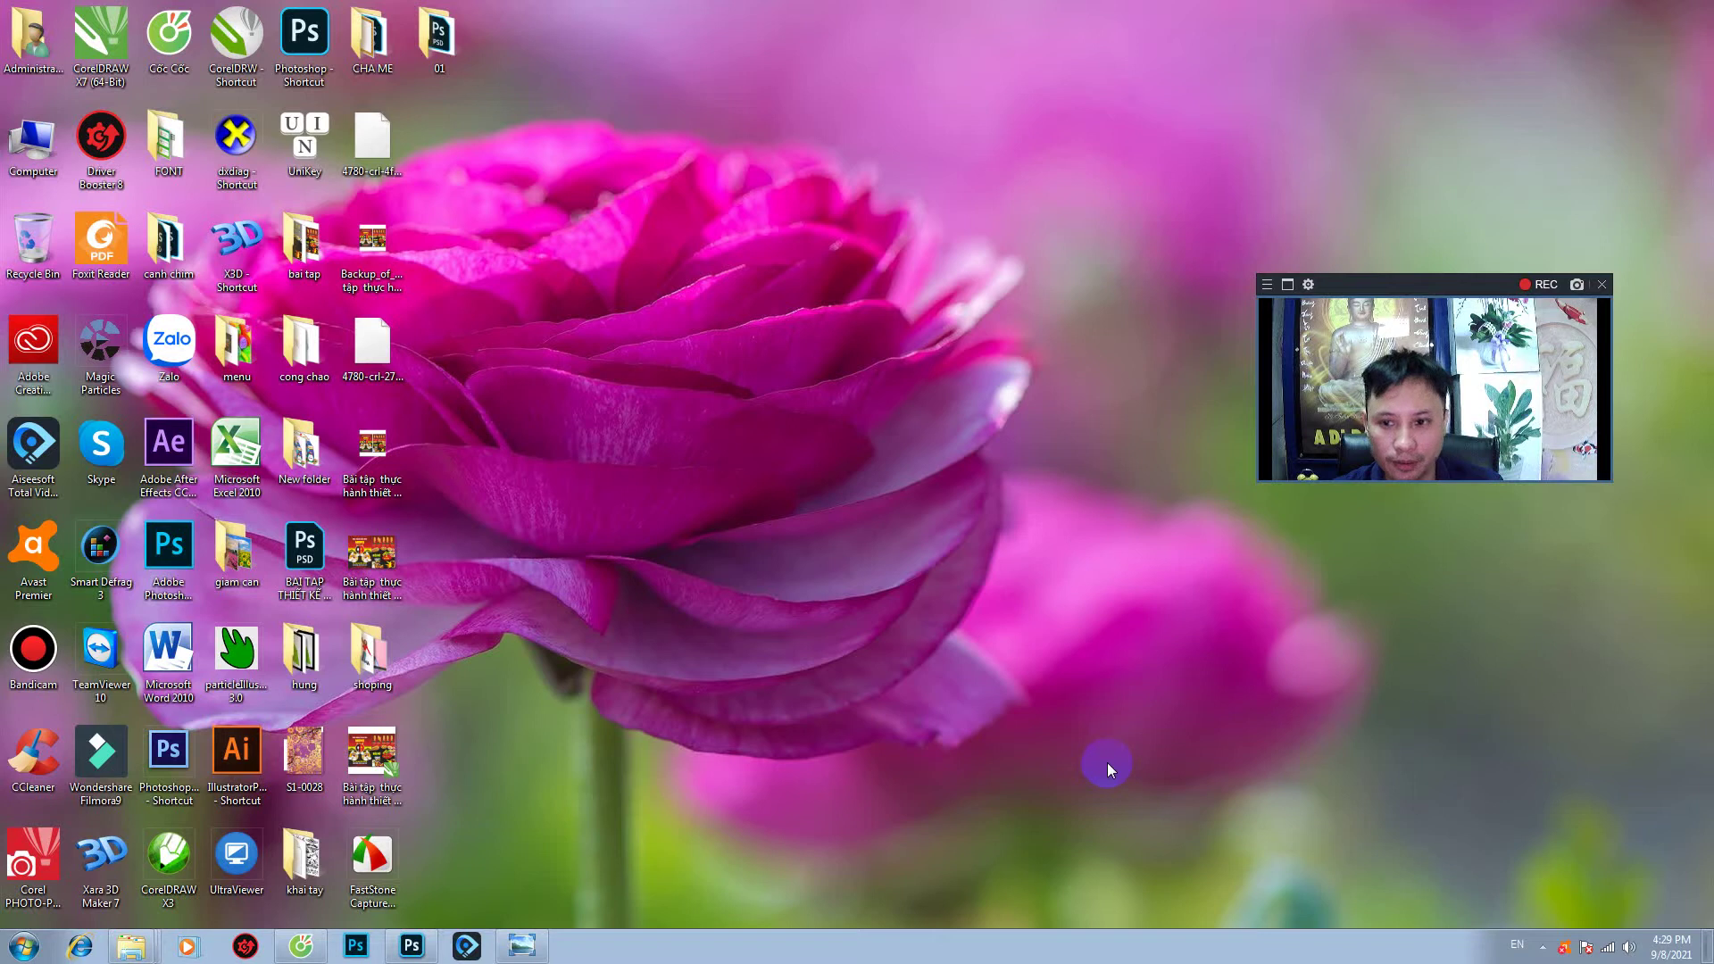
- Bring Photoshop to the front from the Windows taskbar
left_click(931, 180)
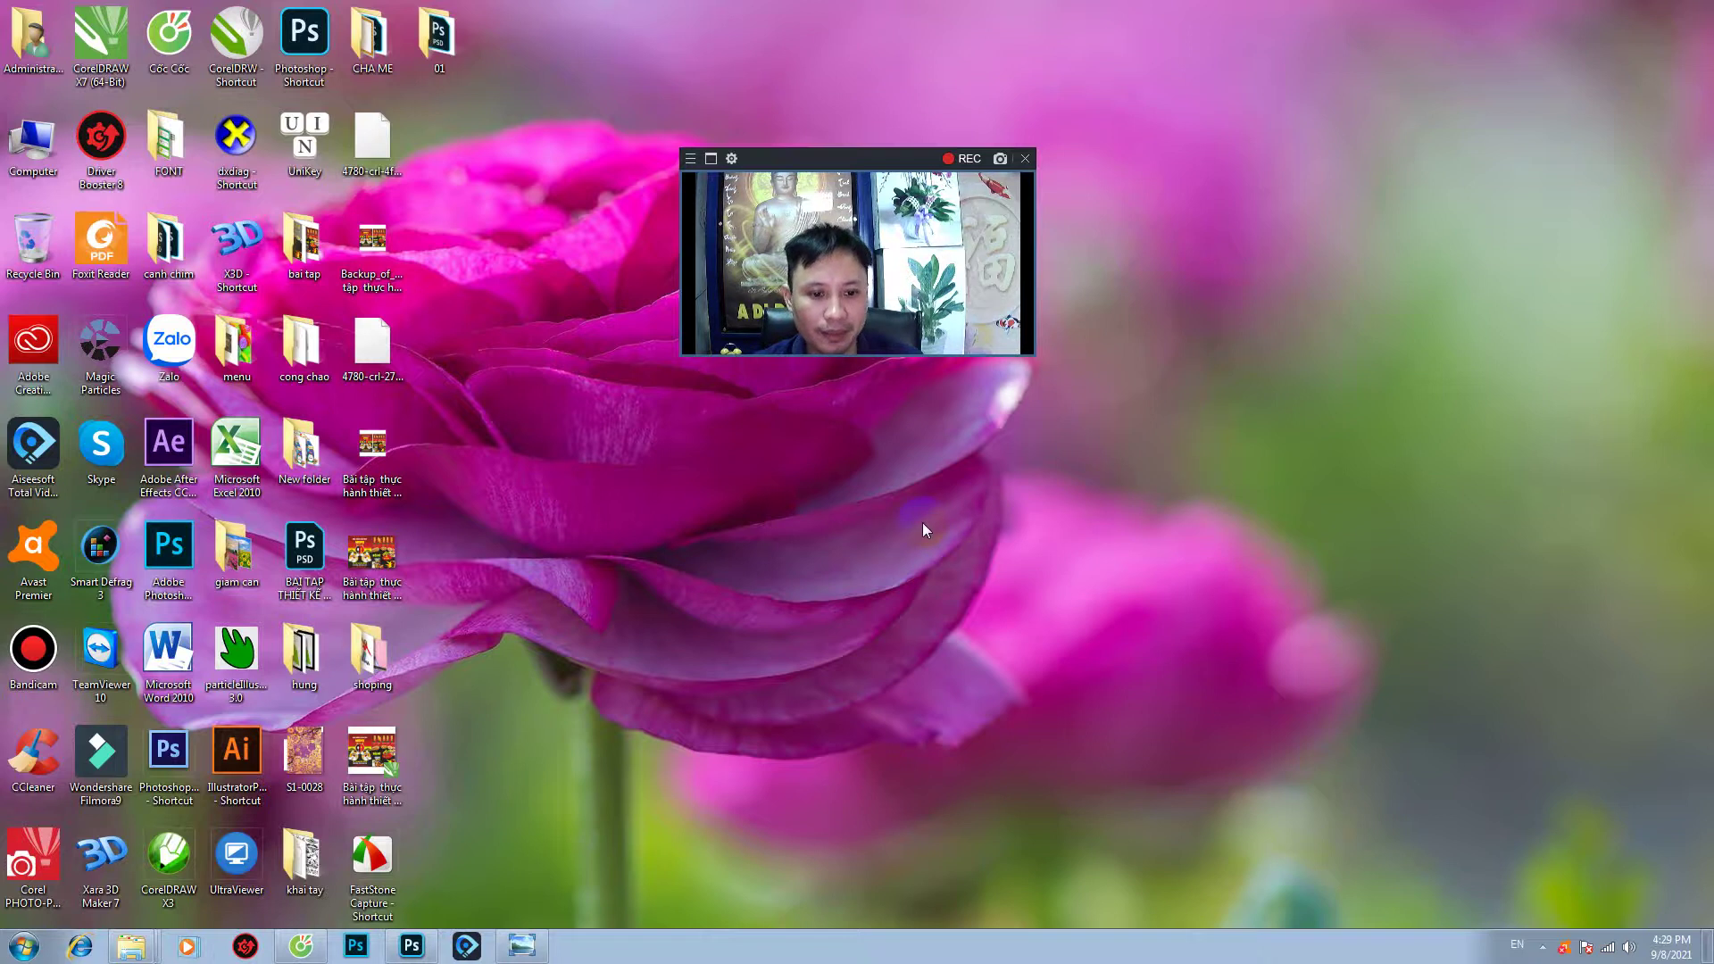
left_click(431, 943)
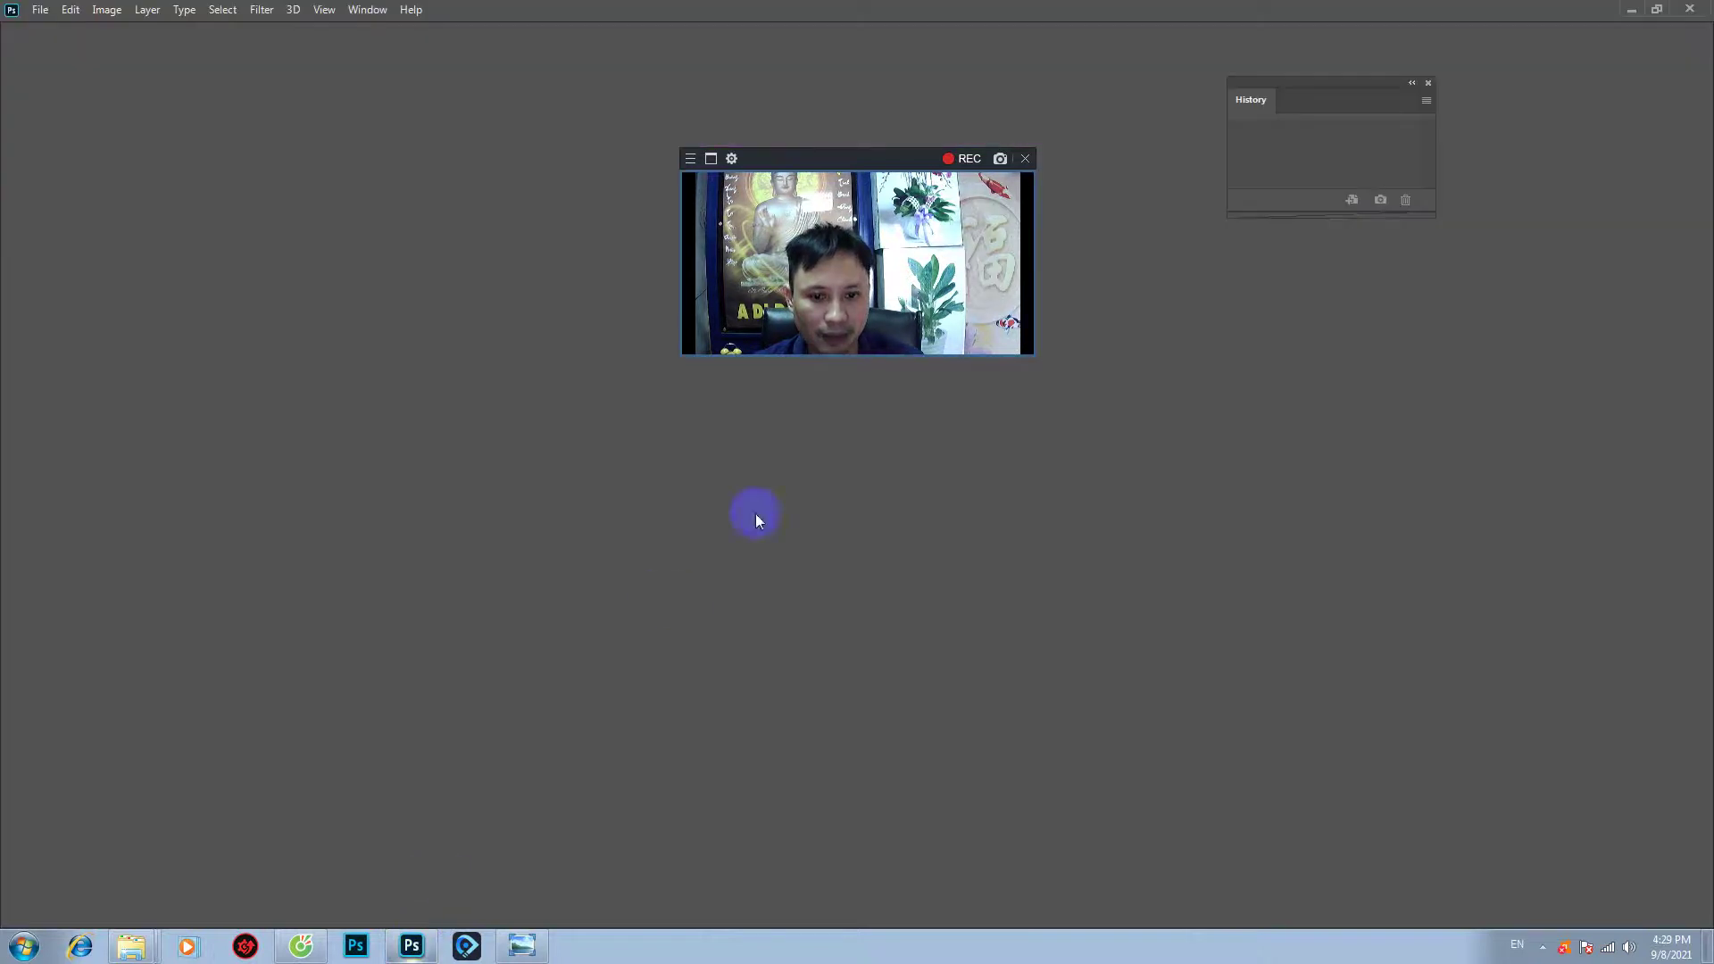
- Create a new white 59.99 × 35 cm, 150 ppi document
left_click(37, 11)
left_click(72, 30)
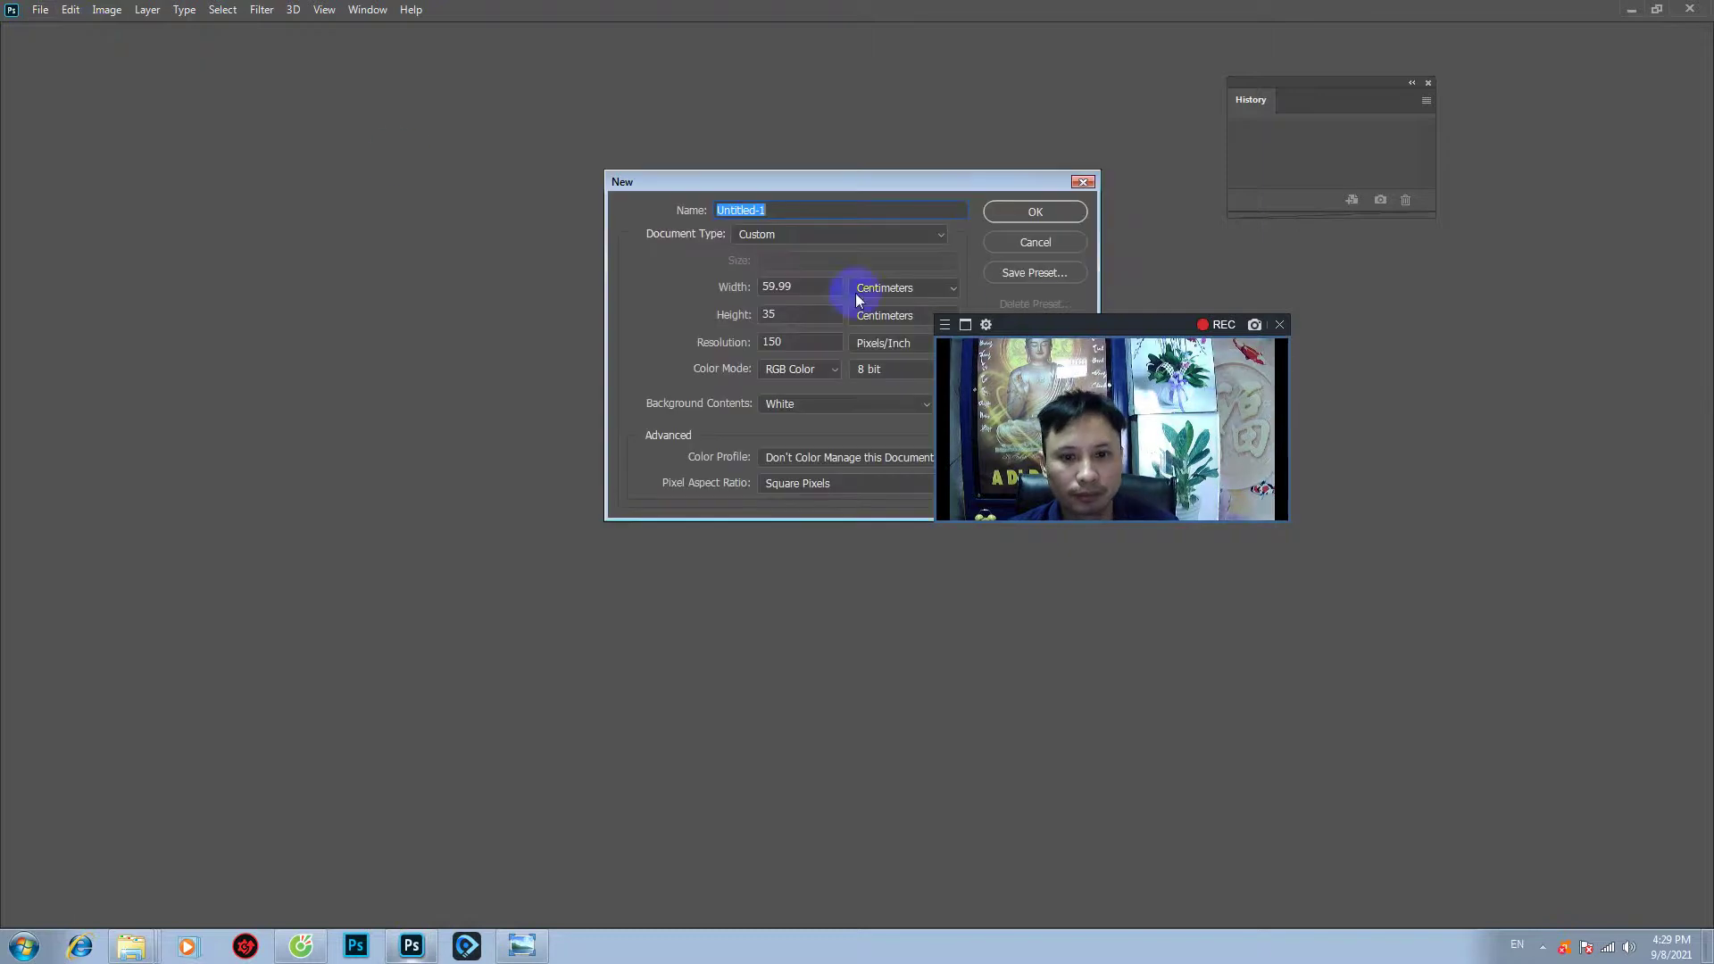
left_click_drag(1039, 340, 1302, 339)
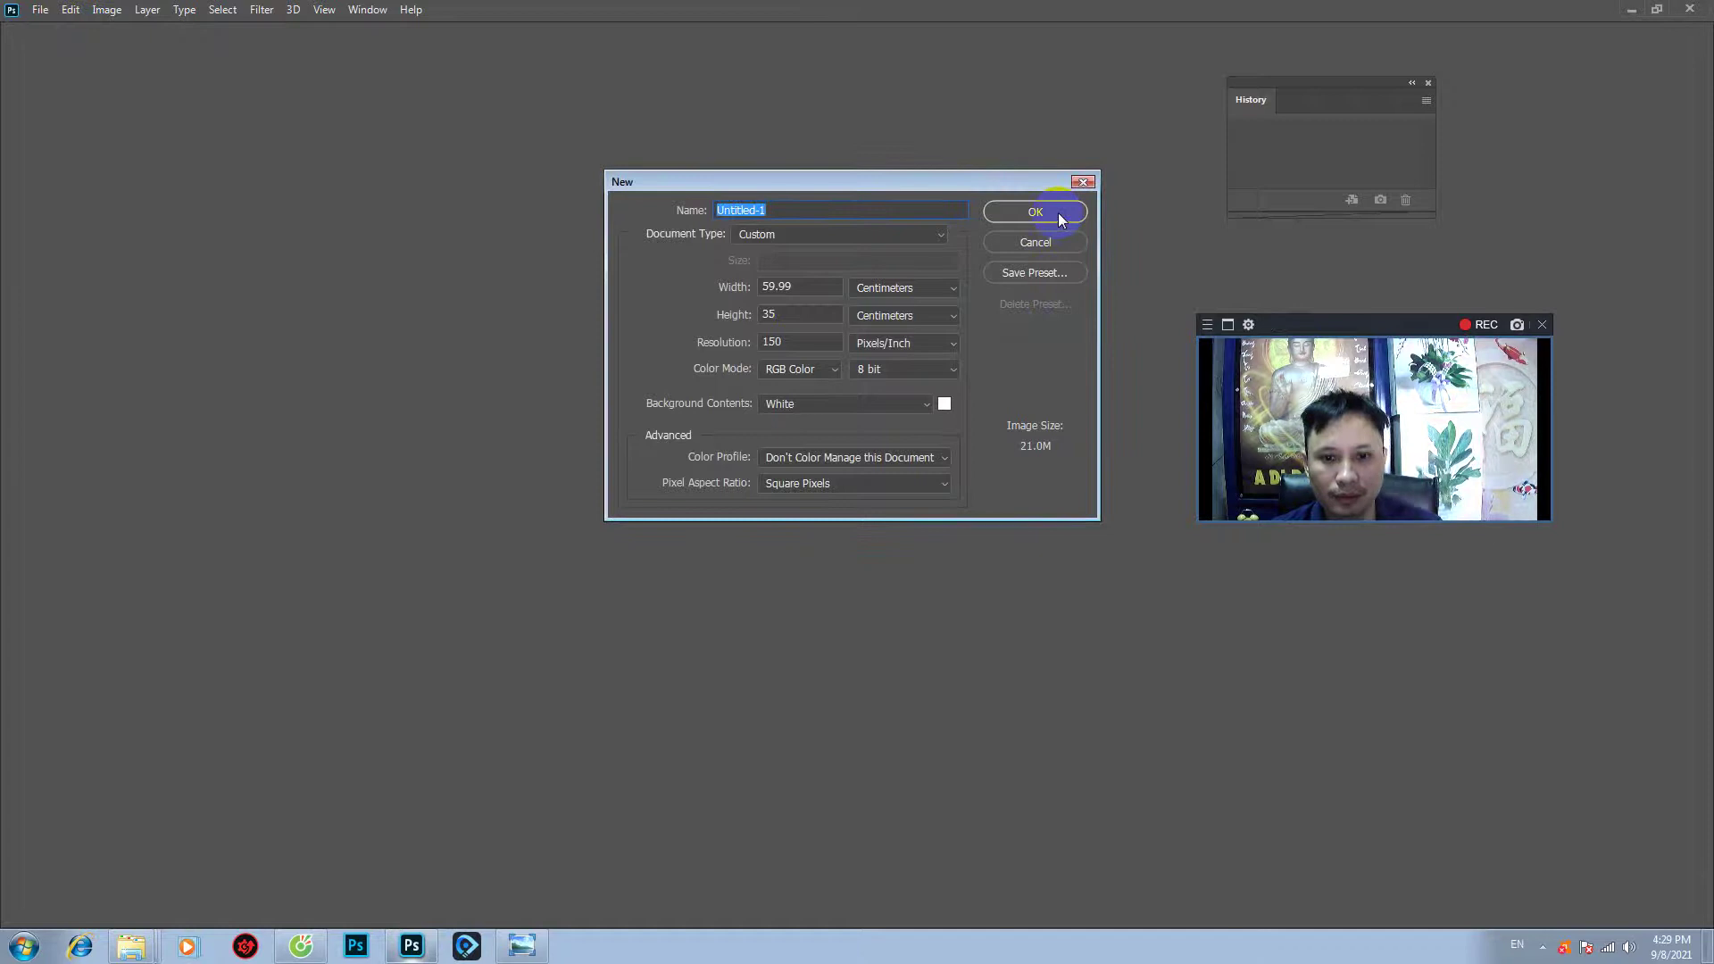
left_click(1058, 214)
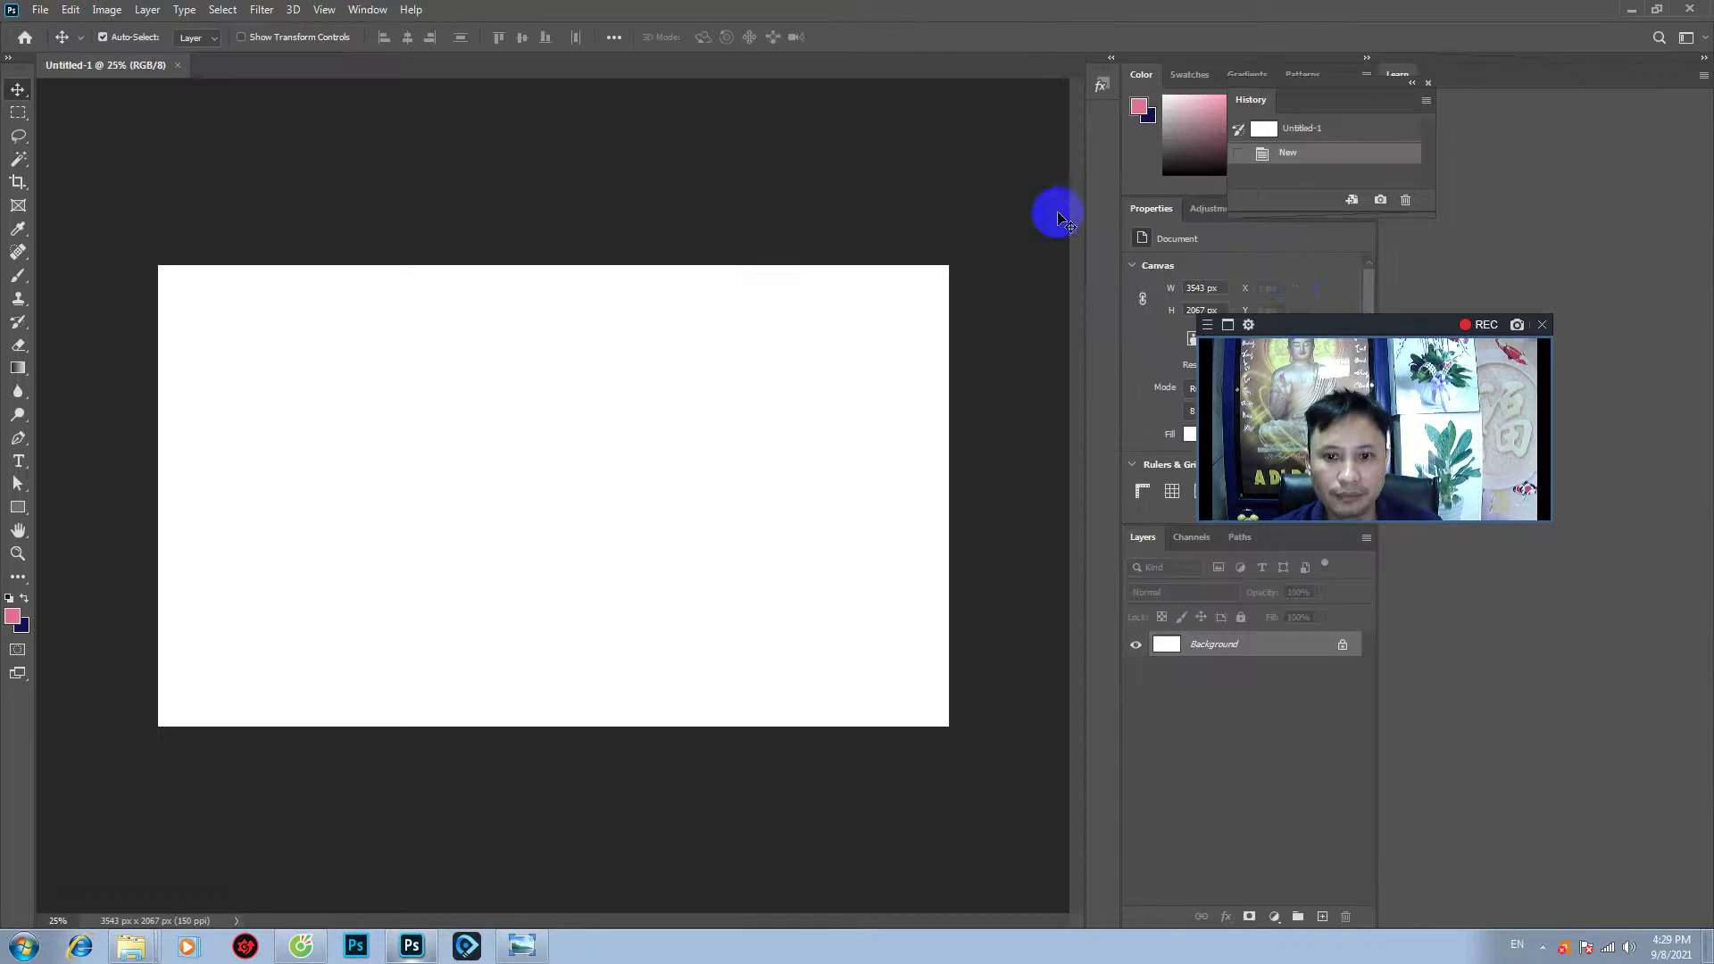
left_click_drag(1323, 323, 1119, 293)
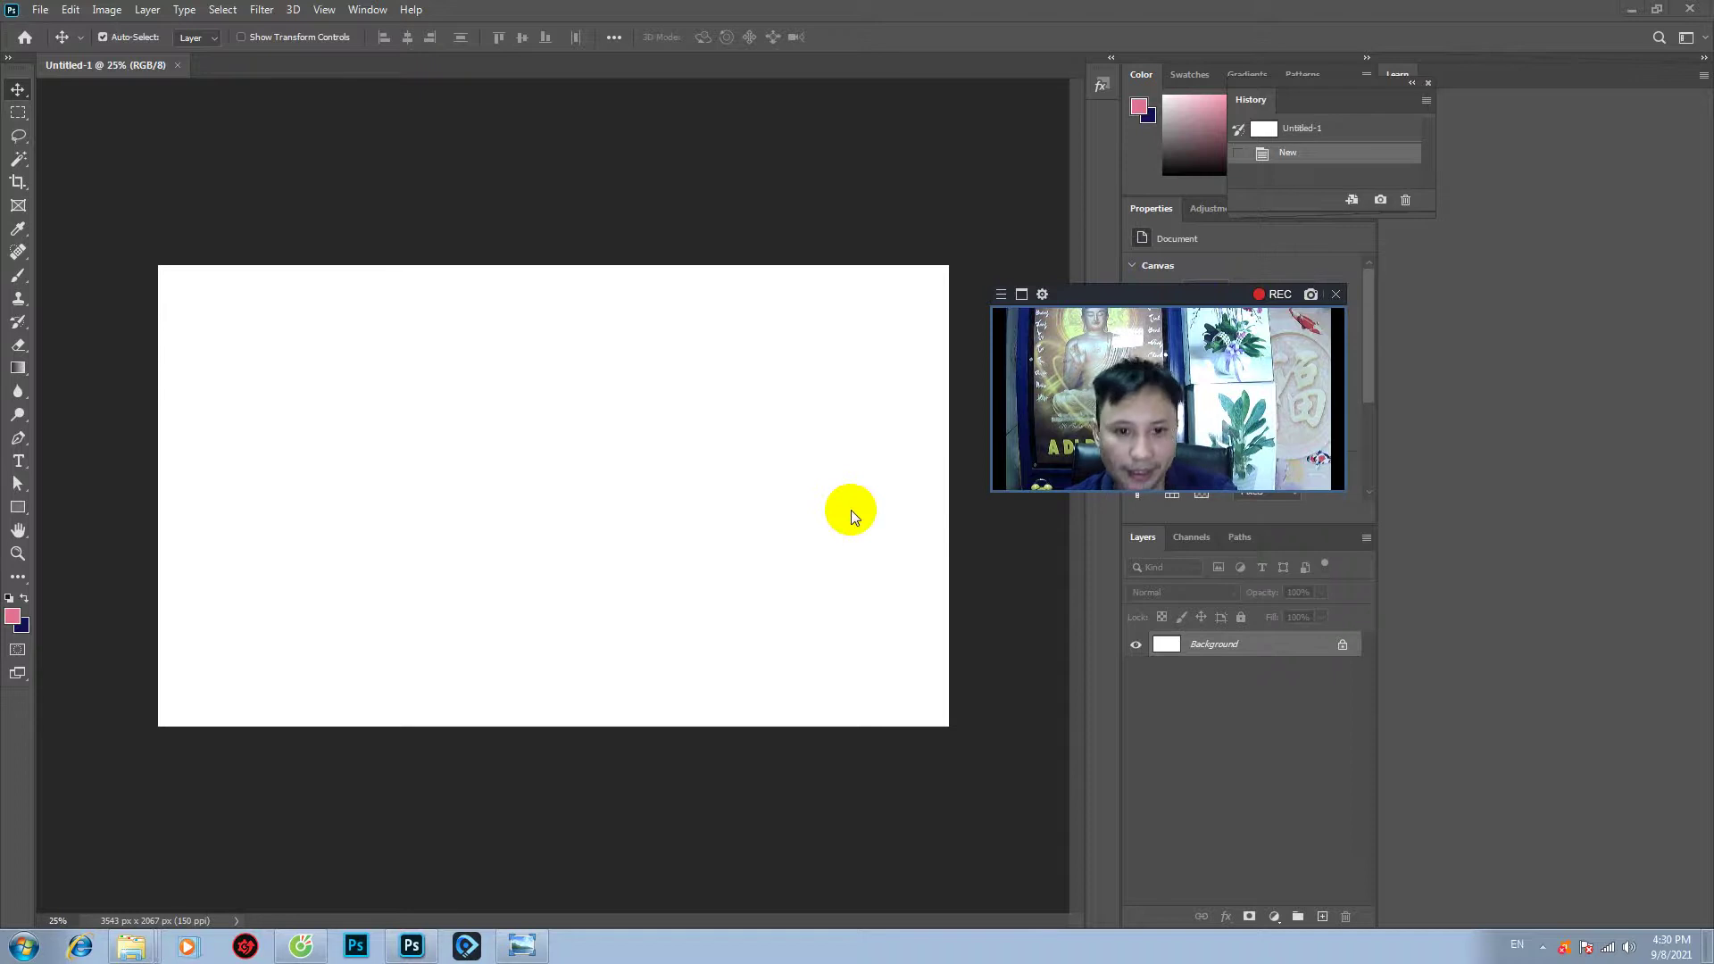
left_click(189, 142)
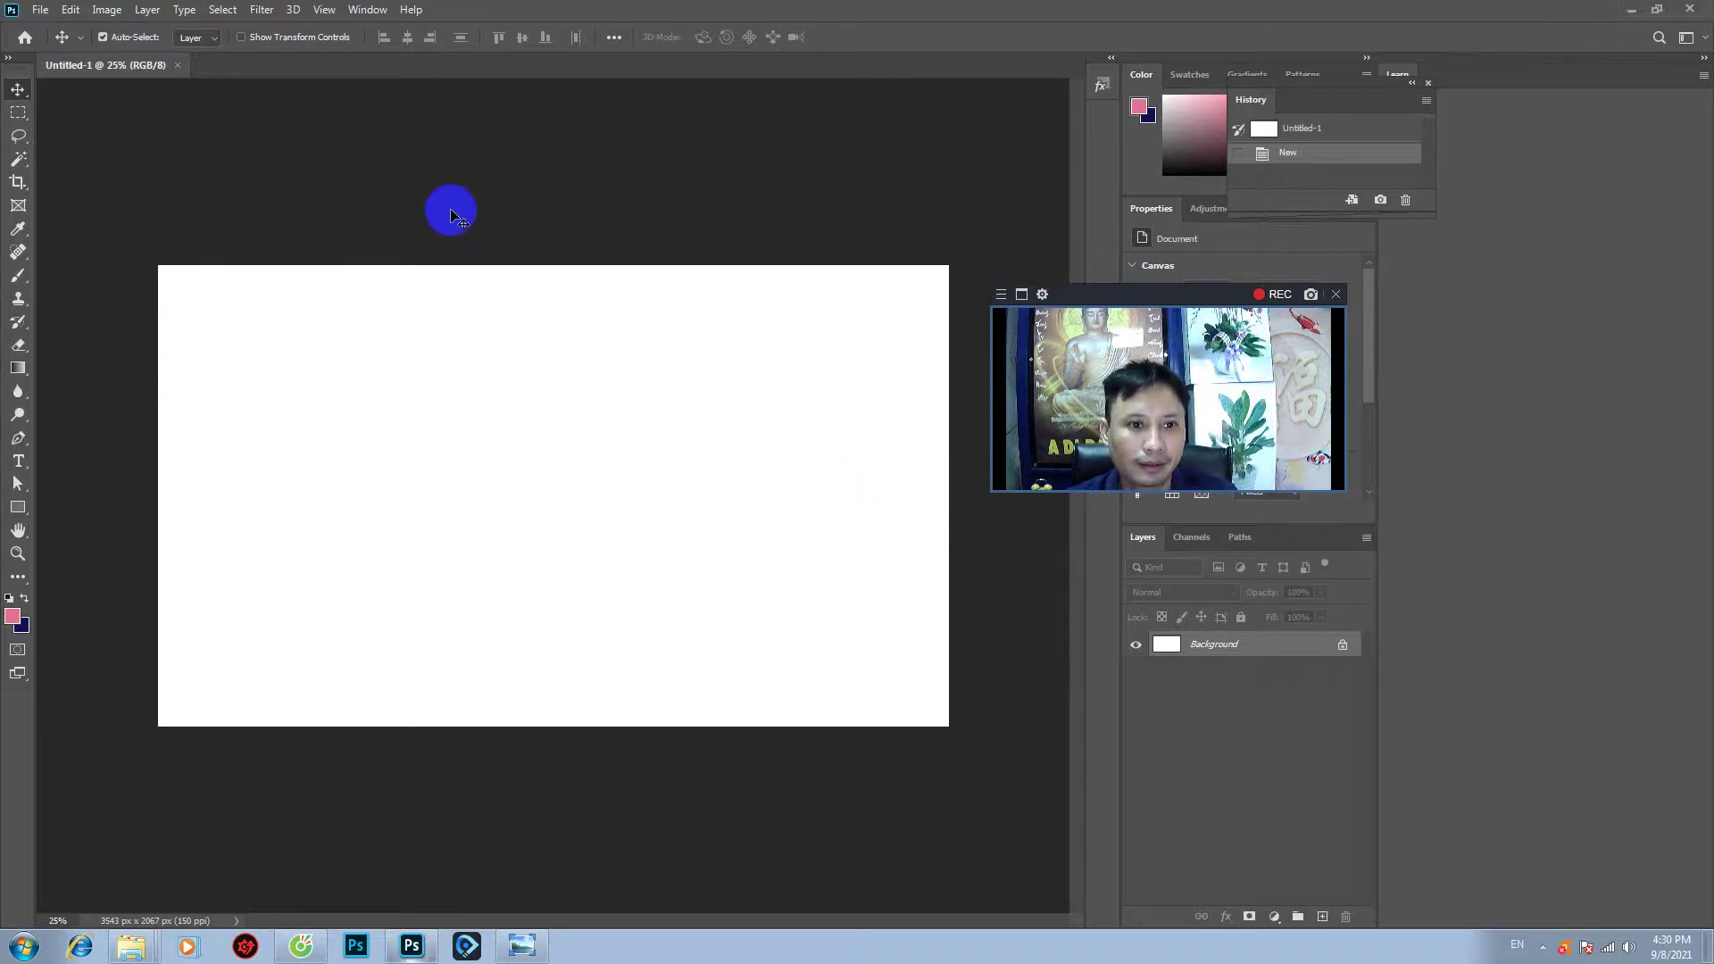
left_click_drag(189, 143, 321, 165)
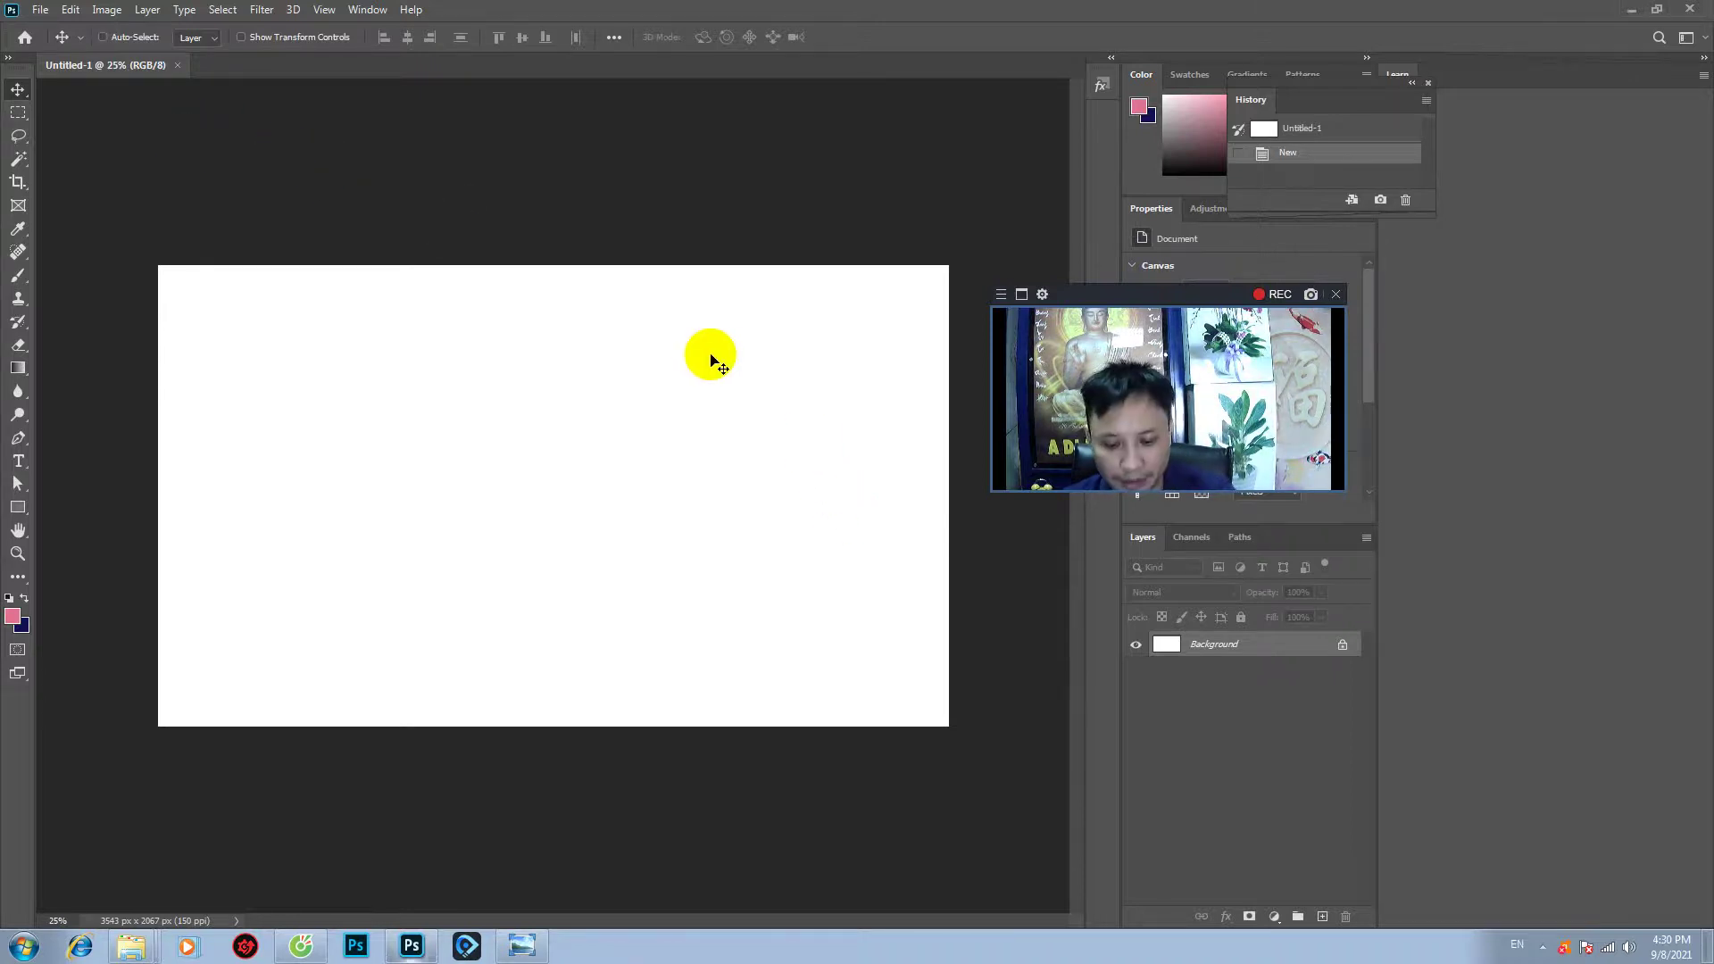
- Copy the whole shopping-girl PSD into Untitled-1 and move it right of centre
key("ctrl+o")
double_click(214, 148)
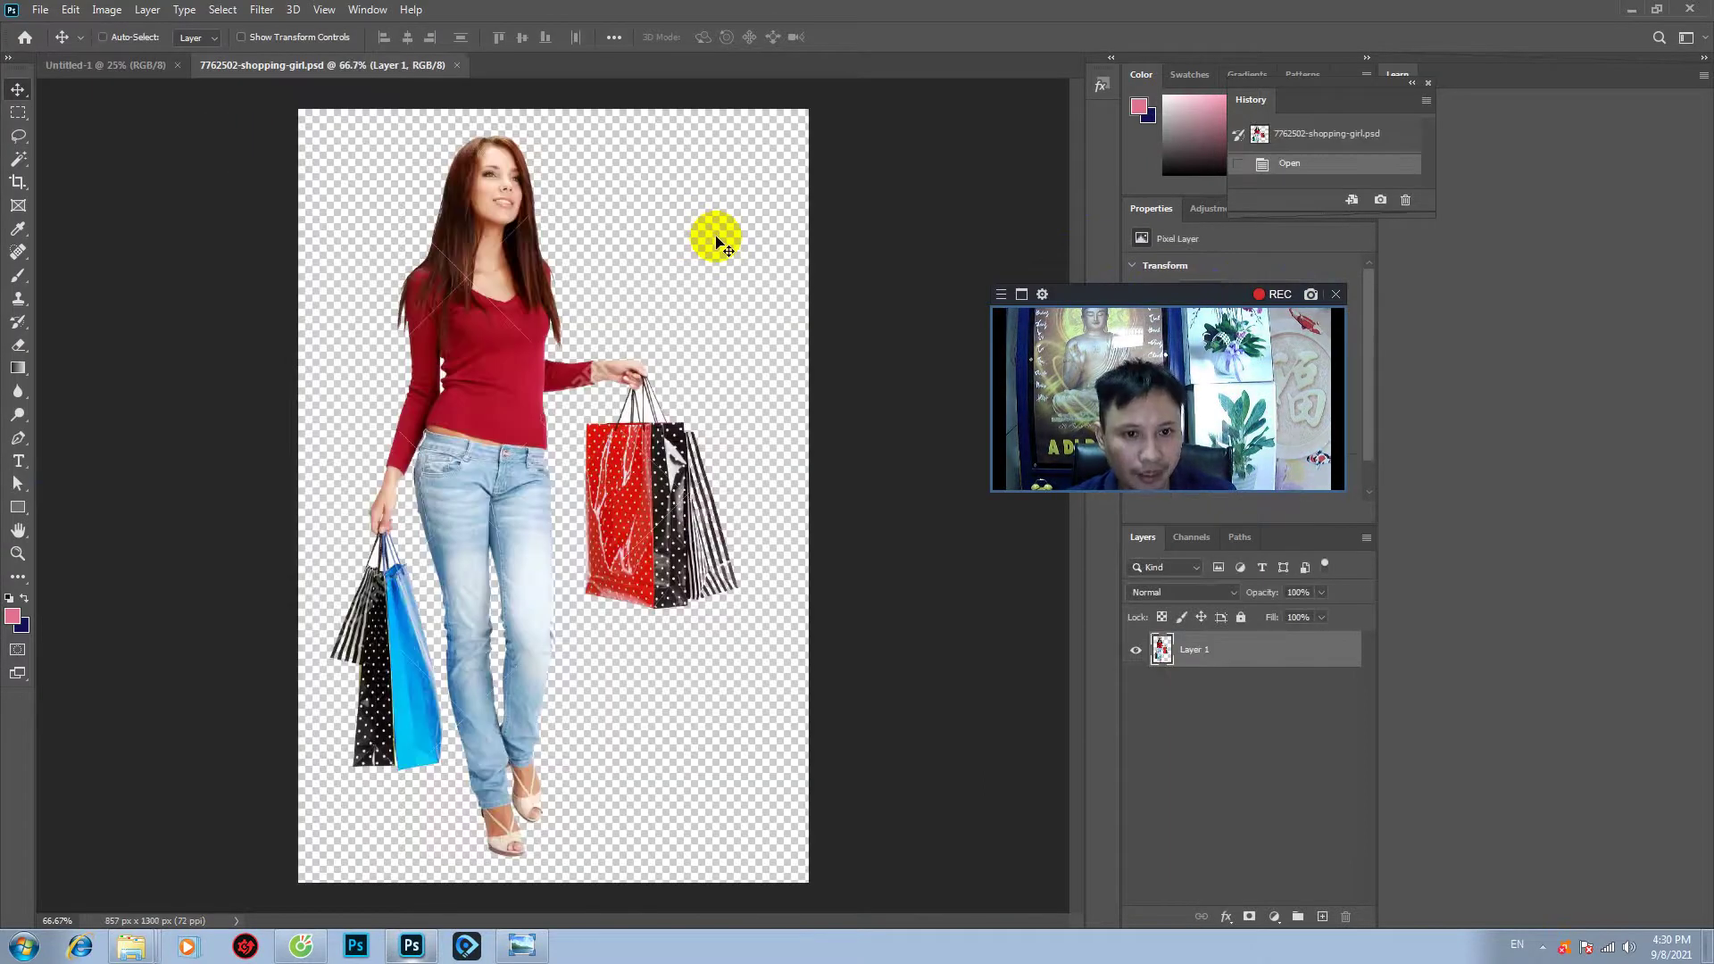
key("ctrl+a")
left_click(88, 64)
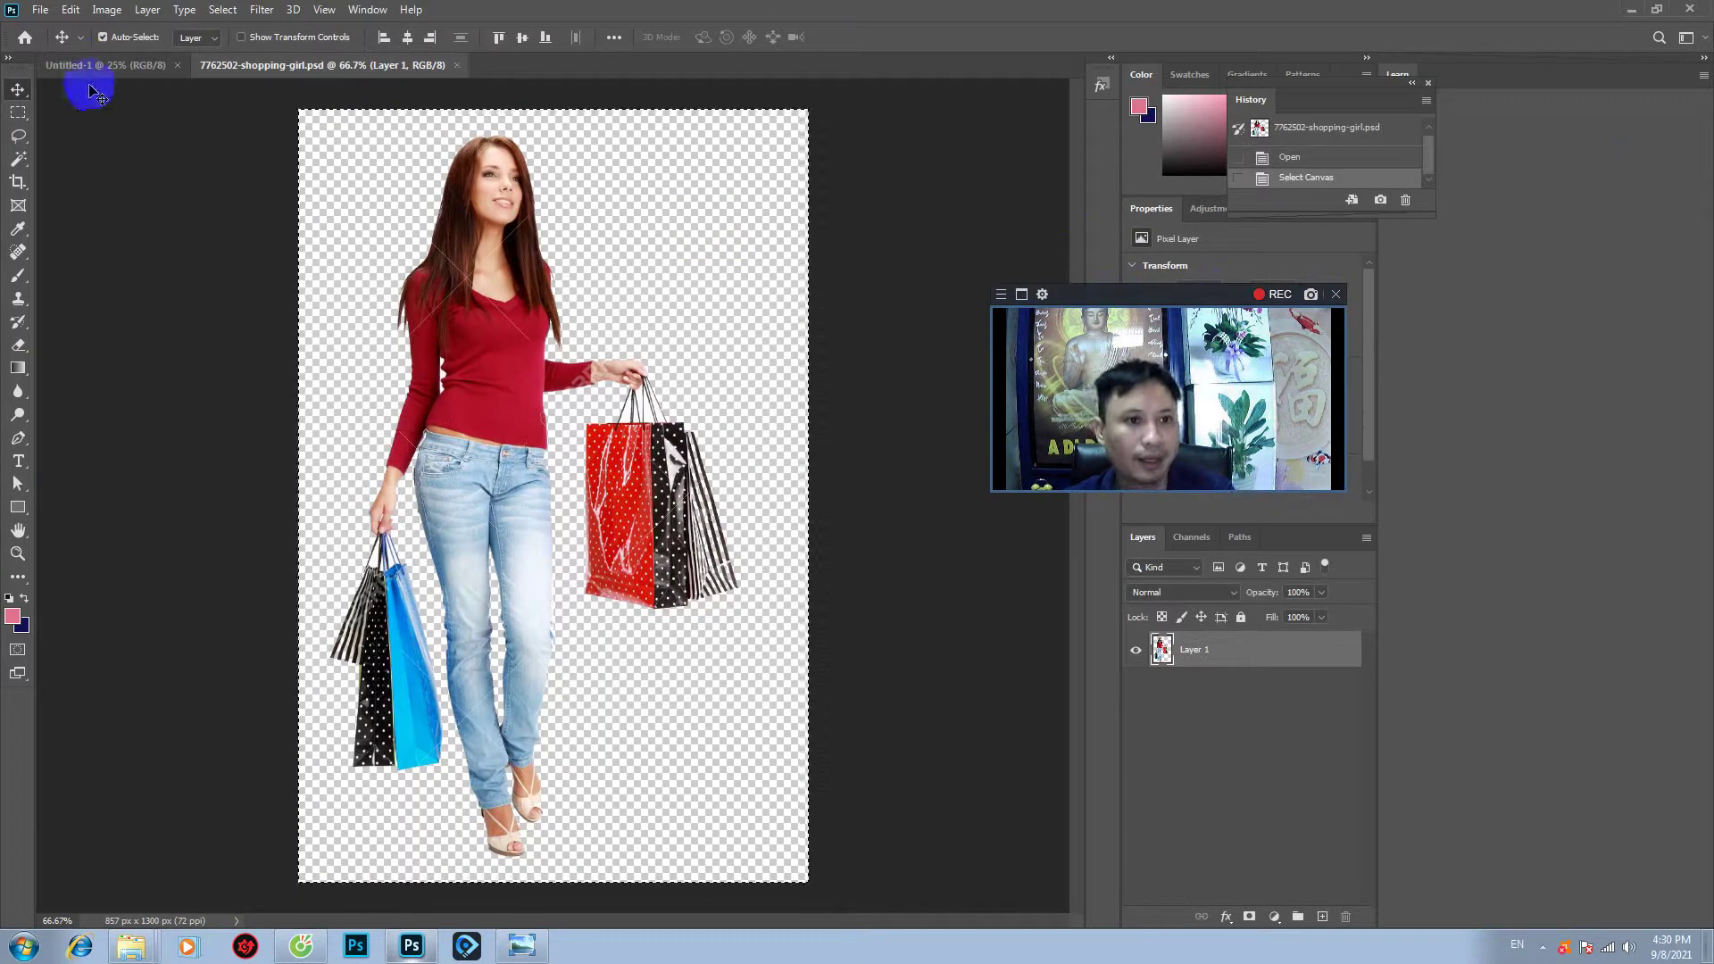
key("ctrl+v")
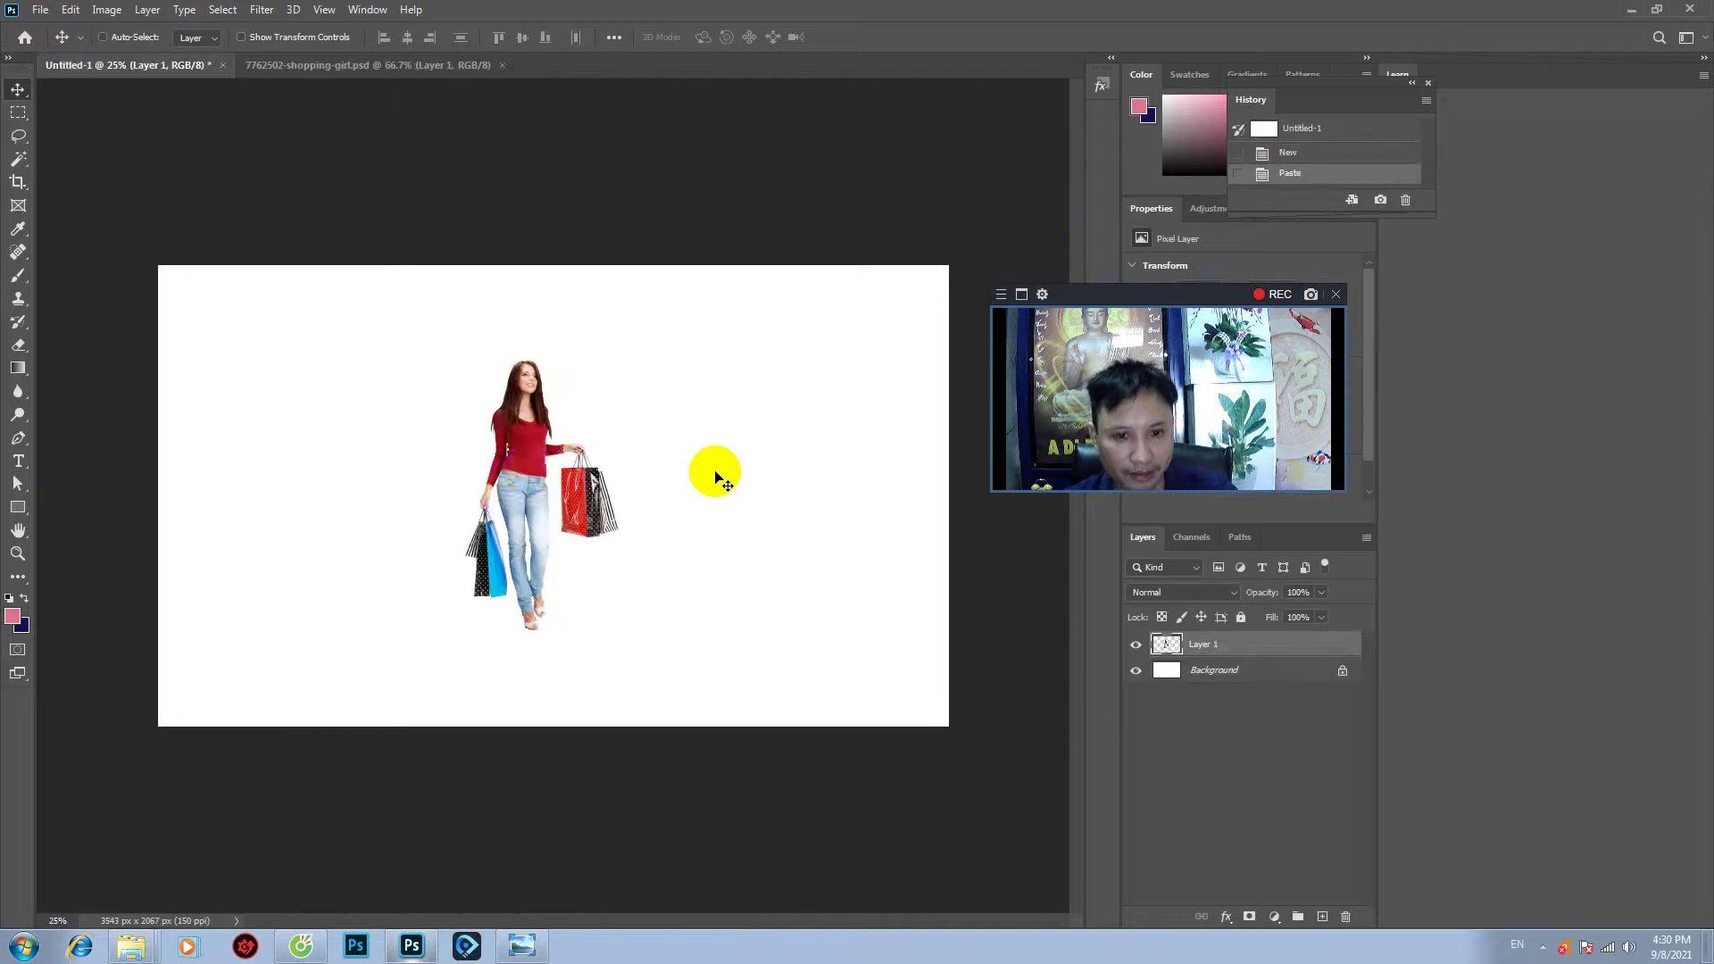
left_click_drag(544, 473, 772, 471)
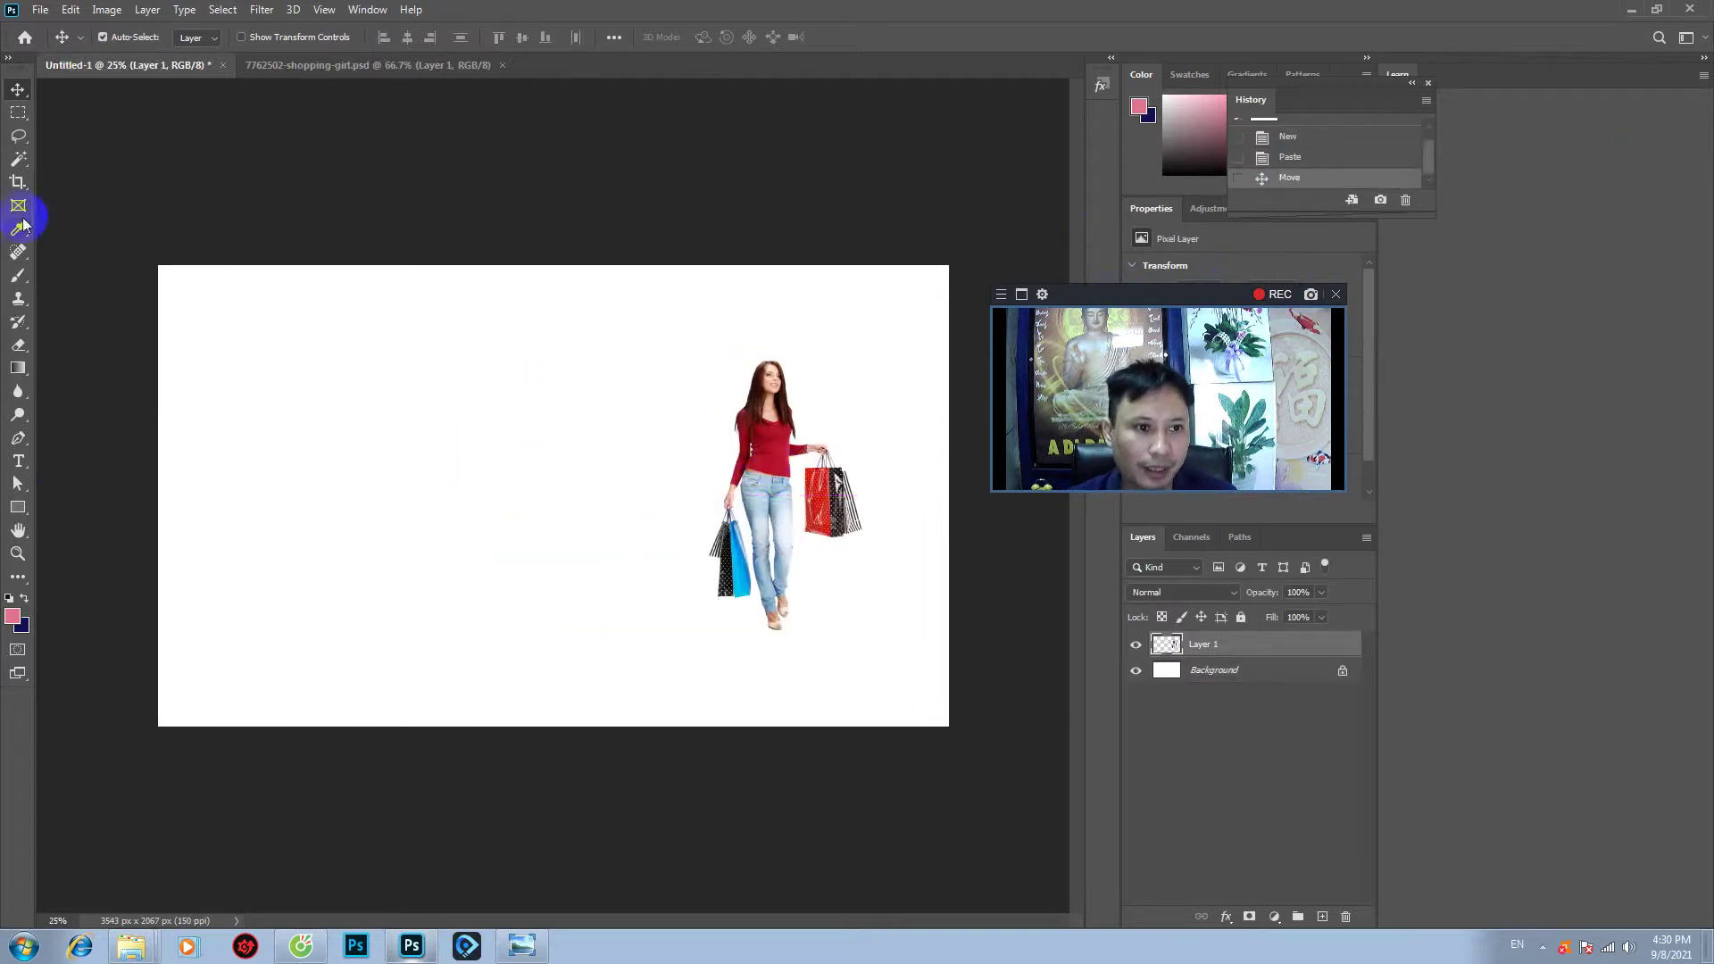
- Add a new empty layer and marquee-select a rectangle over the canvas's right part
left_click(18, 113)
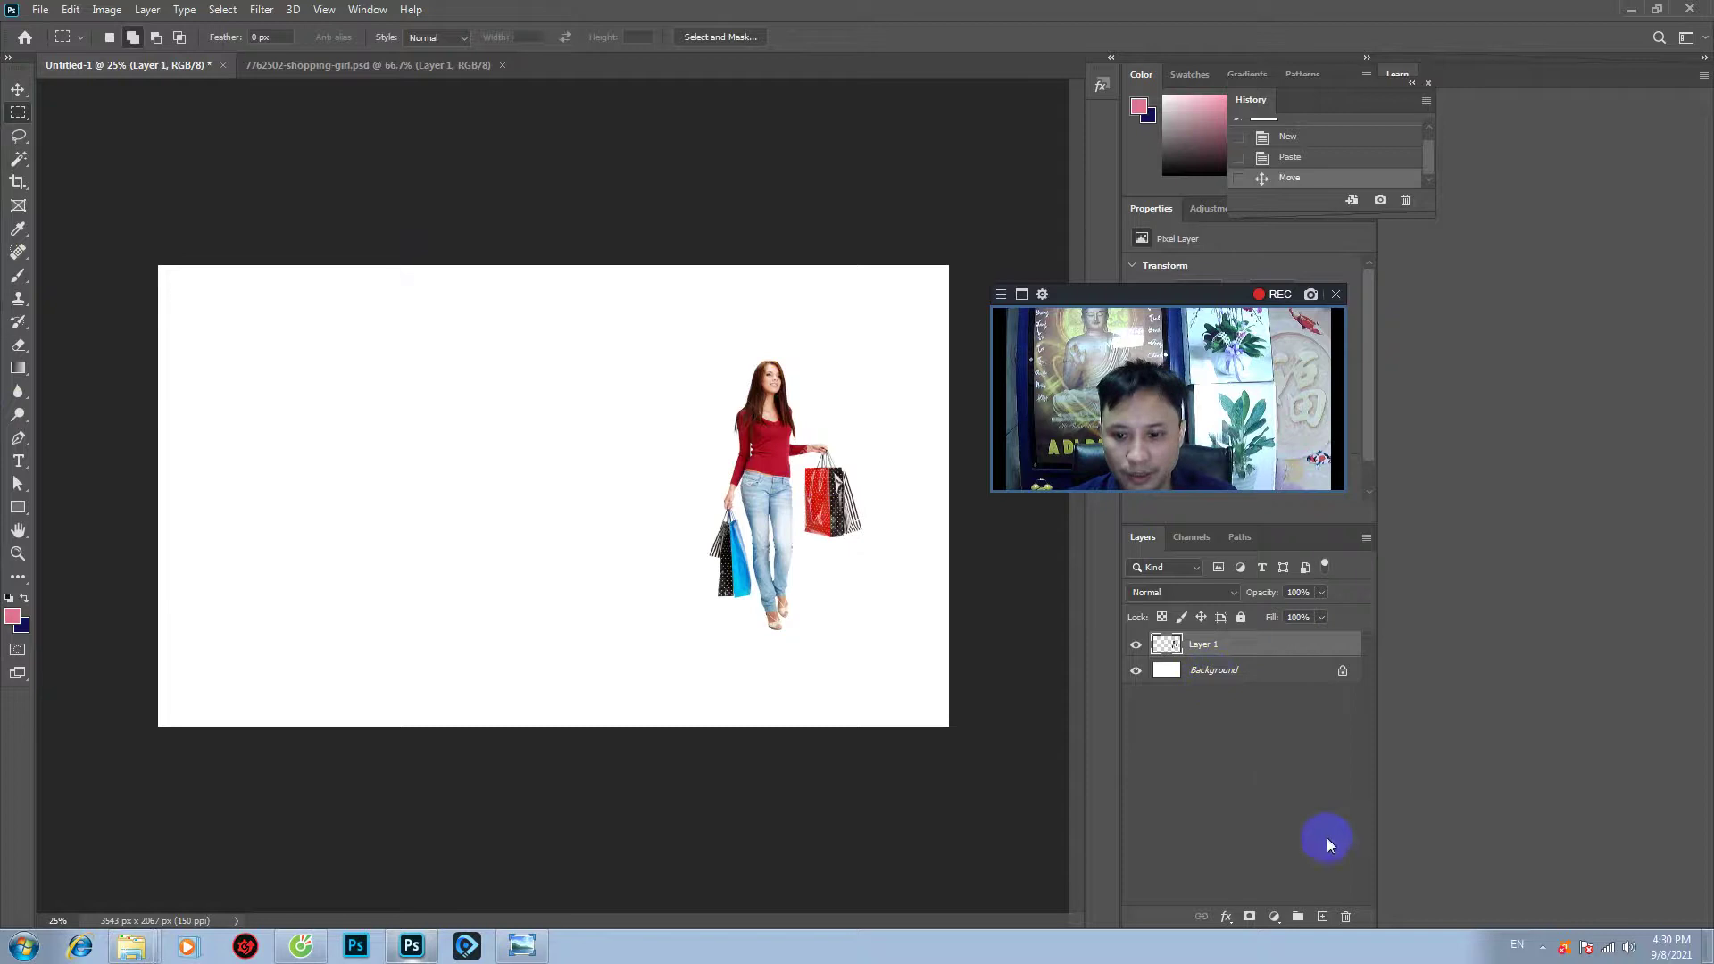
left_click(1322, 914)
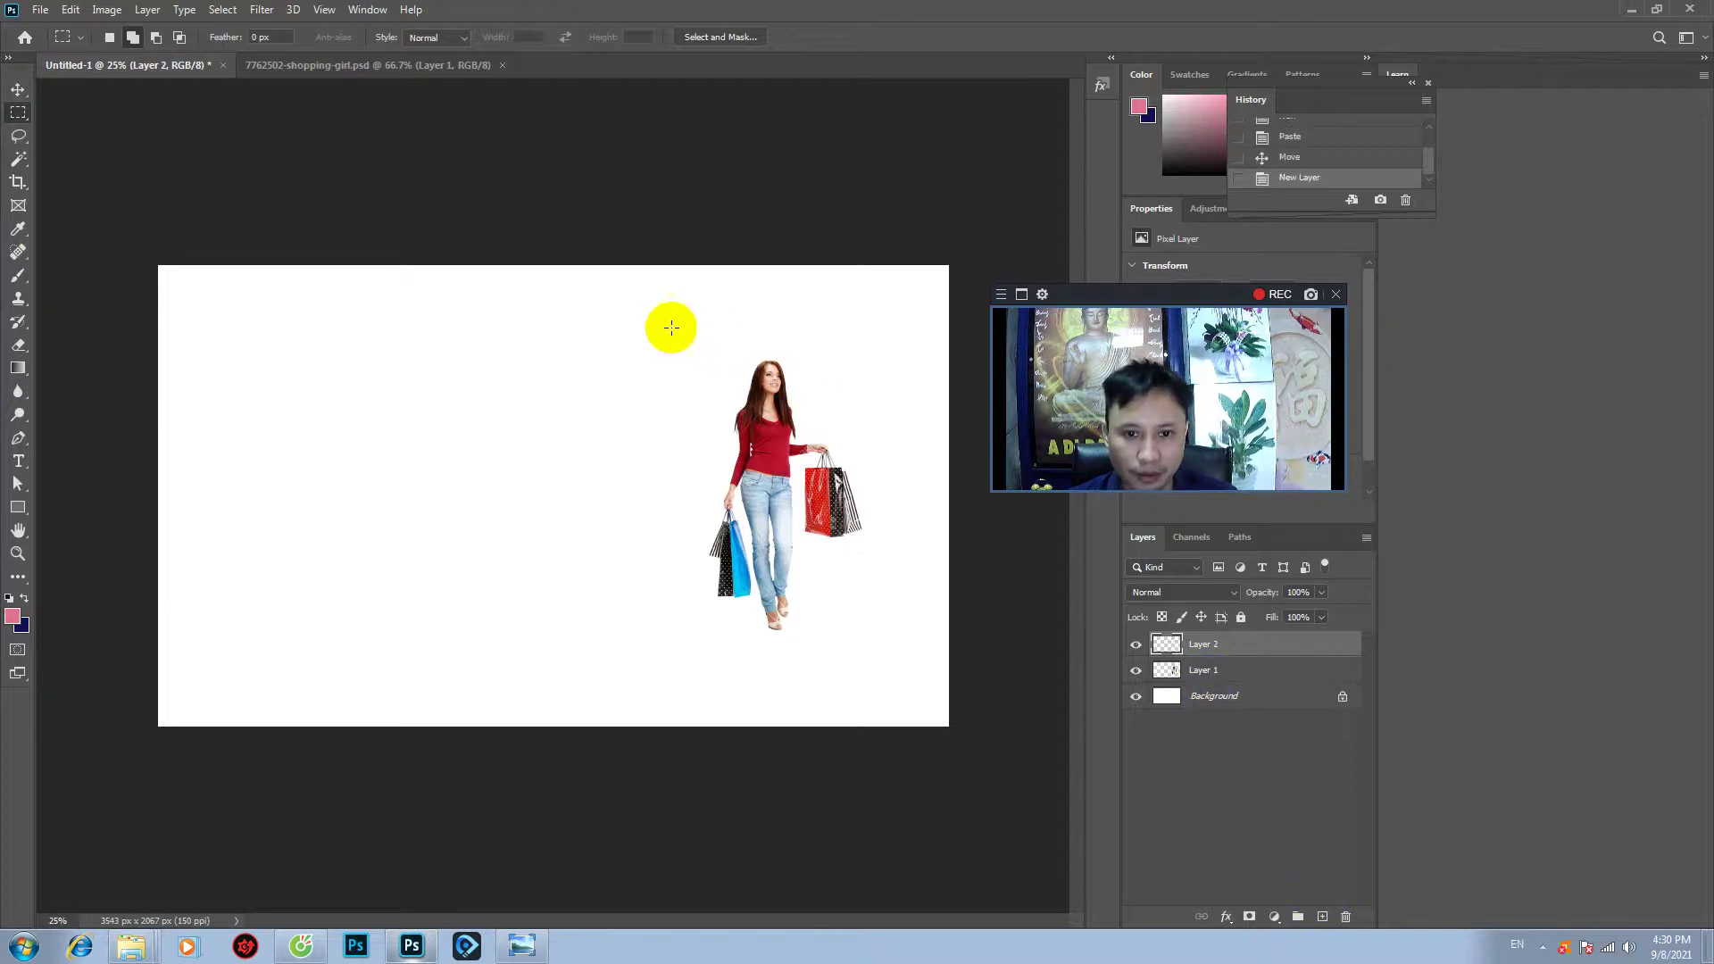
left_click_drag(658, 325, 976, 708)
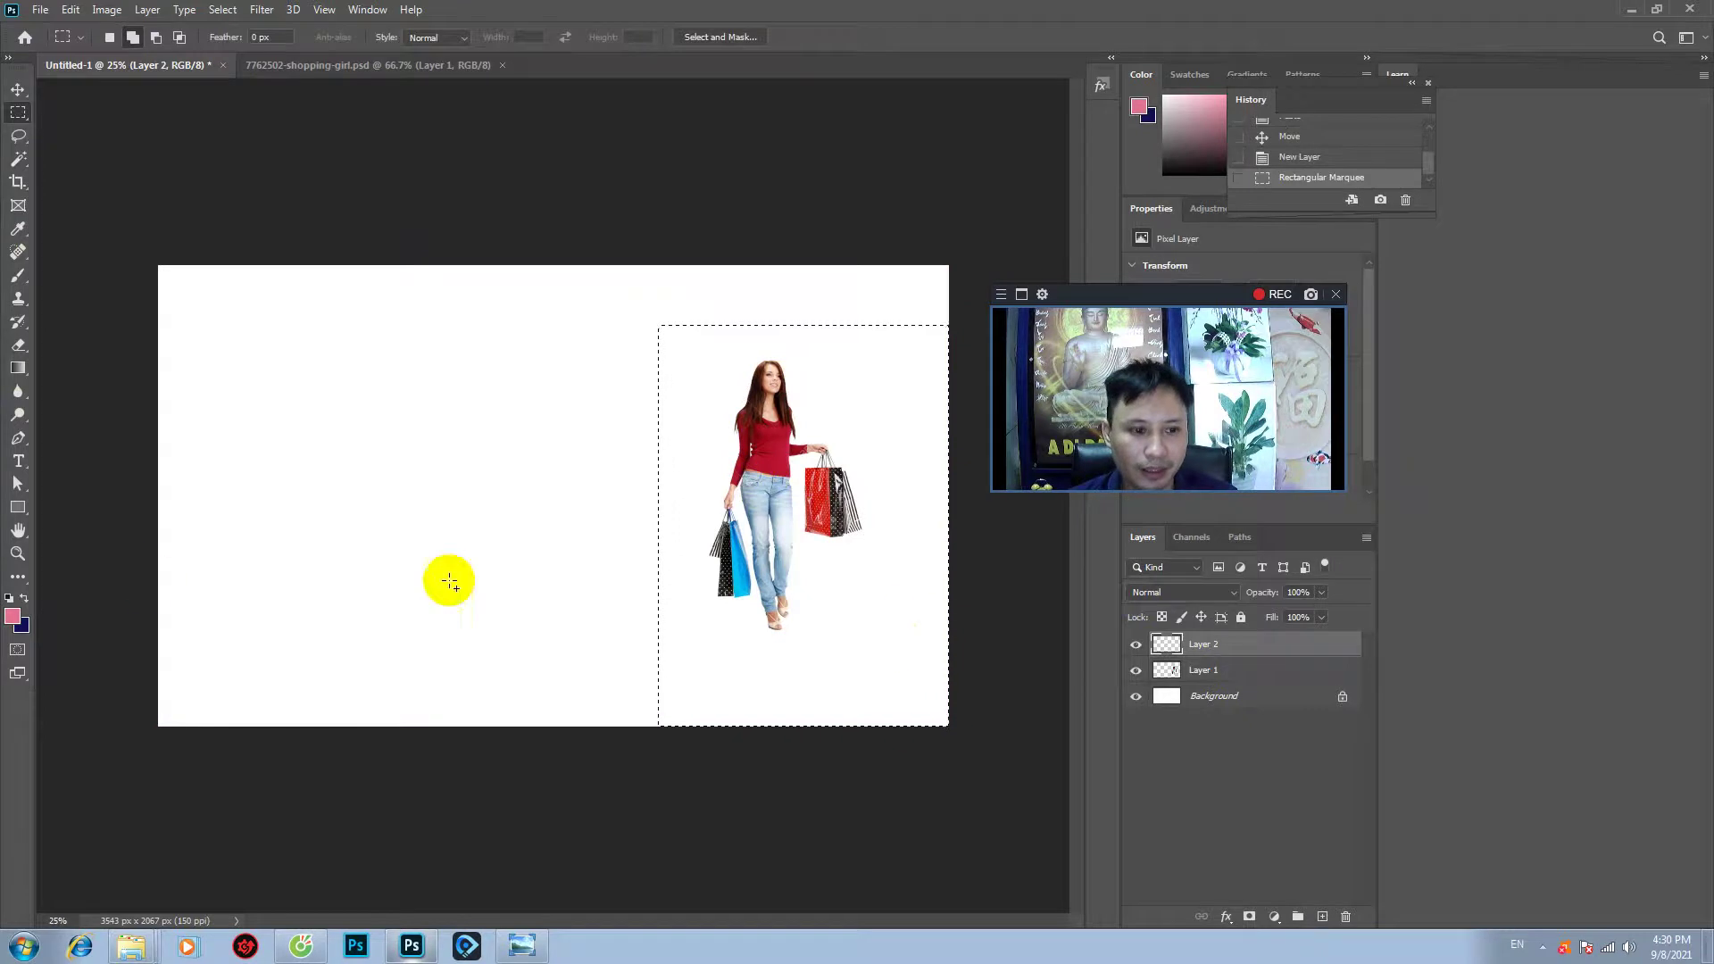
- Set the background colour to bright yellow
left_click(13, 615)
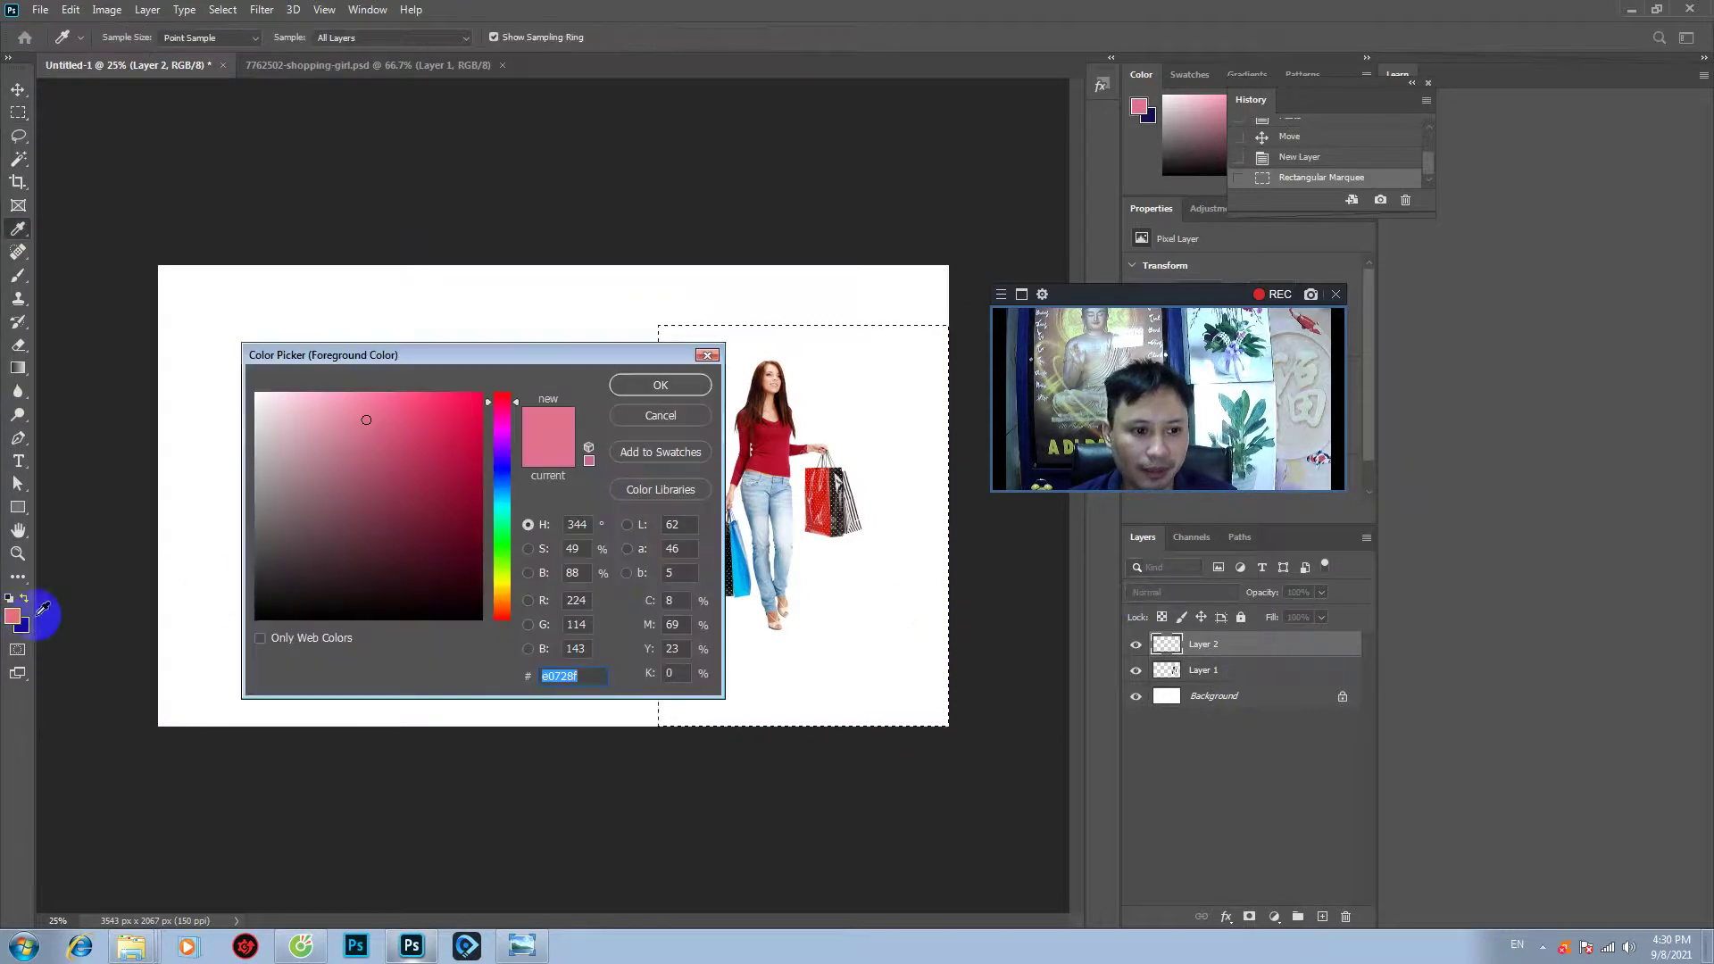
left_click(707, 354)
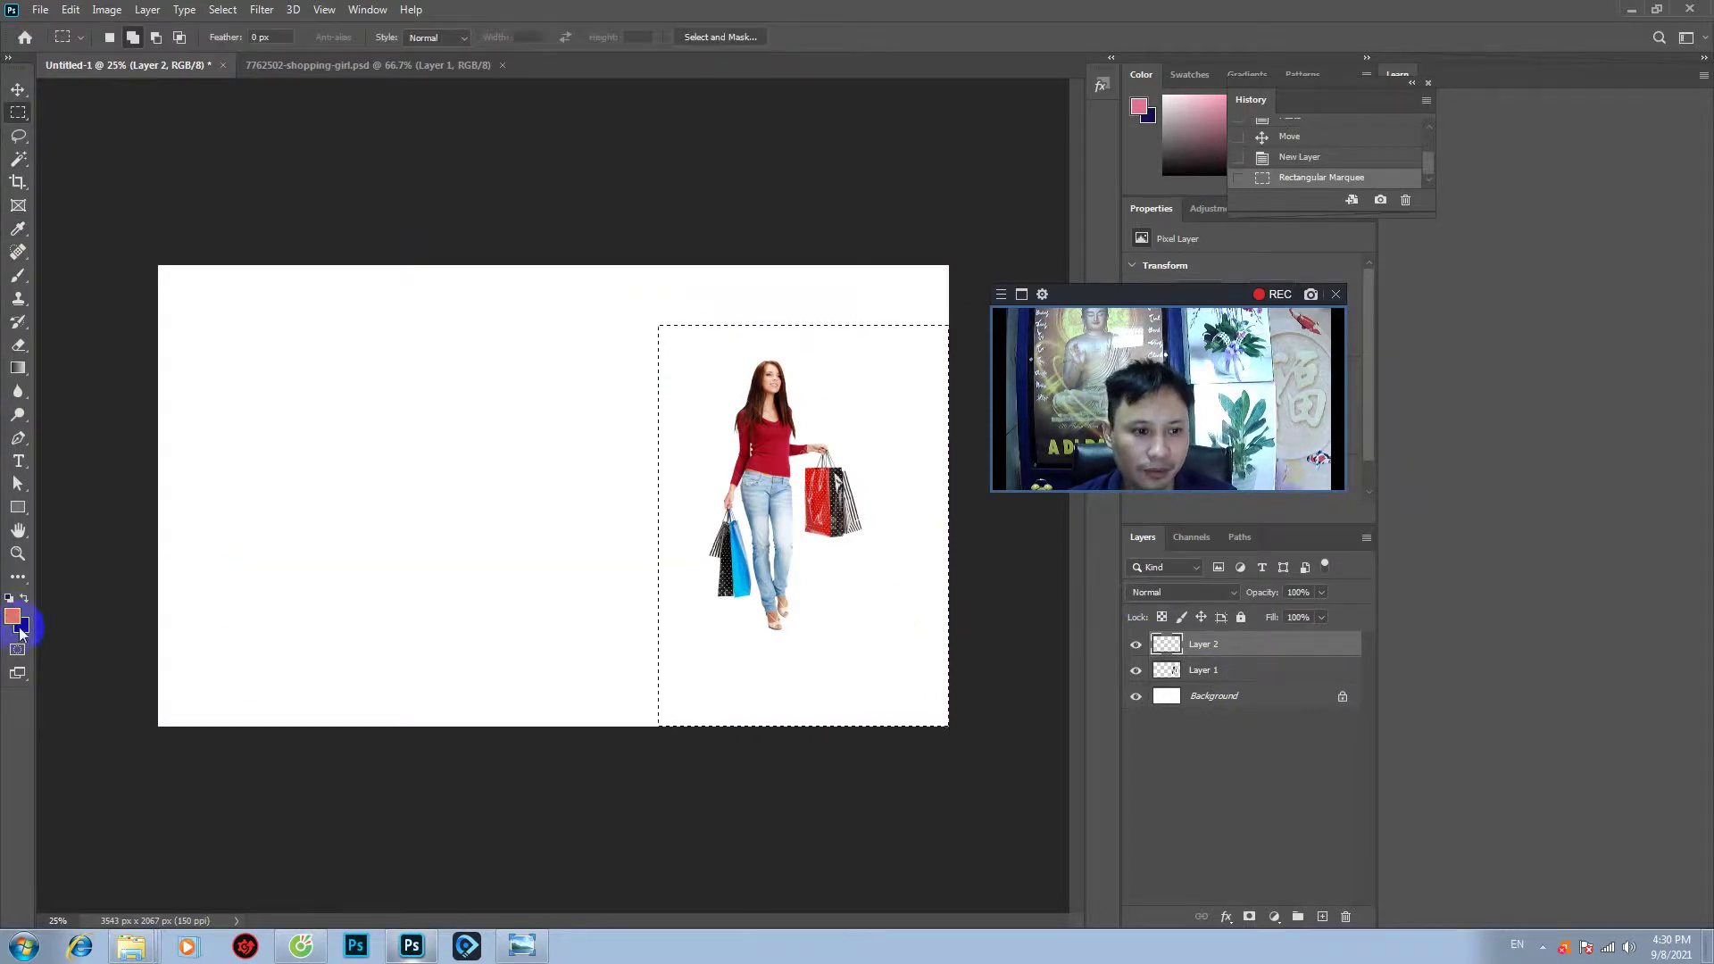
left_click(20, 629)
left_click(507, 582)
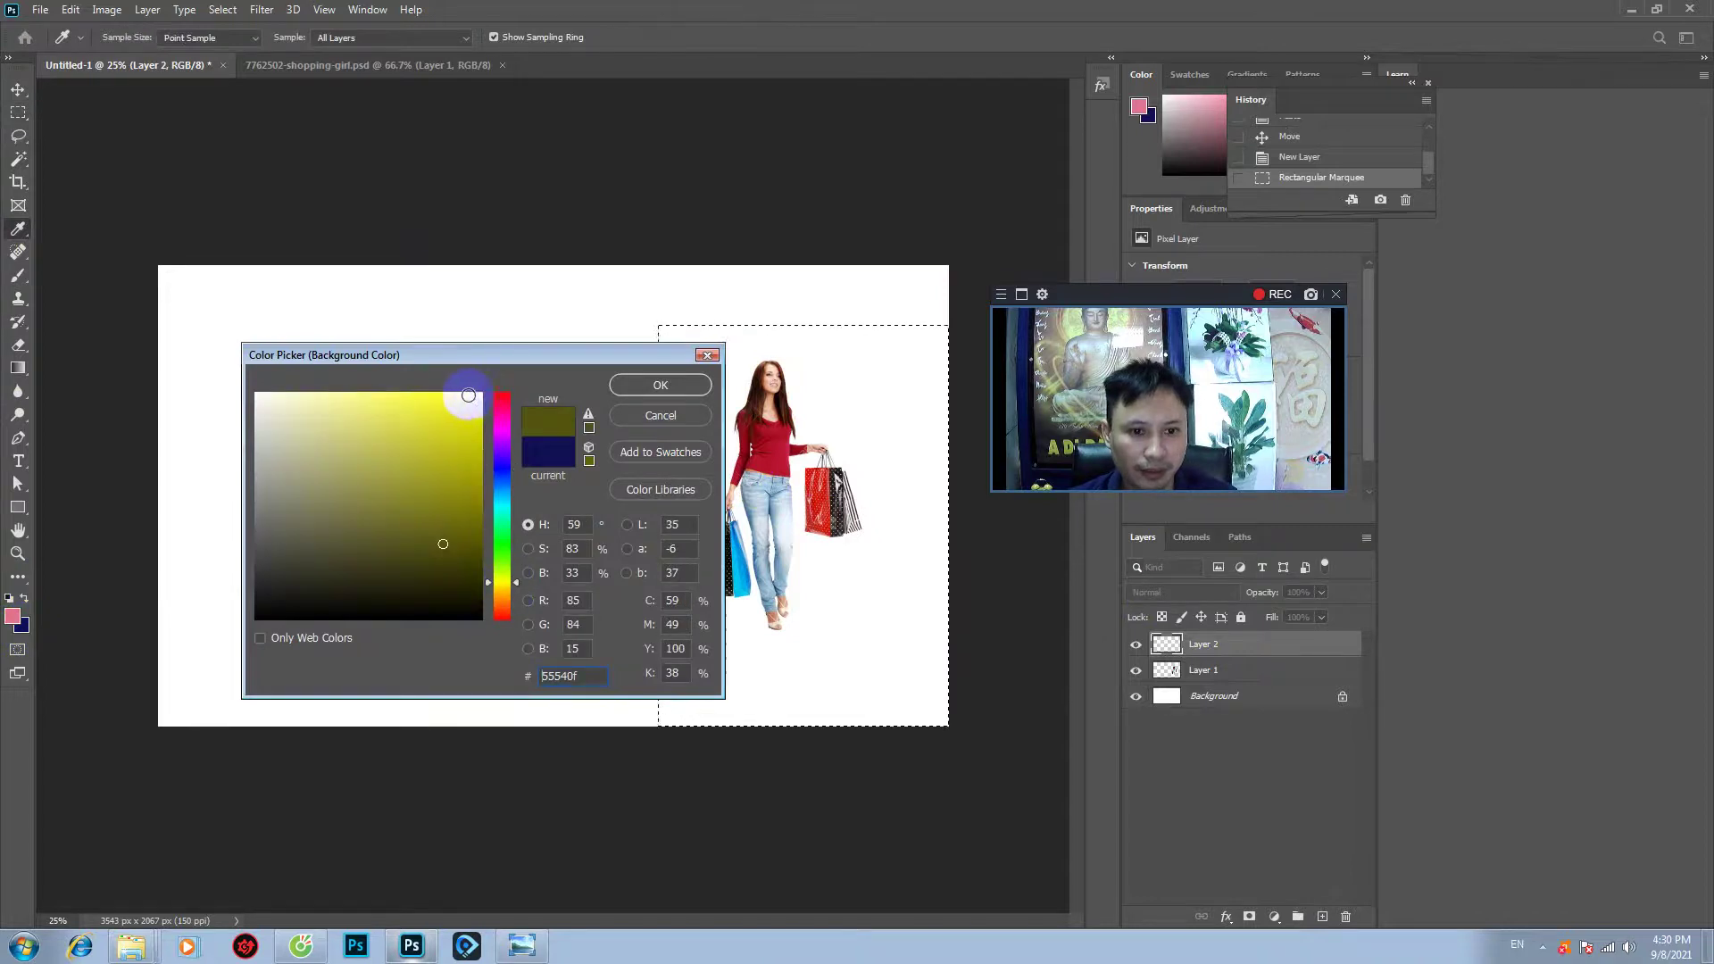
left_click(469, 395)
left_click(680, 384)
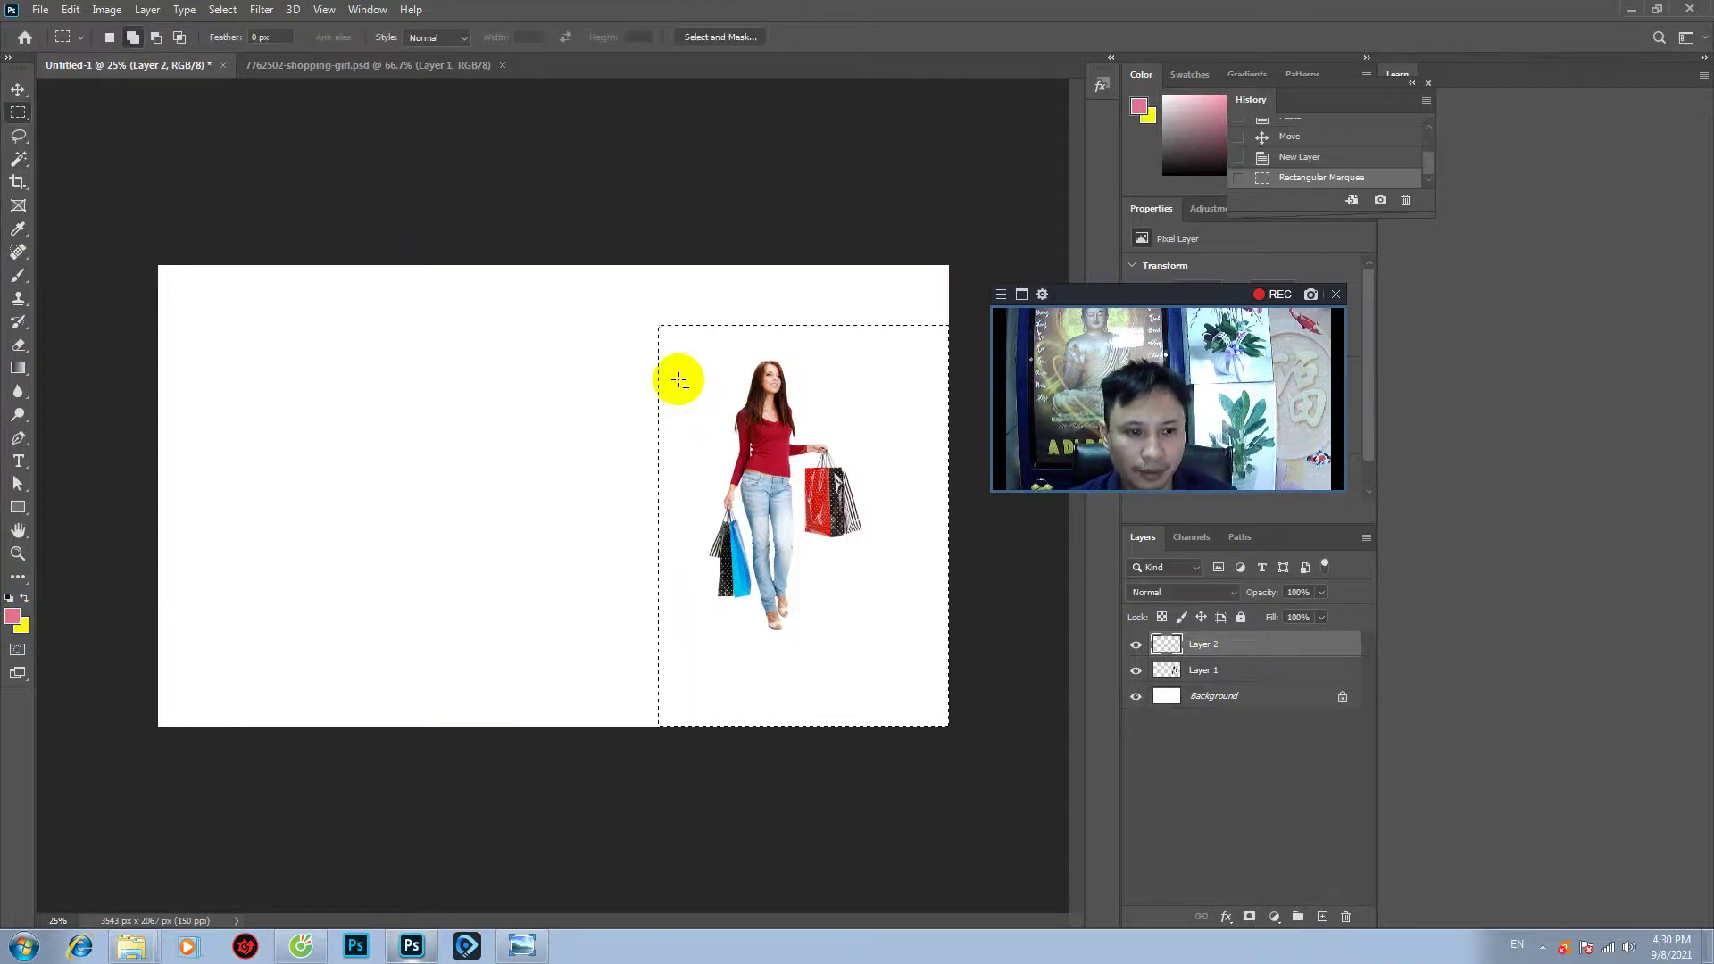
- Edit the gradient to run from yellow to golden yellow (e8cc0d)
left_click(19, 376)
left_click(132, 42)
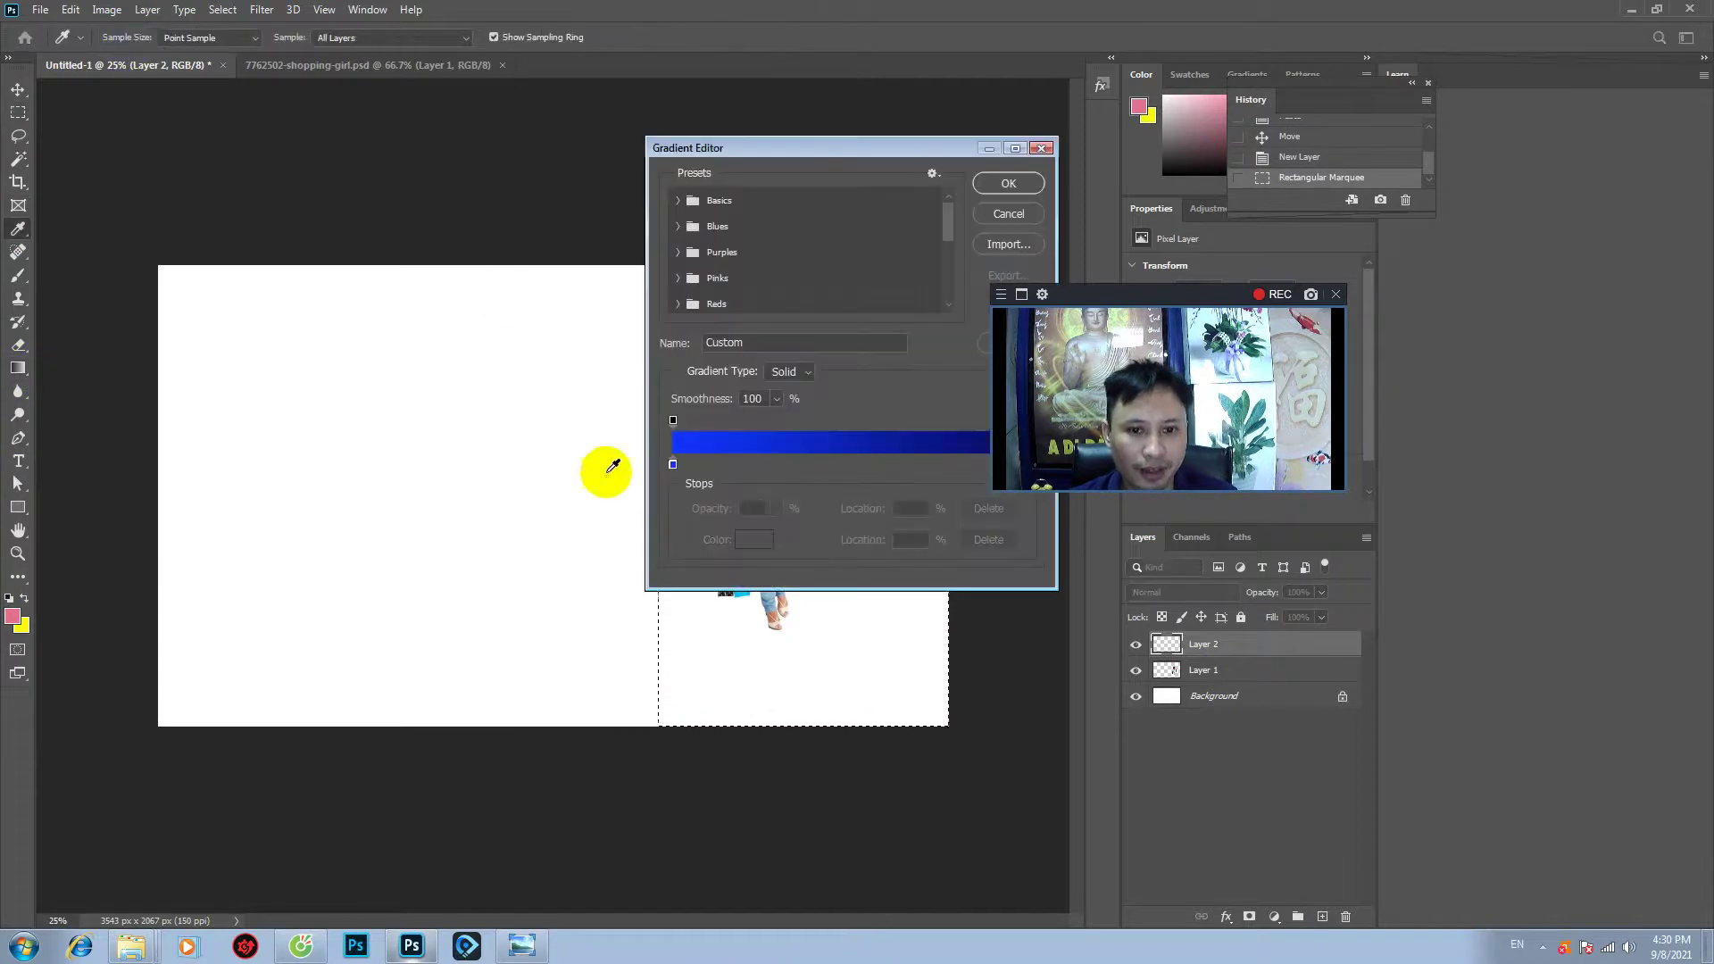
left_click(22, 625)
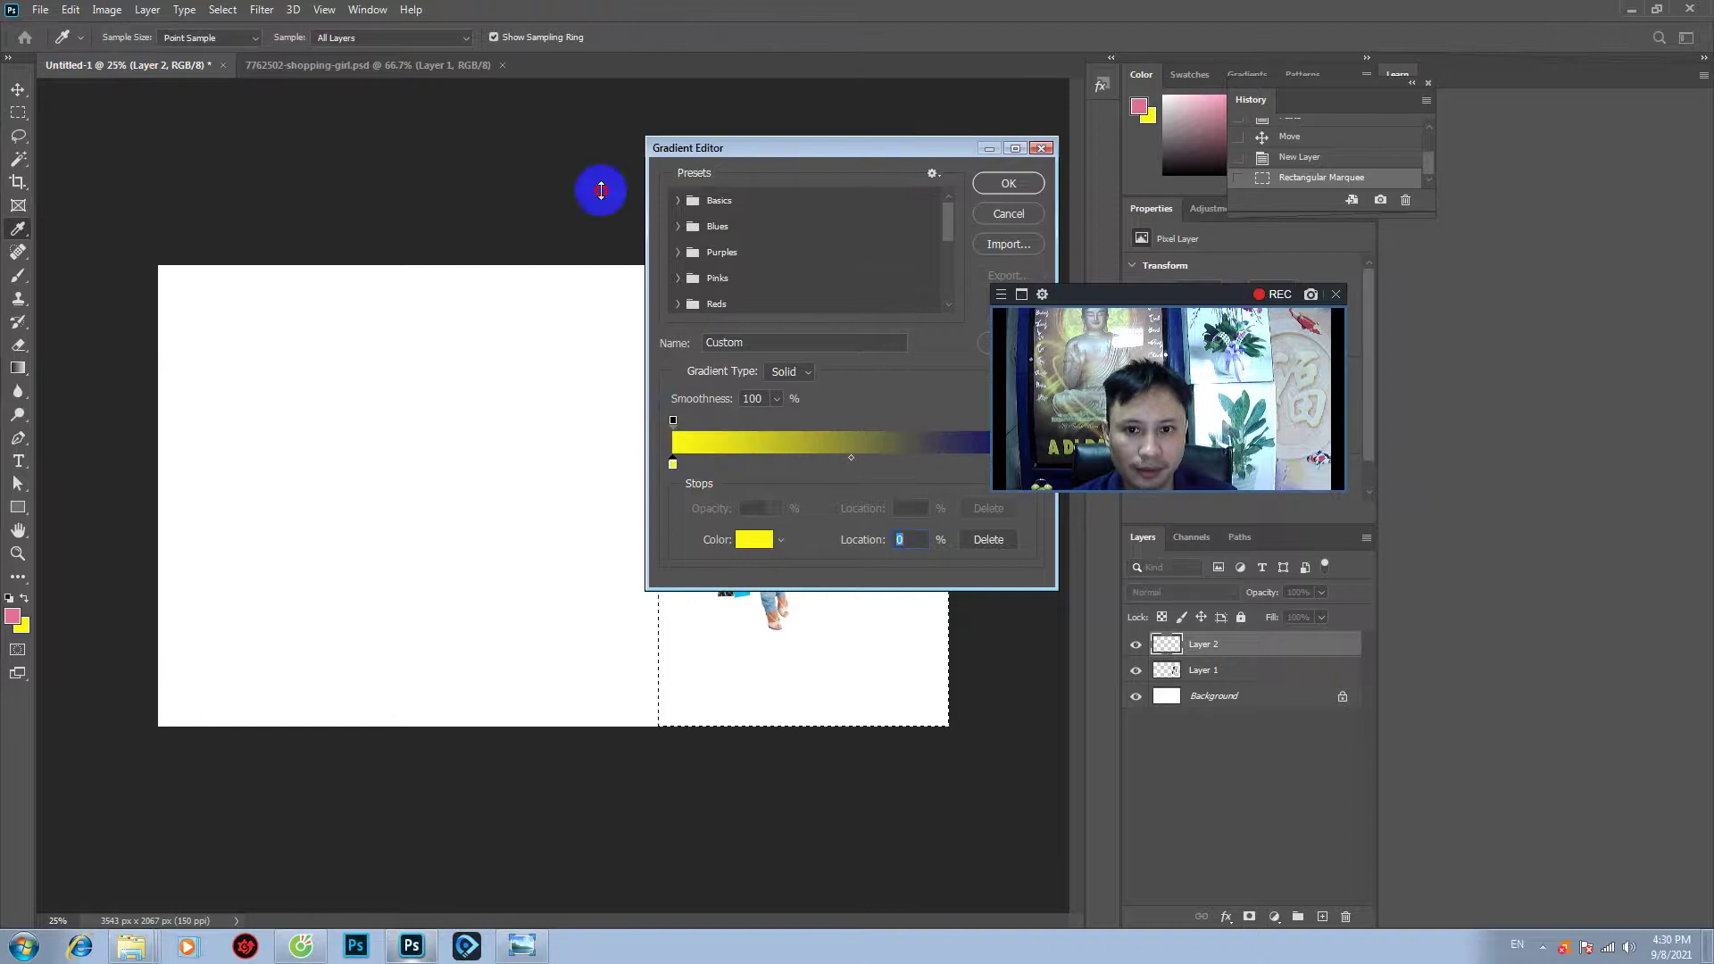
left_click(574, 208)
left_click(715, 498)
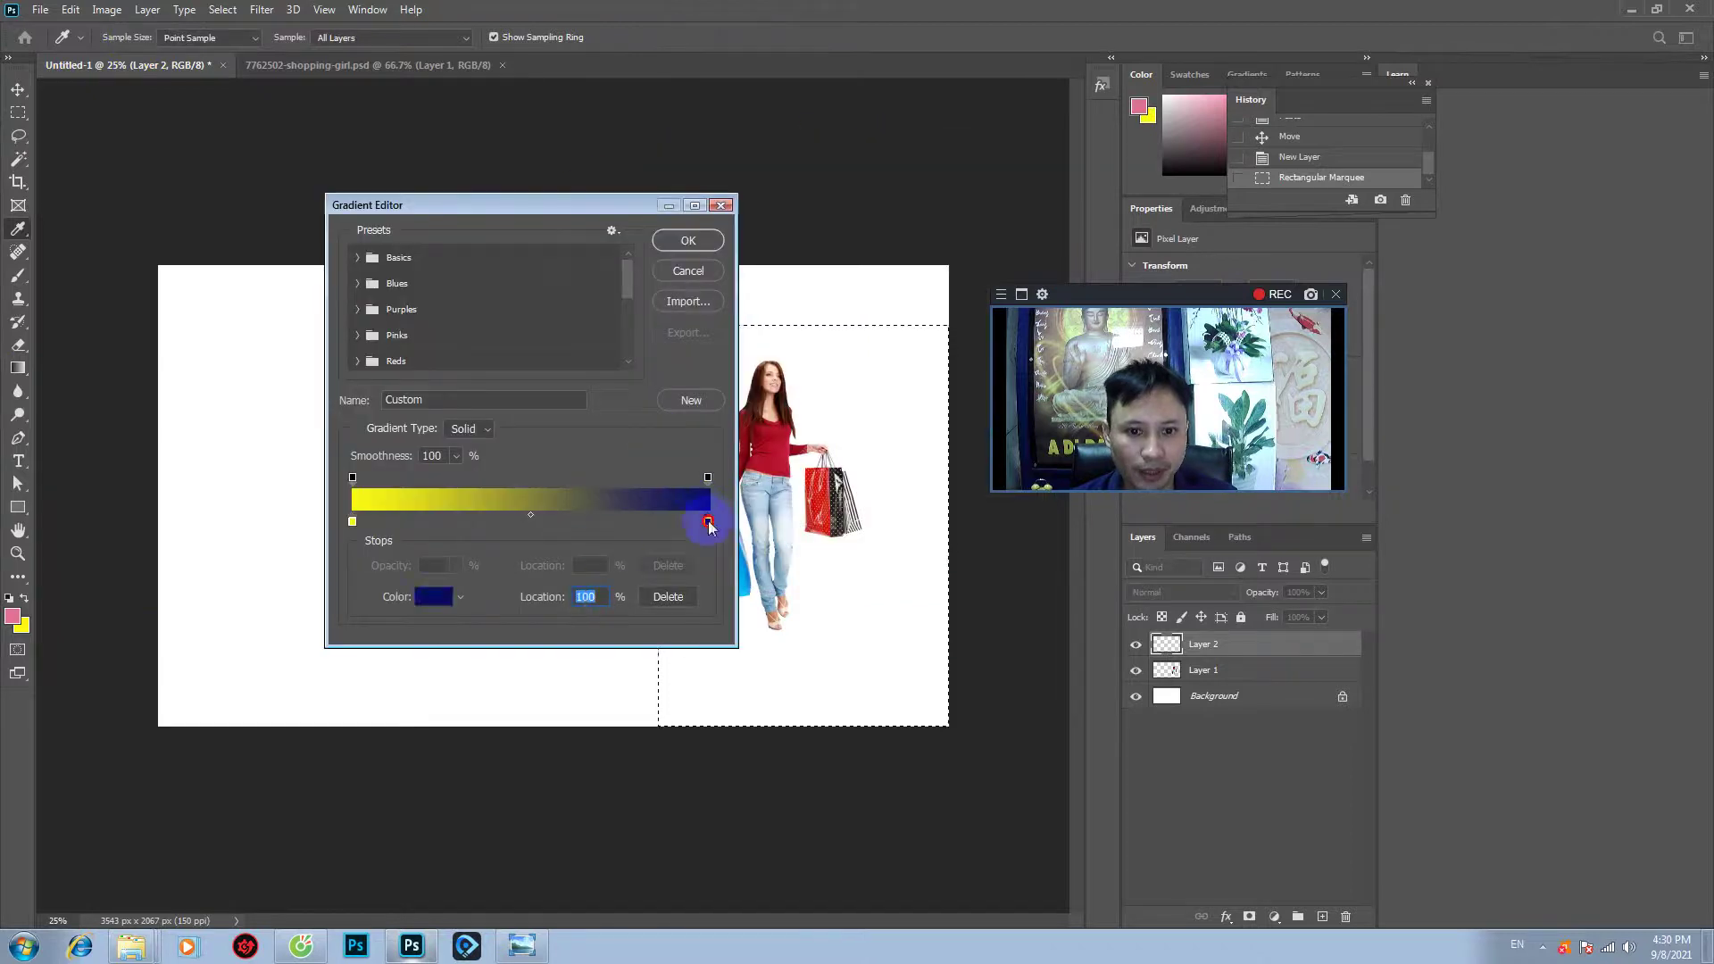
left_click(21, 626)
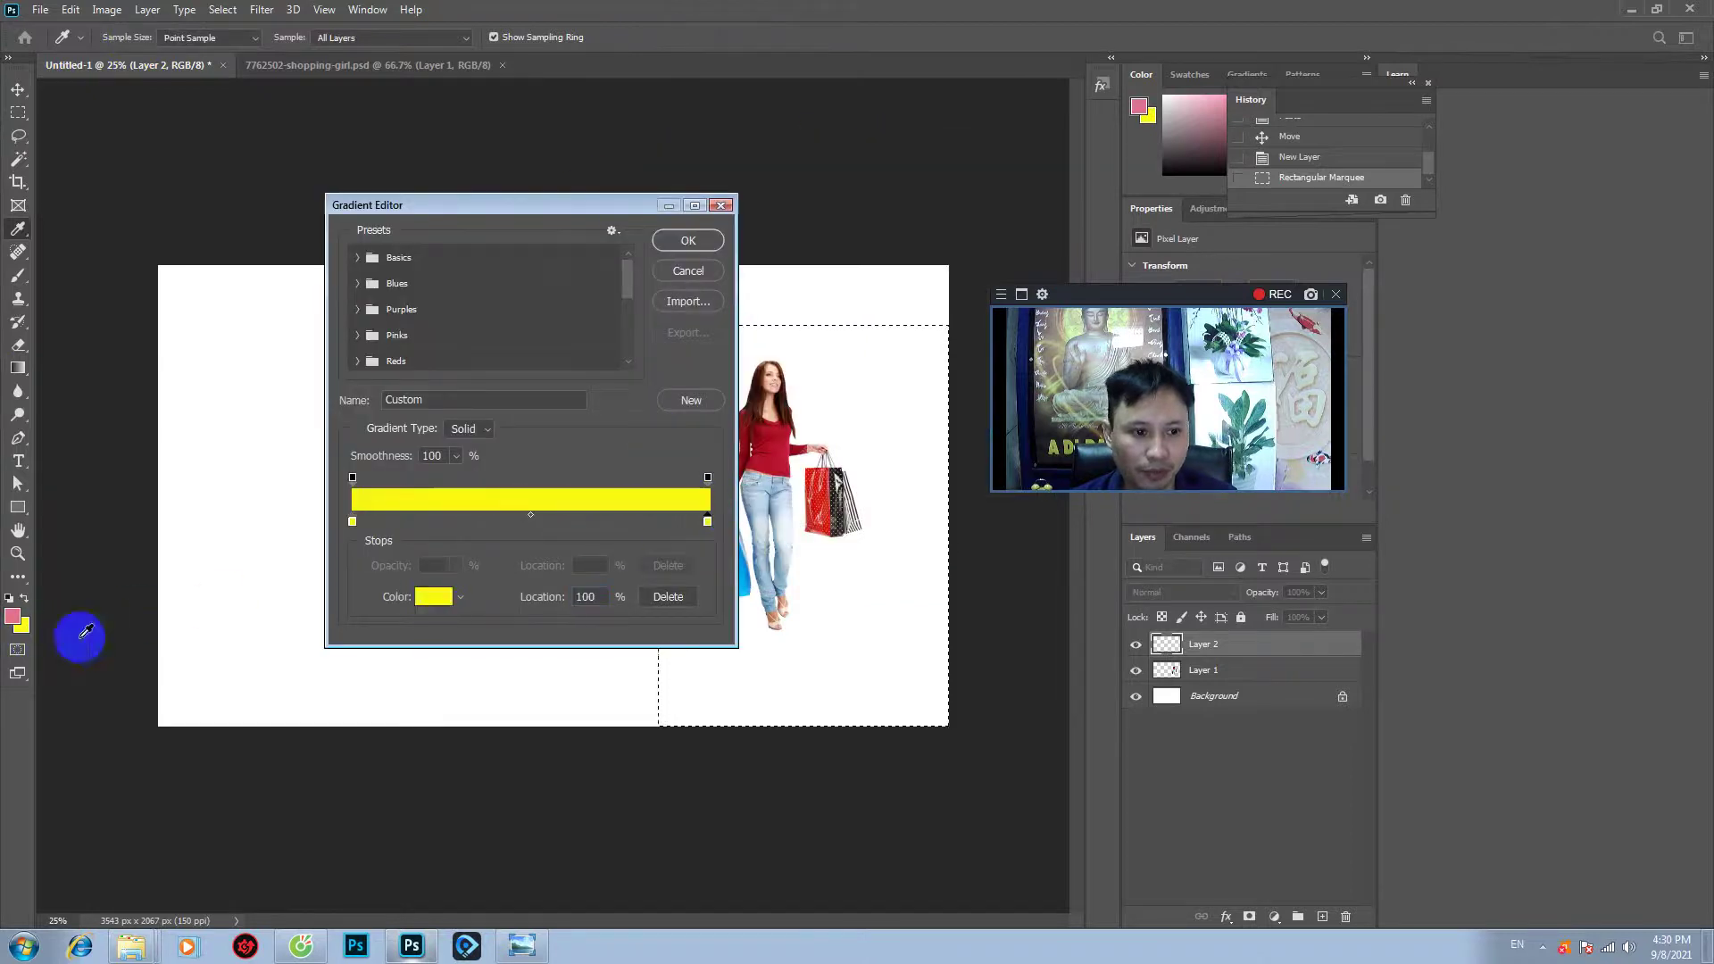
left_click(428, 605)
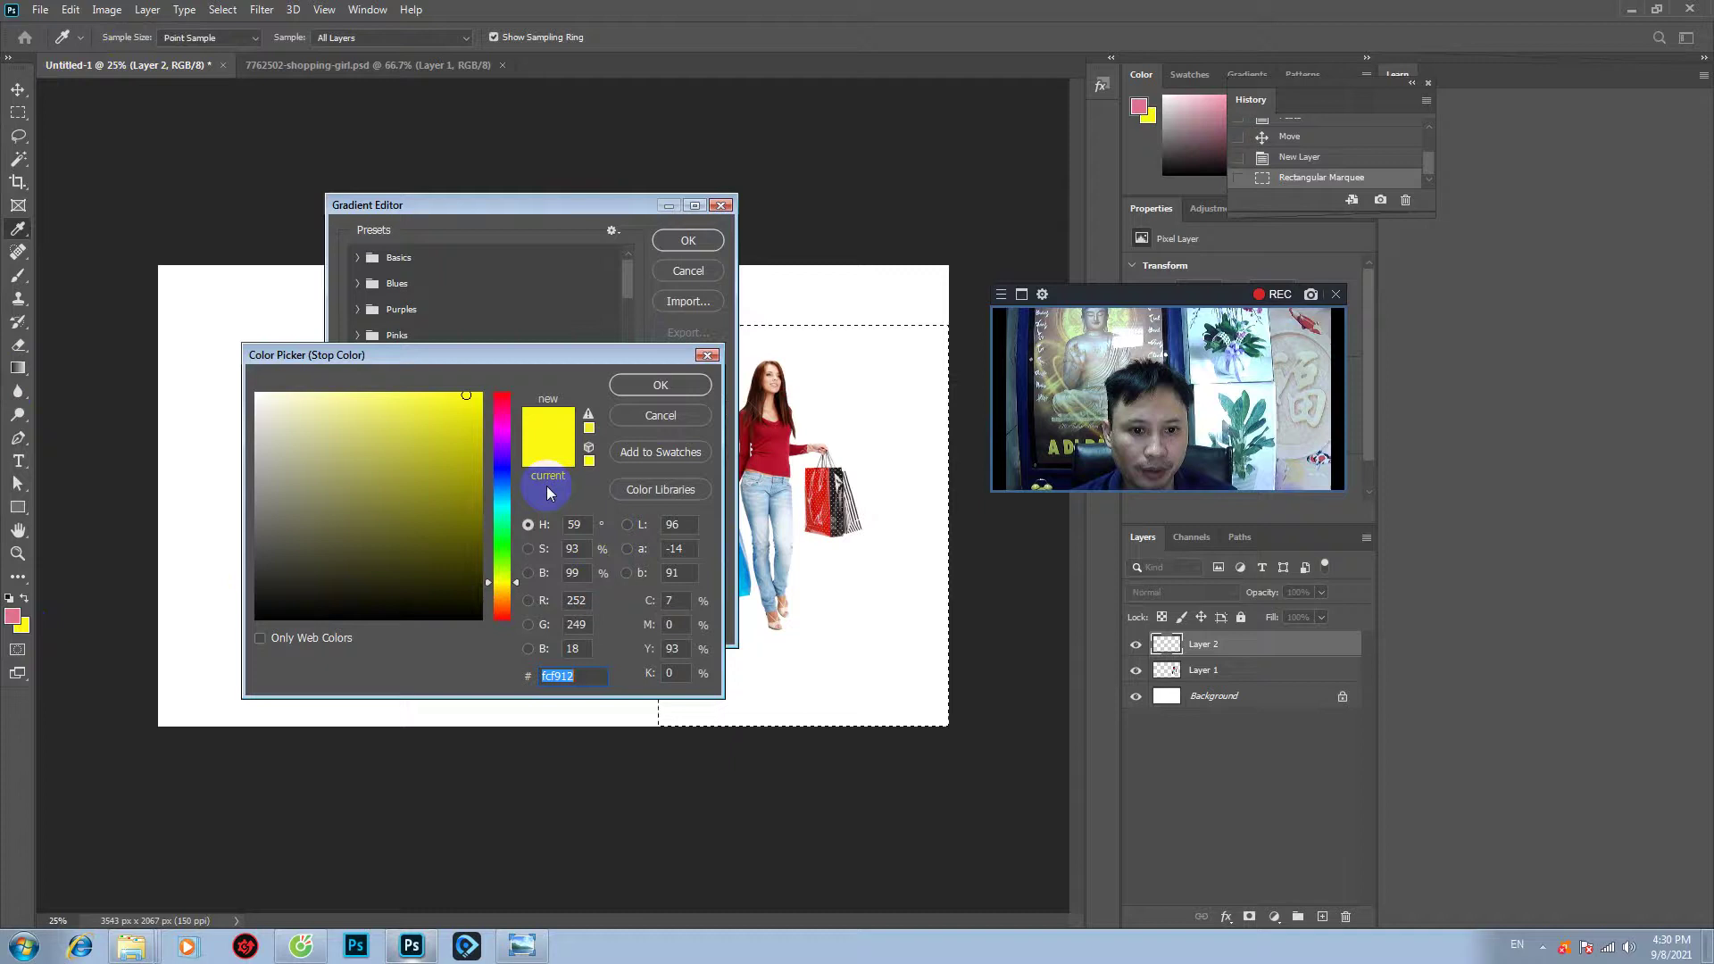
left_click(505, 587)
left_click(475, 439)
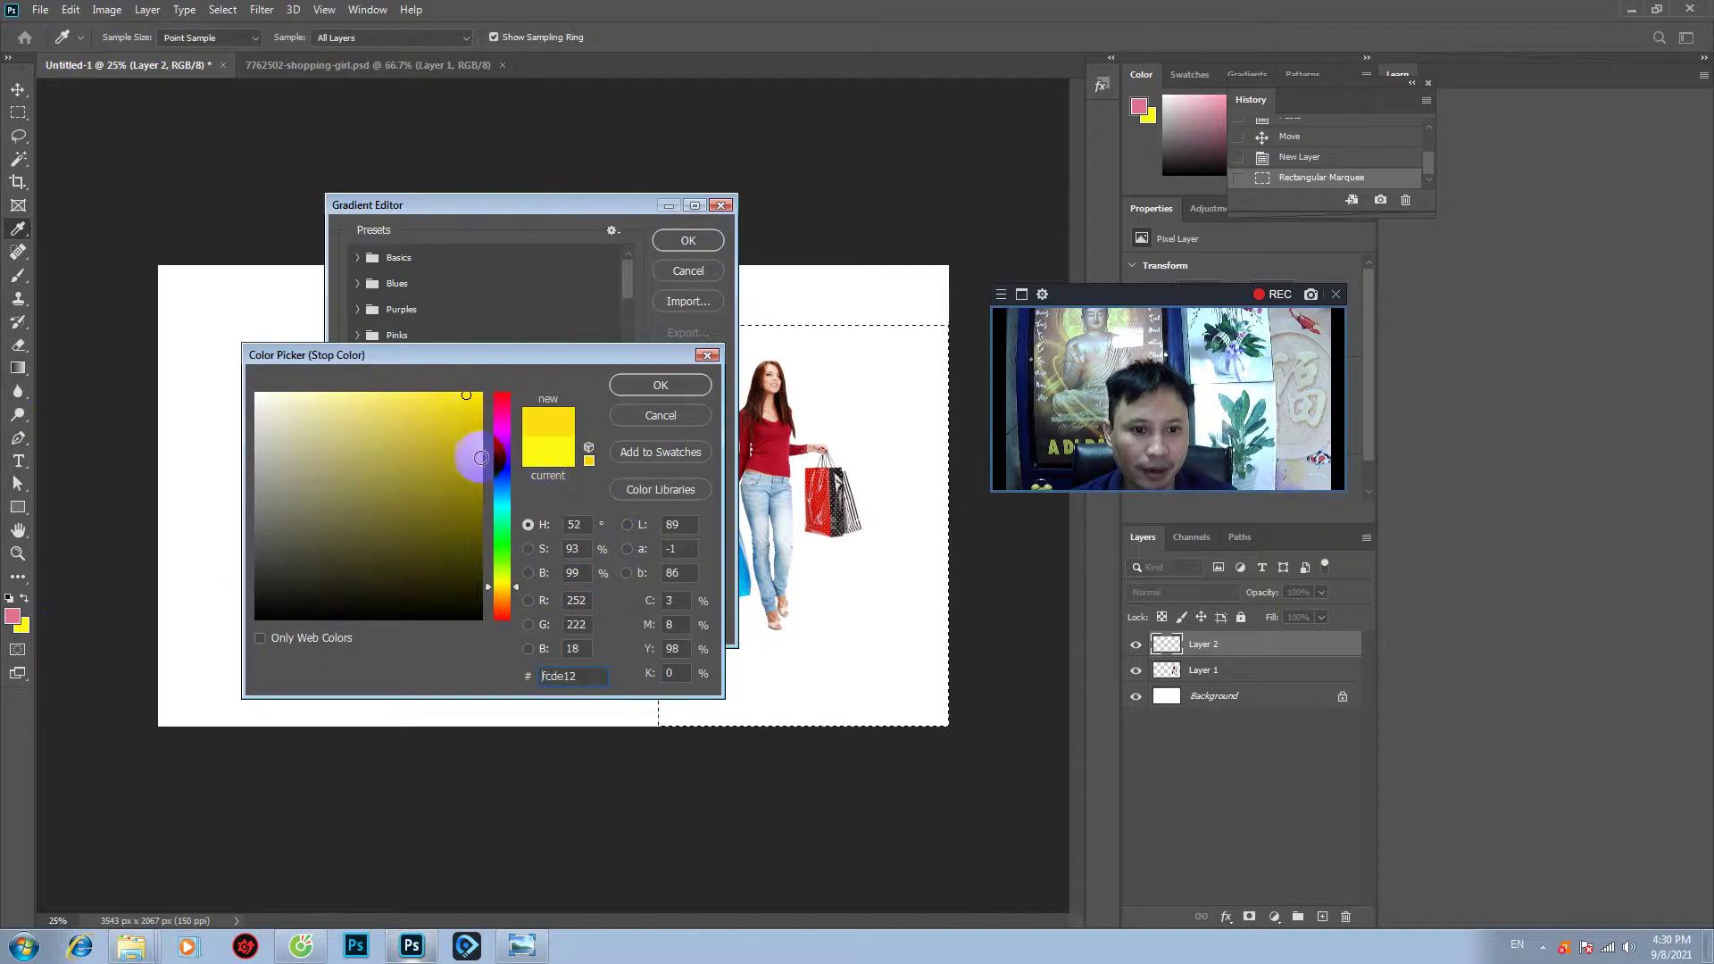
left_click(696, 385)
left_click(675, 265)
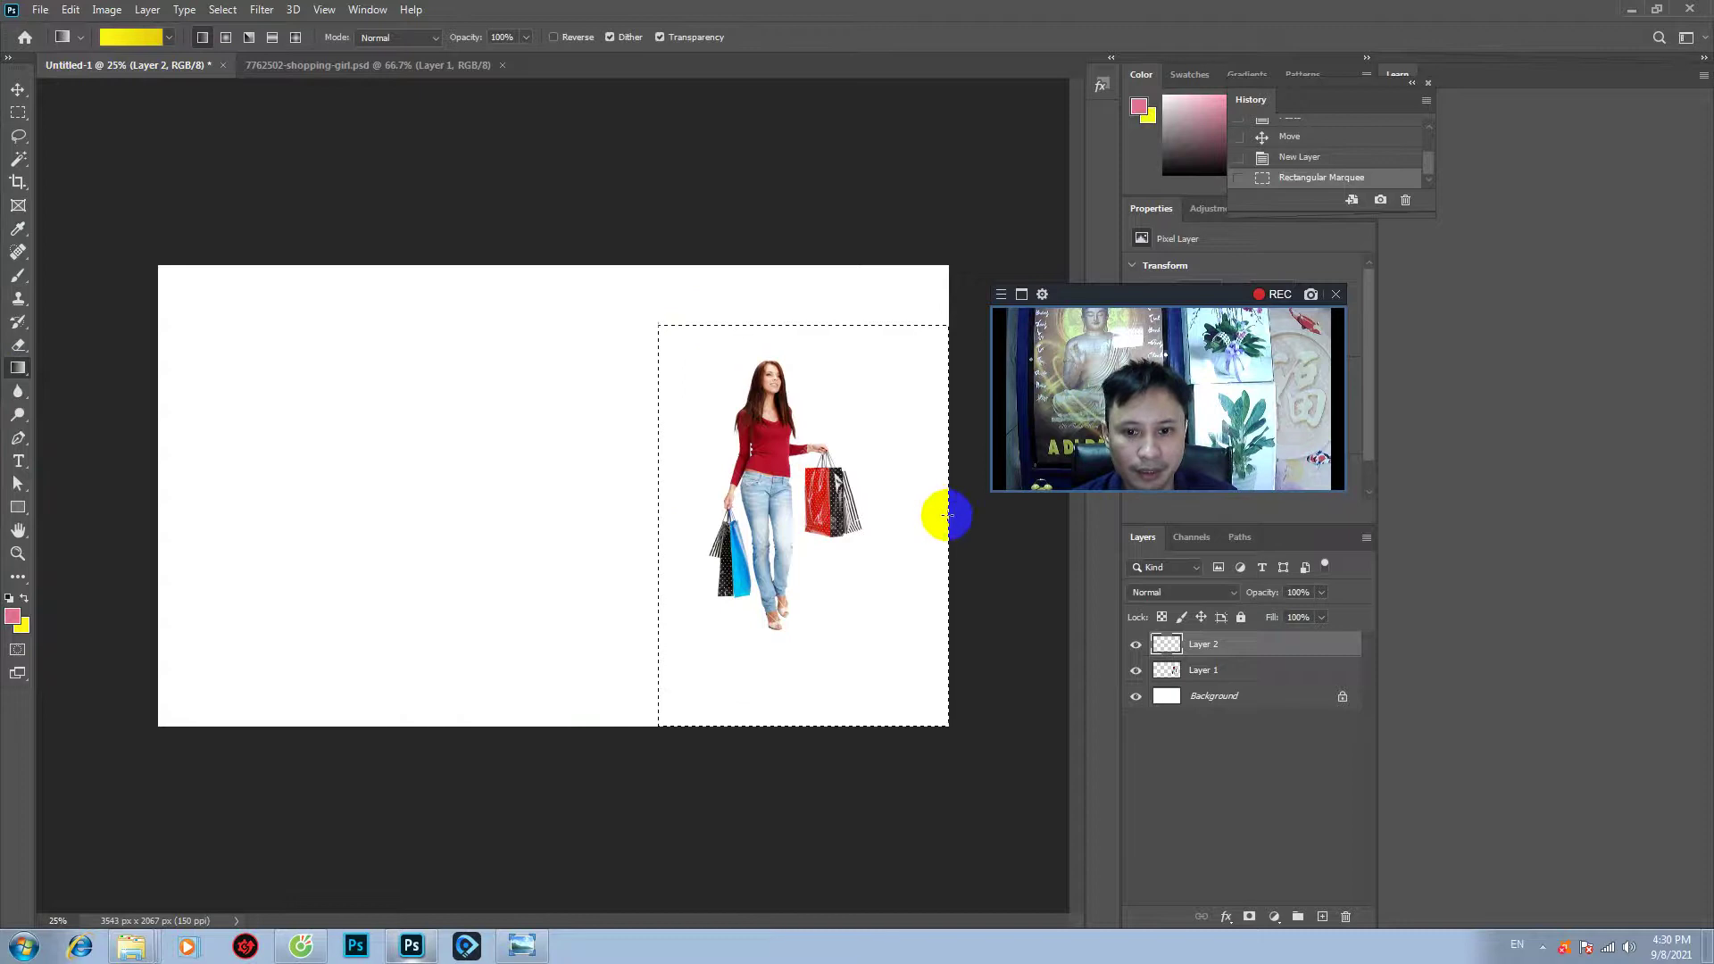
- Fill the selection with the yellow gradient left to right and put that layer beneath the girl
left_click_drag(946, 515, 670, 517)
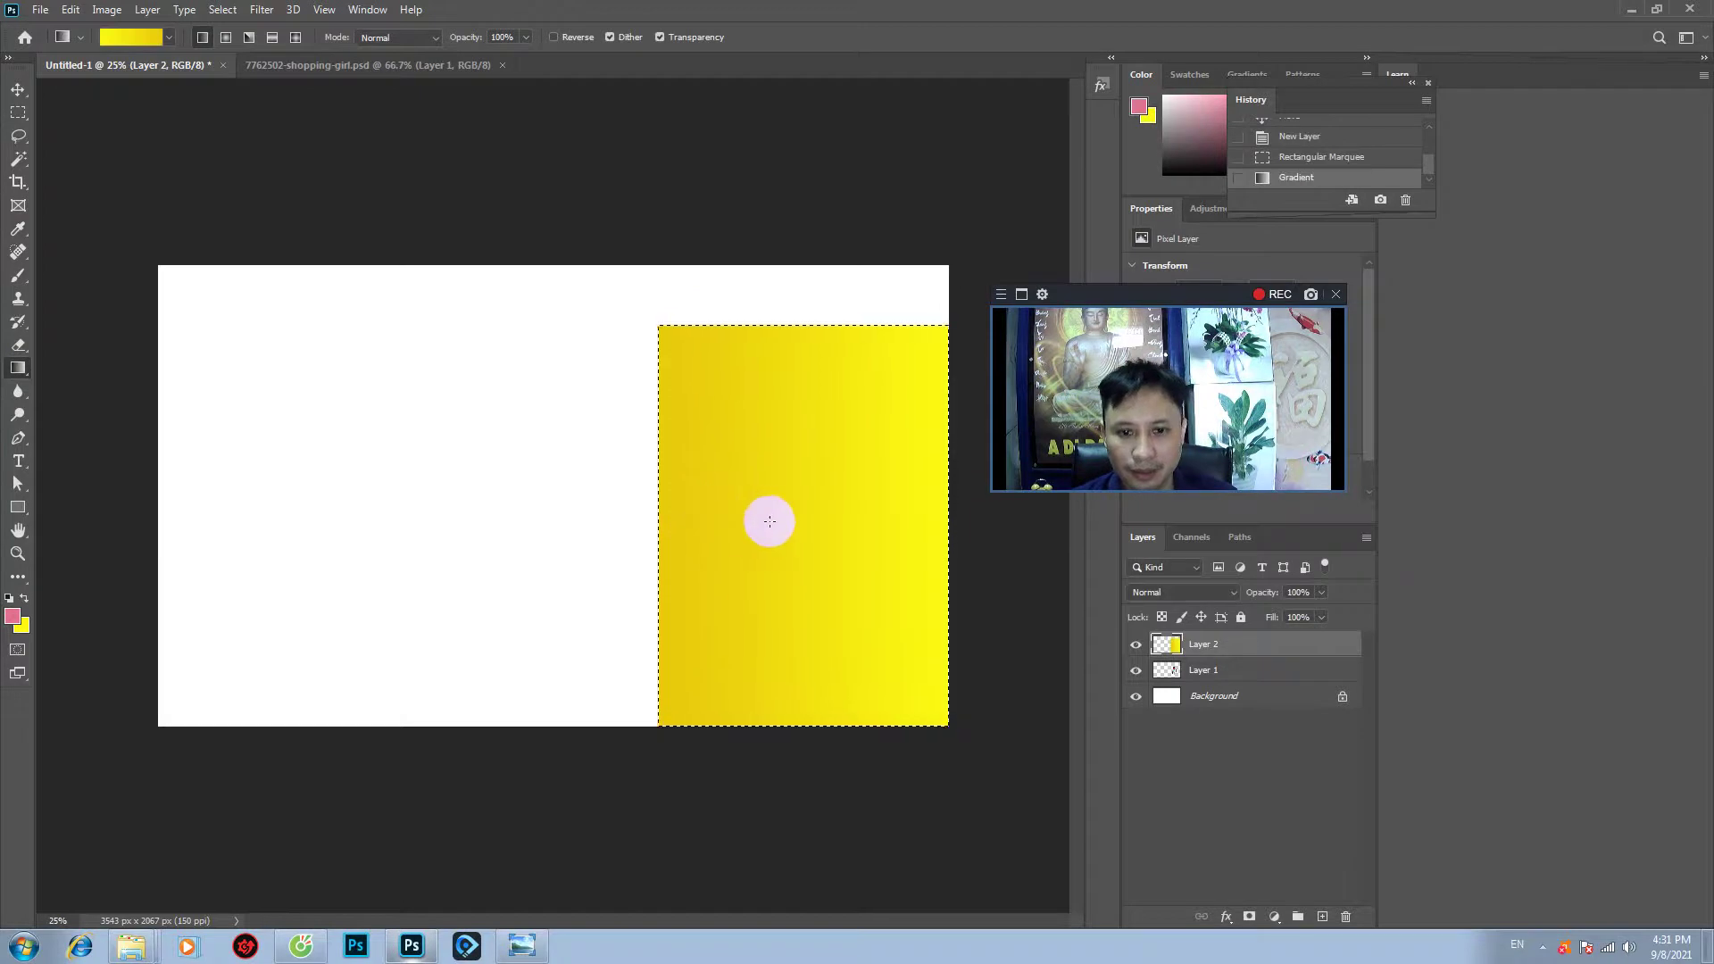
left_click_drag(653, 538, 943, 536)
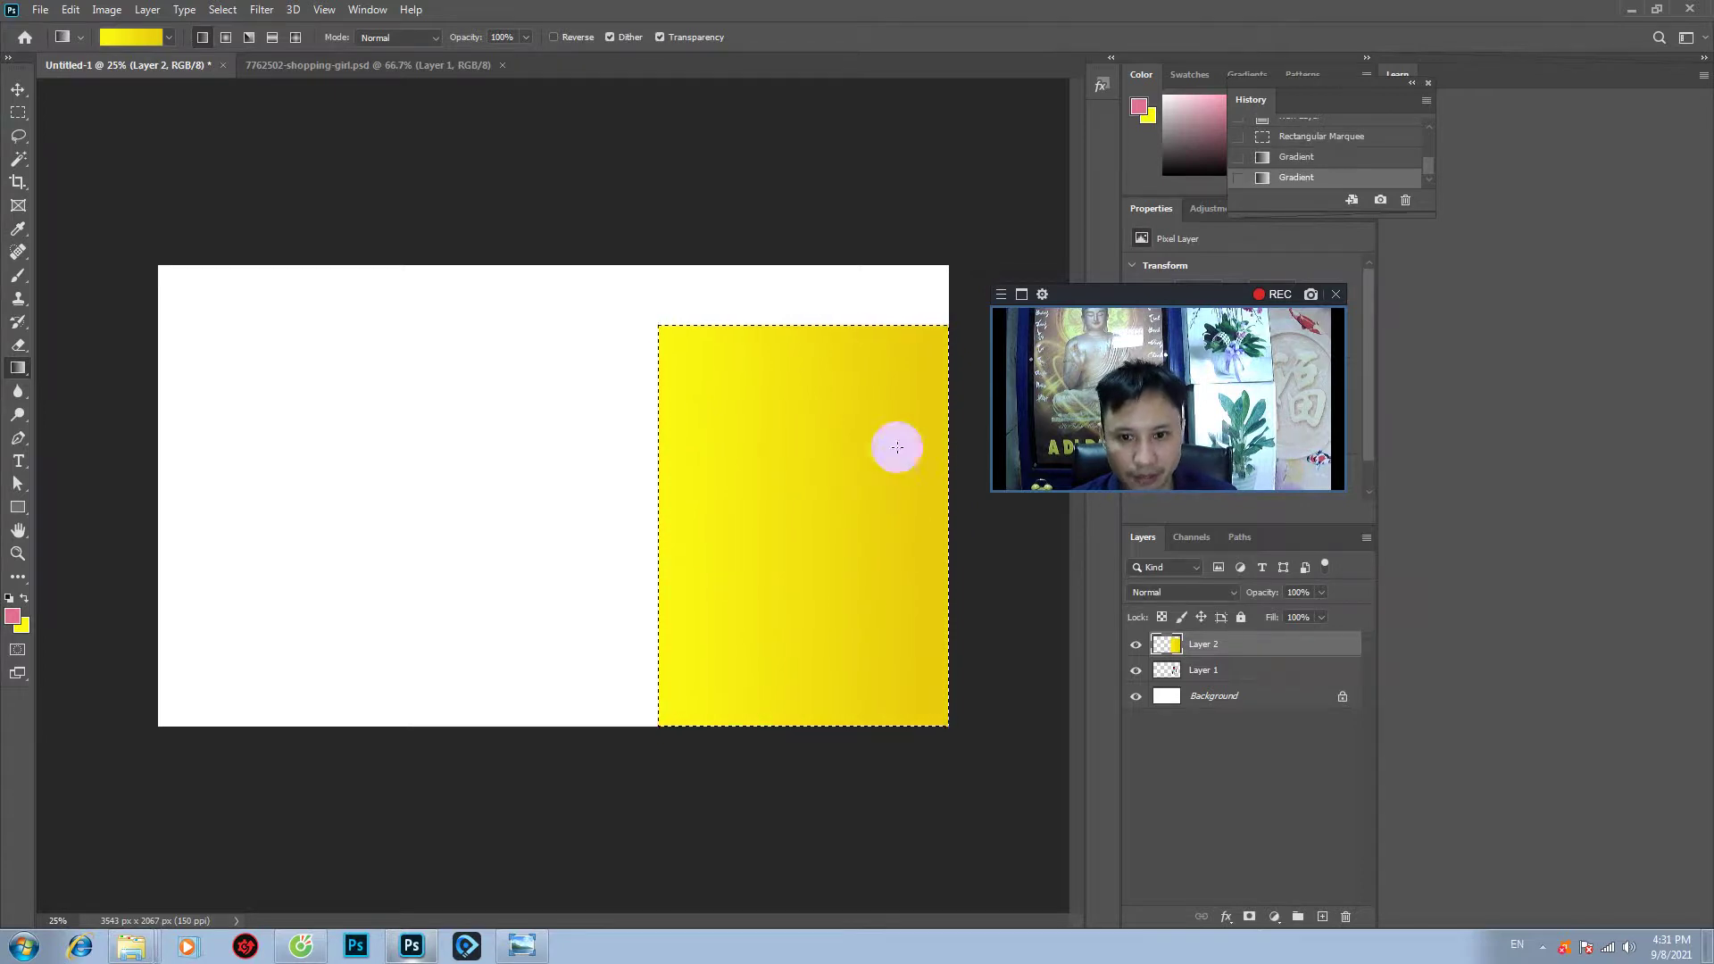
left_click_drag(1177, 668, 1177, 683)
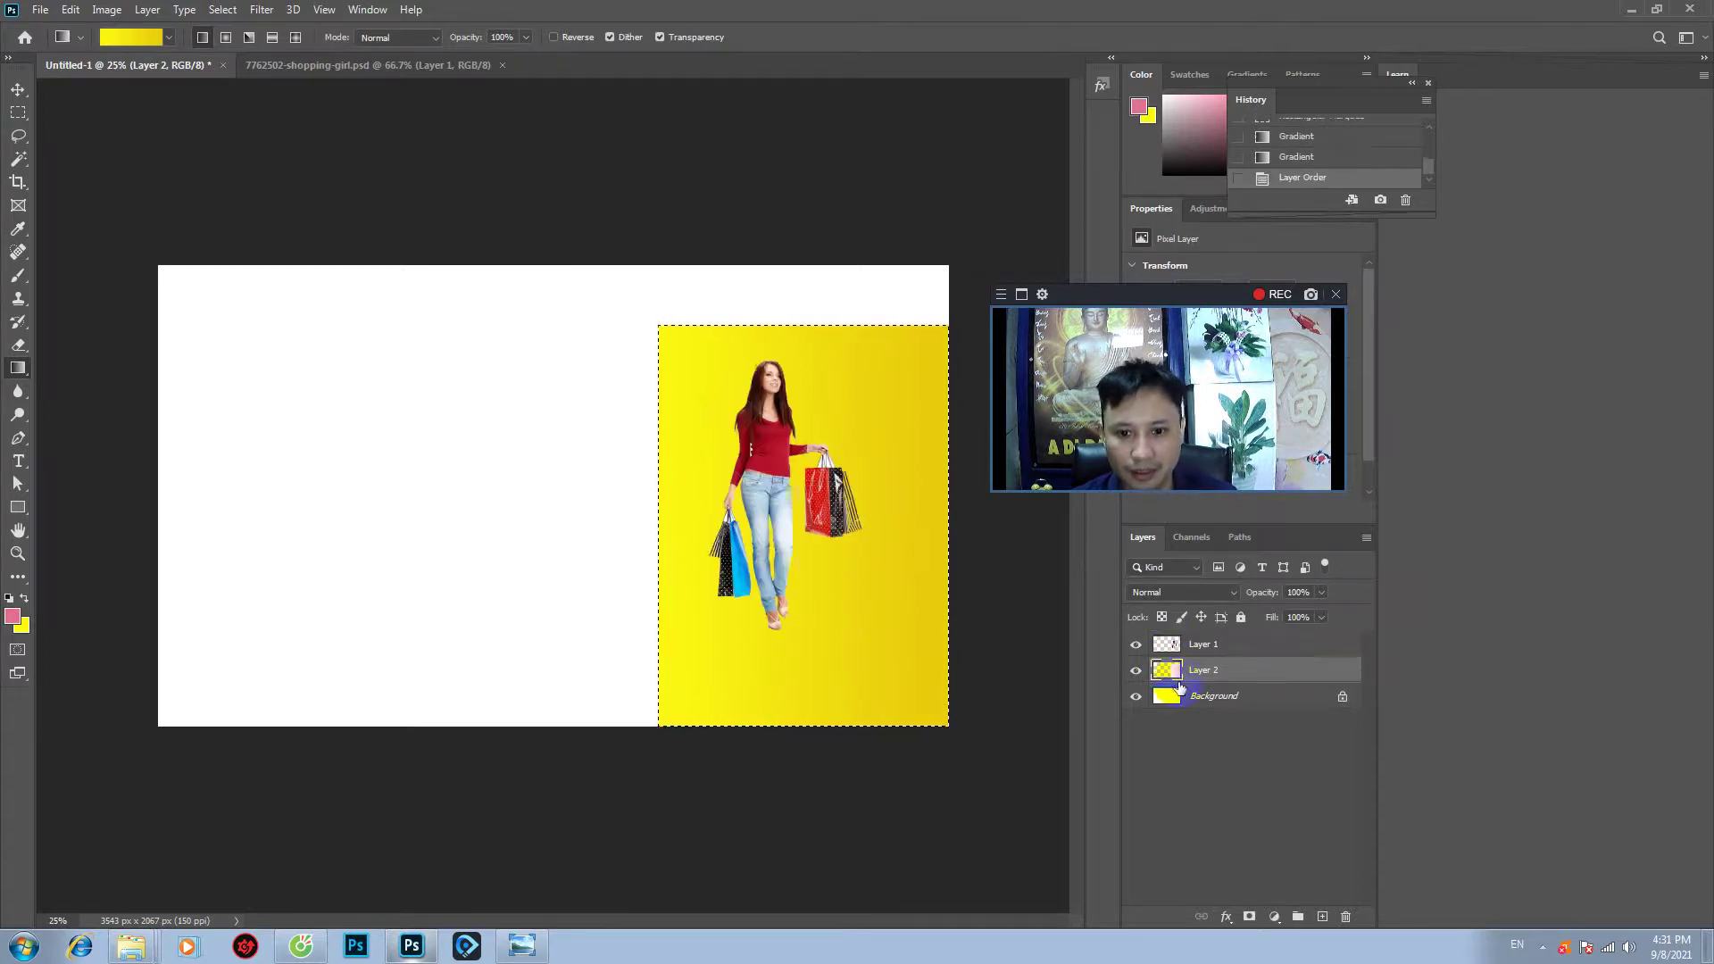
- Clear the selection and move the girl lower and further right on the panel
left_click(16, 93)
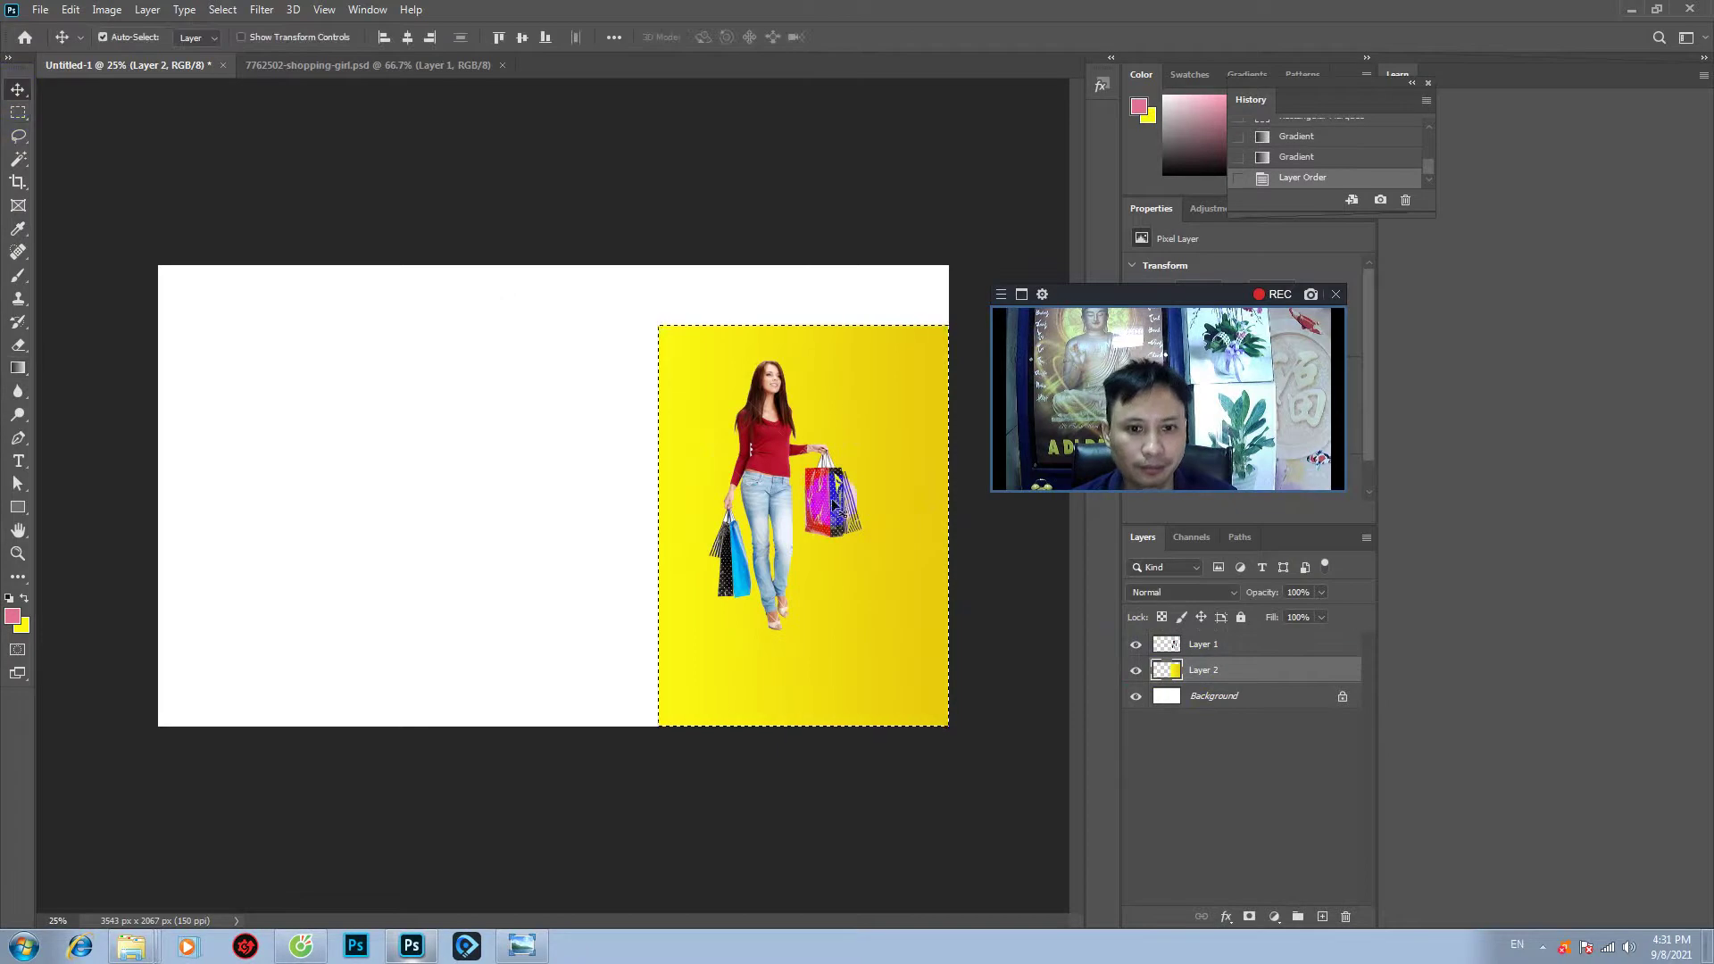
left_click_drag(762, 473, 780, 494)
key("ctrl+z")
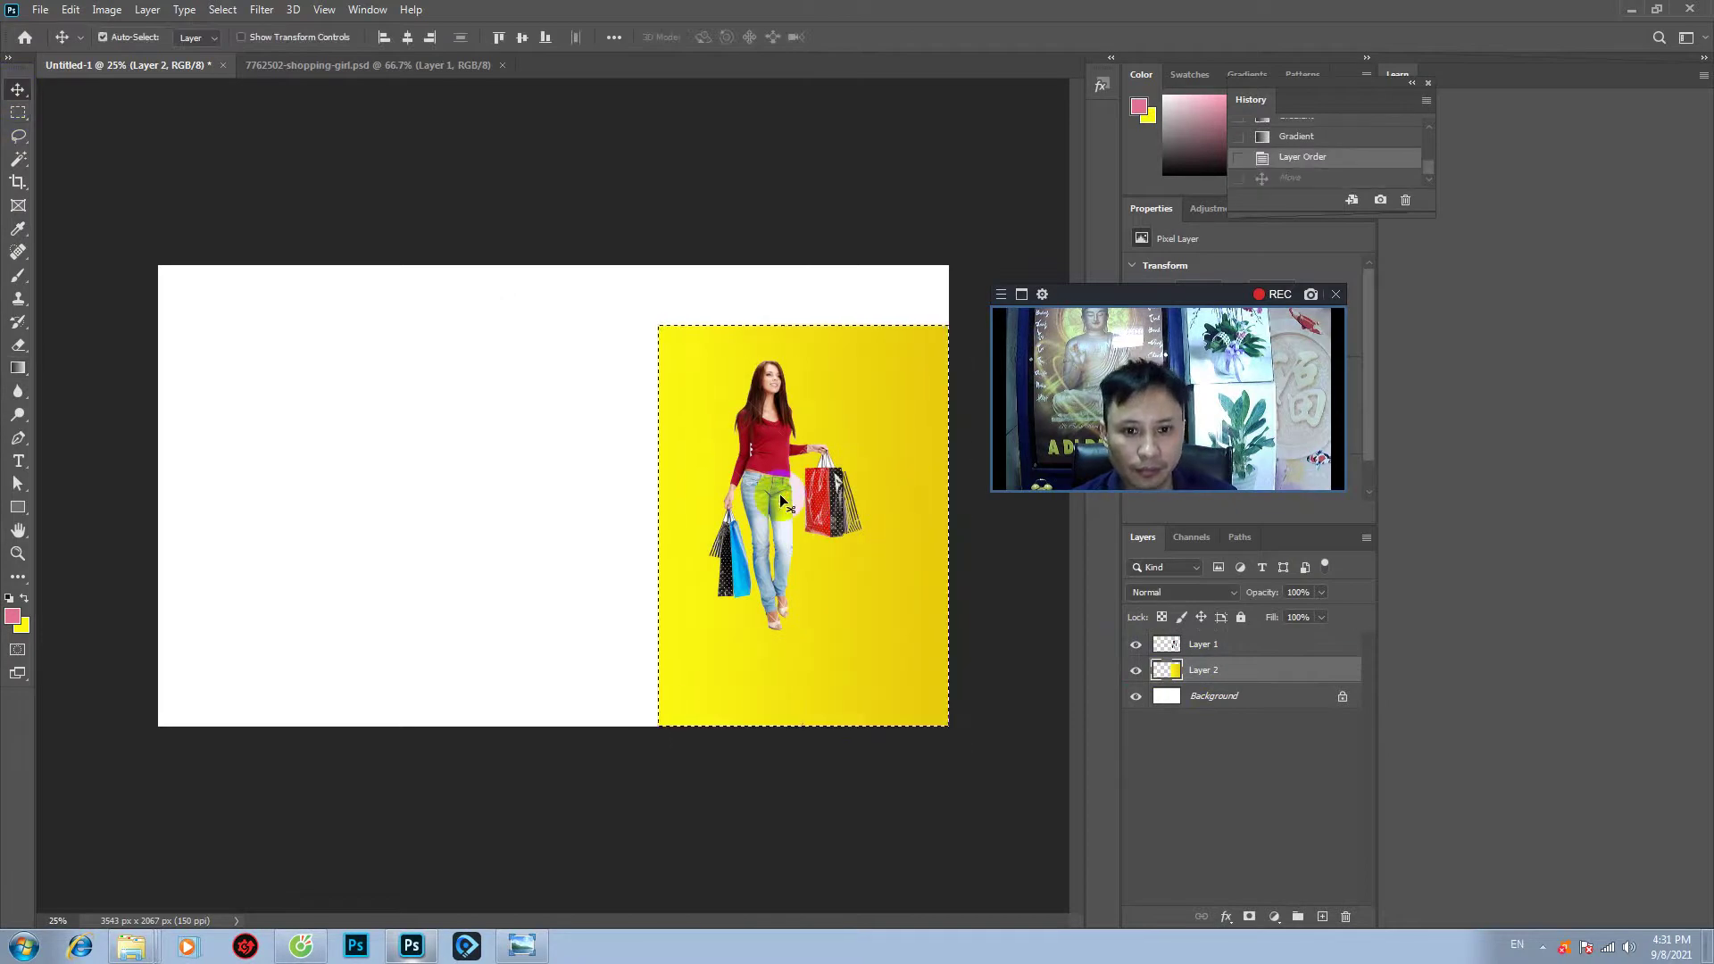
key("ctrl+d")
left_click_drag(770, 460, 806, 497)
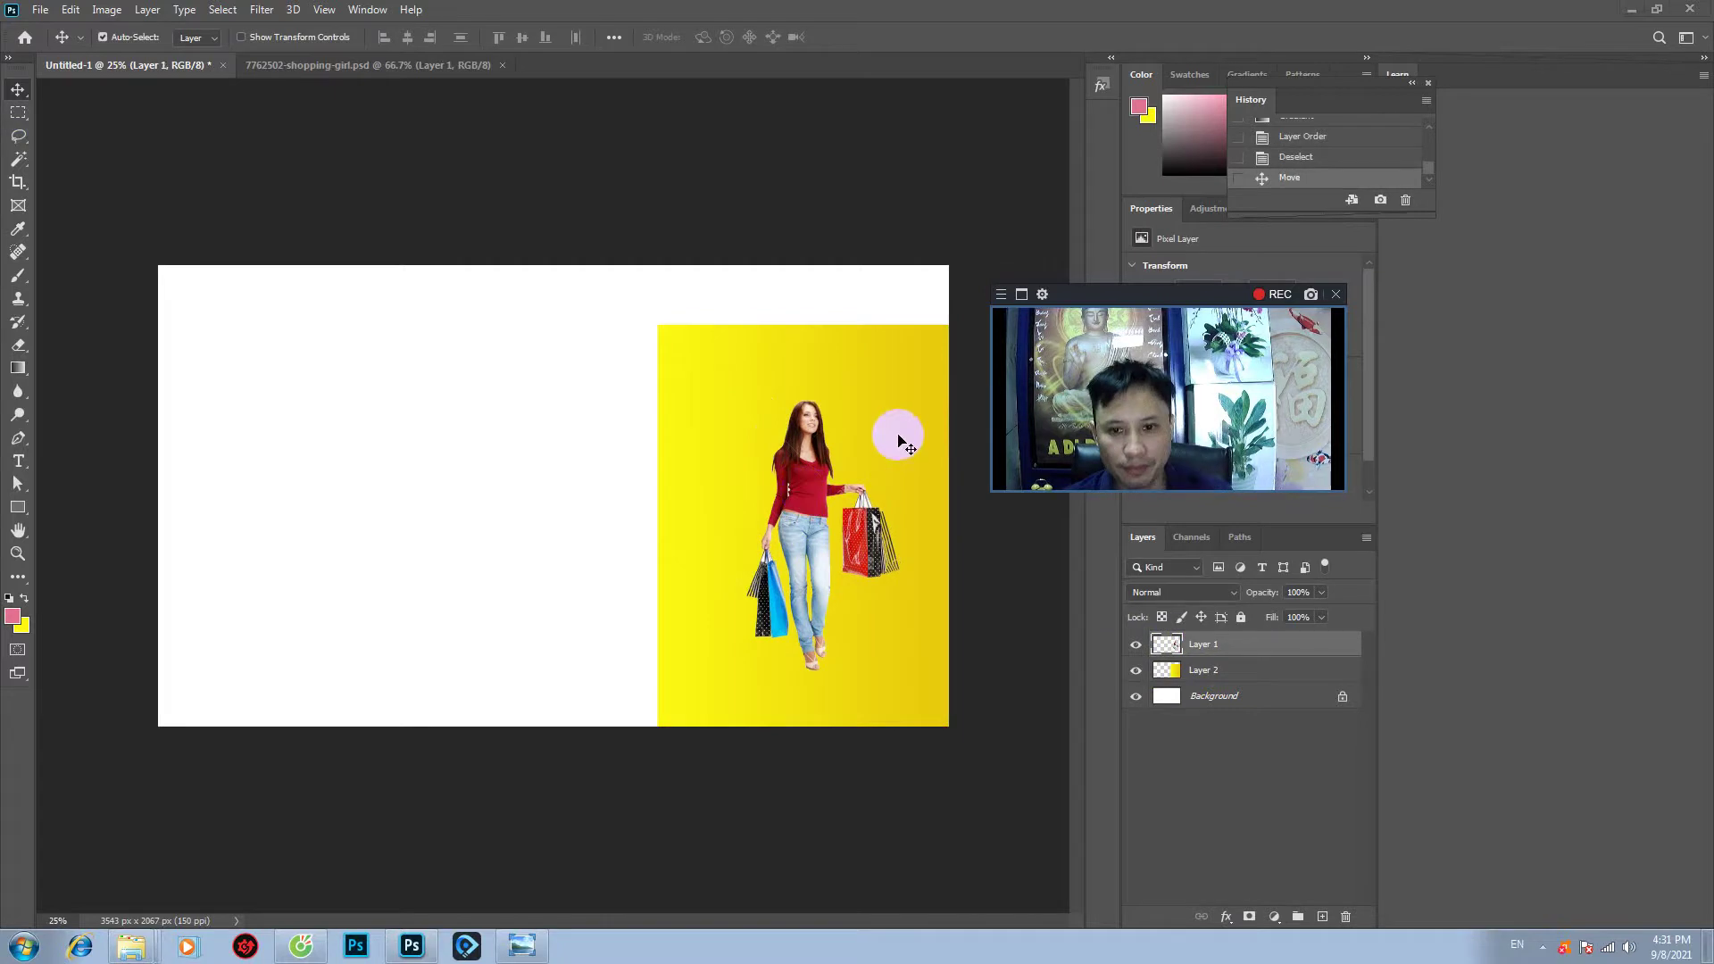
- Make the yellow panel layer (Layer 2) the active layer
left_click(1166, 734)
left_click(864, 420)
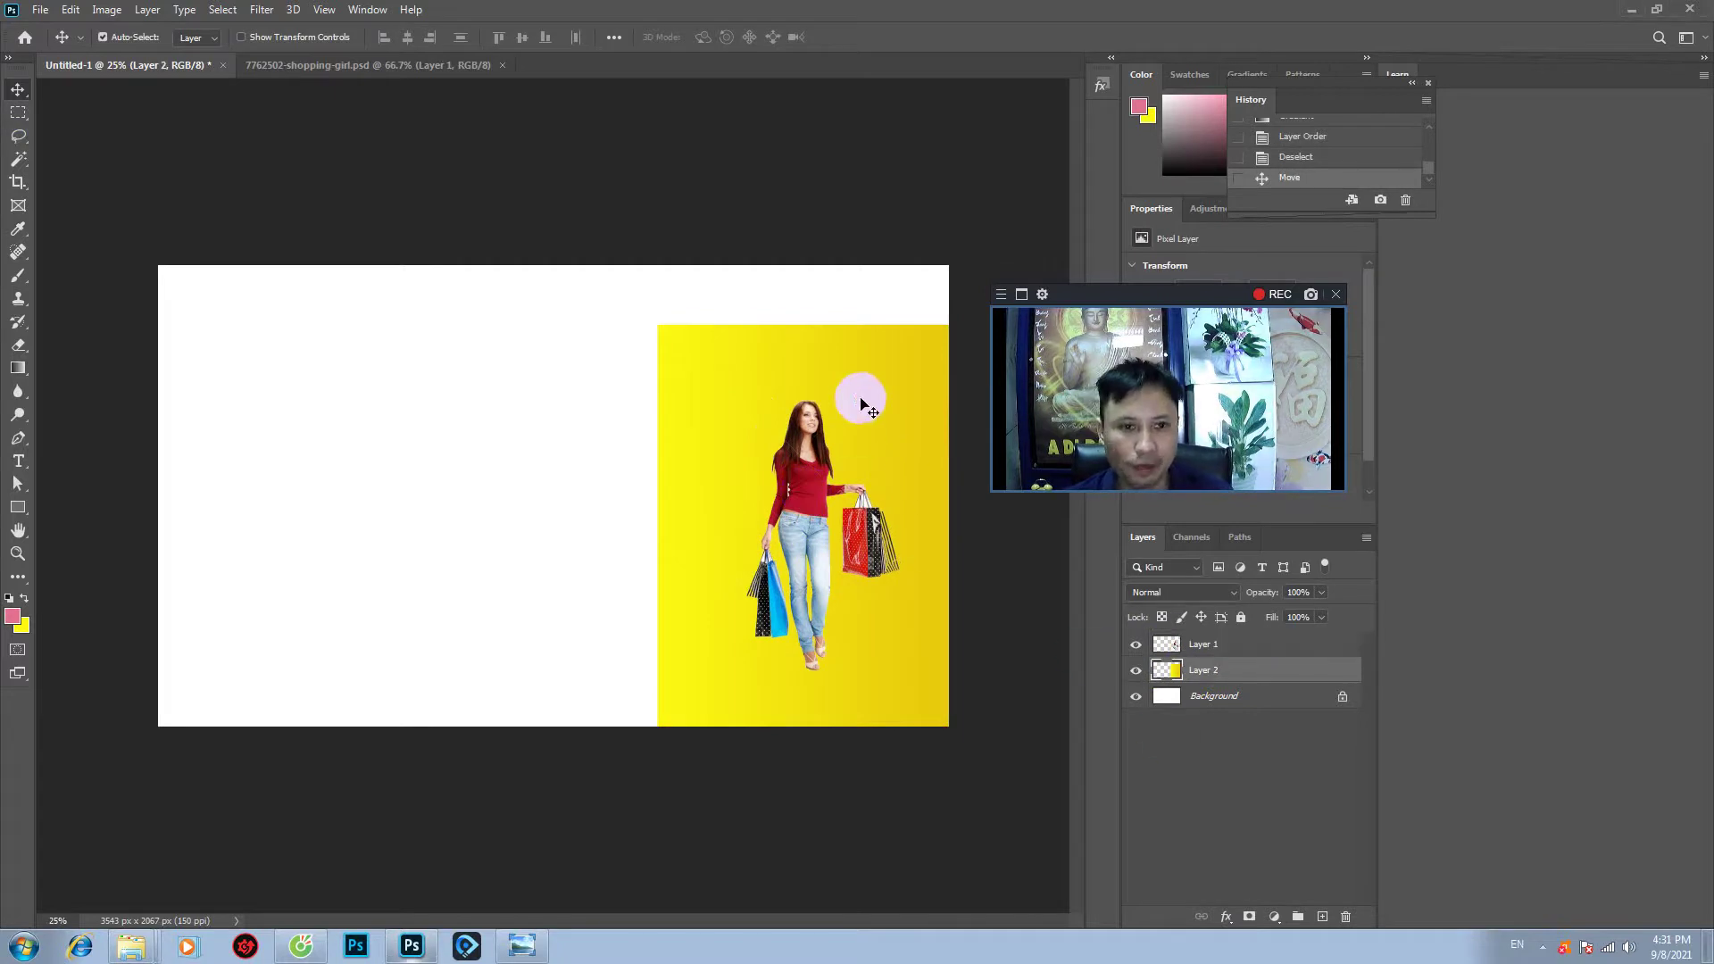
left_click(18, 367)
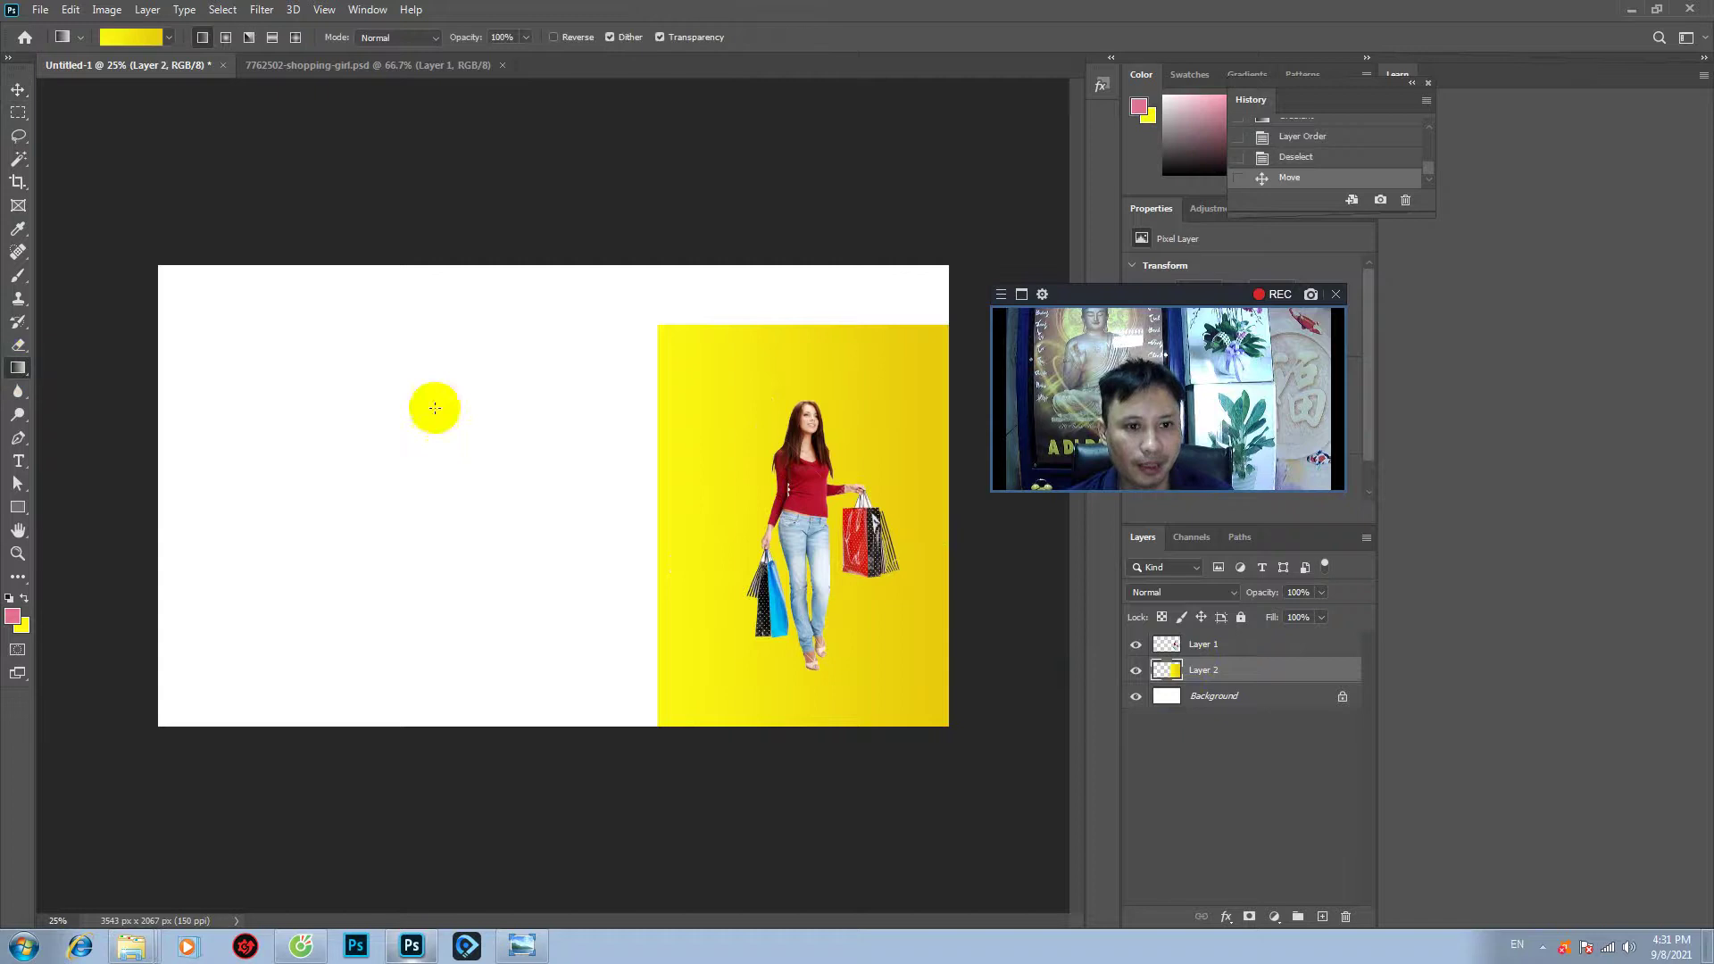
- Add a golden-orange colour stop in the middle of the gradient
left_click(150, 46)
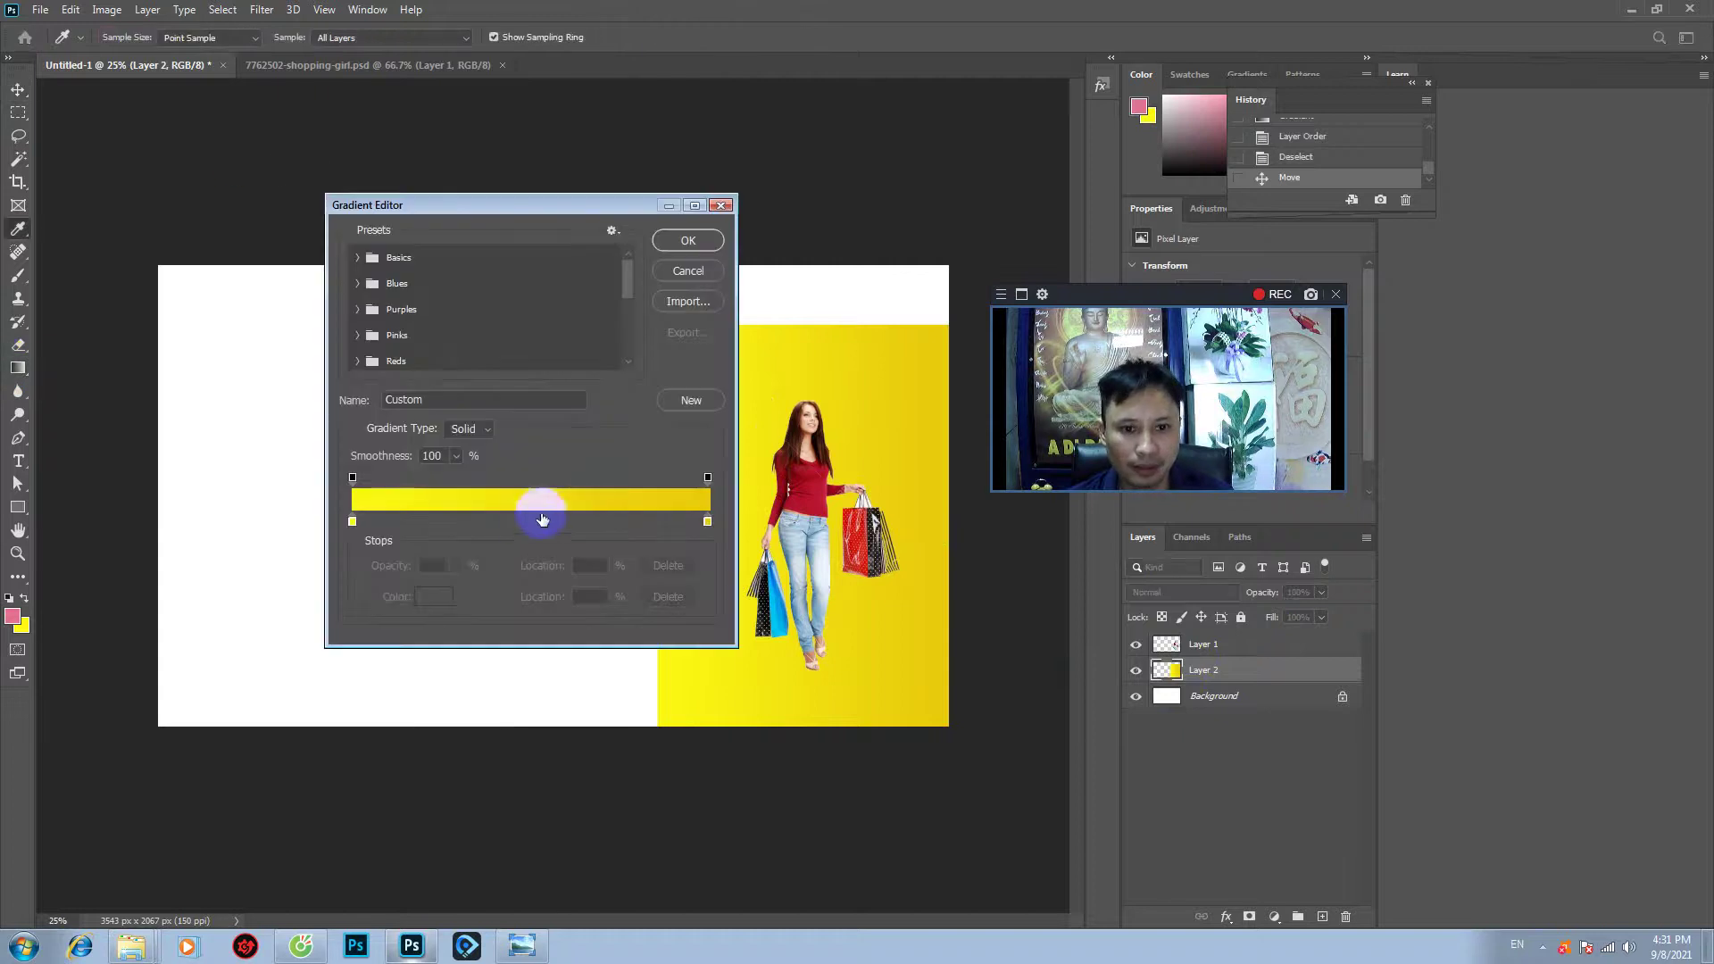
left_click(585, 522)
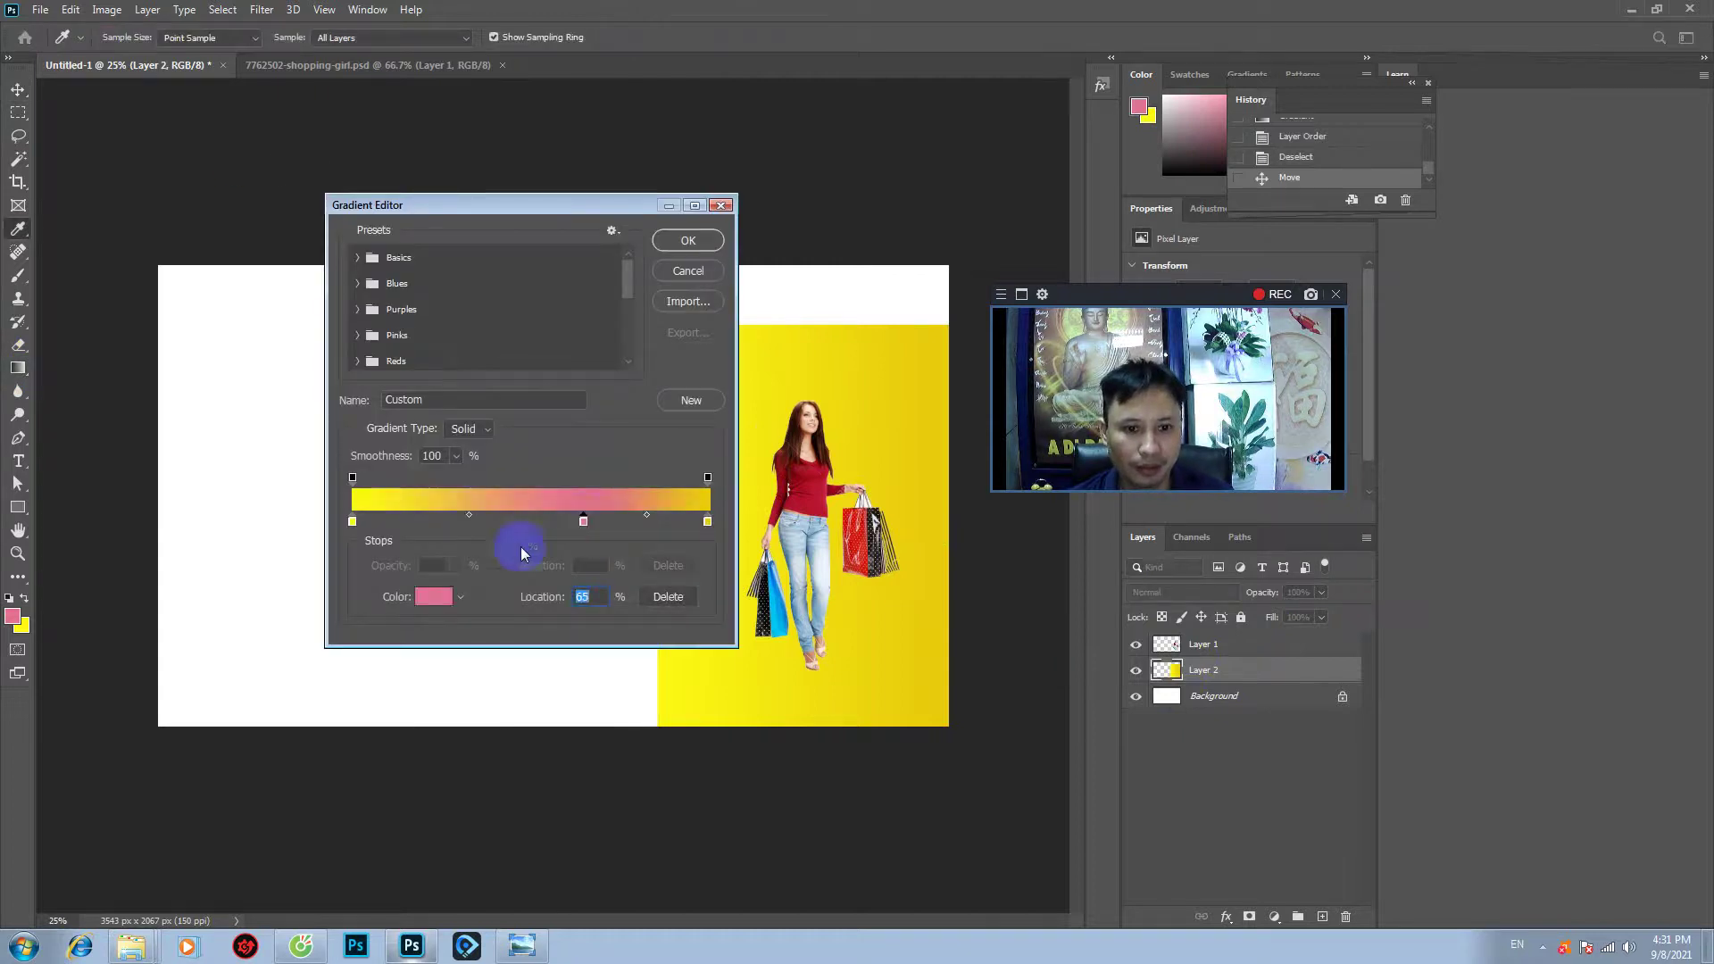
left_click(24, 629)
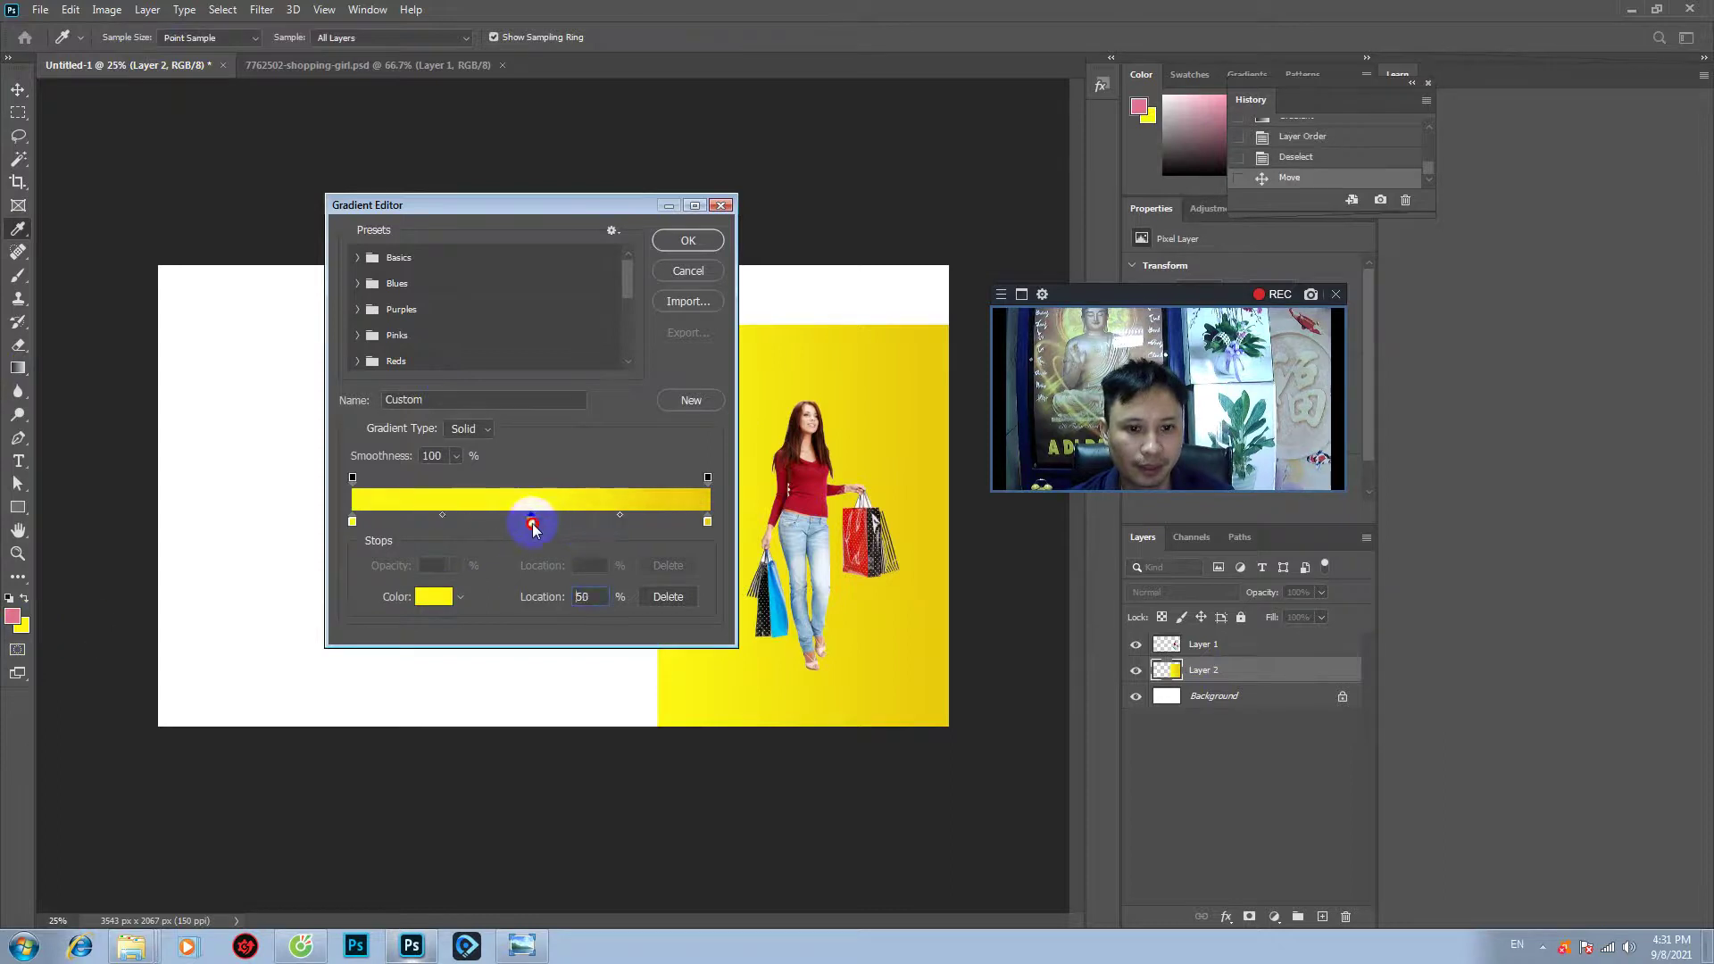
left_click(429, 594)
left_click(527, 525)
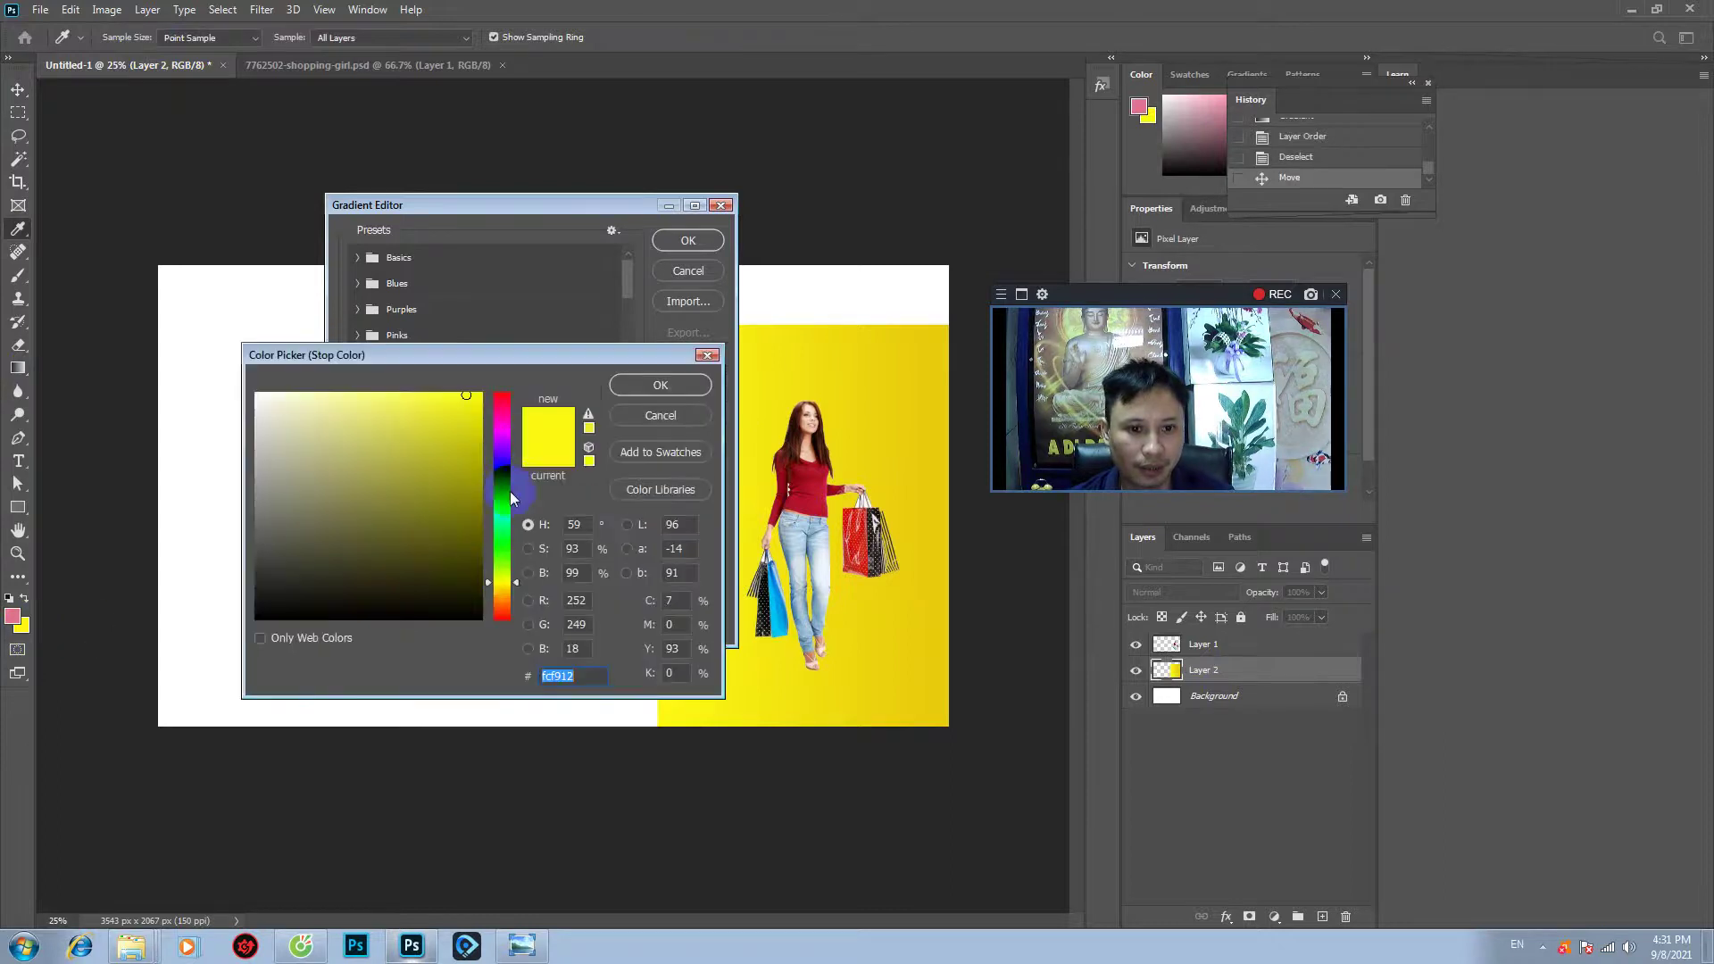
left_click(506, 589)
left_click_drag(464, 452, 452, 414)
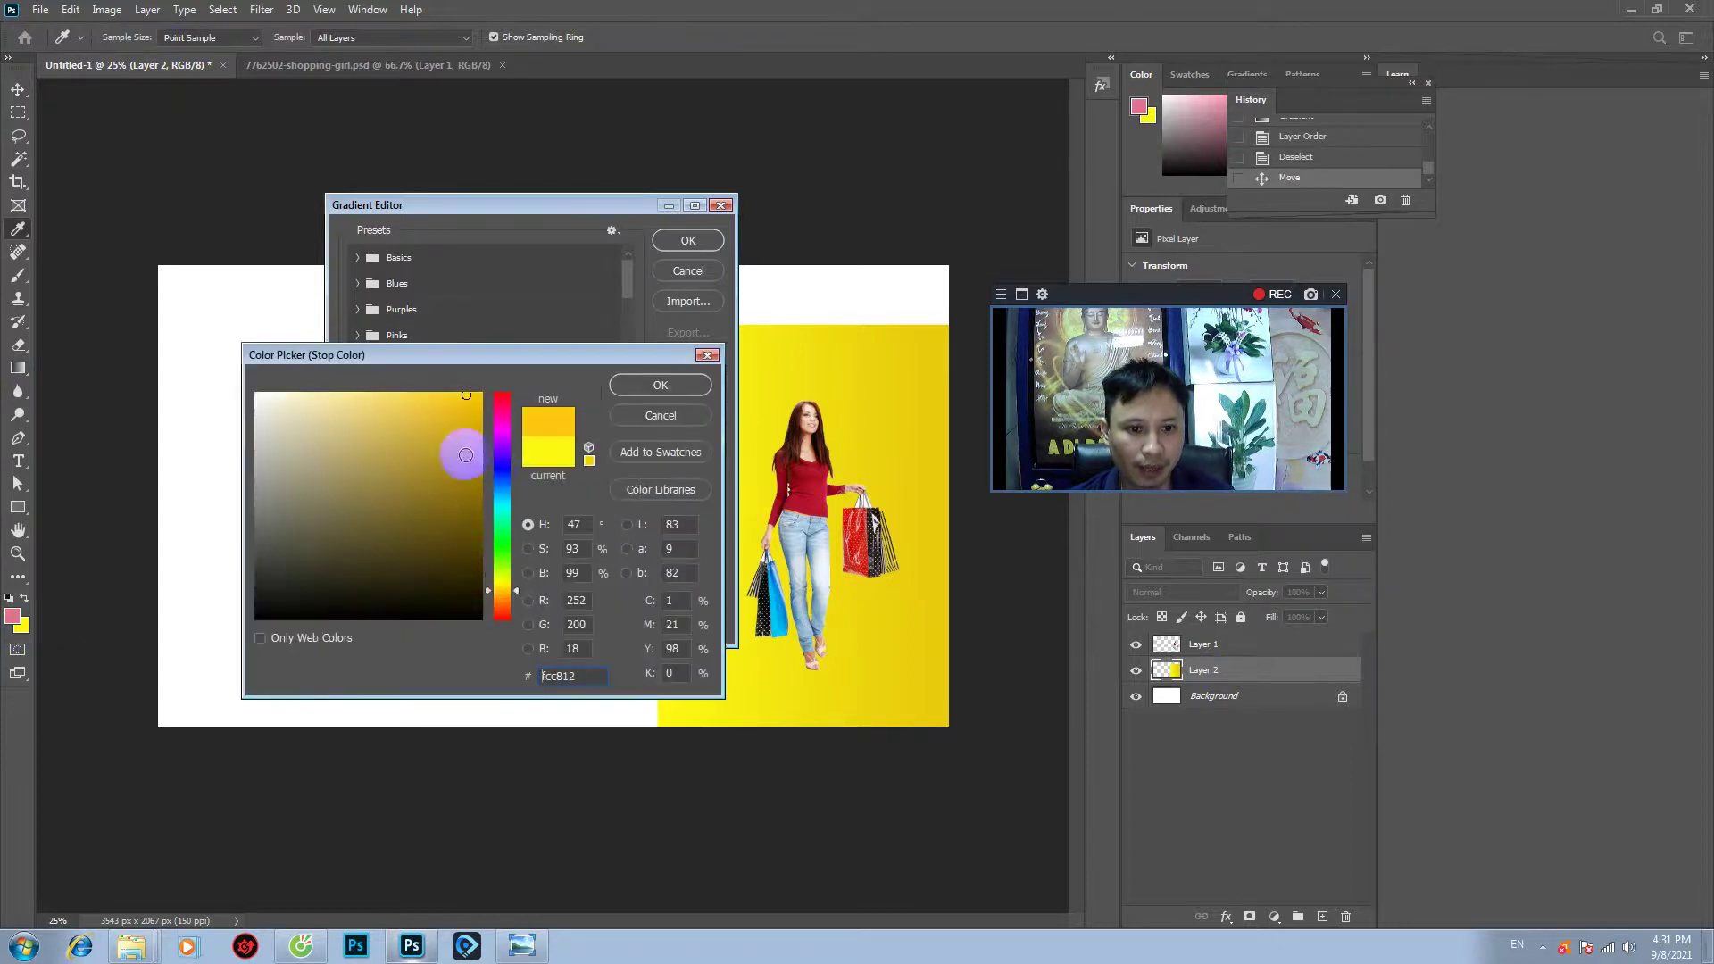
left_click(678, 394)
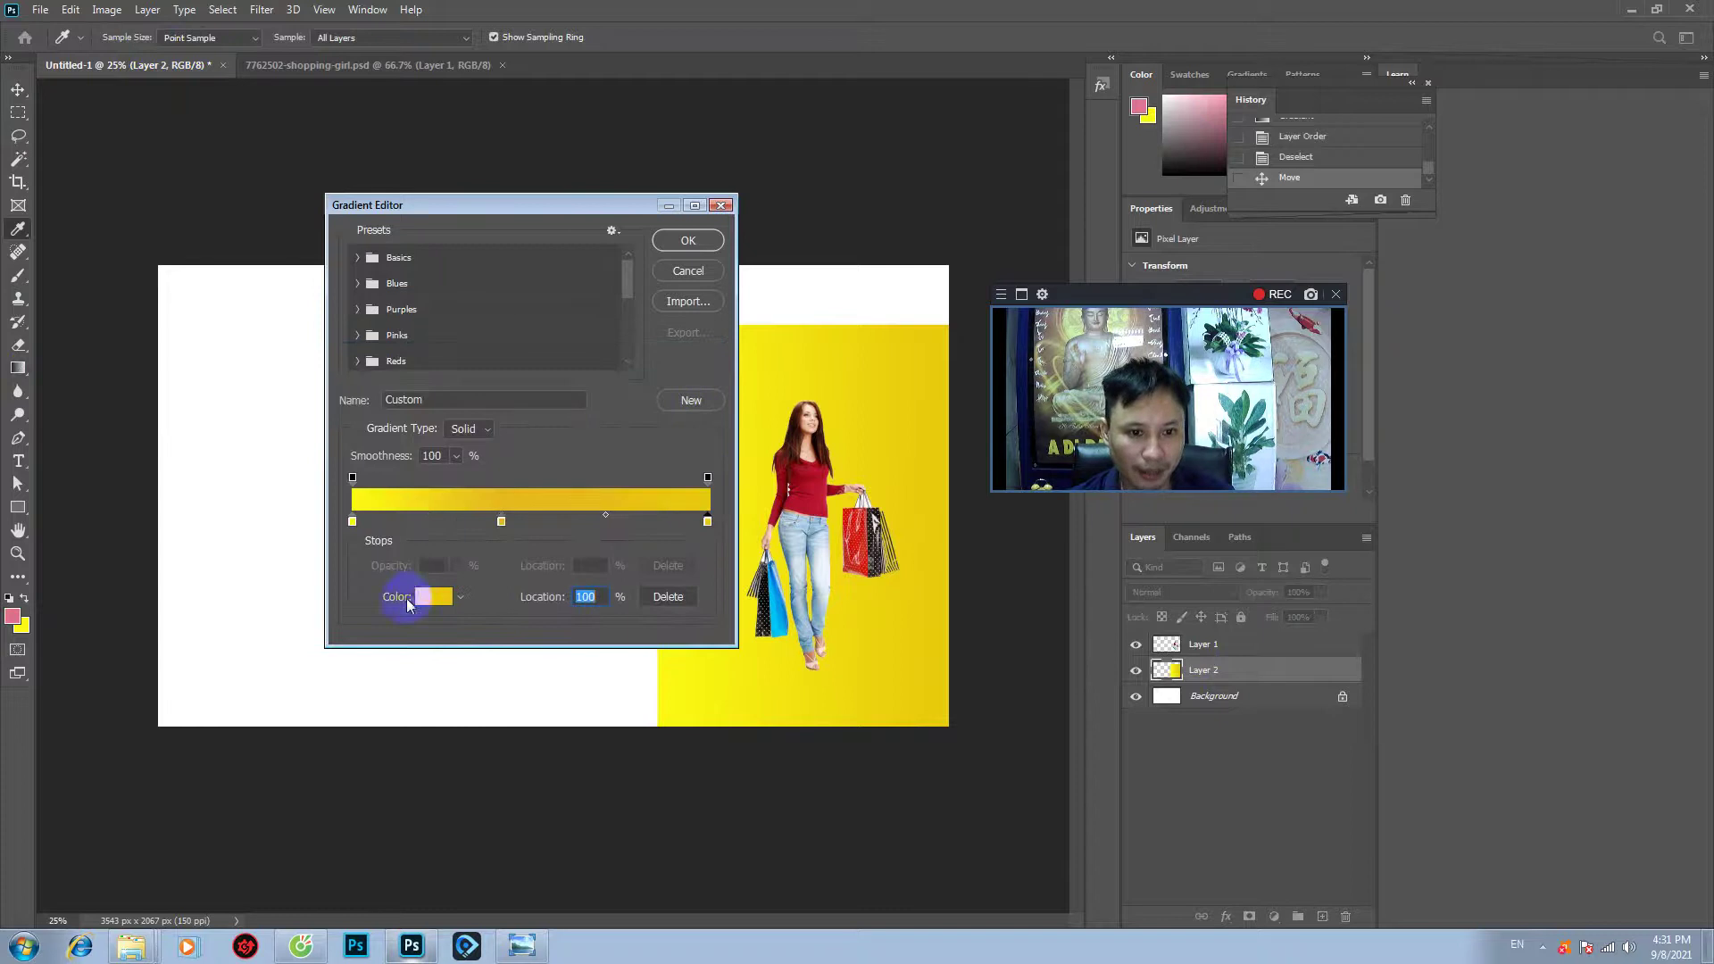
- Make the right-end stop deeper orange, move the middle stop to about 52%, and accept
left_click(430, 597)
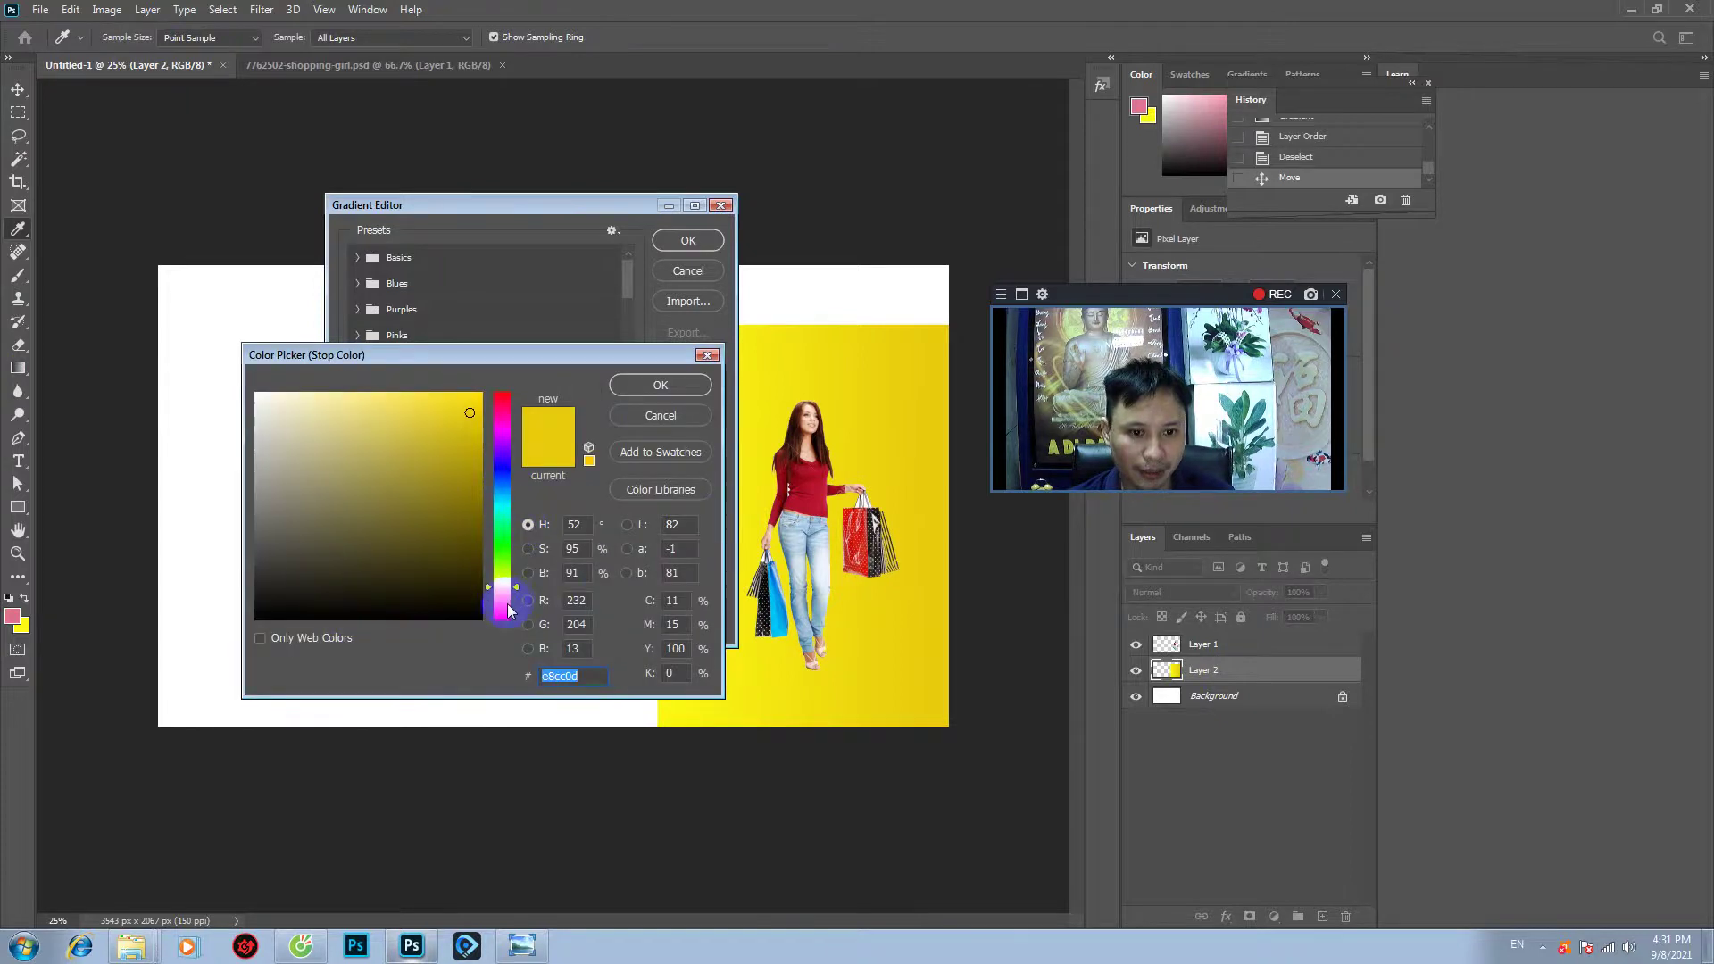
left_click(505, 594)
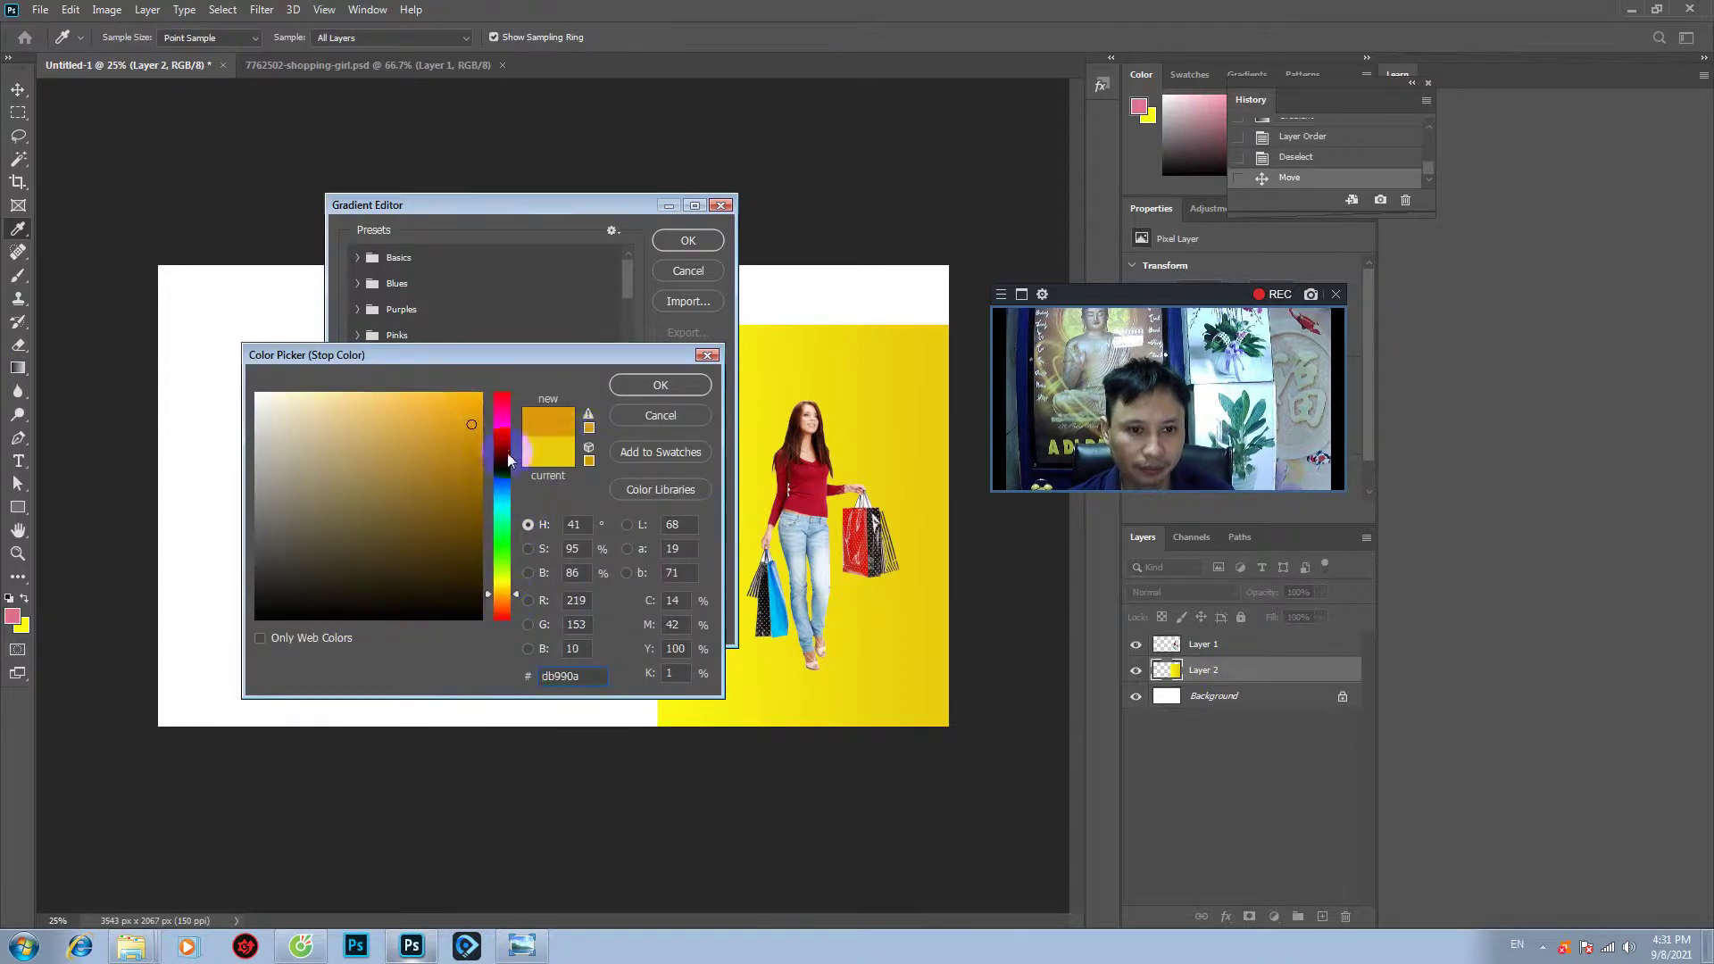
left_click(660, 385)
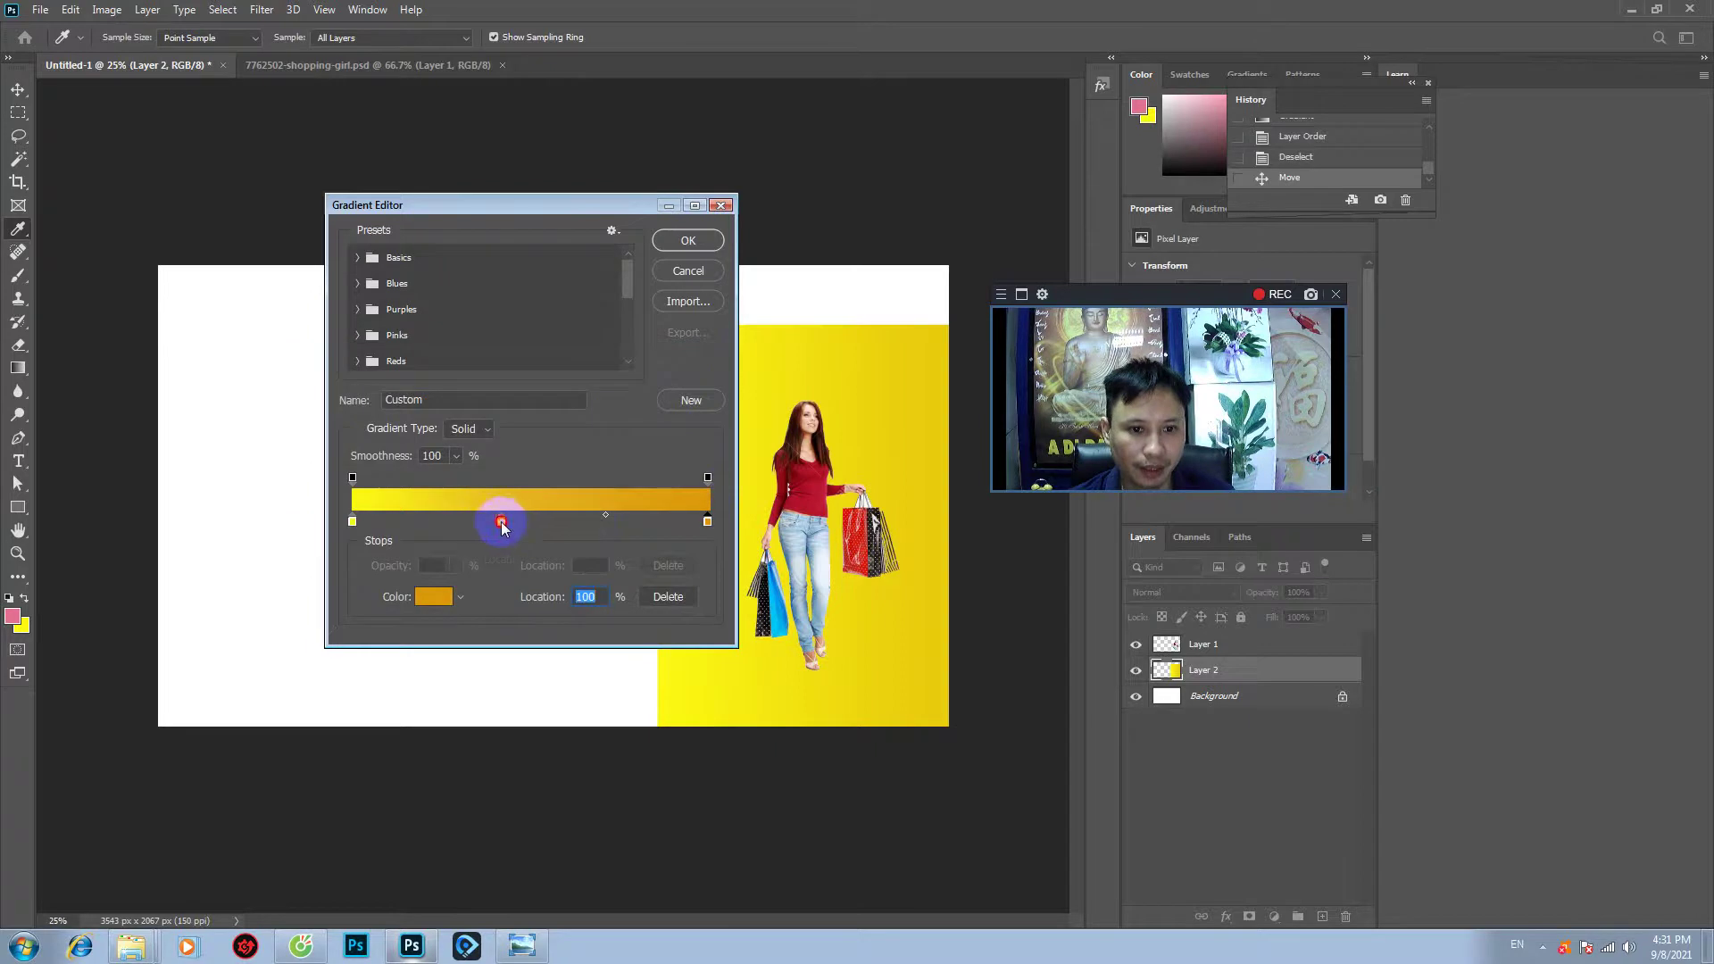
left_click_drag(503, 523, 554, 533)
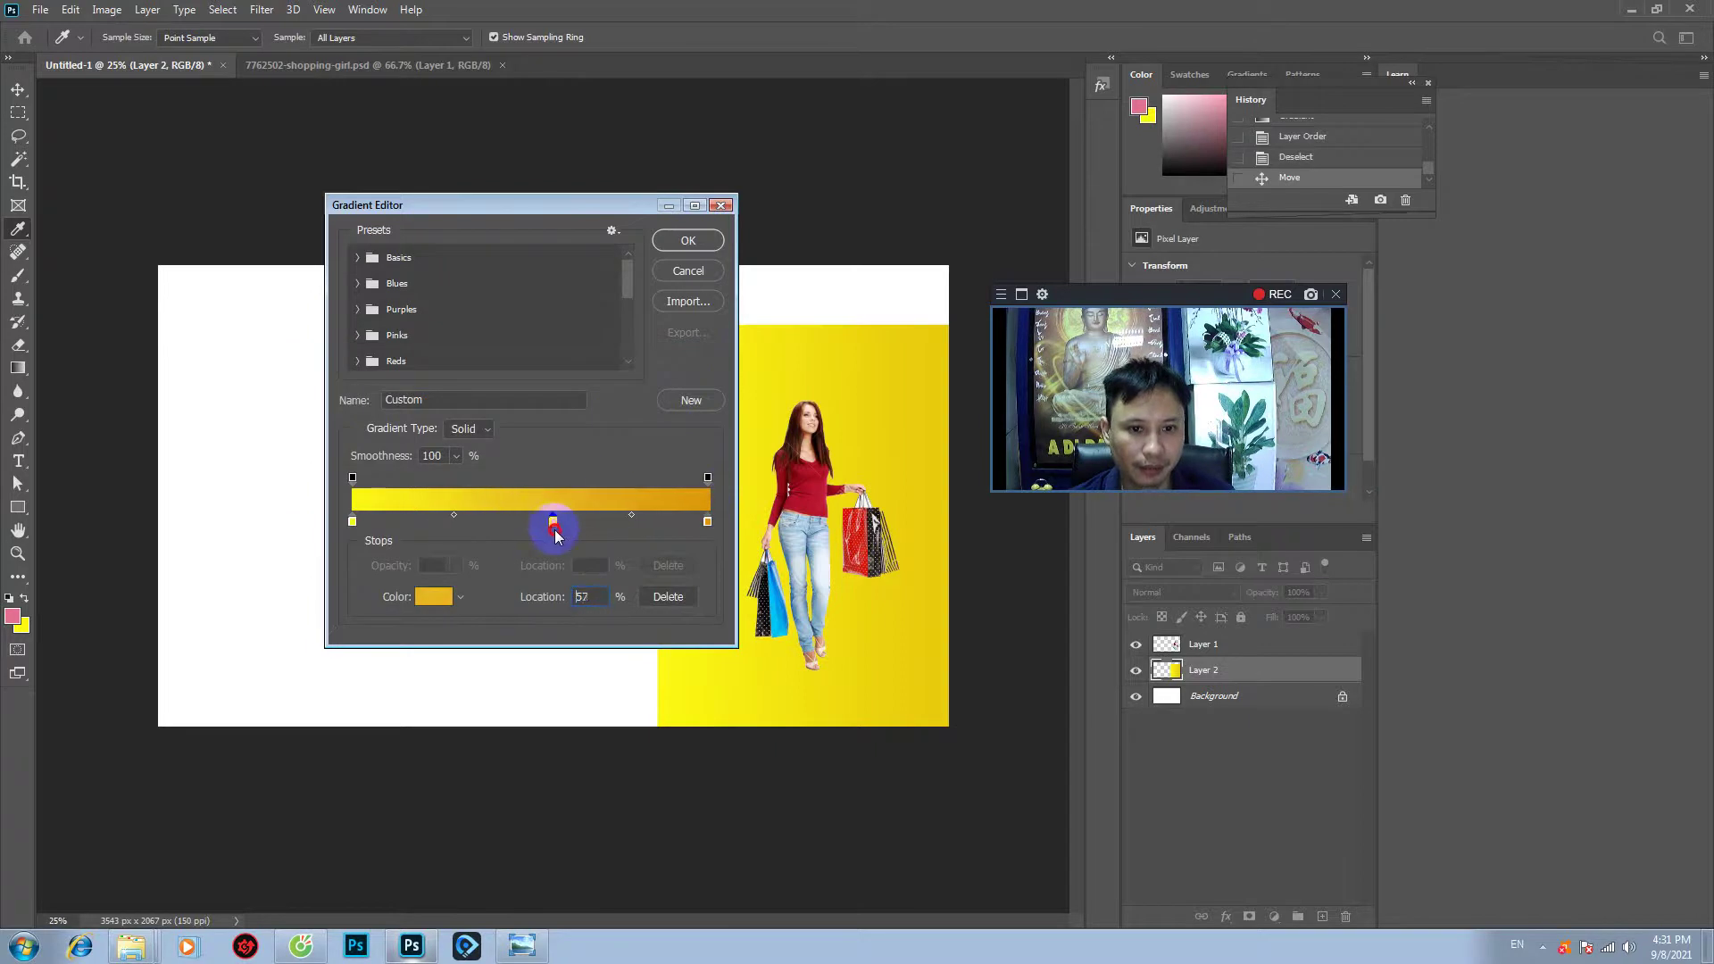
left_click(688, 246)
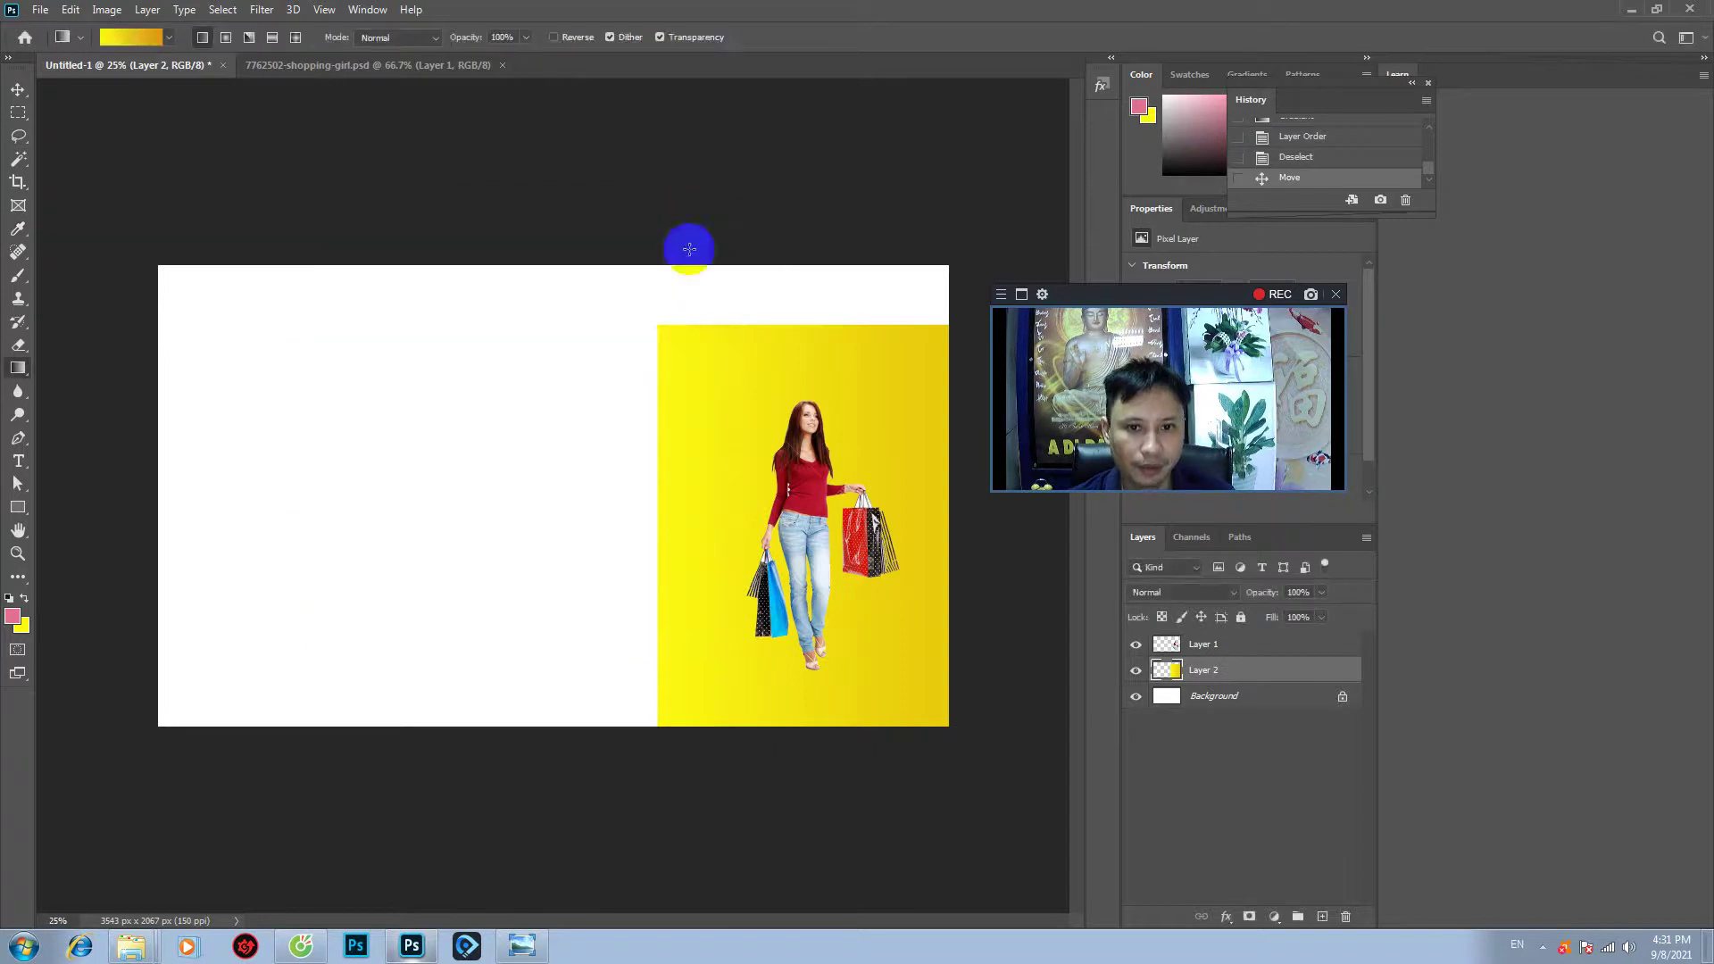
- Repaint Layer 2's area with the yellow-to-orange gradient left to right, then deselect
left_click(1179, 681, "ctrl")
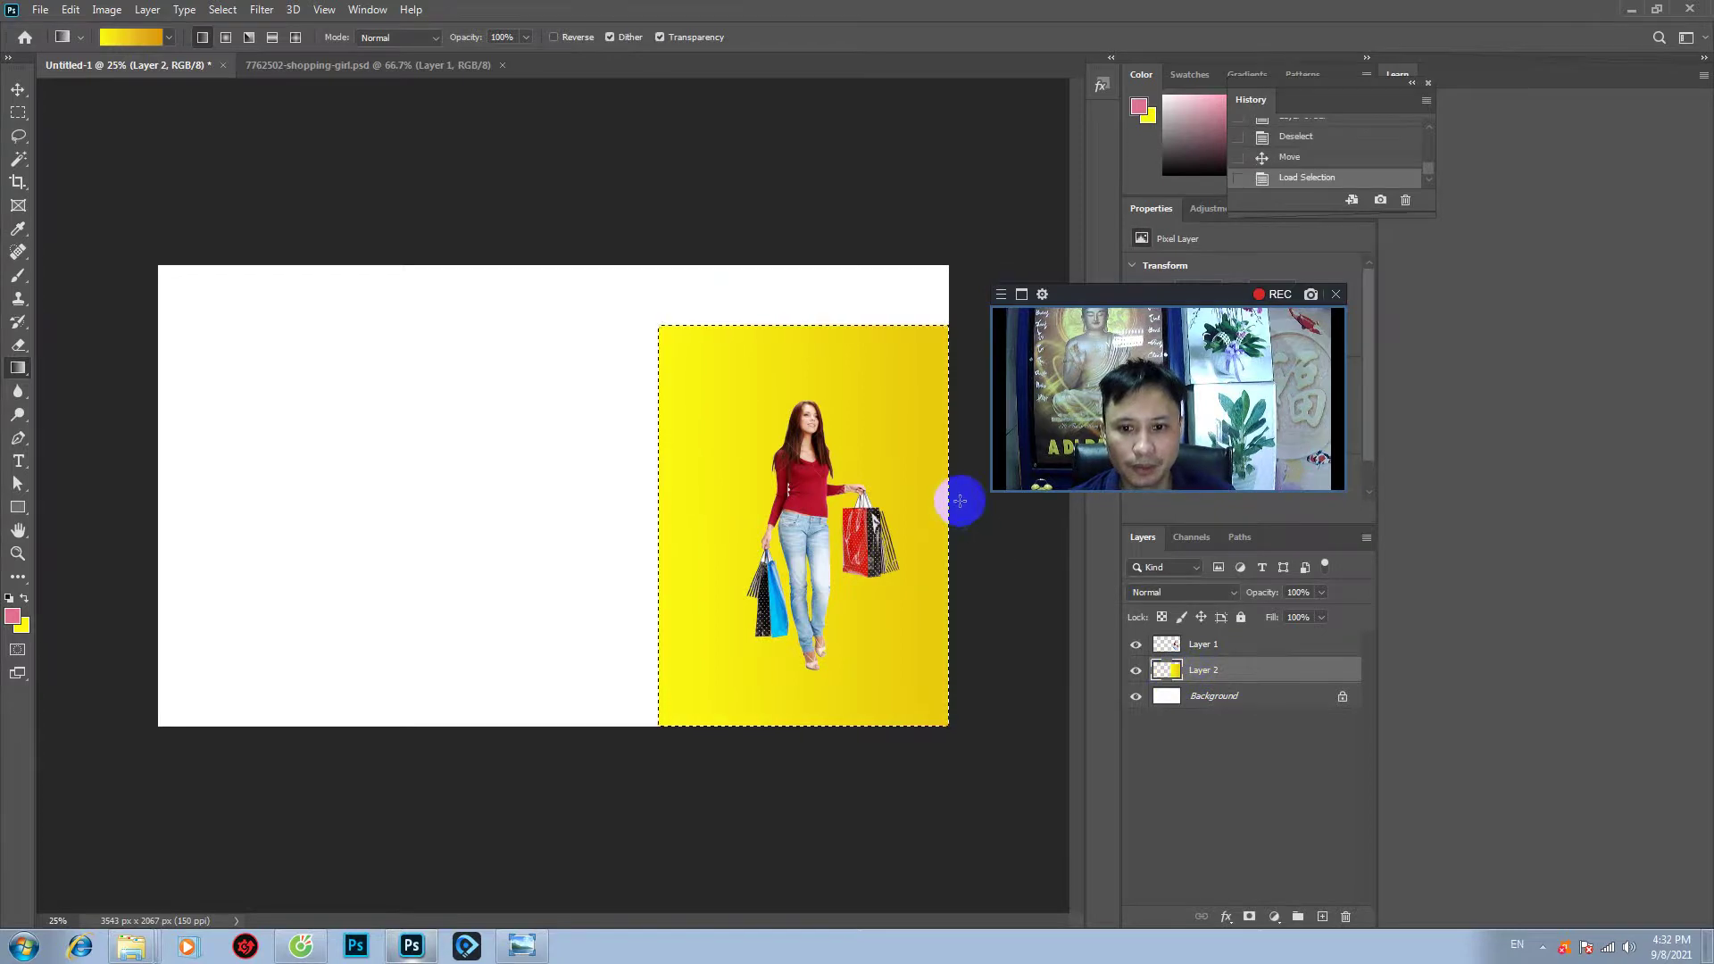
mouse_move(956, 506)
left_mouse_down()
mouse_move(677, 498)
mouse_move(955, 517)
left_mouse_up()
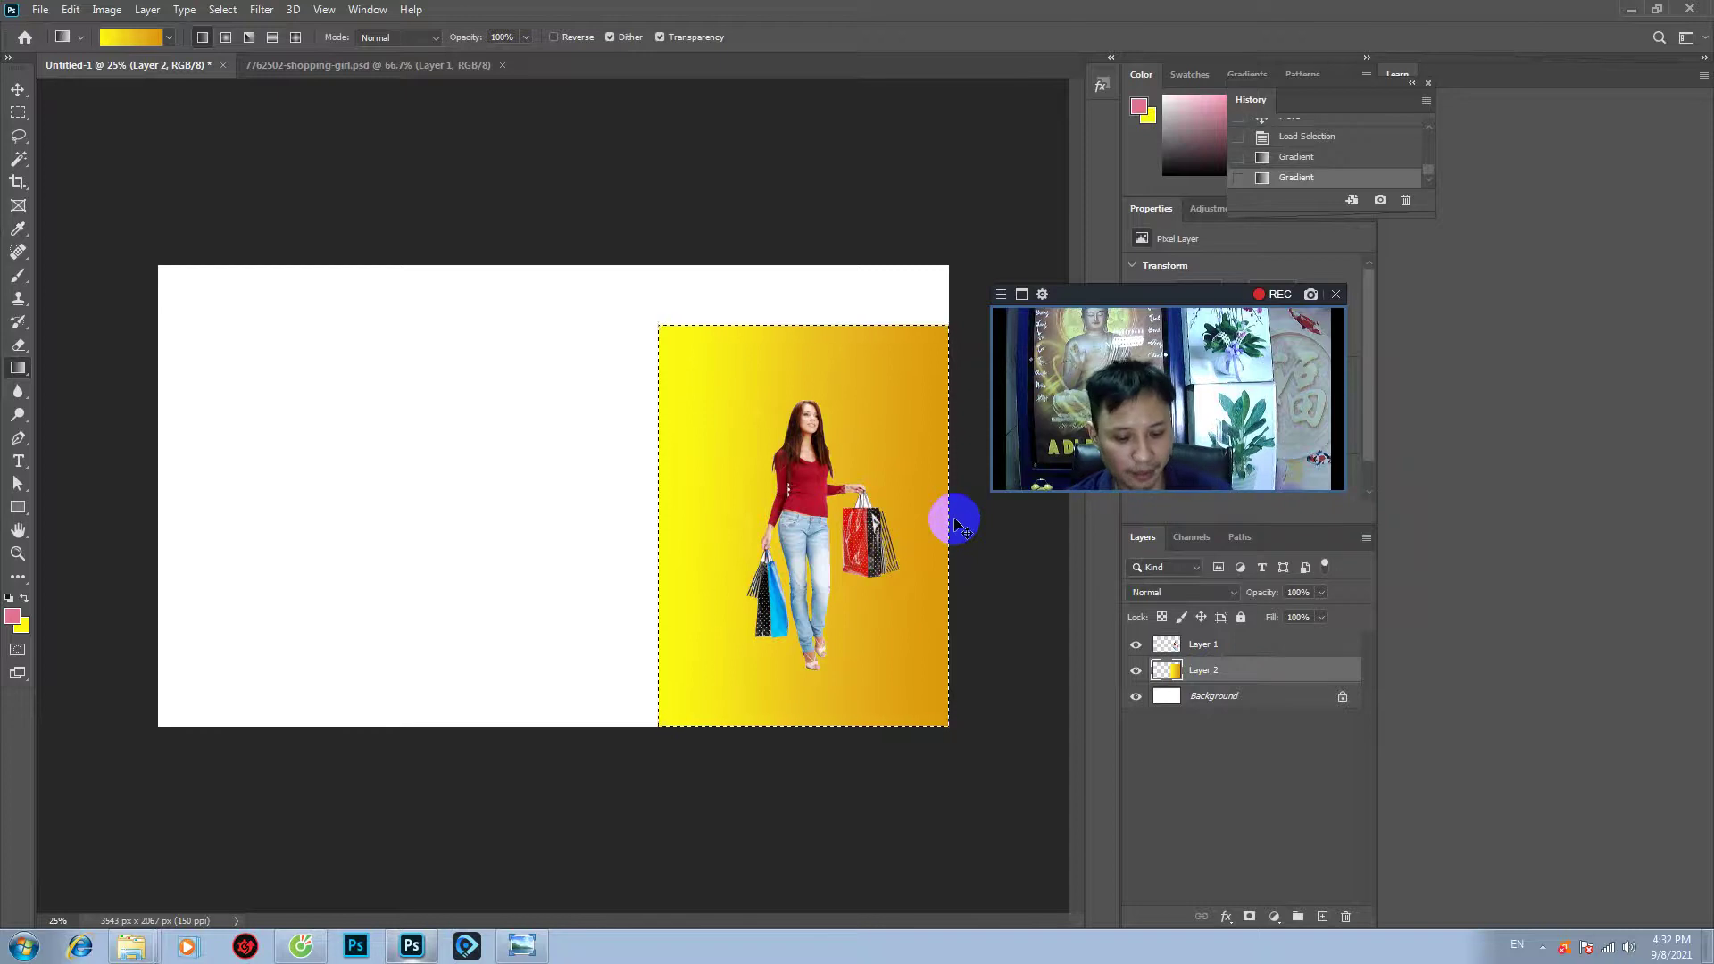
key("ctrl+d")
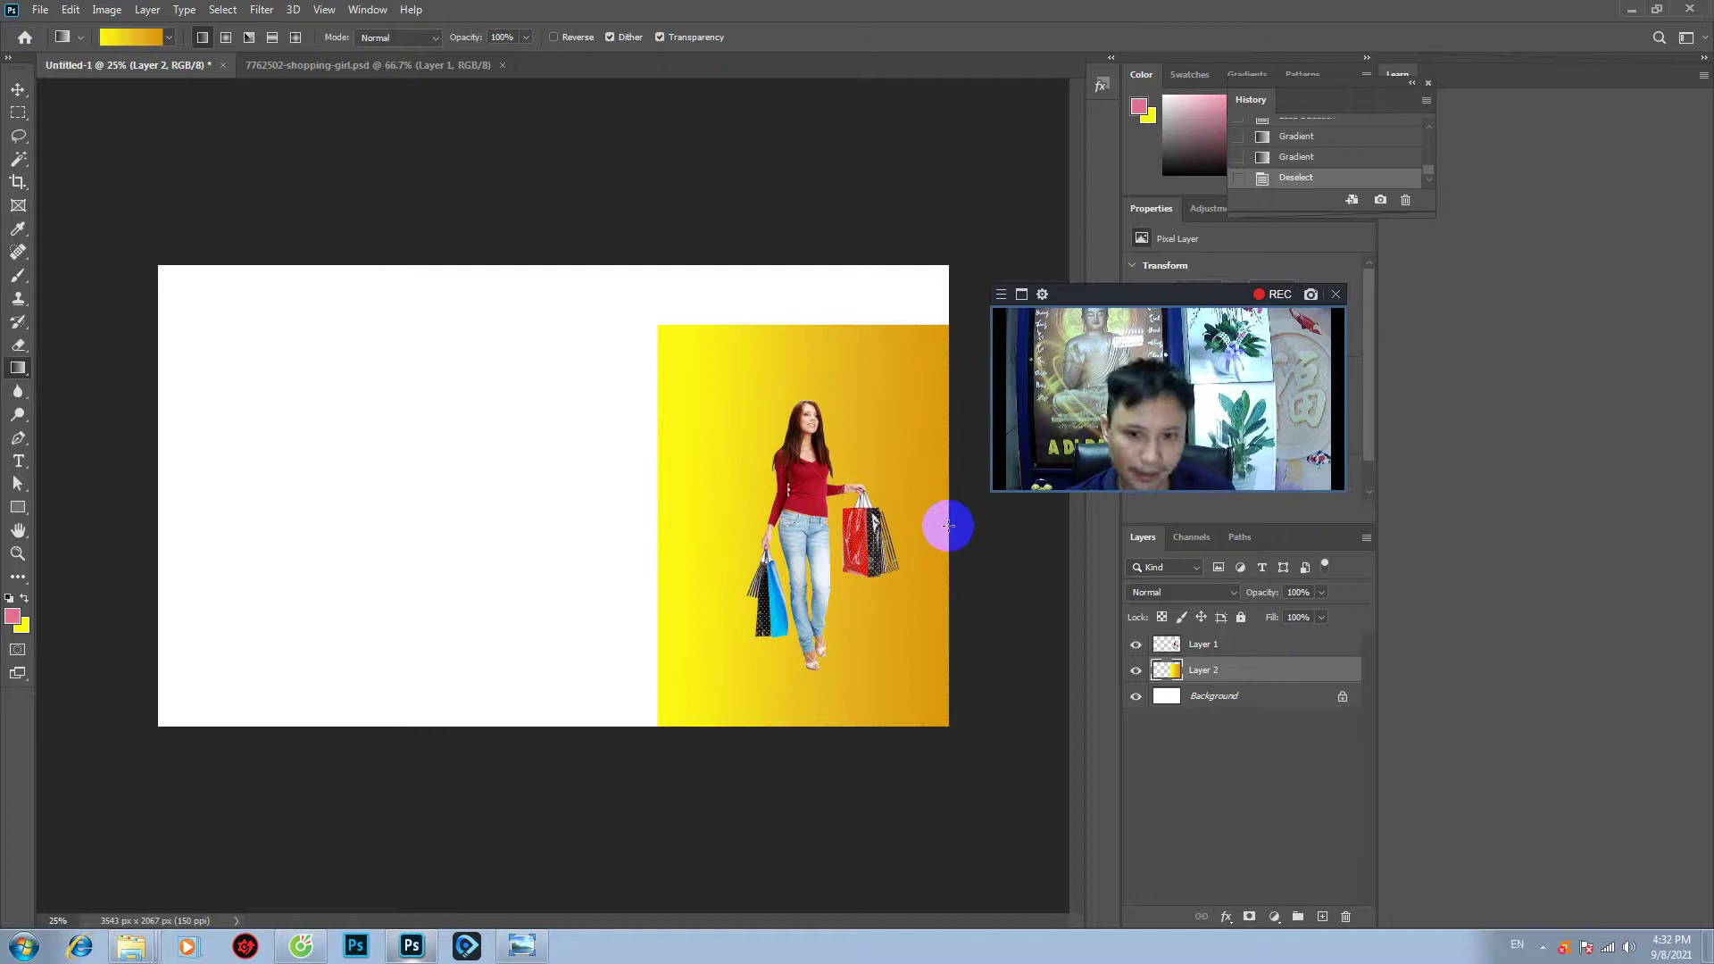
- Scale the girl up to about 136% and shift her slightly left
left_click(18, 90)
left_click_drag(888, 502, 870, 565)
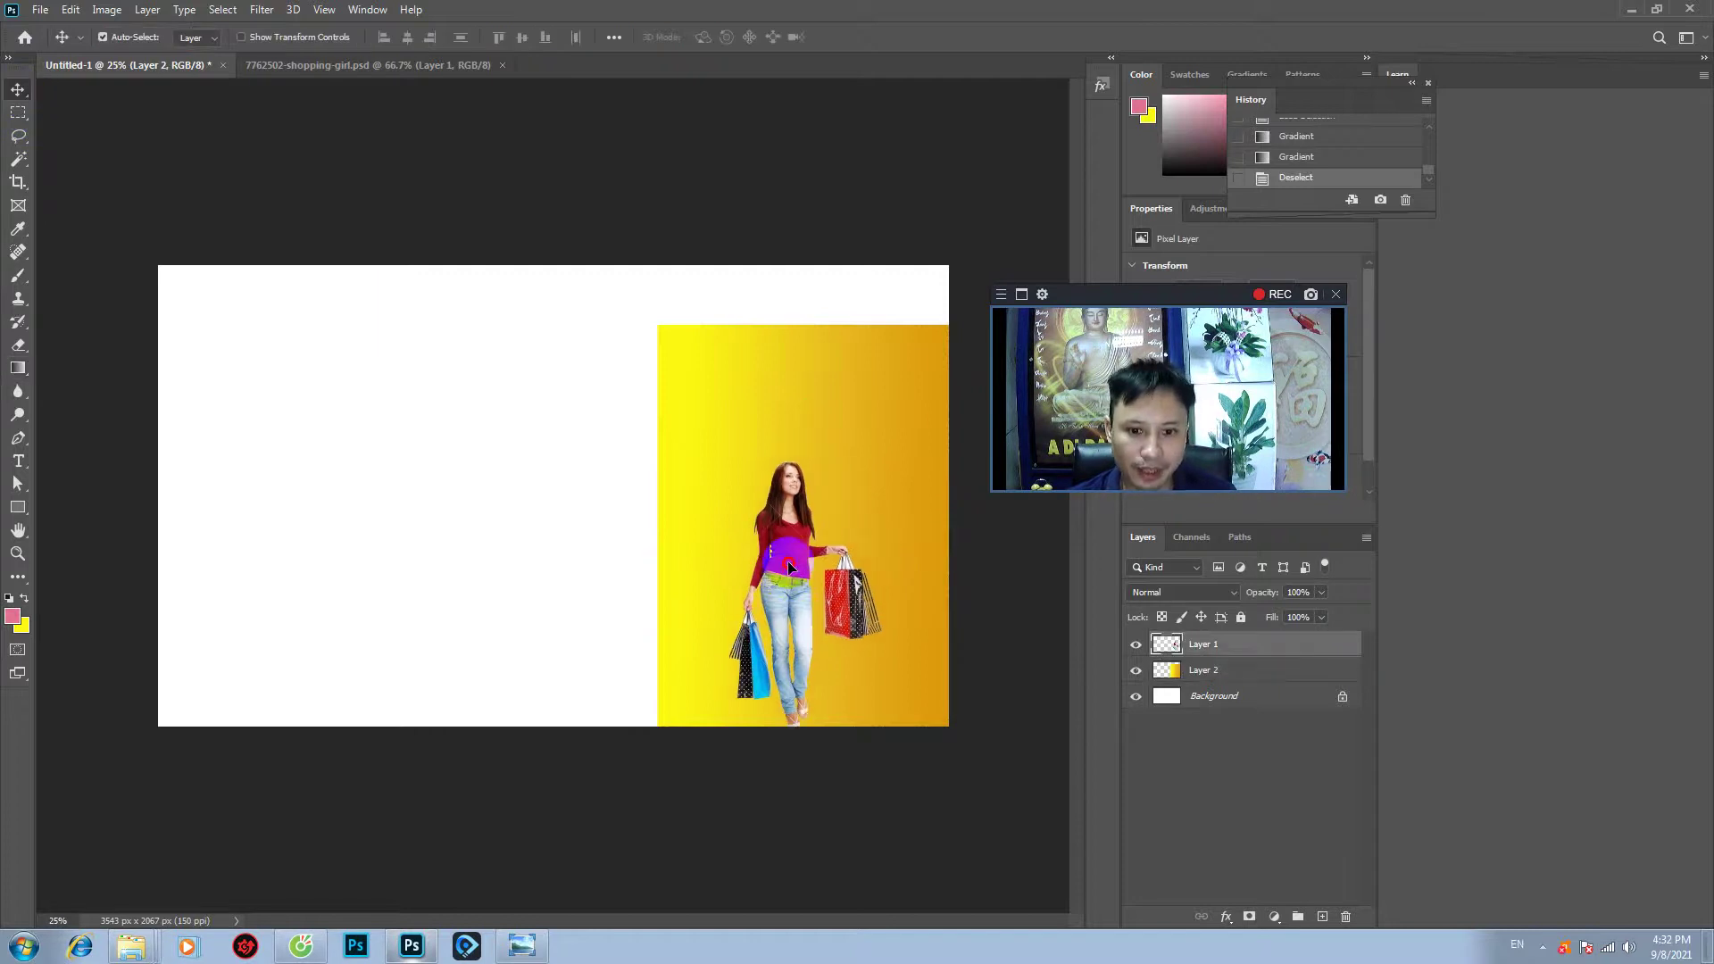
key("ctrl+t")
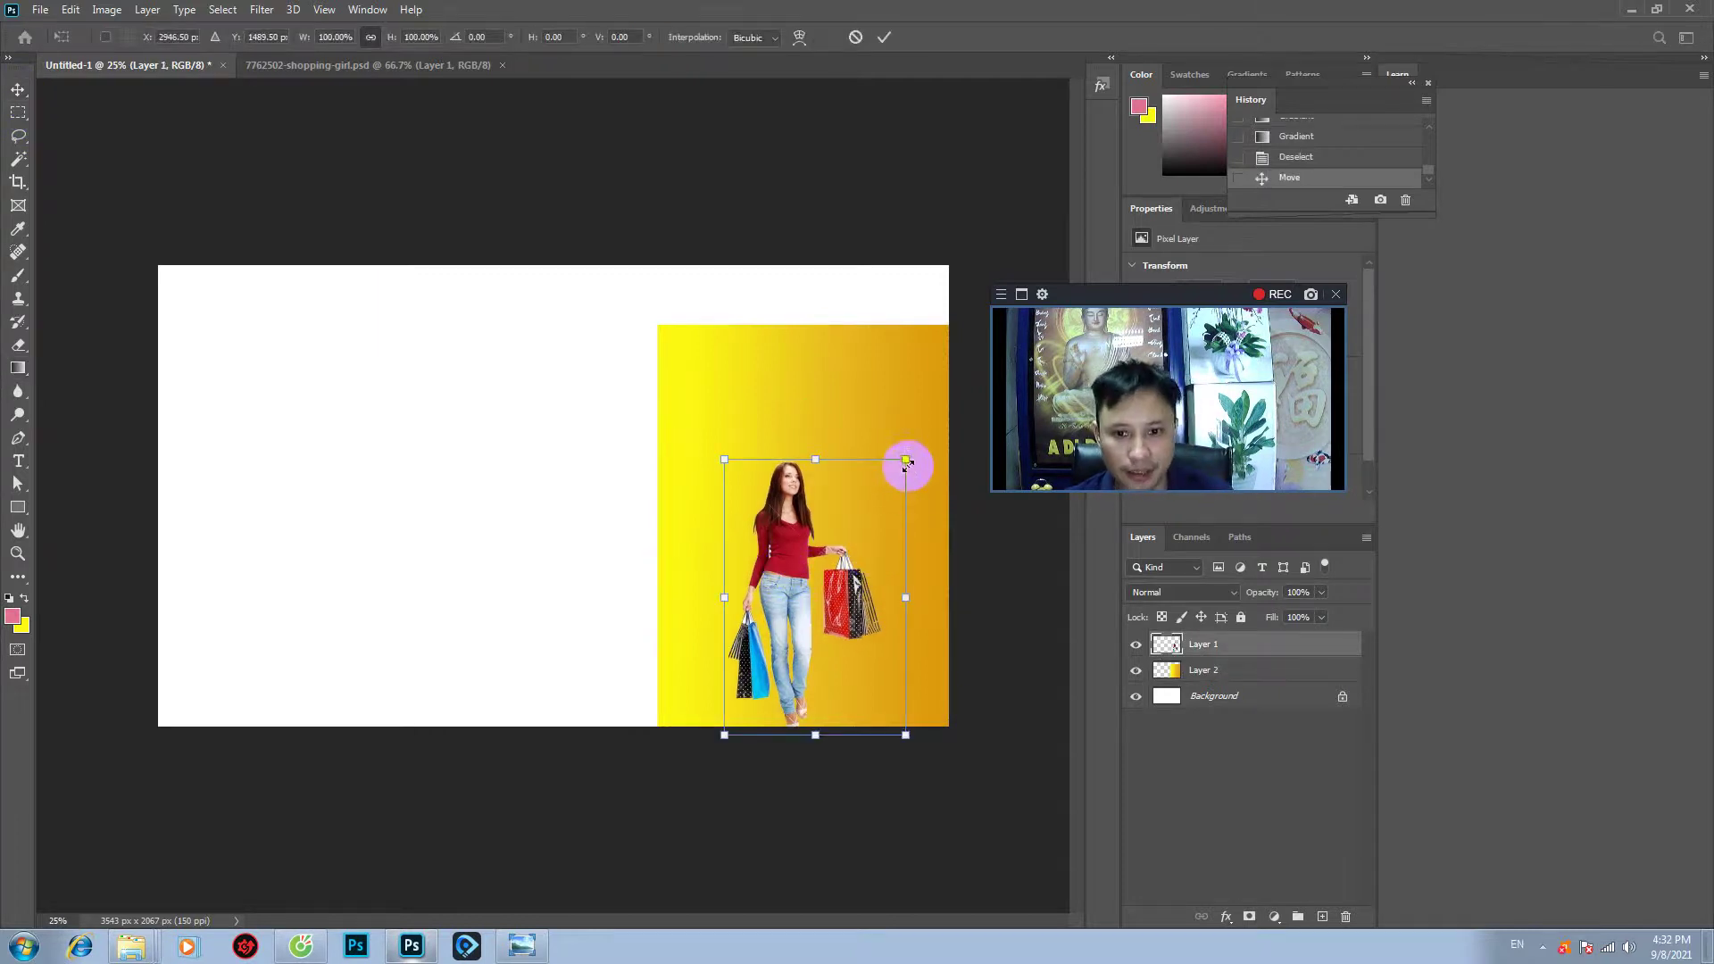
left_click_drag(909, 458, 960, 350)
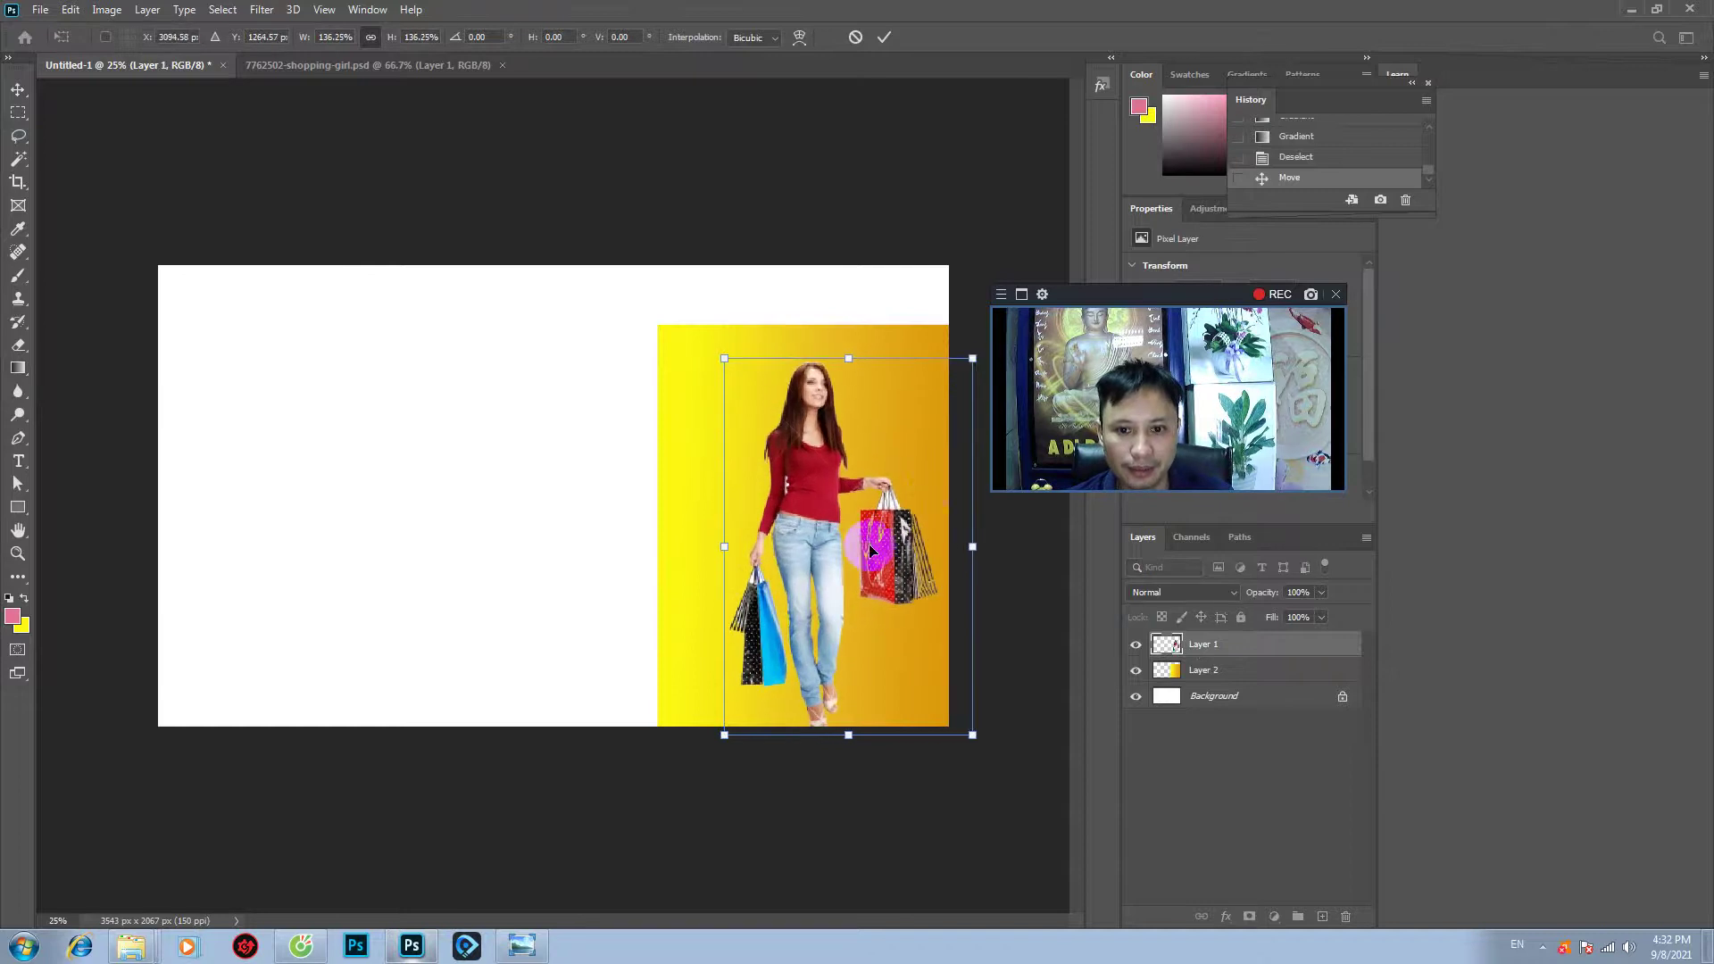
left_click_drag(797, 532, 787, 531)
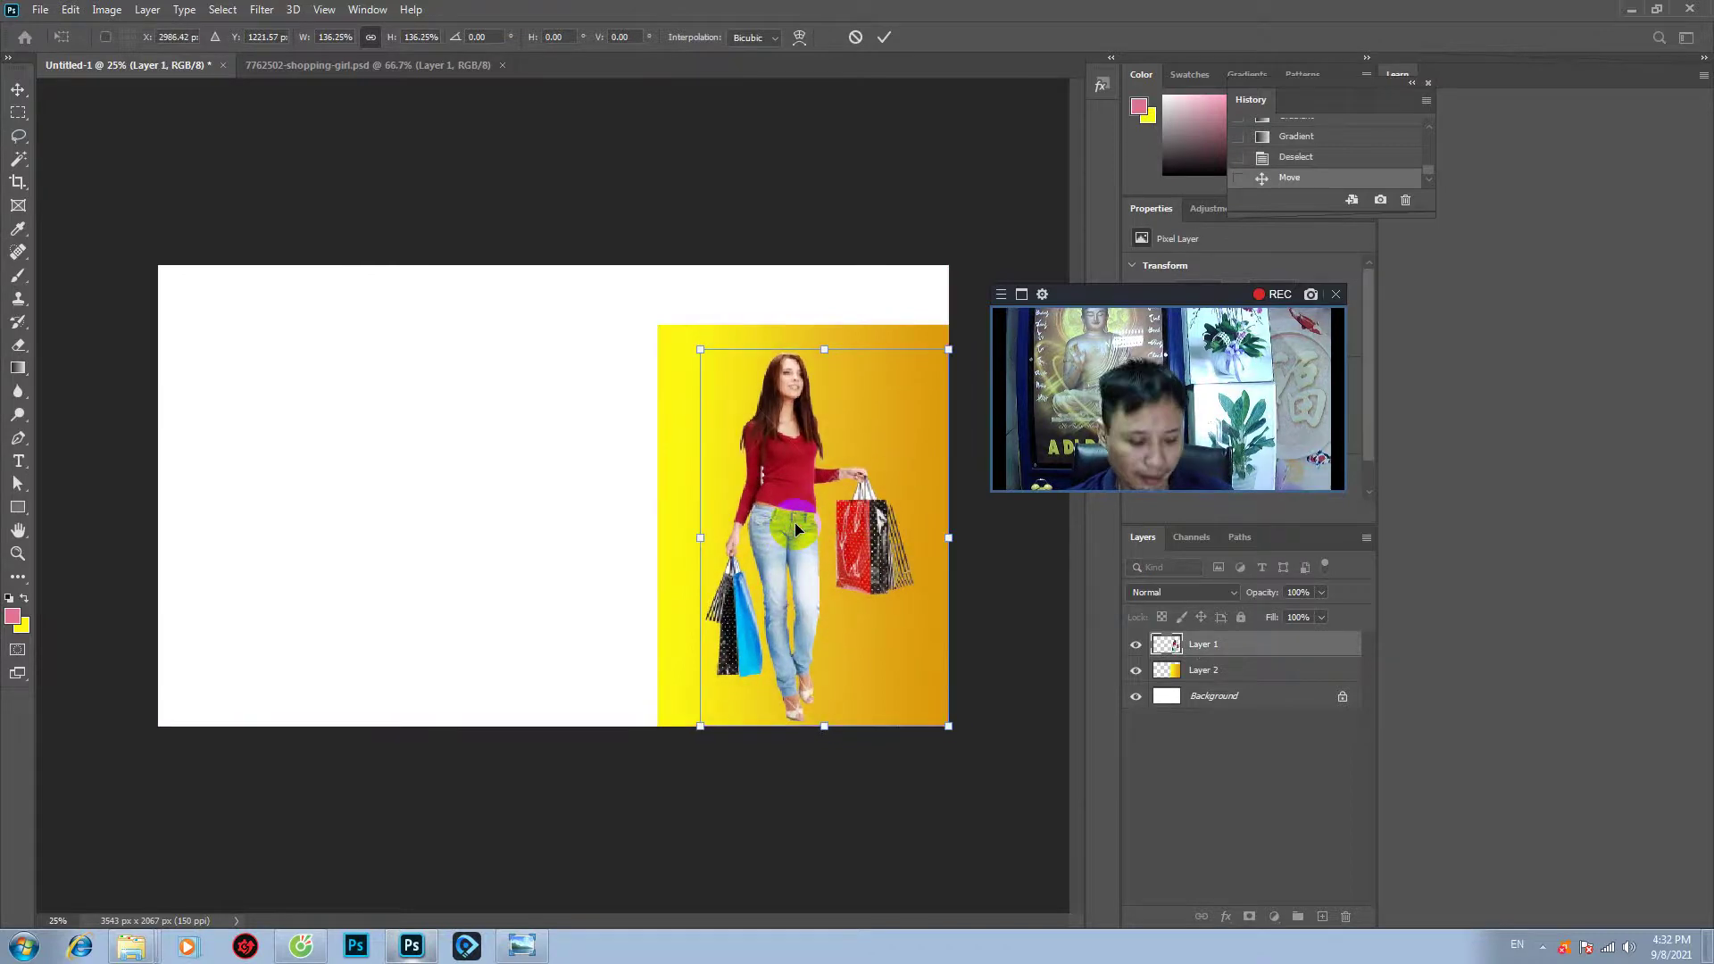
key("Return")
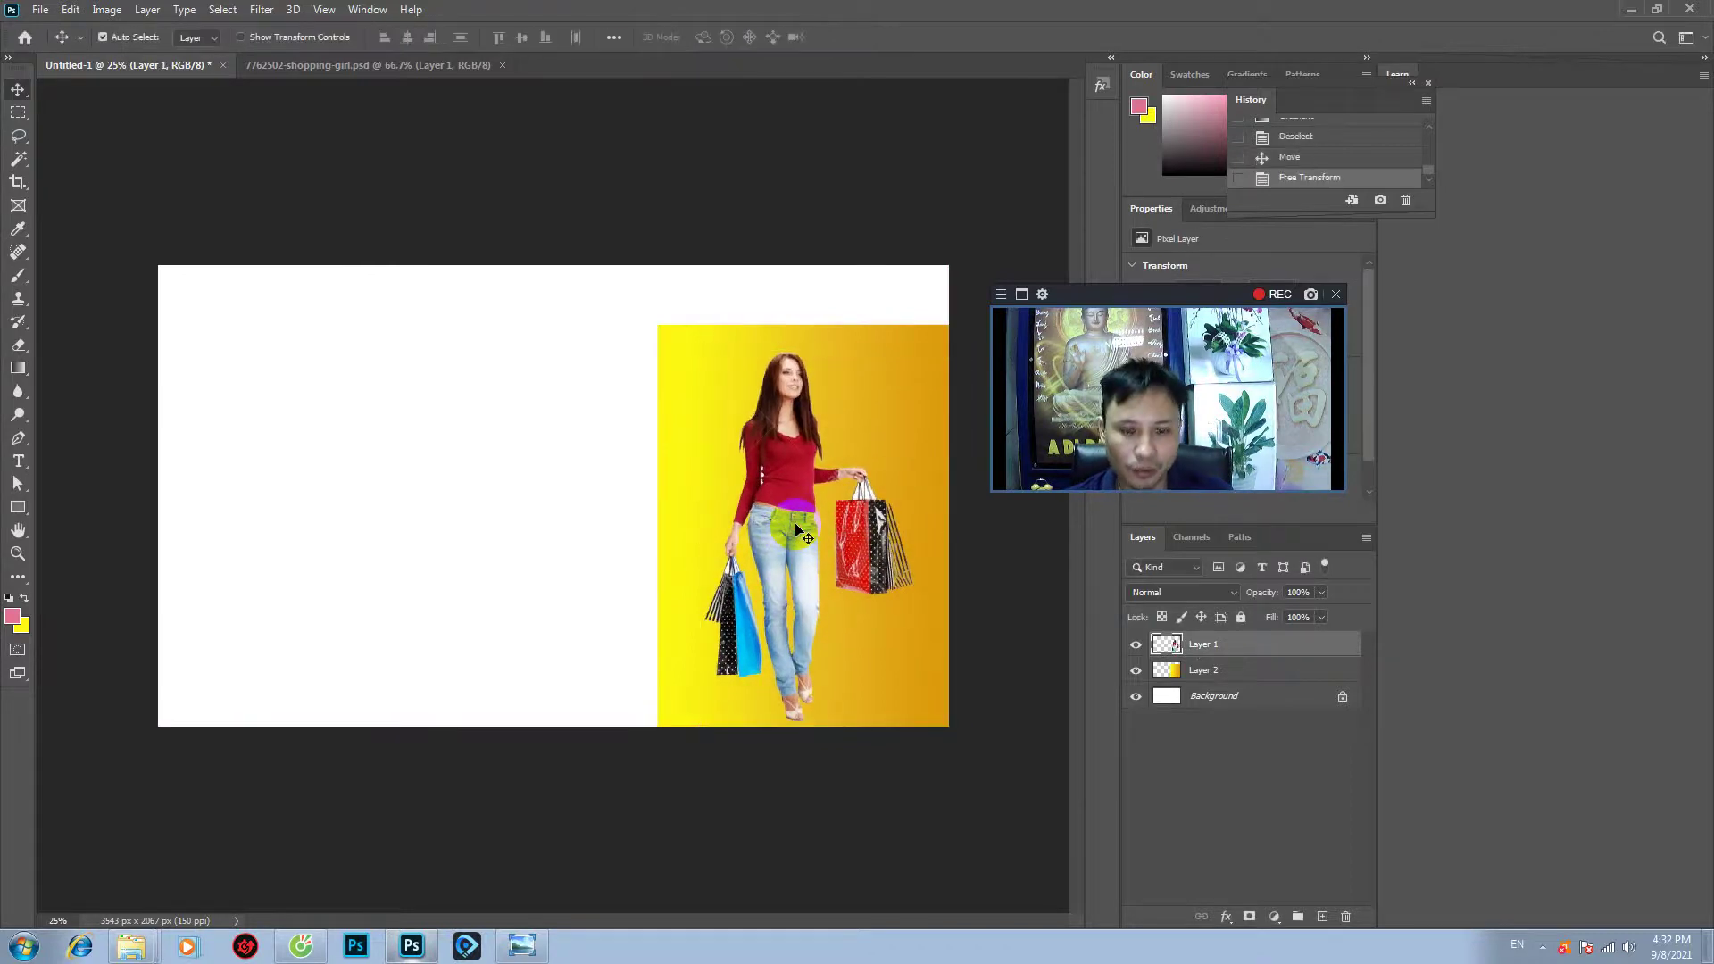
- Flip the girl horizontally, move her left, then drag her layer to the trash
key("ctrl+t")
right_click(785, 507)
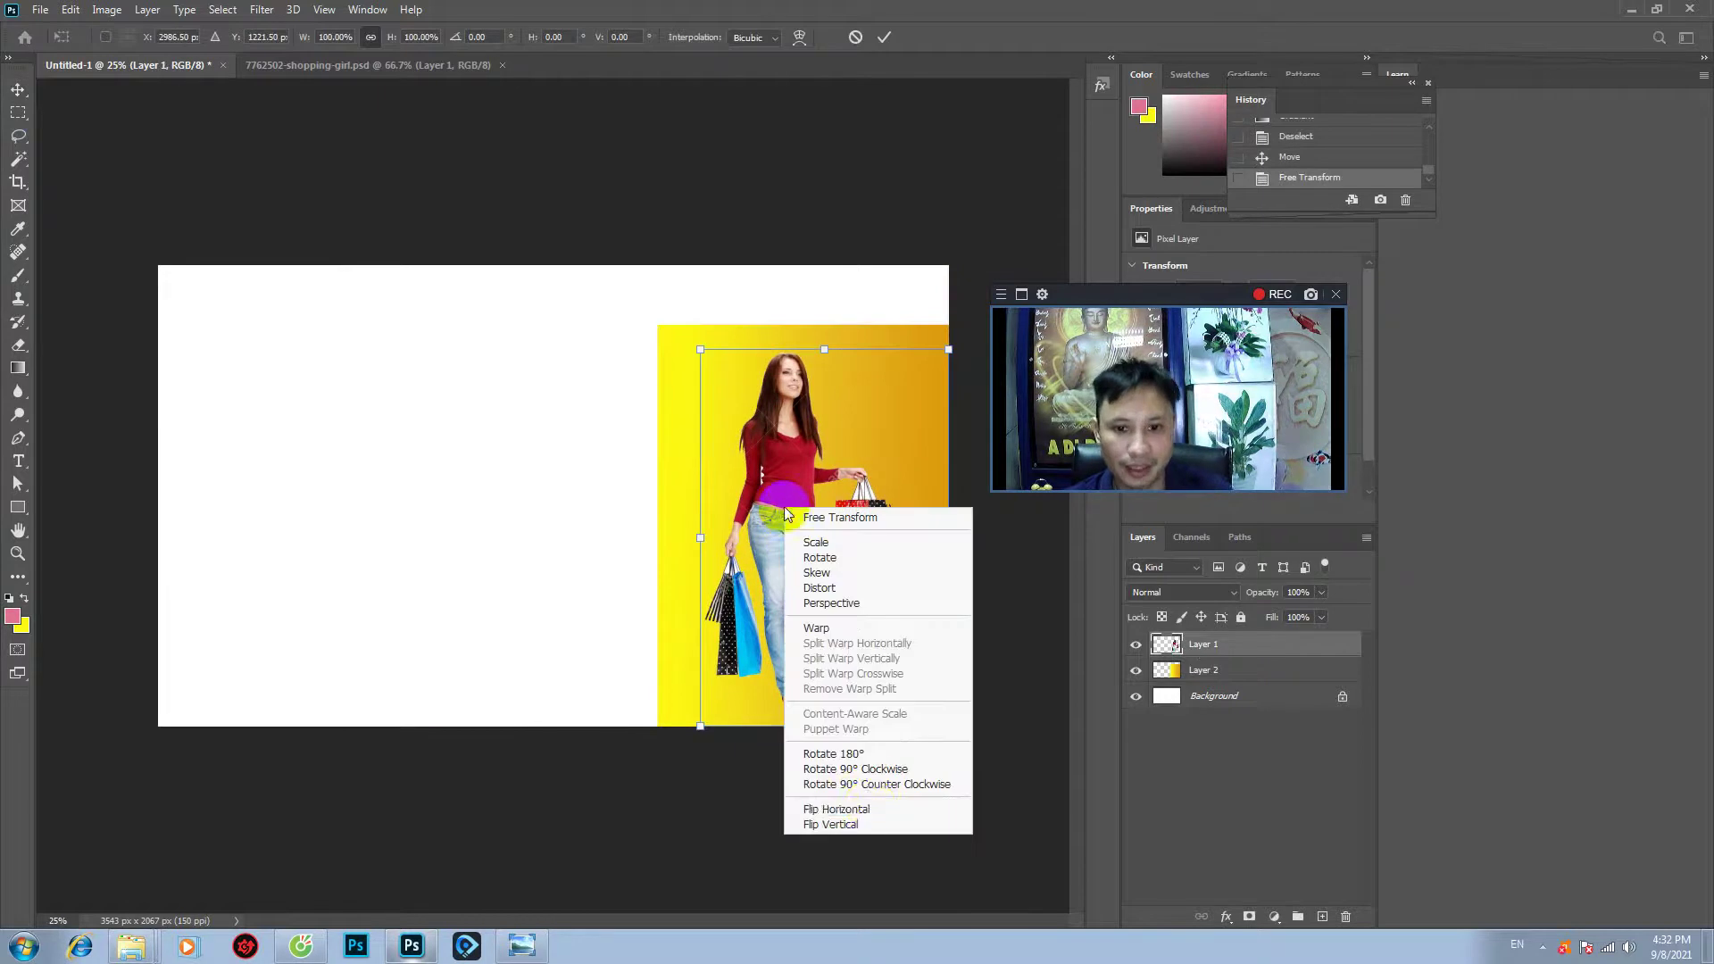
left_click(872, 811)
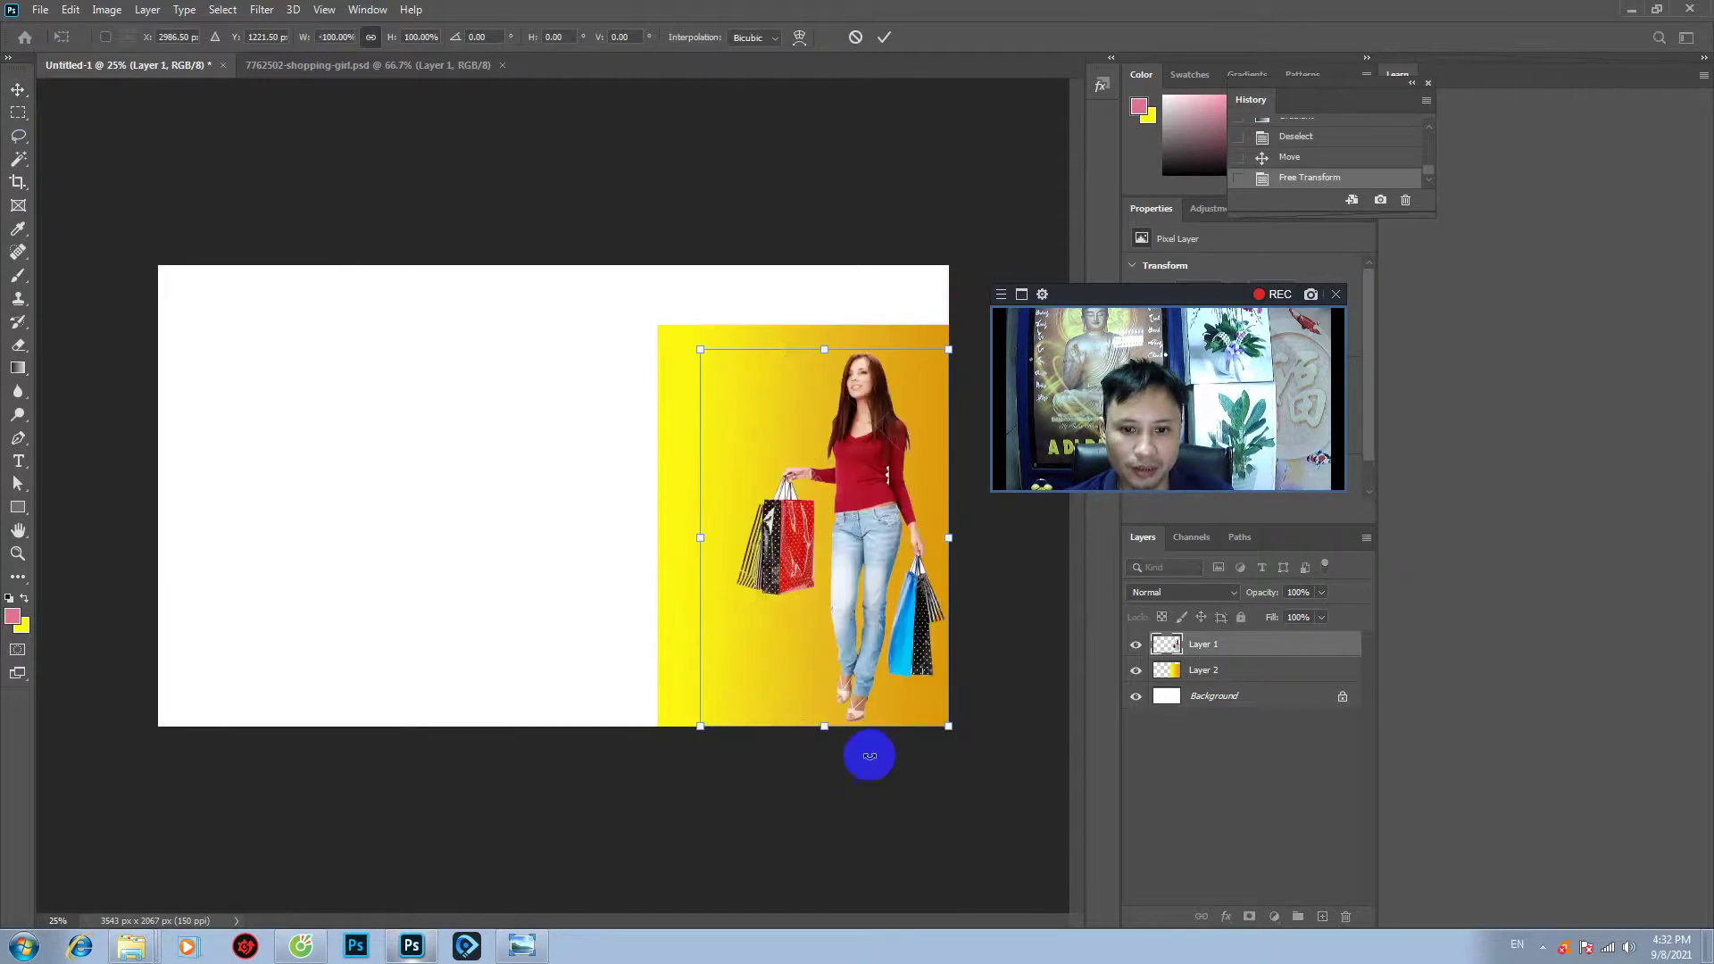
left_click_drag(872, 508, 818, 508)
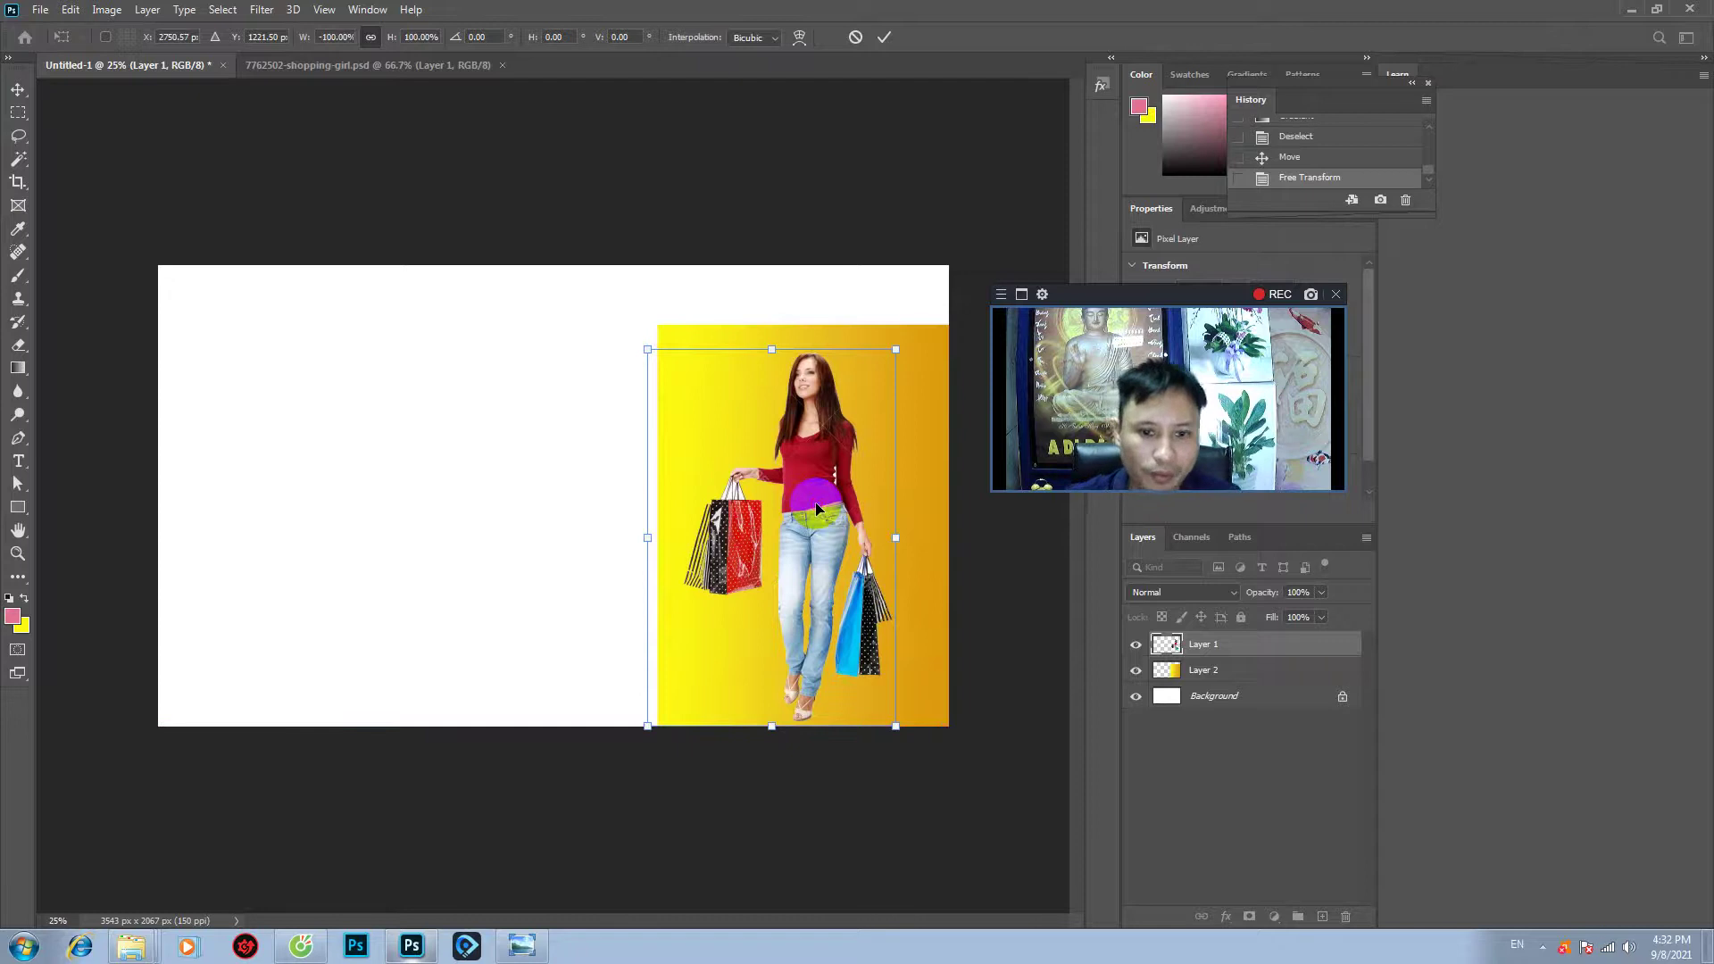
key("Return")
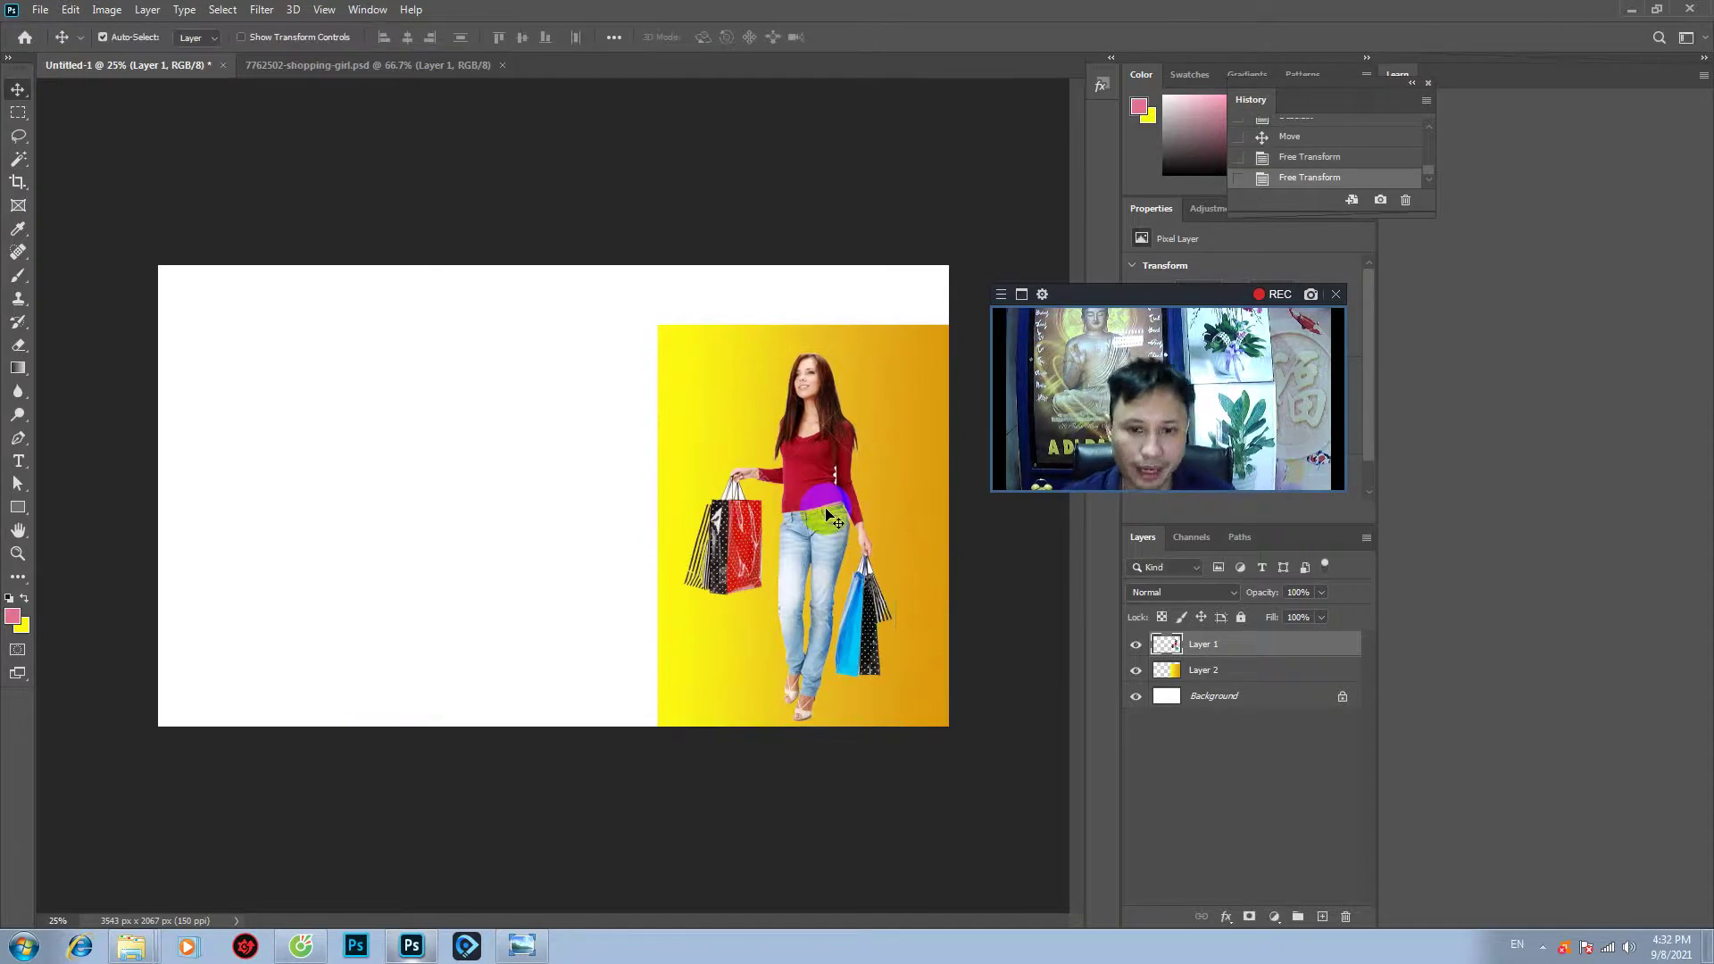
mouse_move(828, 516)
left_mouse_down()
mouse_move(812, 525)
mouse_move(808, 489)
left_mouse_up()
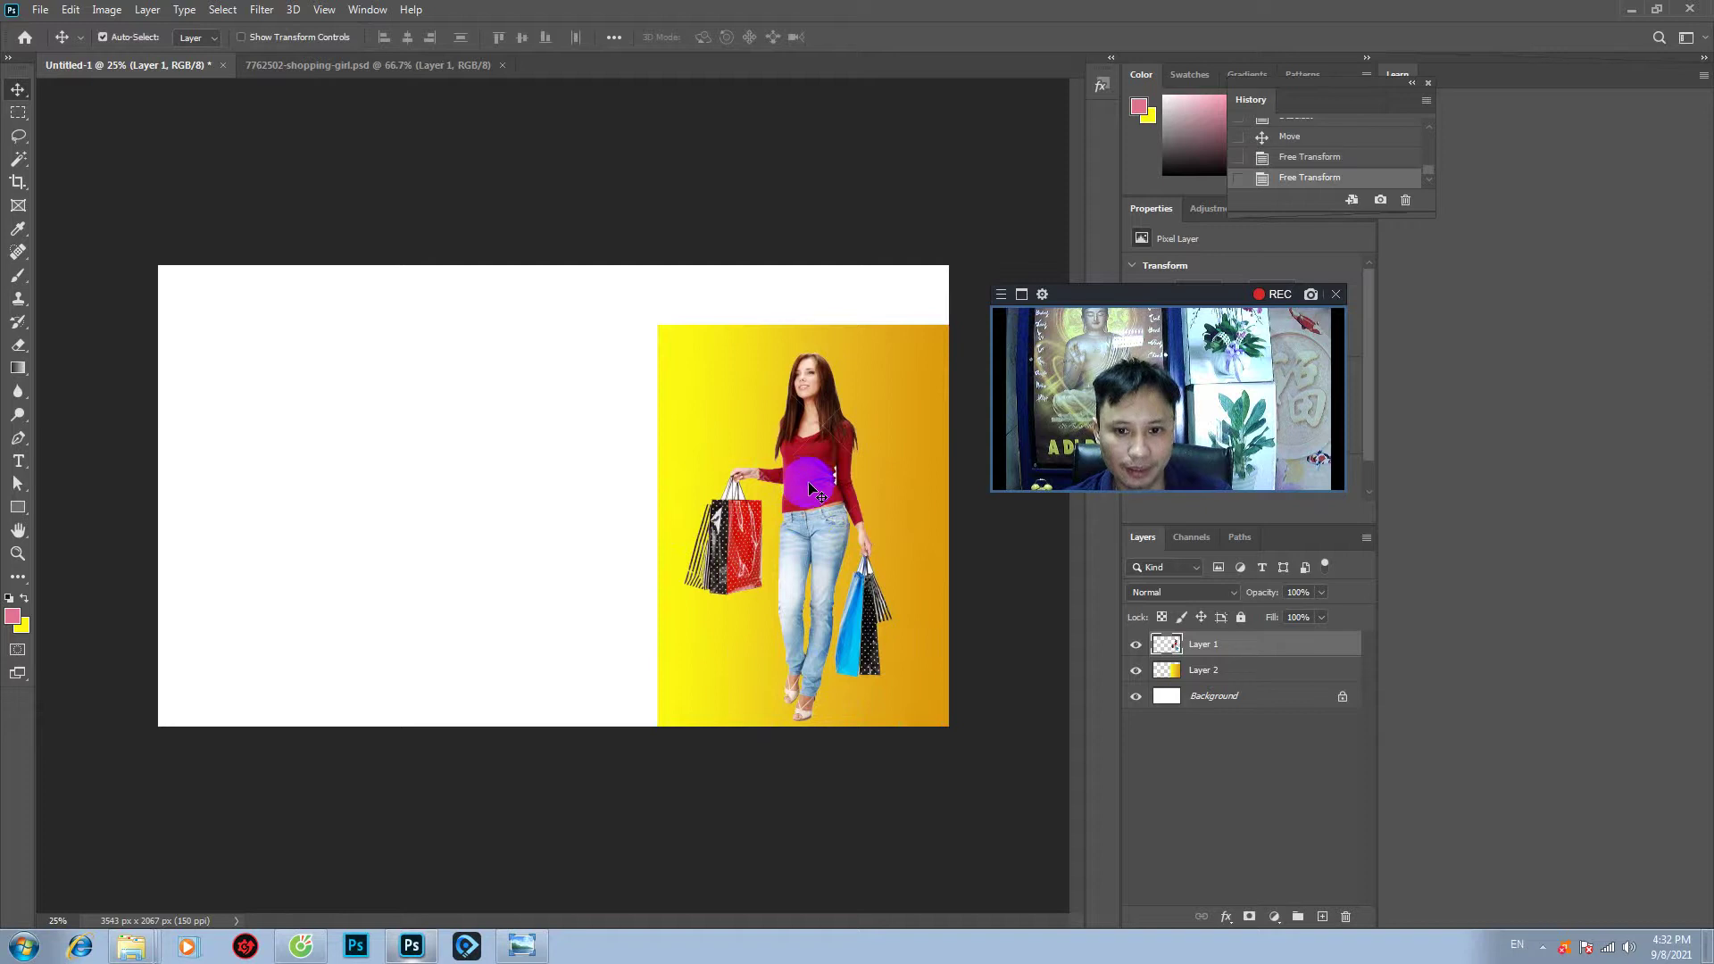
mouse_move(1190, 651)
left_mouse_down()
mouse_move(1368, 908)
mouse_move(1347, 917)
left_mouse_up()
- Restore the girl layer, duplicate it, and load the copy's outline as a selection
key("ctrl+z")
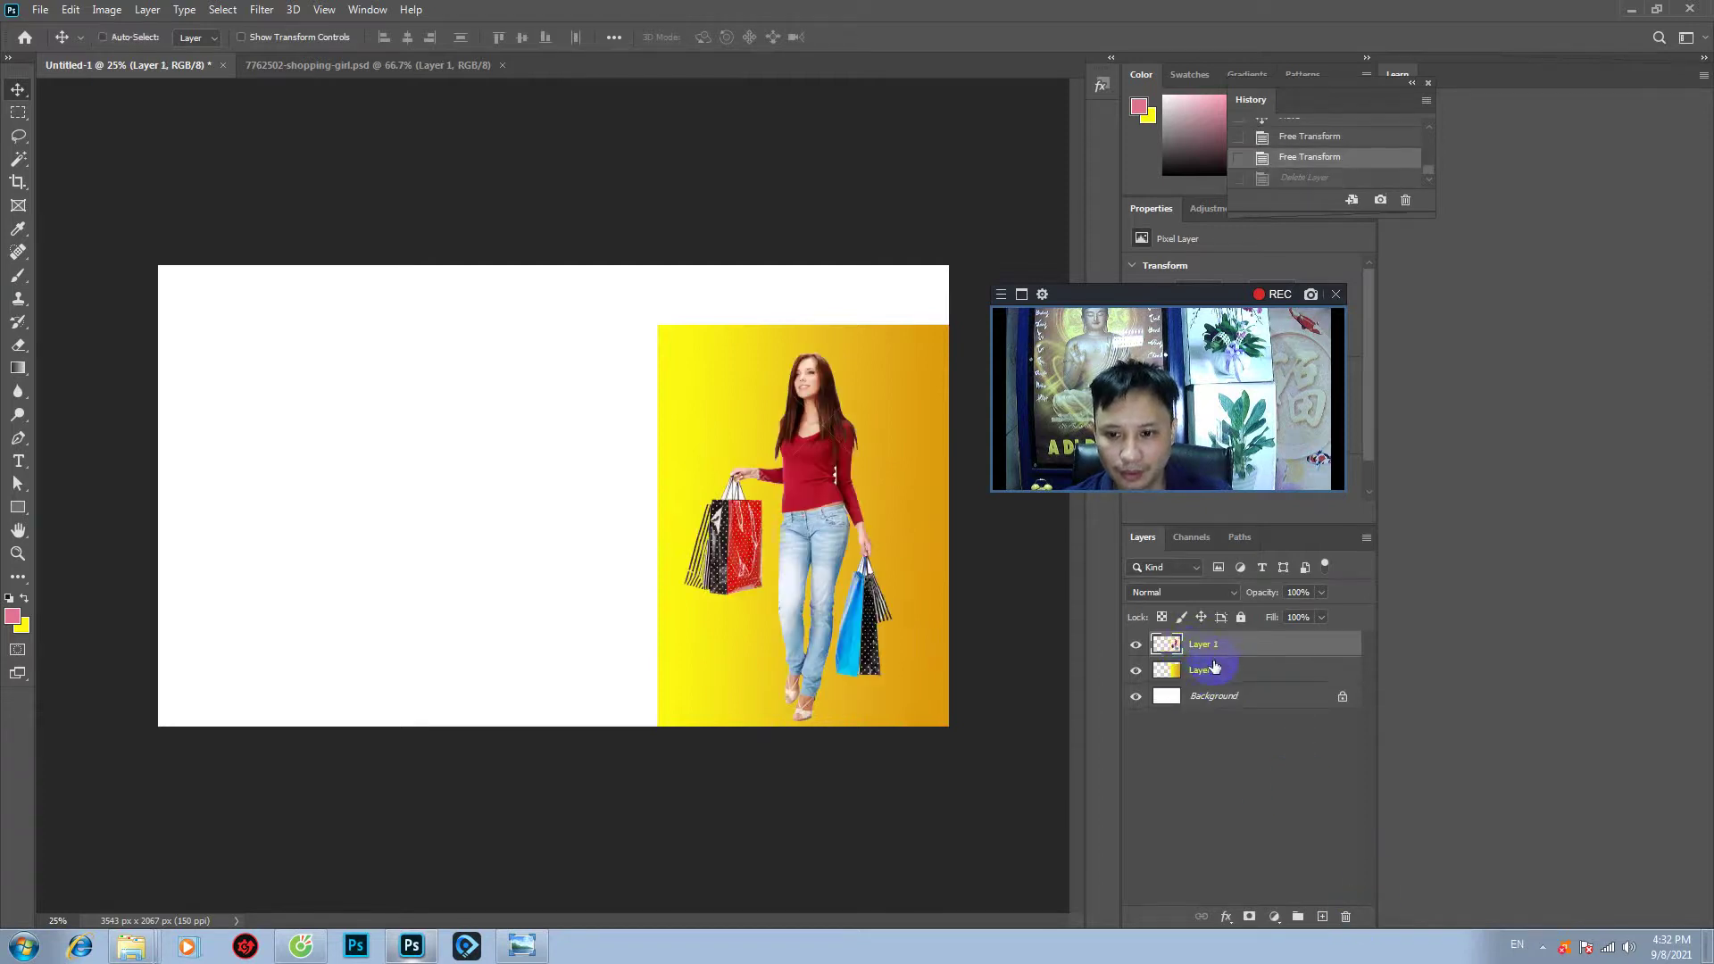
mouse_move(1180, 646)
left_mouse_down()
mouse_move(1355, 890)
mouse_move(1324, 917)
left_mouse_up()
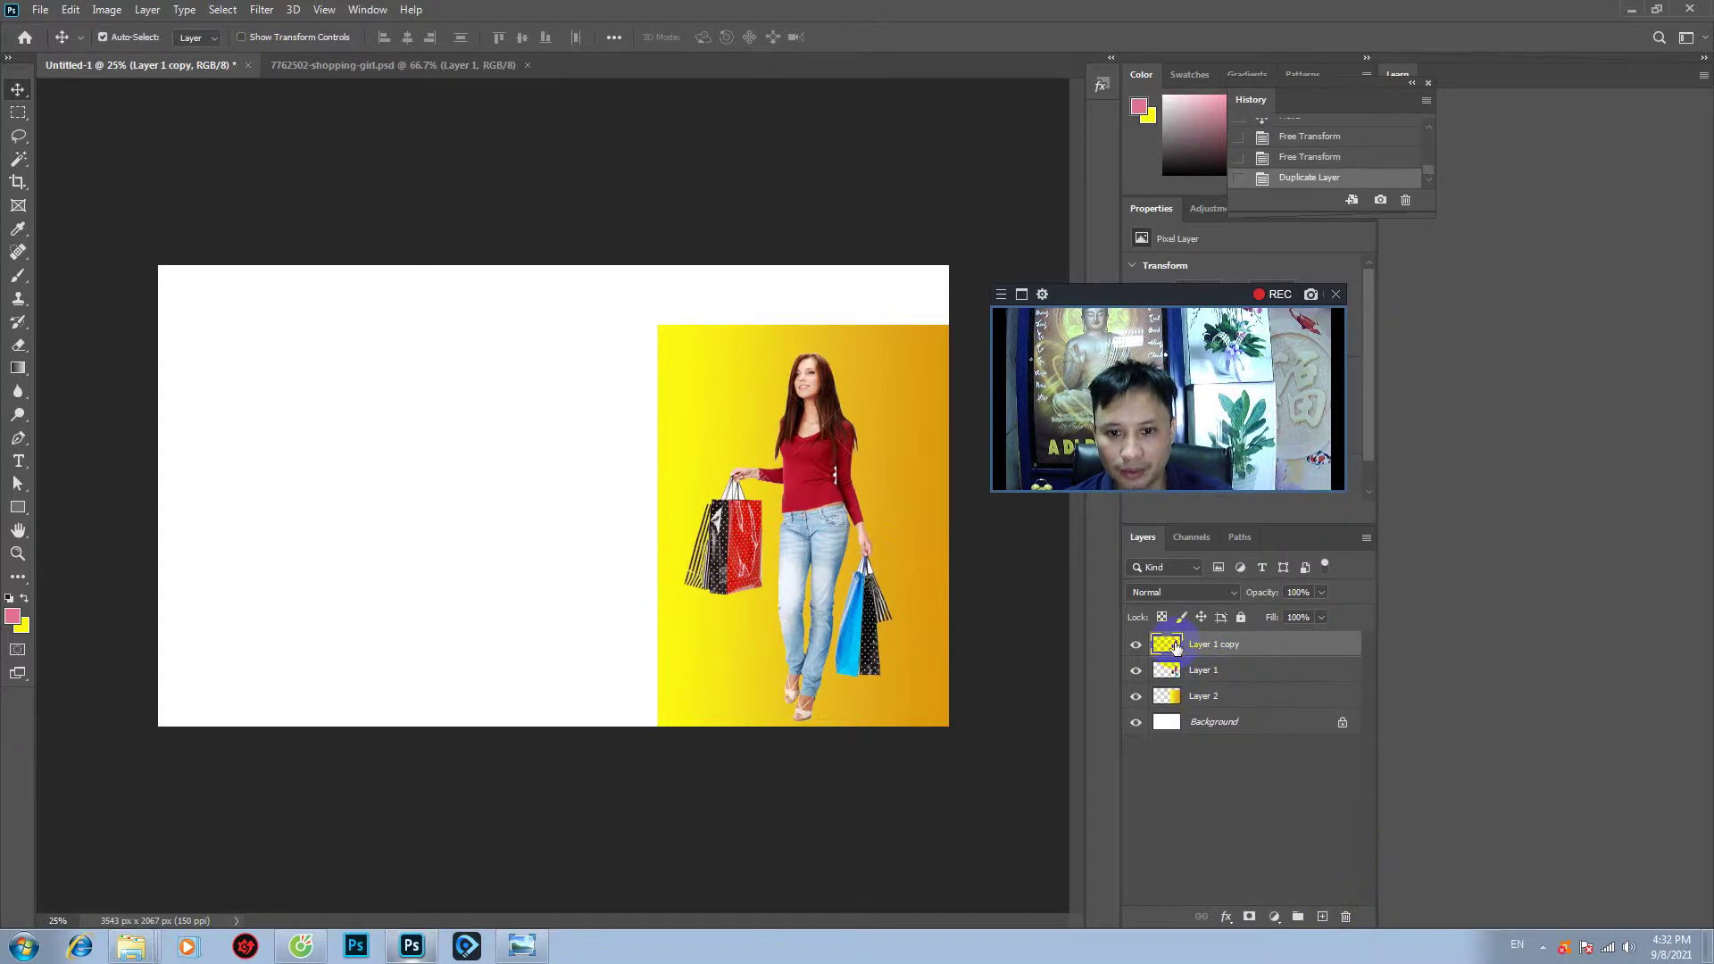
left_click(1175, 647, "ctrl")
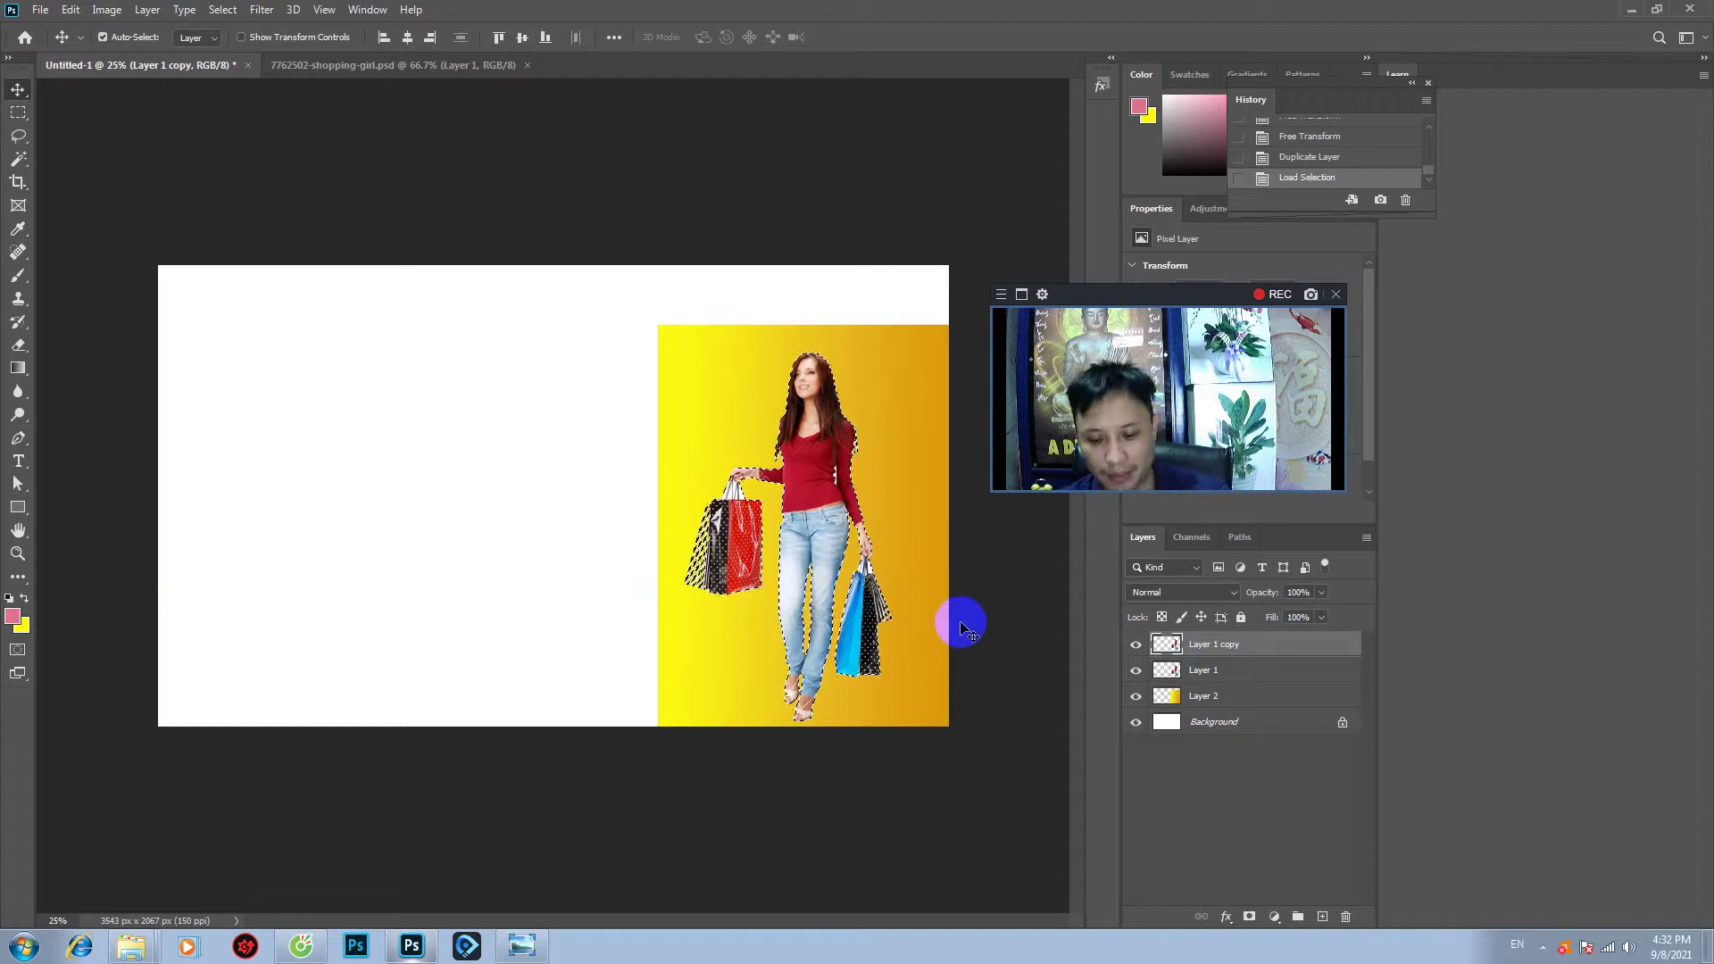
- Fill the copy's outline with dark gold sampled from the panel, then deselect
key("i")
left_click(926, 497)
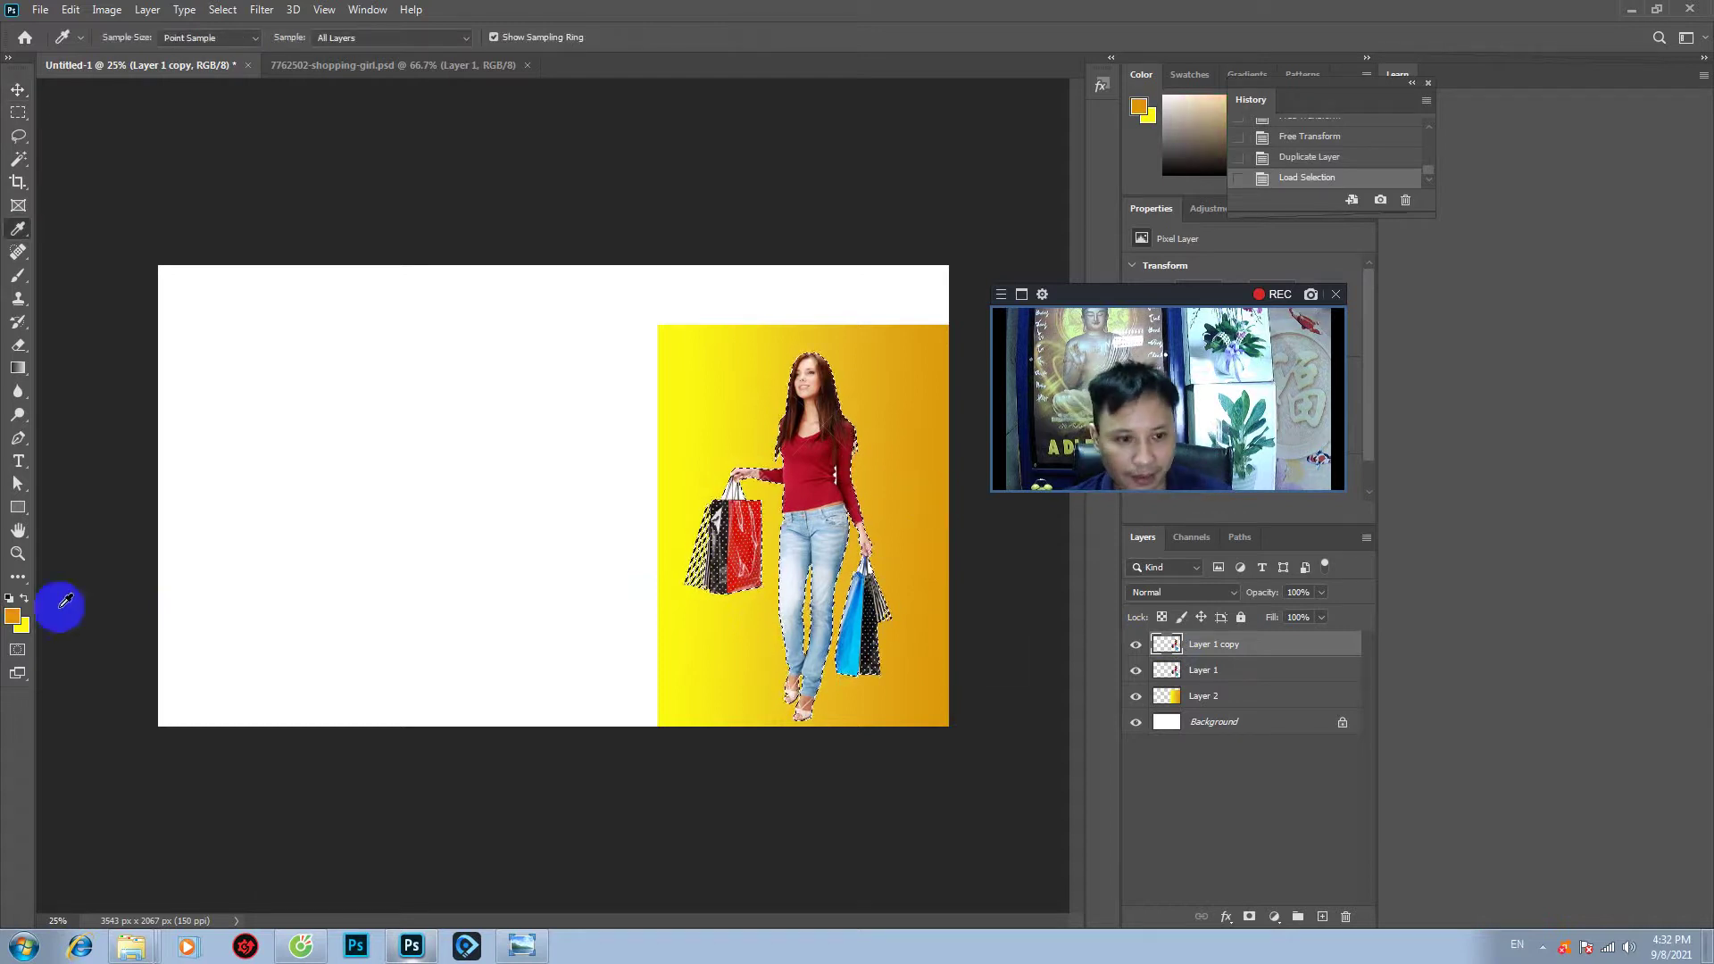
left_click(13, 616)
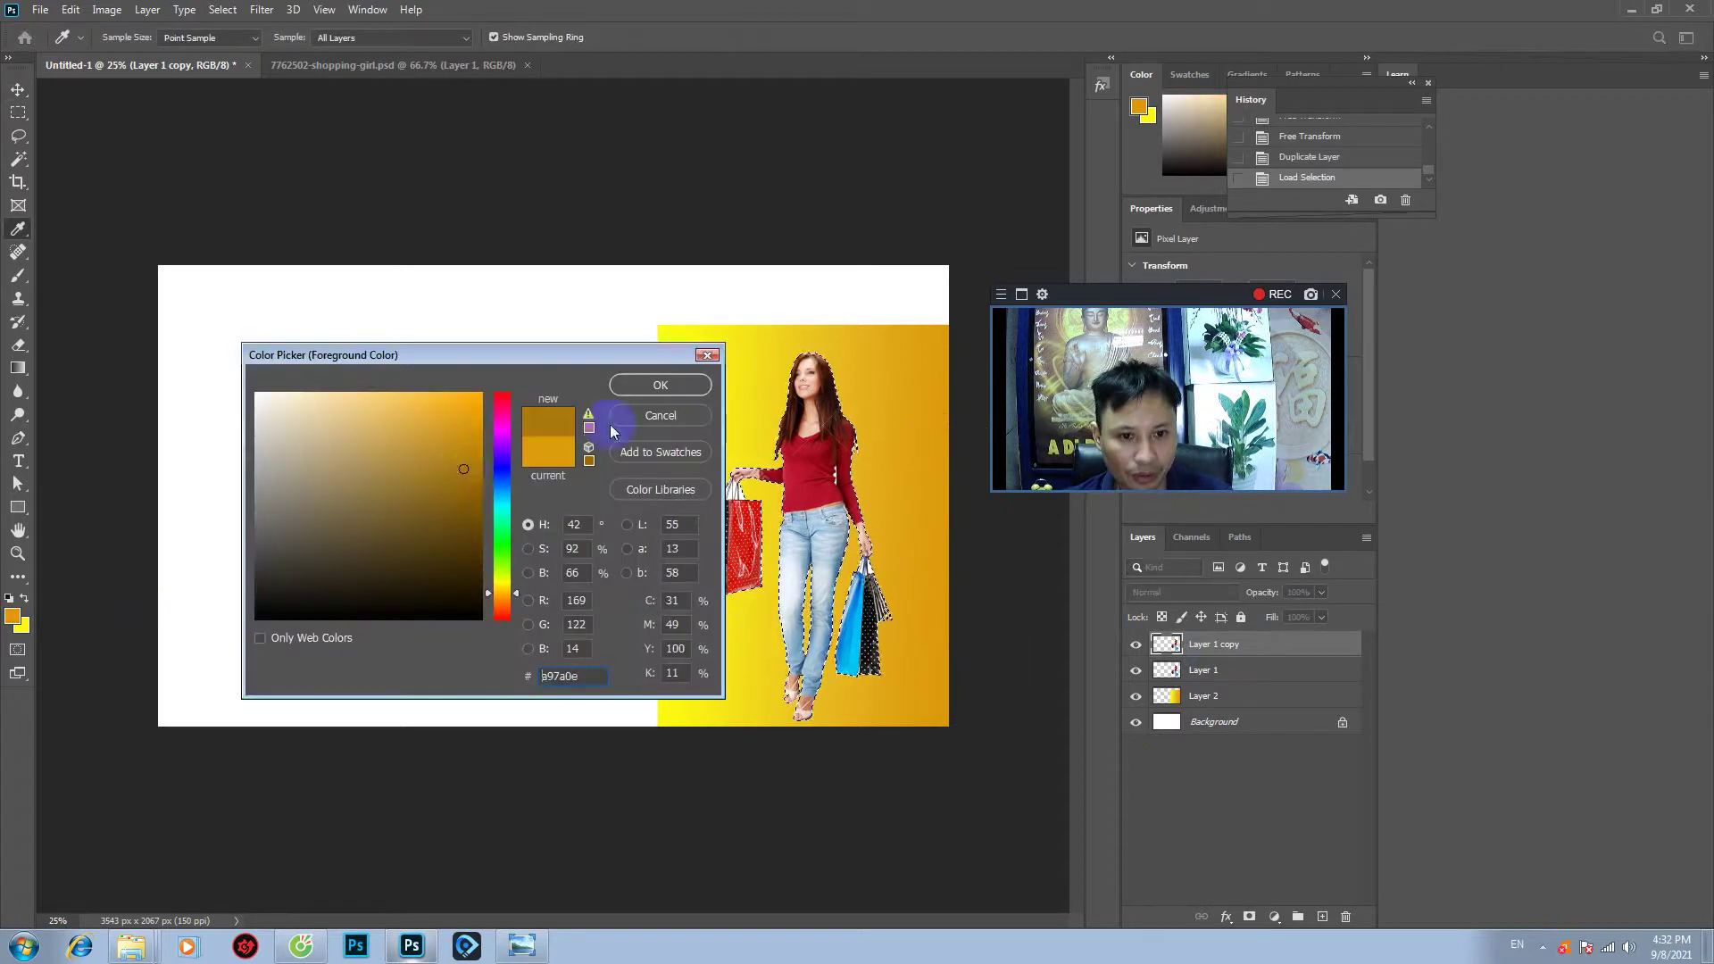
left_click(666, 389)
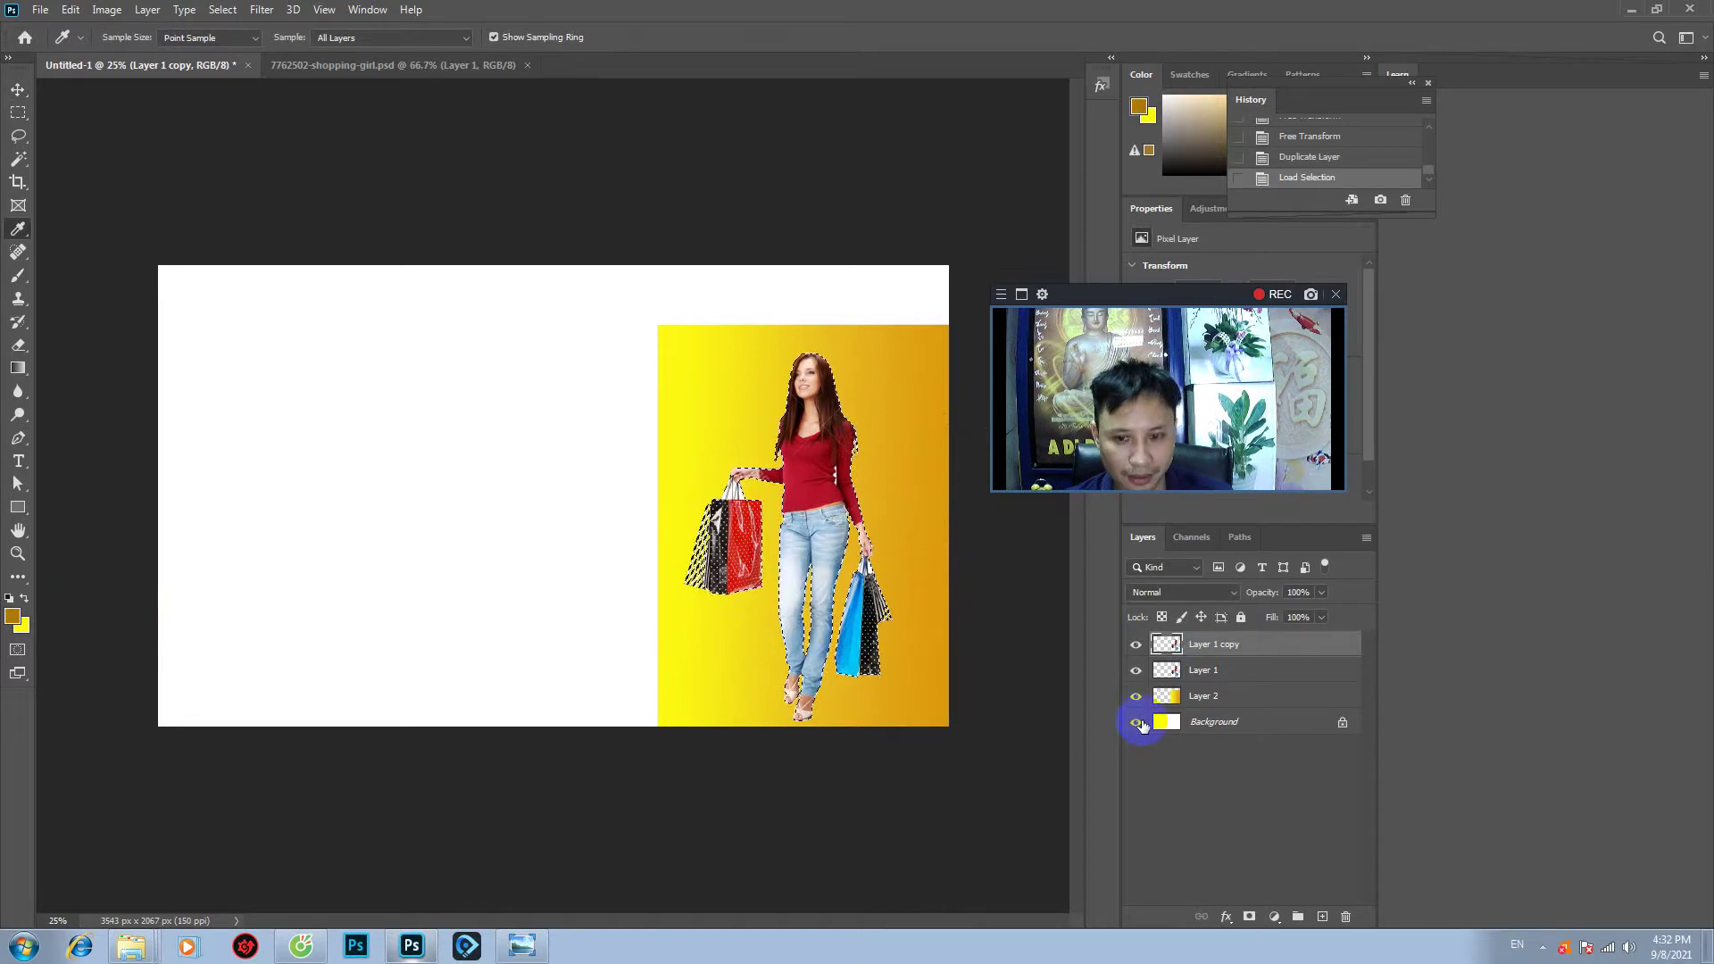
key("alt+BackSpace")
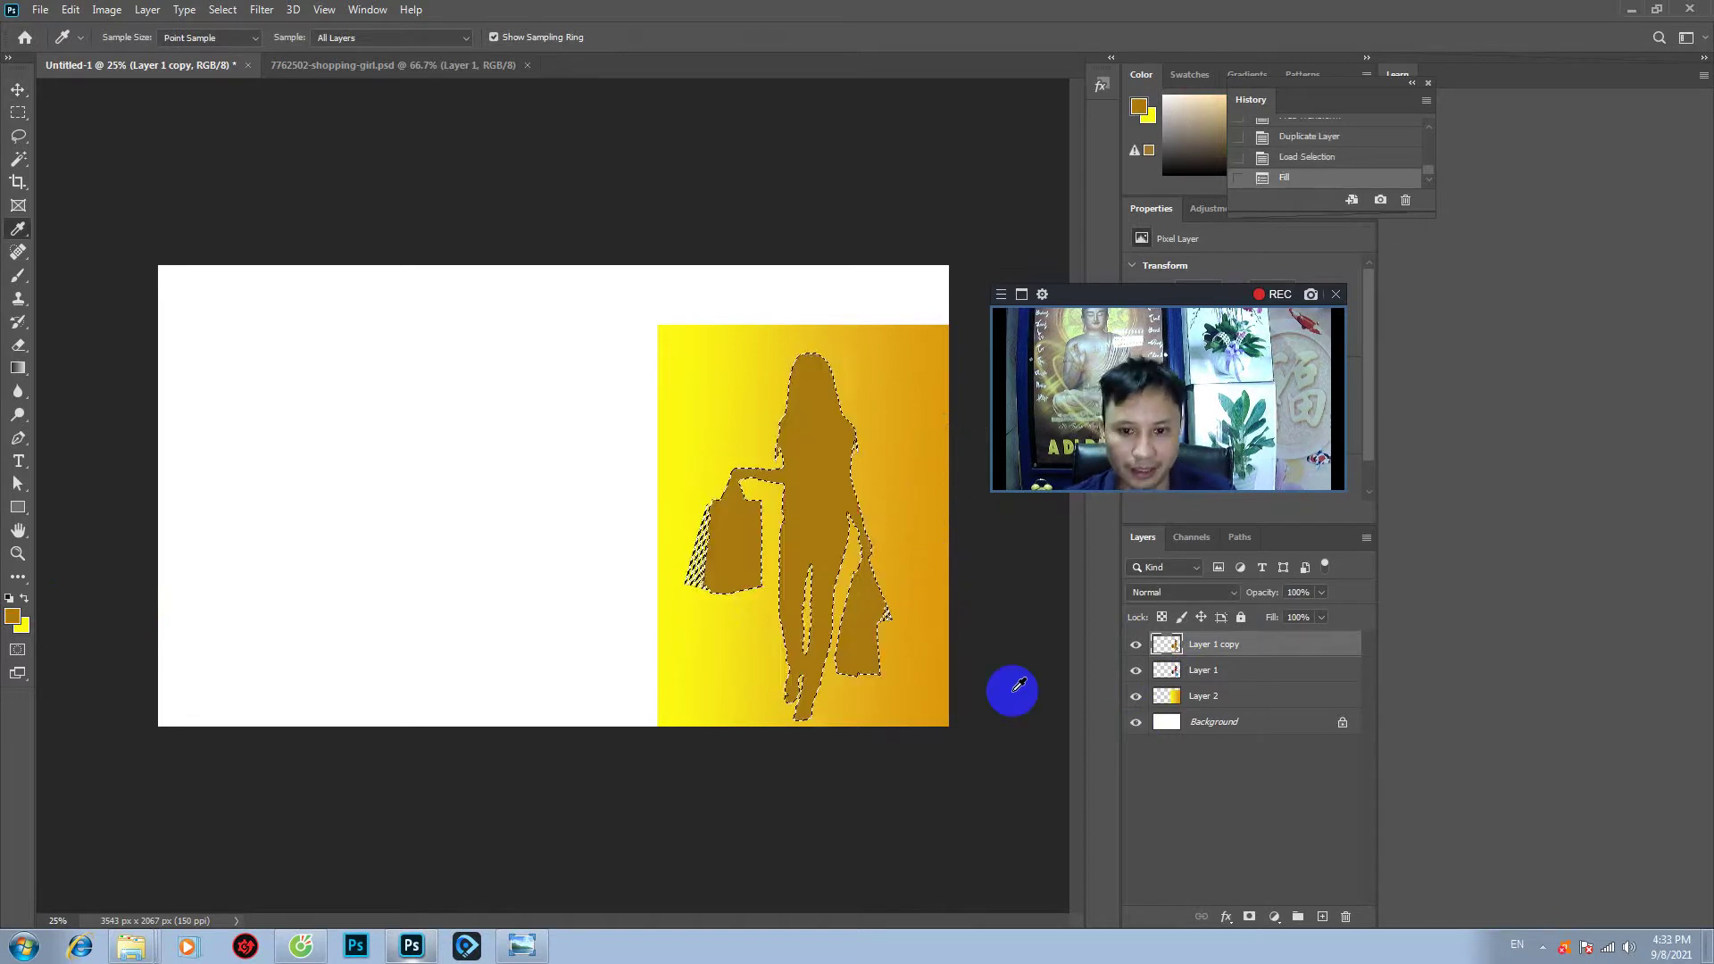
key("ctrl+d")
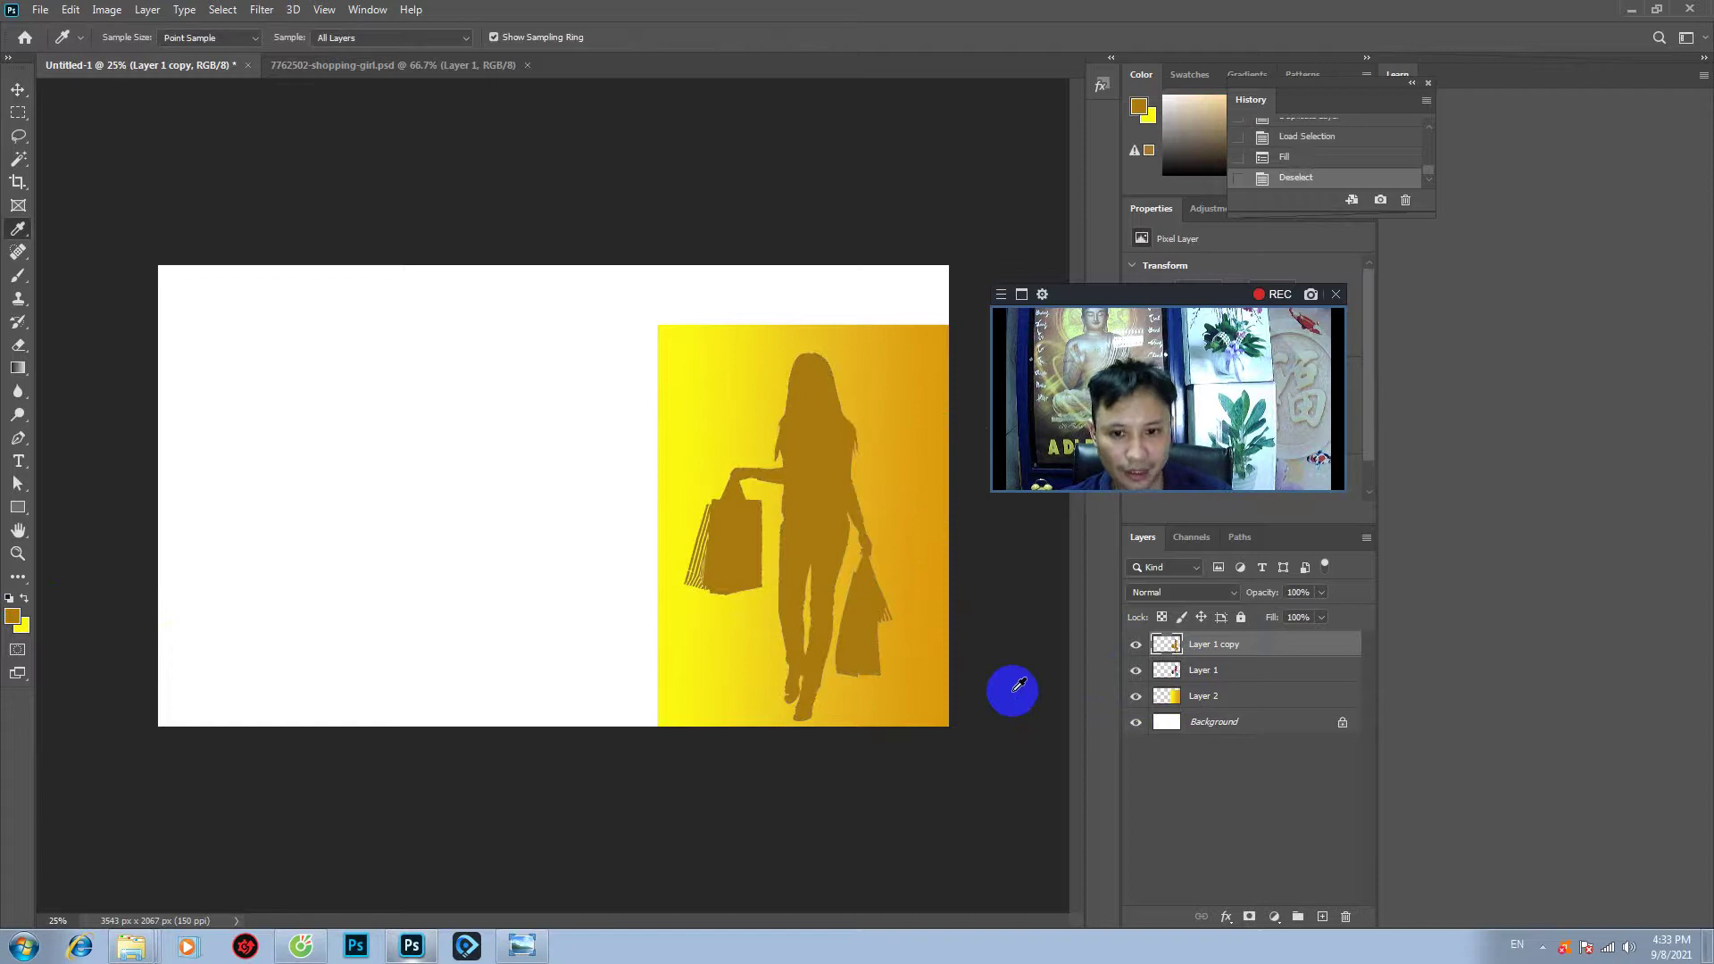
- Mirror the gold silhouette, move it right of the girl, and narrow it into a shadow
left_click(17, 91)
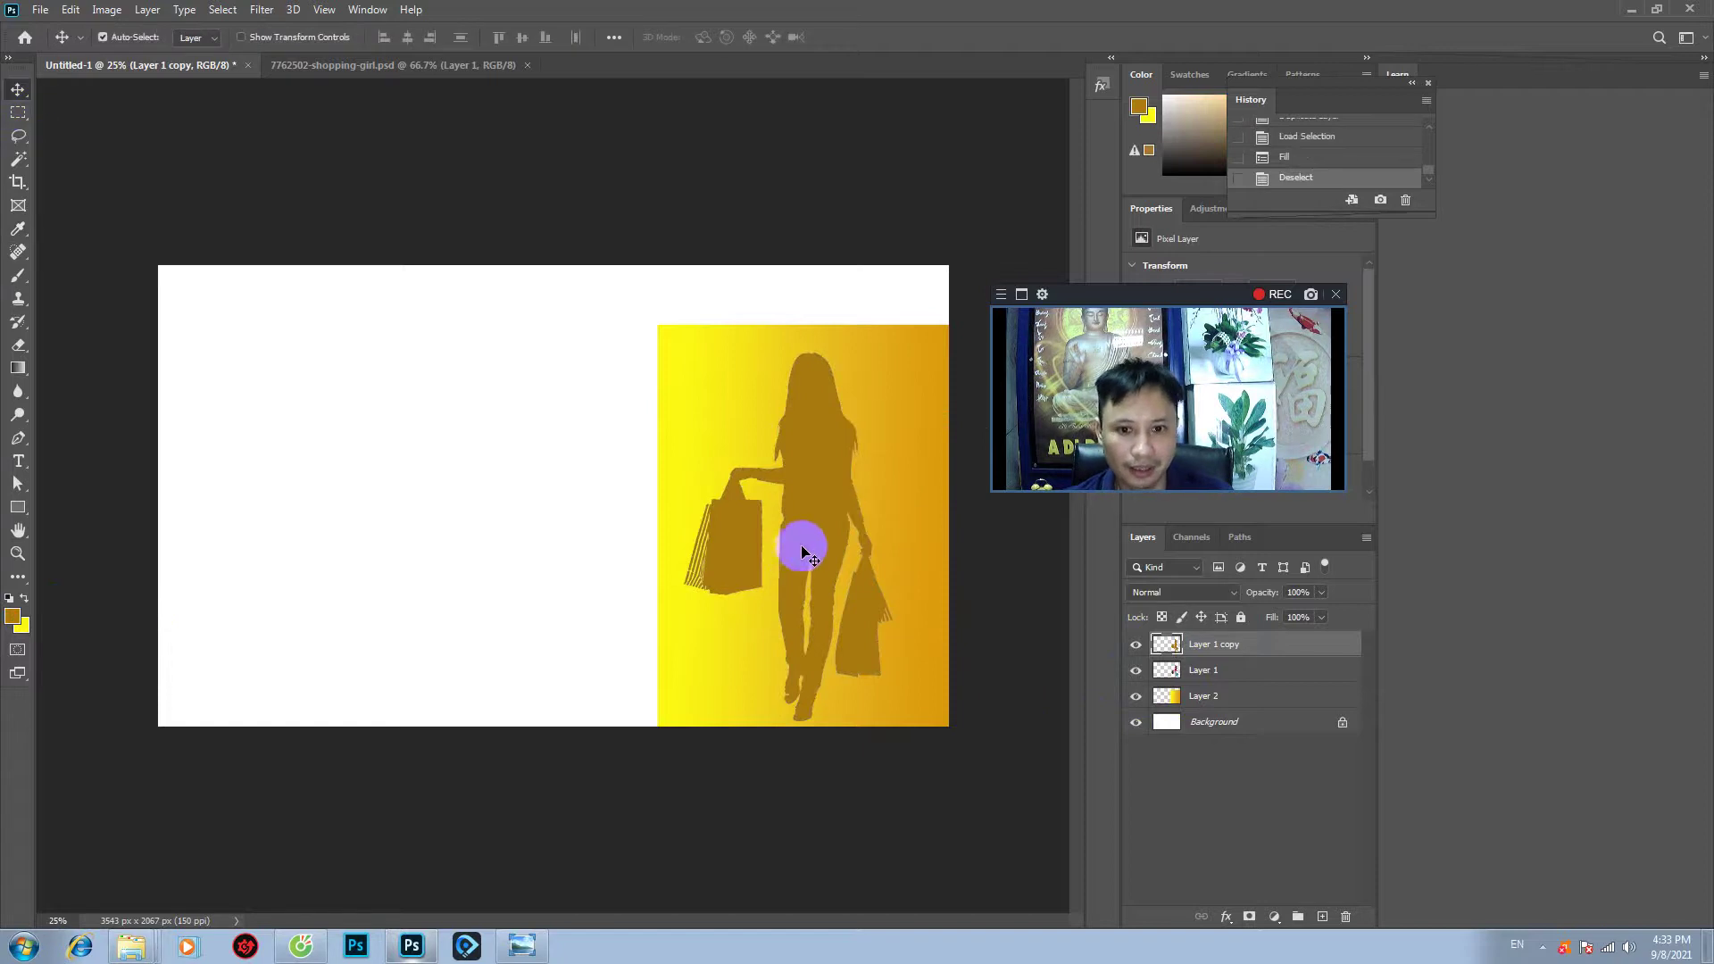
key("ctrl+t")
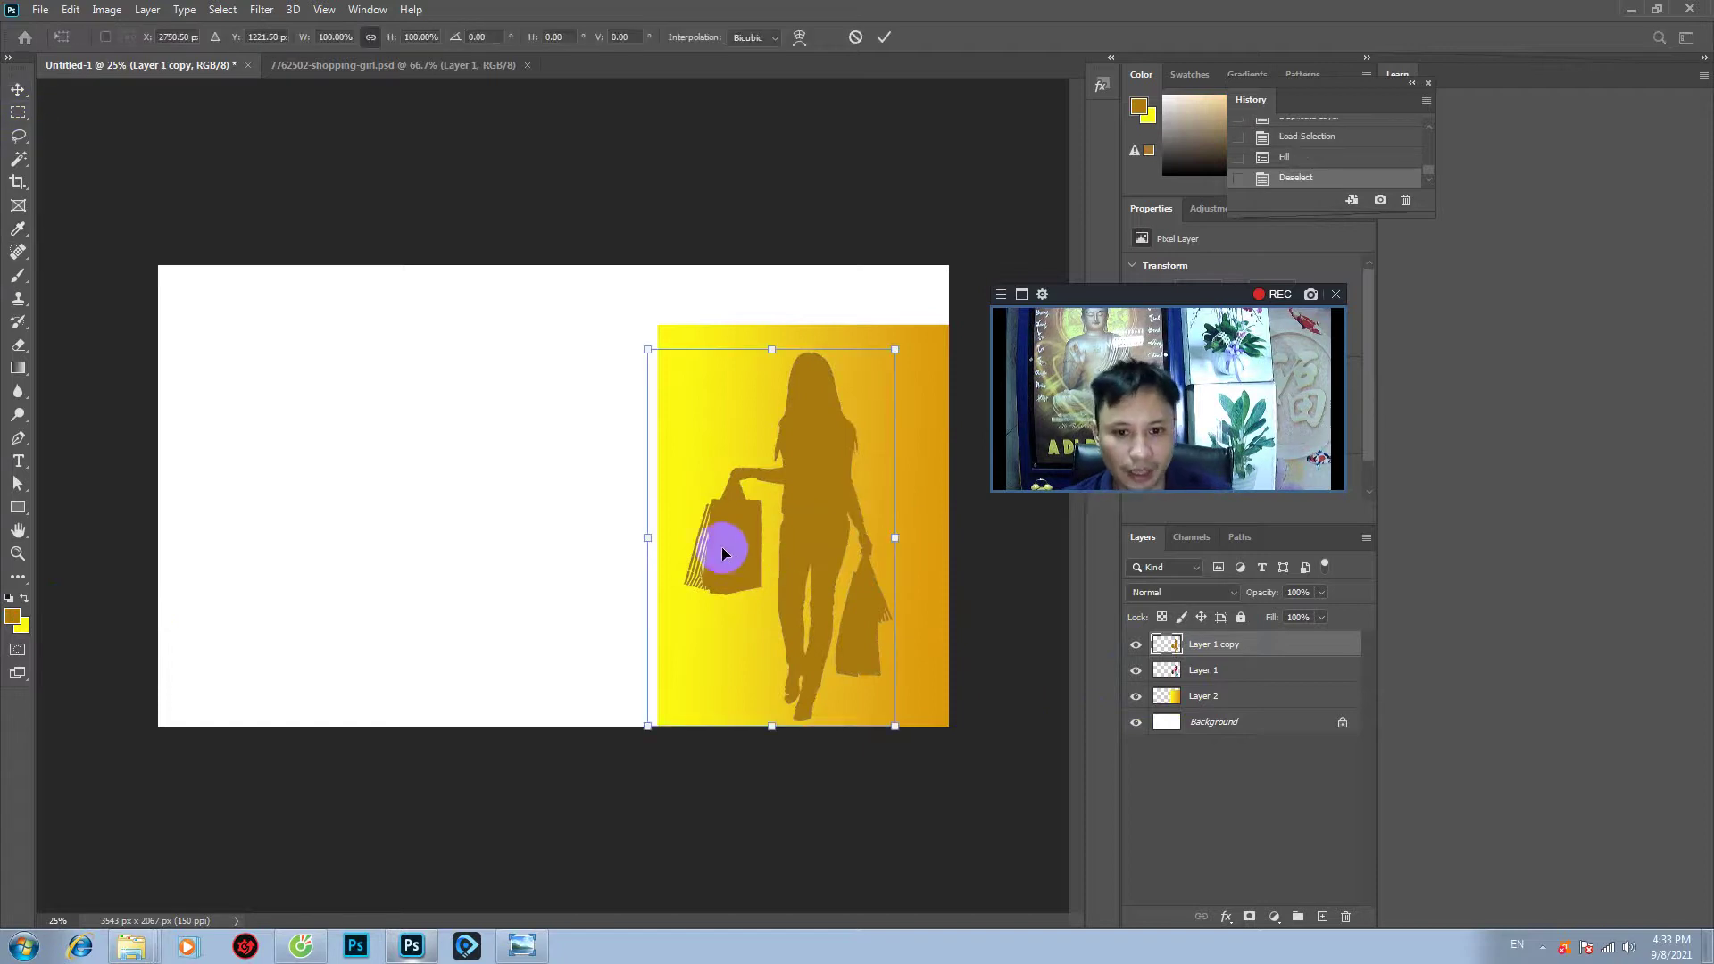
right_click(802, 544)
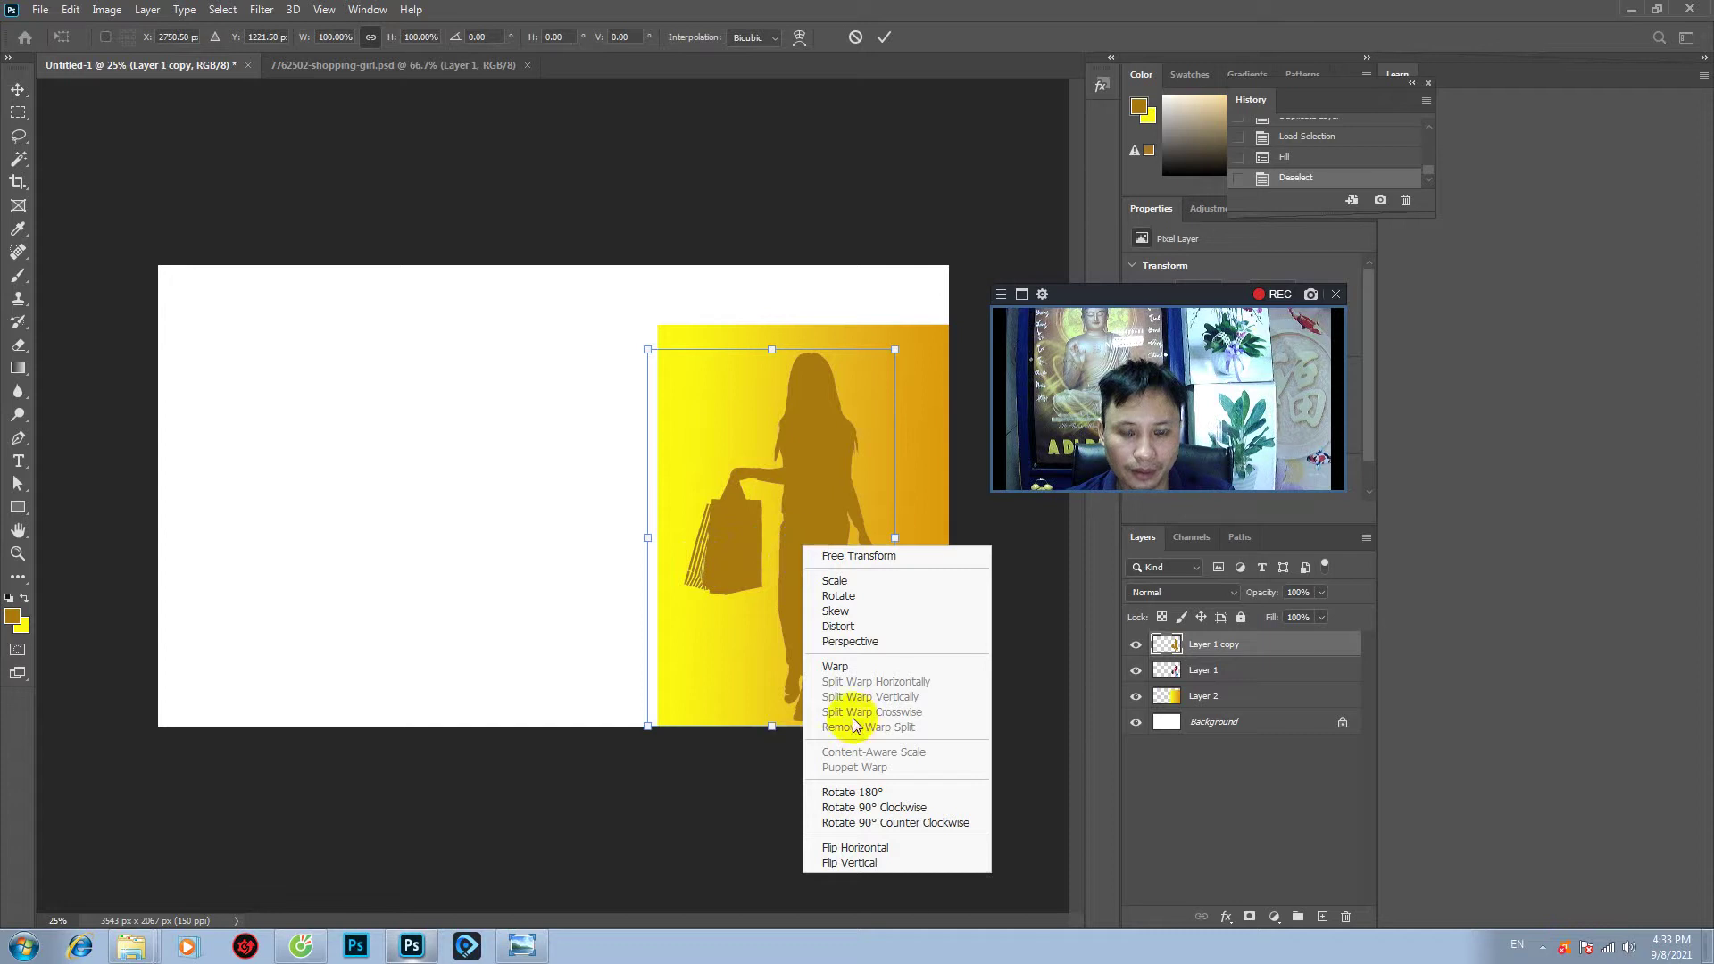
left_click(902, 850)
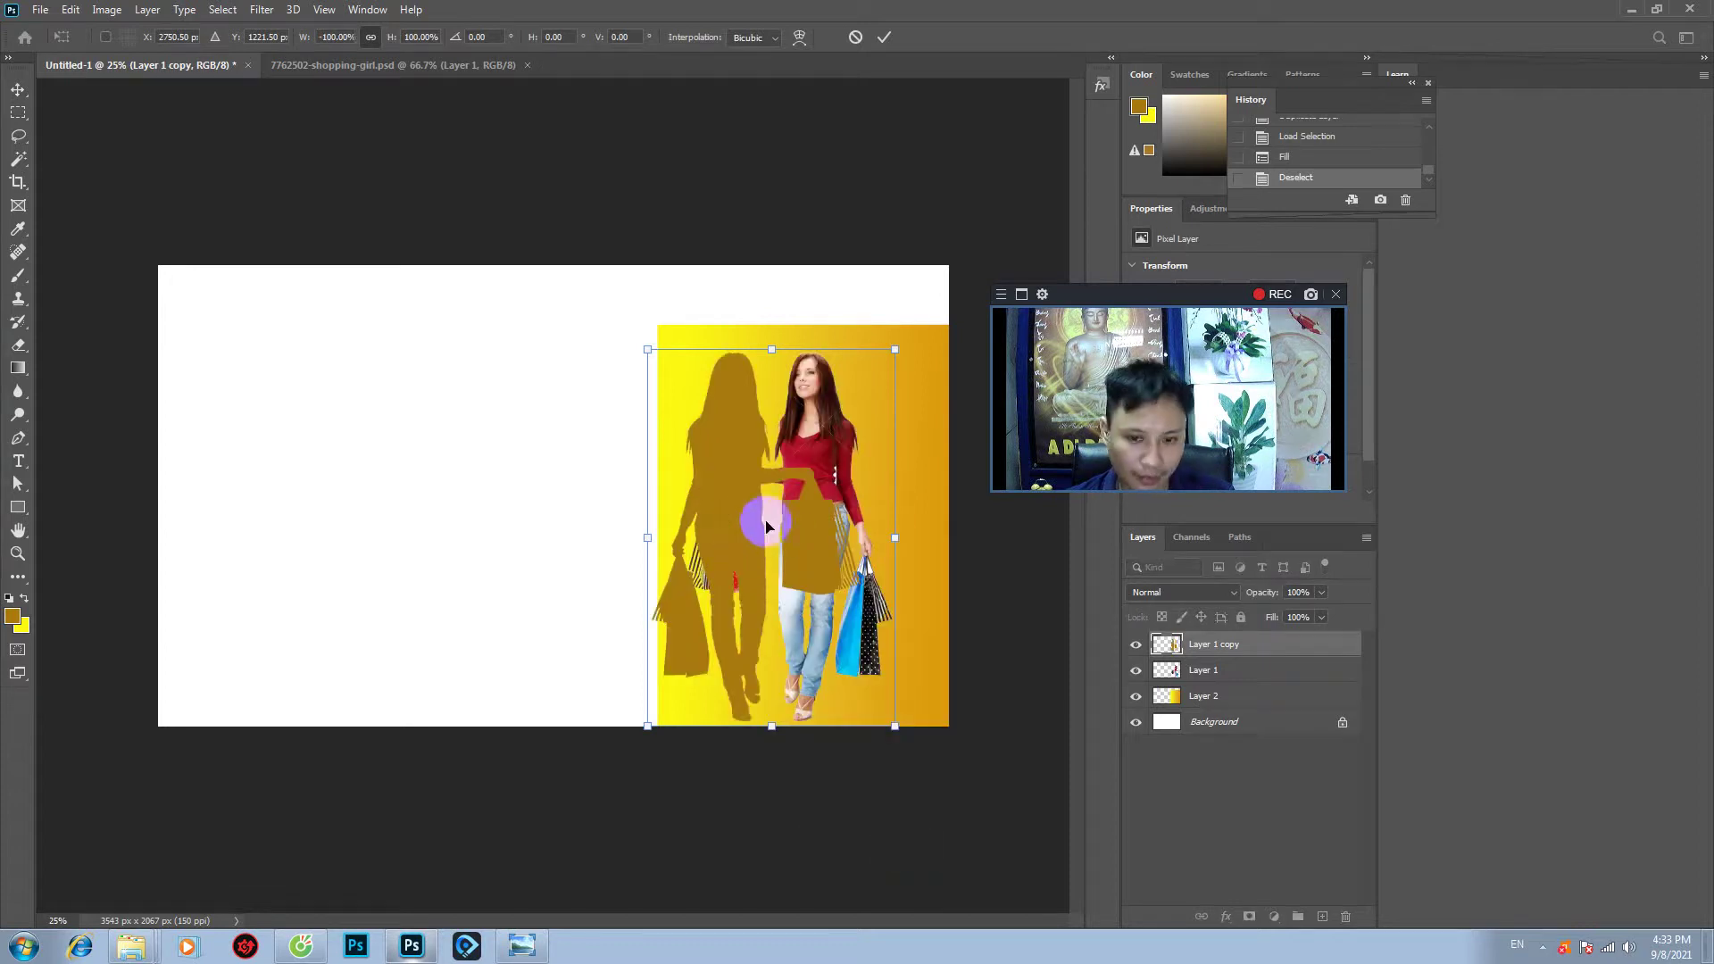
left_click_drag(741, 520, 941, 520)
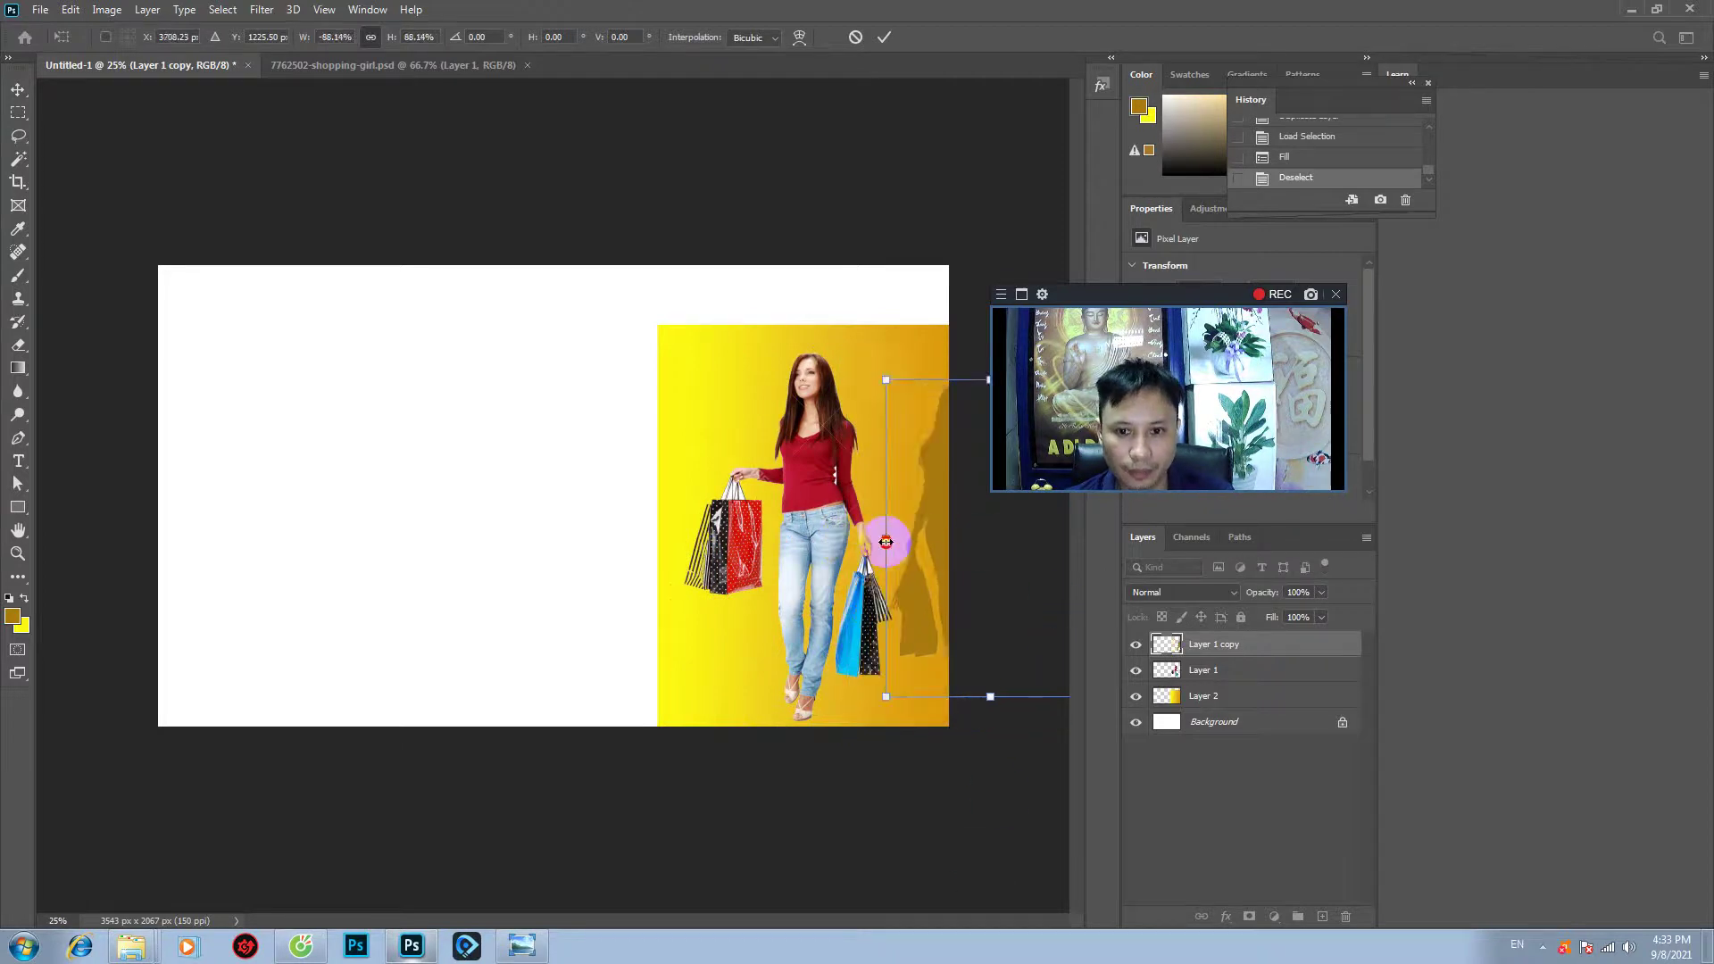
mouse_move(846, 541)
left_mouse_down()
mouse_move(887, 553)
mouse_move(870, 550)
left_mouse_up()
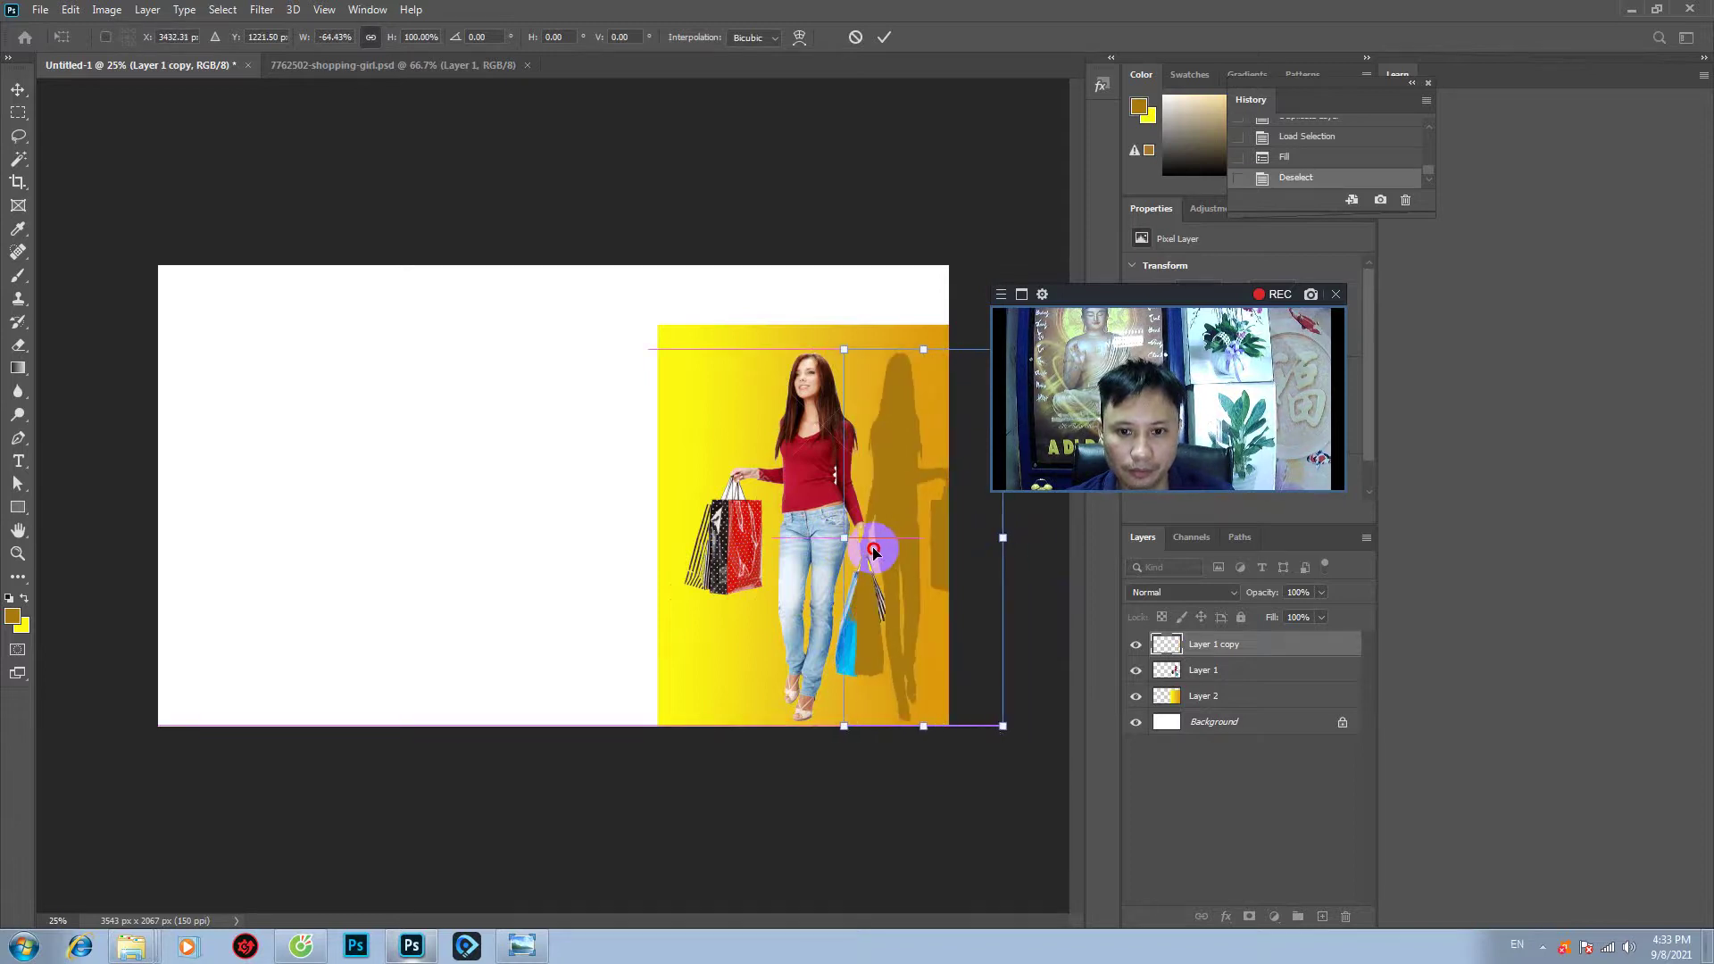
mouse_move(998, 539)
left_mouse_down()
mouse_move(958, 537)
mouse_move(1026, 539)
left_mouse_up()
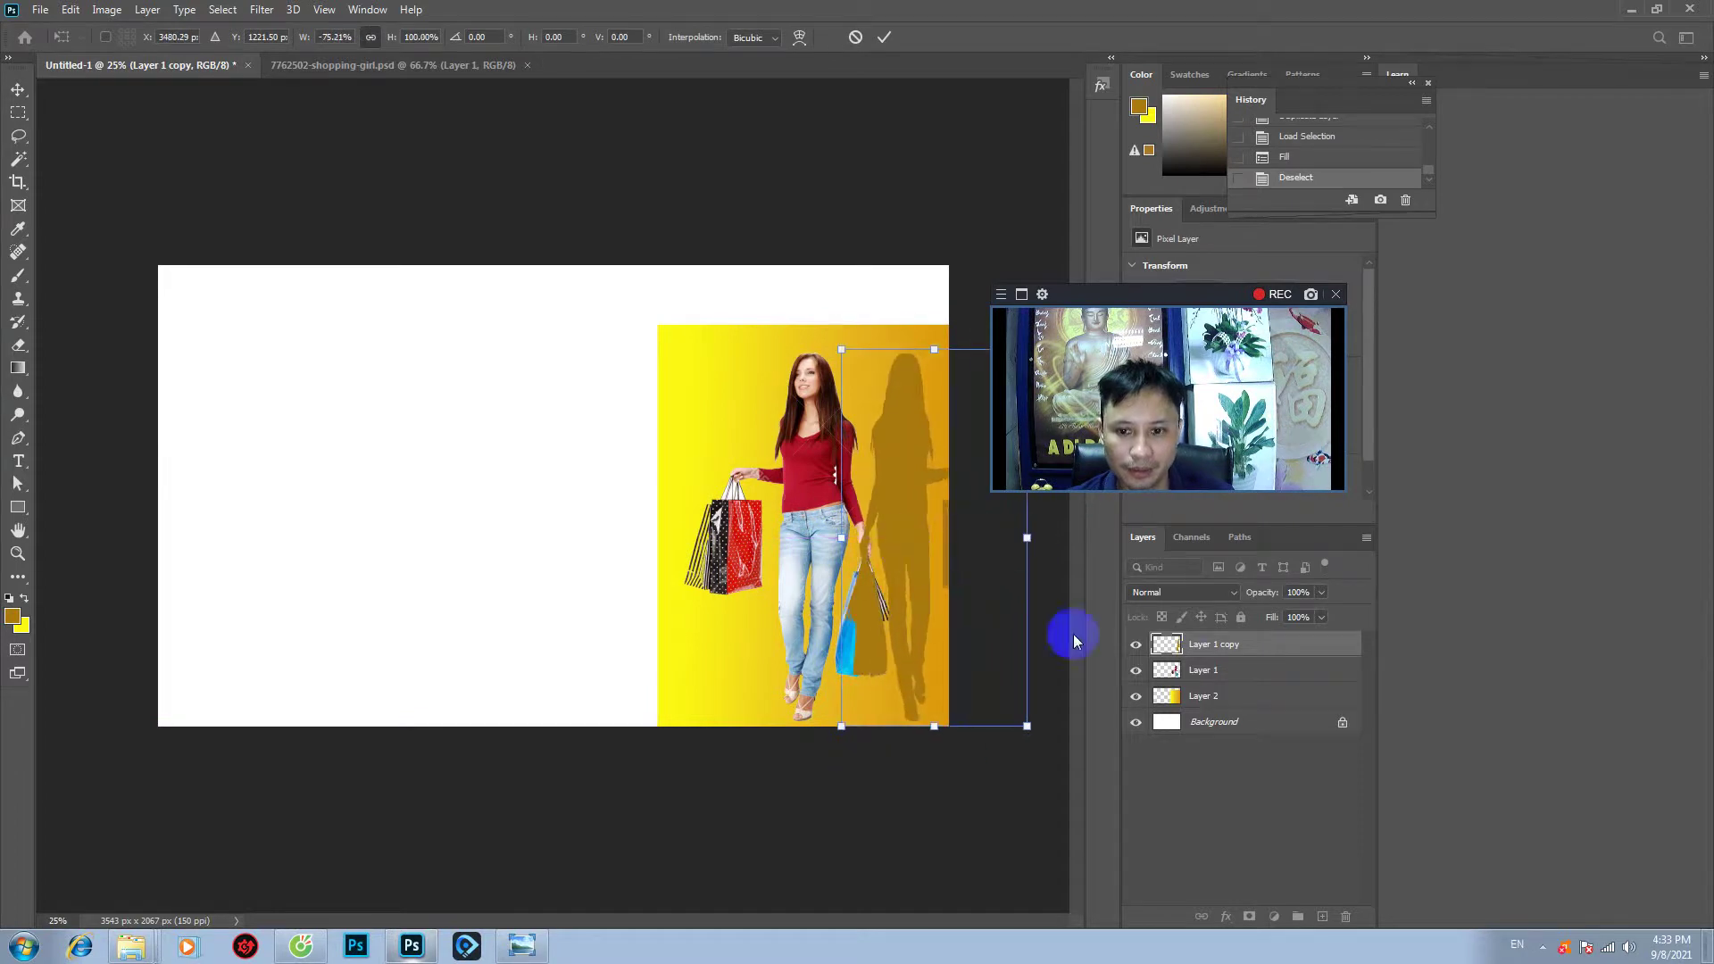
key("Return")
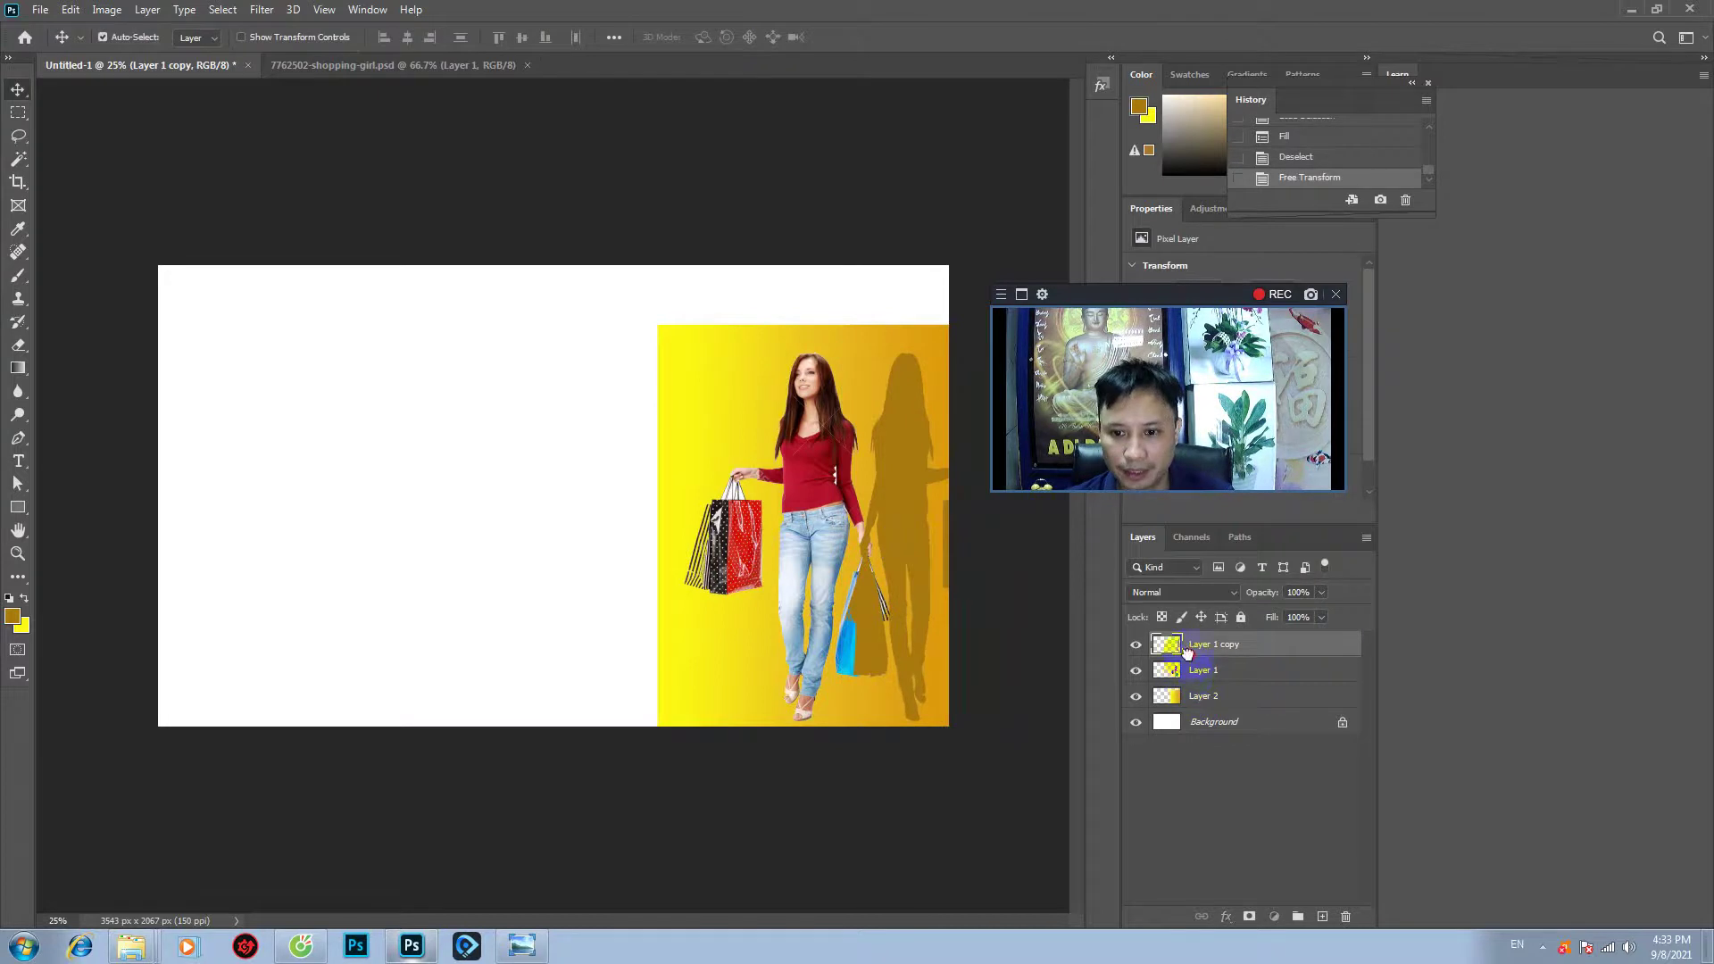
- Rename the layers 'co gai' and 'bong', placing co gai above bong
left_click_drag(1187, 654, 1193, 651)
type("co gai")
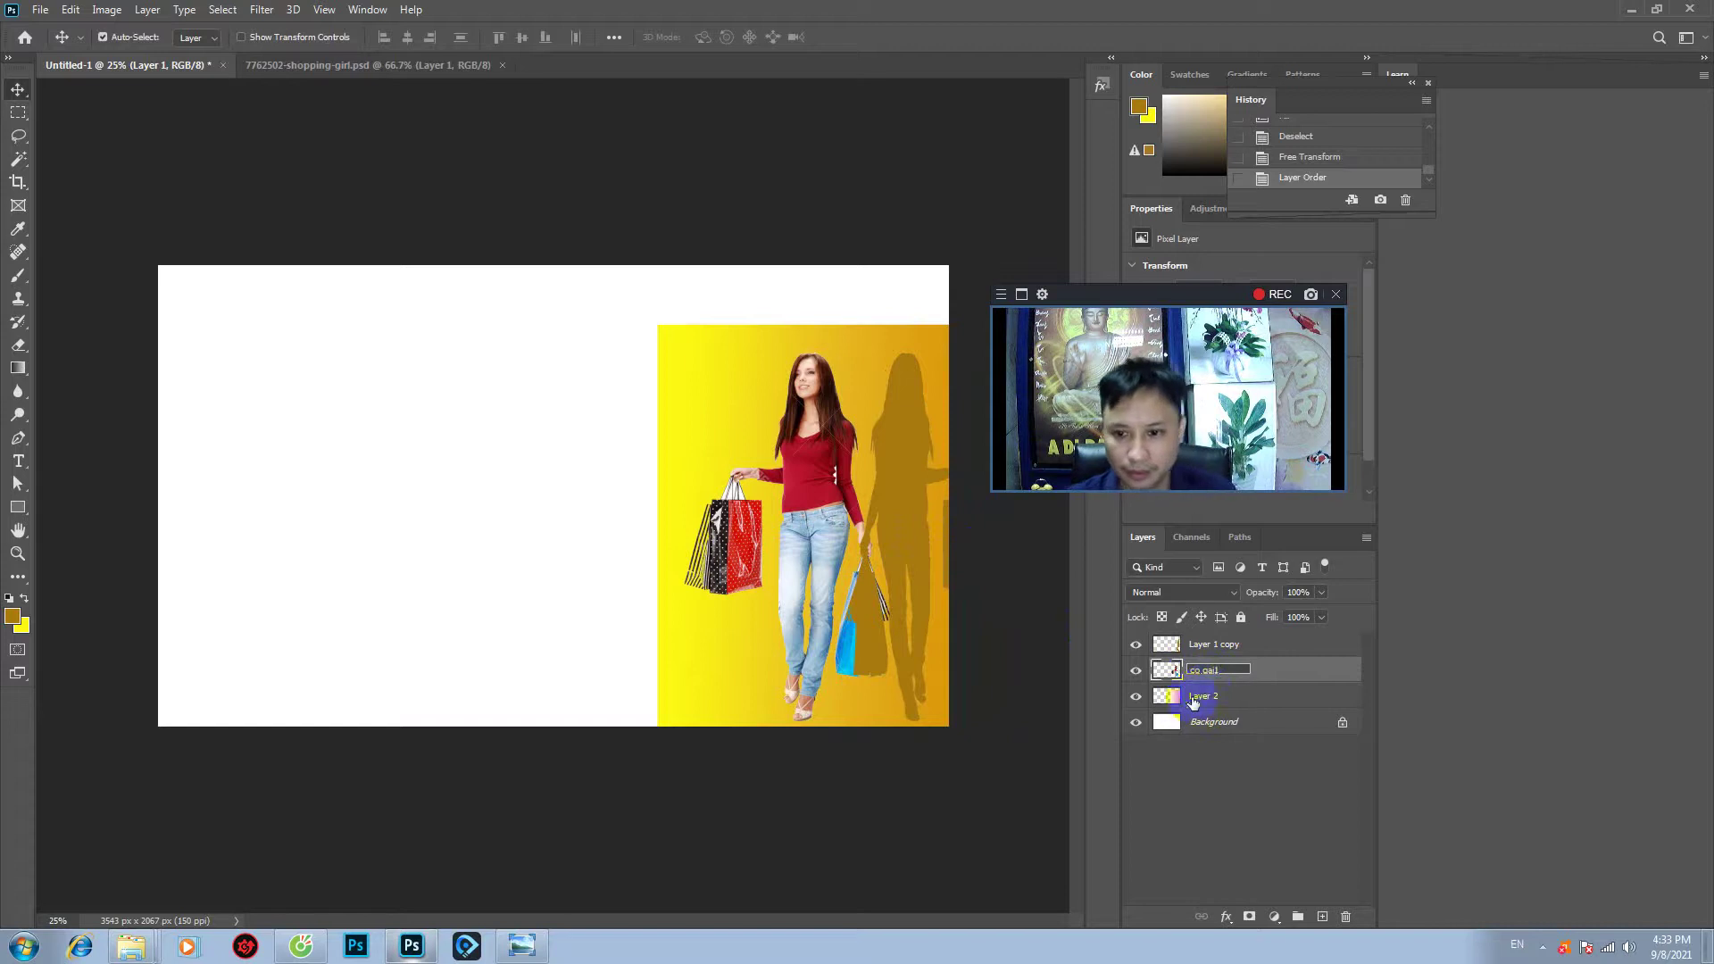
left_click(1179, 652)
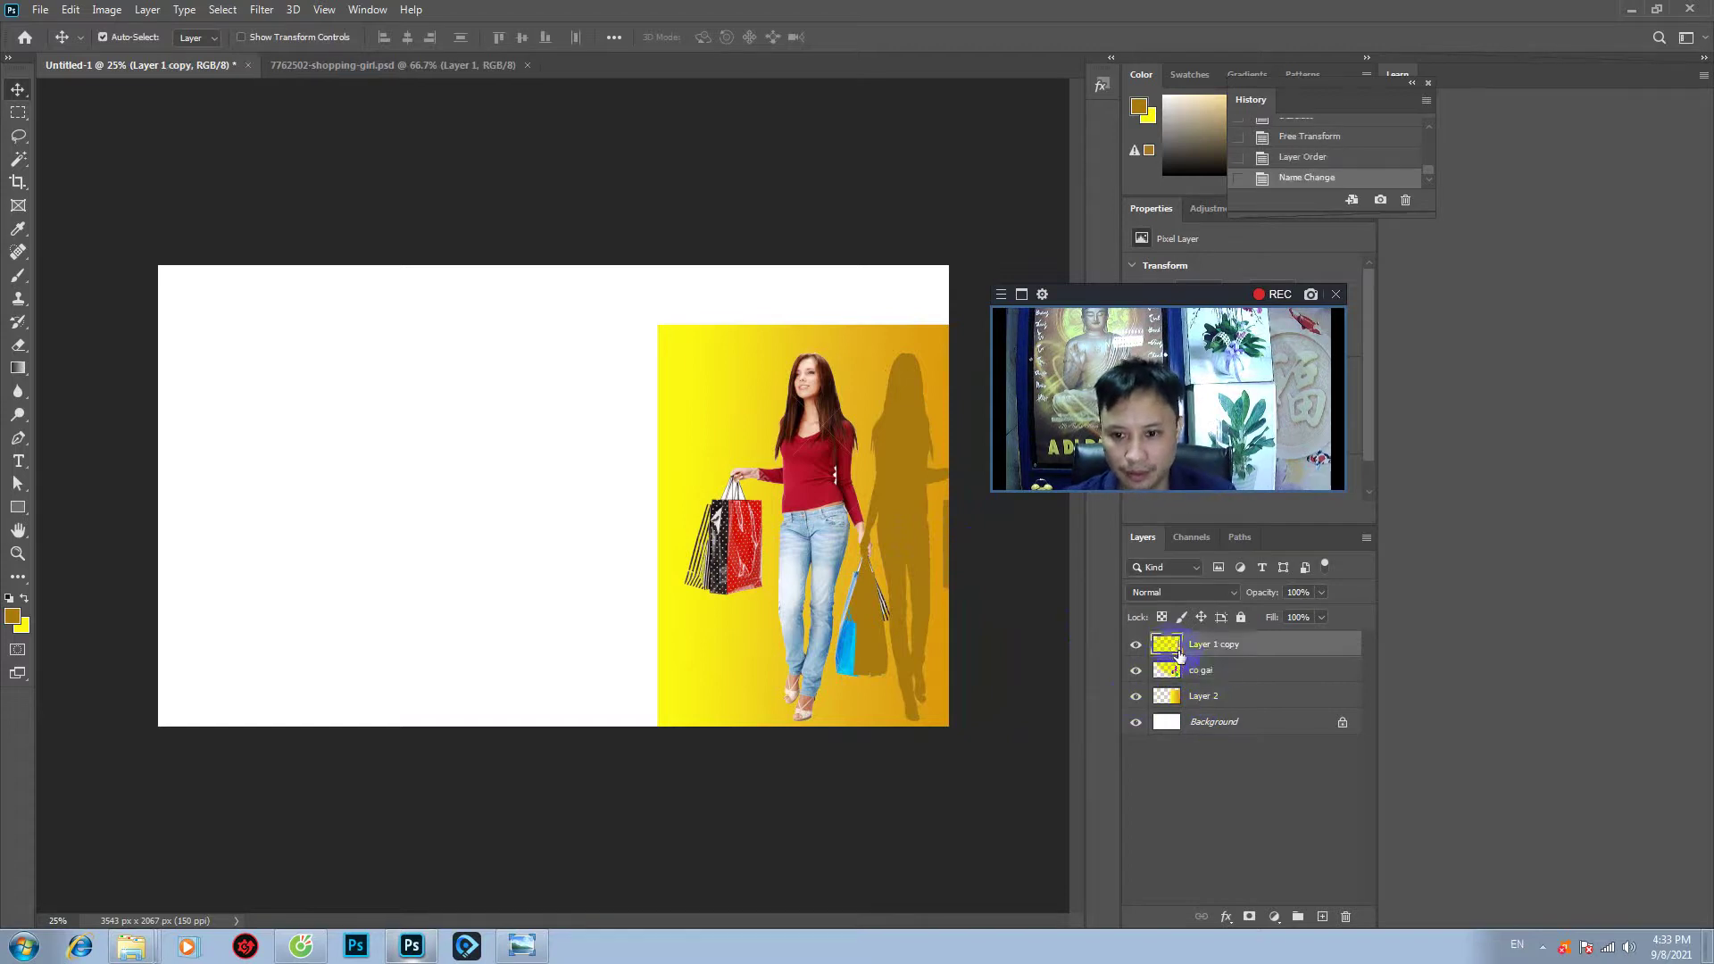
type("bong")
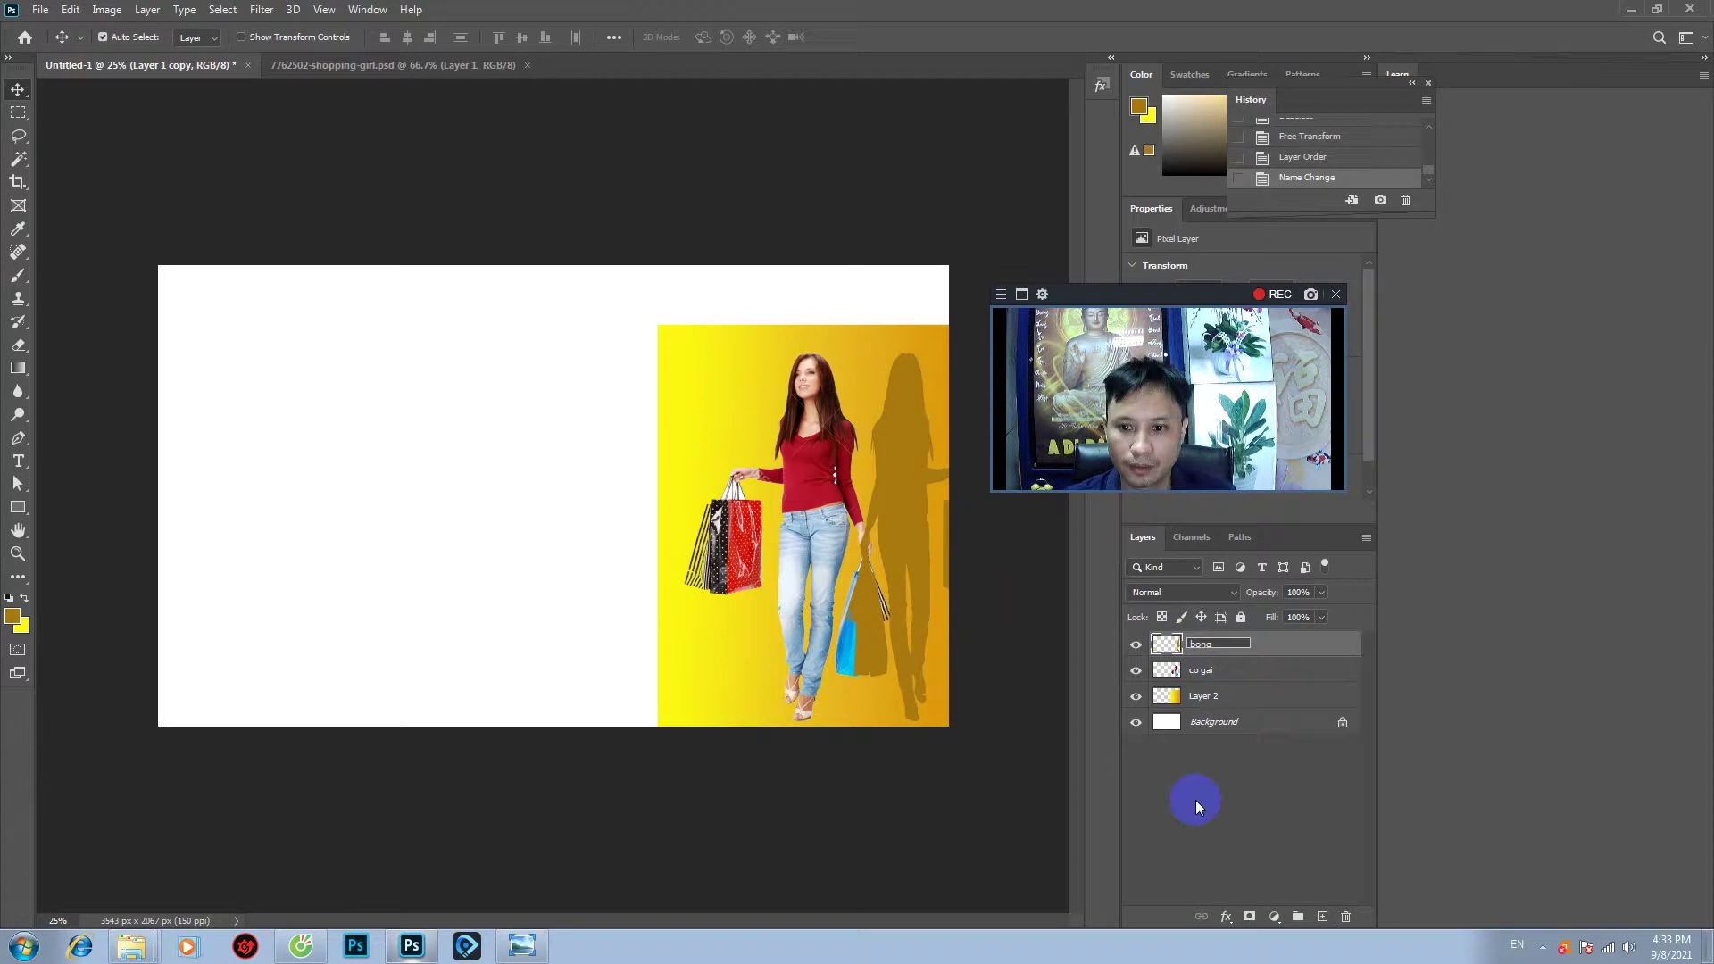
left_click(1197, 800)
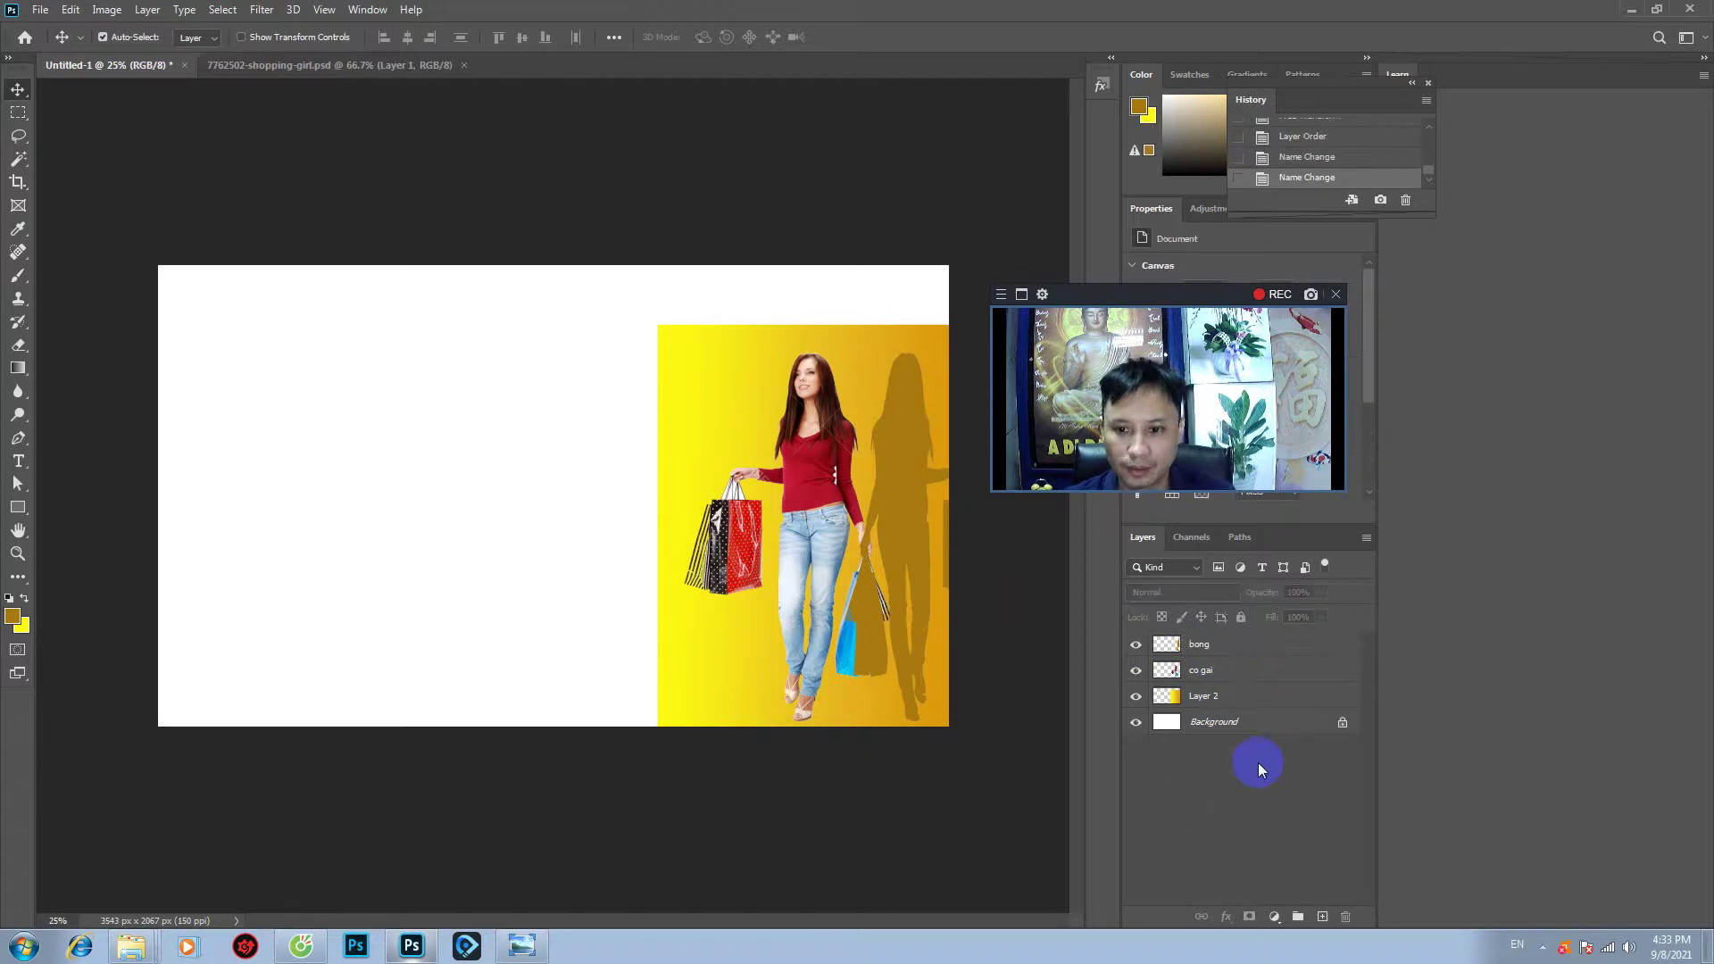
left_click_drag(1198, 652, 1207, 684)
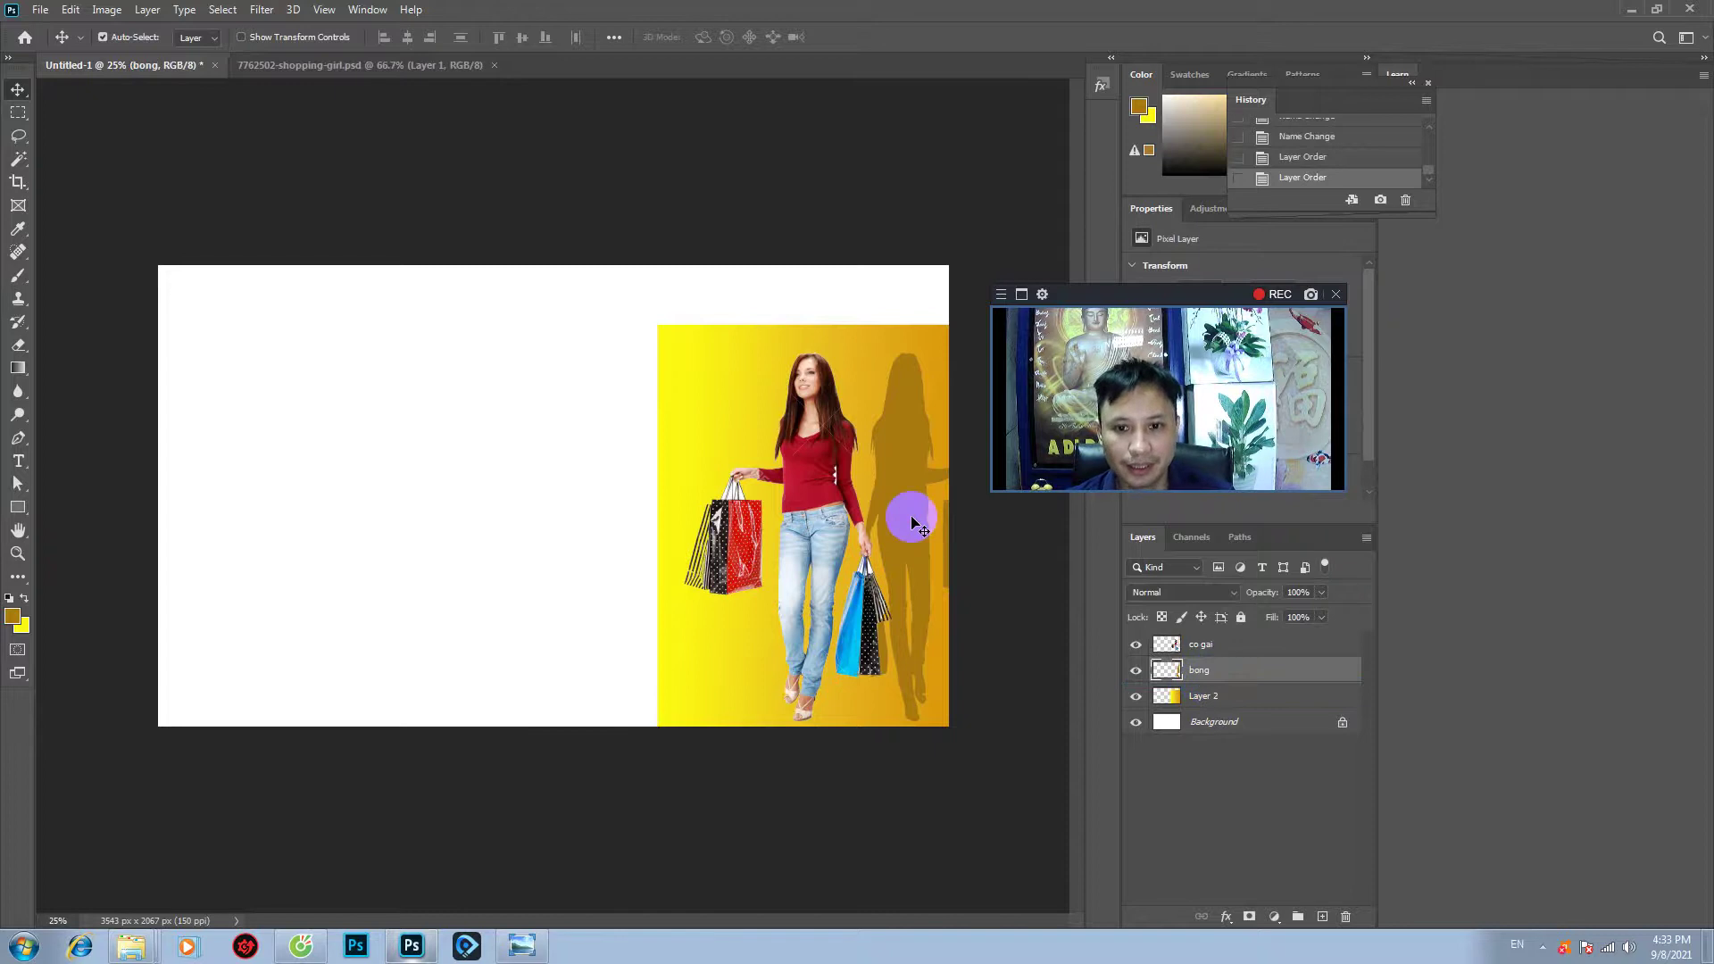
- Apply a Gaussian Blur of about 52 pixels to the girl's bong shadow layer
left_click(262, 9)
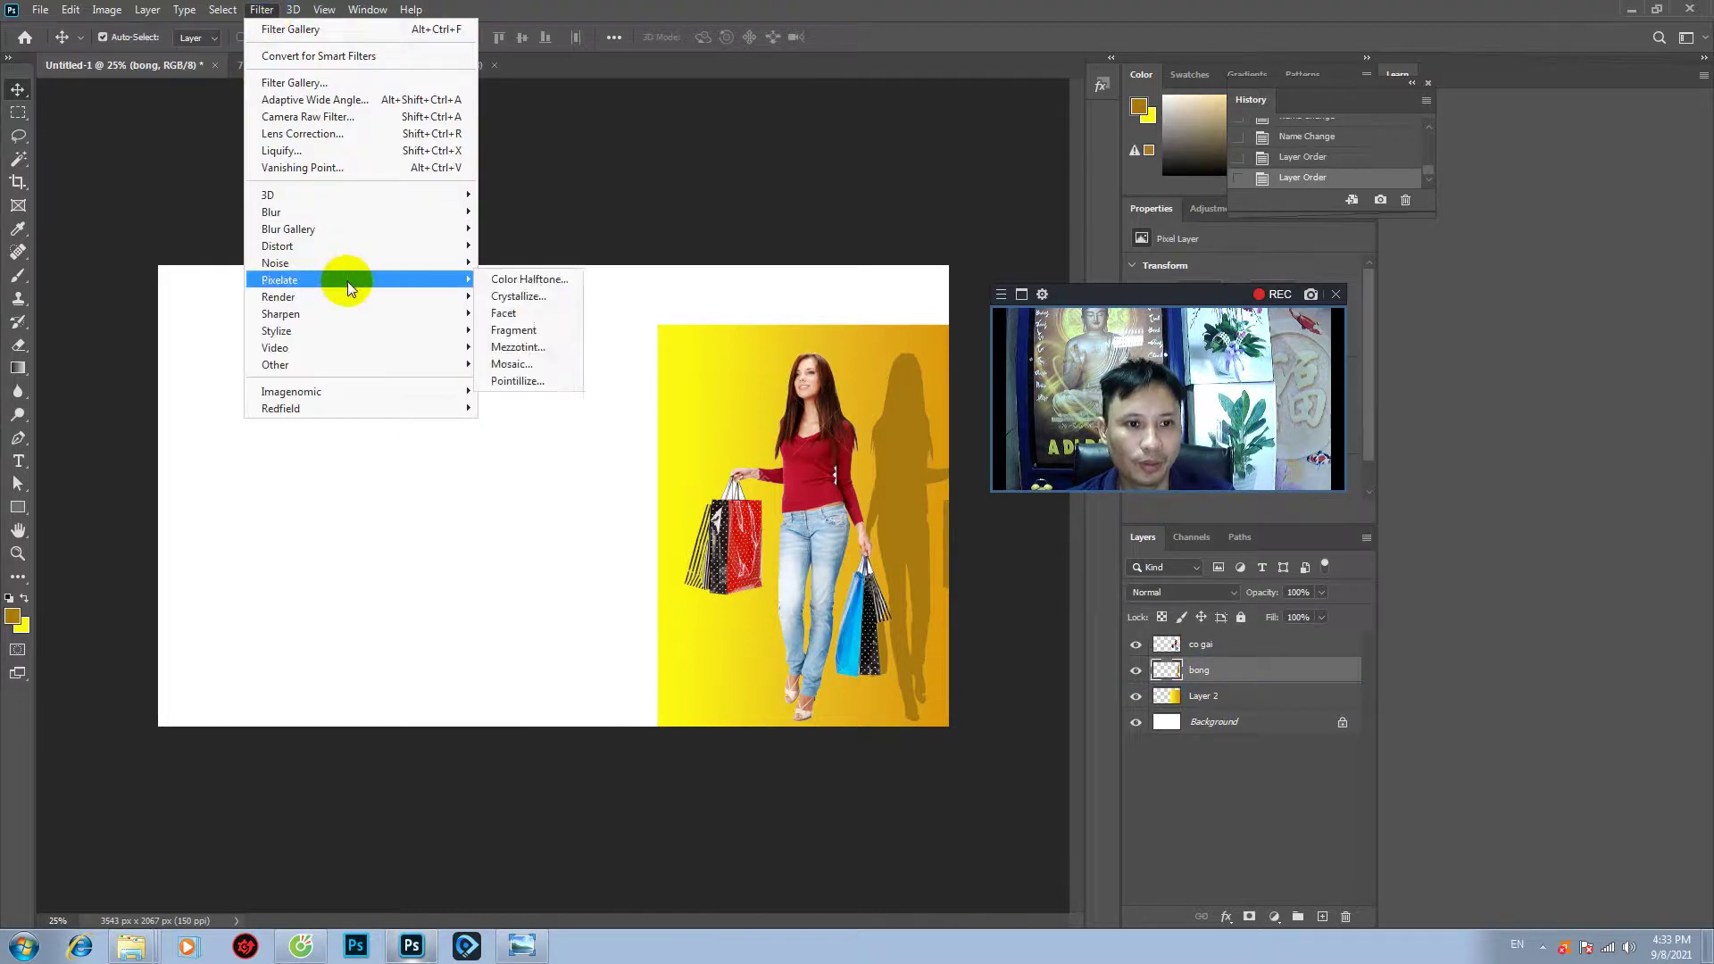
mouse_move(272, 212)
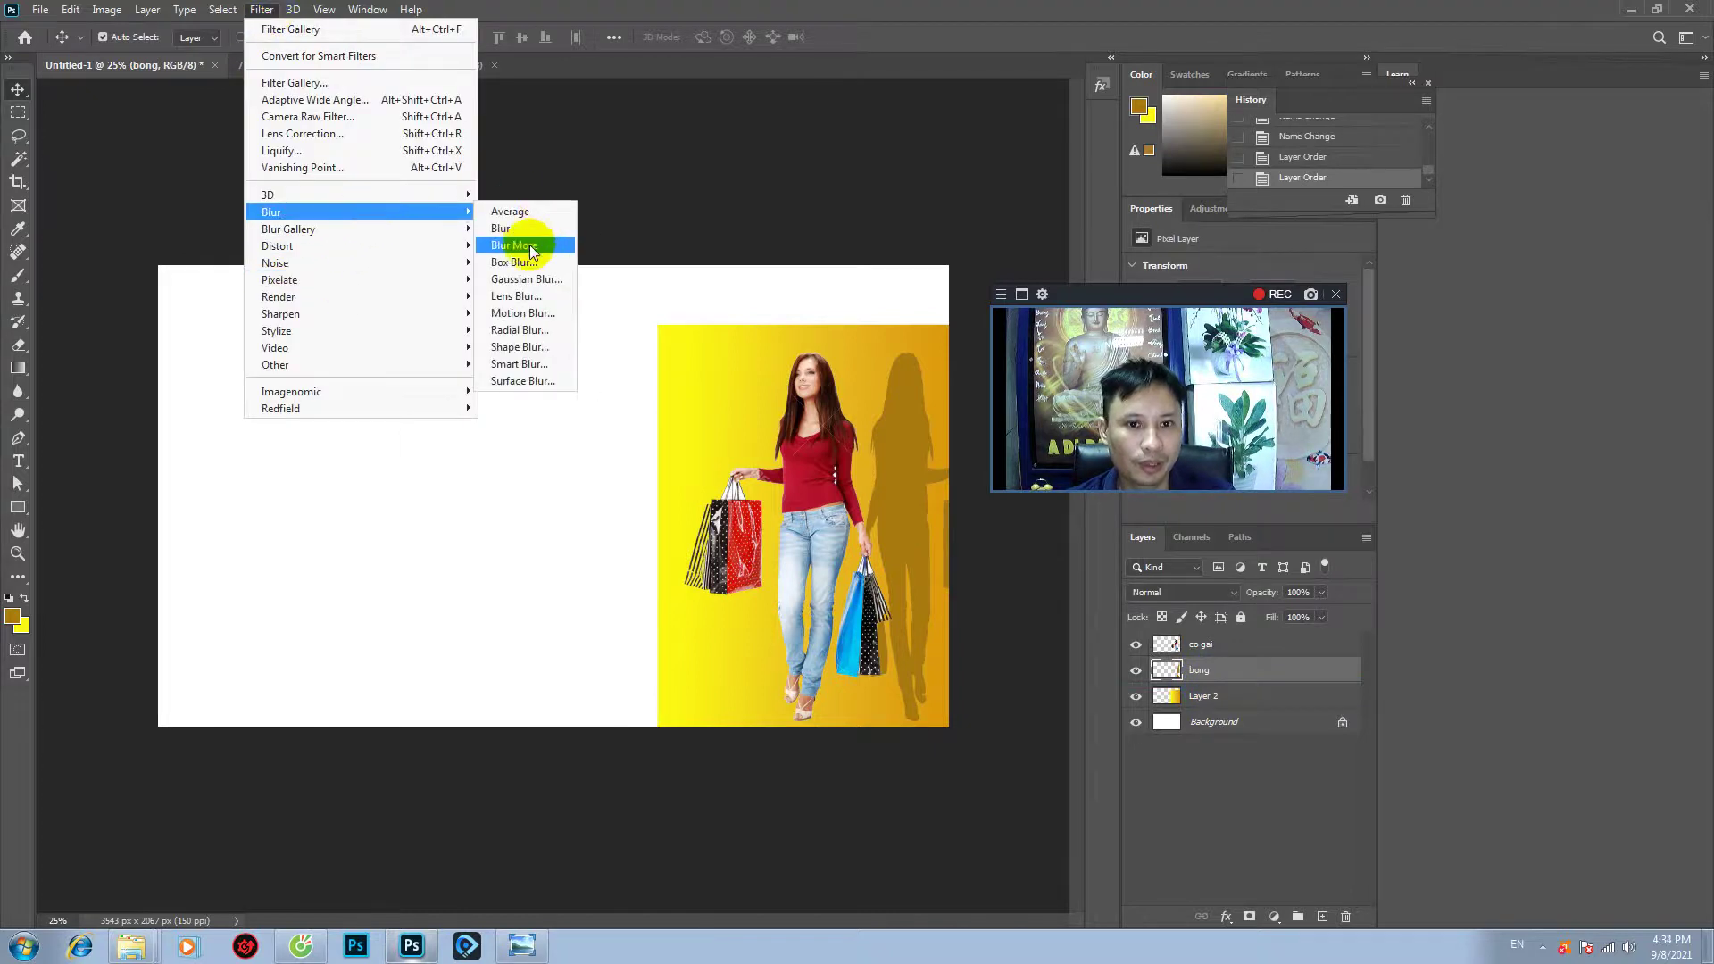
left_click(526, 280)
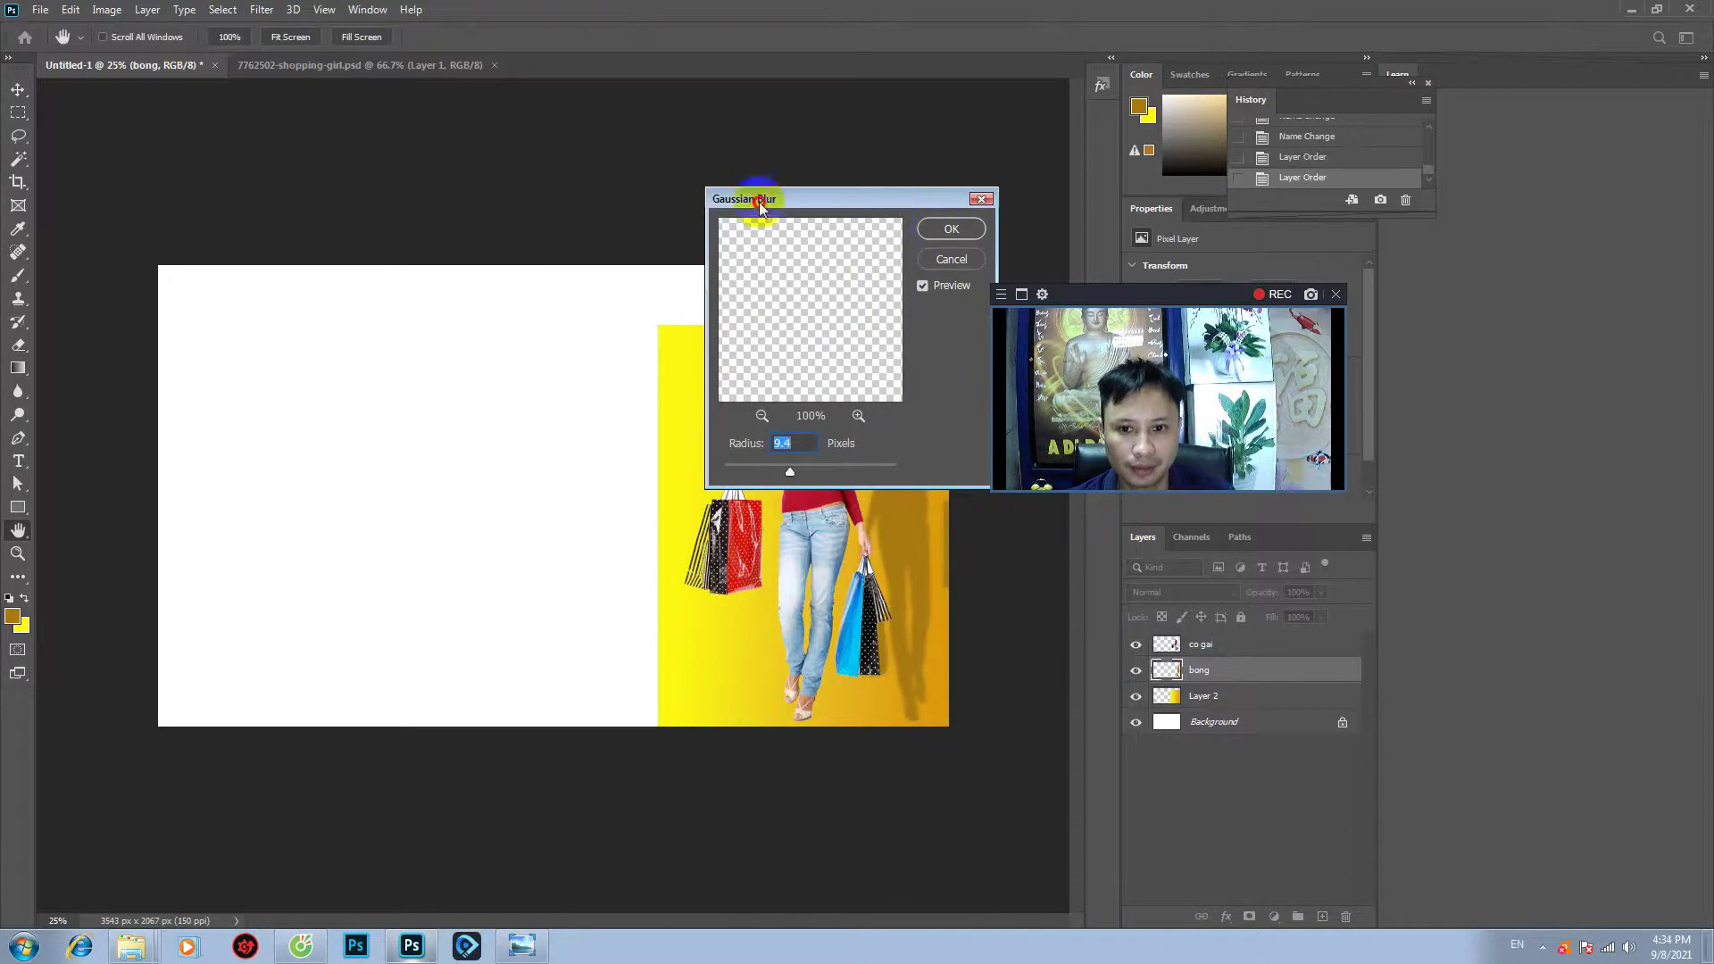
left_click_drag(759, 205, 385, 211)
mouse_move(414, 471)
left_mouse_down()
mouse_move(464, 483)
mouse_move(444, 496)
left_mouse_up()
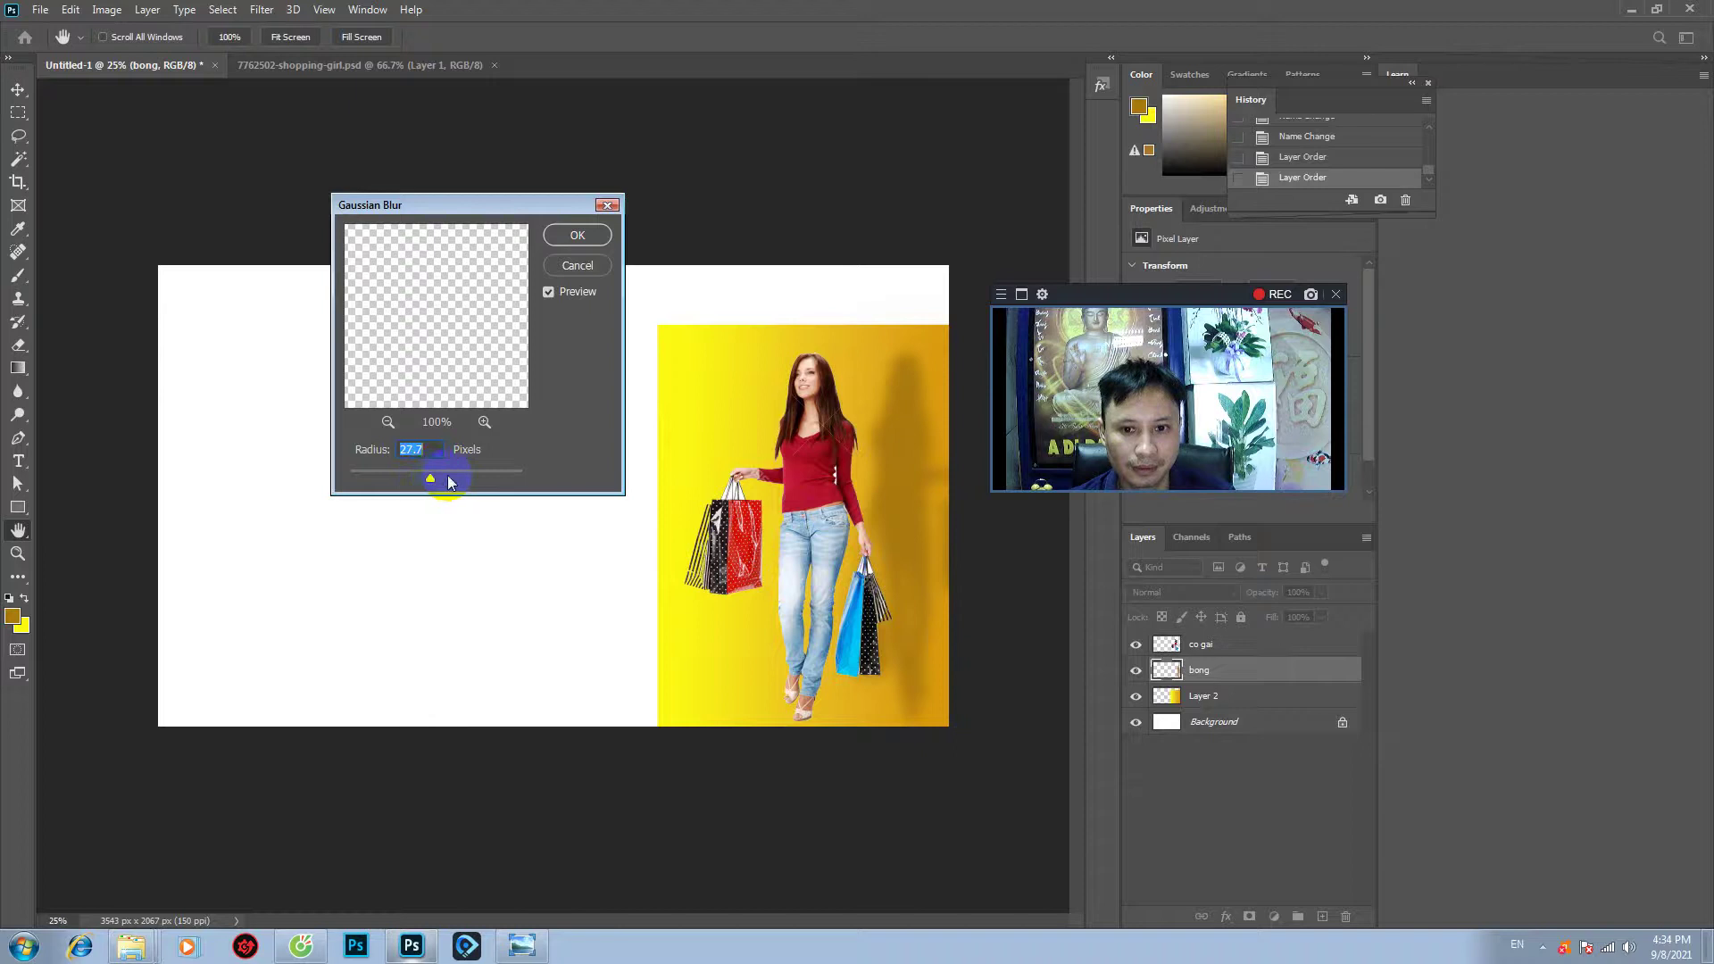
left_click_drag(449, 482, 453, 470)
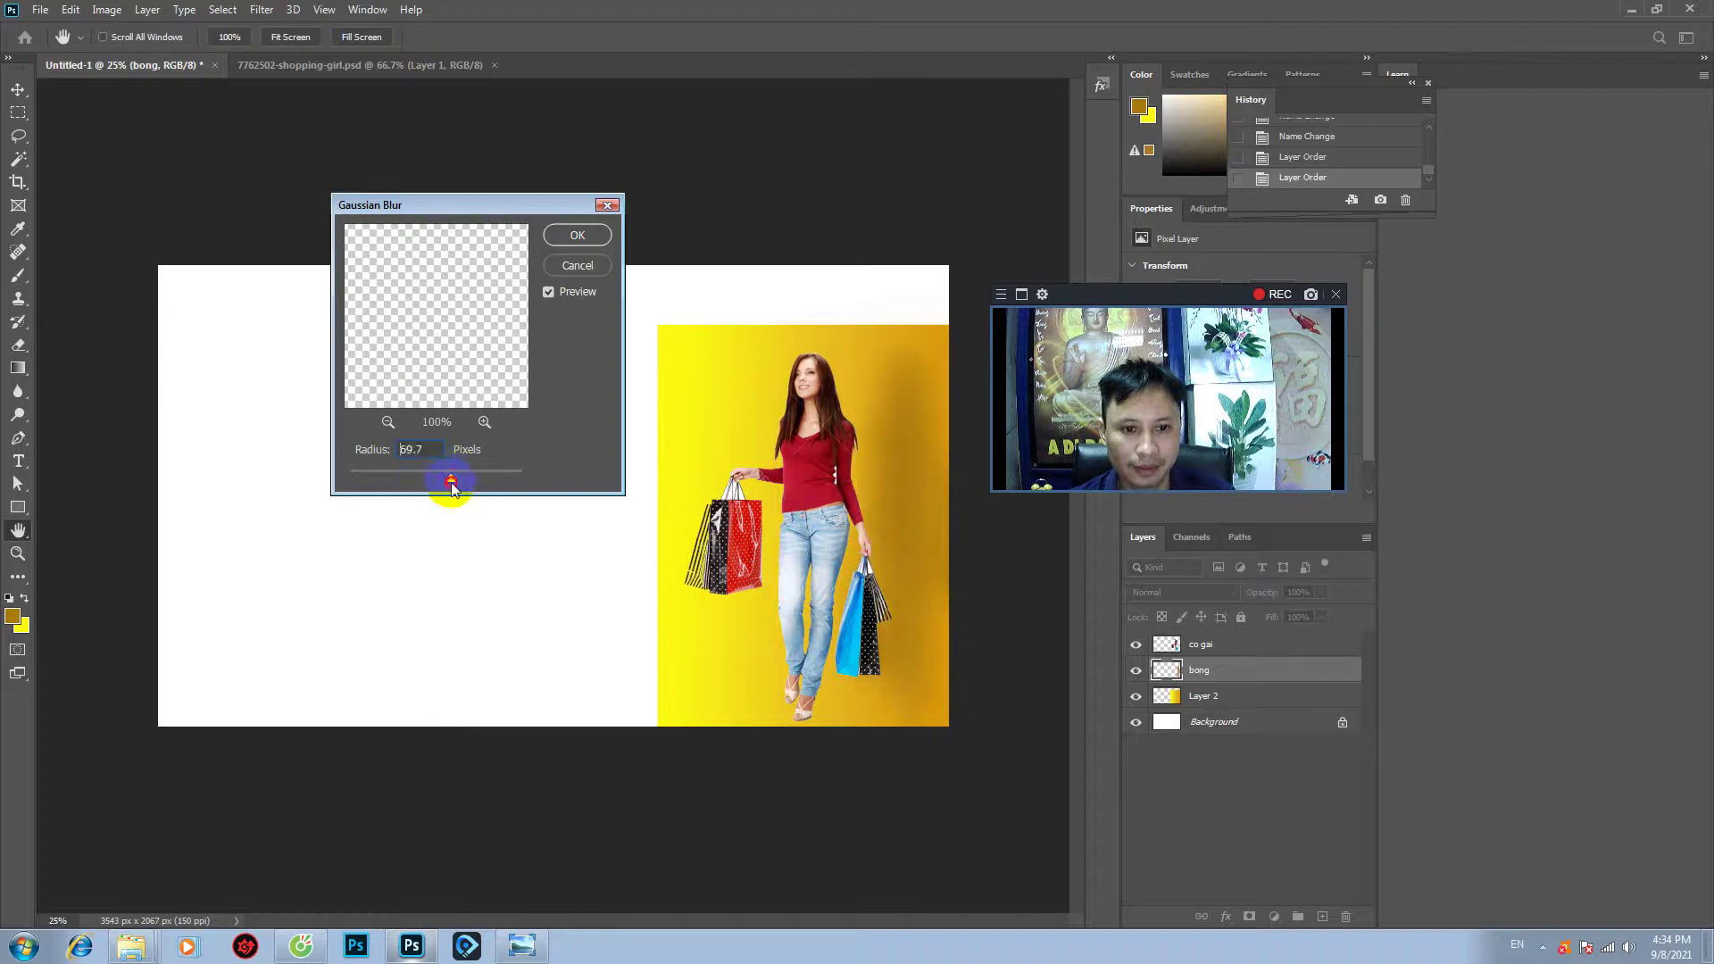
left_click(577, 236)
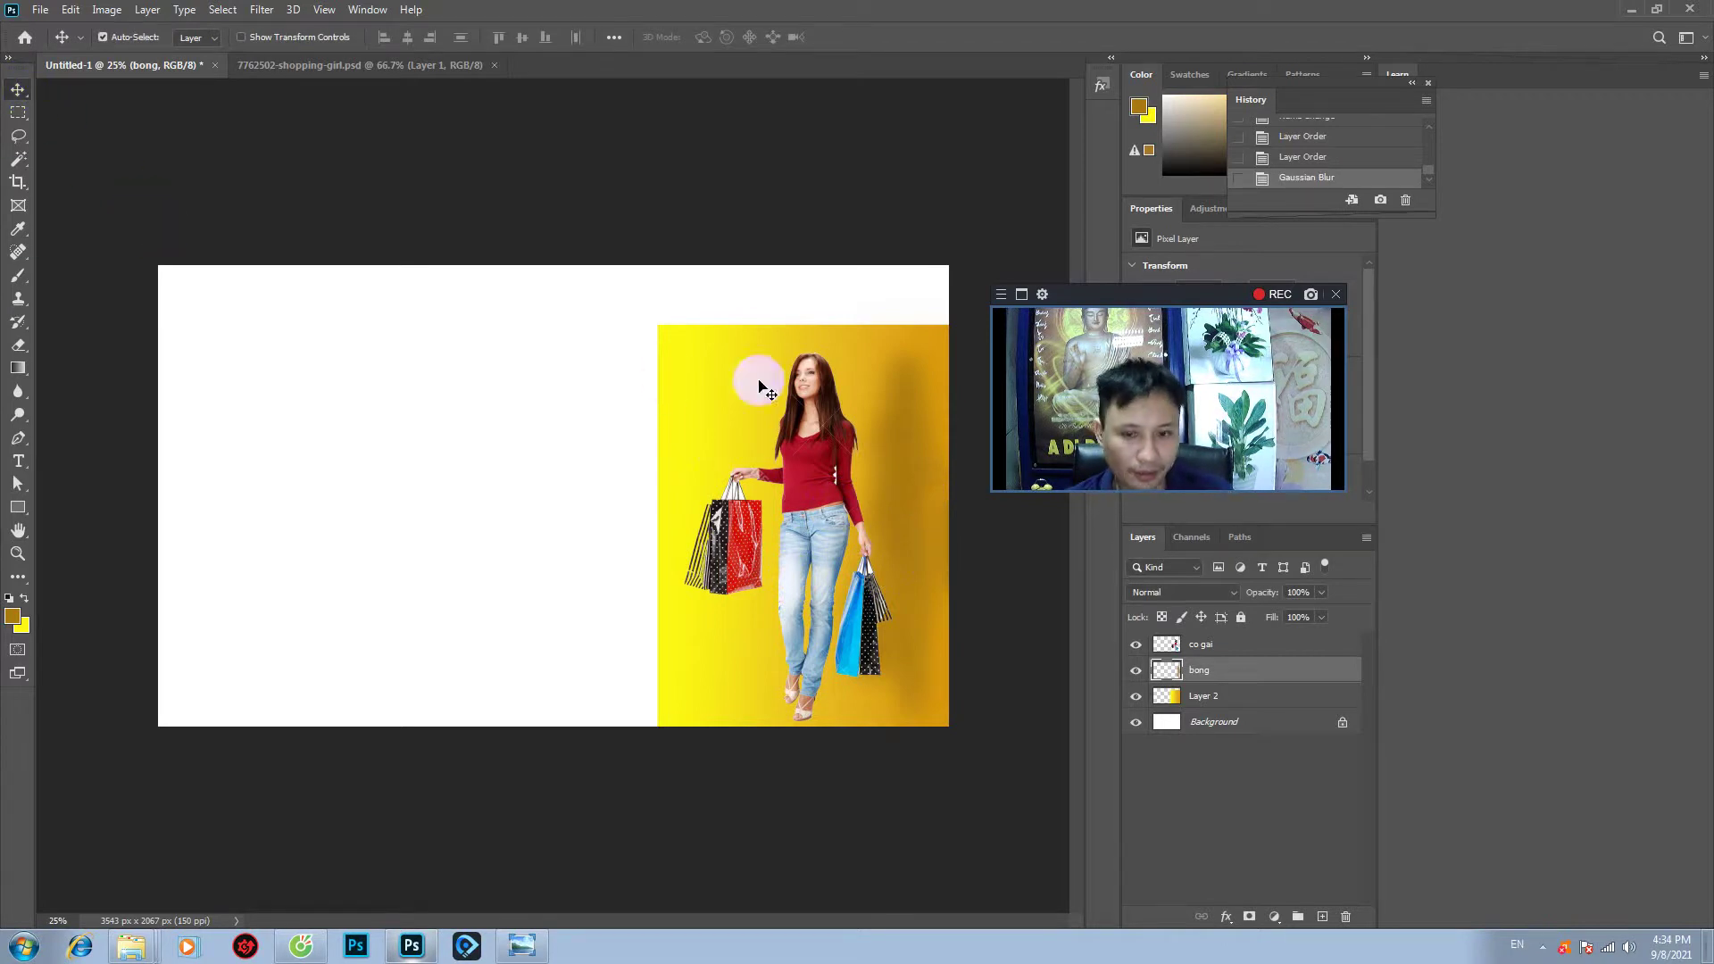
- Draw a tall rectangular selection around the girl in the banner's top-right corner
left_click(1206, 723)
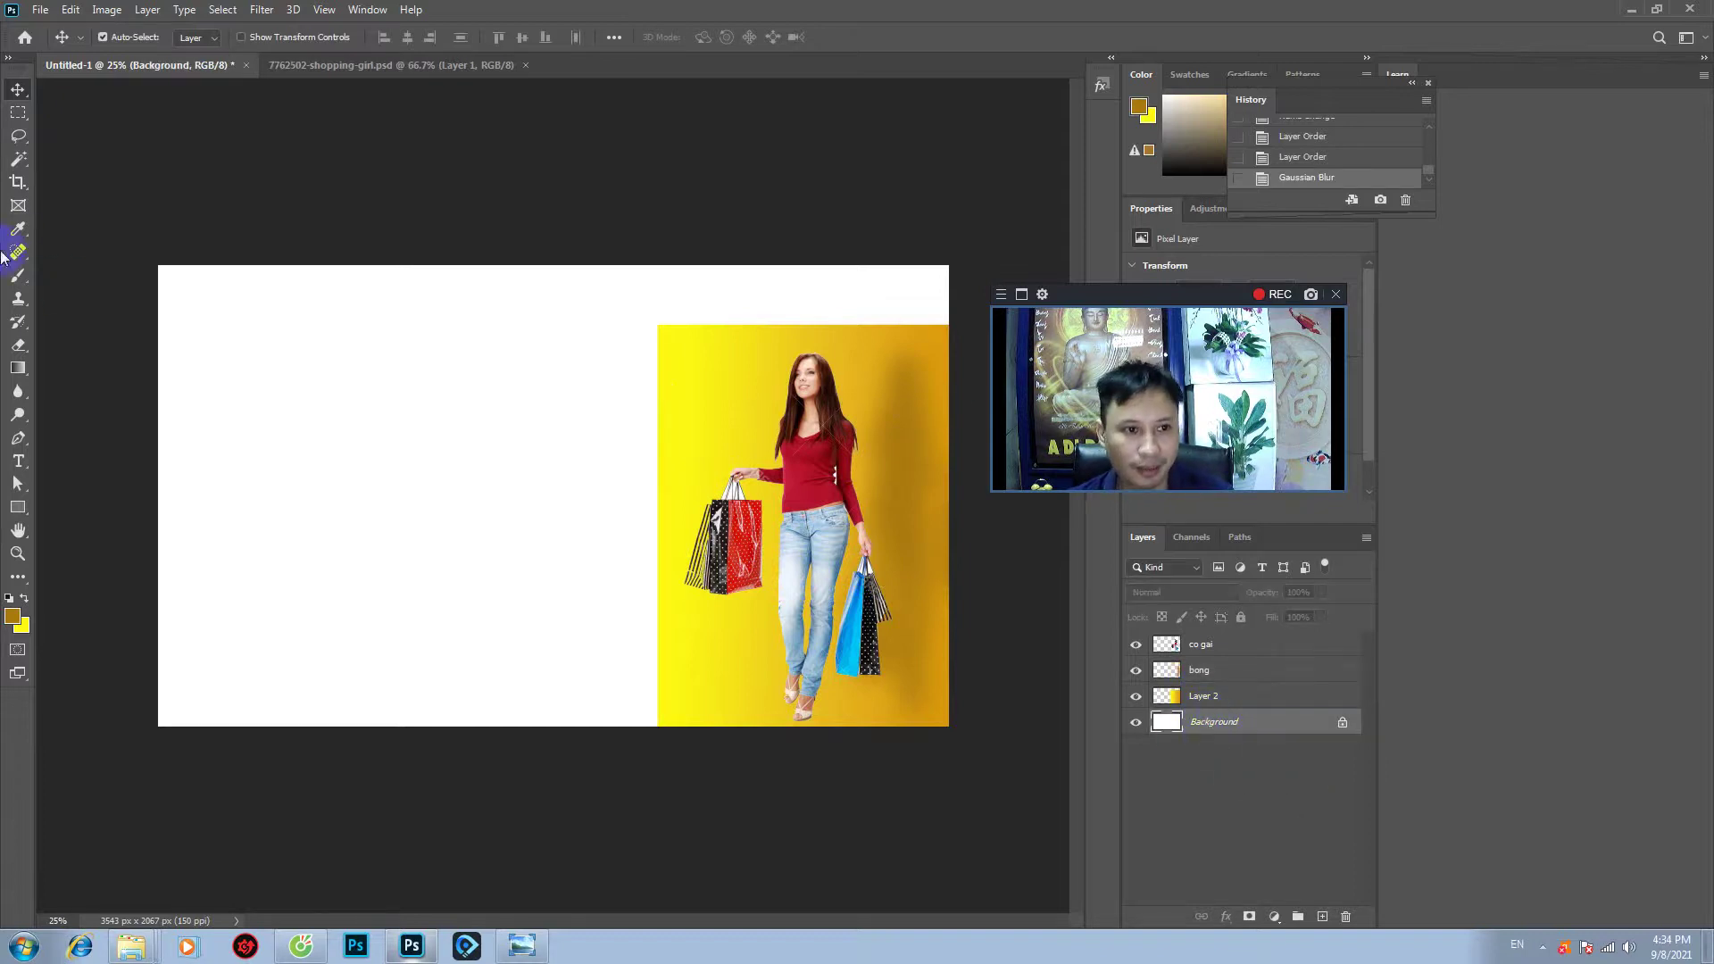
left_click(18, 113)
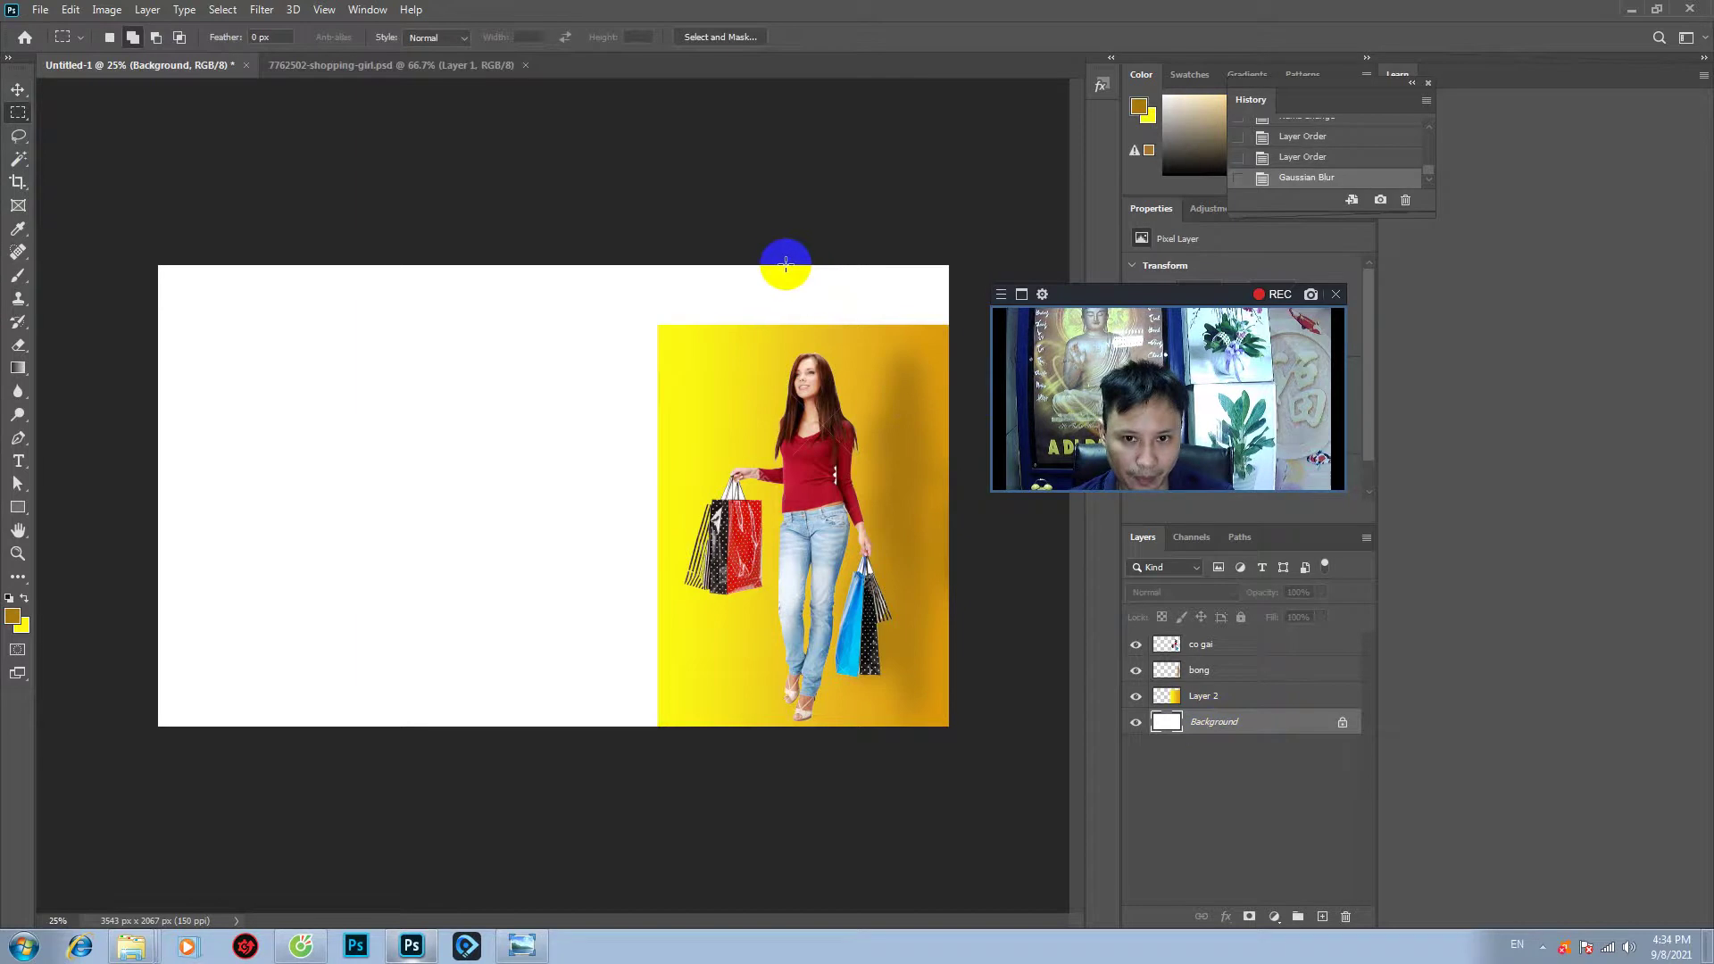
left_click_drag(786, 263, 914, 669)
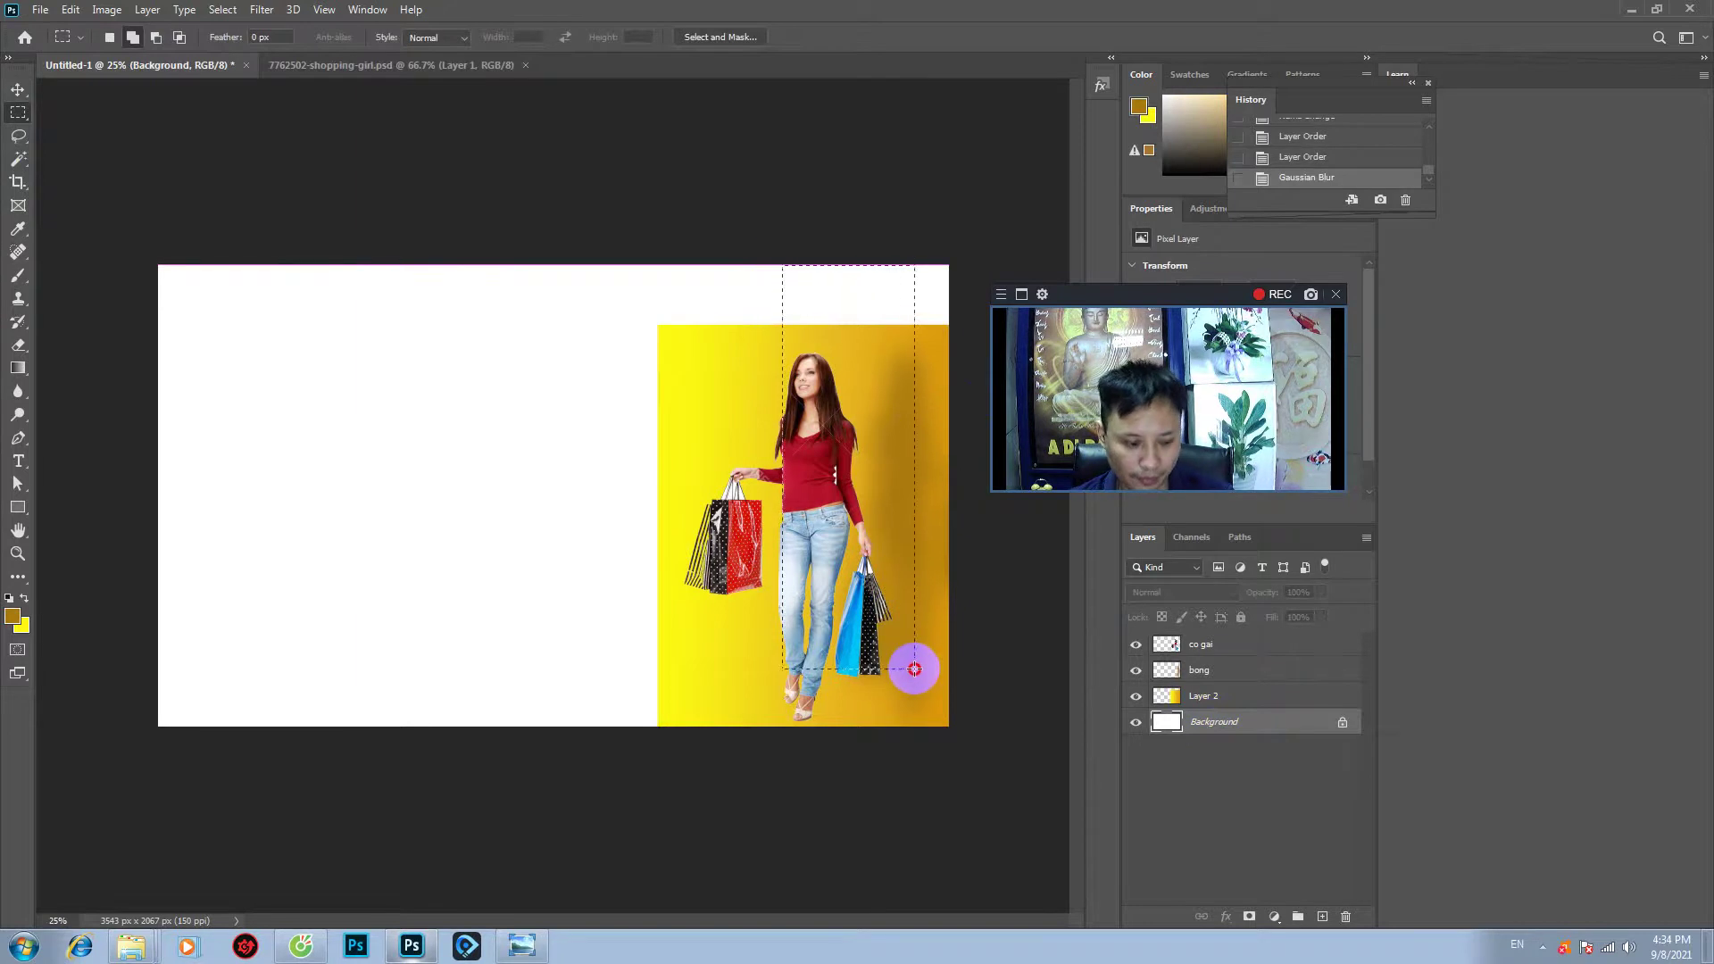
left_click_drag(914, 669, 942, 676)
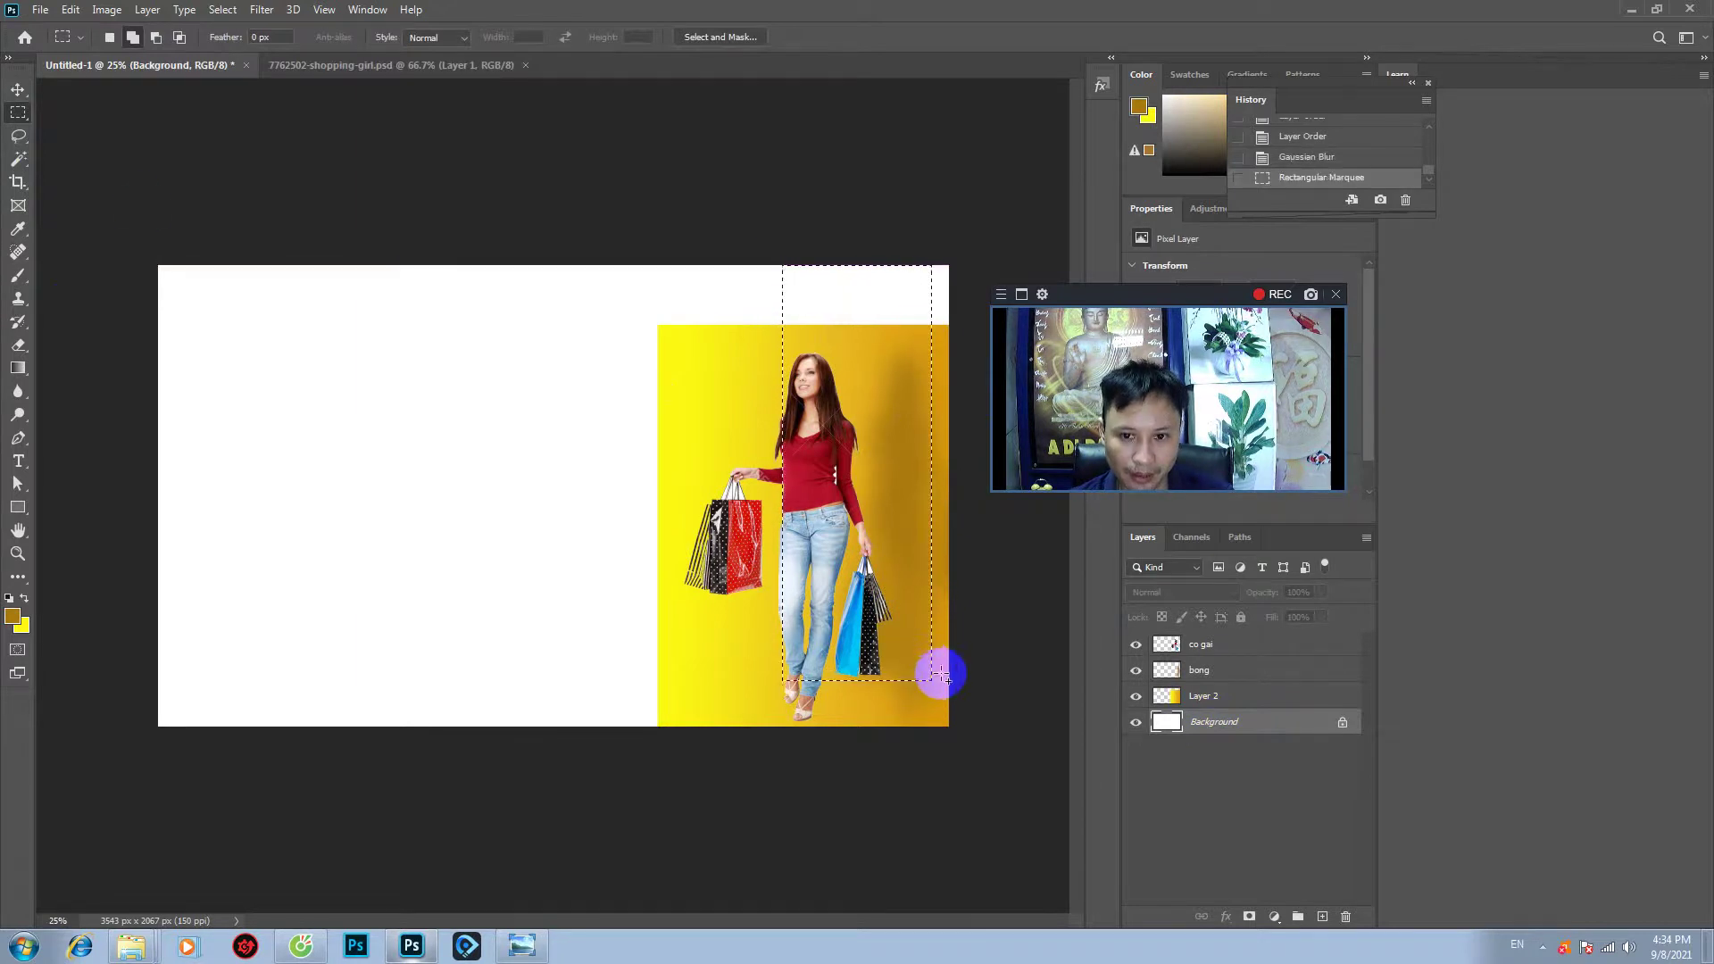
left_click(17, 89)
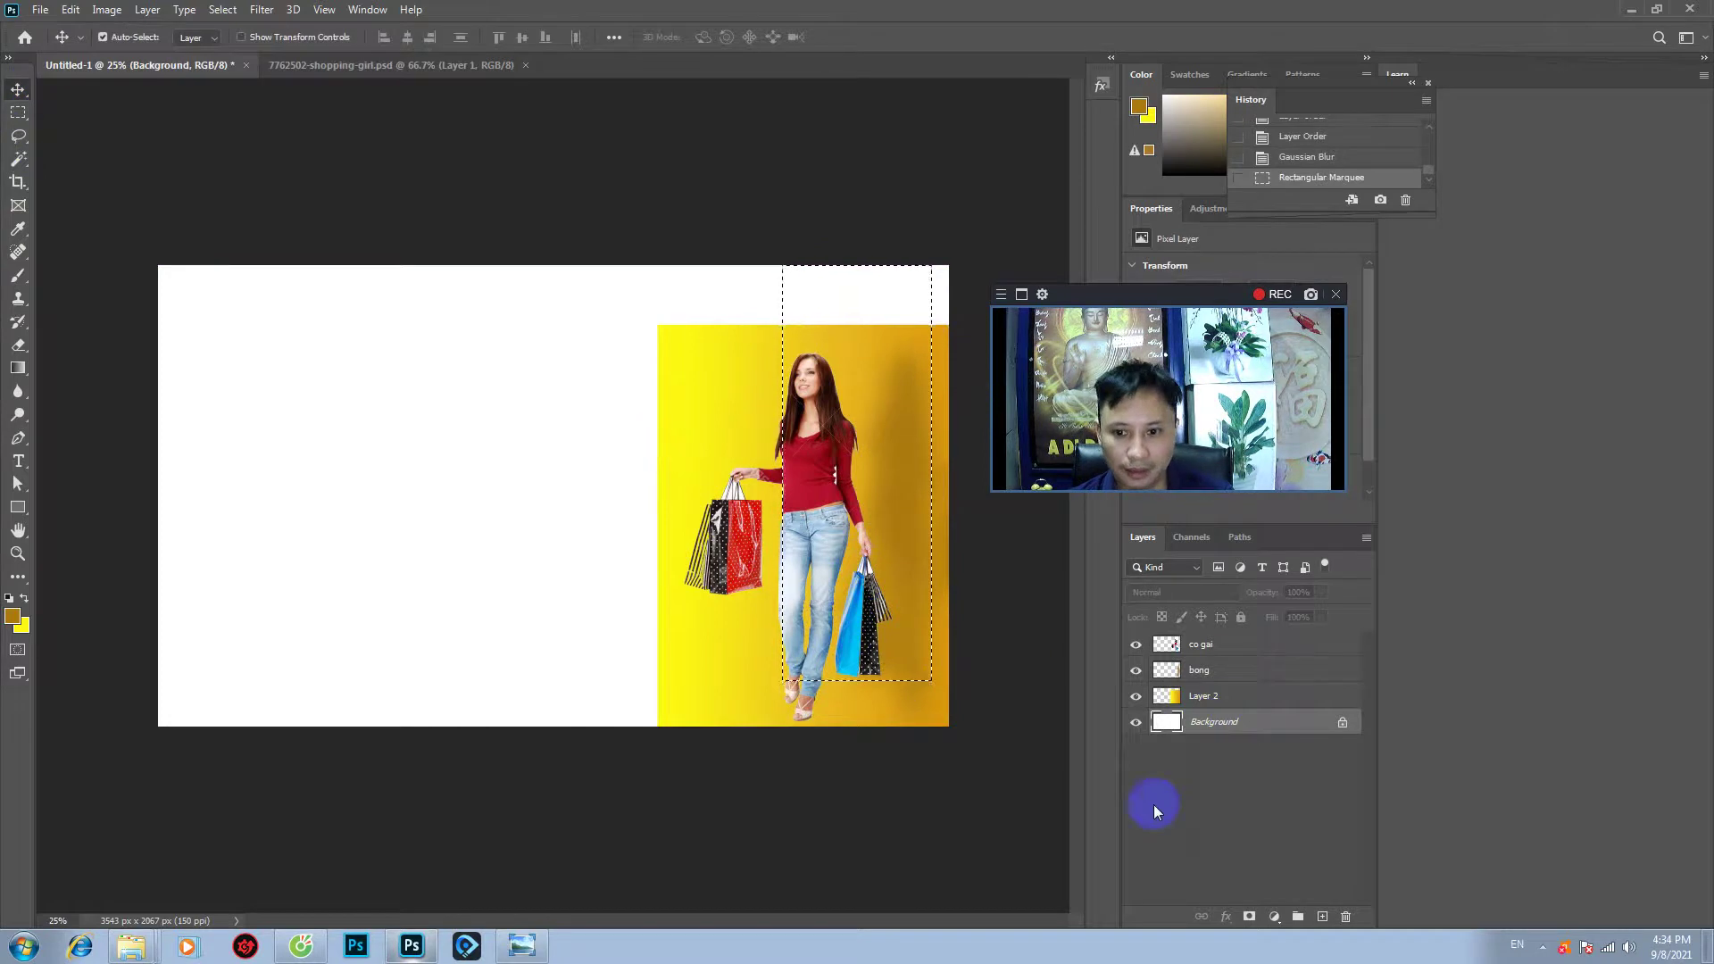
- Fill the selection with magenta on a new empty layer
left_click(1323, 917)
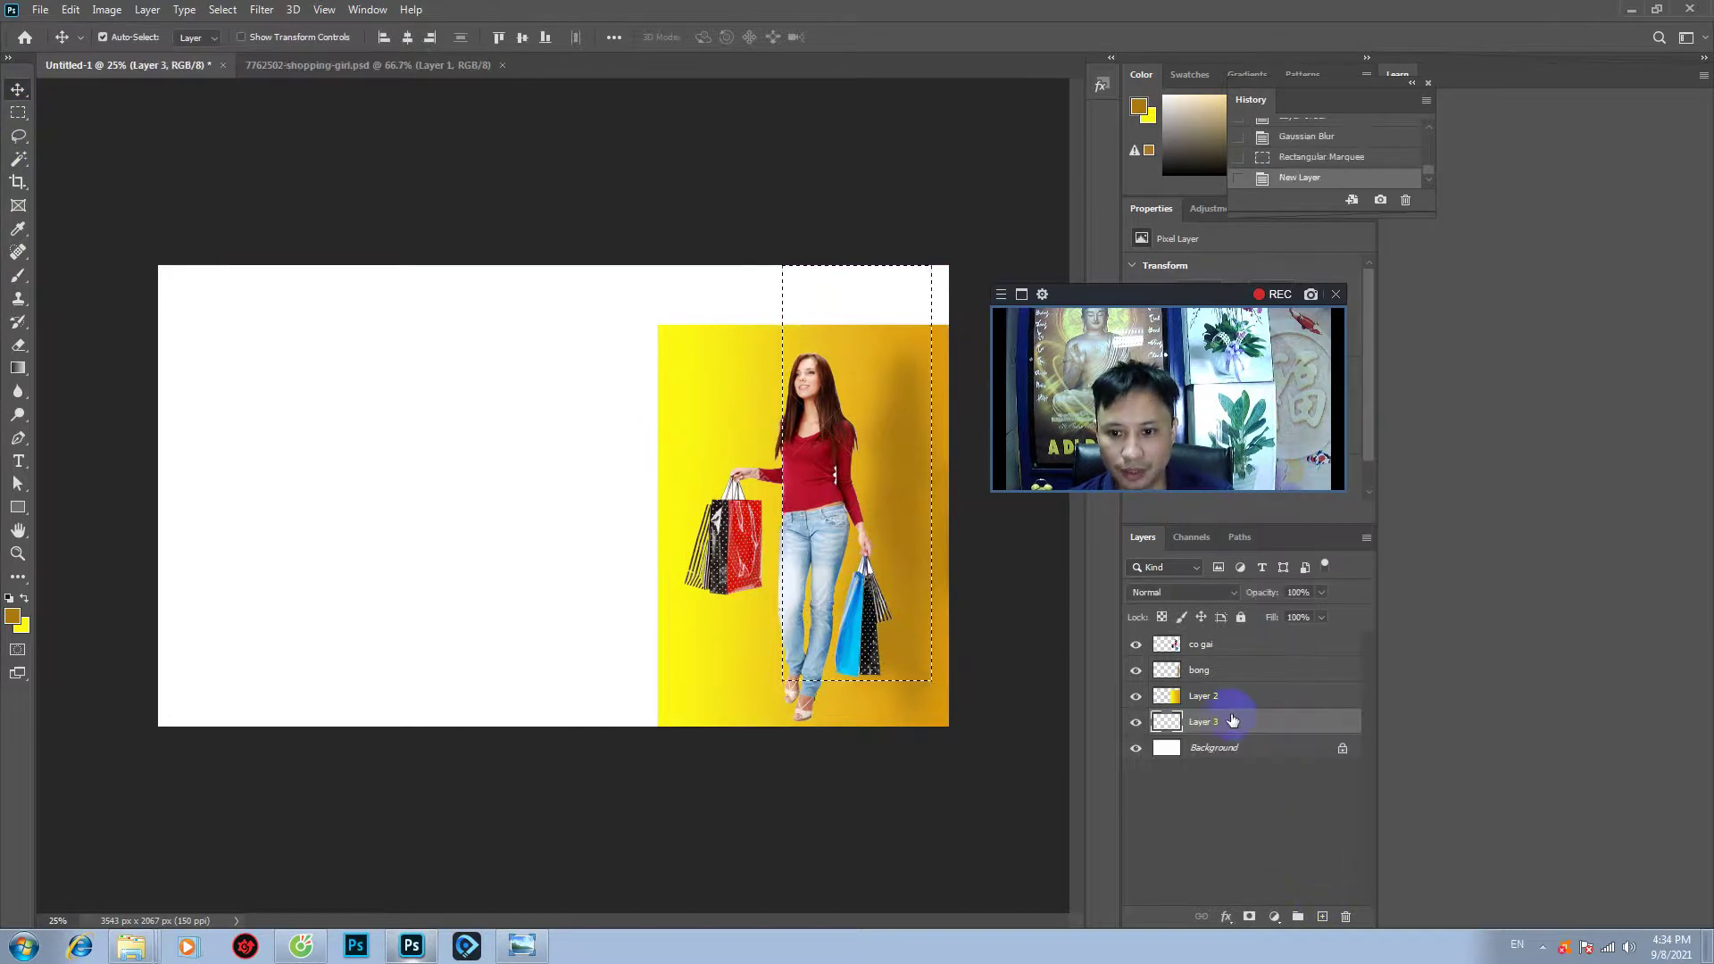
left_click(12, 616)
left_click(494, 431)
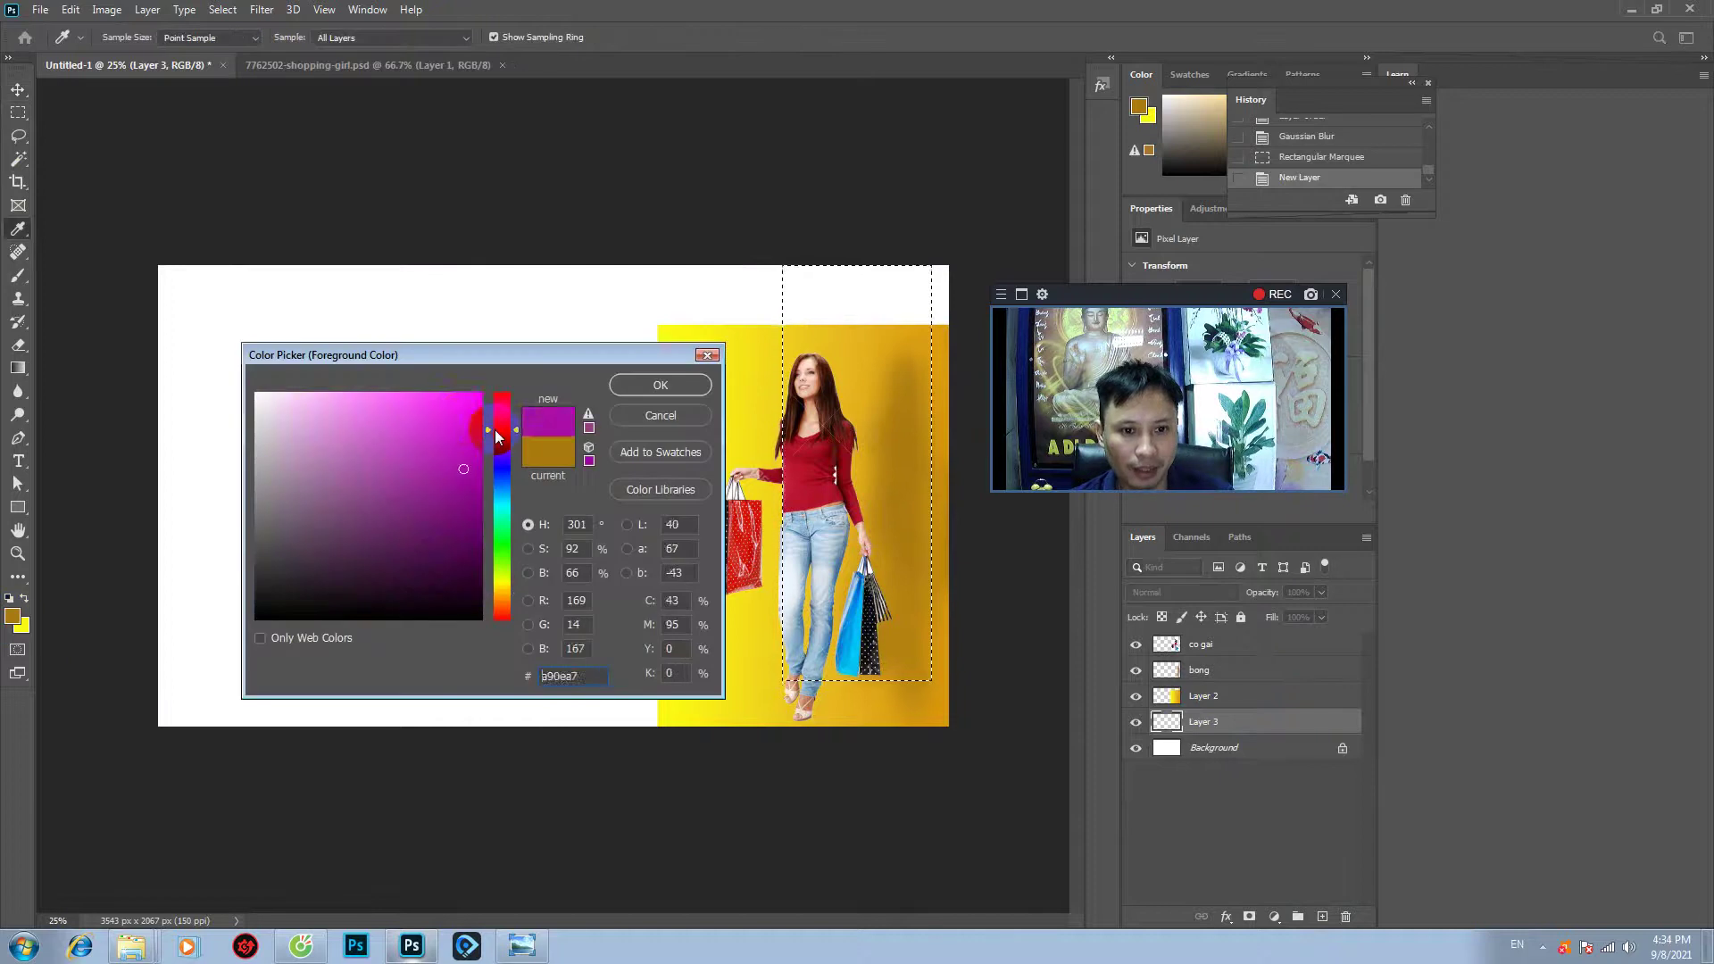
left_click(661, 384)
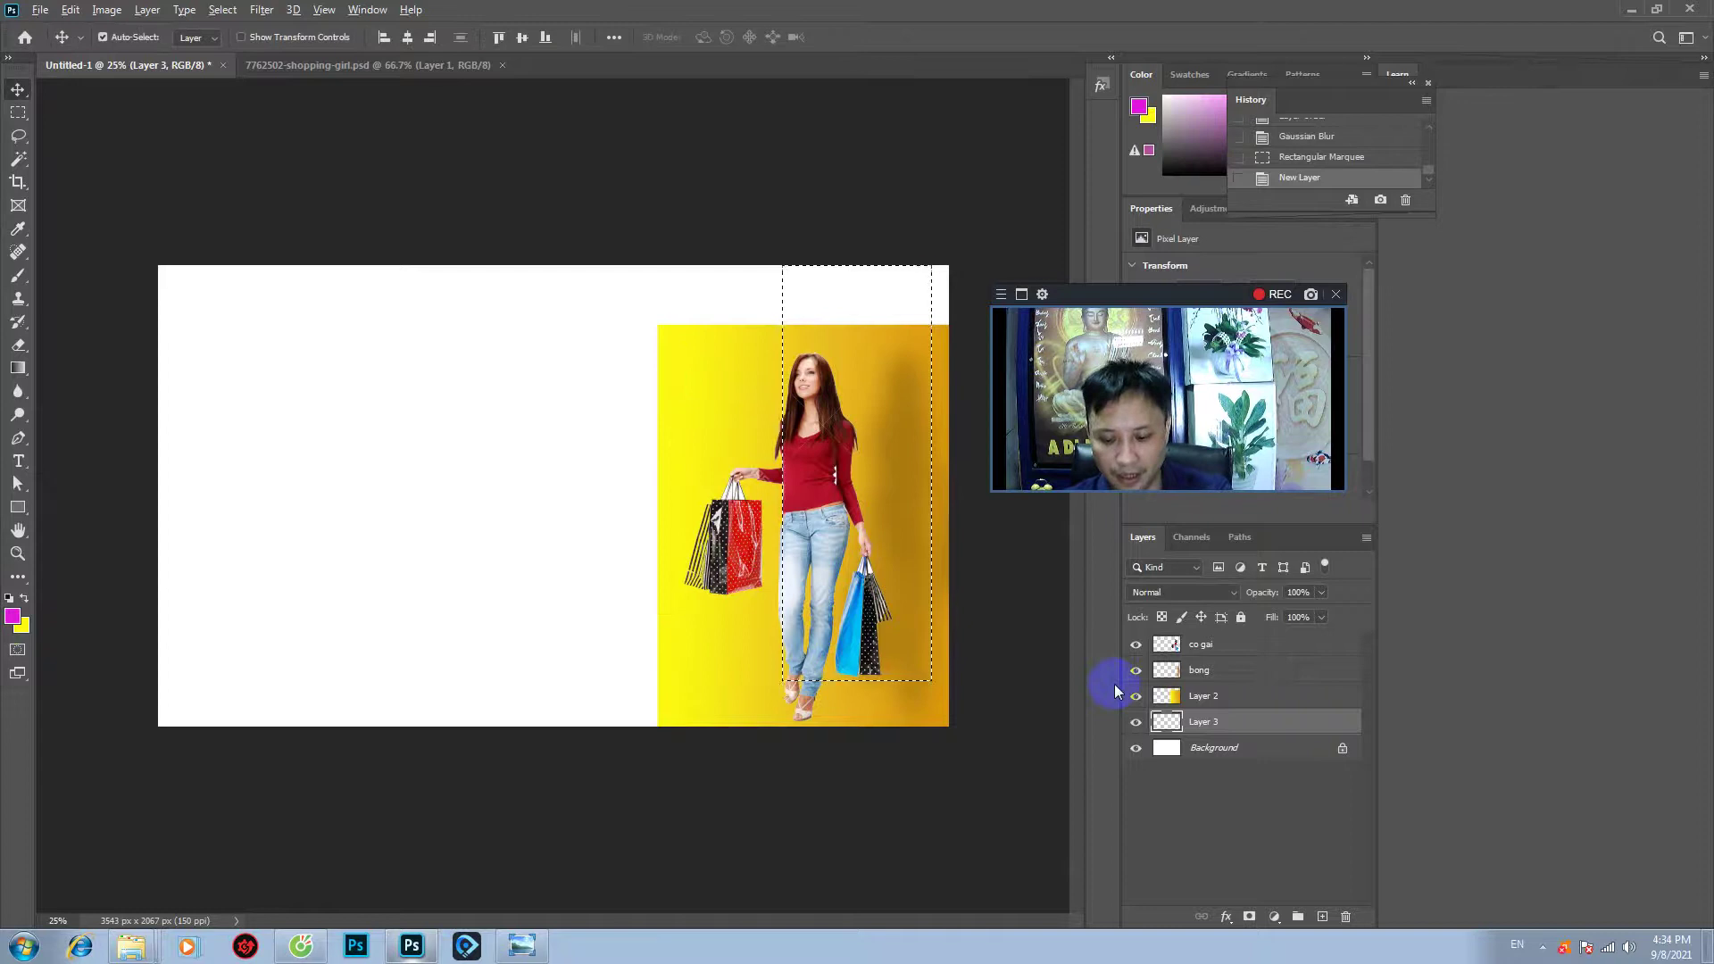
key("alt+BackSpace")
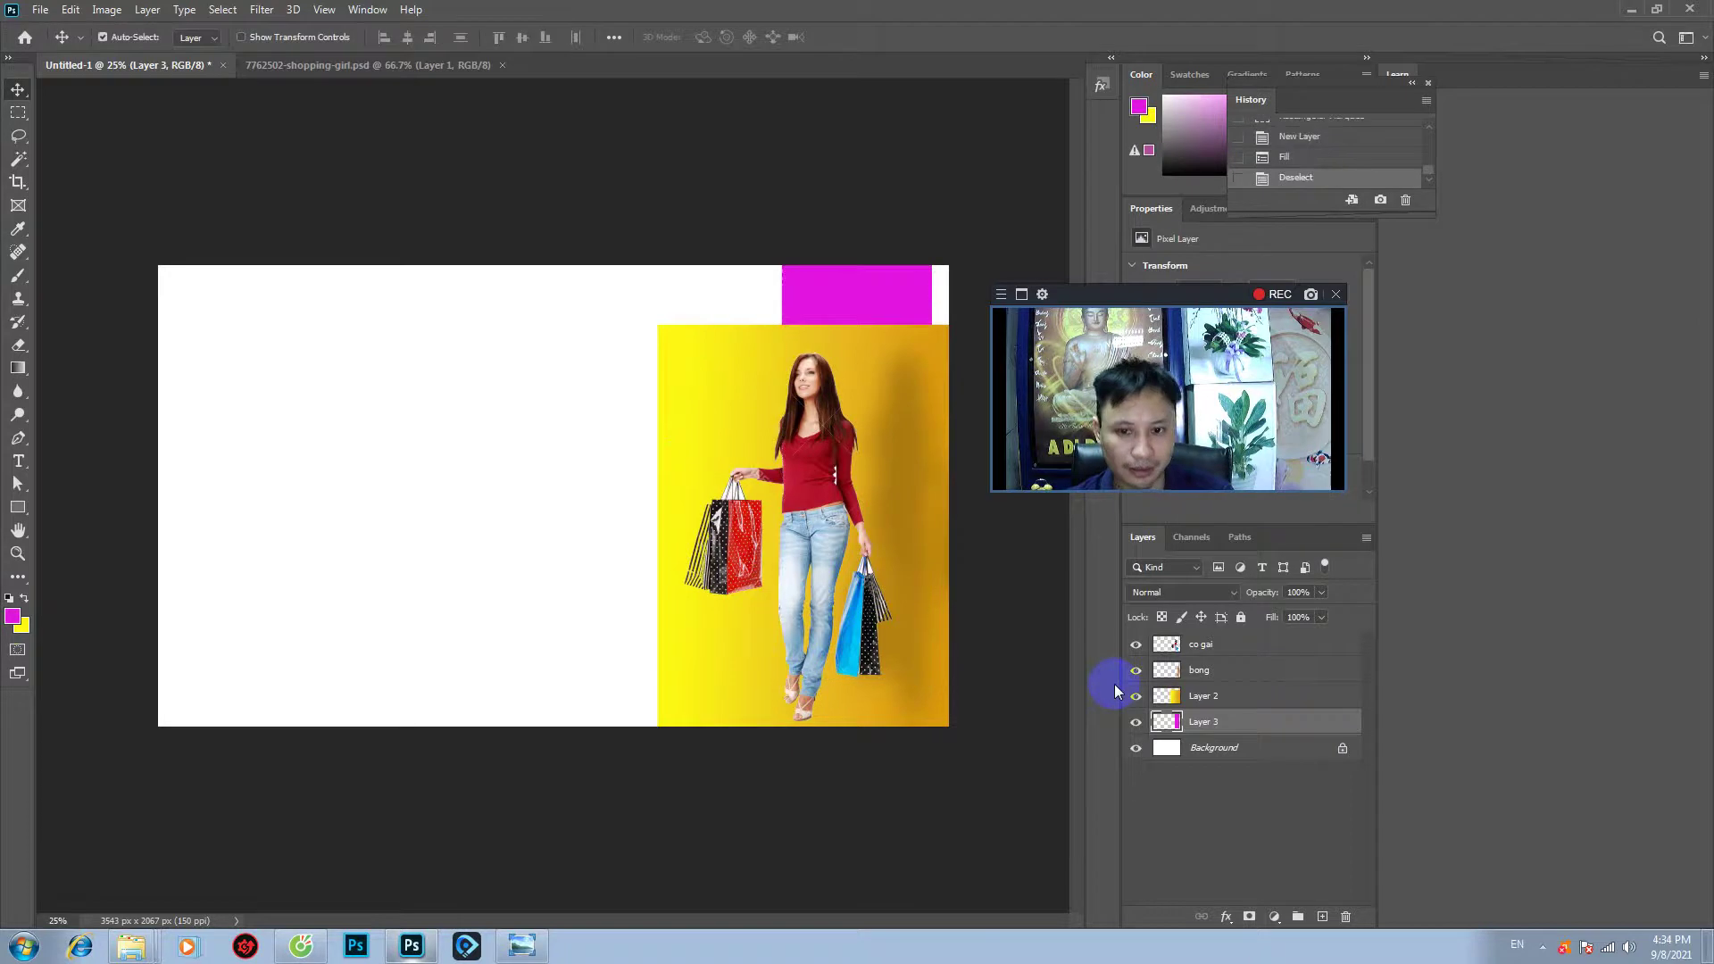
- Deselect, then group the girl, bong and Layer 2 layers into a group named 'co gai'
key("ctrl+d")
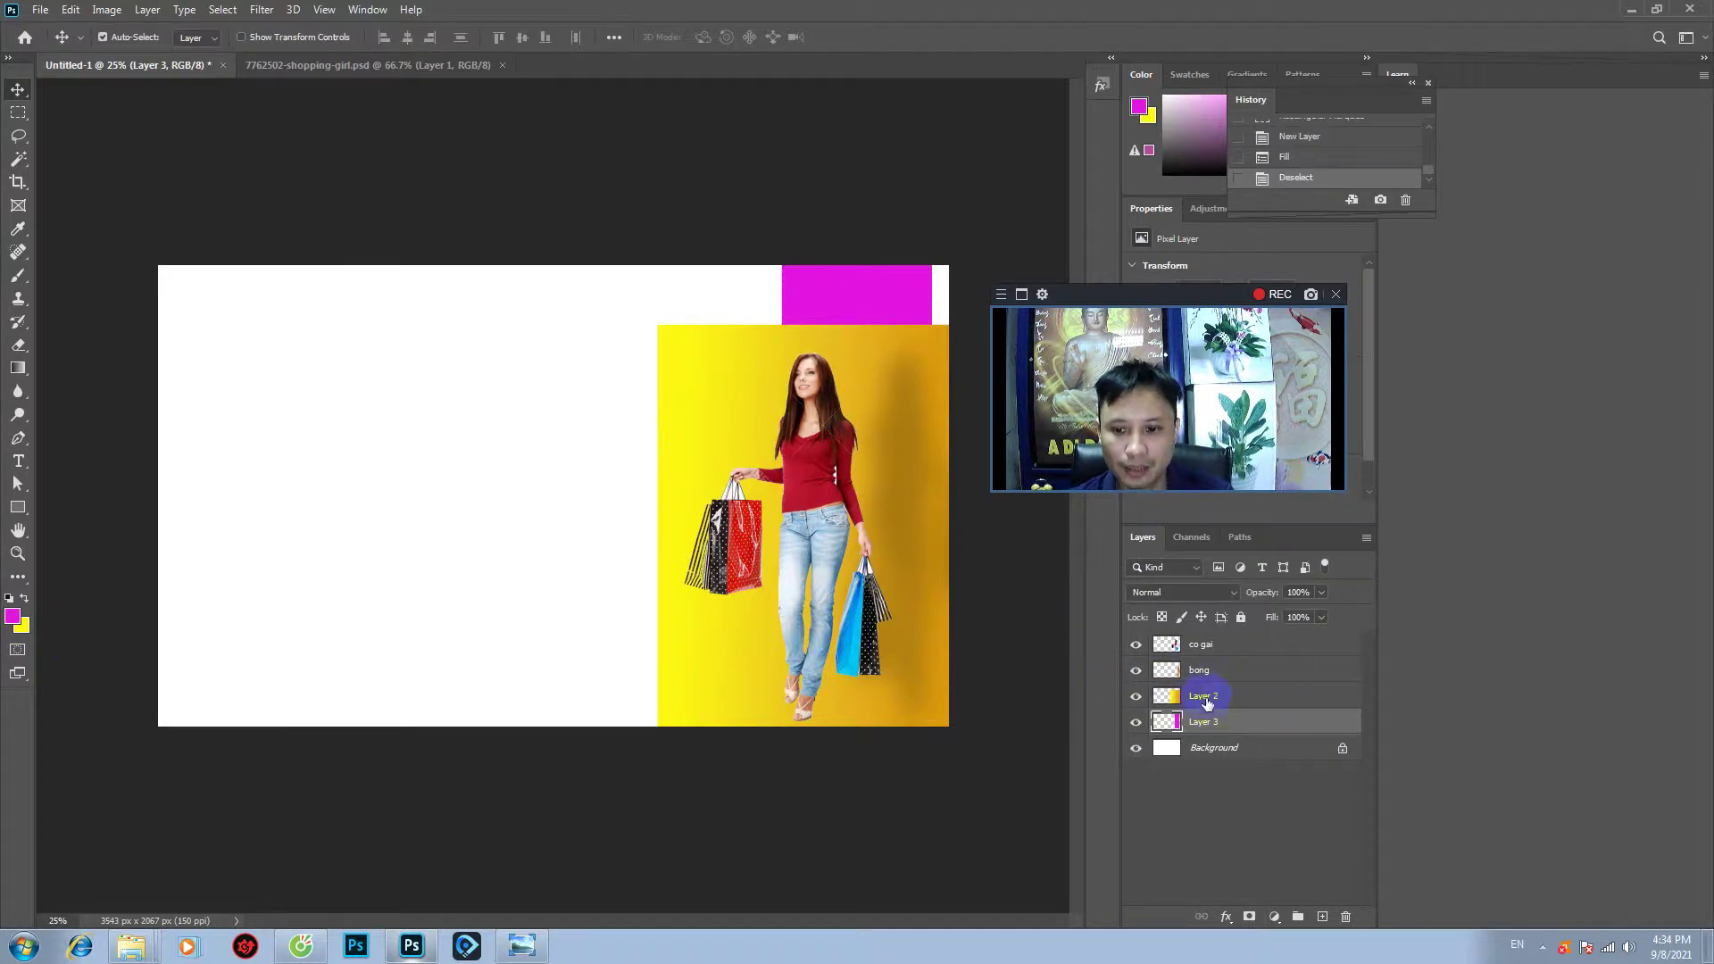
left_click(1199, 639)
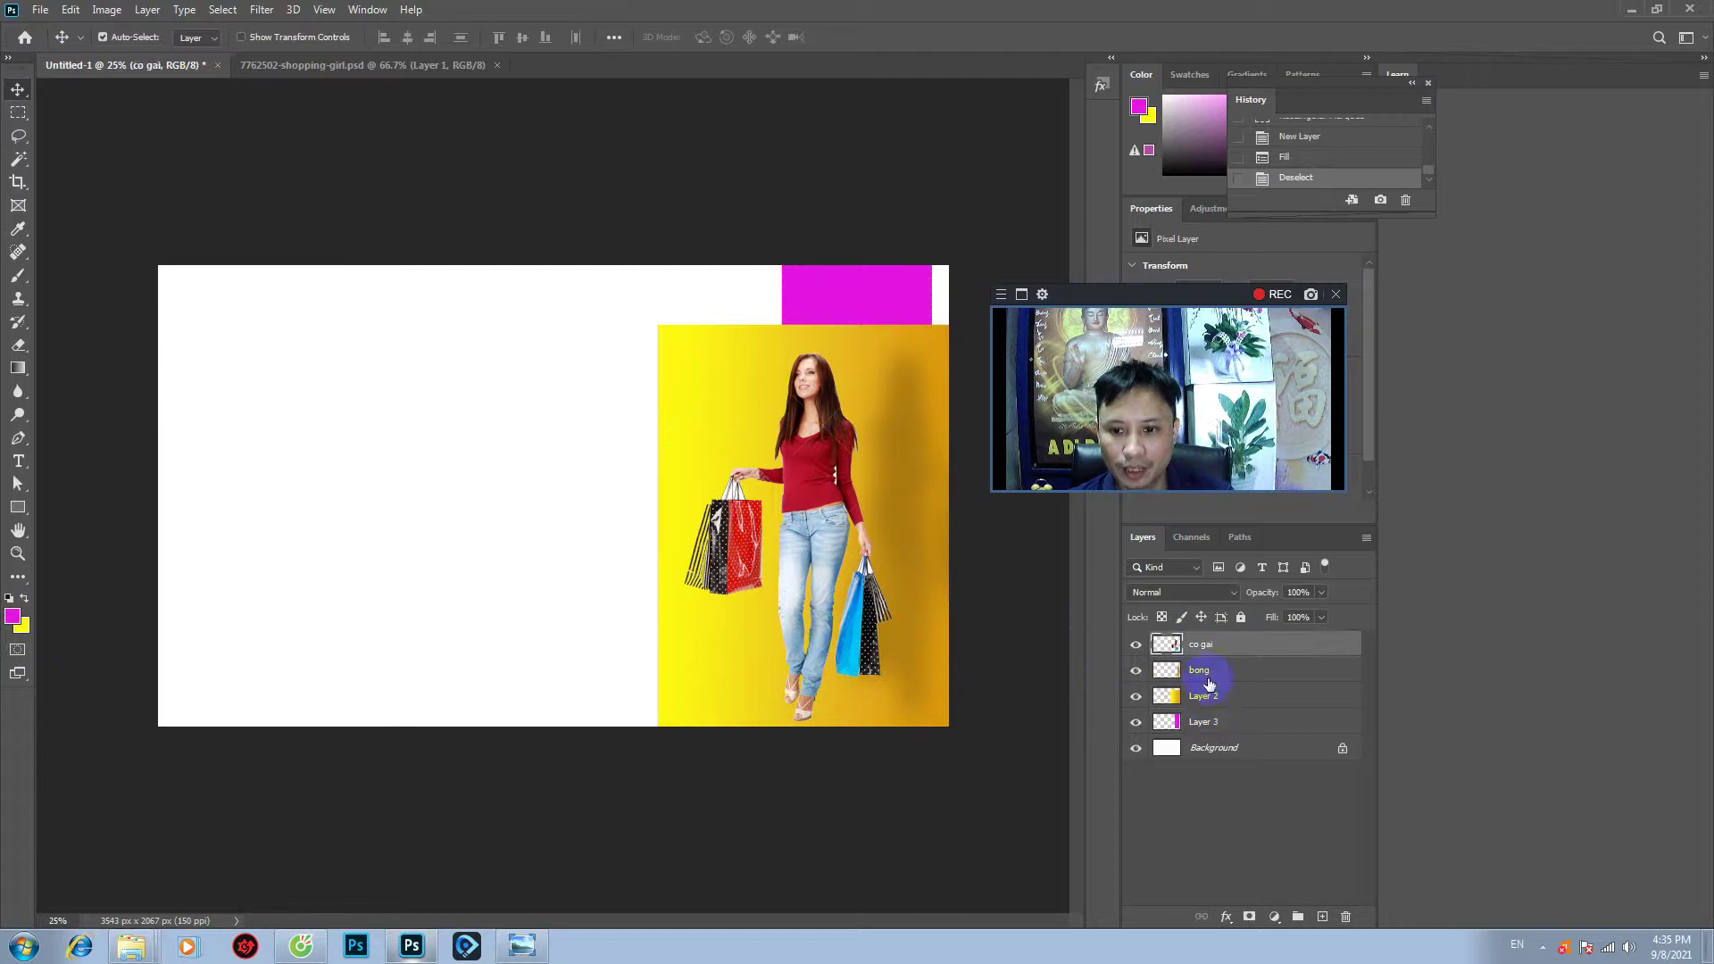
left_click(1209, 701, "shift")
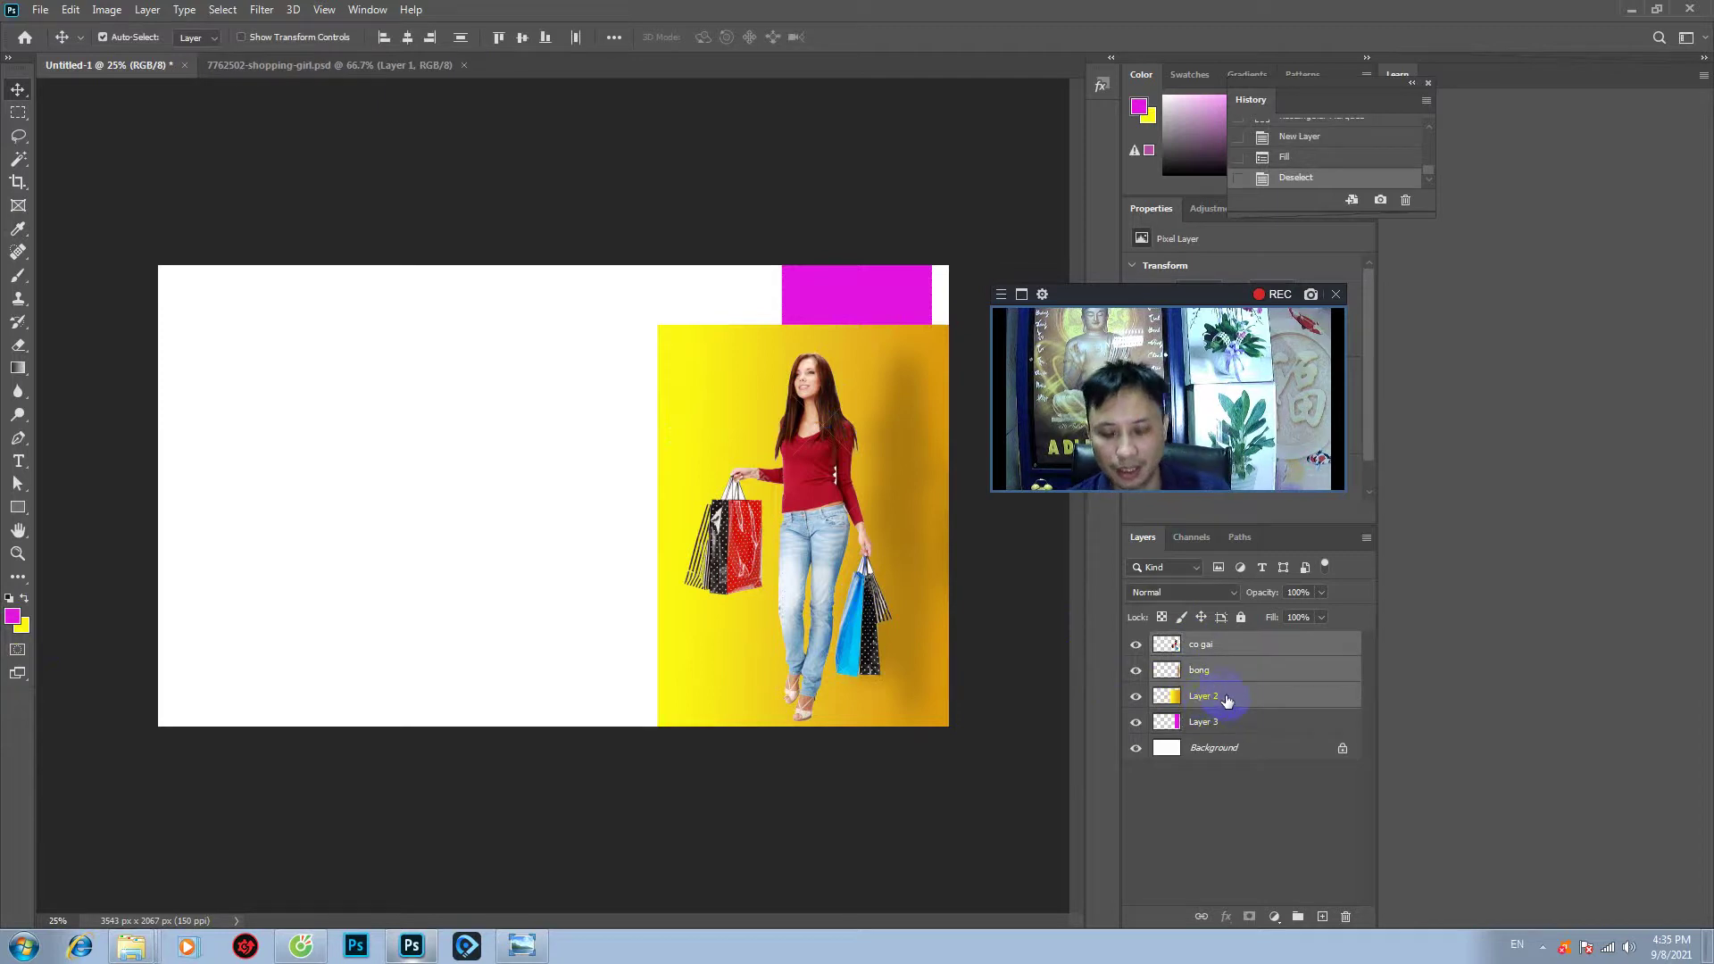
key("ctrl+g")
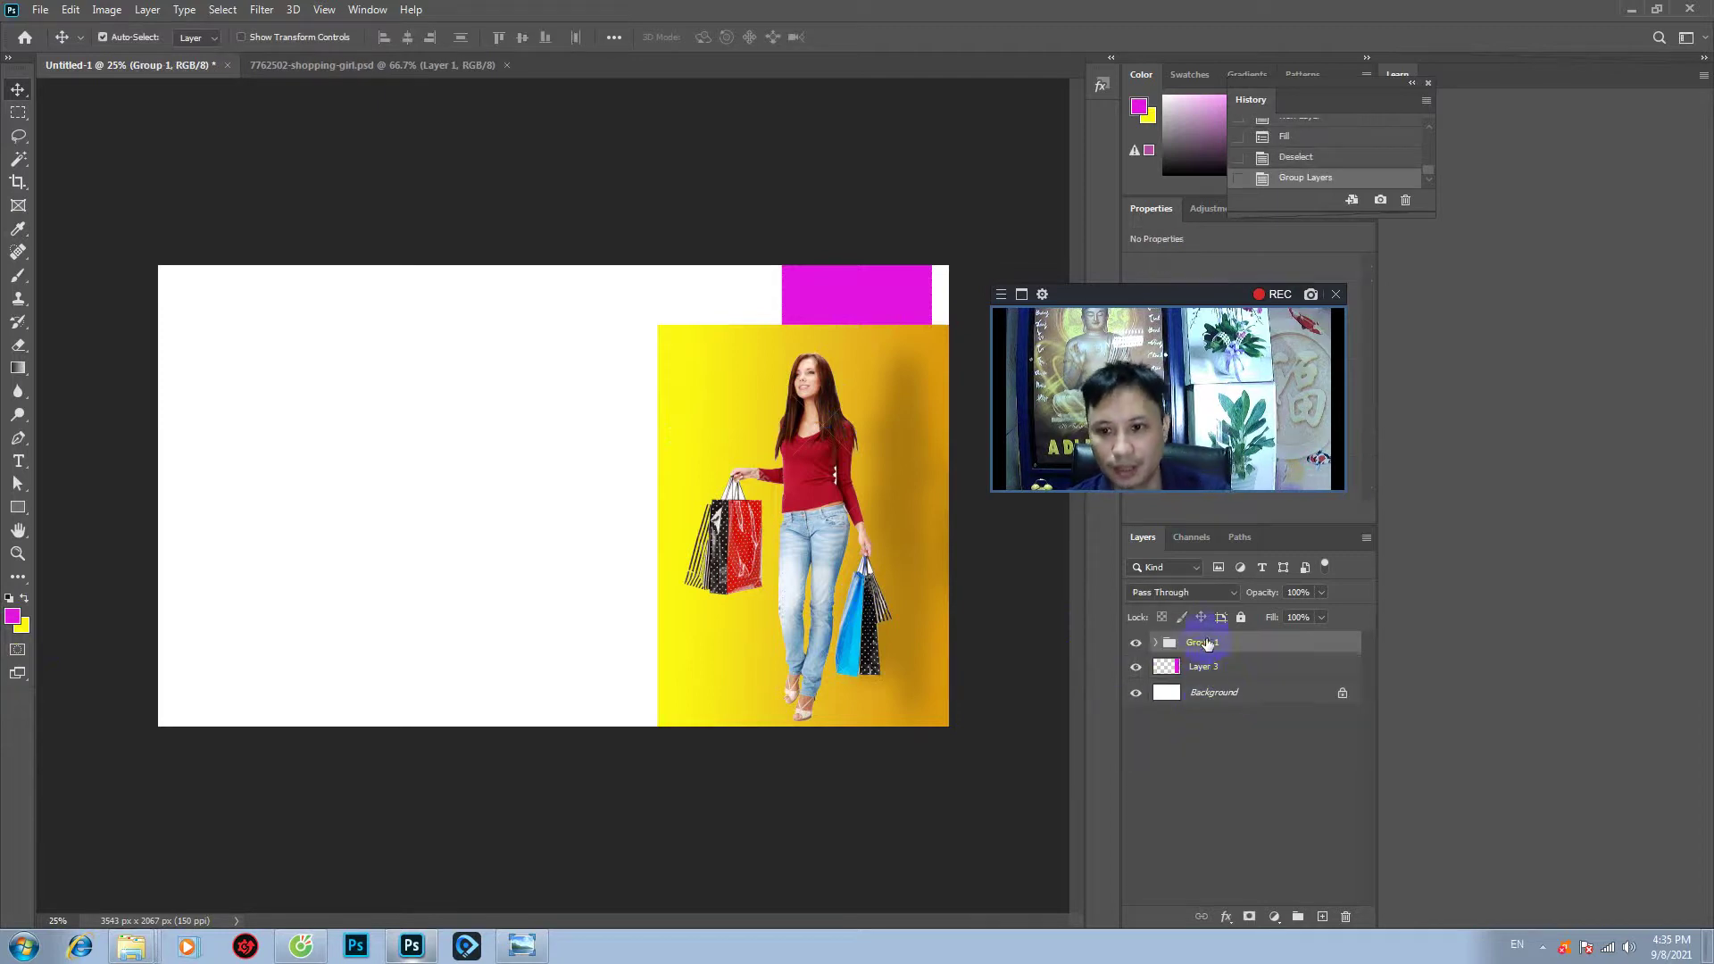
double_click(1203, 642)
type("co gai")
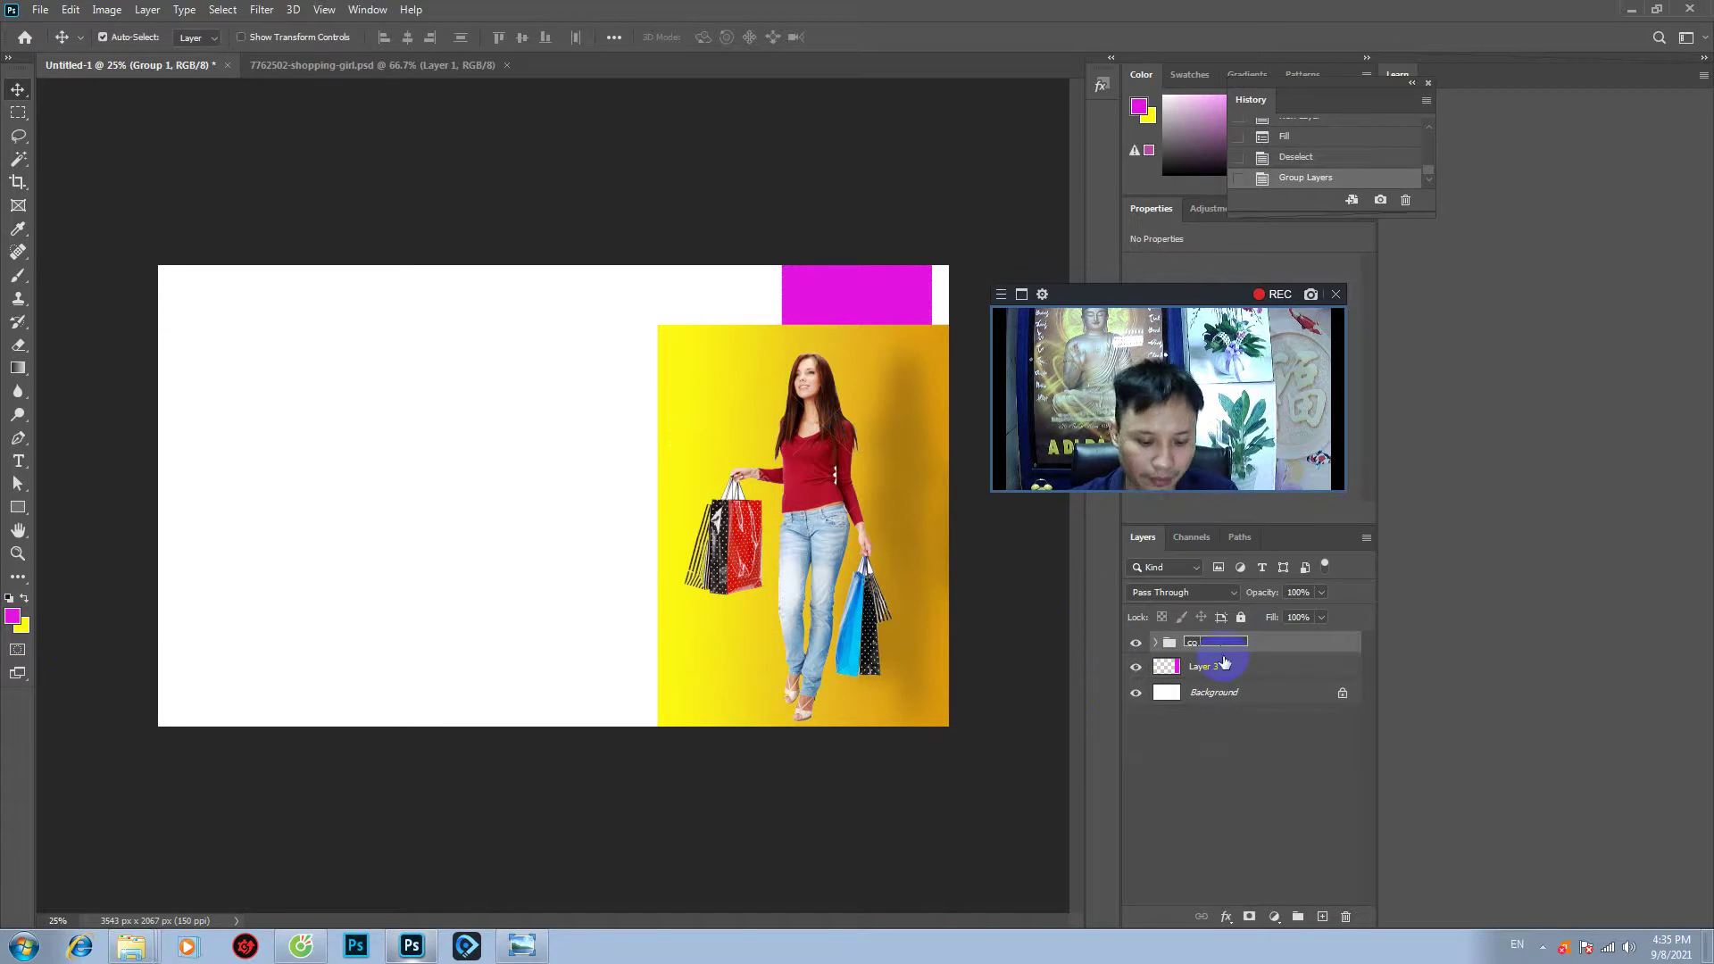
left_click(1220, 752)
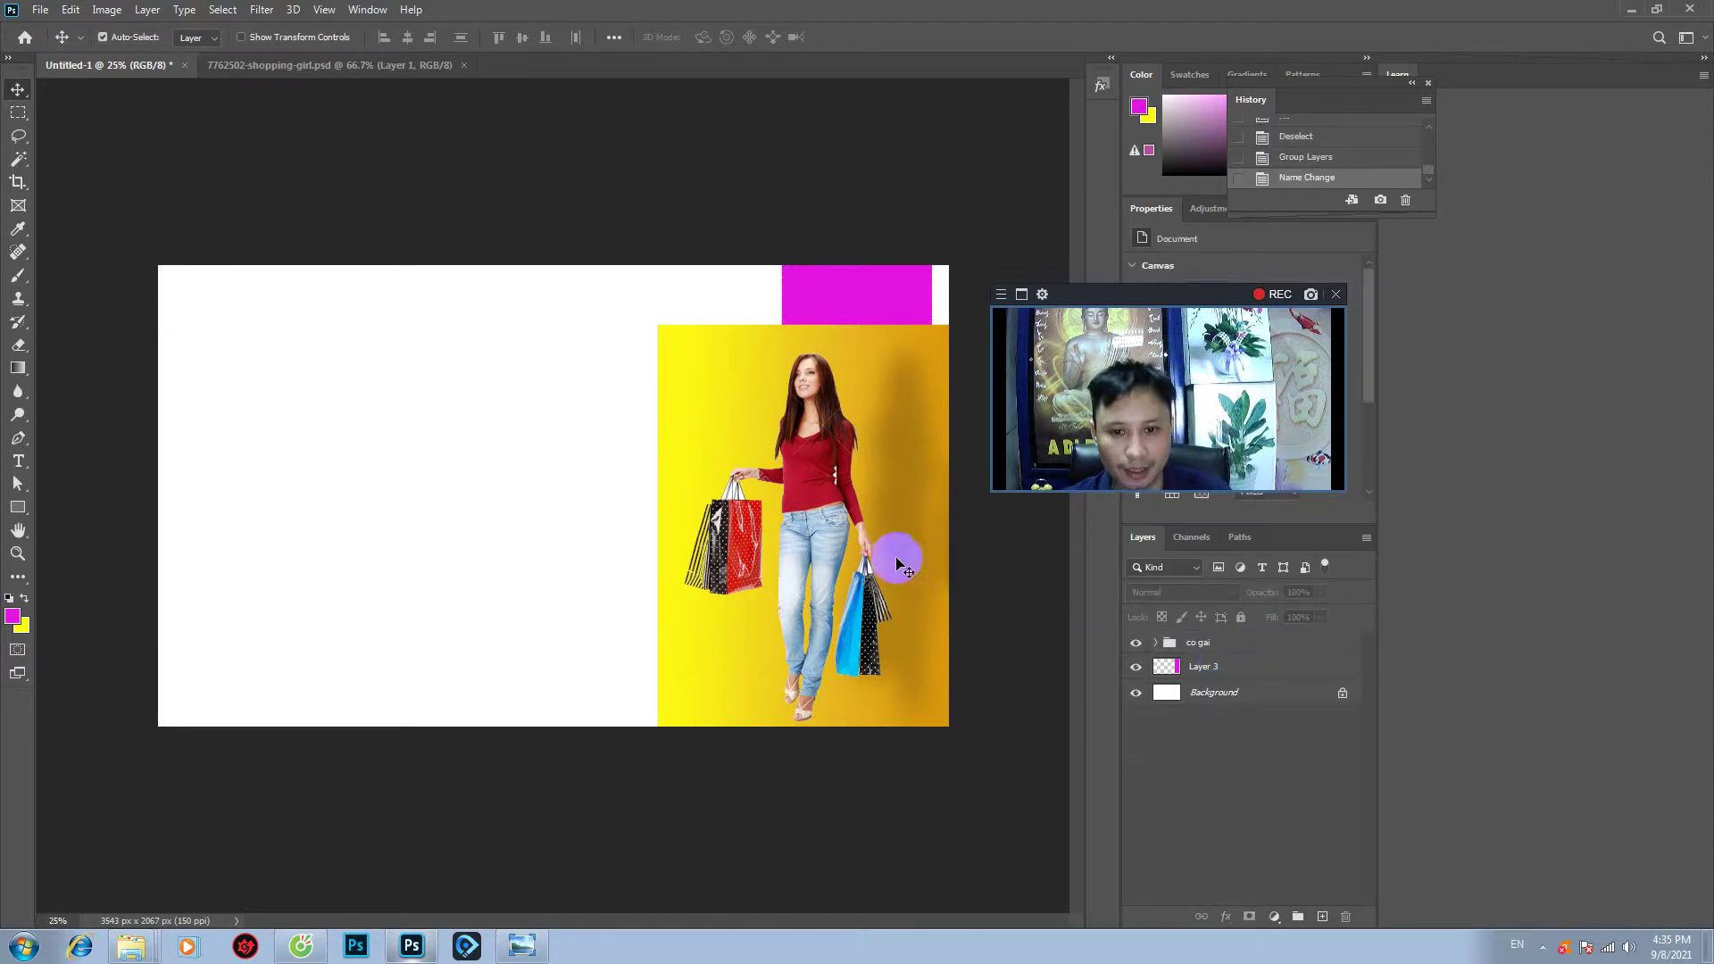
left_click_drag(889, 563, 873, 567)
- Undo the stray shadow move and shift the whole co gai group further left
key("ctrl+z")
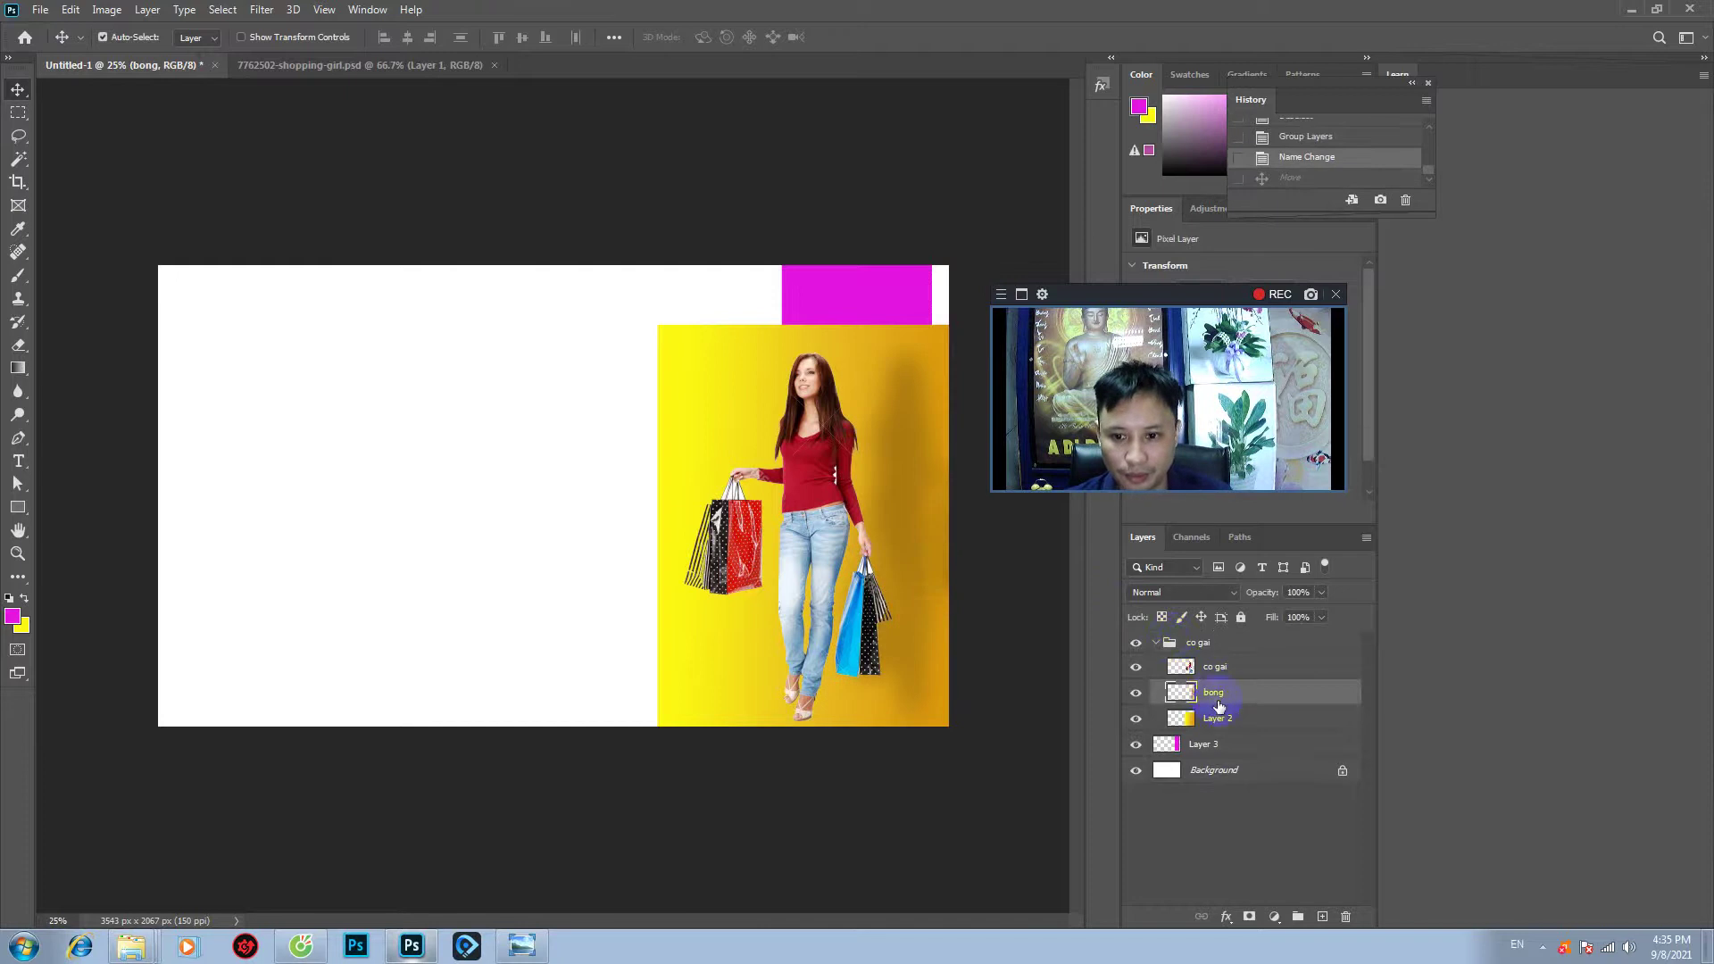
left_click(1199, 645)
key("ctrl+t")
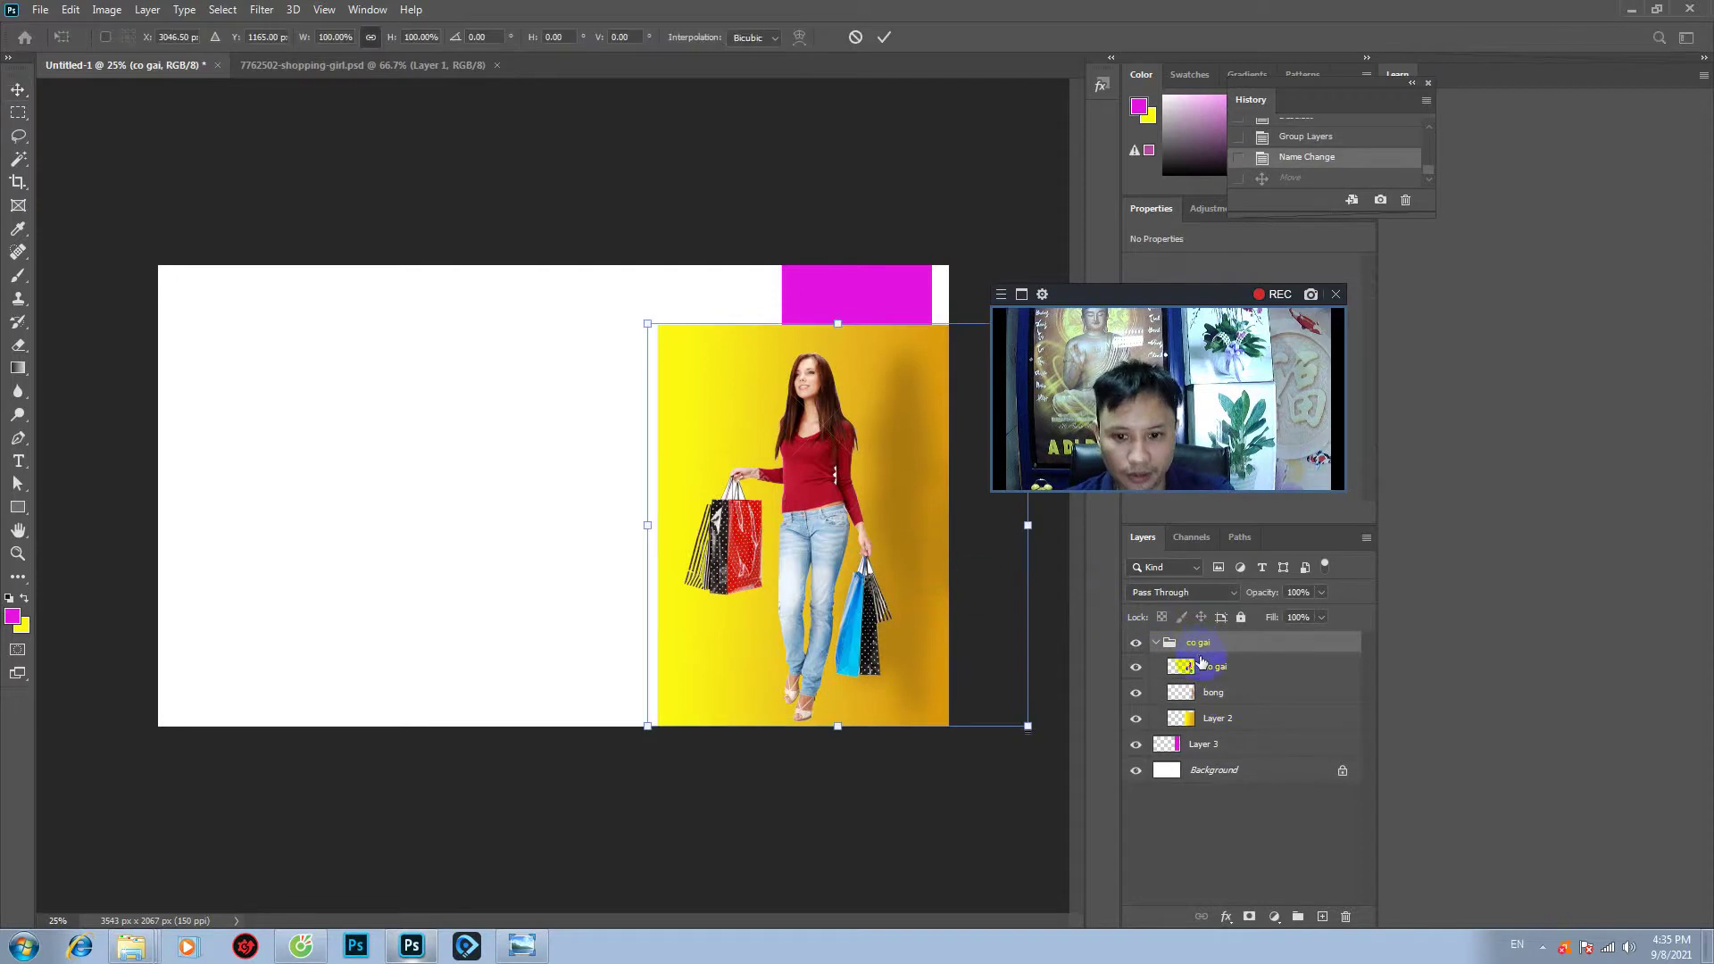
left_click_drag(873, 523, 833, 531)
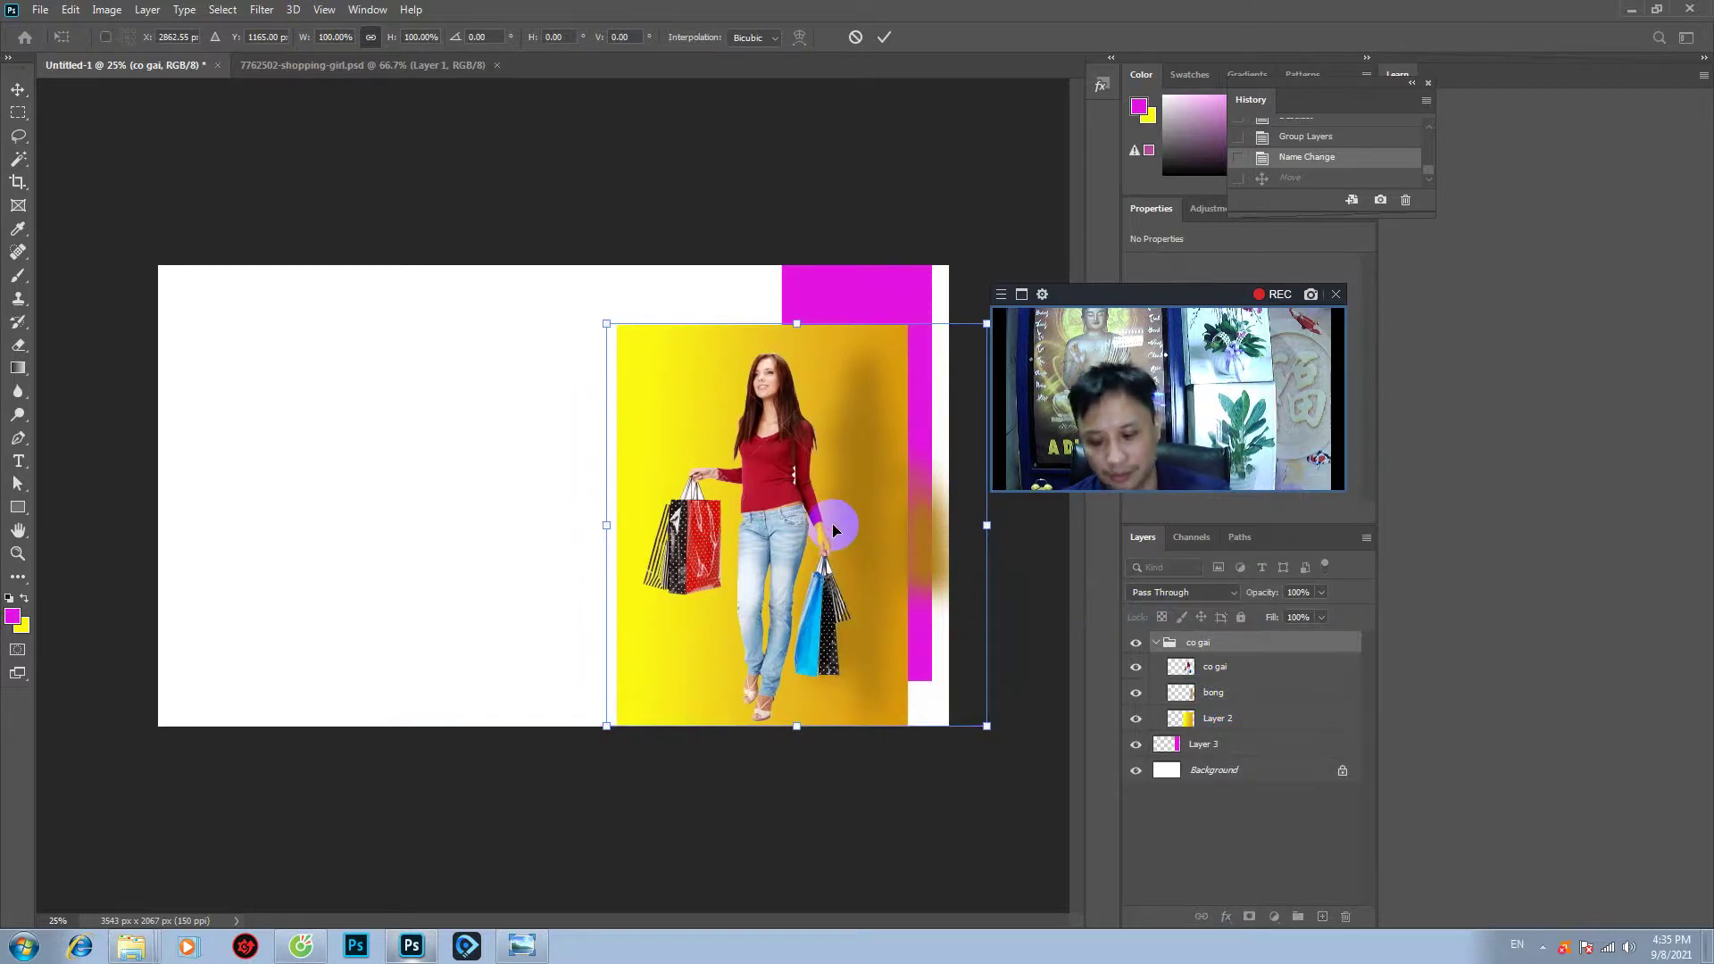
key("Return")
- Apply Content-Aware Scale to the bong shadow layer, undoing a clipping attempt
left_click(924, 550)
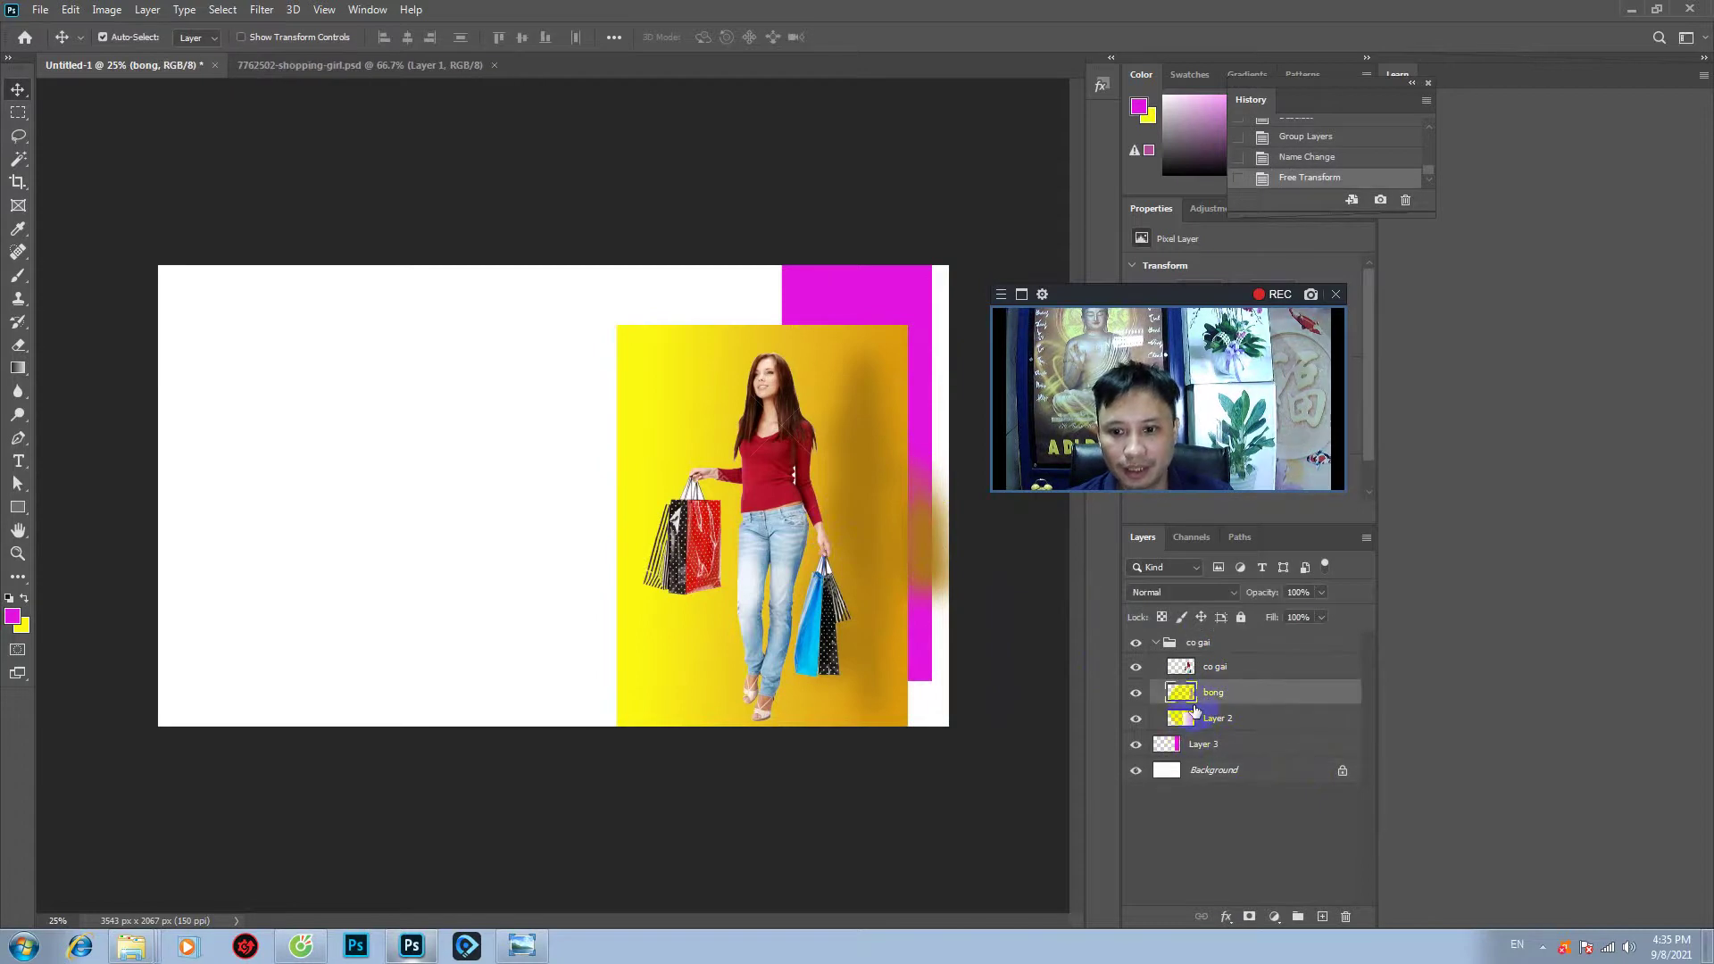
left_click(121, 13)
mouse_move(70, 9)
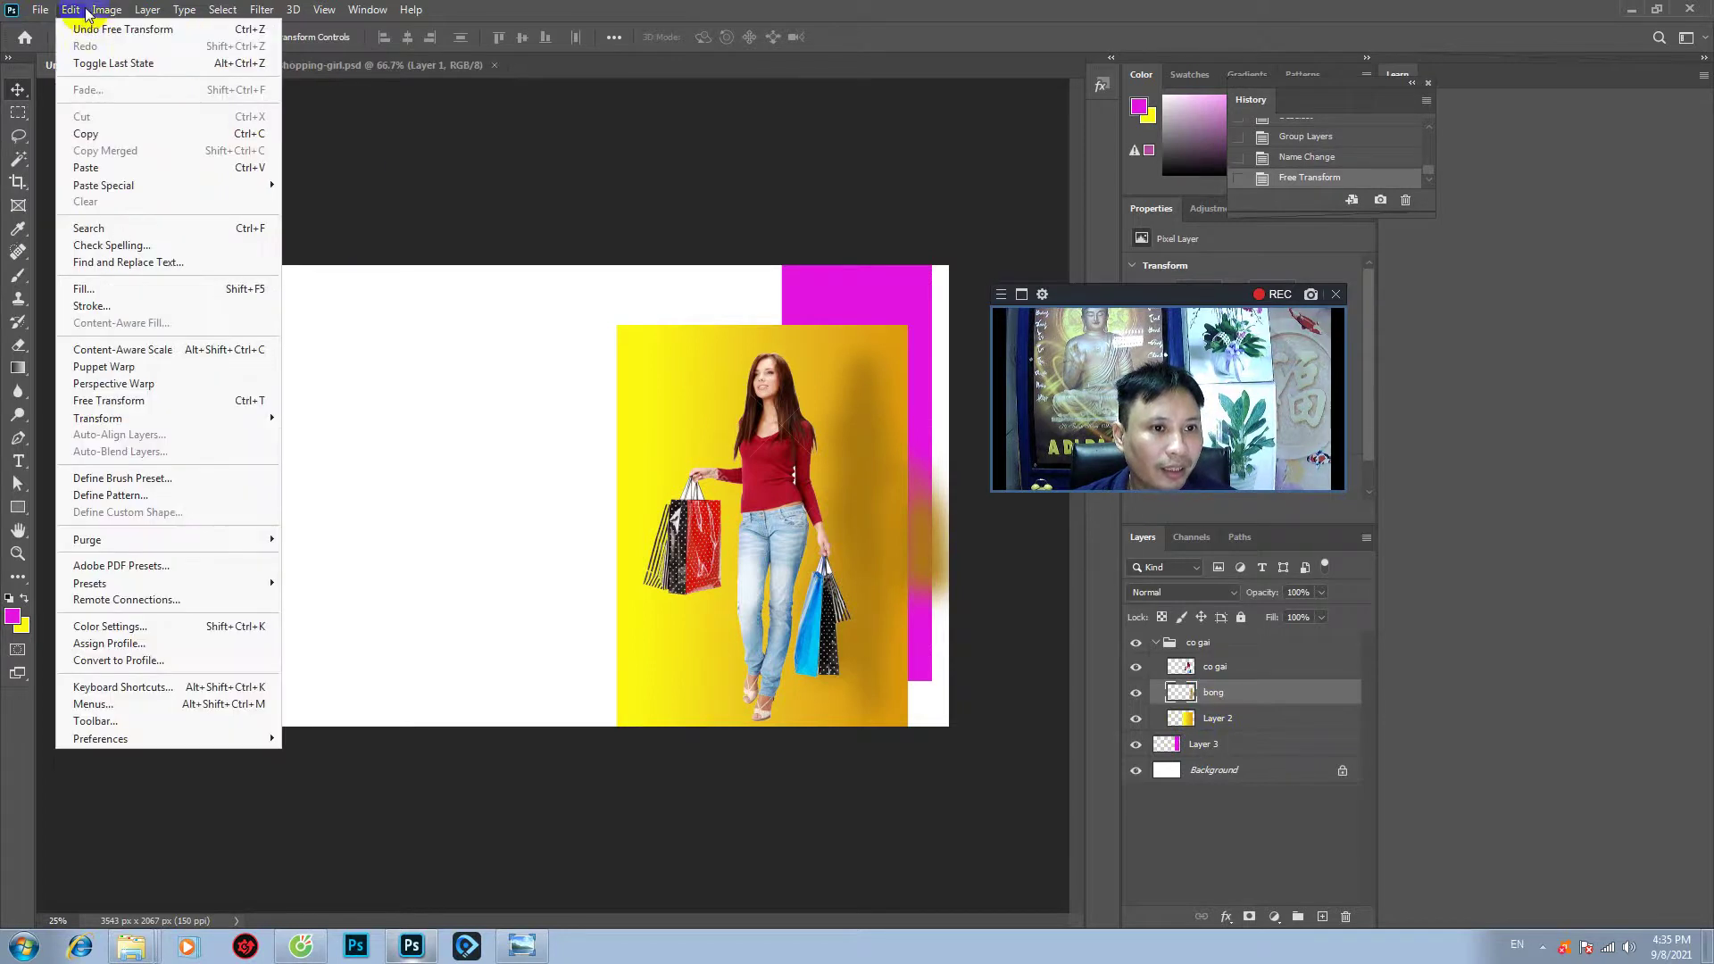
left_click(190, 350)
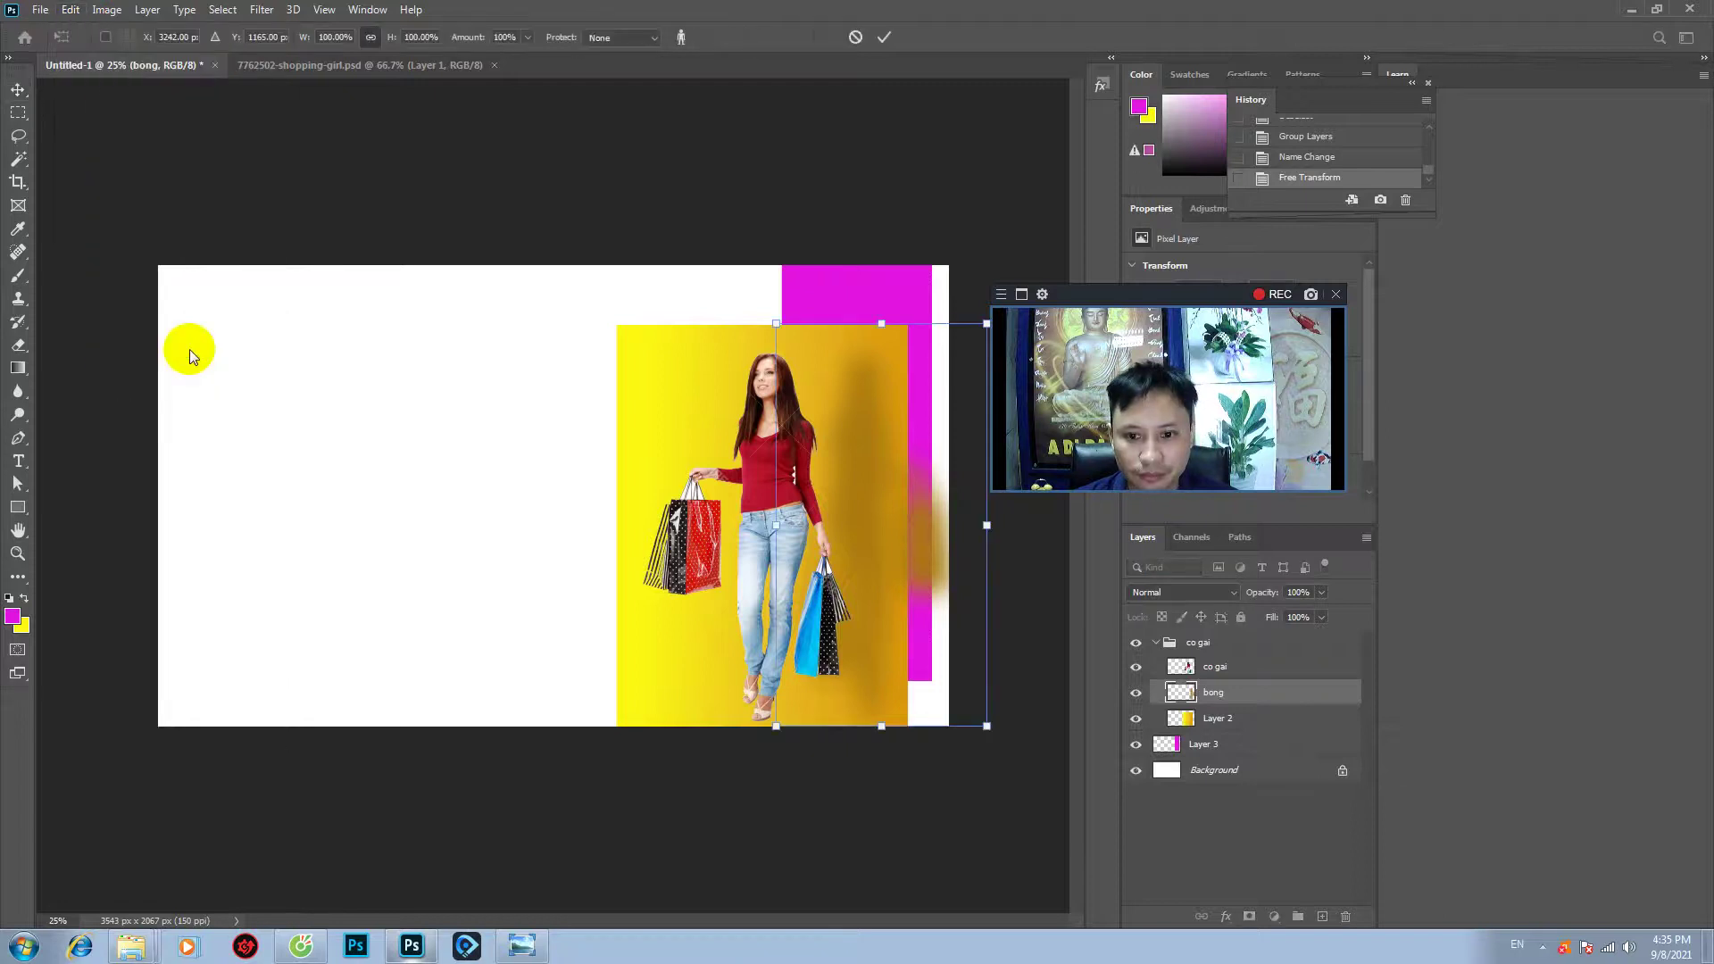
double_click(837, 681)
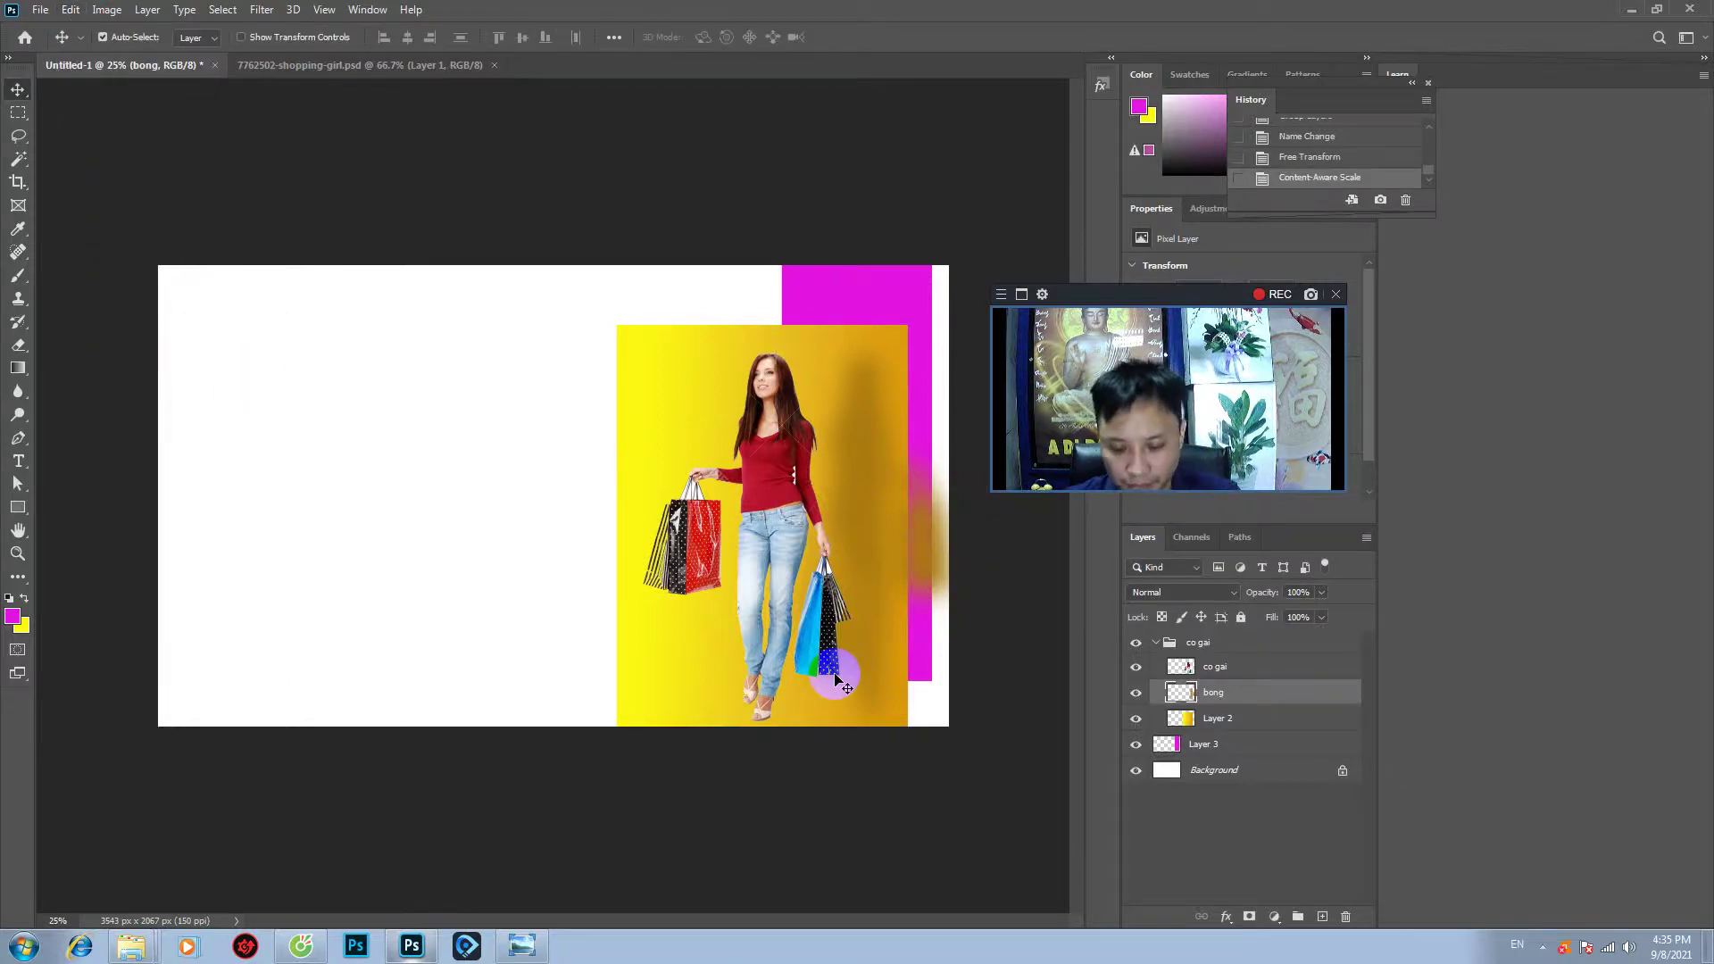
key("ctrl+alt+g")
key("ctrl+z")
left_click(260, 120)
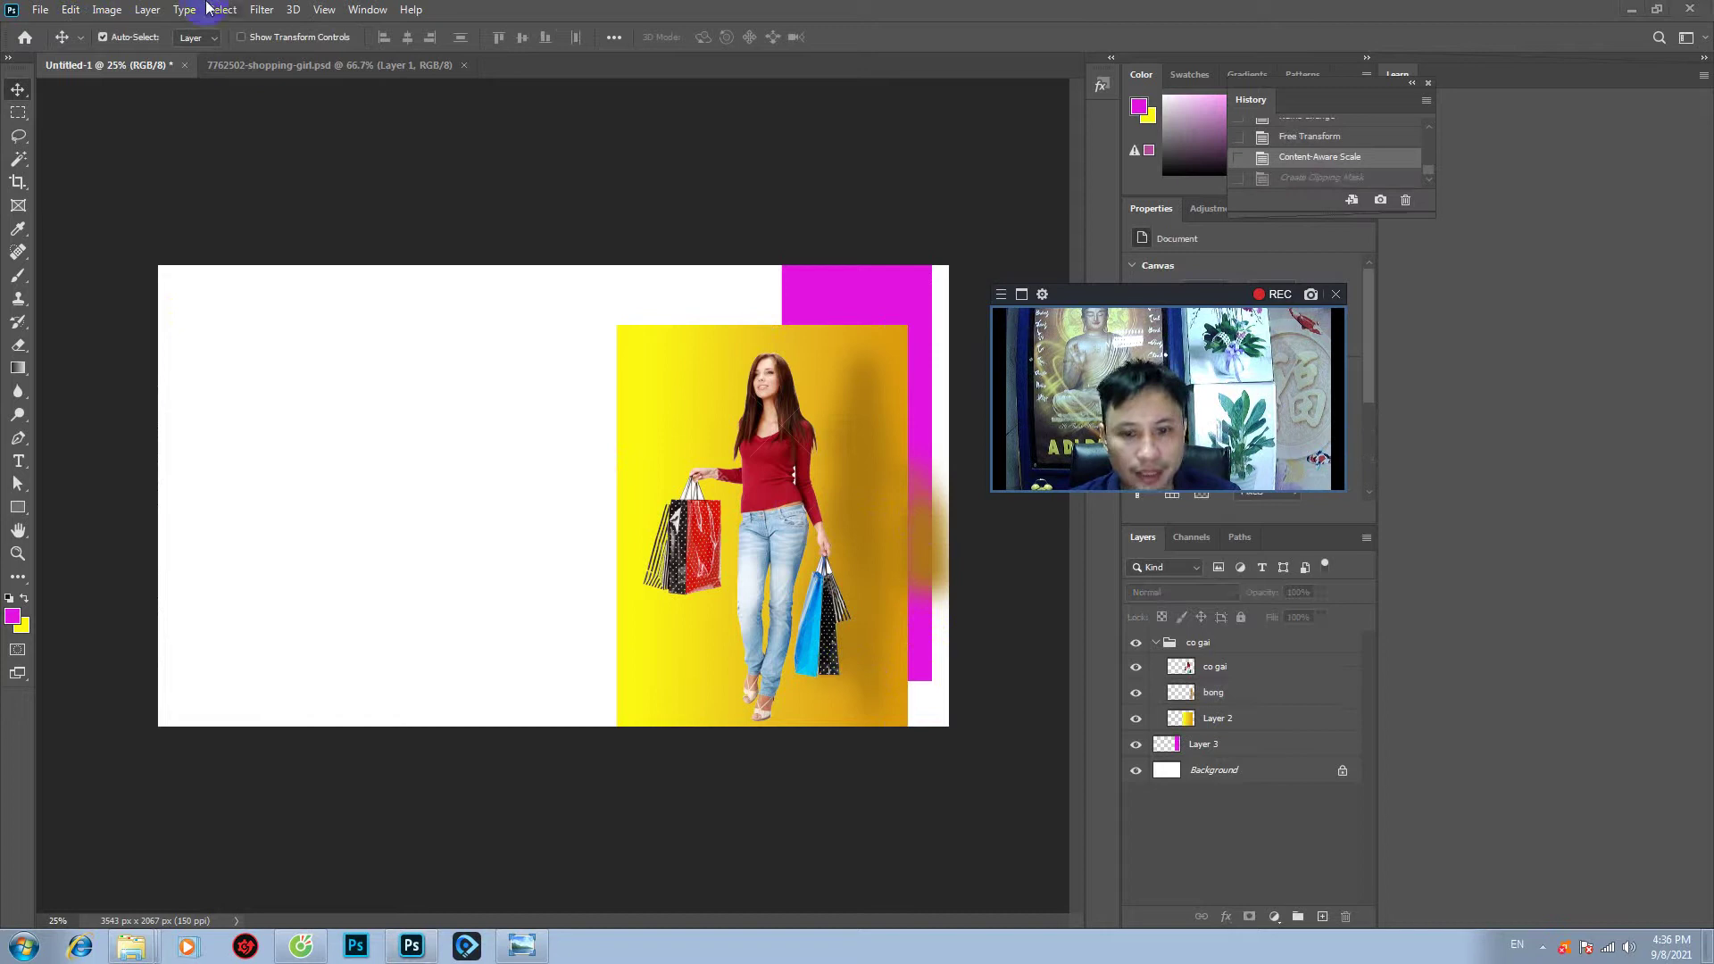
- Clip the bong shadow to the yellow panel layer with Ctrl+Alt+G and collapse co gai
left_click(147, 11)
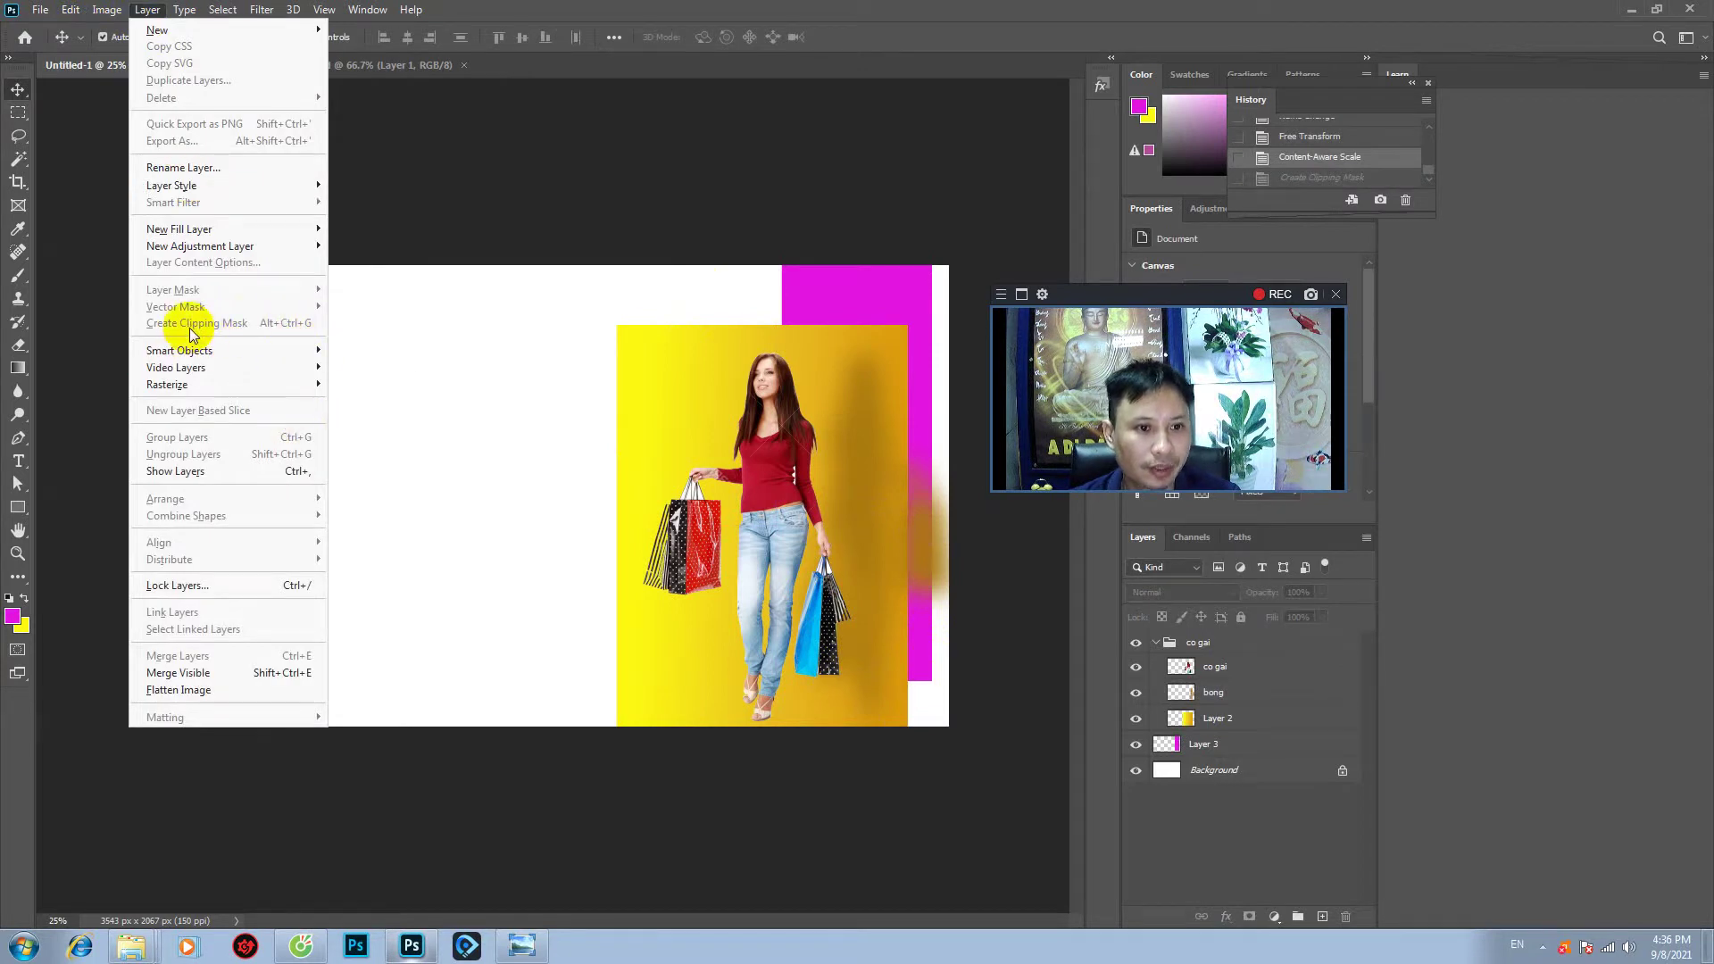
left_click(1214, 671)
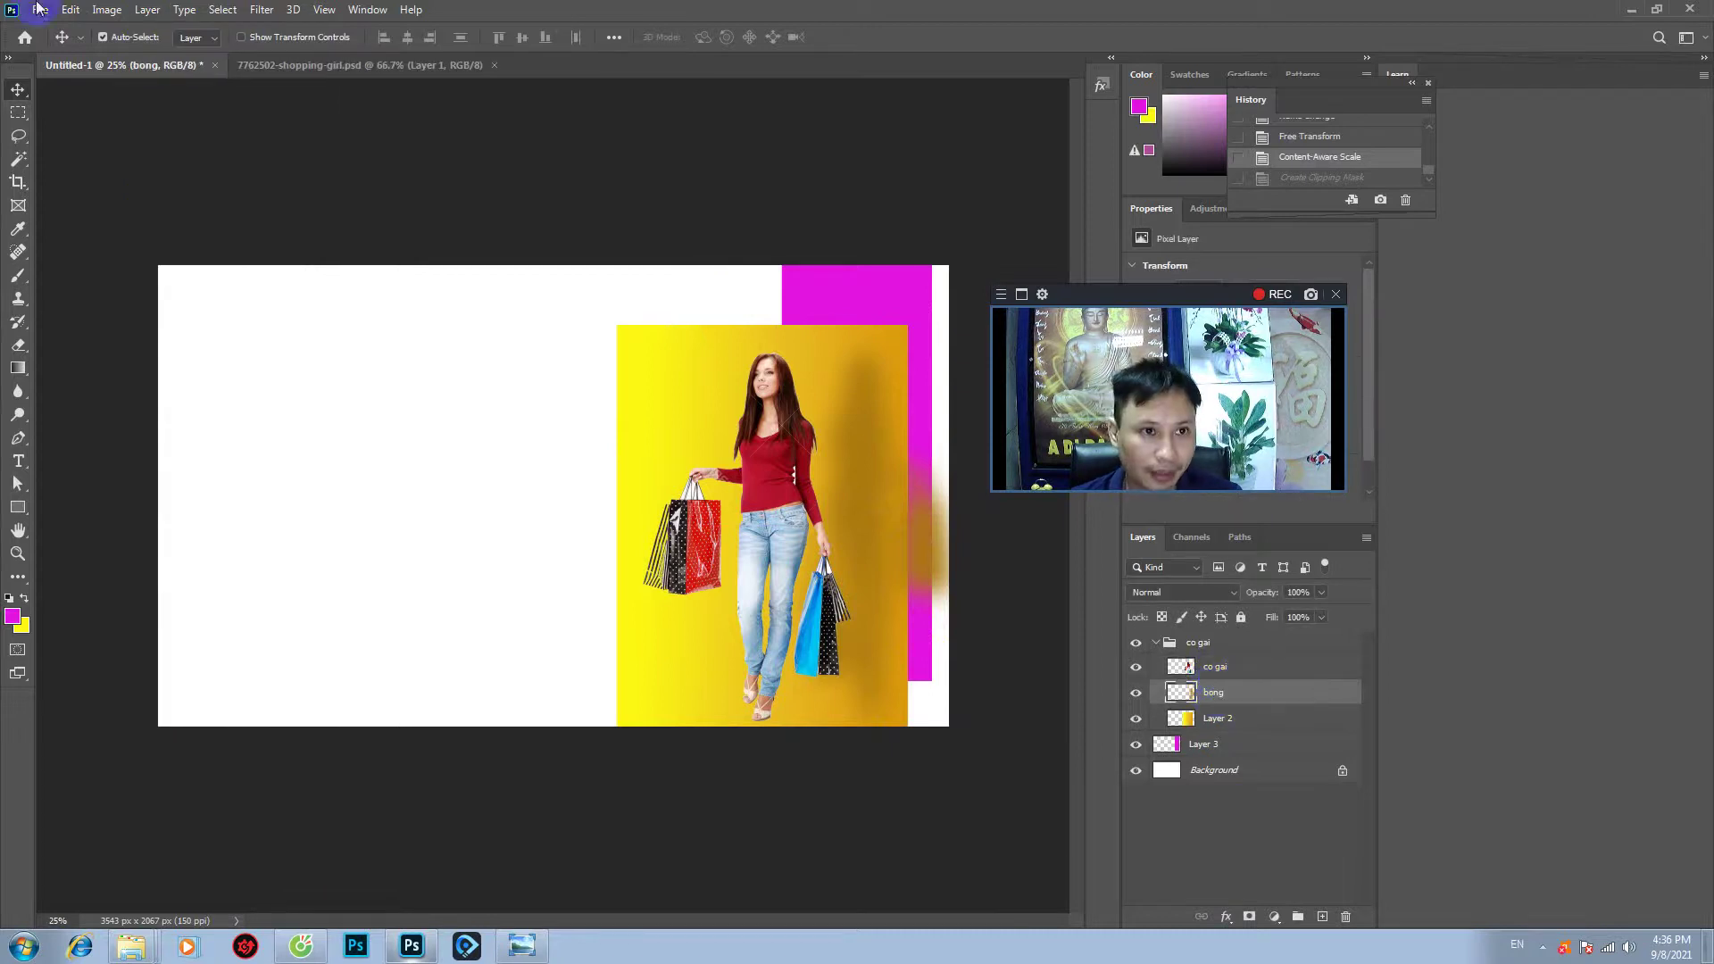
left_click(159, 10)
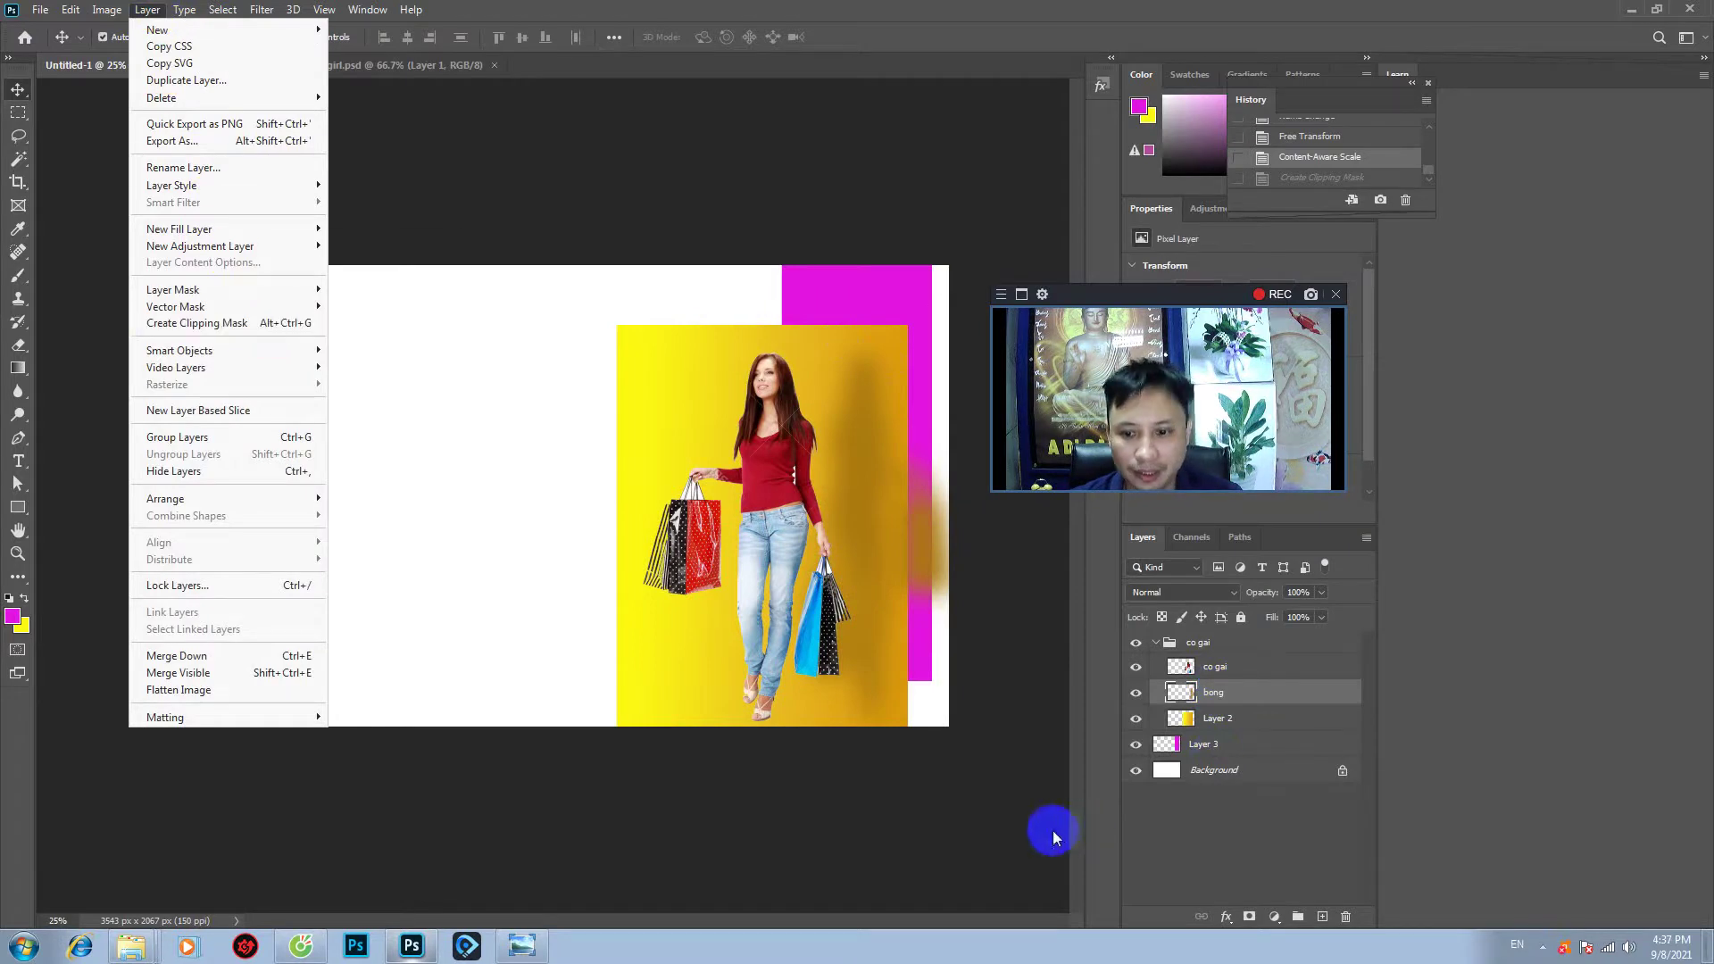
left_click(1181, 734)
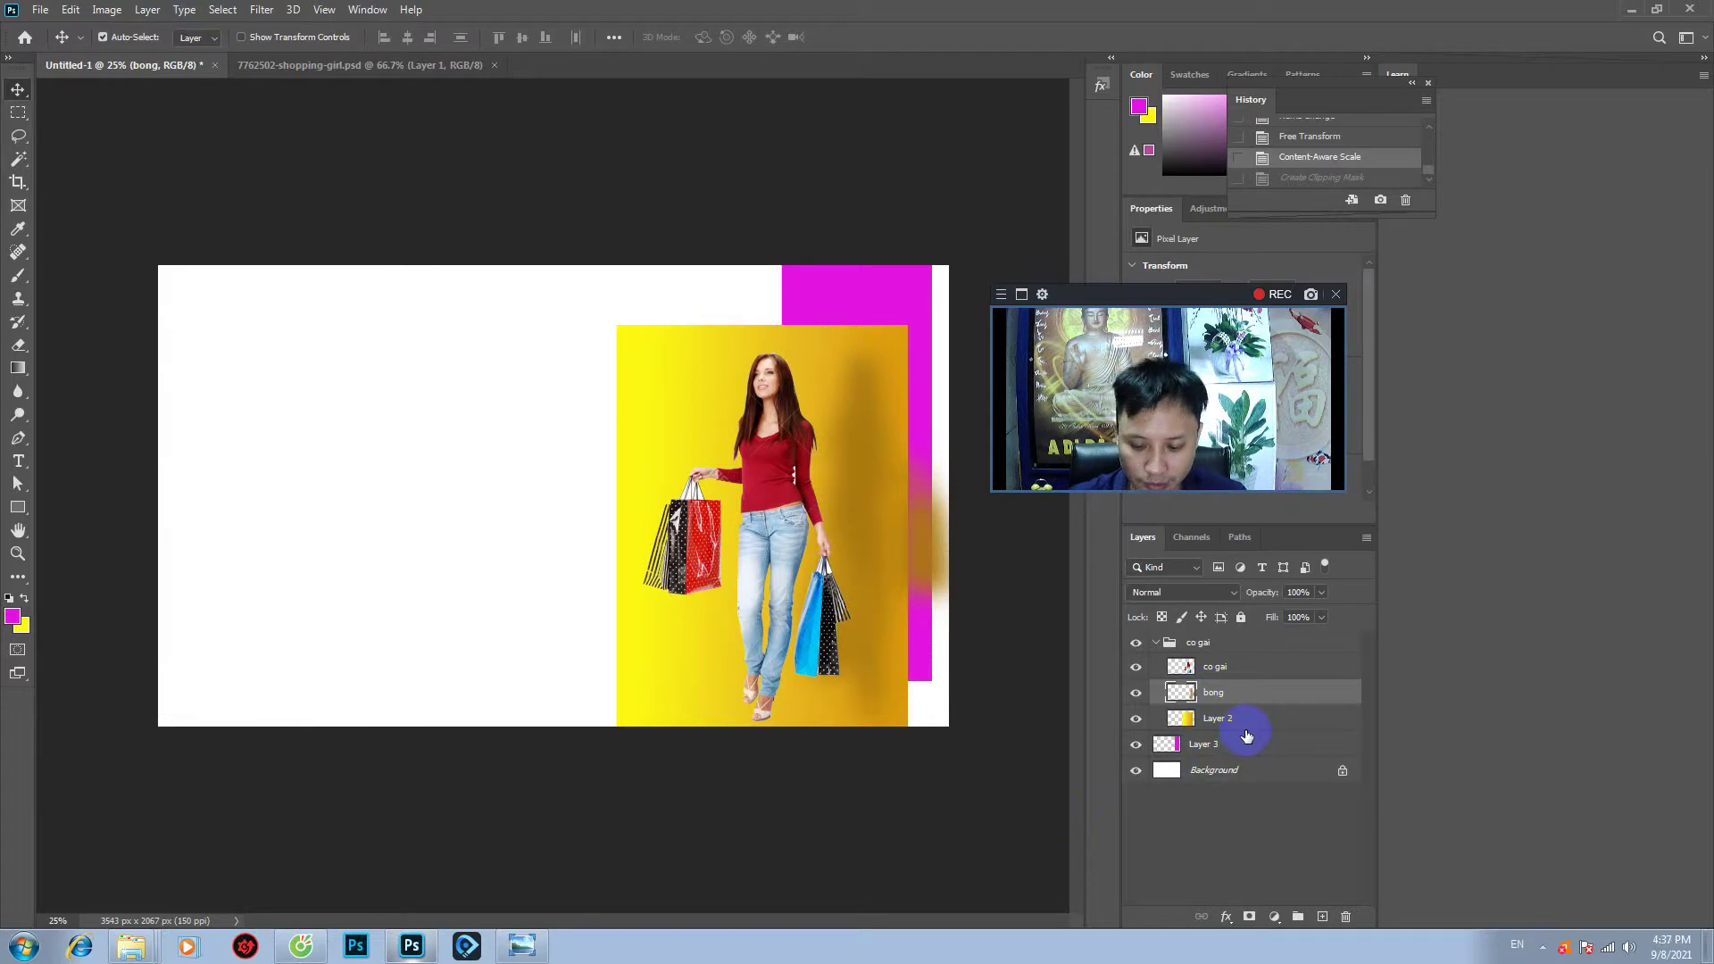
key("ctrl+alt+g")
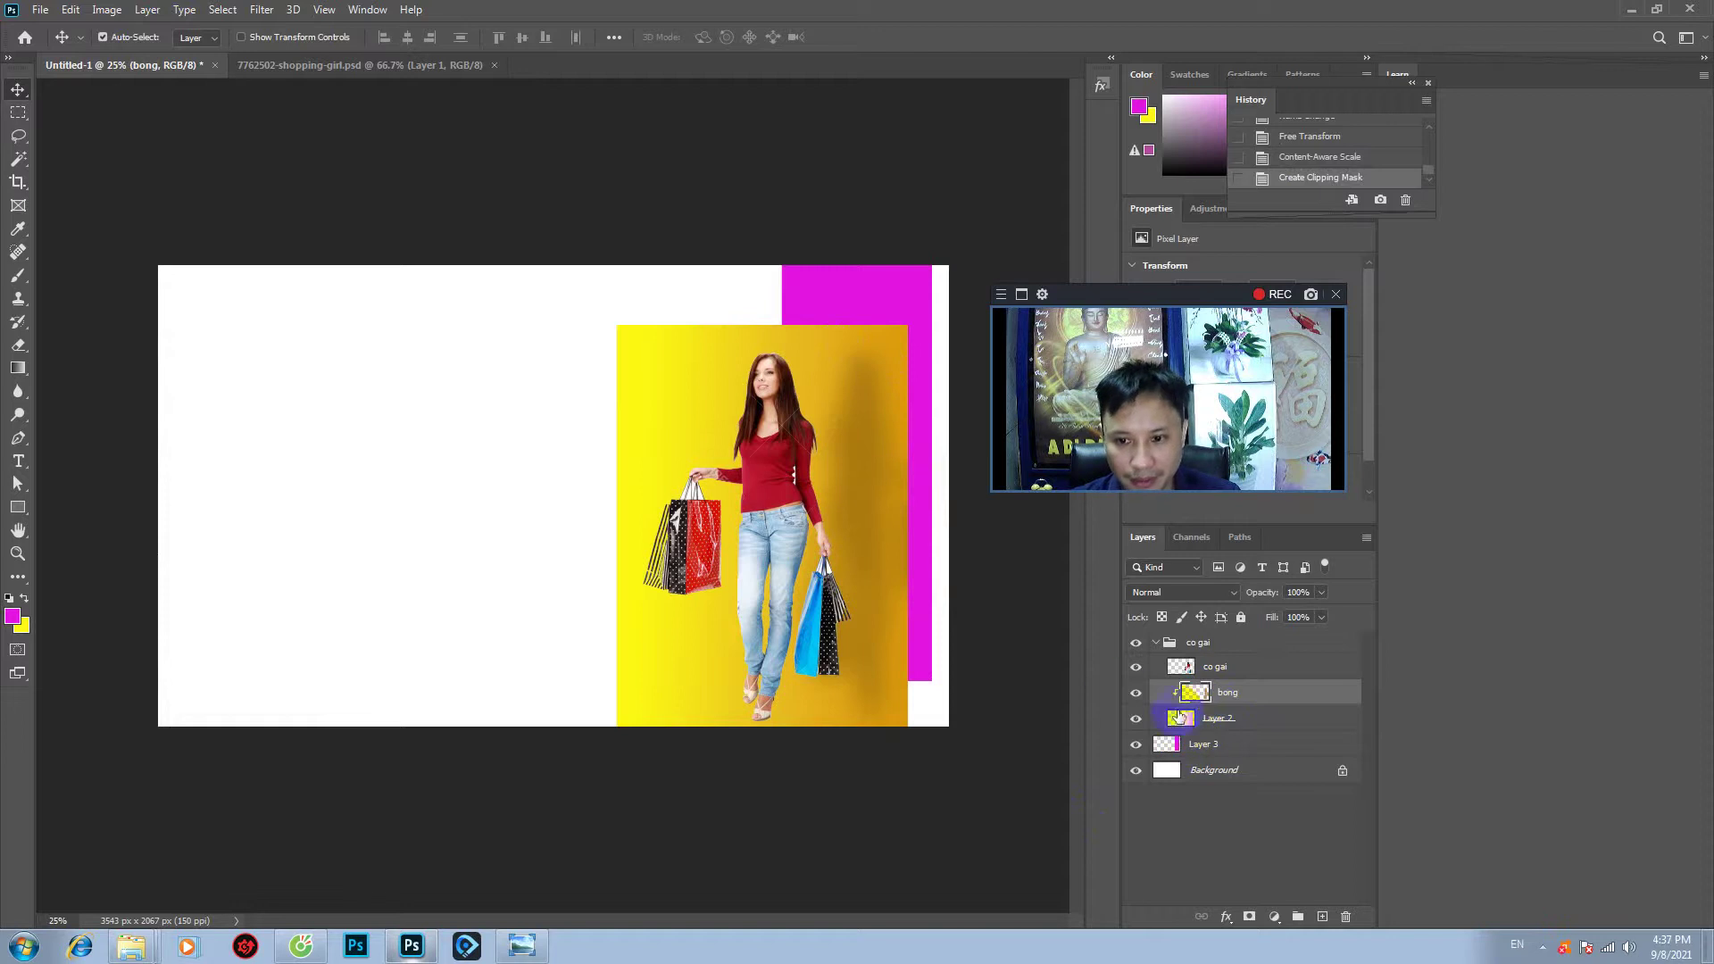
left_click(1165, 650)
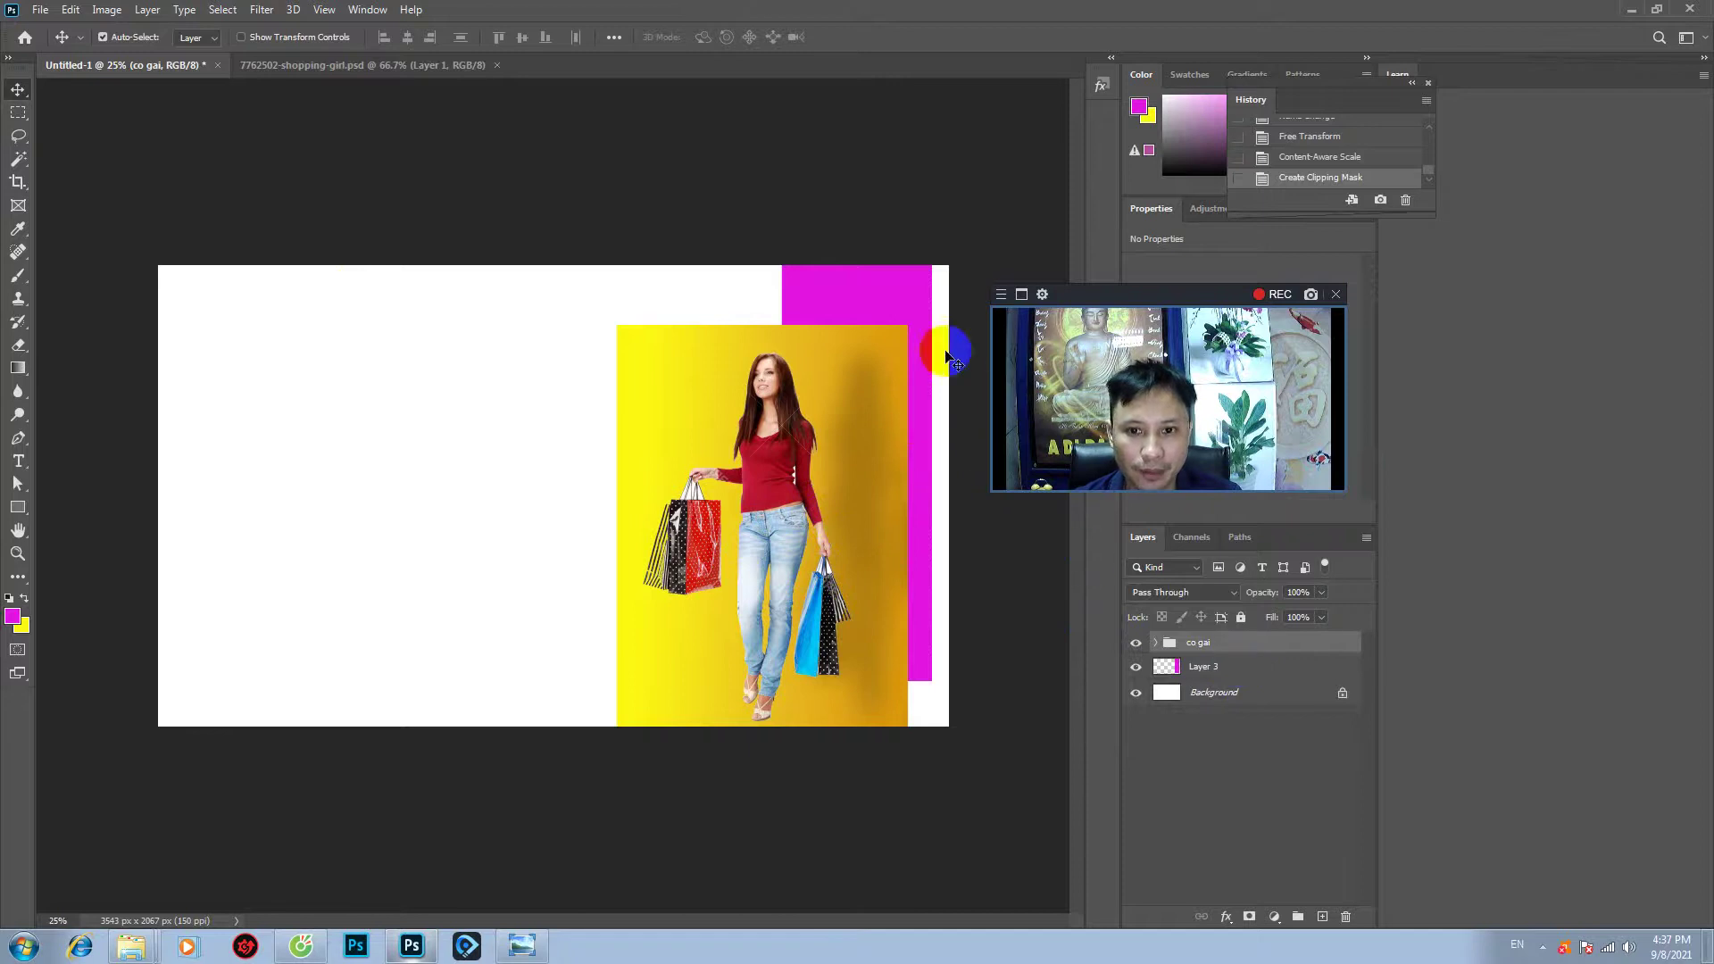
- Refill the magenta rectangle's layer with a dark purple foreground colour
left_click(865, 296)
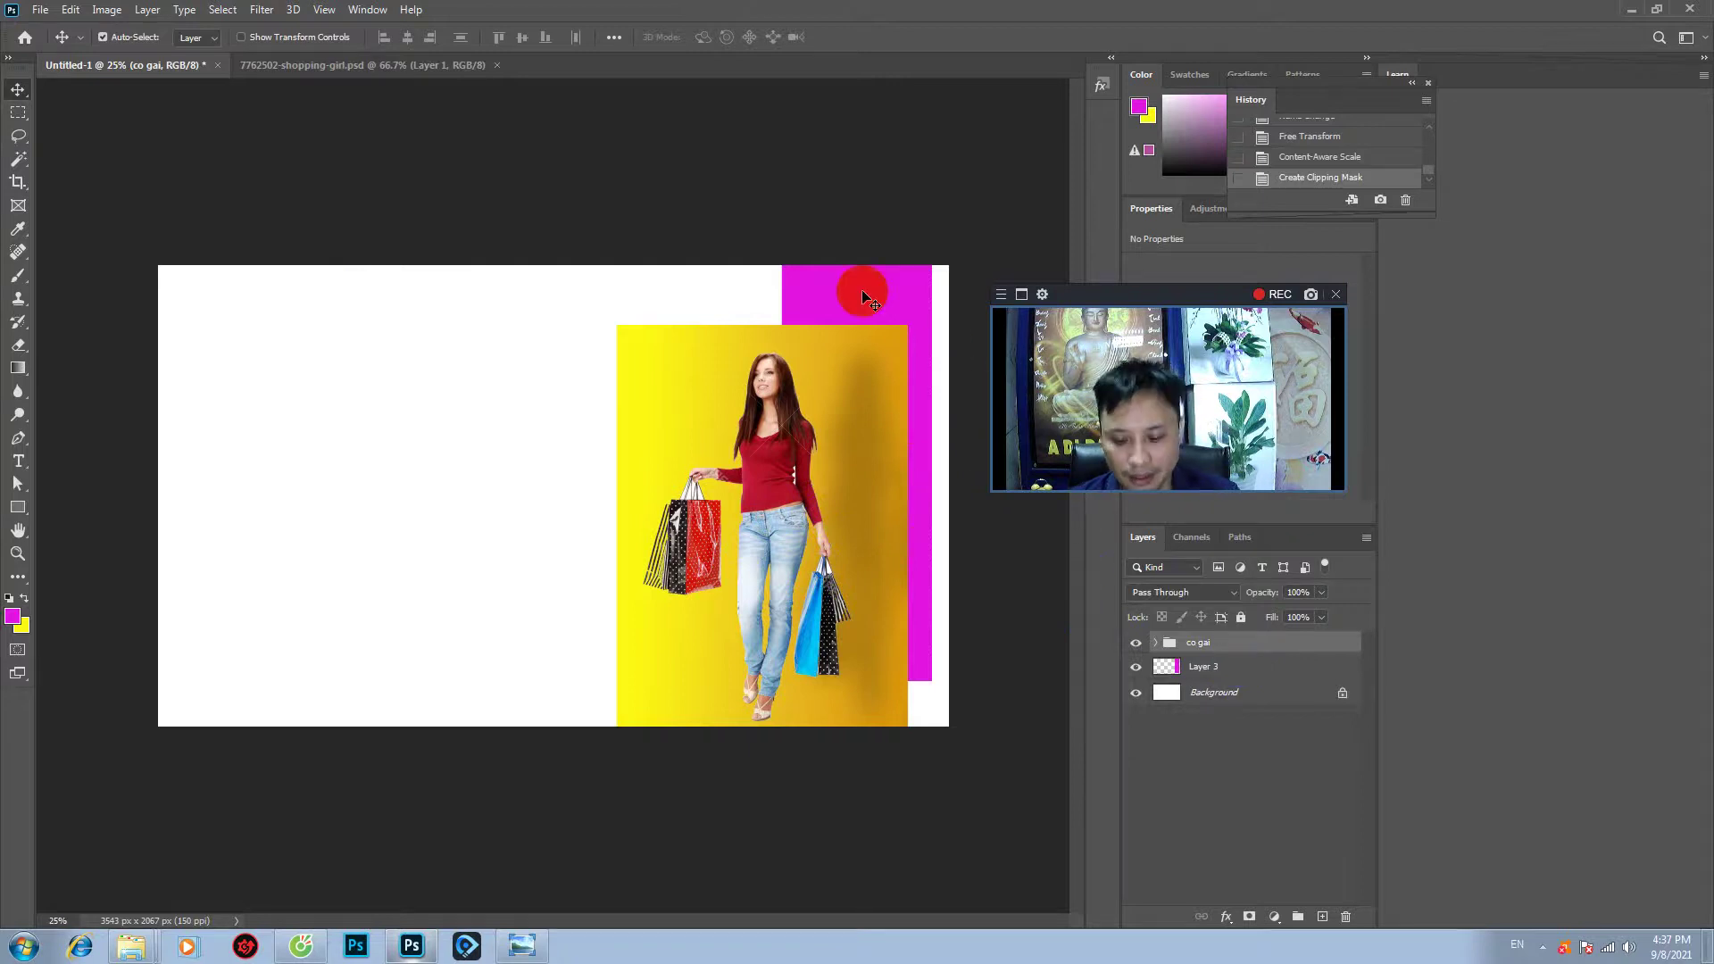
key("ctrl")
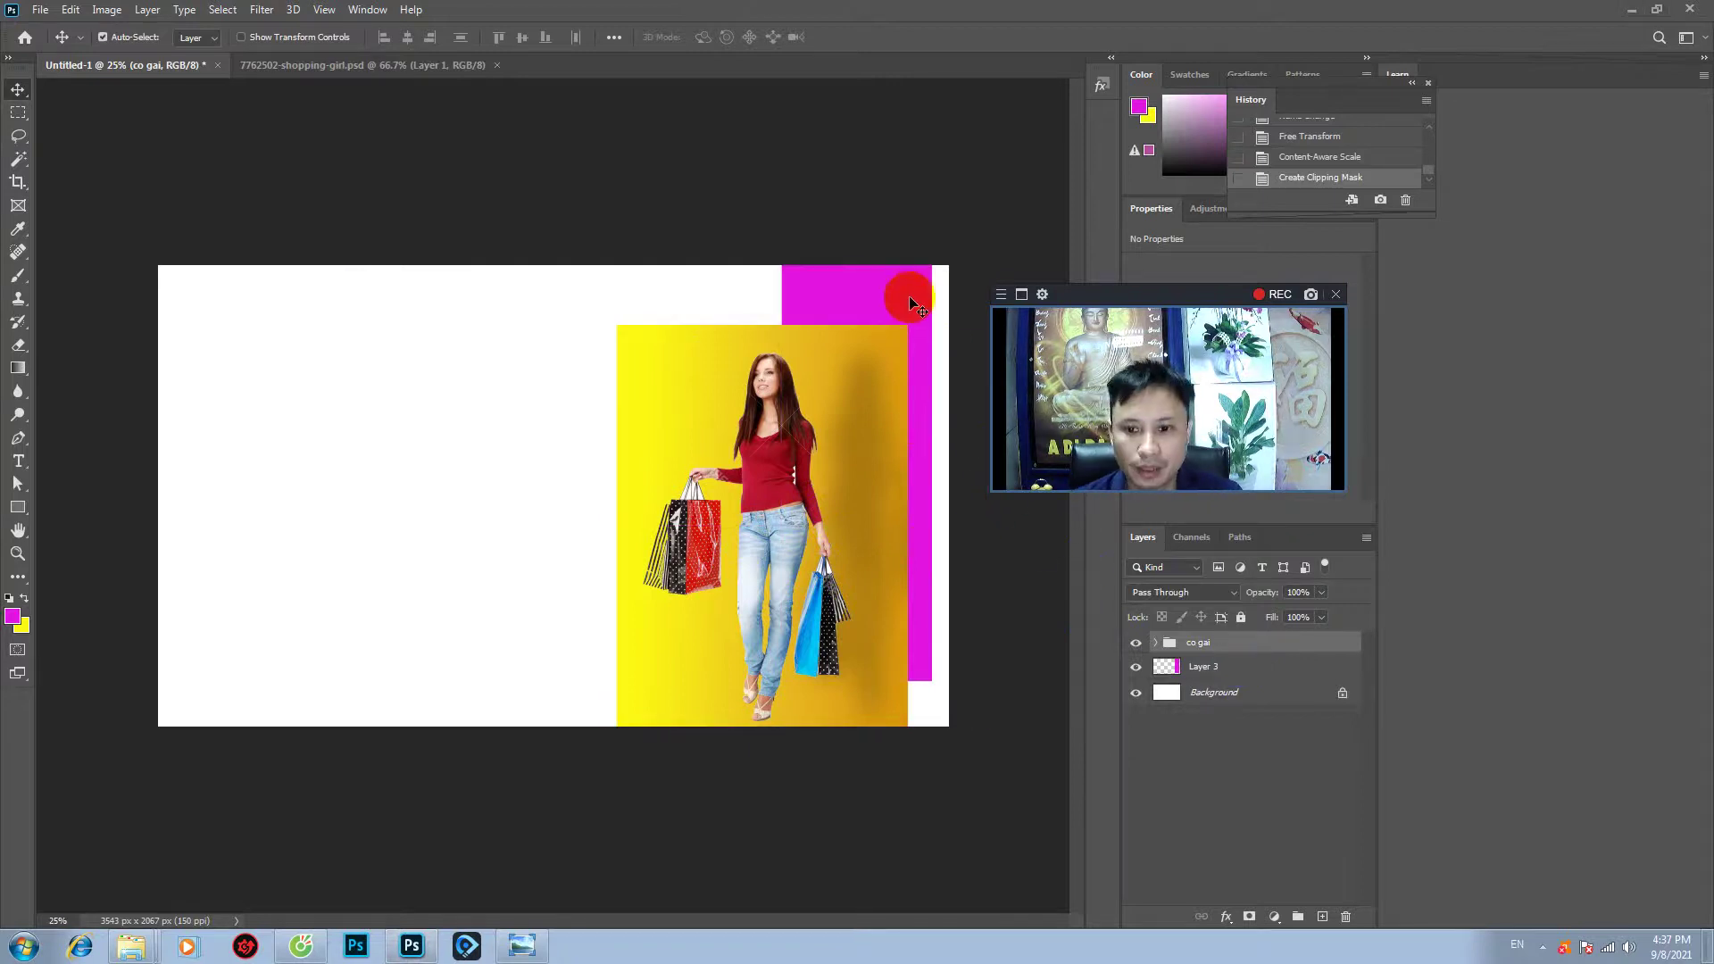
left_click(1166, 672)
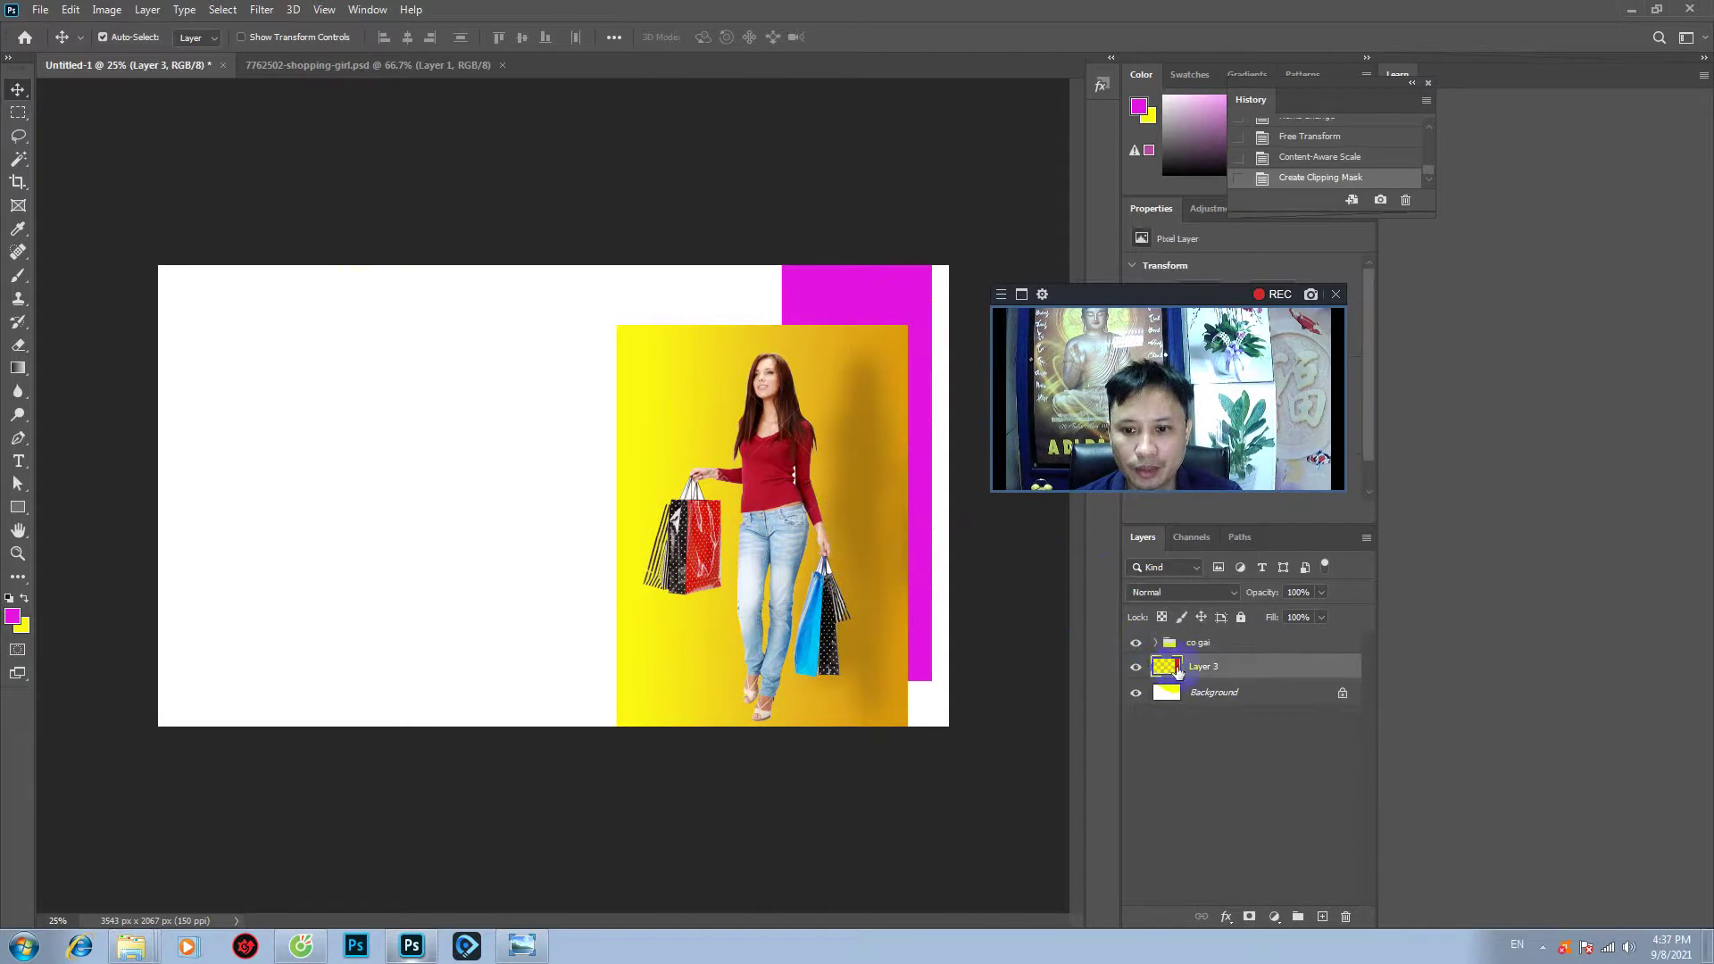
left_click(13, 616)
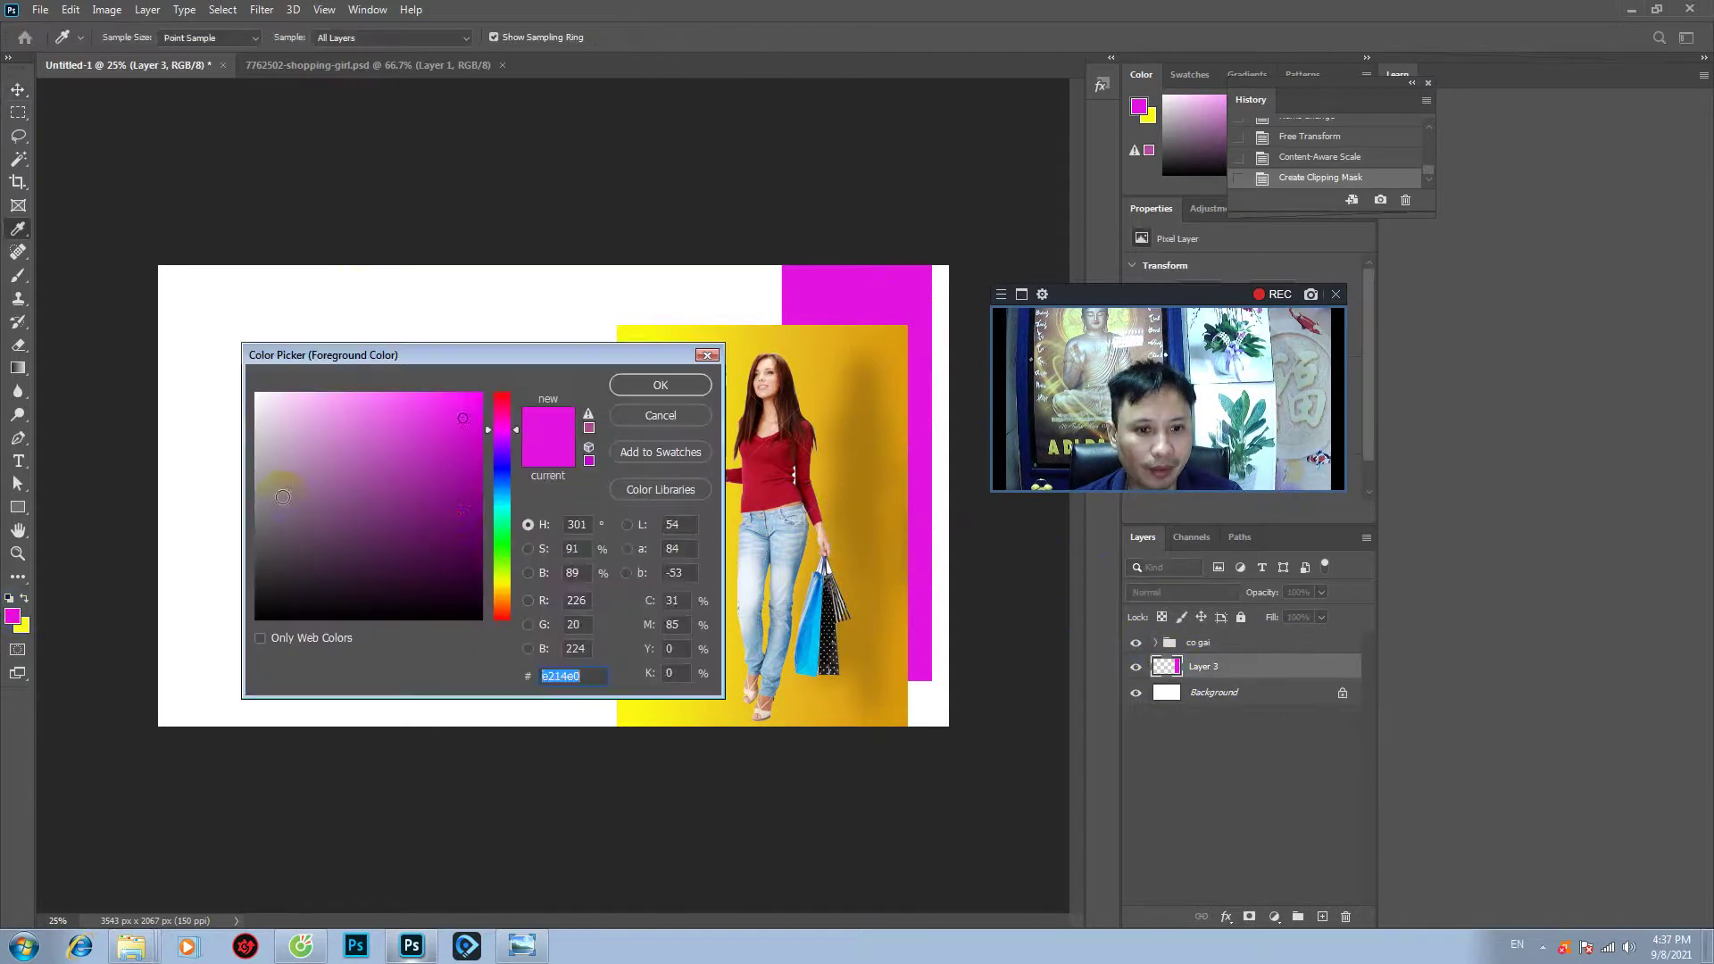
left_click(457, 517)
left_click(660, 385)
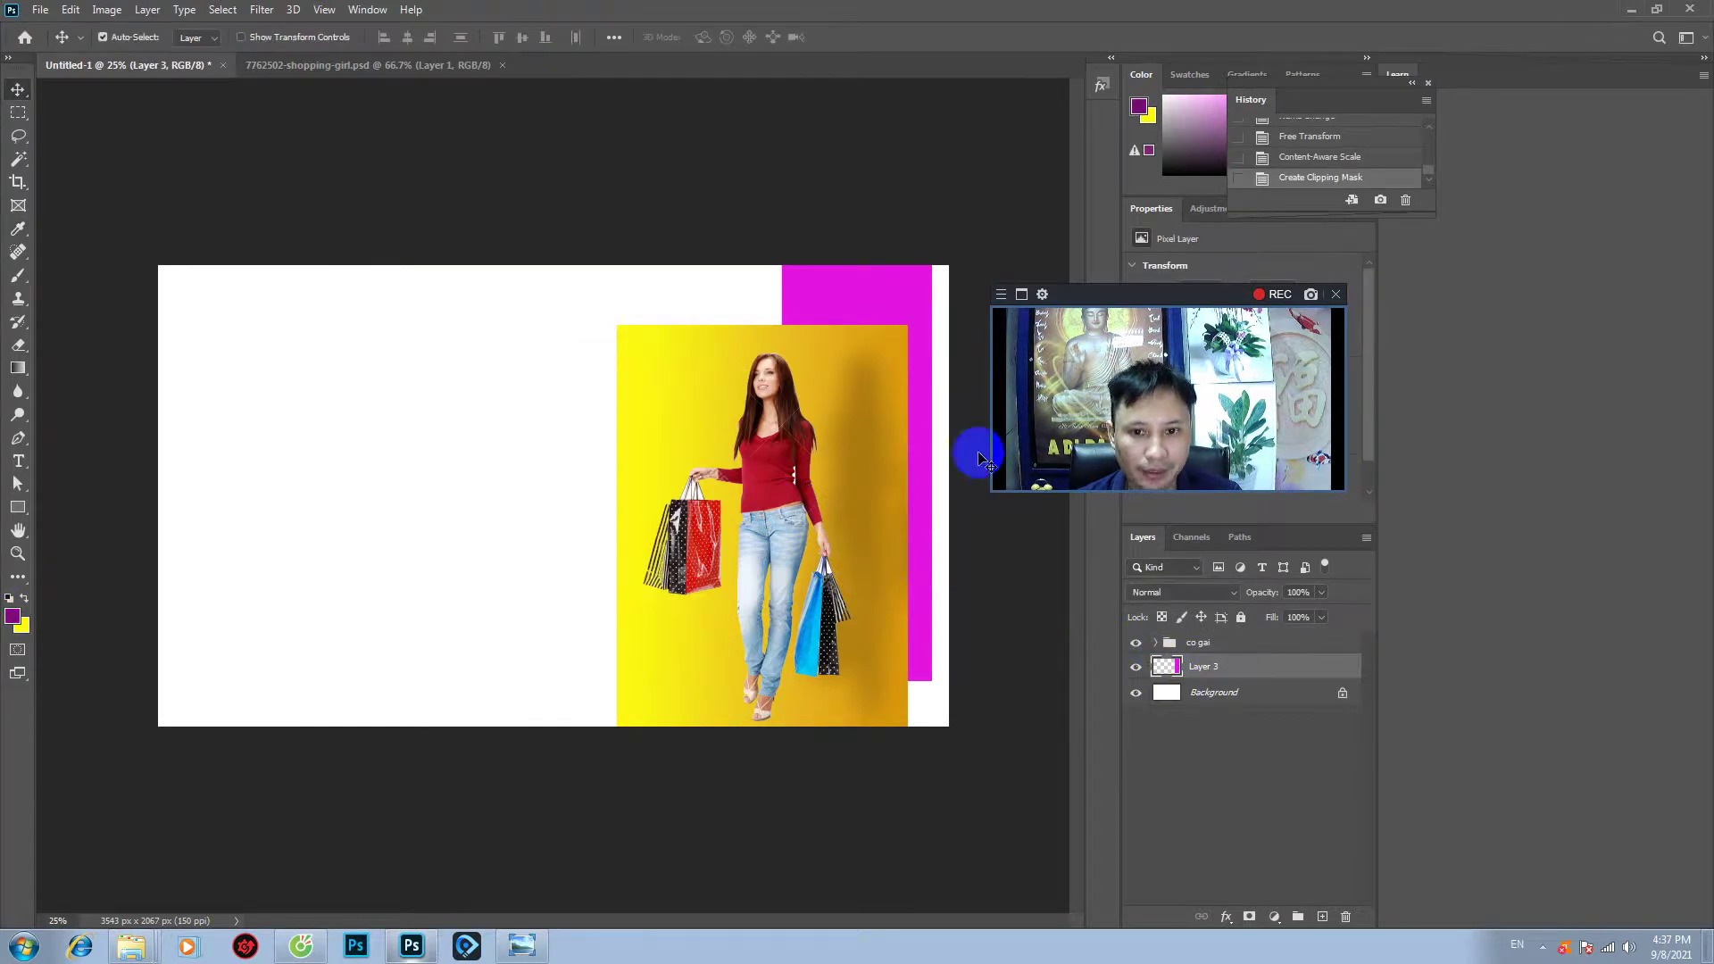
left_click(1166, 666, "ctrl")
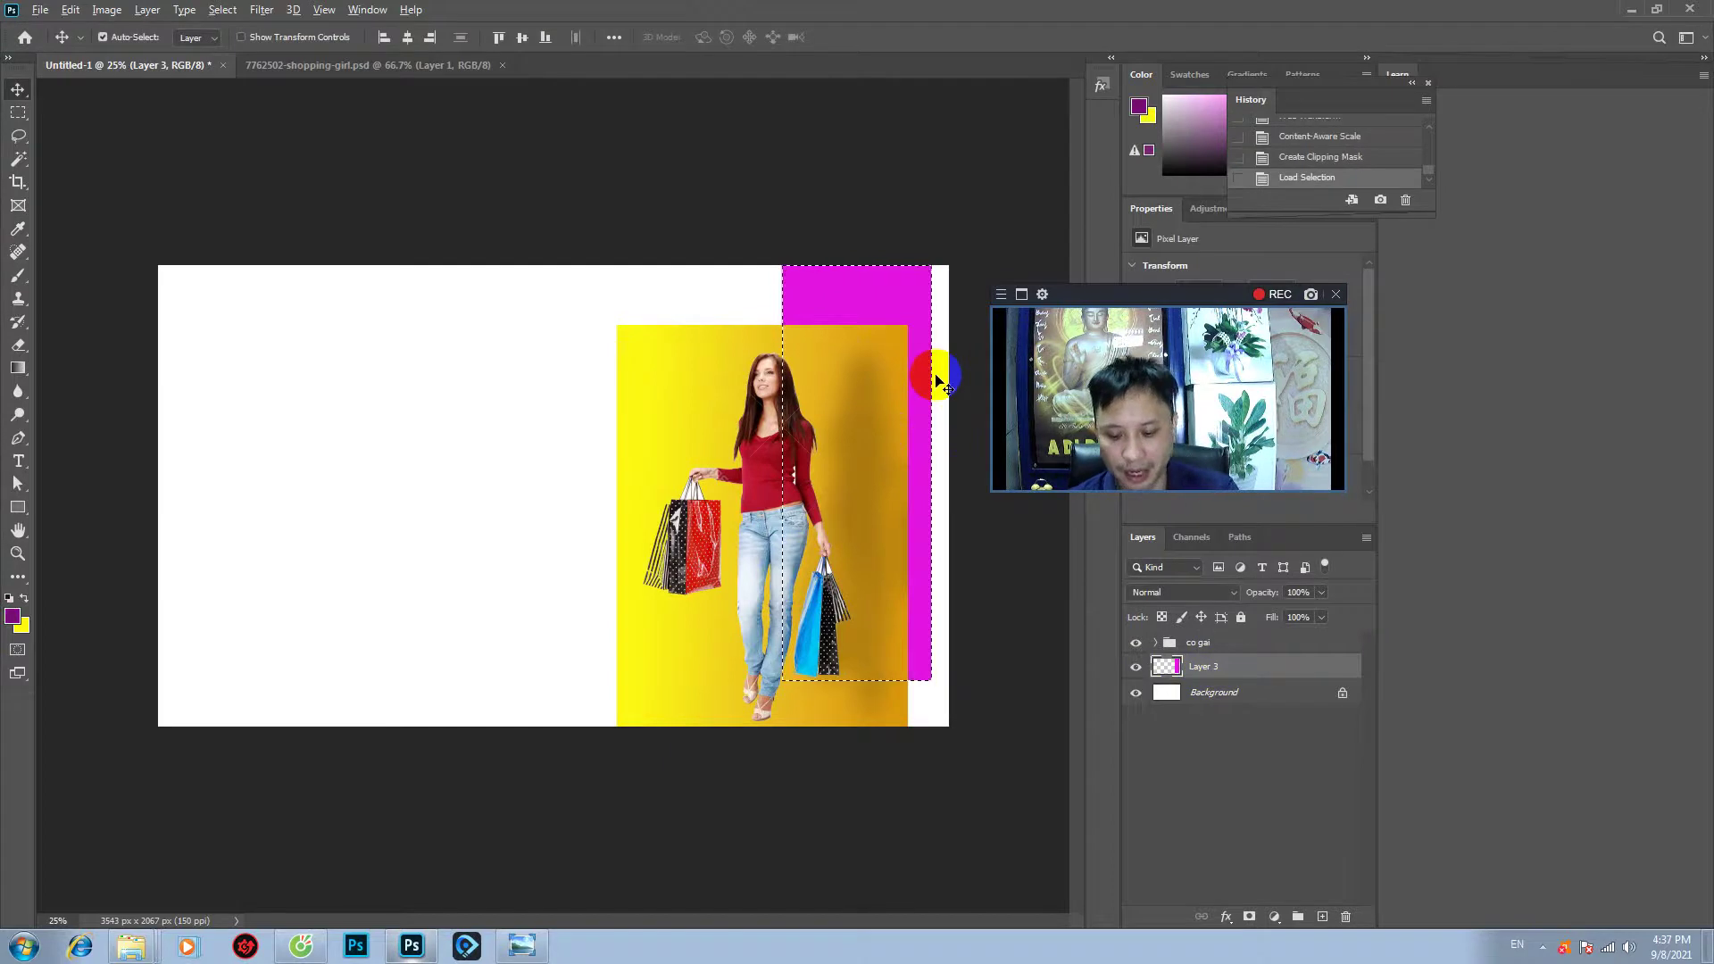
key("alt+BackSpace")
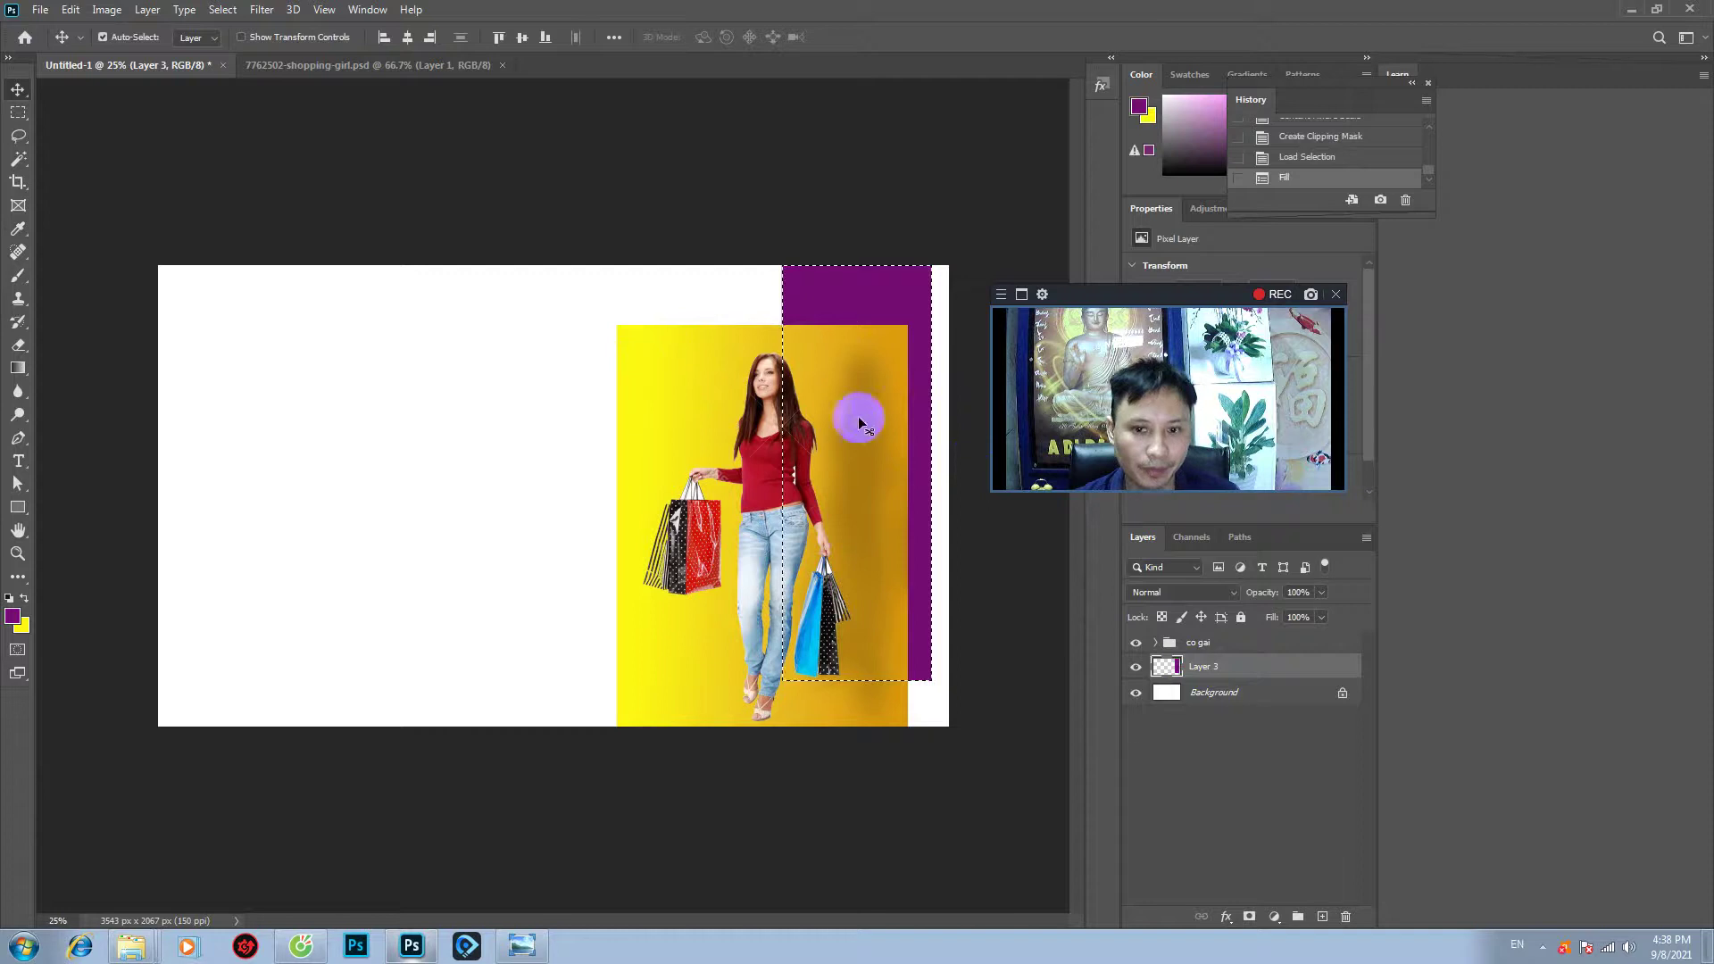
- Refill the rectangle with a slightly brighter purple and clear the selection
left_click(13, 616)
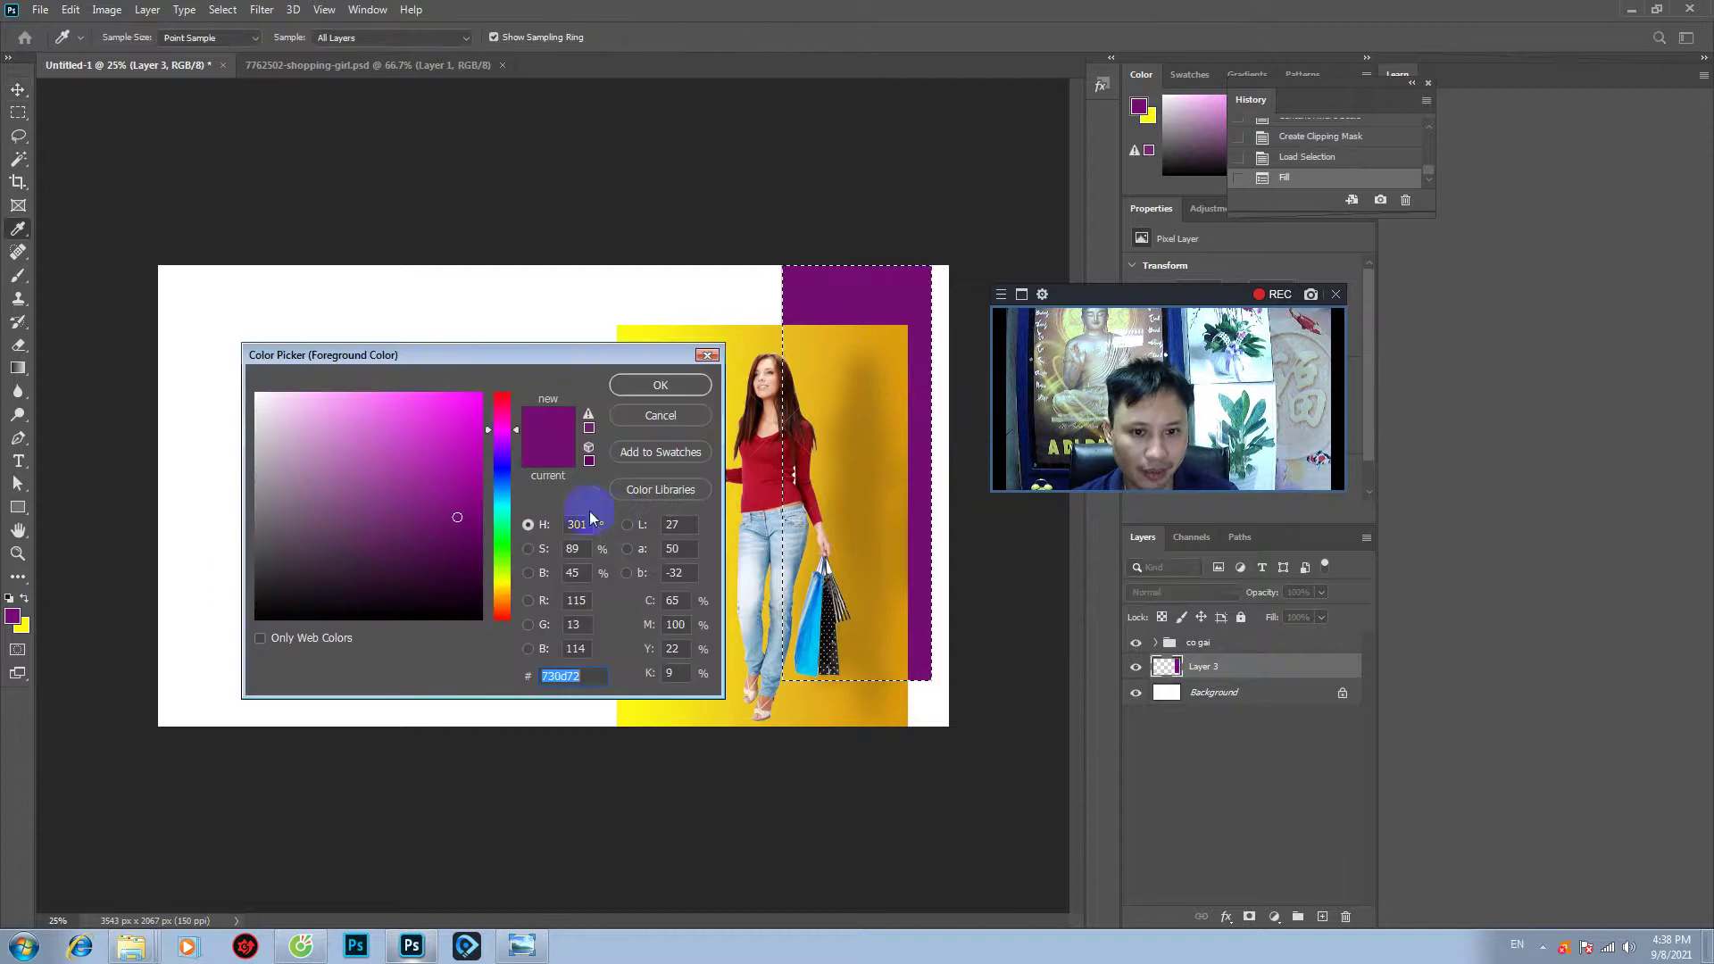
left_click(461, 487)
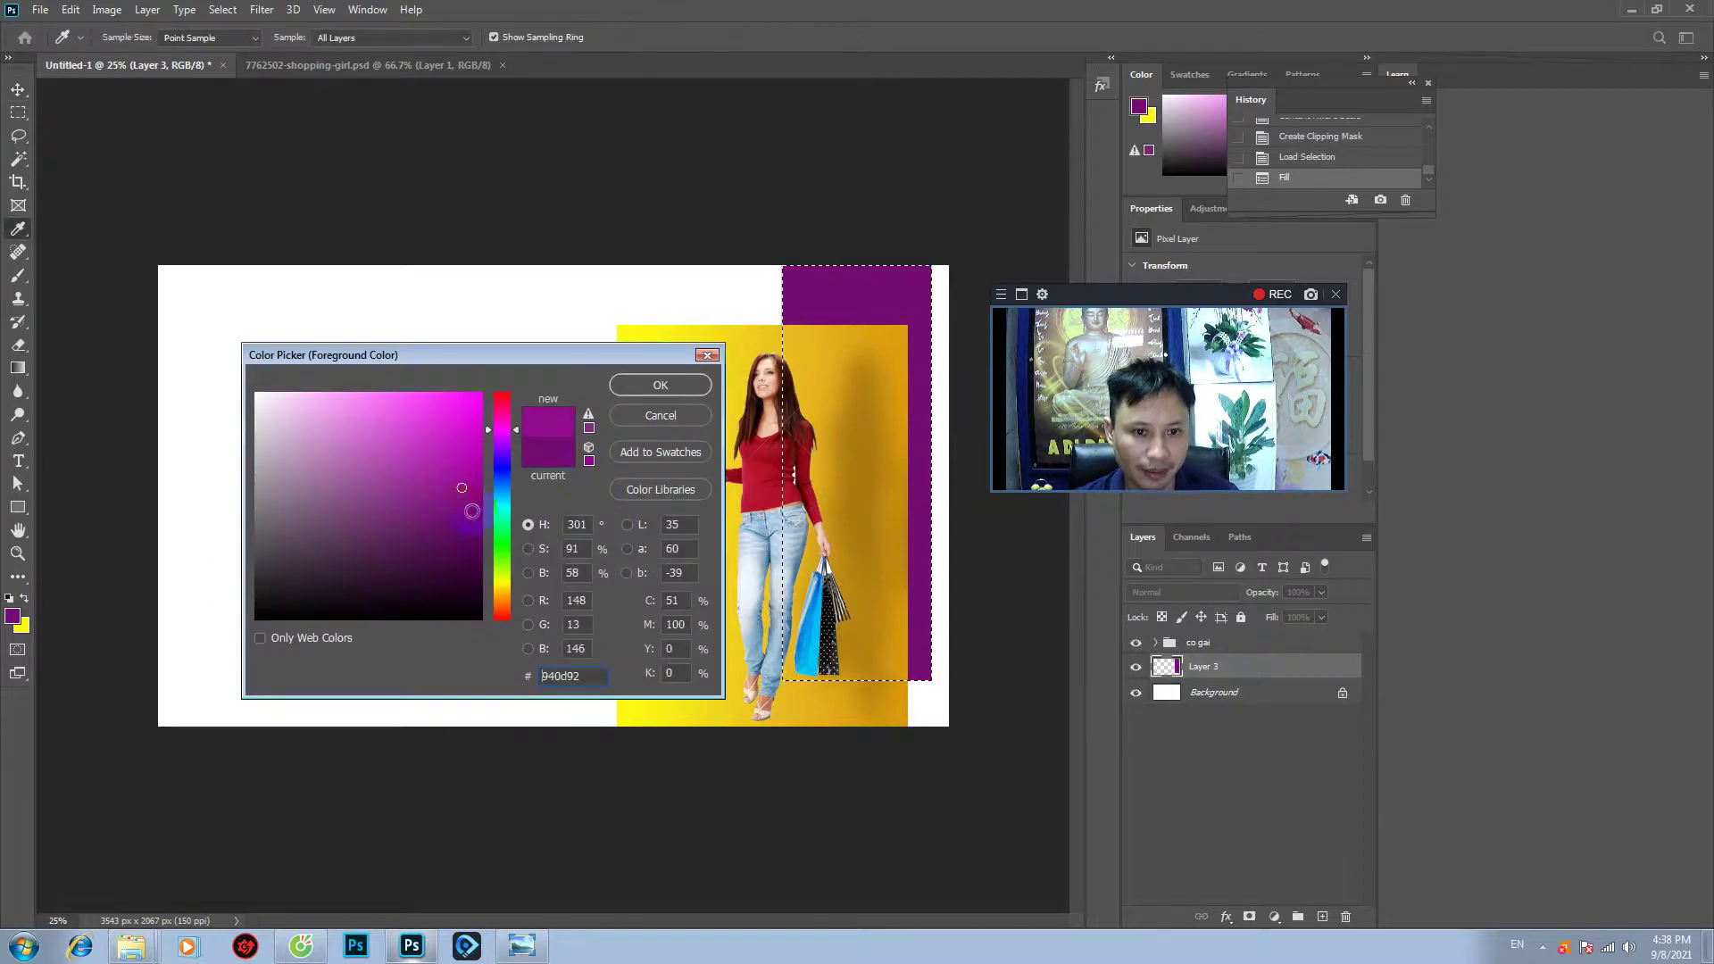
left_click(473, 498)
left_click(660, 385)
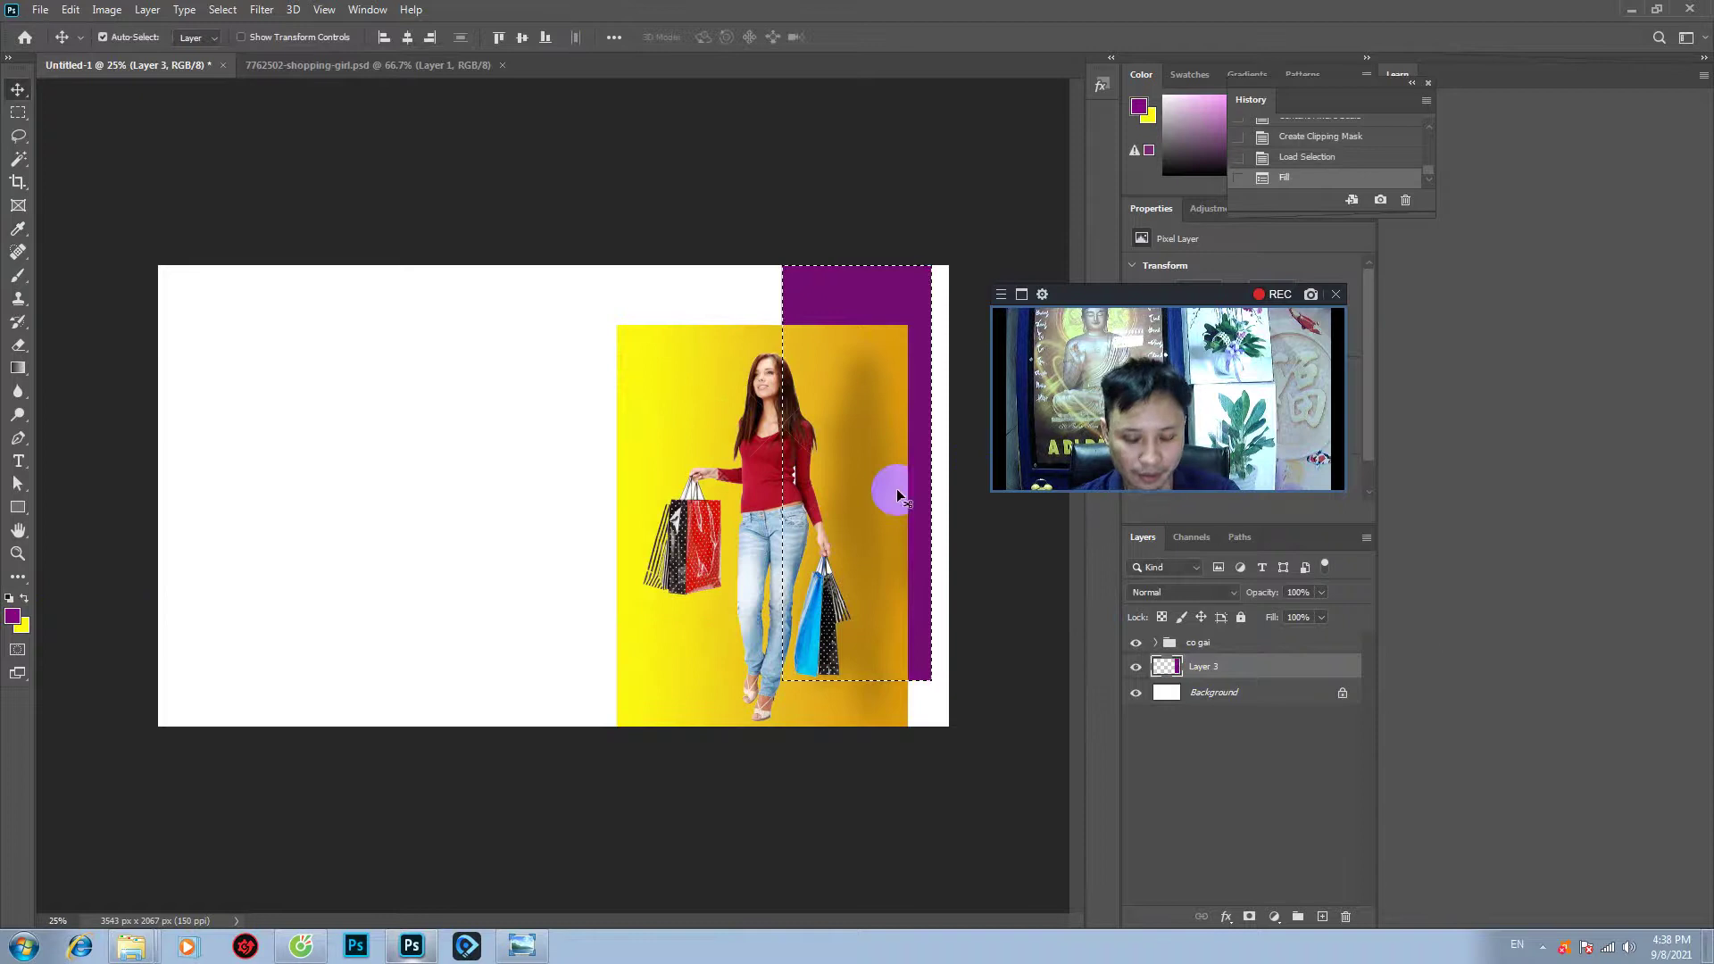
key("alt+BackSpace")
key("ctrl+d")
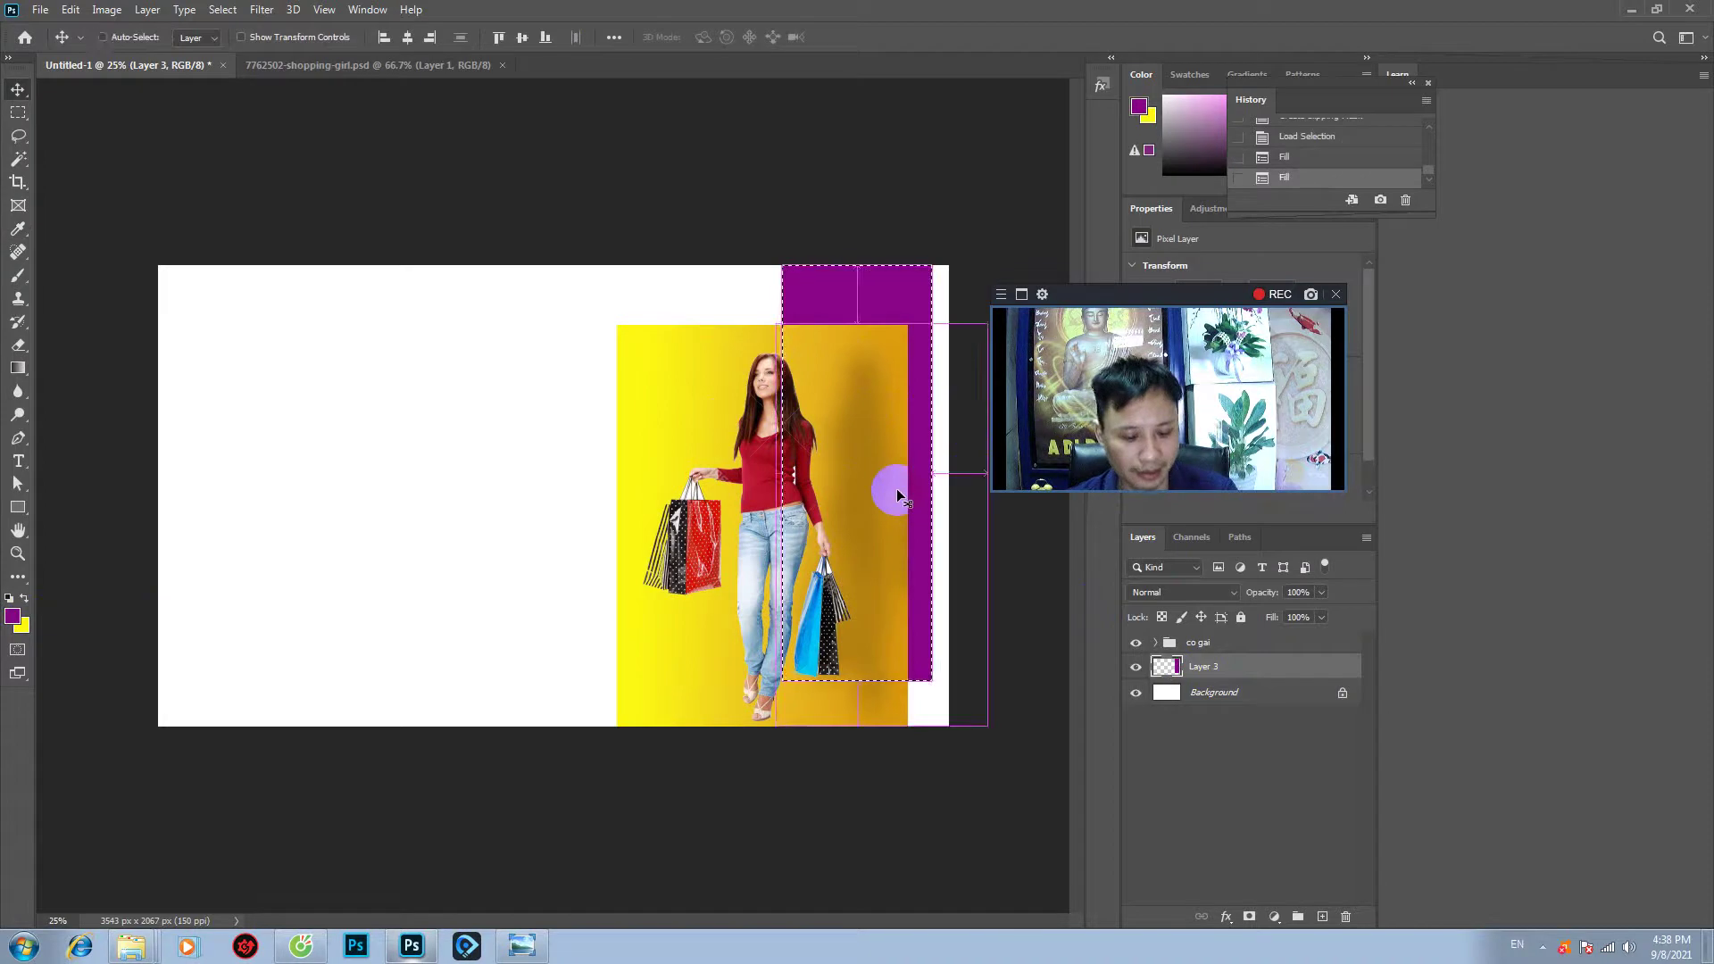
- On a new layer, select a strip along the banner's bottom from the left edge to the panel
left_click(1322, 919)
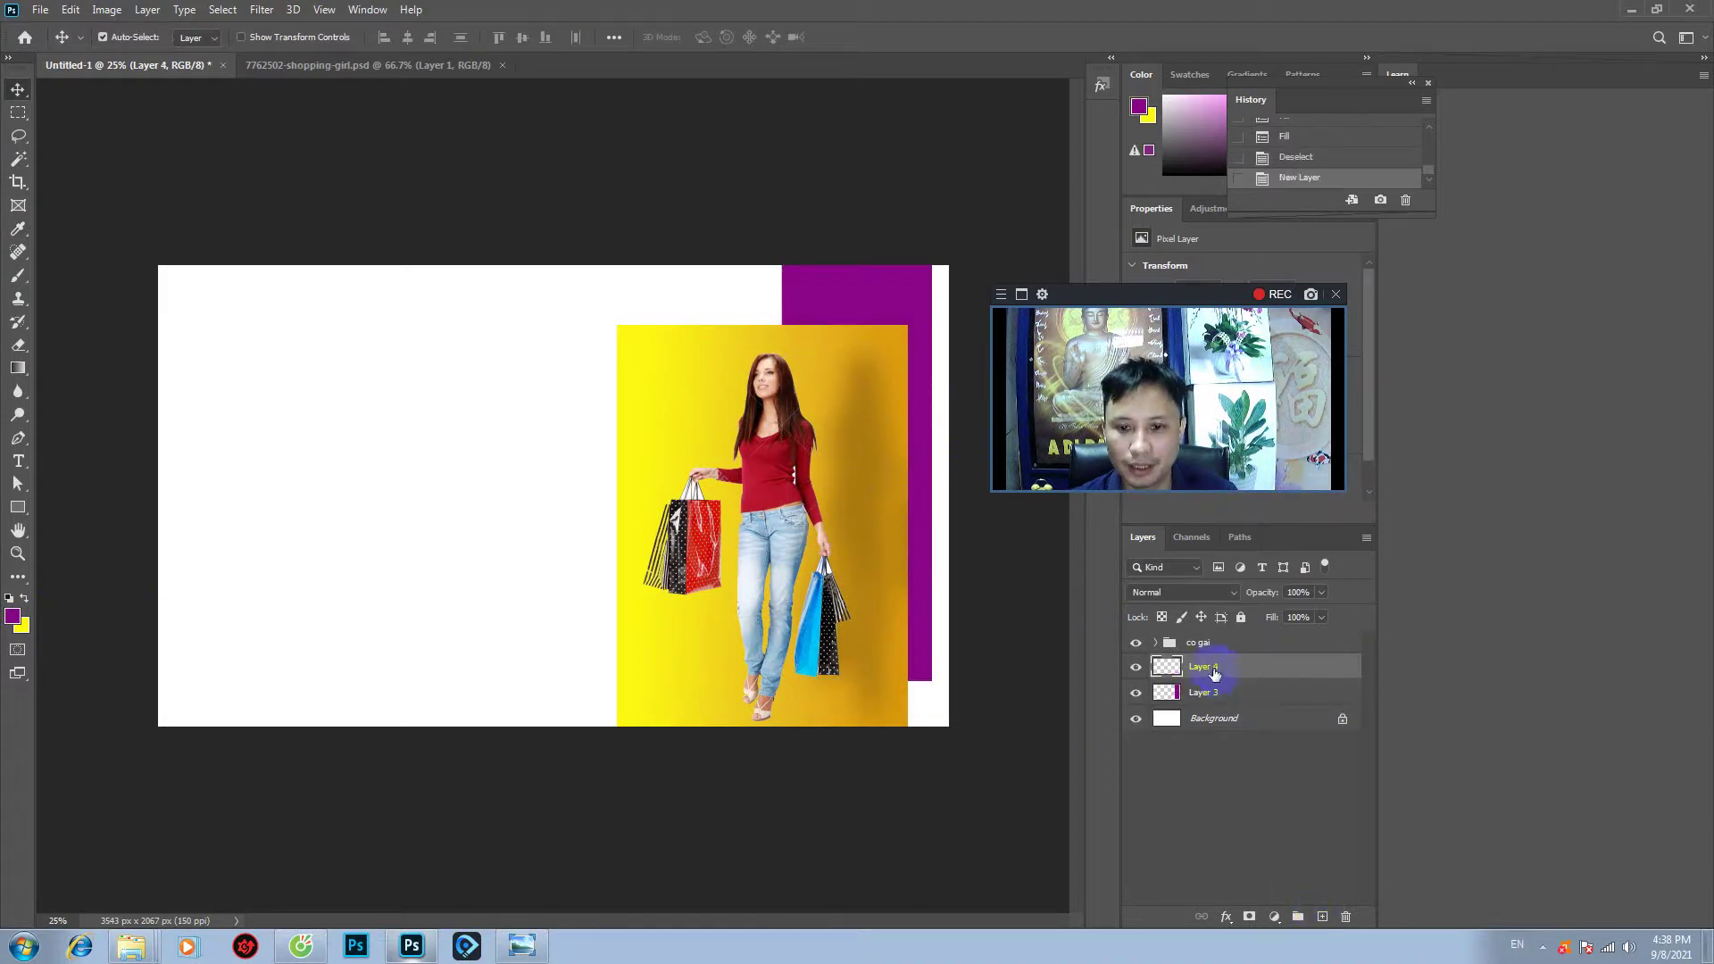
left_click(18, 113)
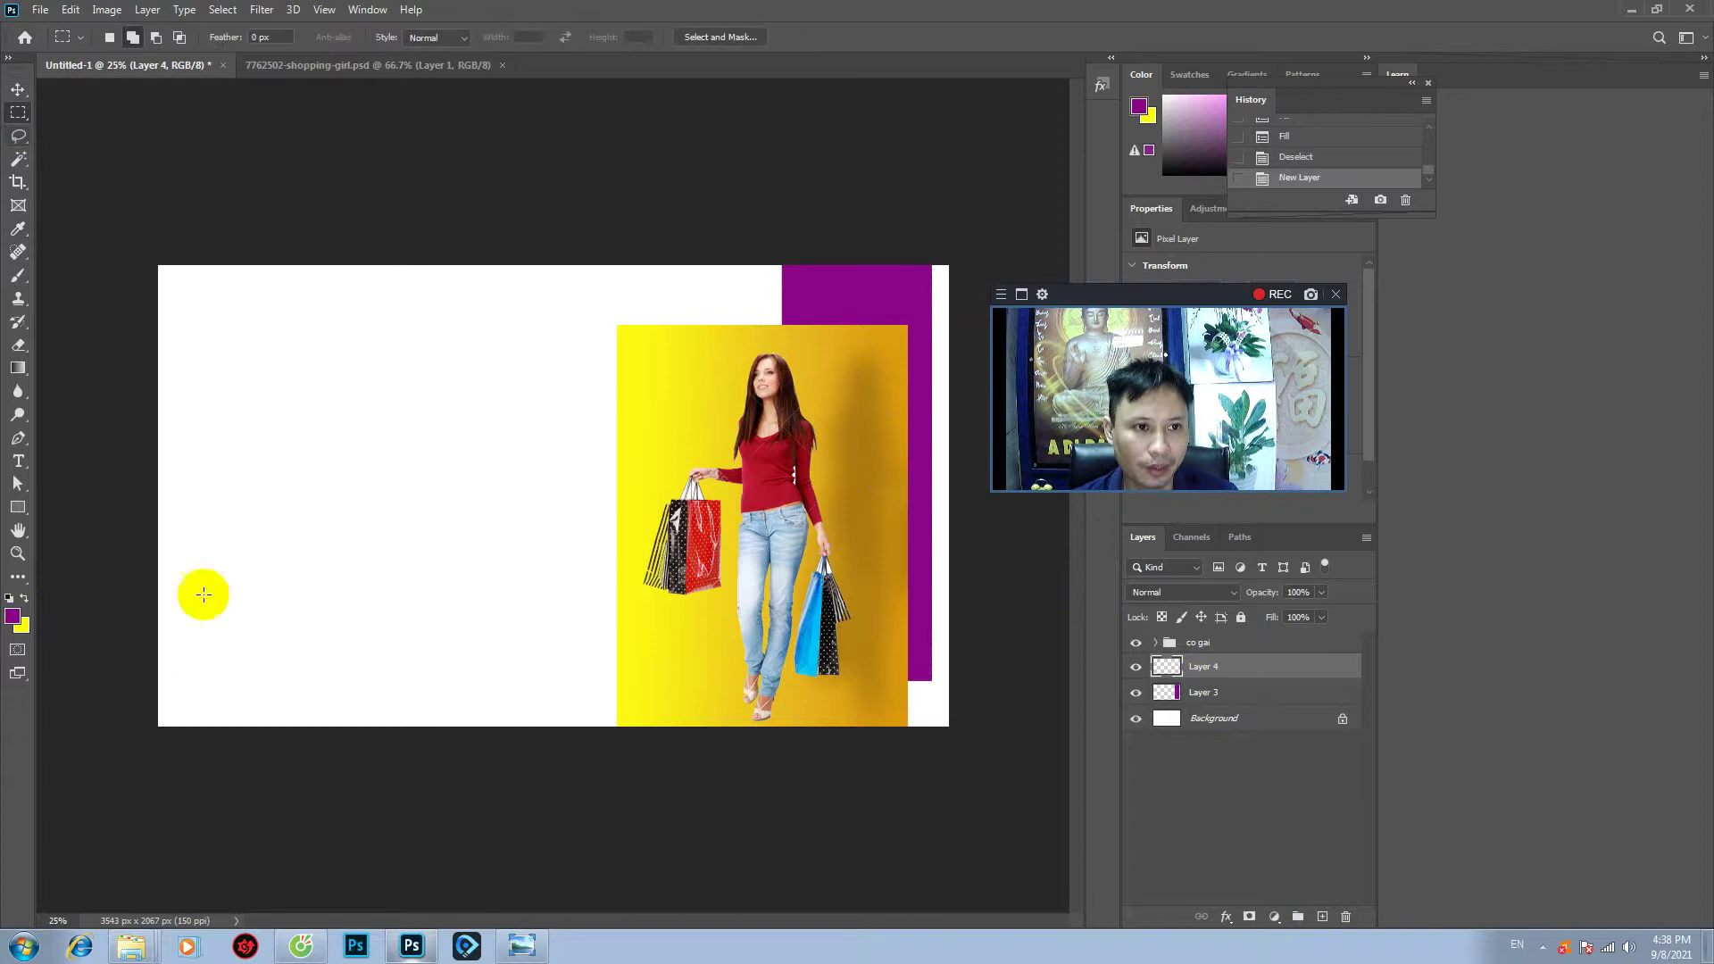
left_click_drag(153, 642, 882, 794)
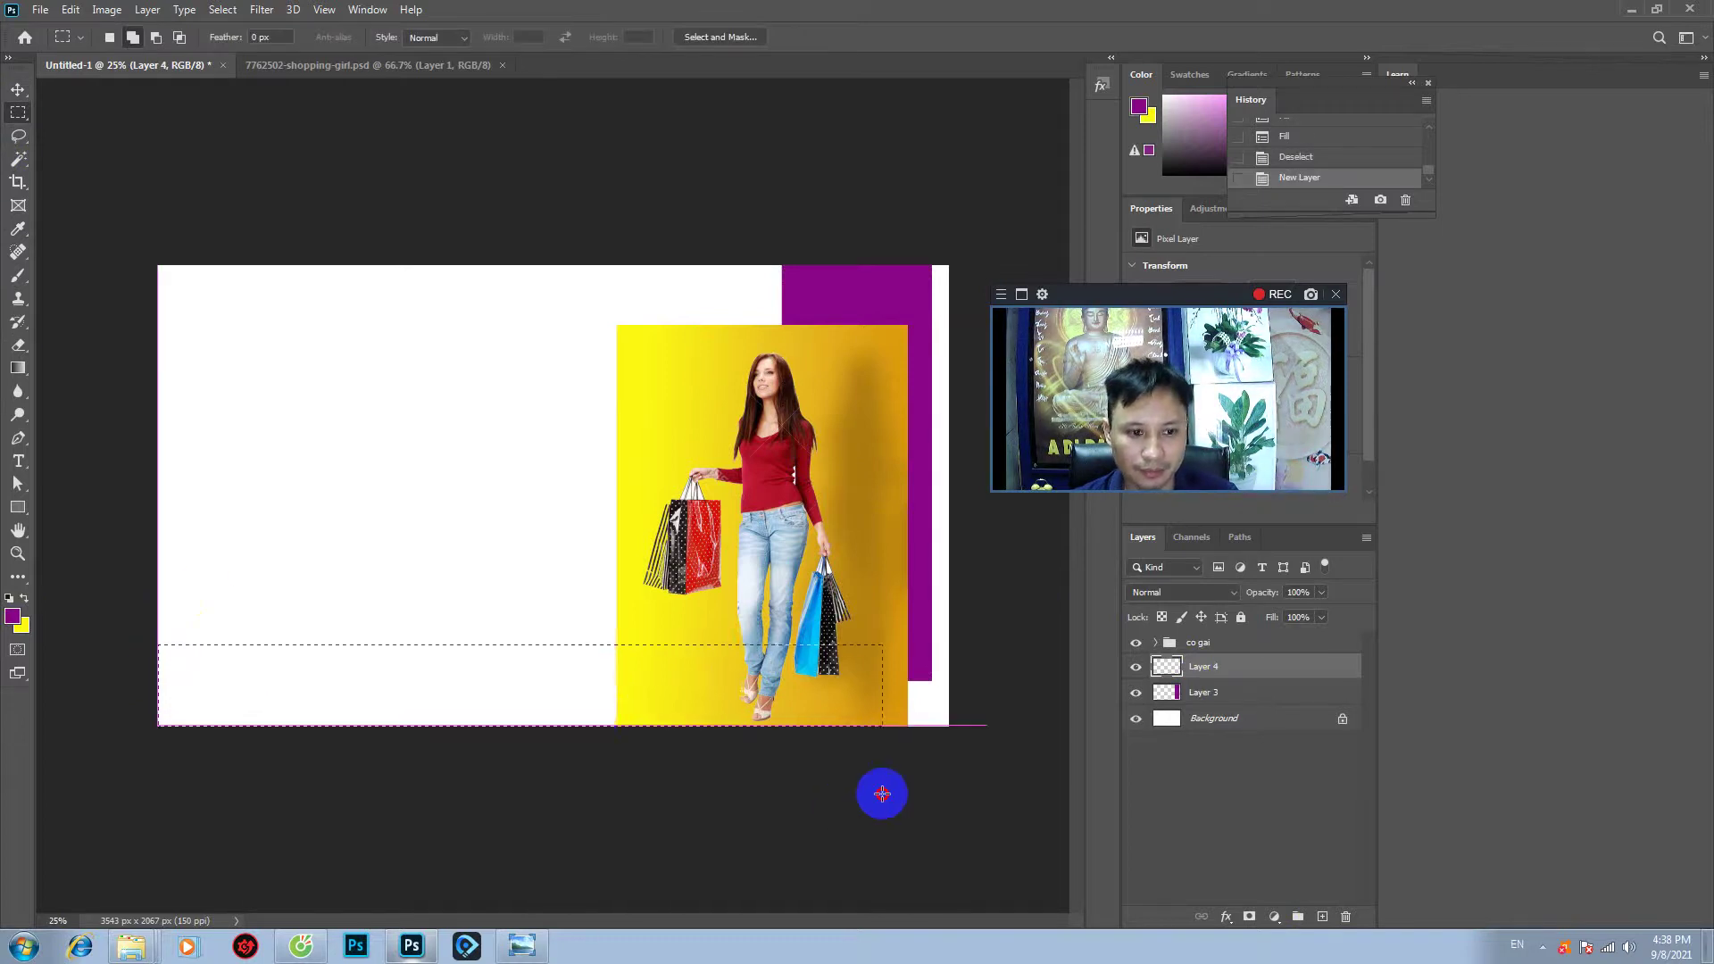
right_click(882, 794)
left_click(842, 722)
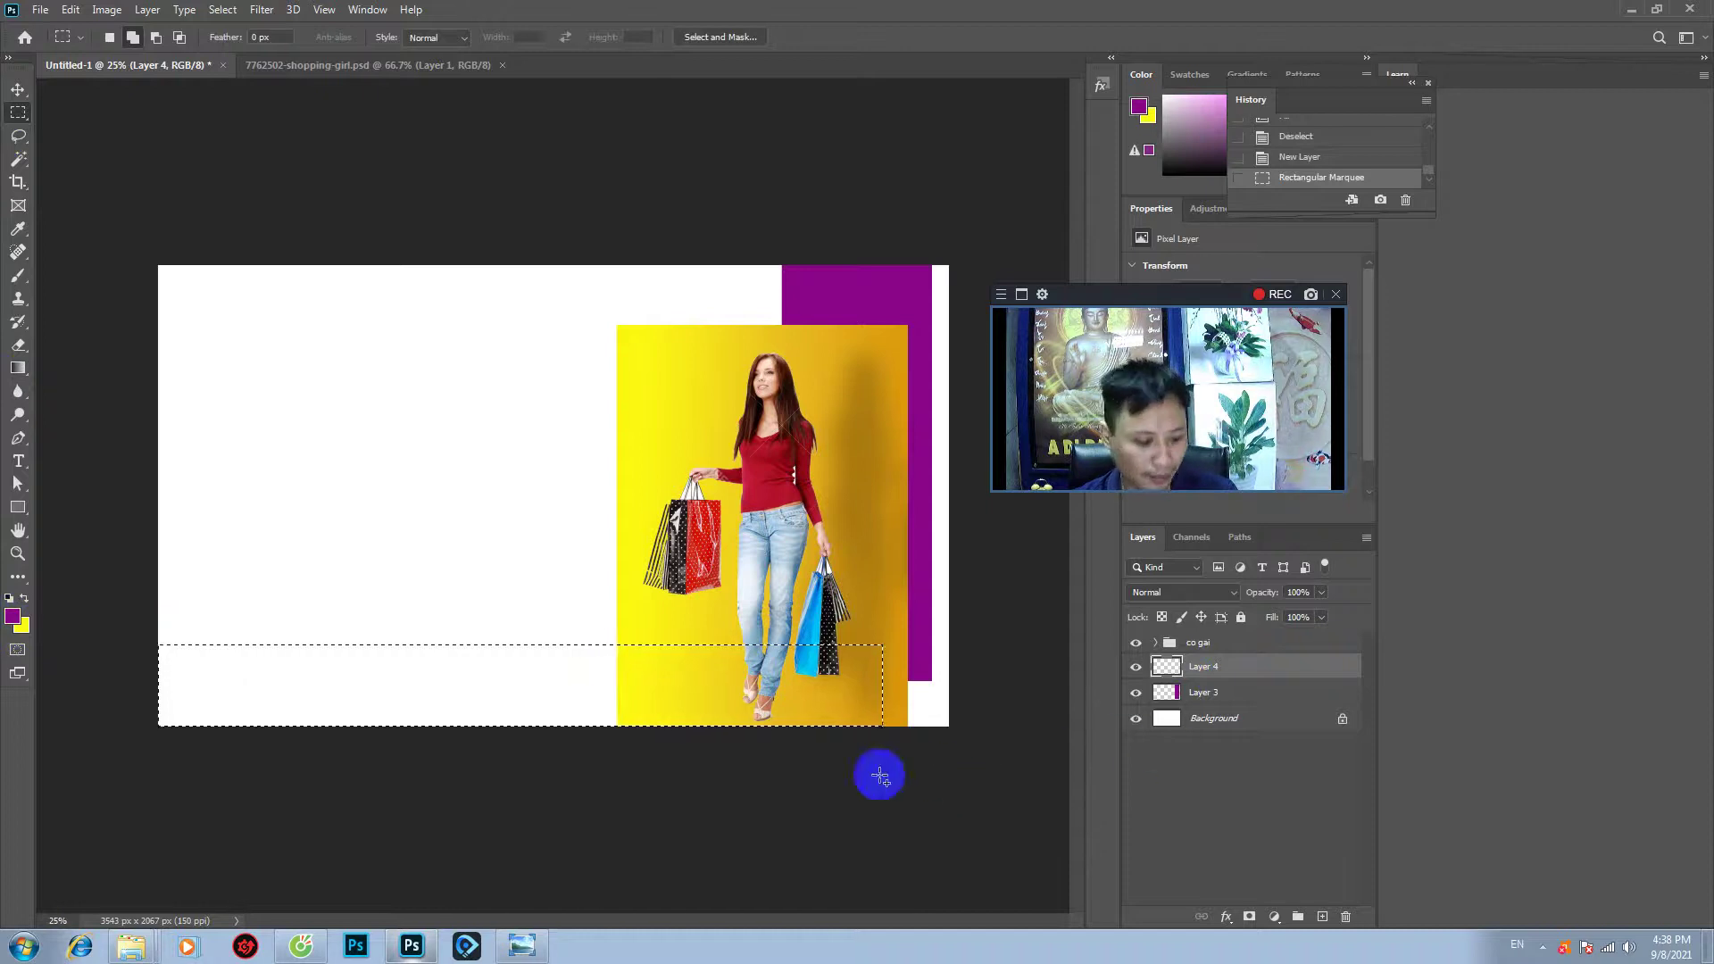
- Fill the bottom strip with dark maroon and deselect
left_click(13, 616)
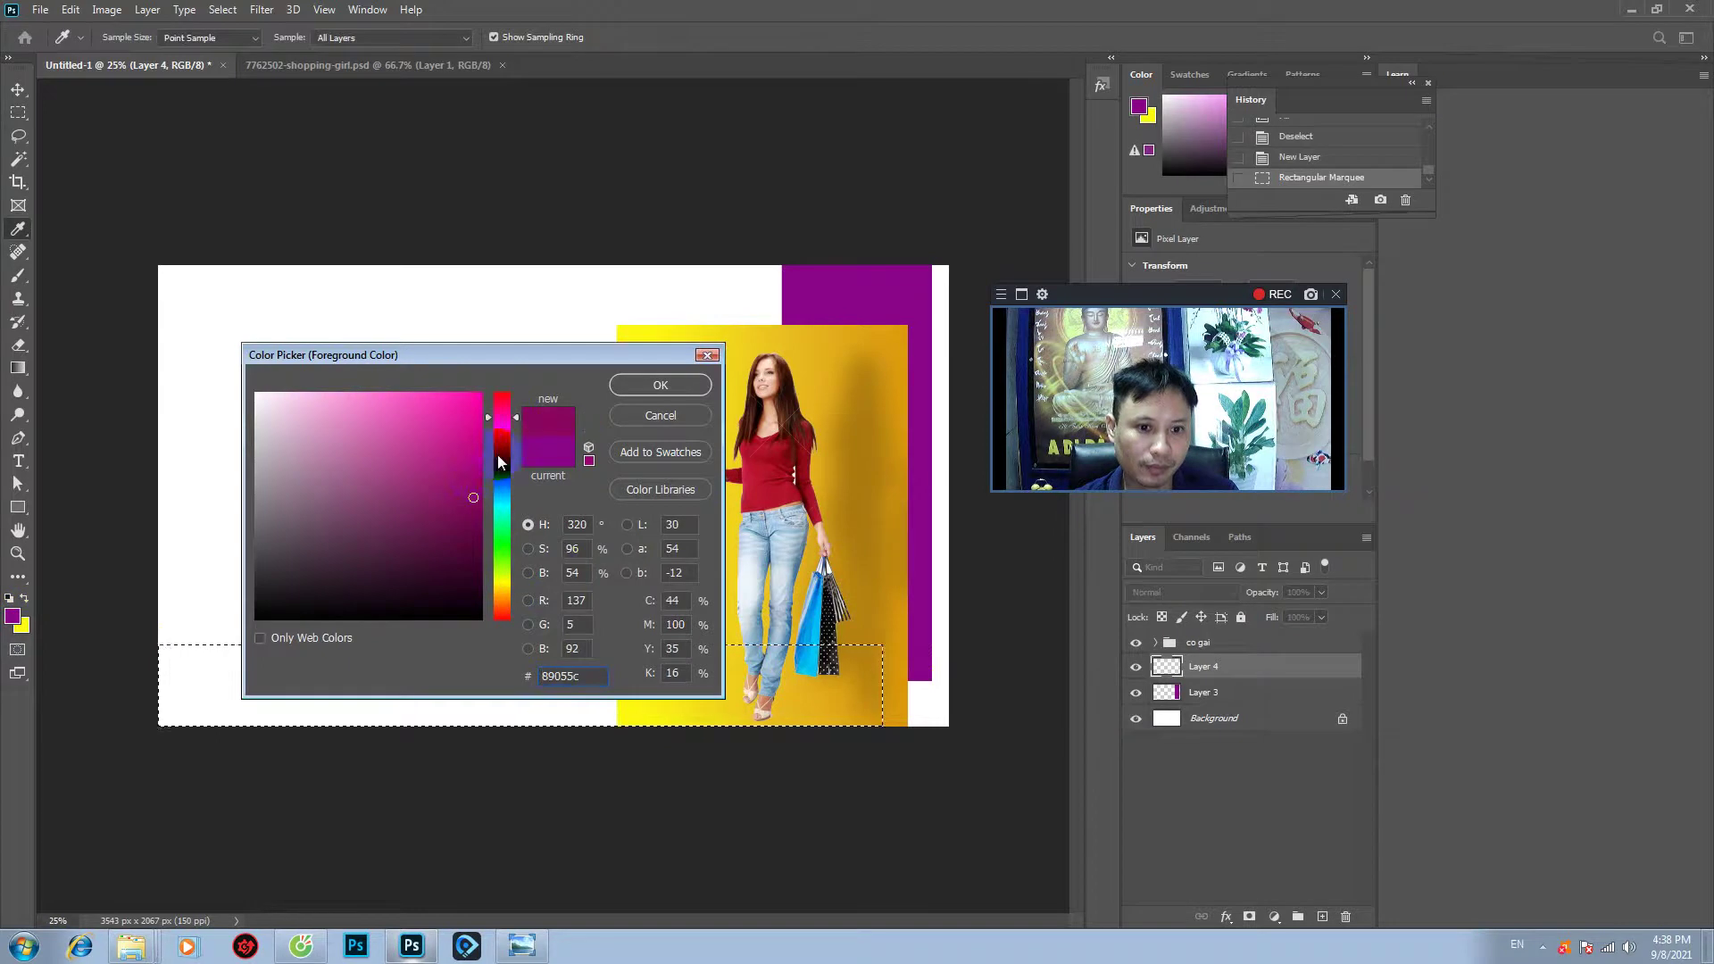
left_click(507, 408)
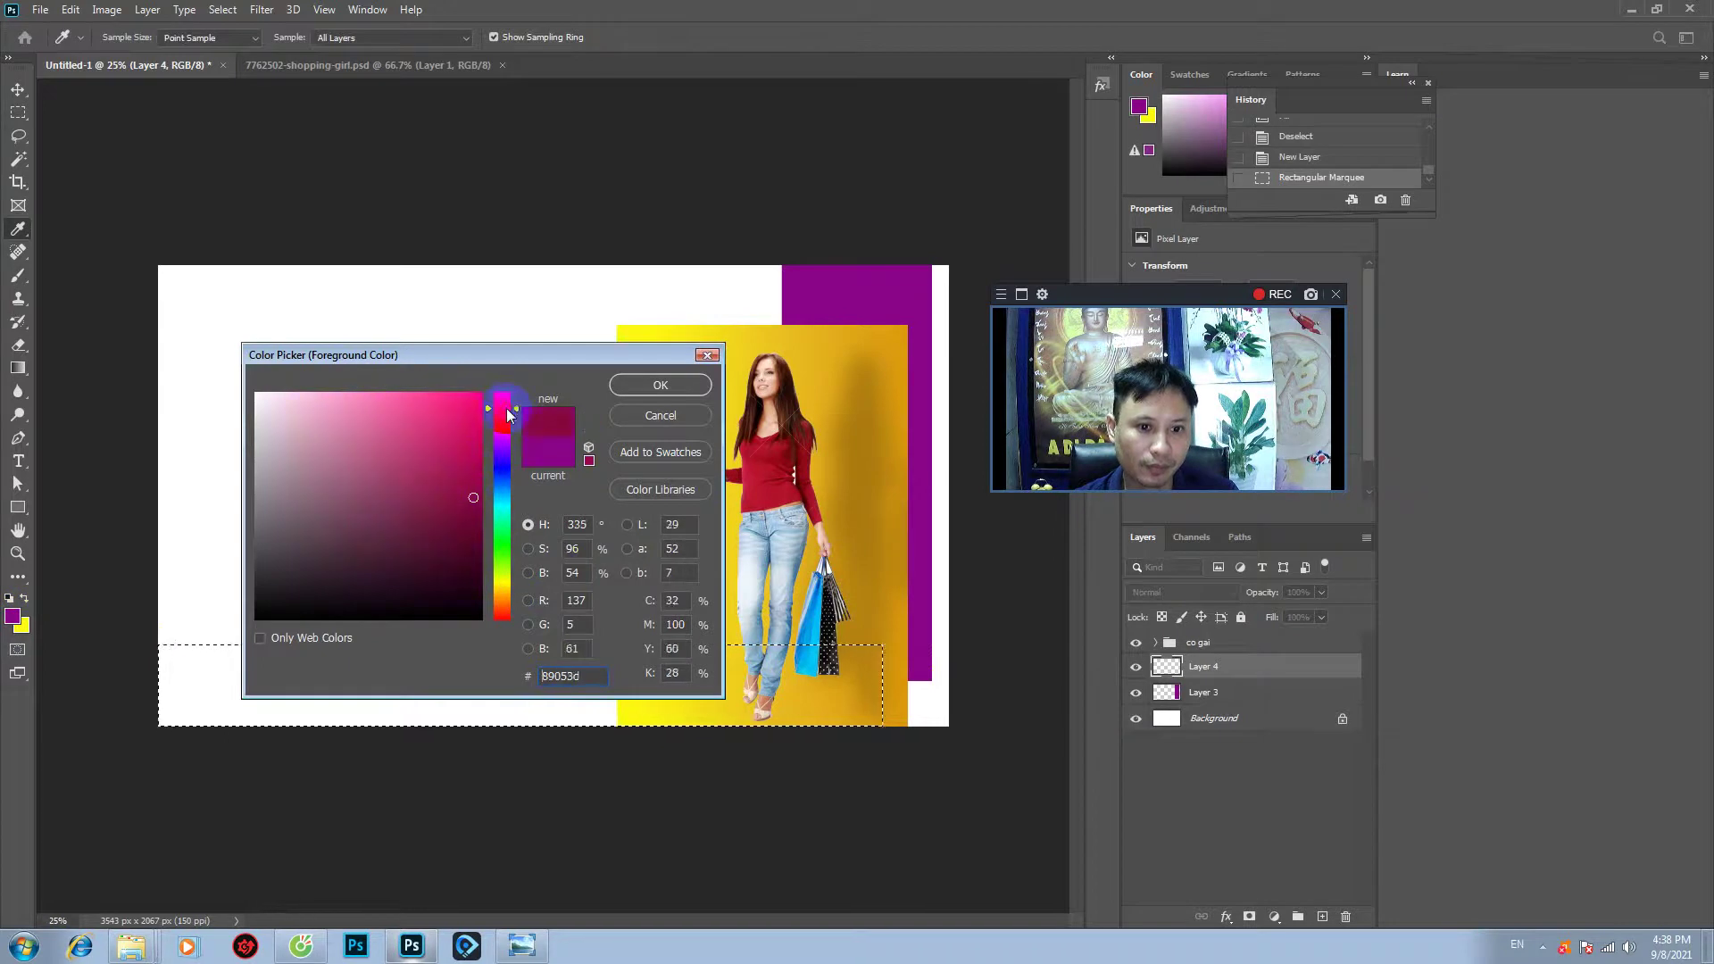
left_click(466, 461)
left_click_drag(466, 460, 442, 500)
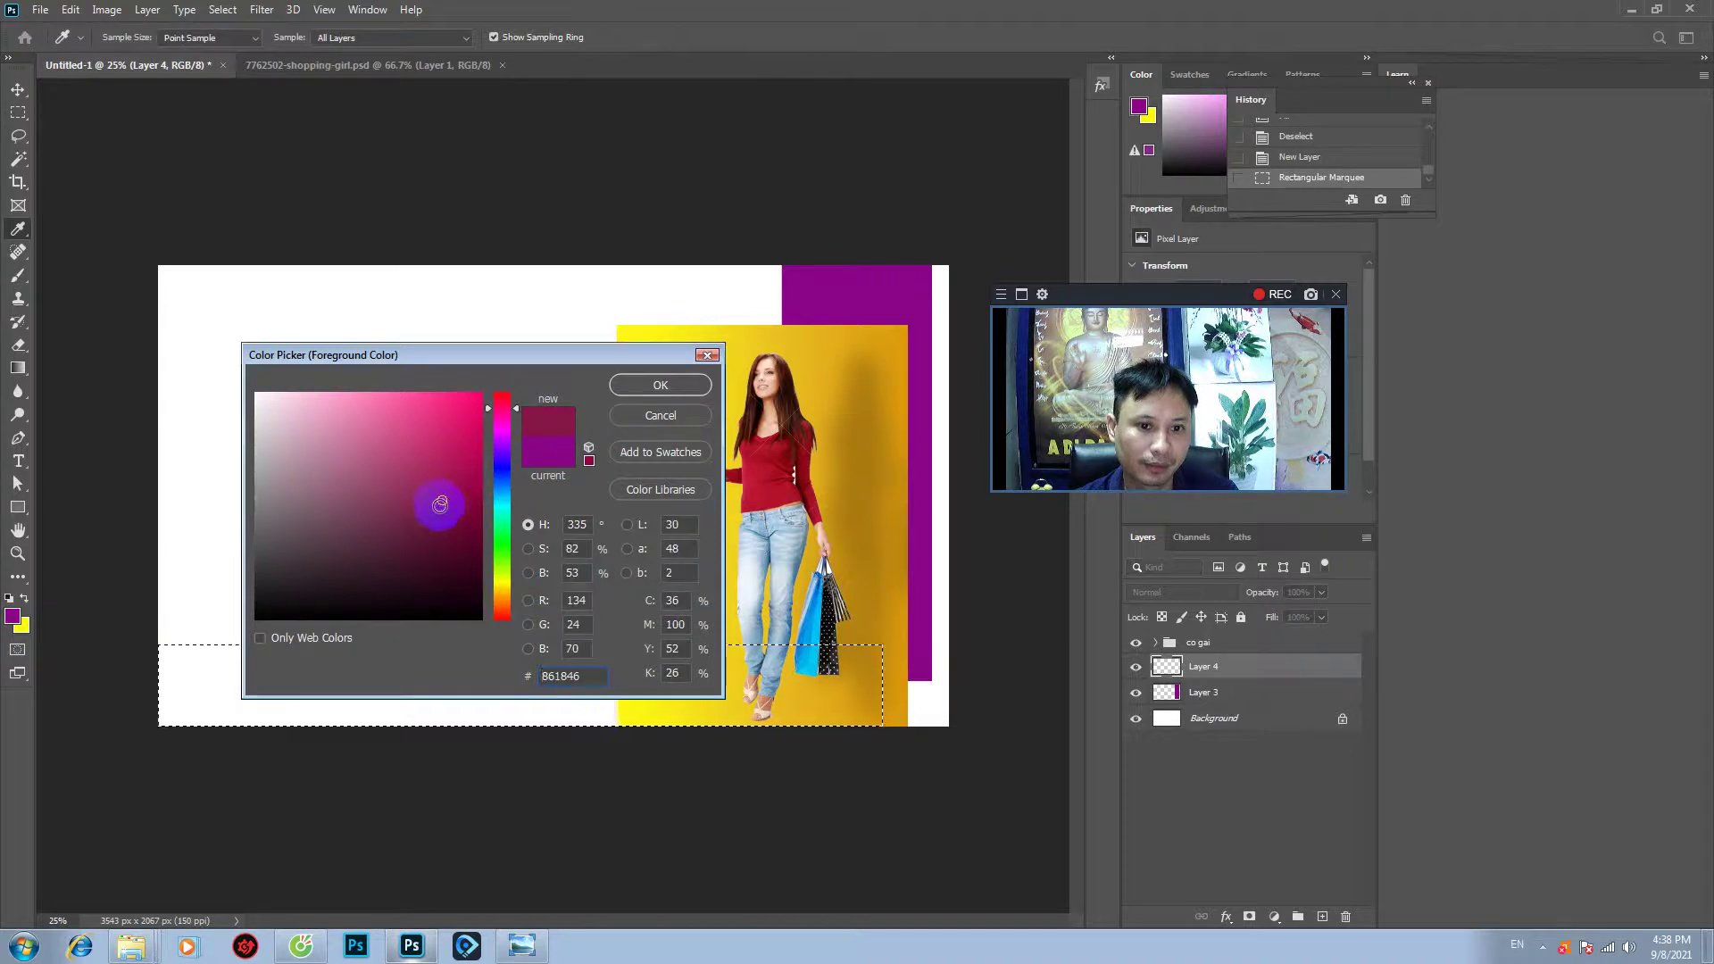
left_click(653, 386)
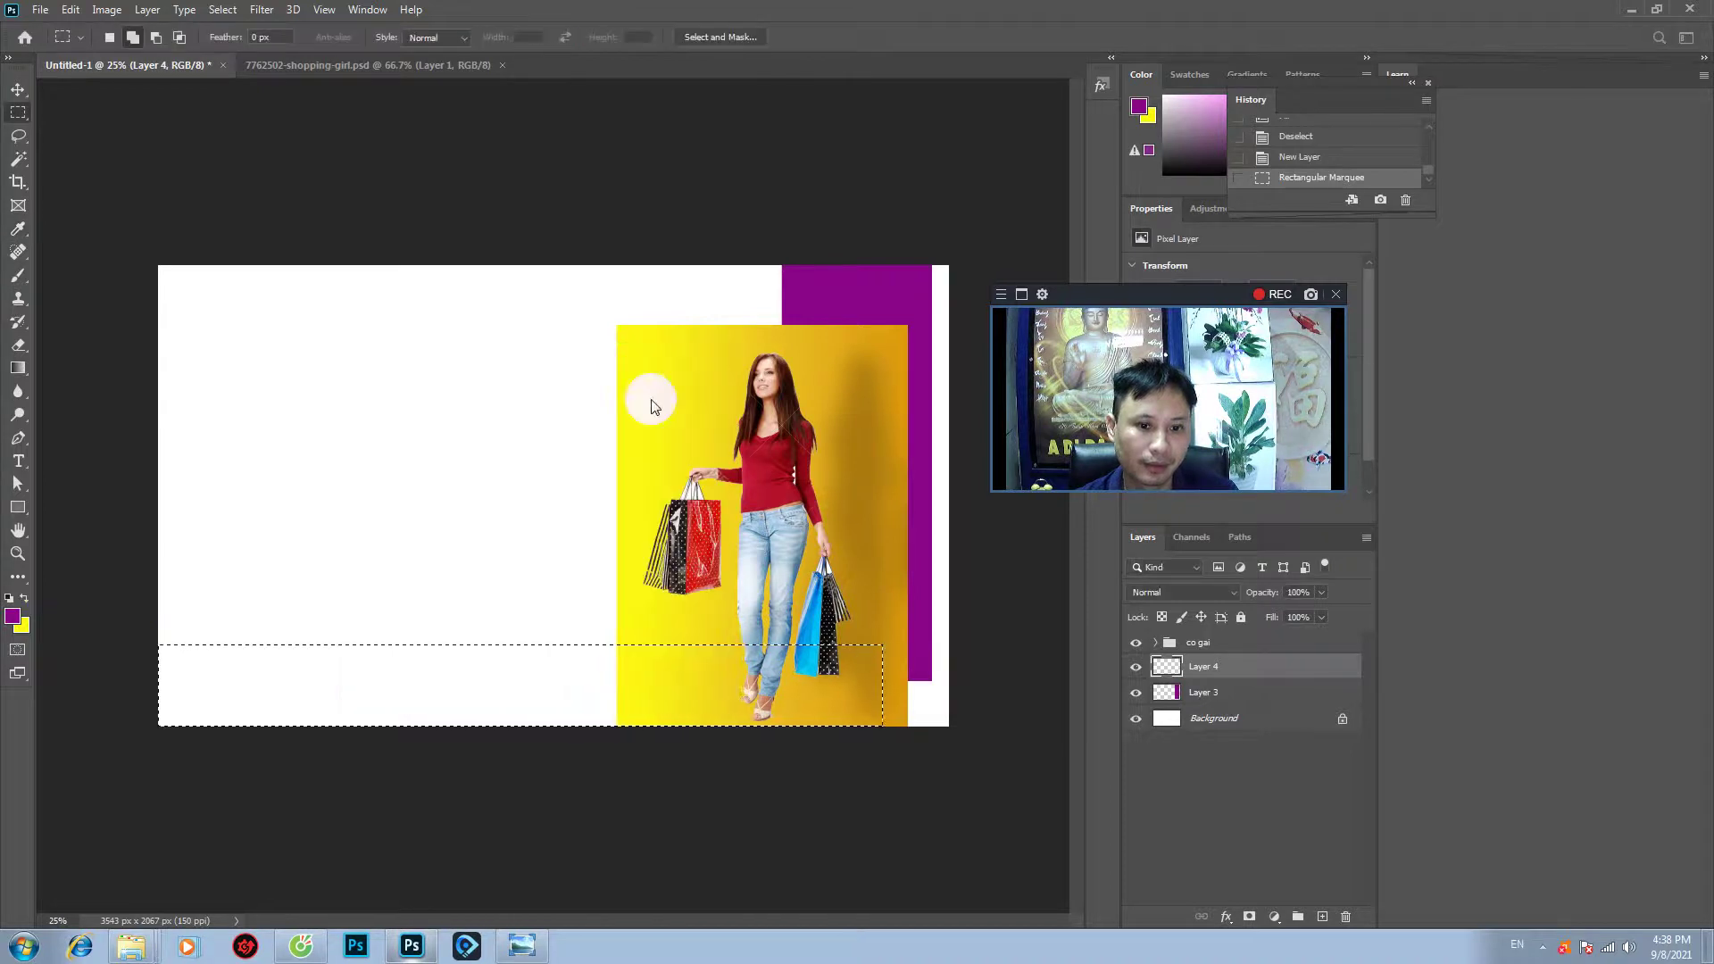
key("alt+BackSpace")
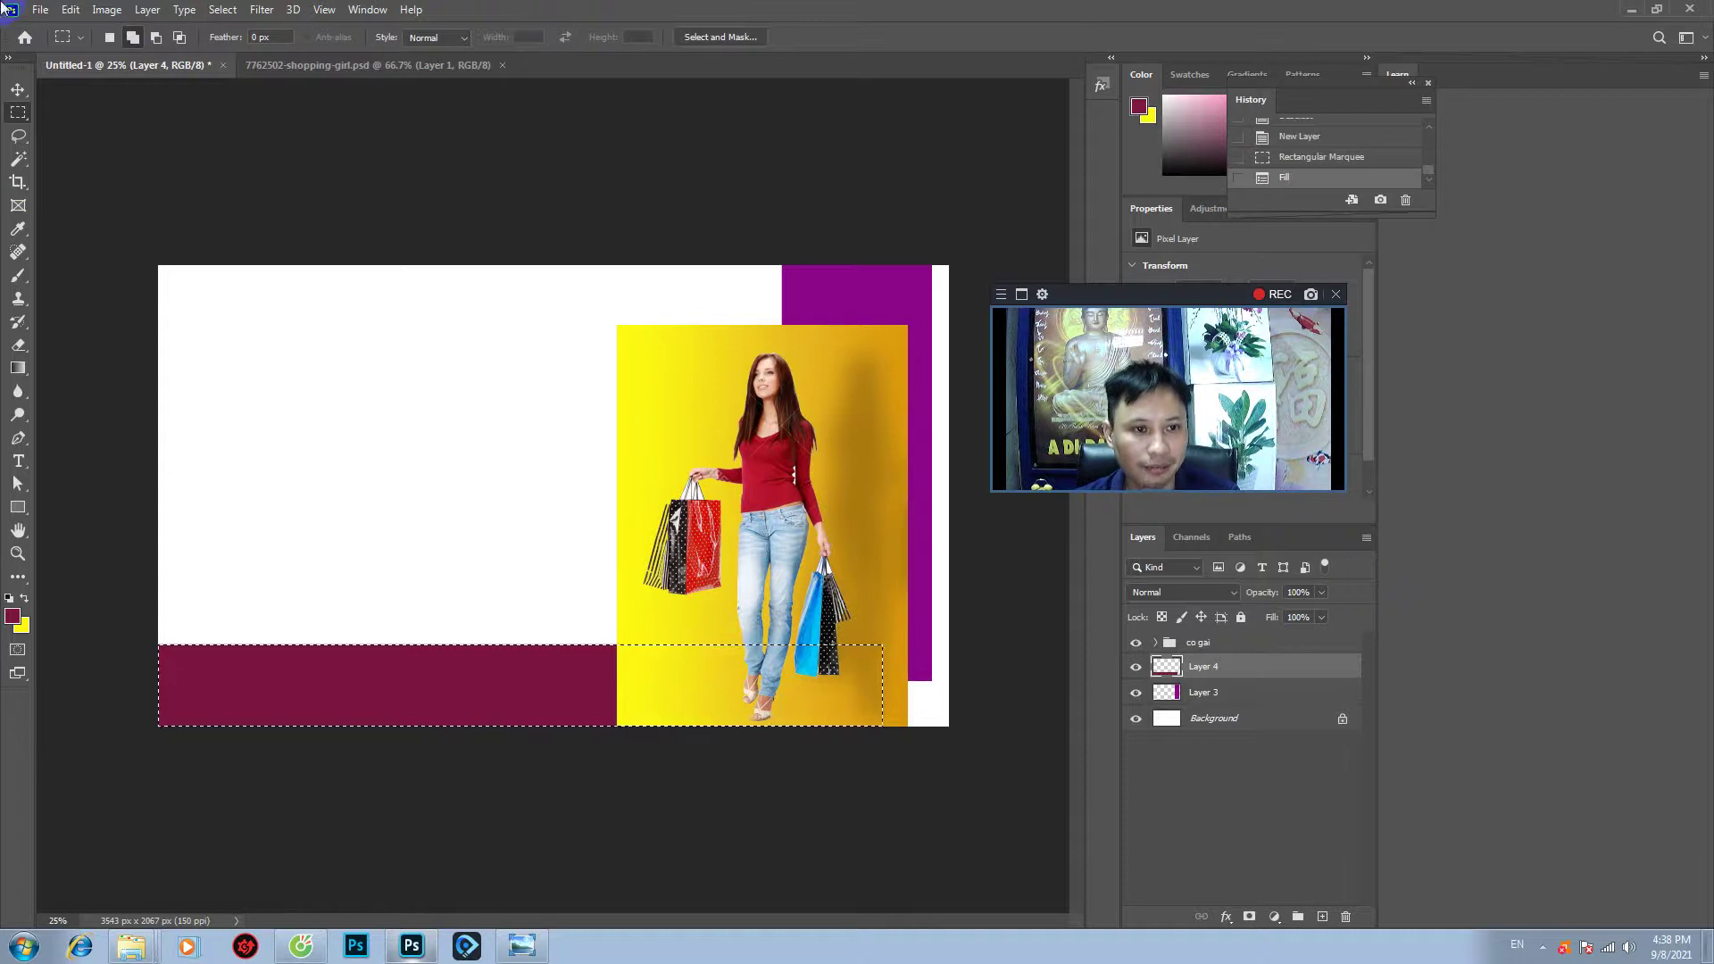
left_click(16, 89)
key("ctrl+d")
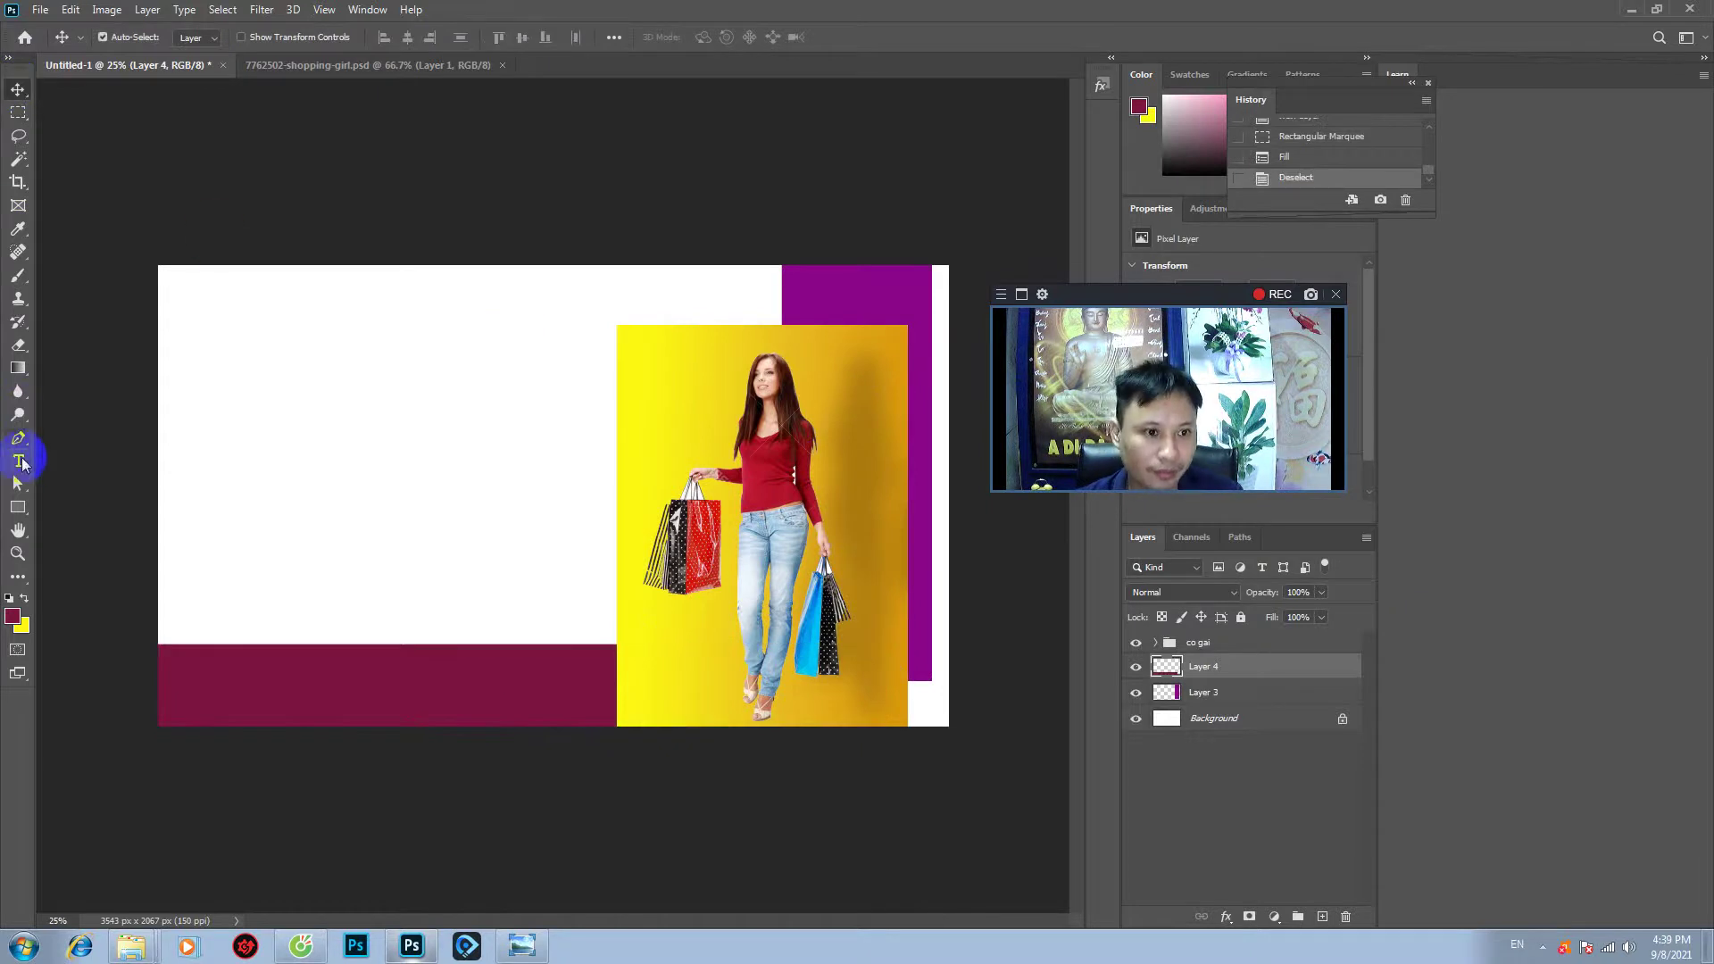
- Add a text box left of the girl with the first two lines of the sale text
left_click(18, 463)
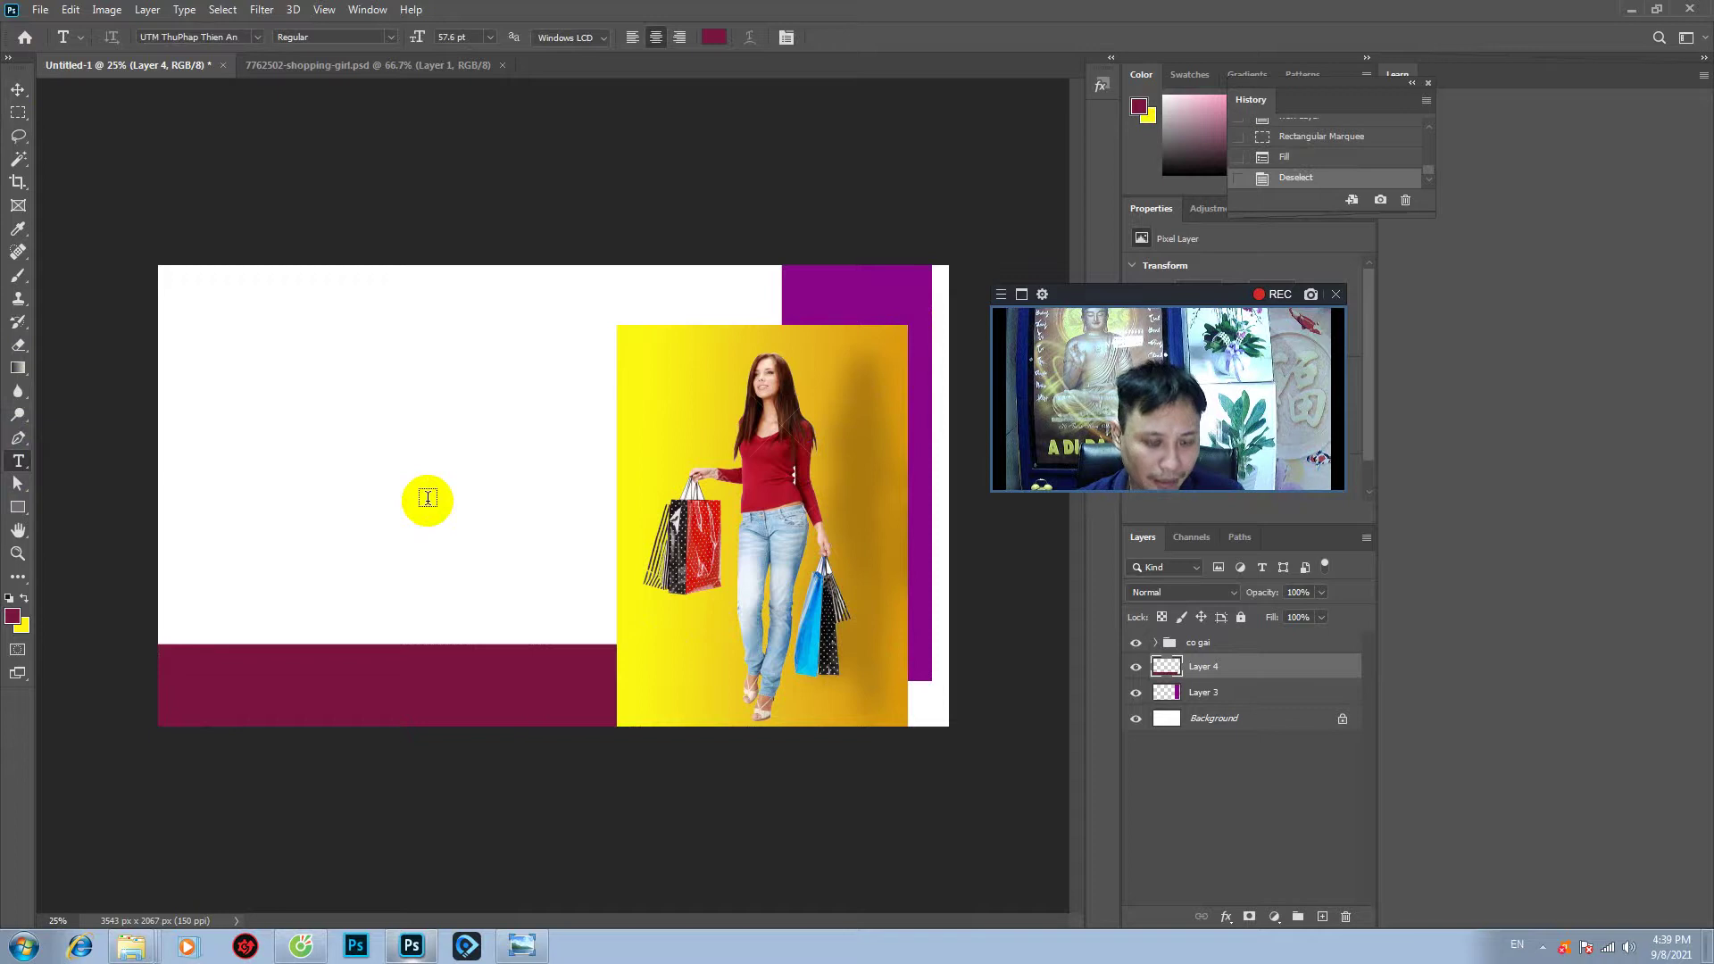
left_click(427, 500)
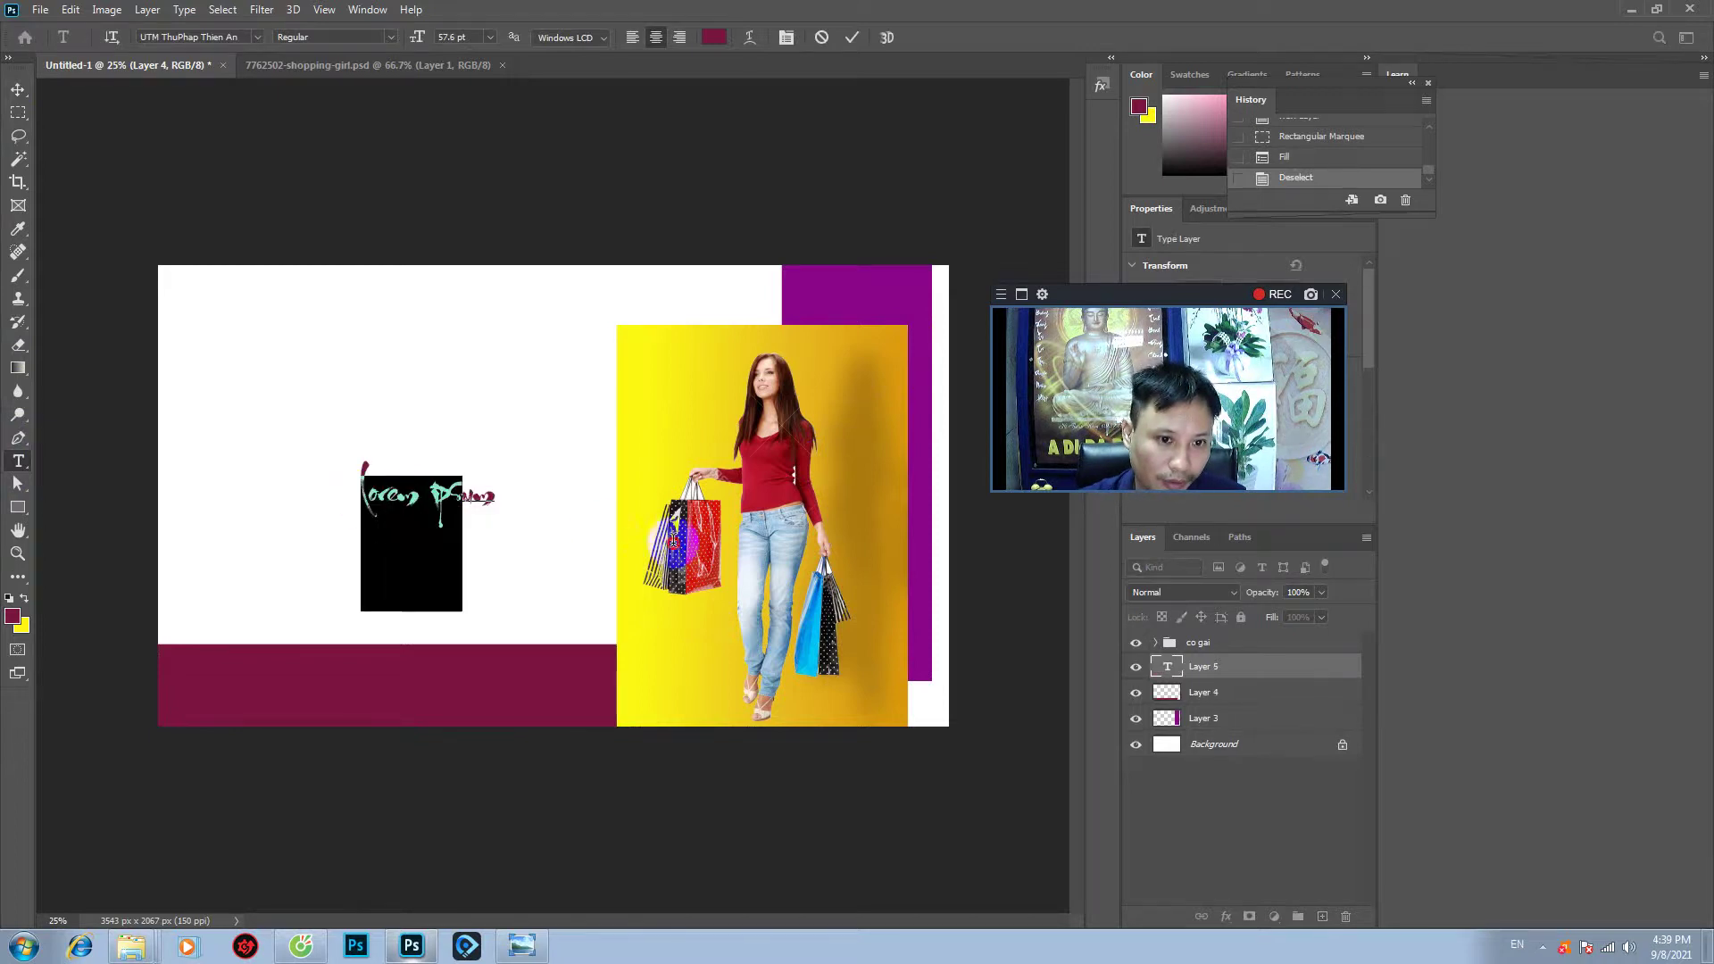
type("T")
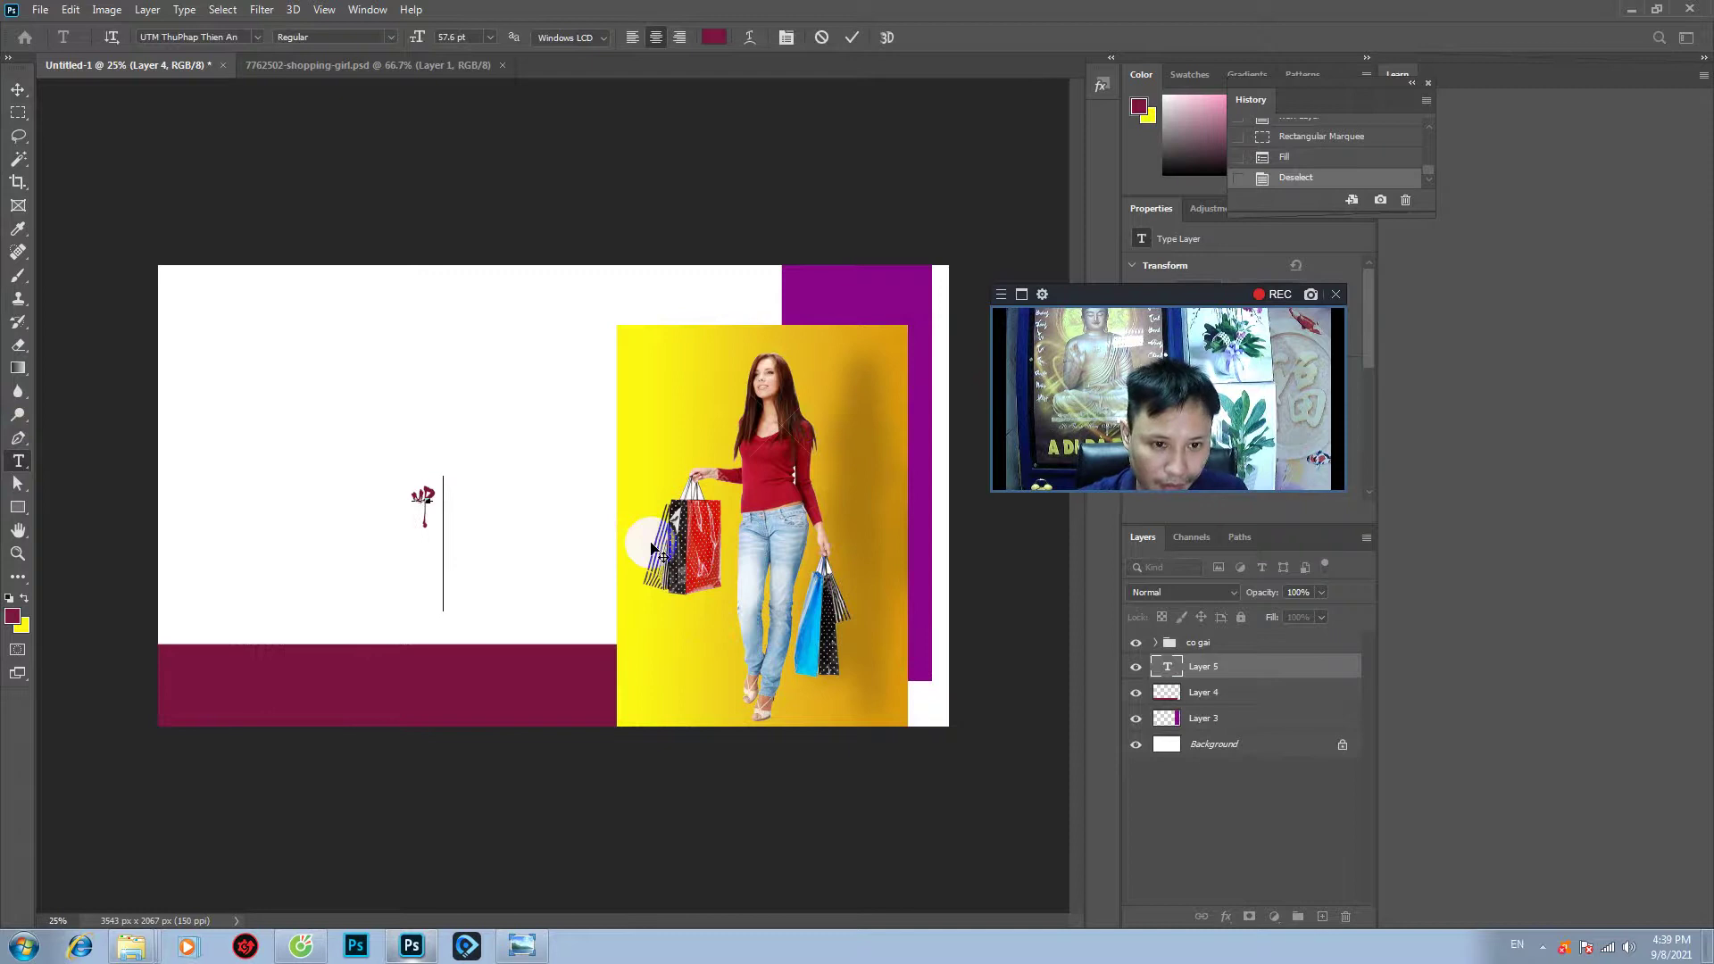
type(" t")
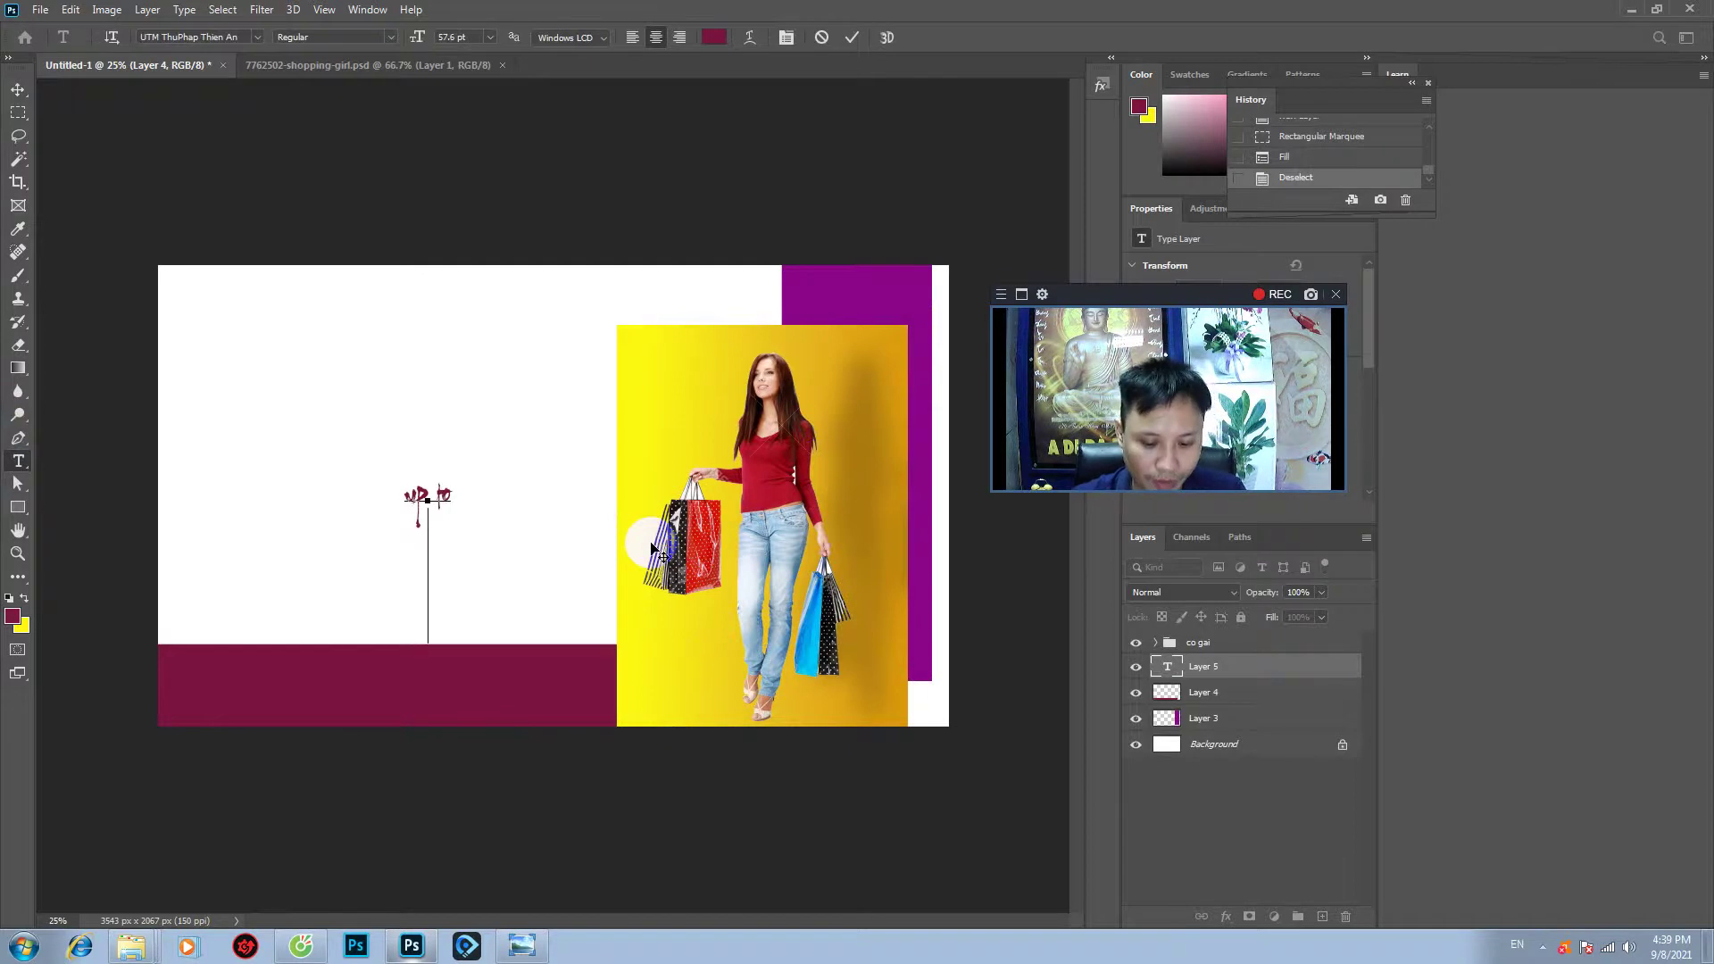
key("Return")
type("50")
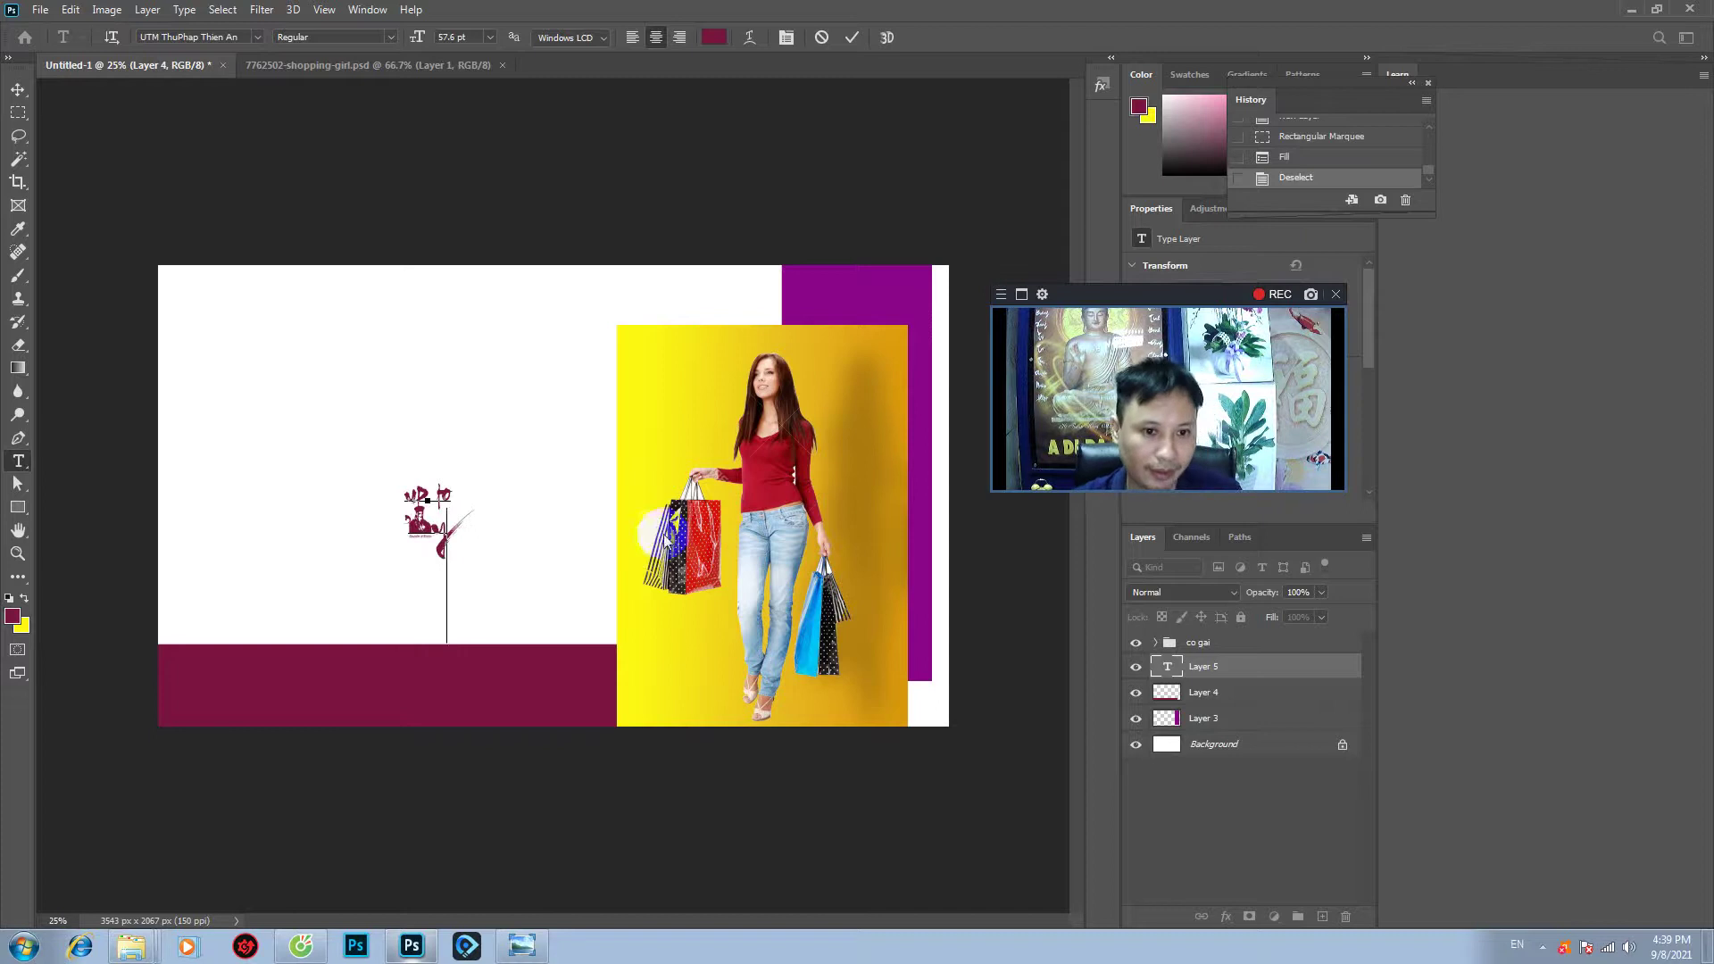
- Set the typed text's font to UTM Androgyne
left_click_drag(406, 495, 488, 550)
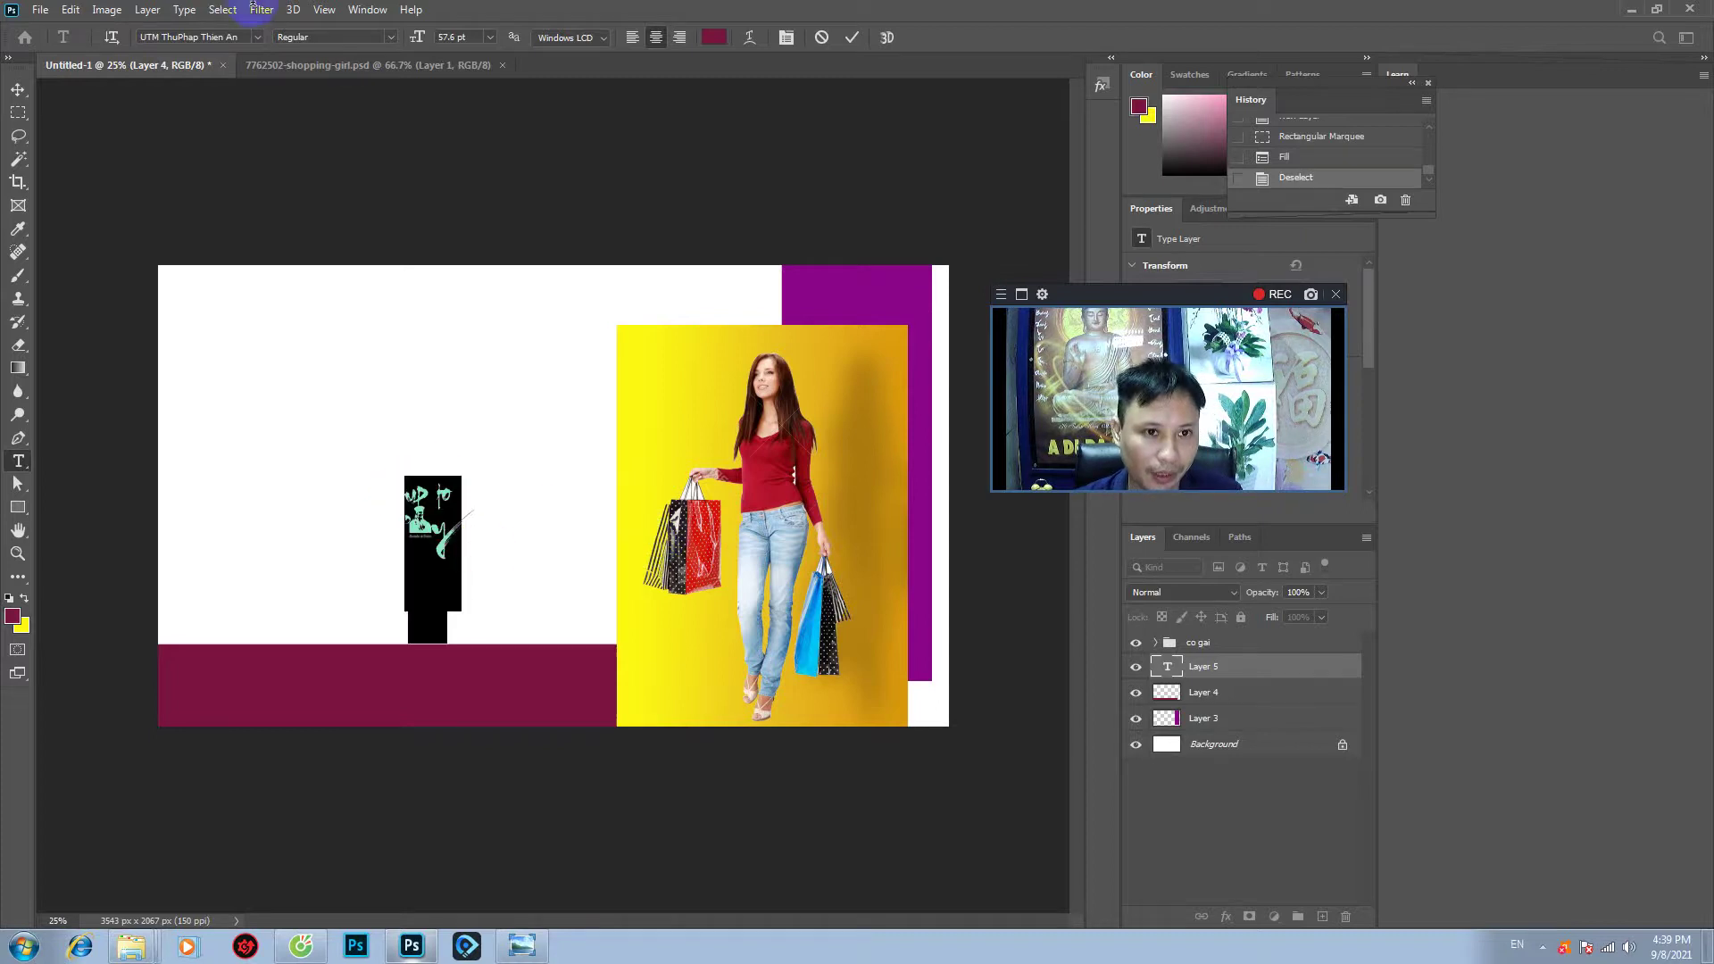
left_click(254, 38)
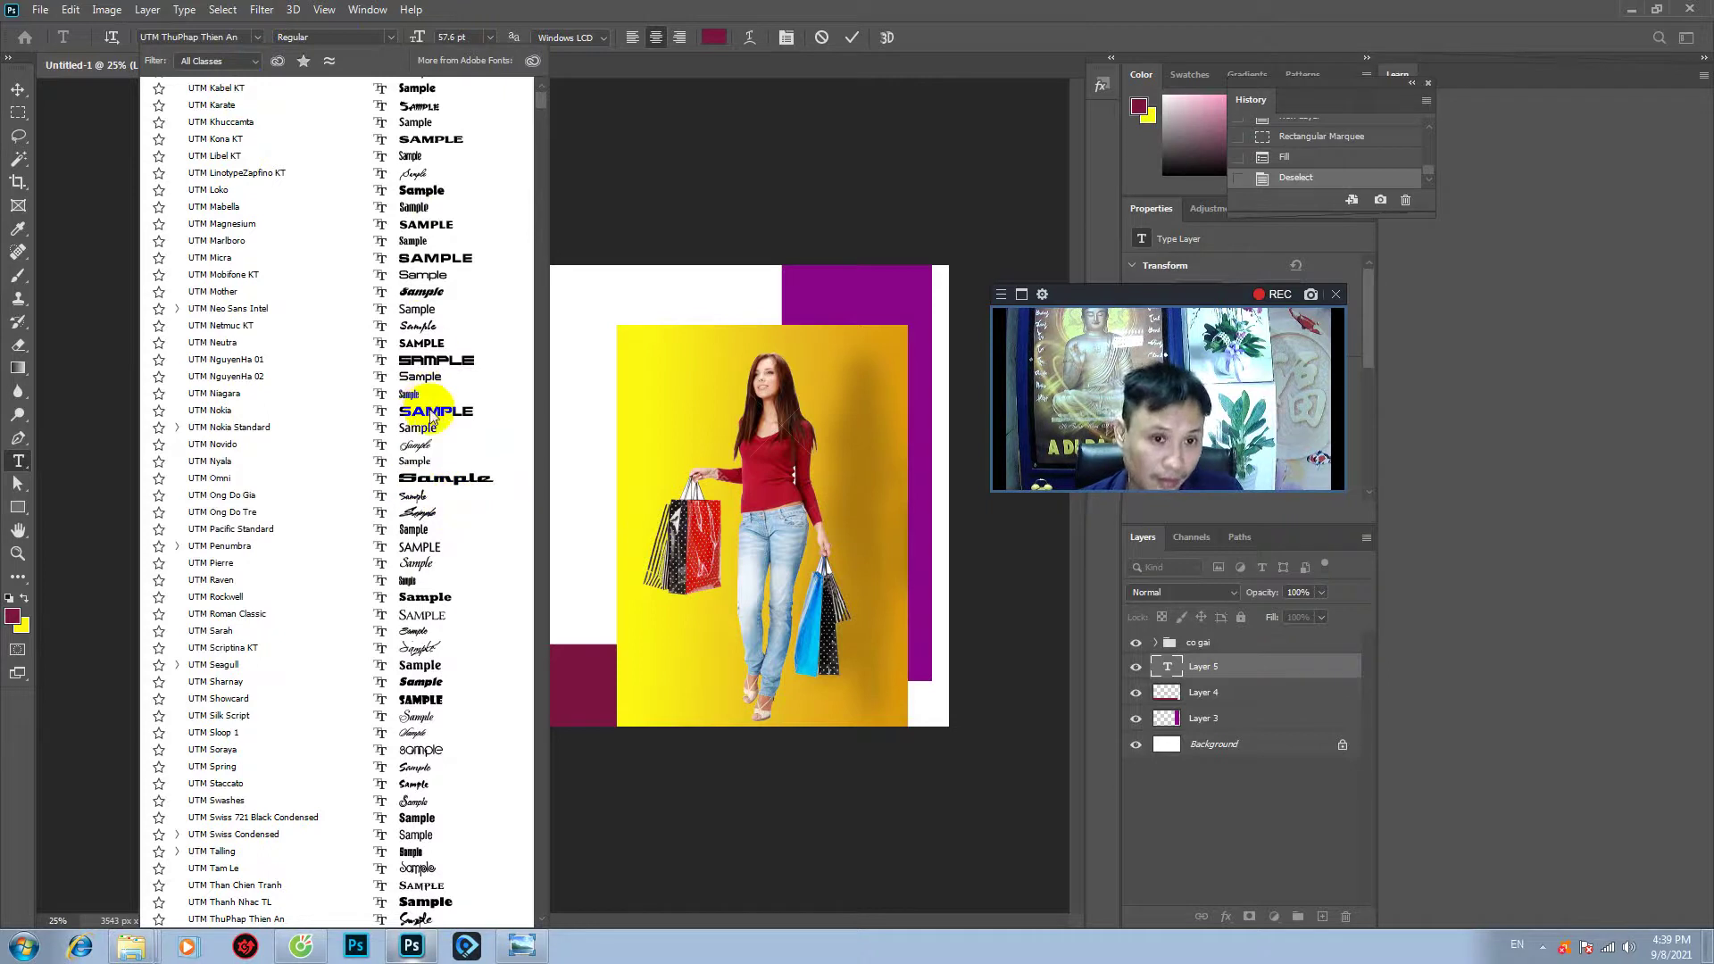
scroll(256, 268, "up", 20)
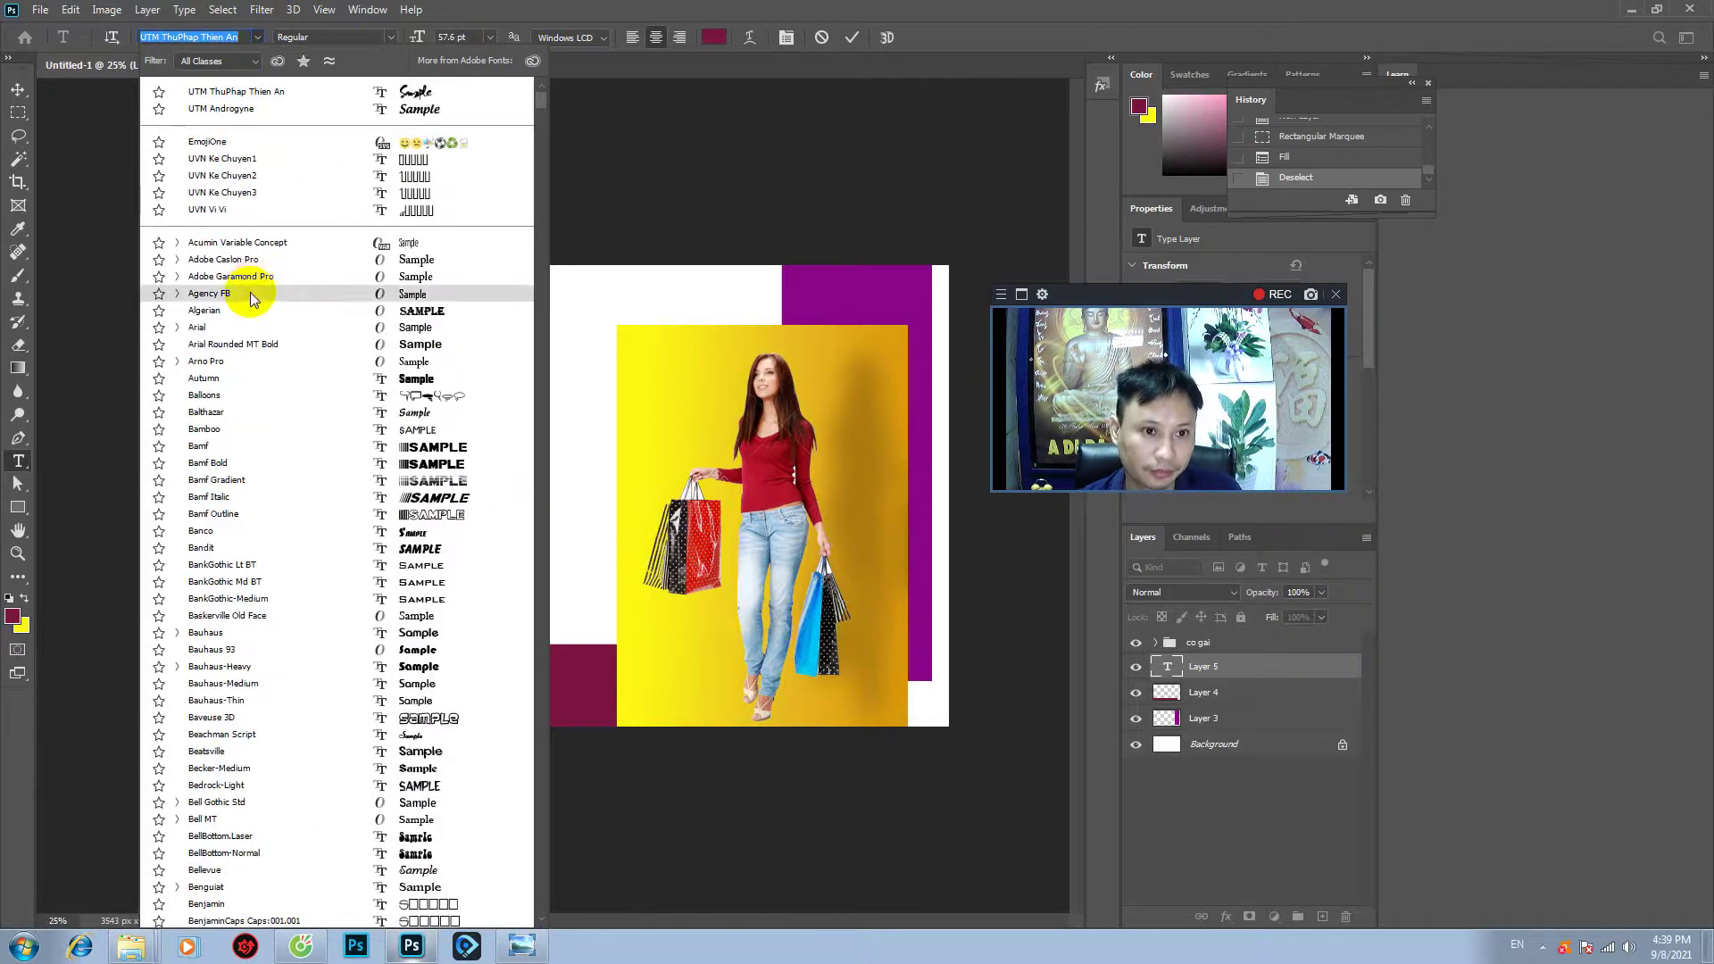
left_click(239, 109)
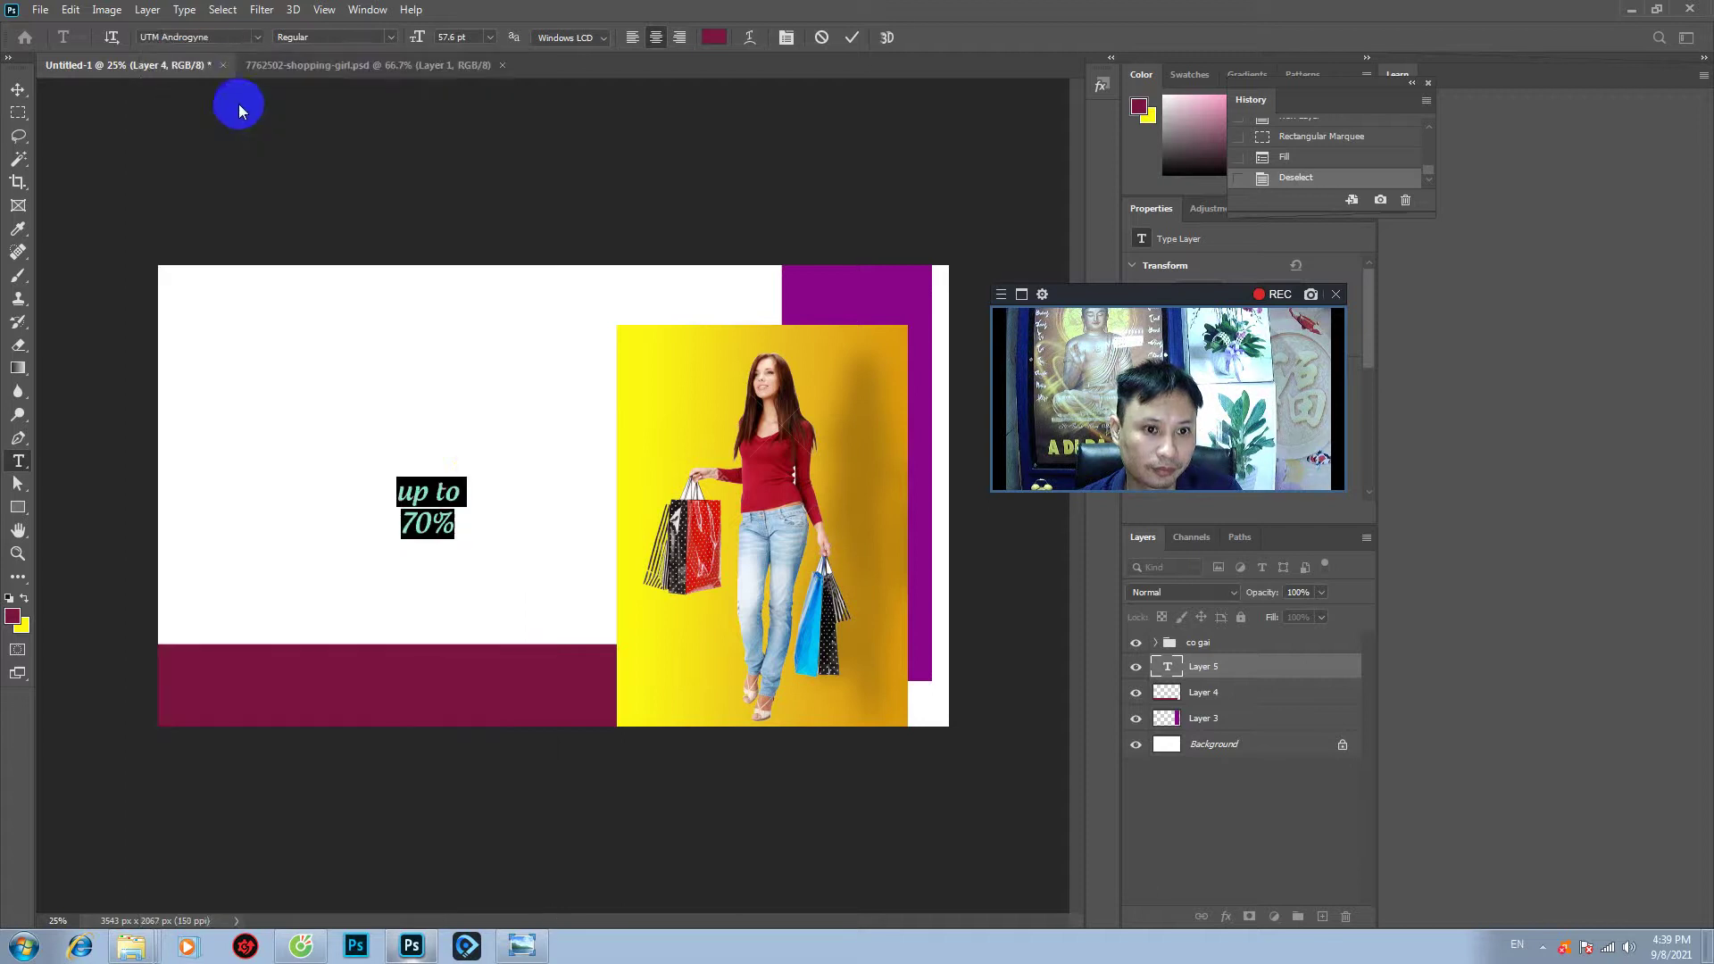
- Add a third line reading 'off' below '70%'
left_click(443, 499)
left_click(456, 528)
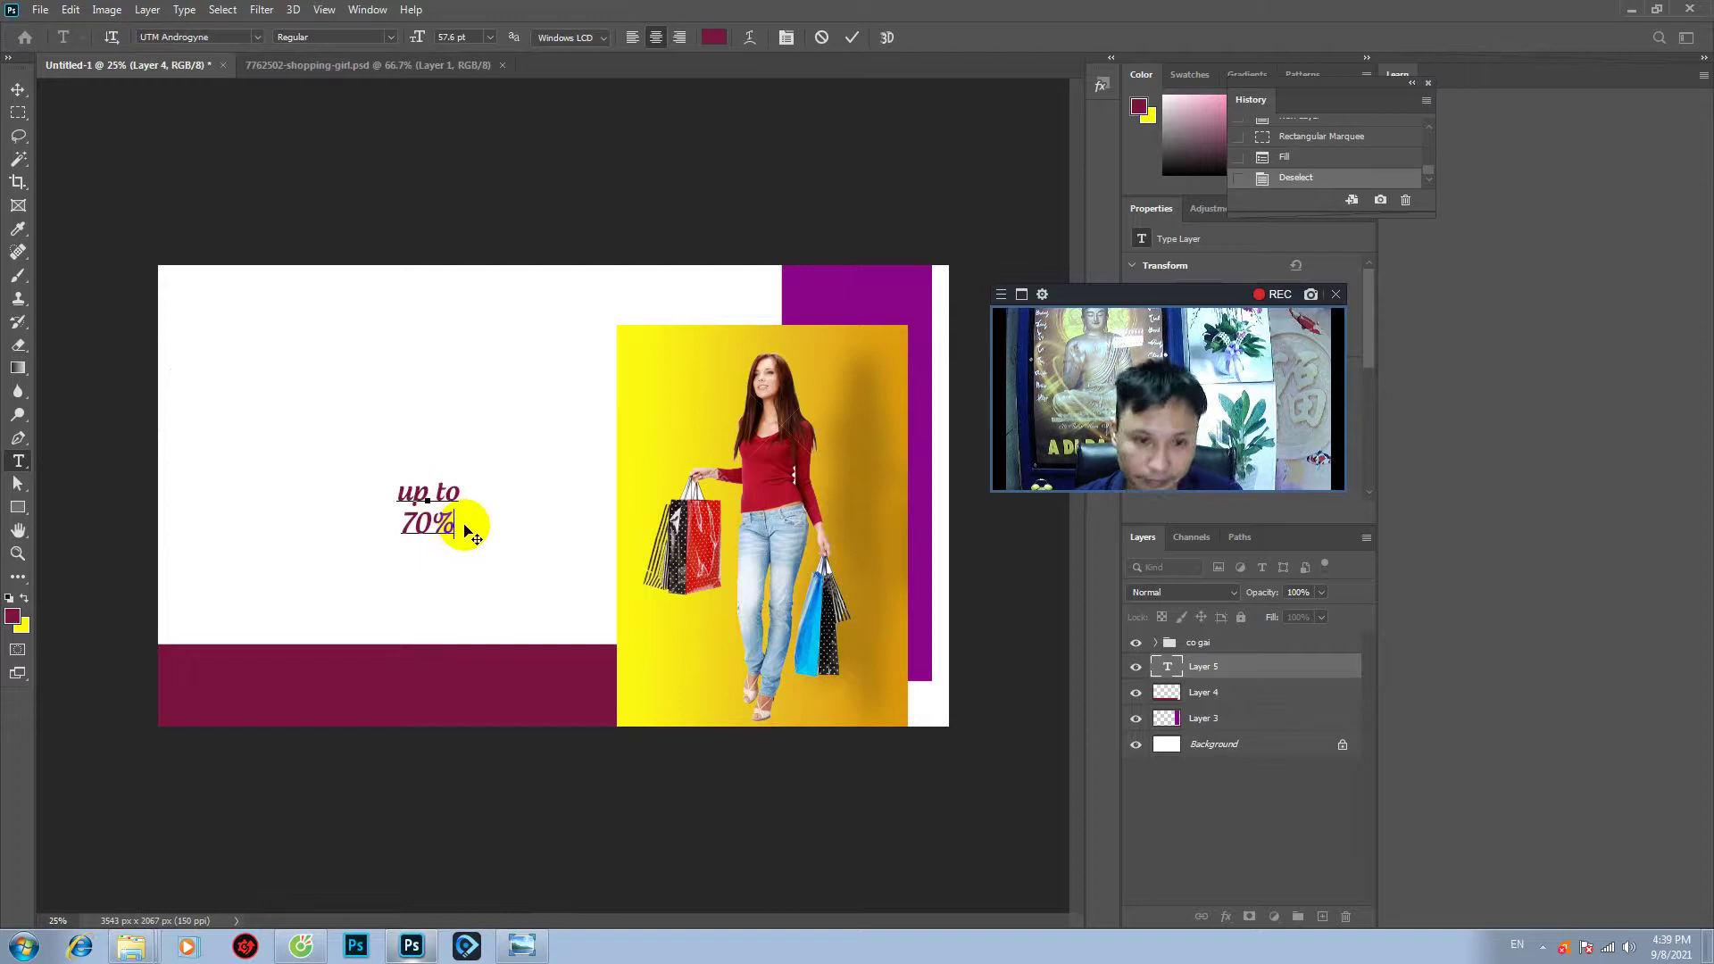
key("Return")
type("f")
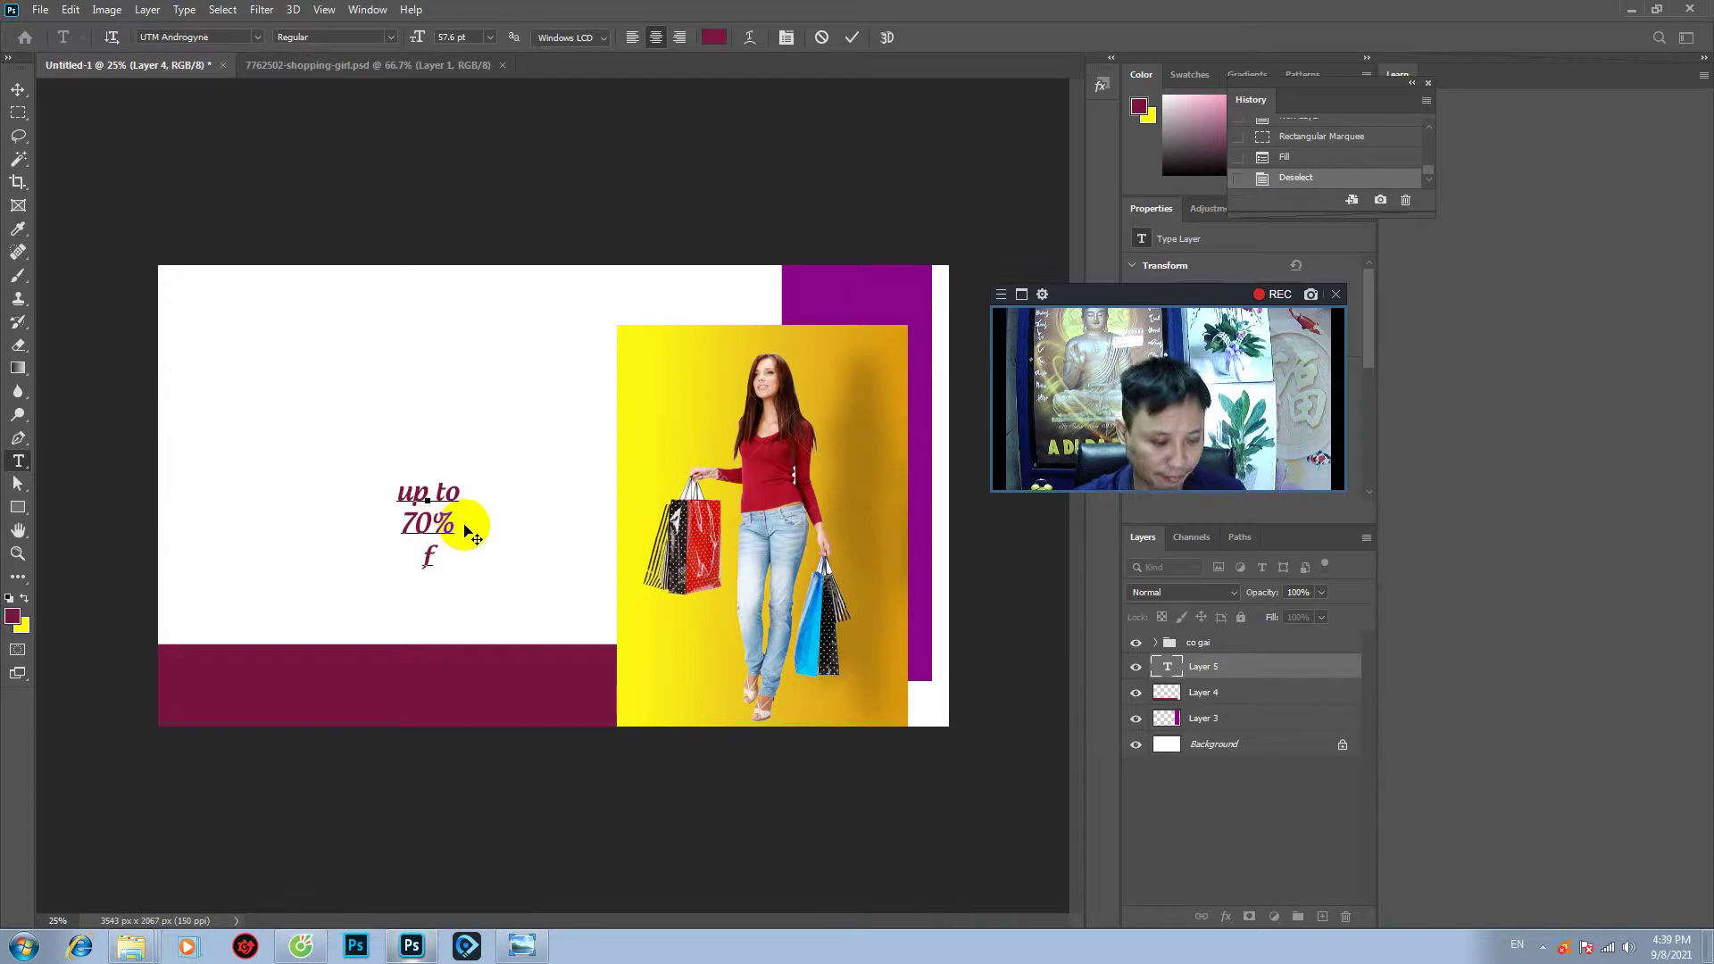
key("BackSpace")
type("o")
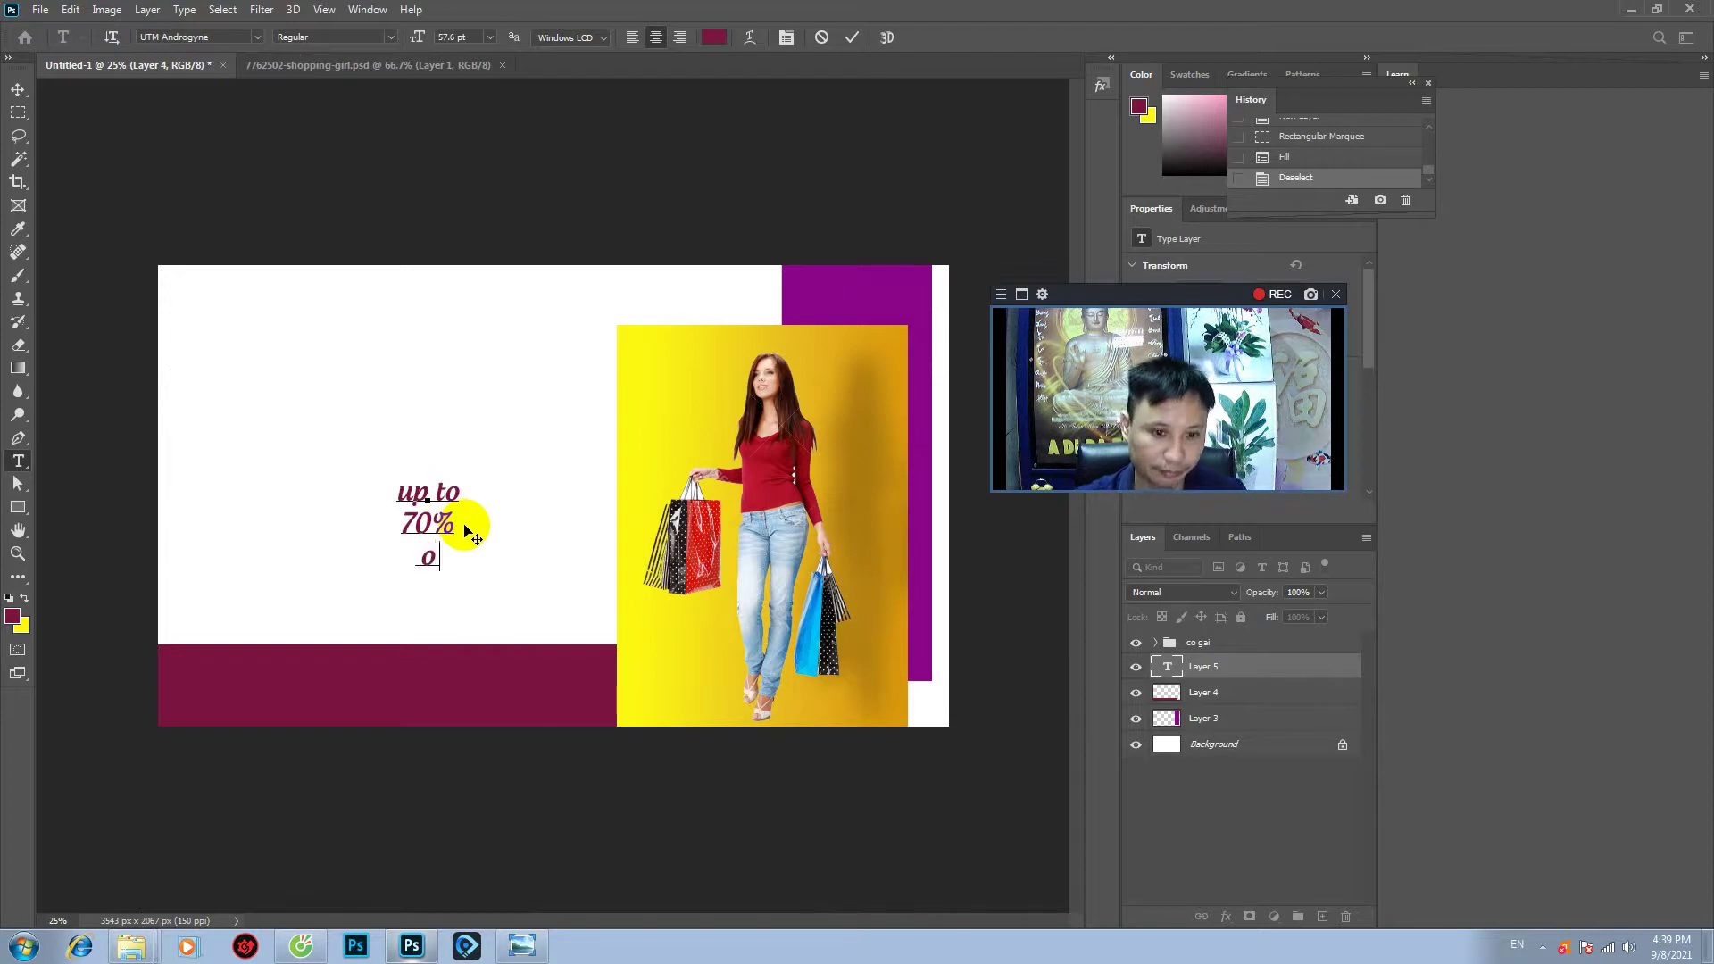
type("ff")
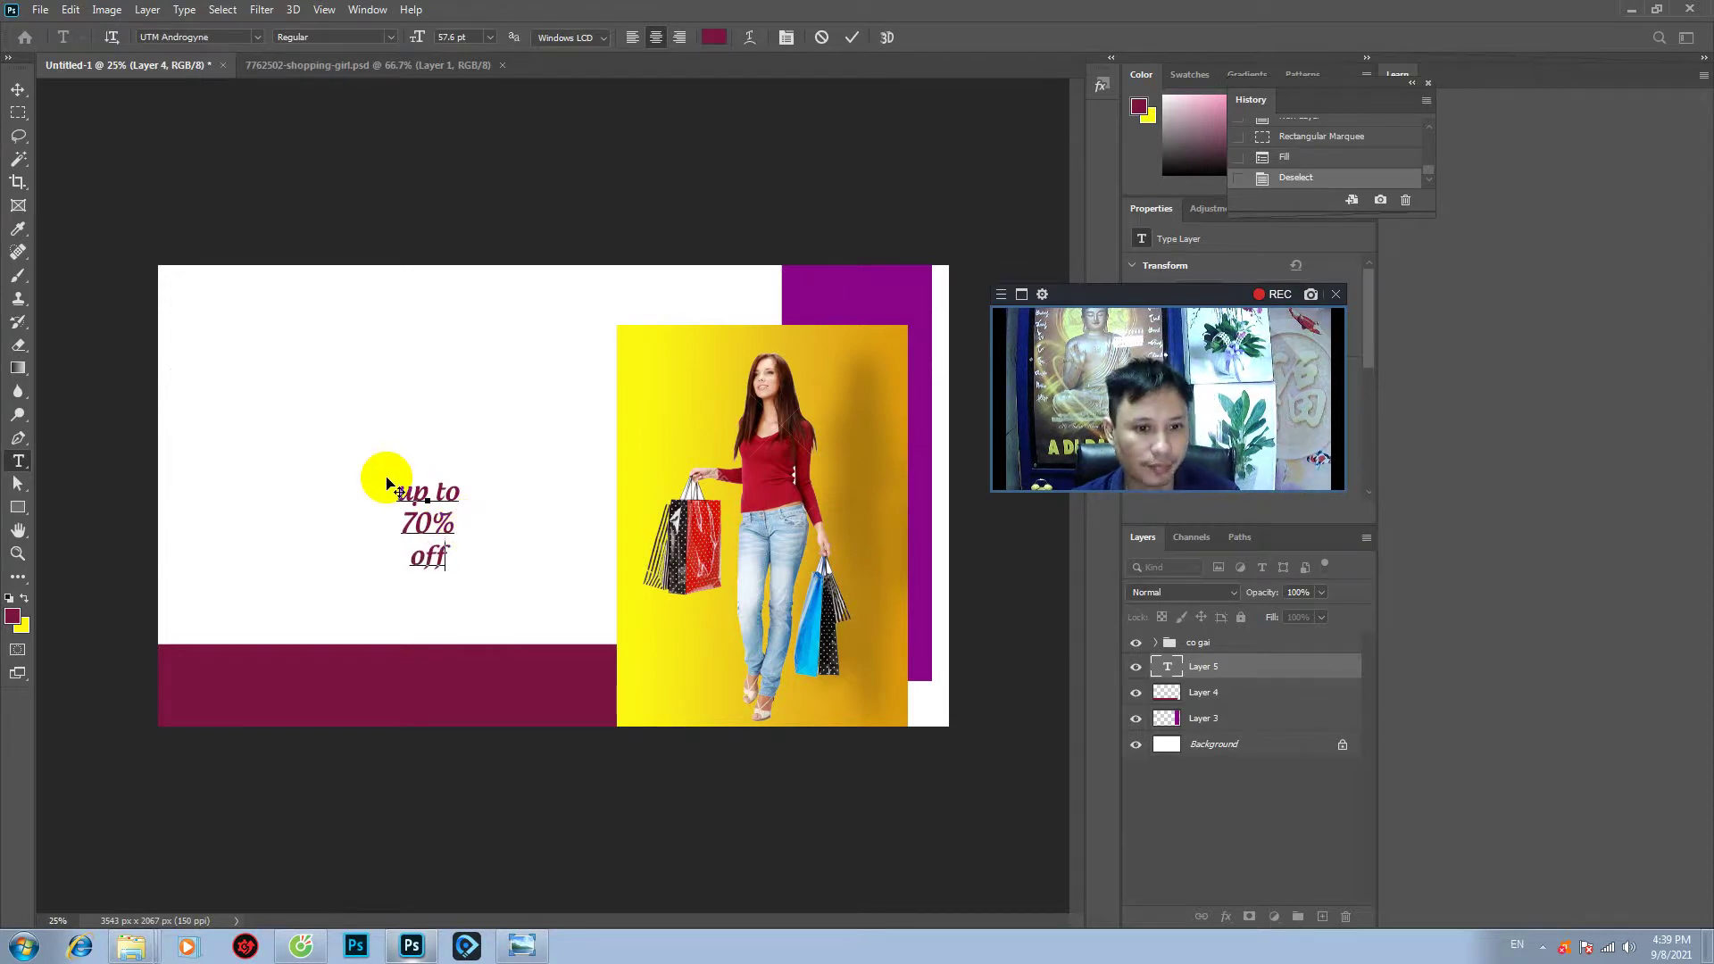
- Enlarge the 'up to 70% off' text to fill the white area above the maroon band
left_click(18, 89)
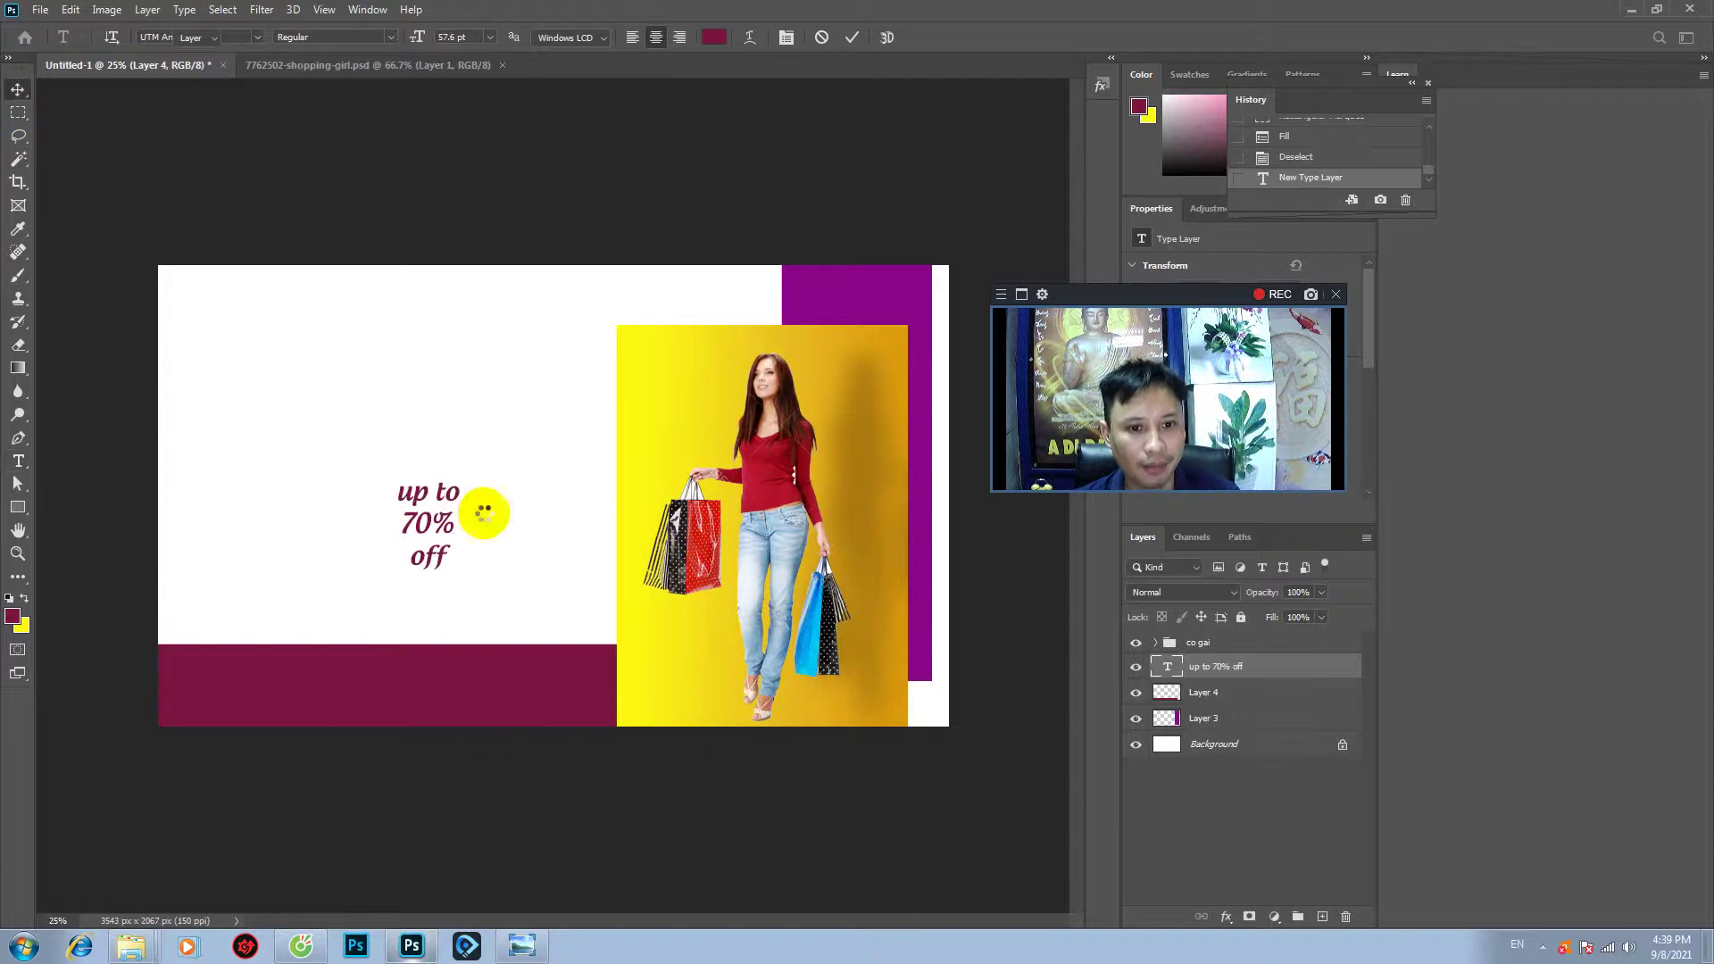
left_click_drag(450, 491, 439, 496)
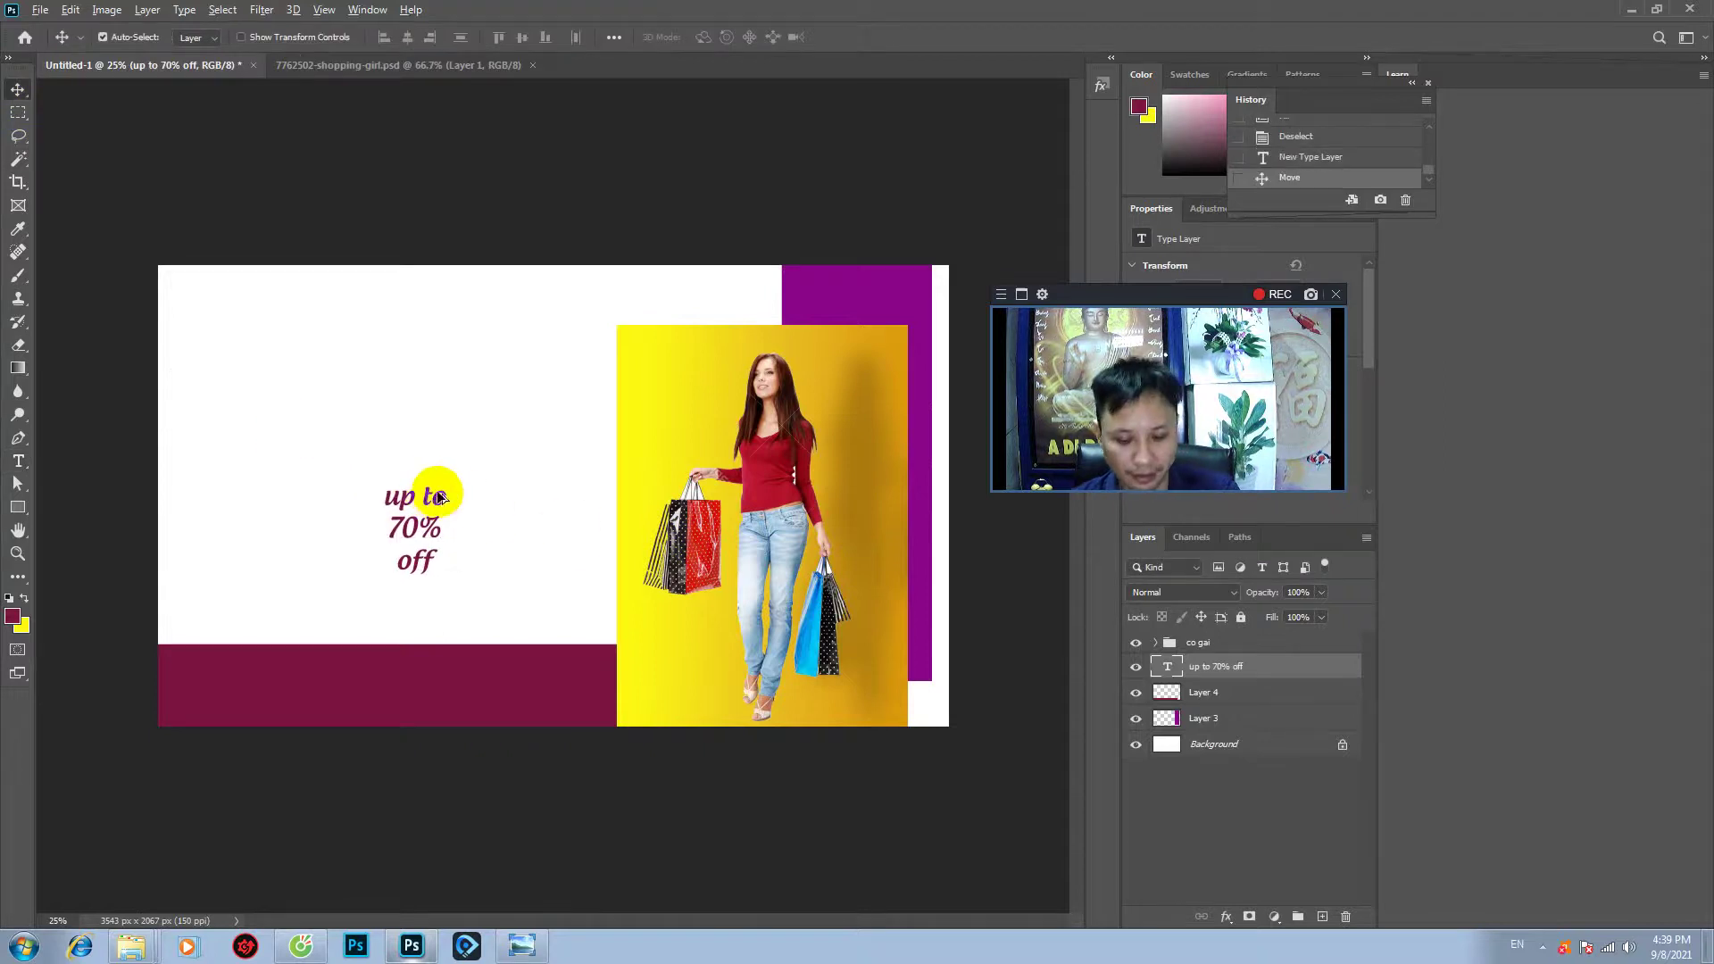
key("alt+t")
key("Escape")
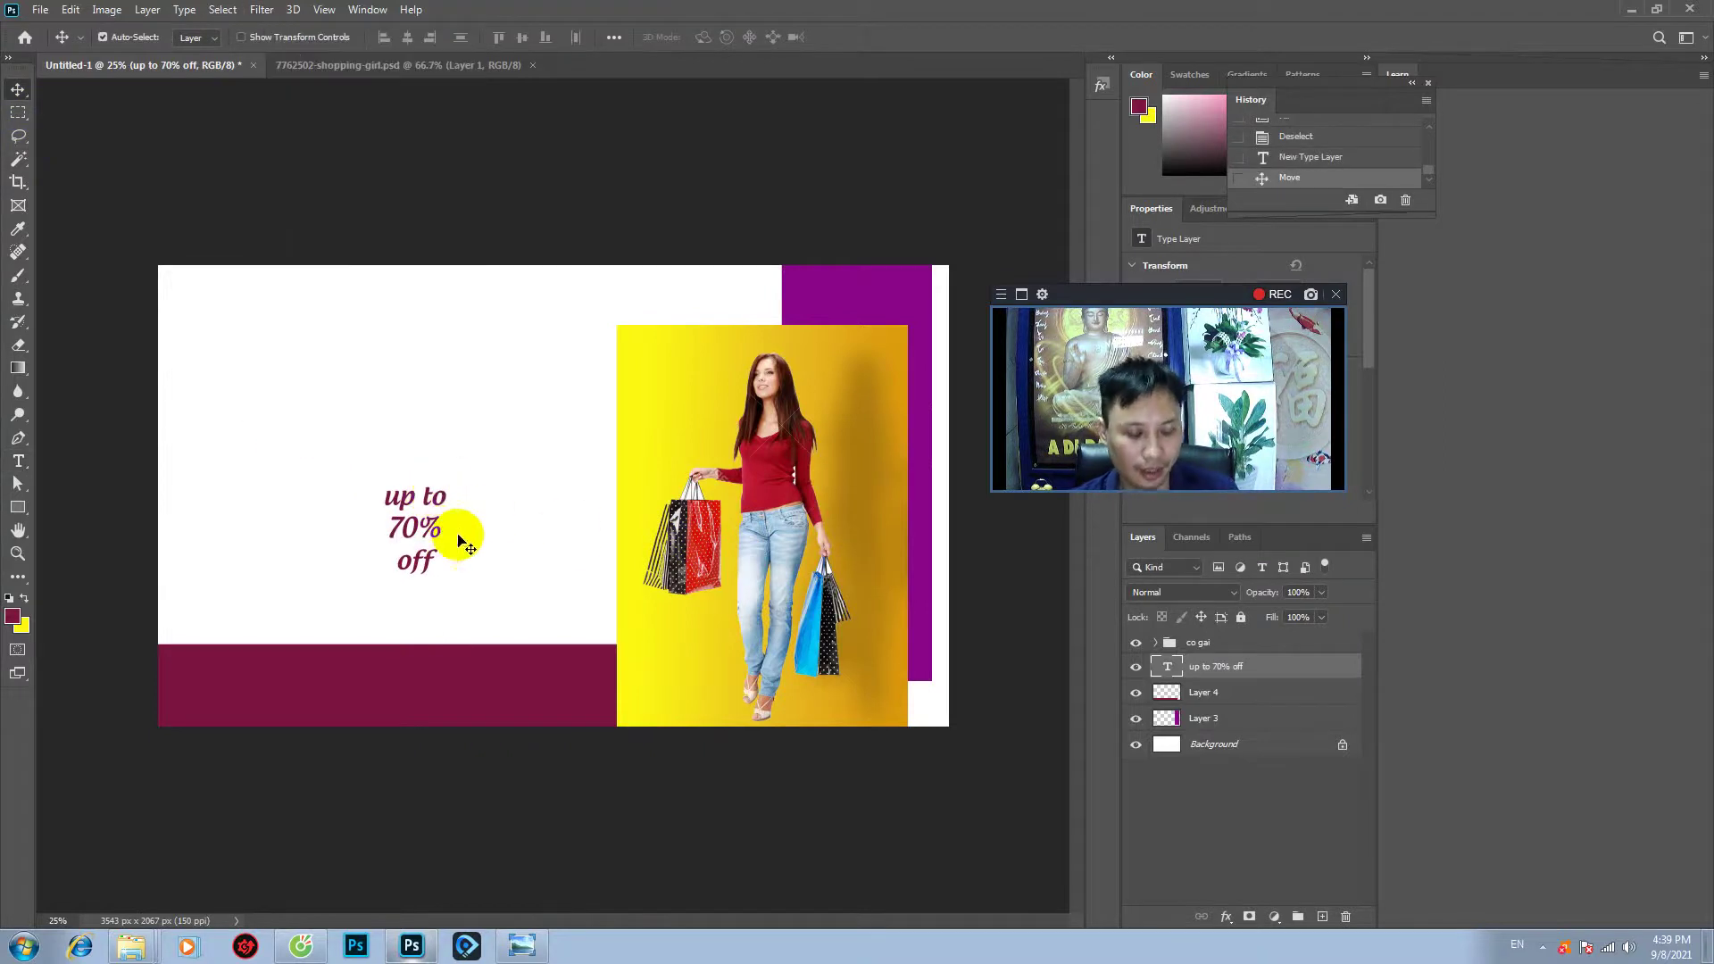
key("ctrl+t")
mouse_move(448, 478)
left_mouse_down()
mouse_move(565, 369)
mouse_move(546, 328)
left_mouse_up()
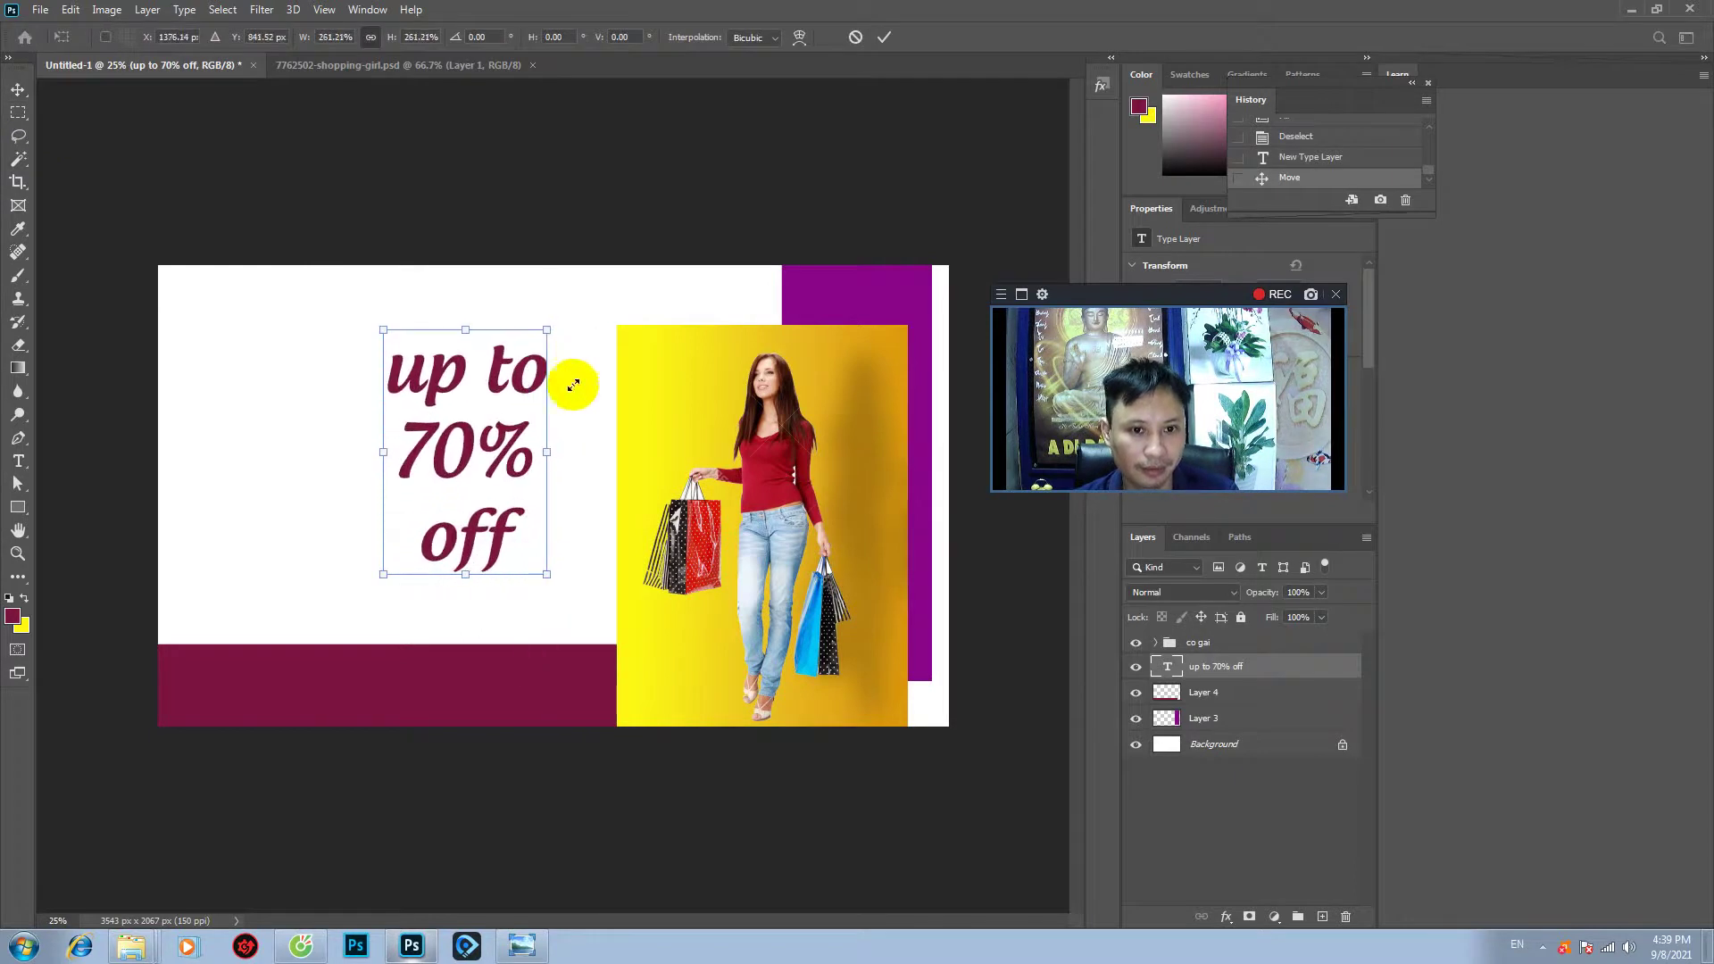
left_click_drag(498, 386, 472, 421)
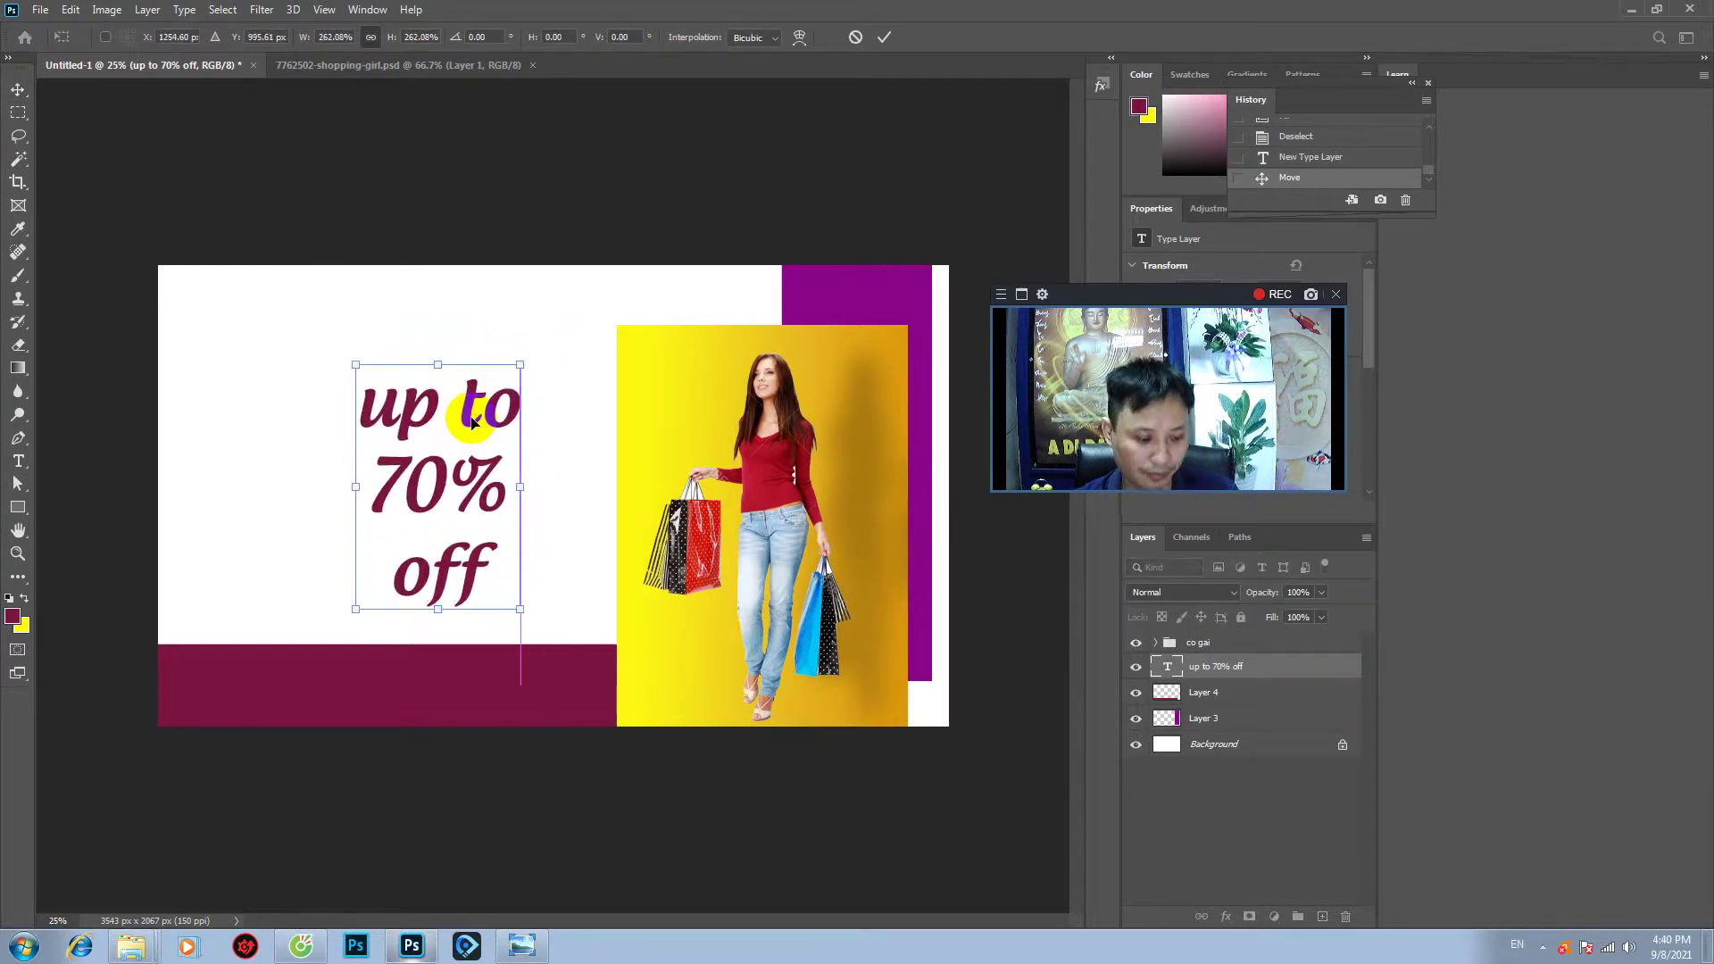
key("Return")
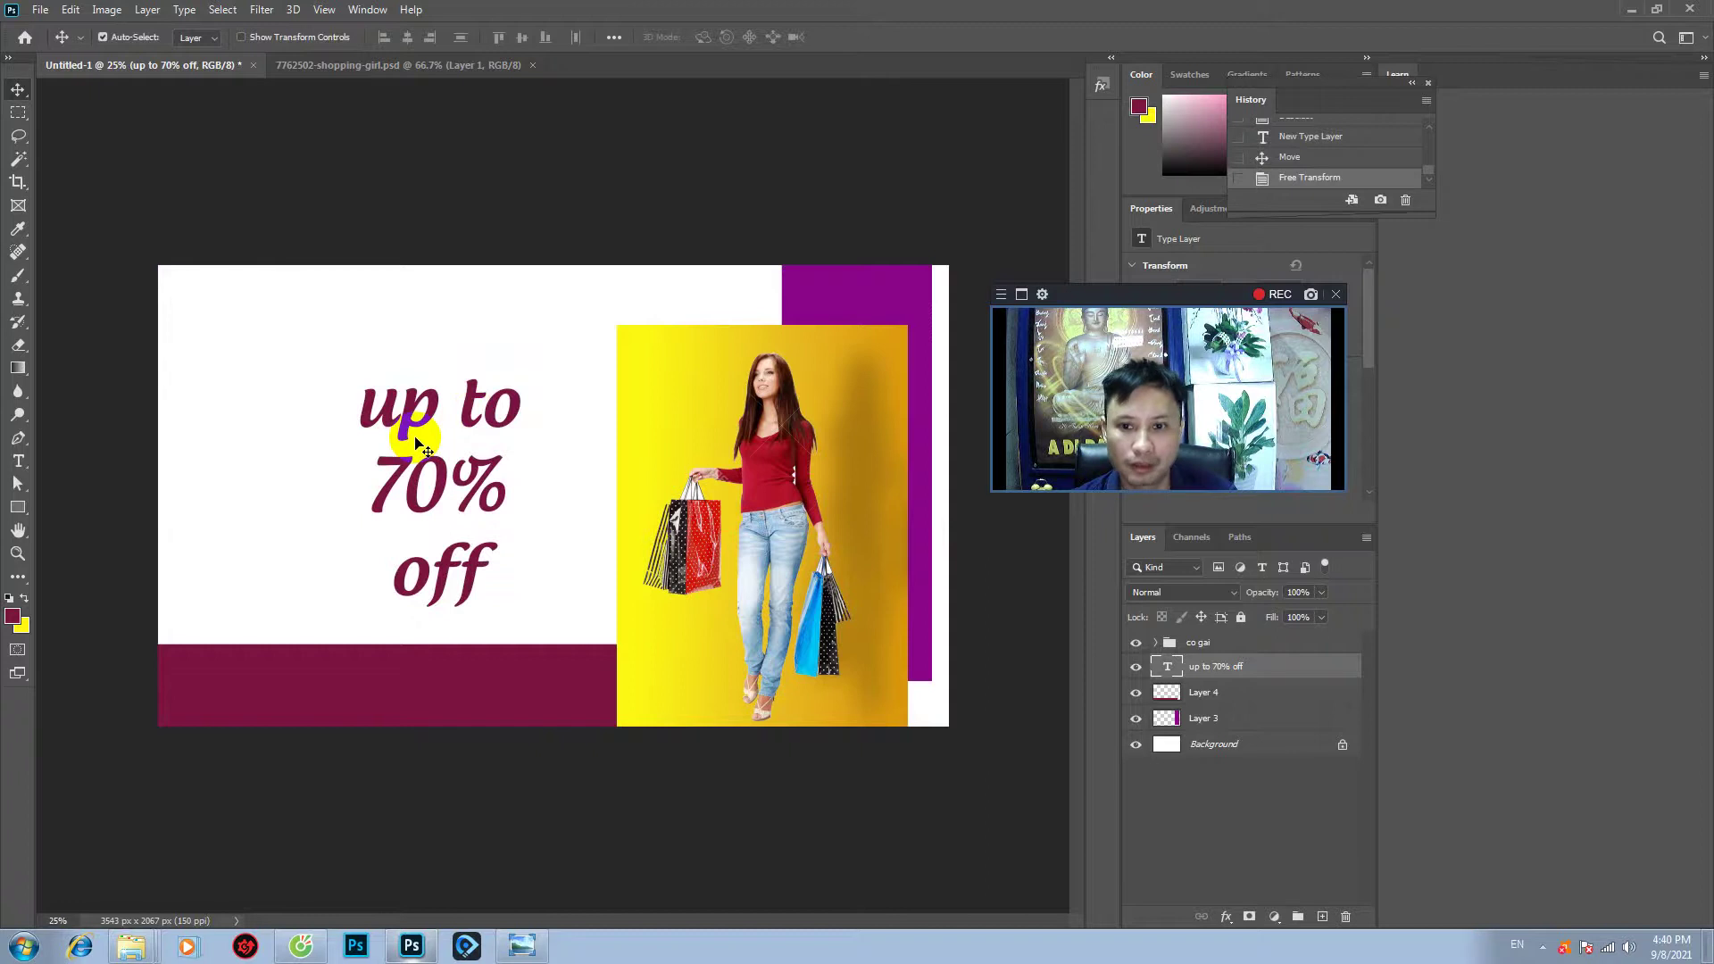
left_click_drag(1168, 668, 1192, 651)
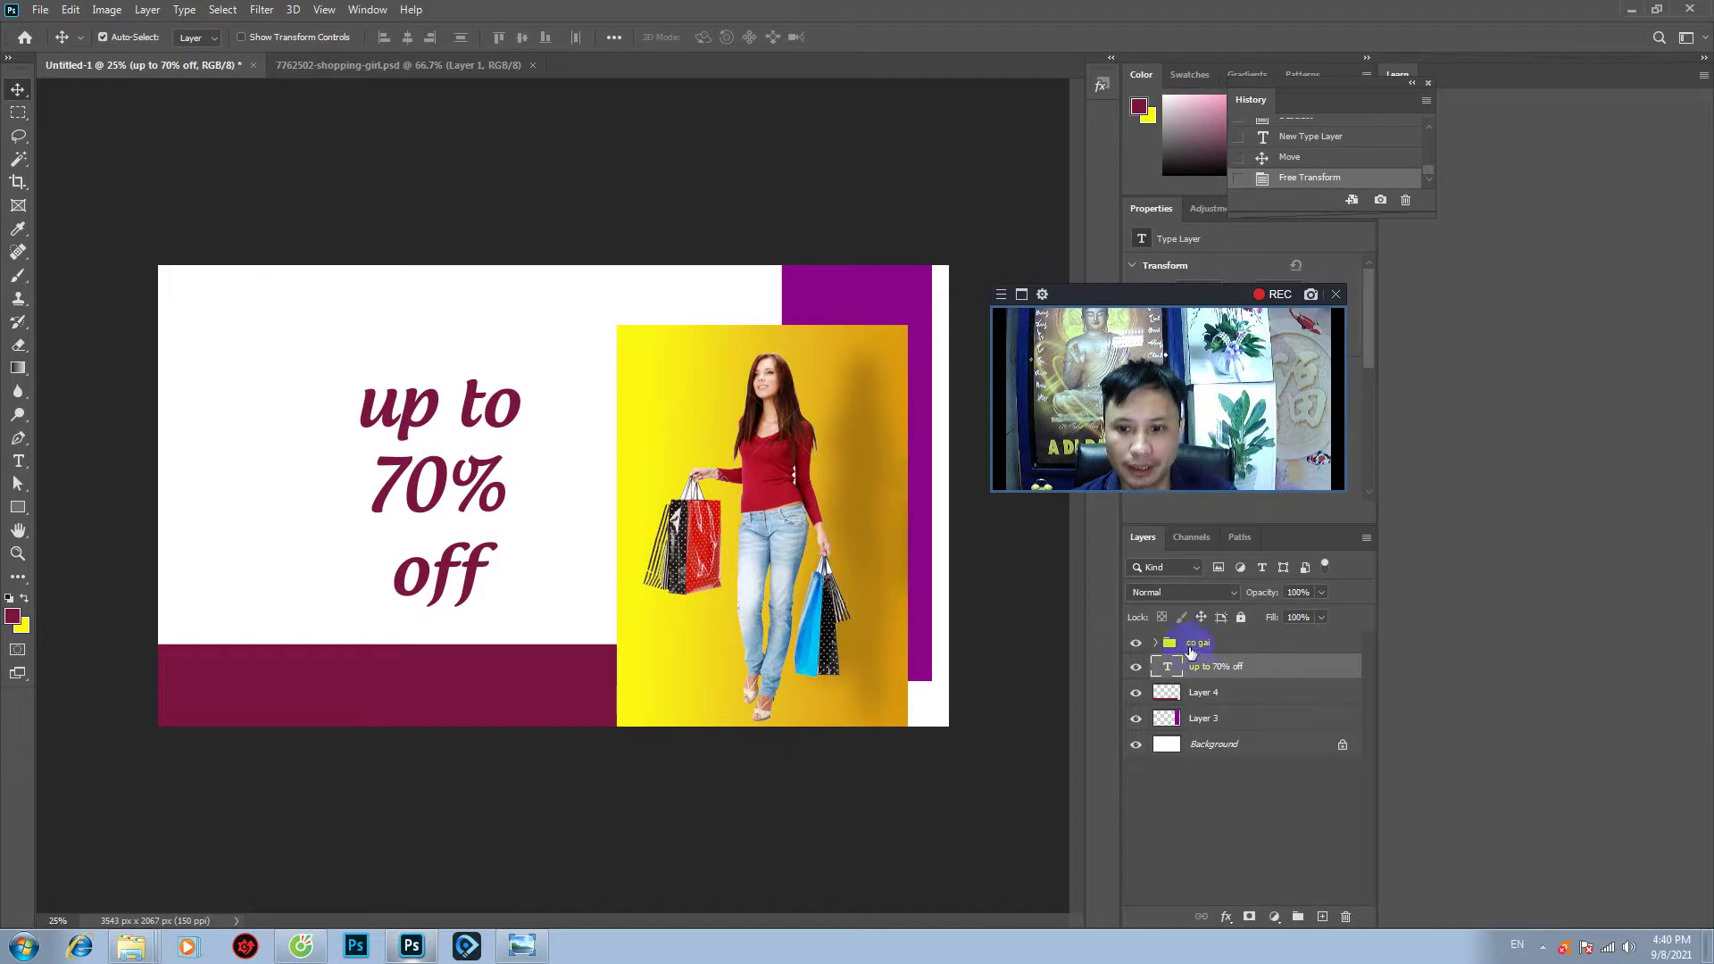
left_click(1190, 653)
- On a new layer, fill a tall narrow strip left of the text with yellow background colour
left_click(1323, 917)
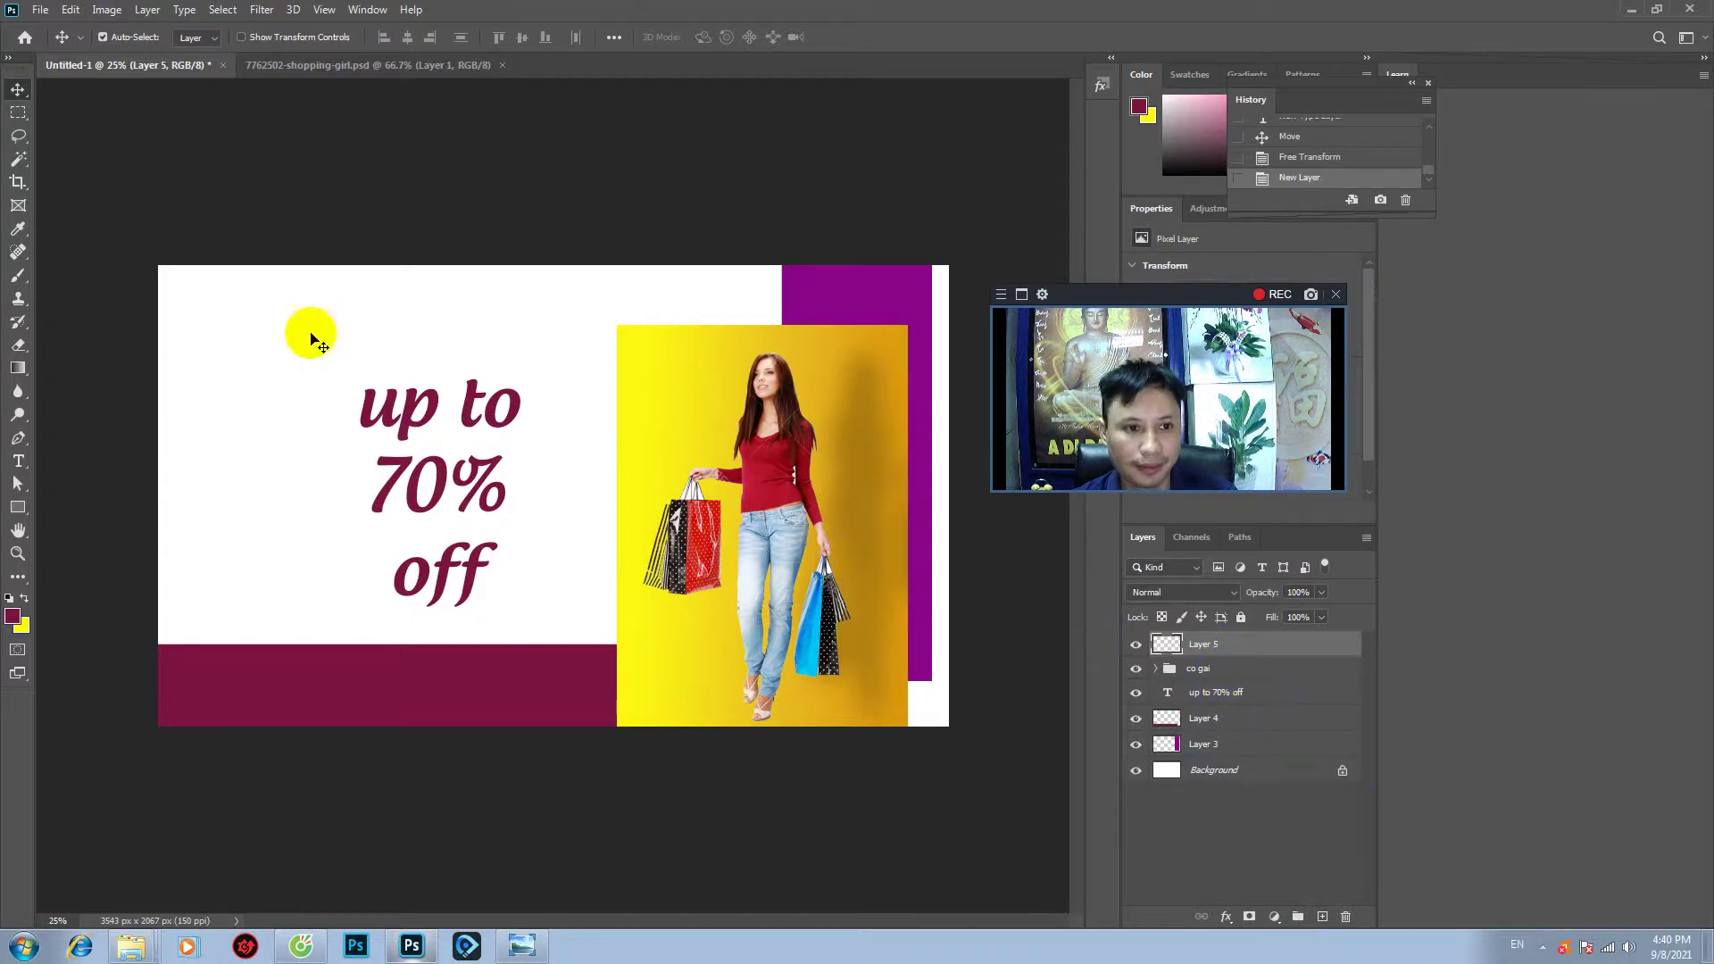
left_click(18, 112)
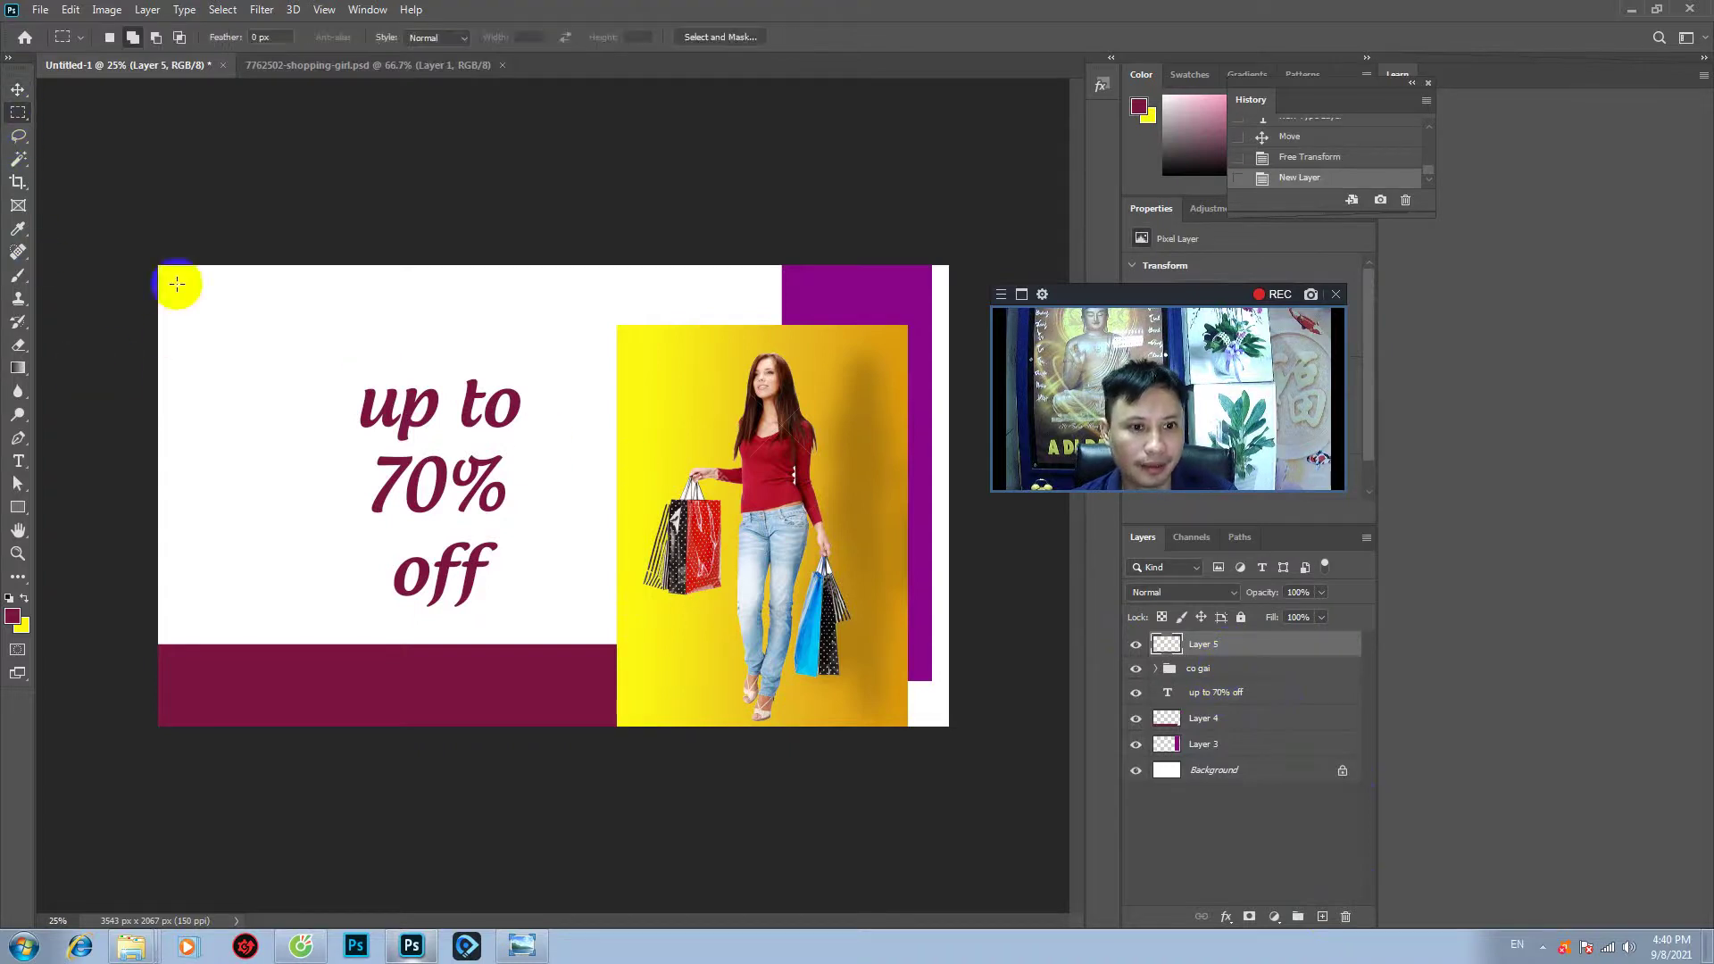
left_click_drag(211, 272, 223, 612)
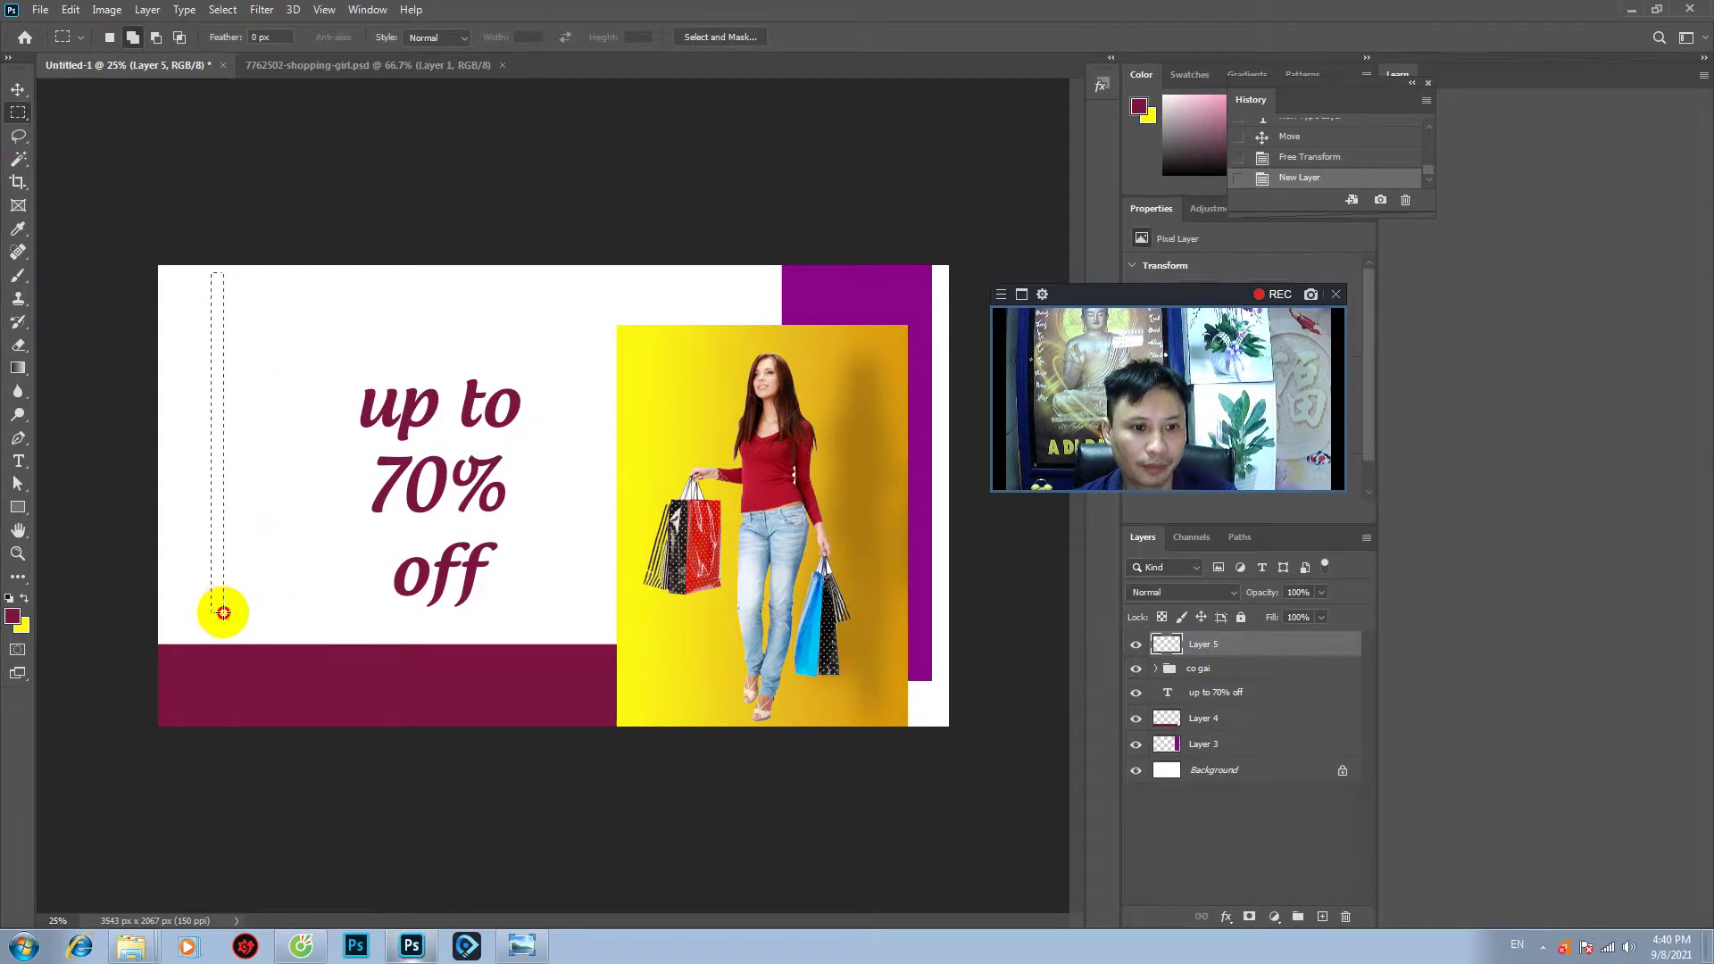
left_click_drag(223, 612, 223, 612)
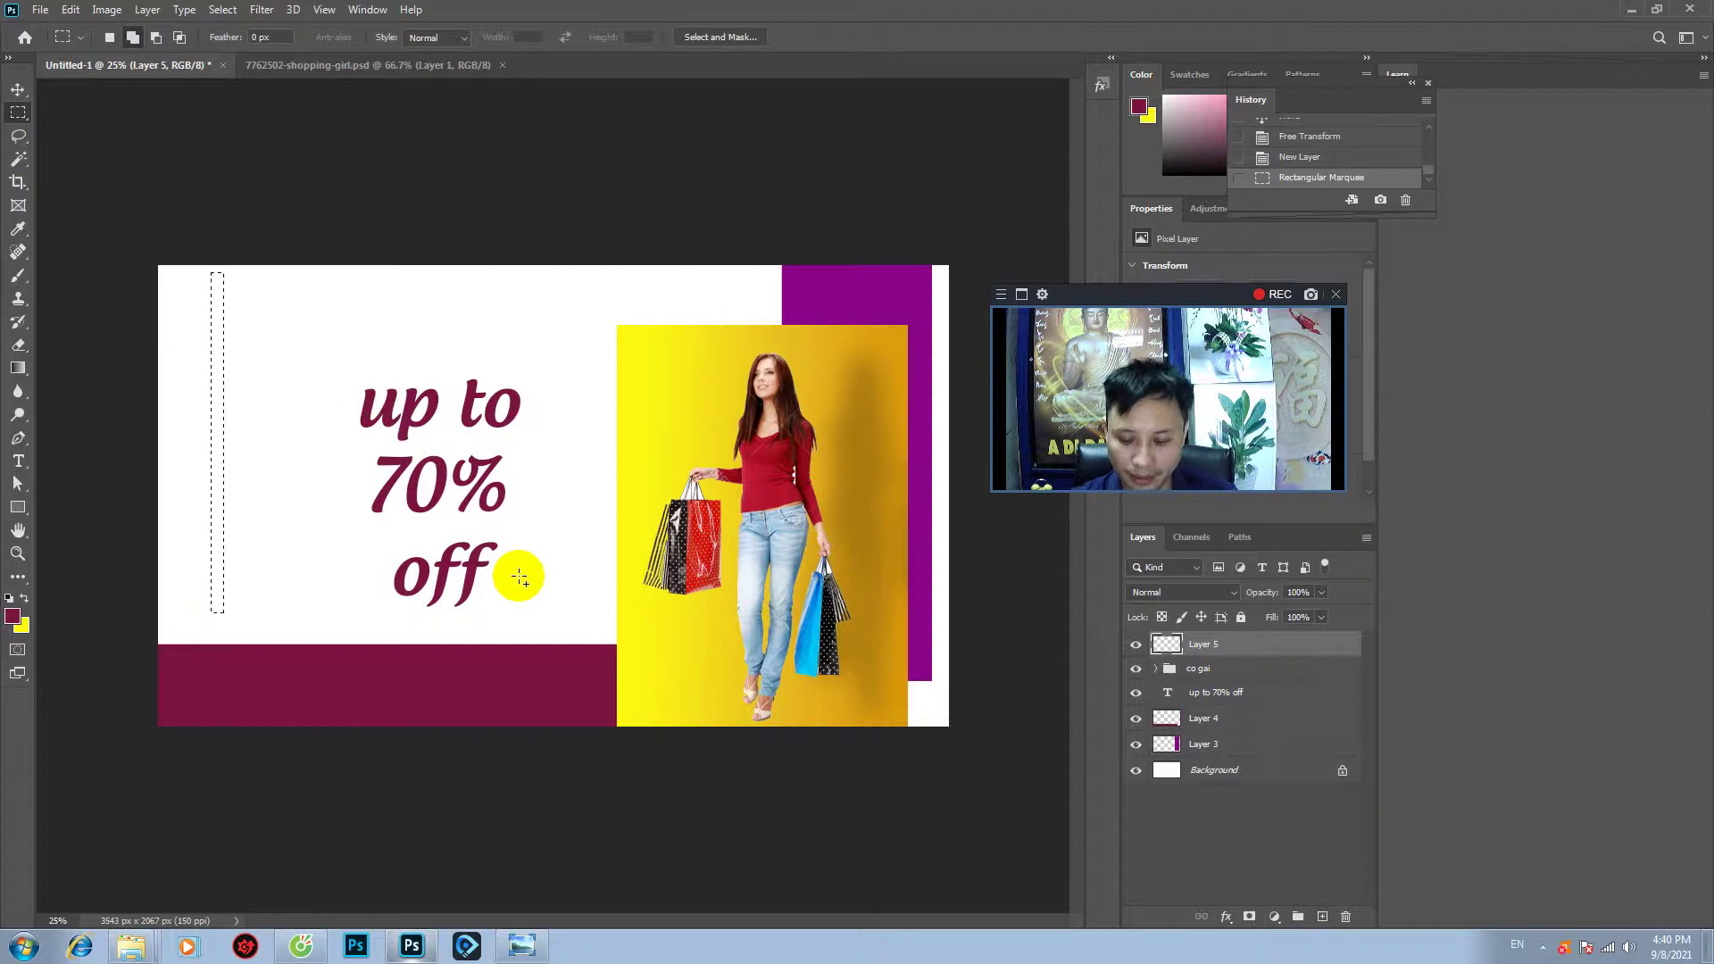
key("ctrl+BackSpace")
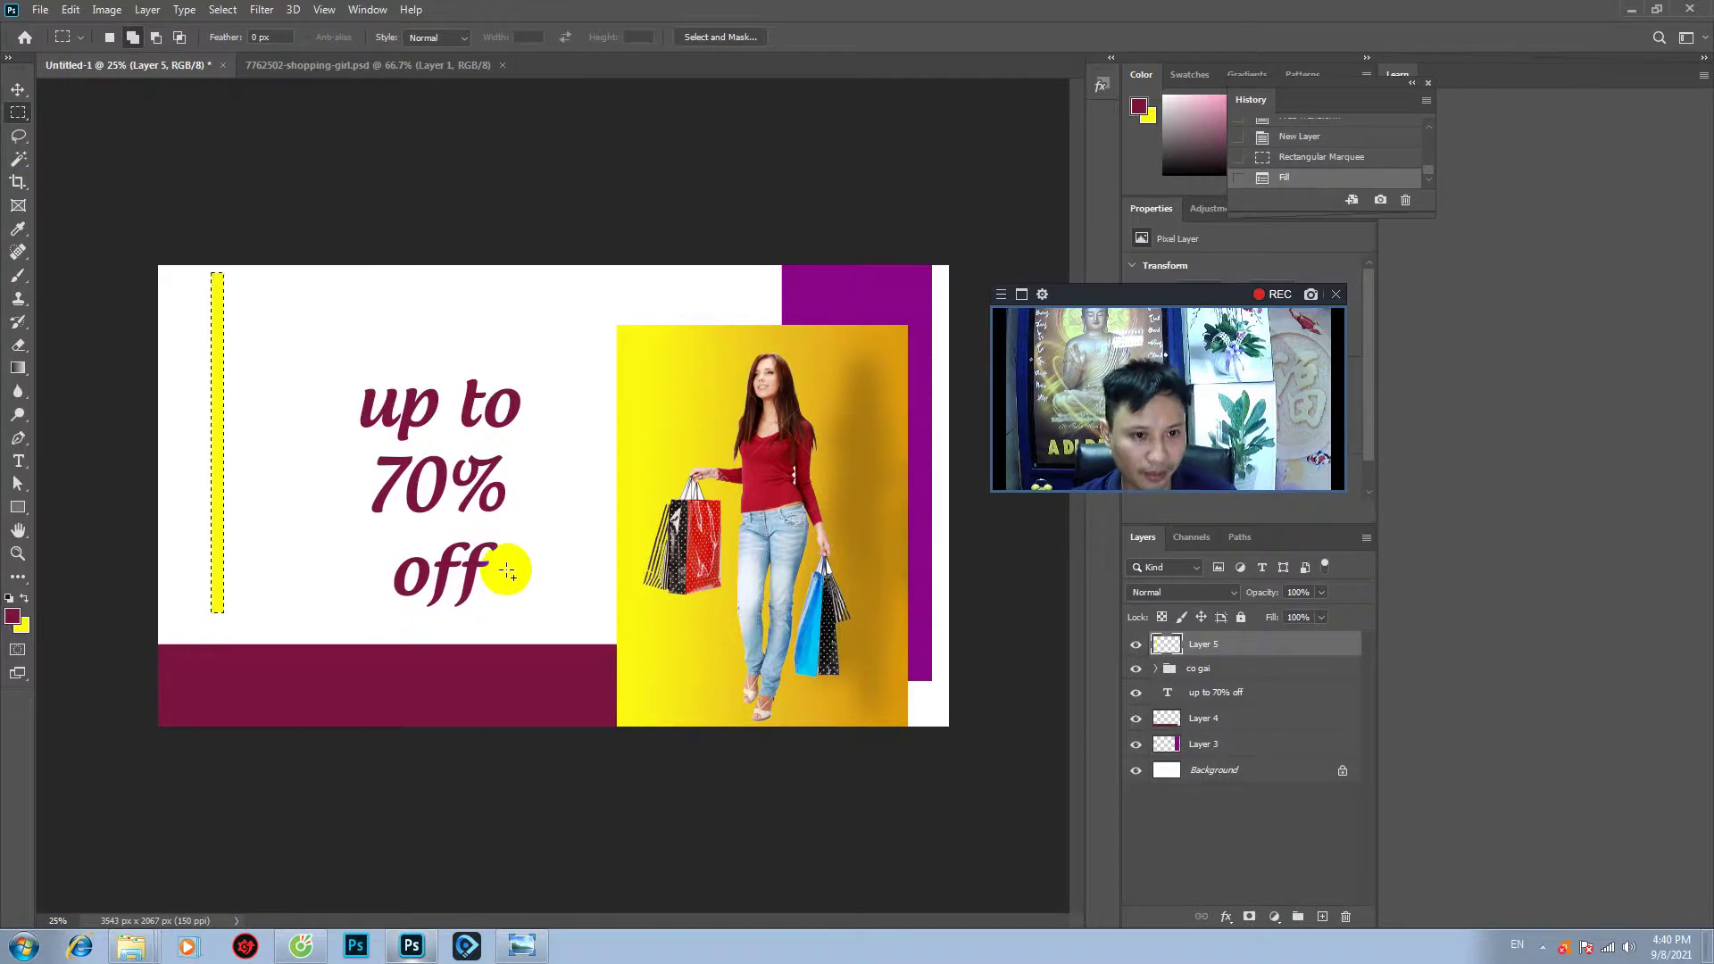
key("ctrl+d")
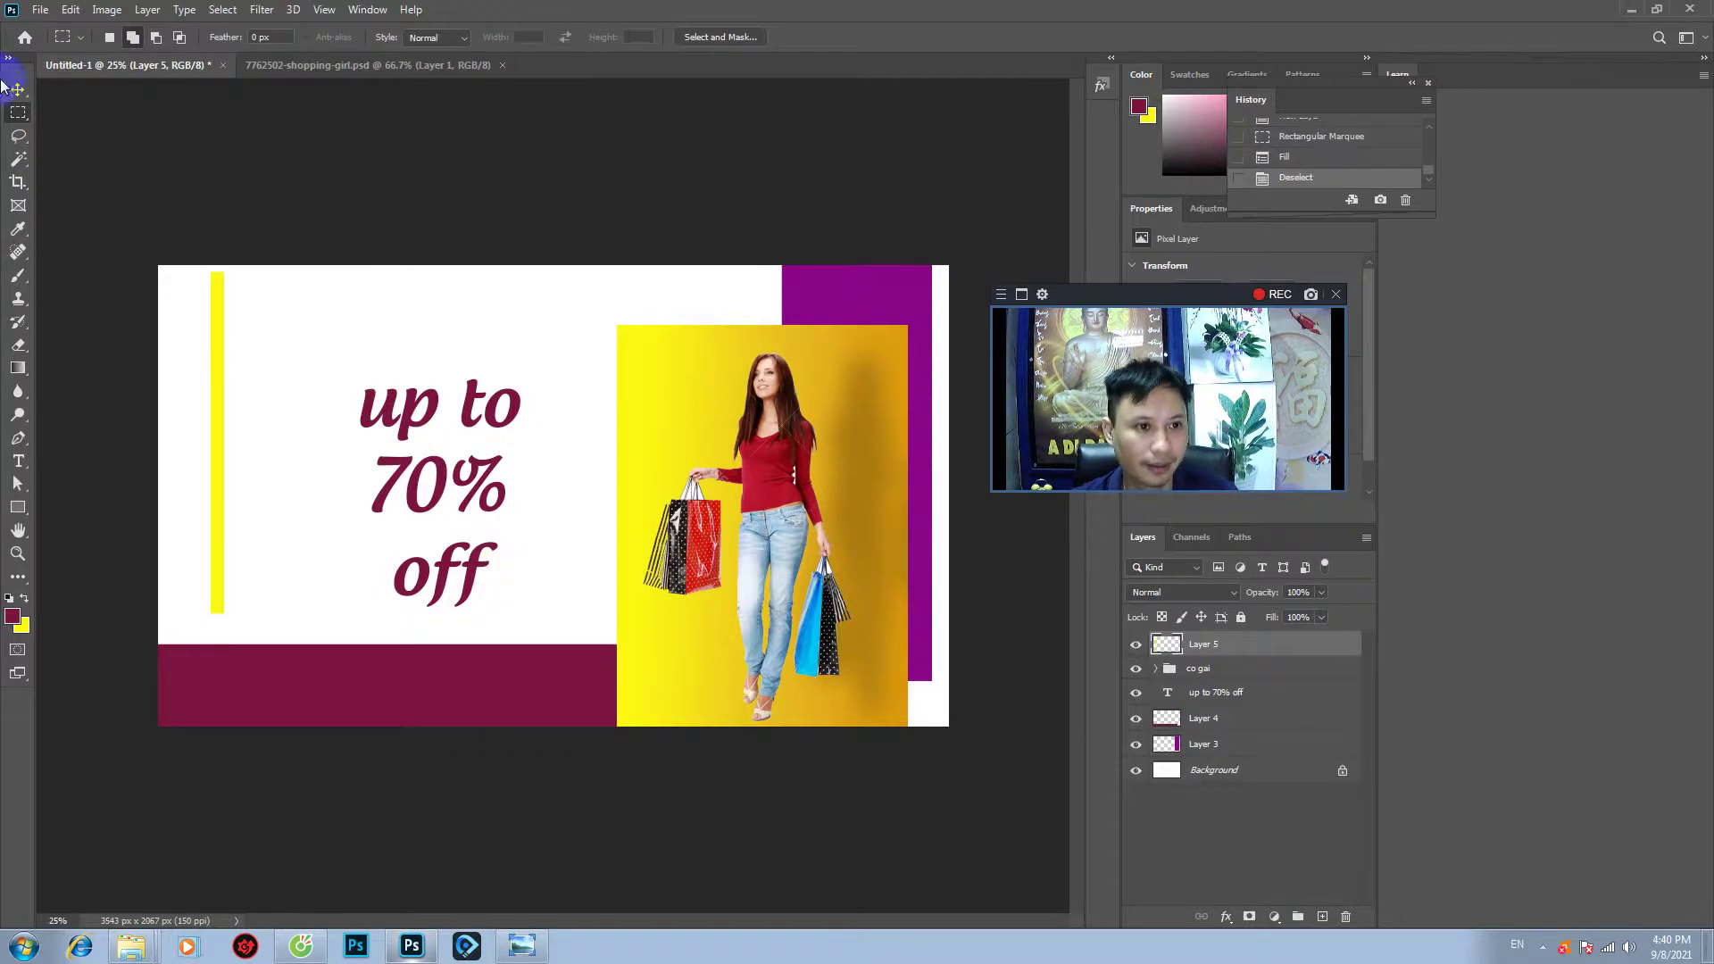
- Alt-drag copies of the yellow bar rightward to make ten evenly spaced vertical stripes
left_click(17, 90)
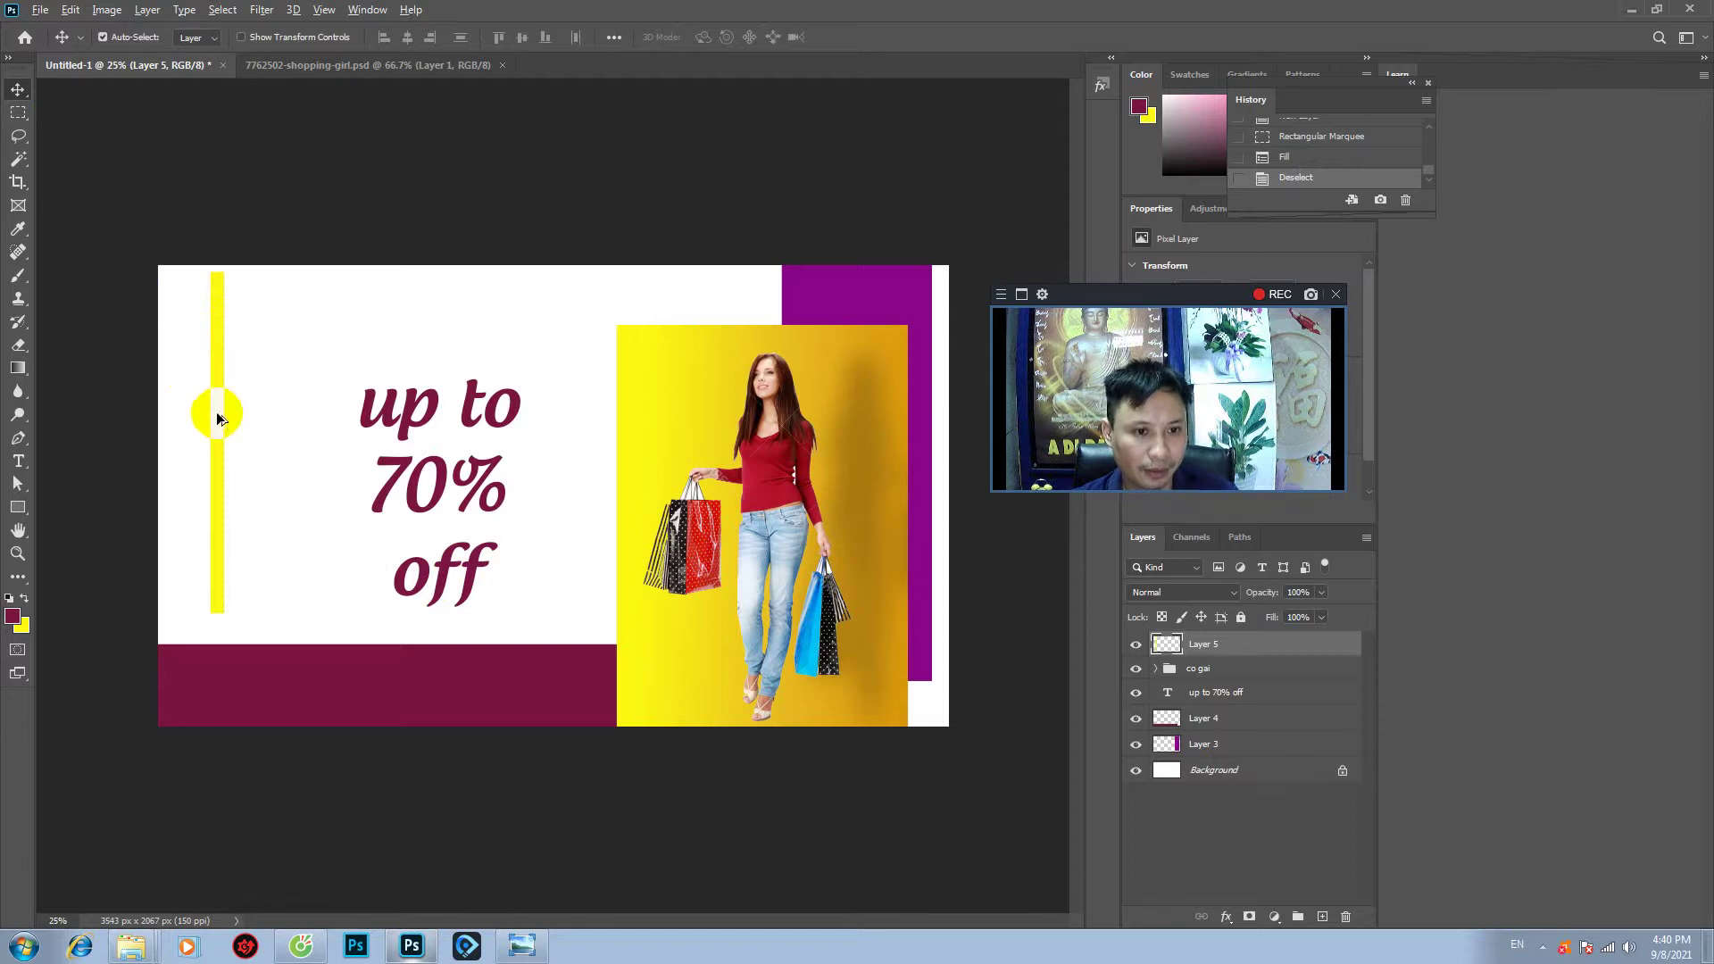
left_click_drag(217, 417, 244, 422)
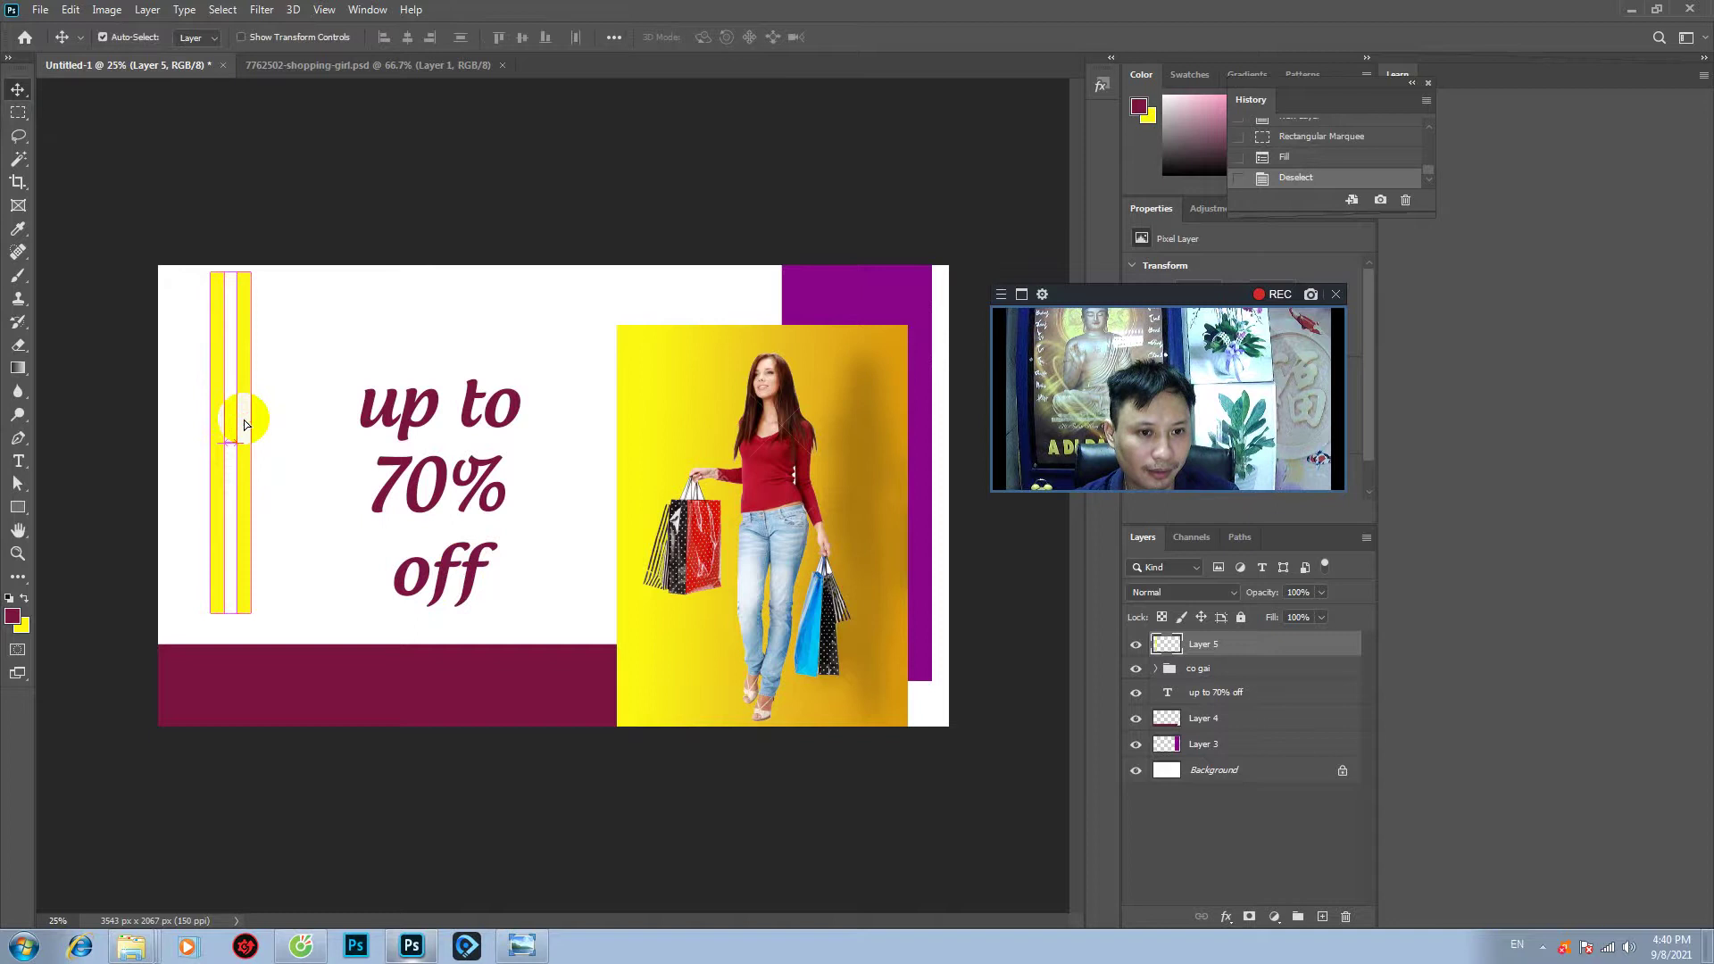
left_click_drag(245, 424, 357, 429)
left_click_drag(357, 430, 448, 459)
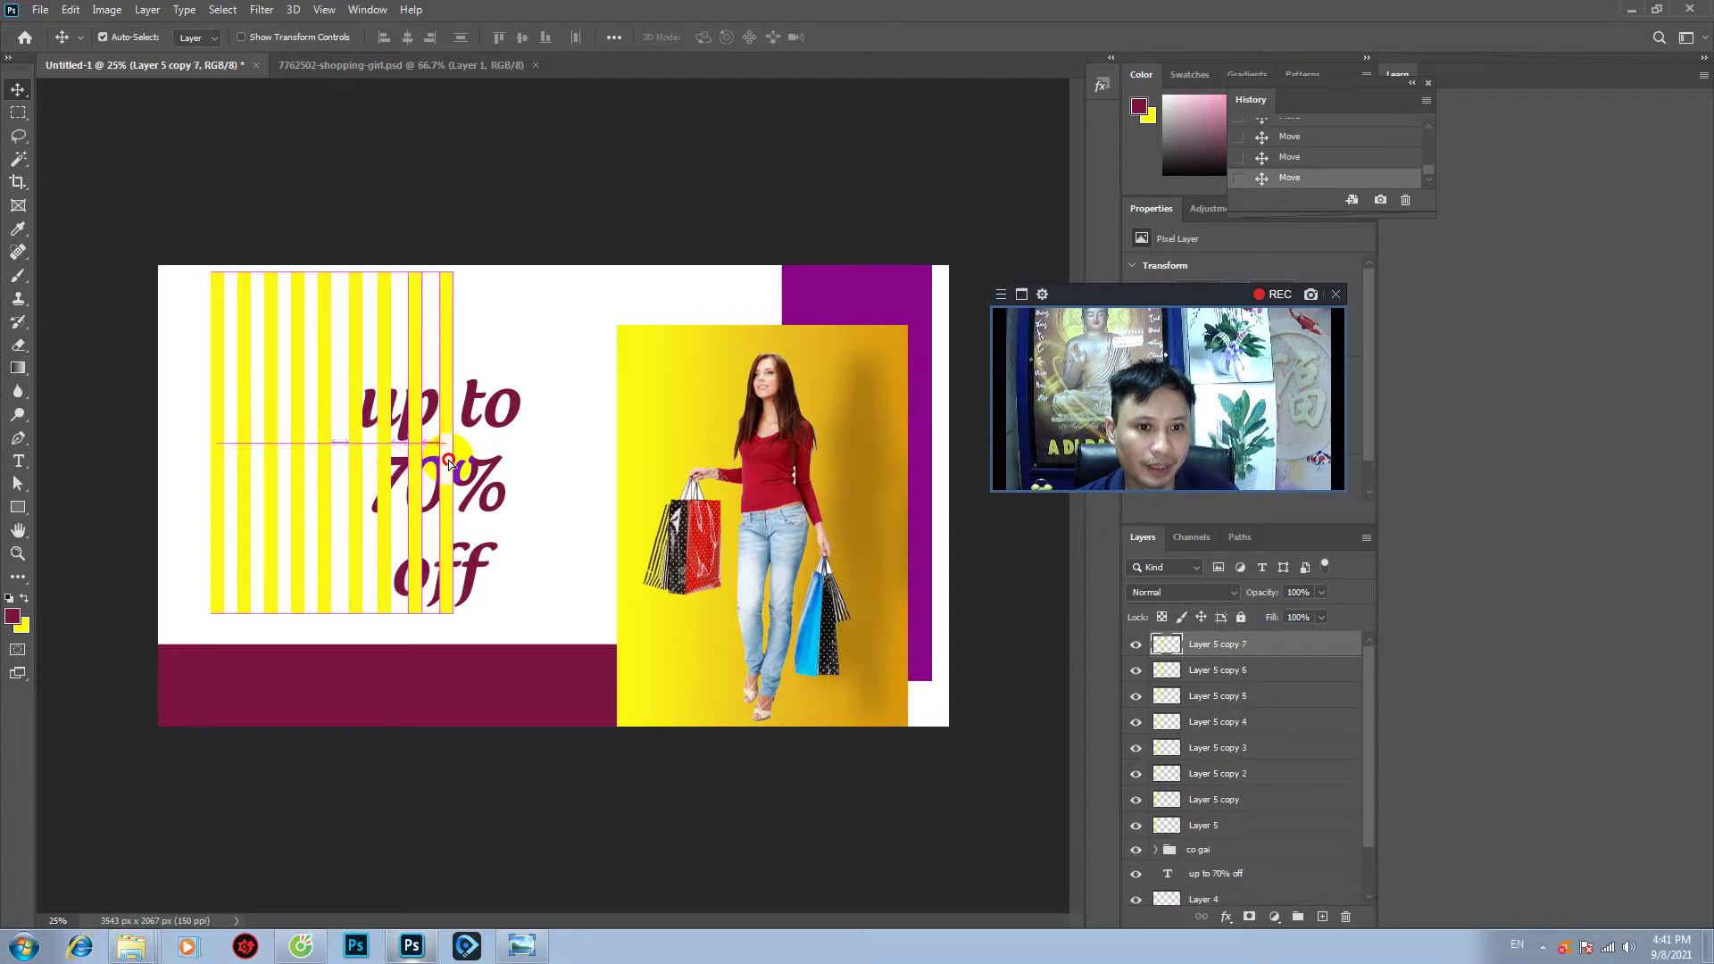
left_click_drag(448, 461, 479, 479)
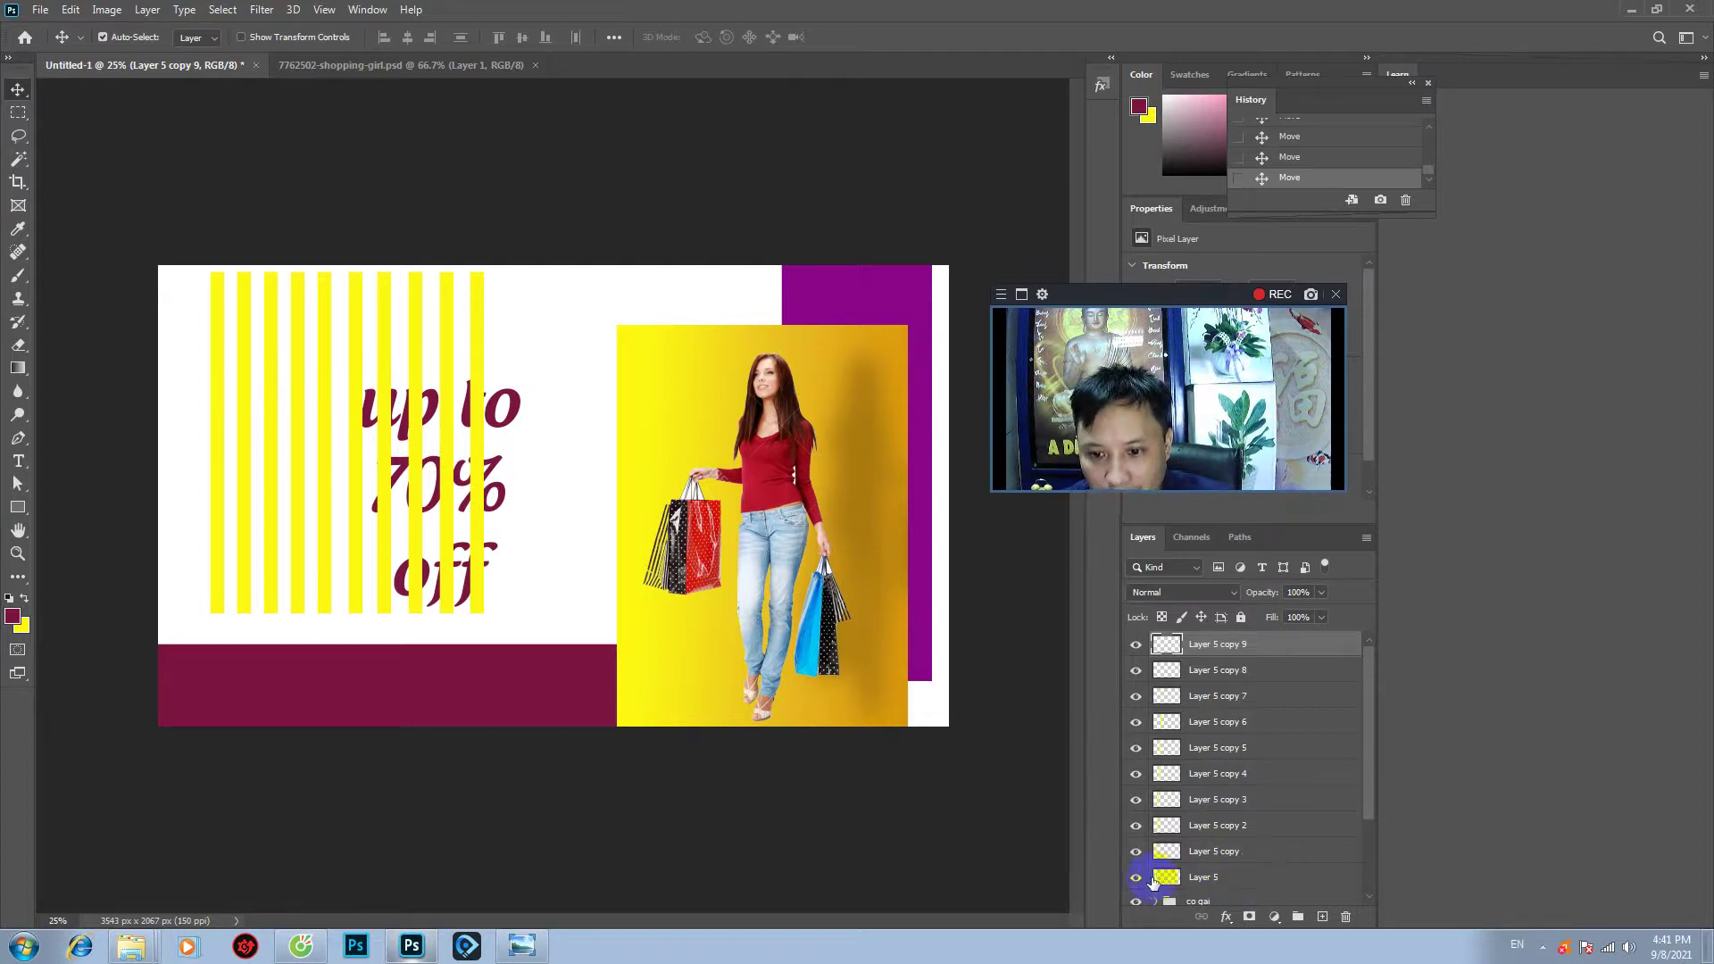
- Select Layer 5 through Layer 5 copy 9 and merge the ten stripe layers
left_click(1136, 877)
left_click(1136, 876)
left_click(1202, 877)
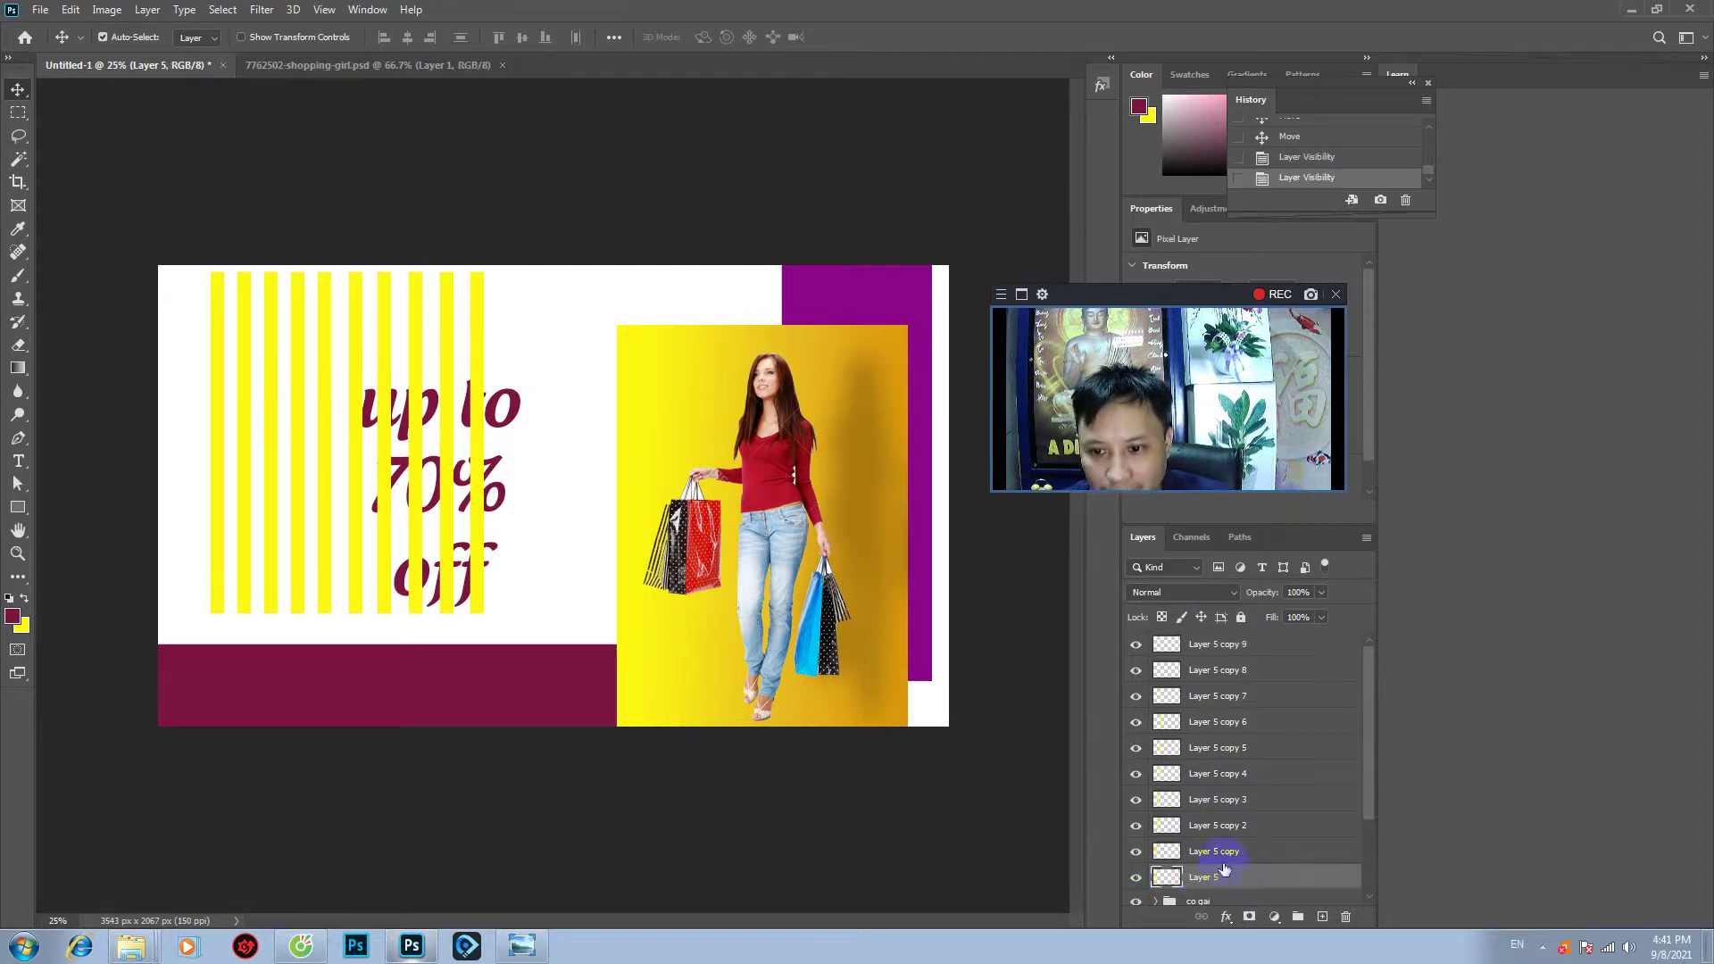
left_click(1230, 652, "shift")
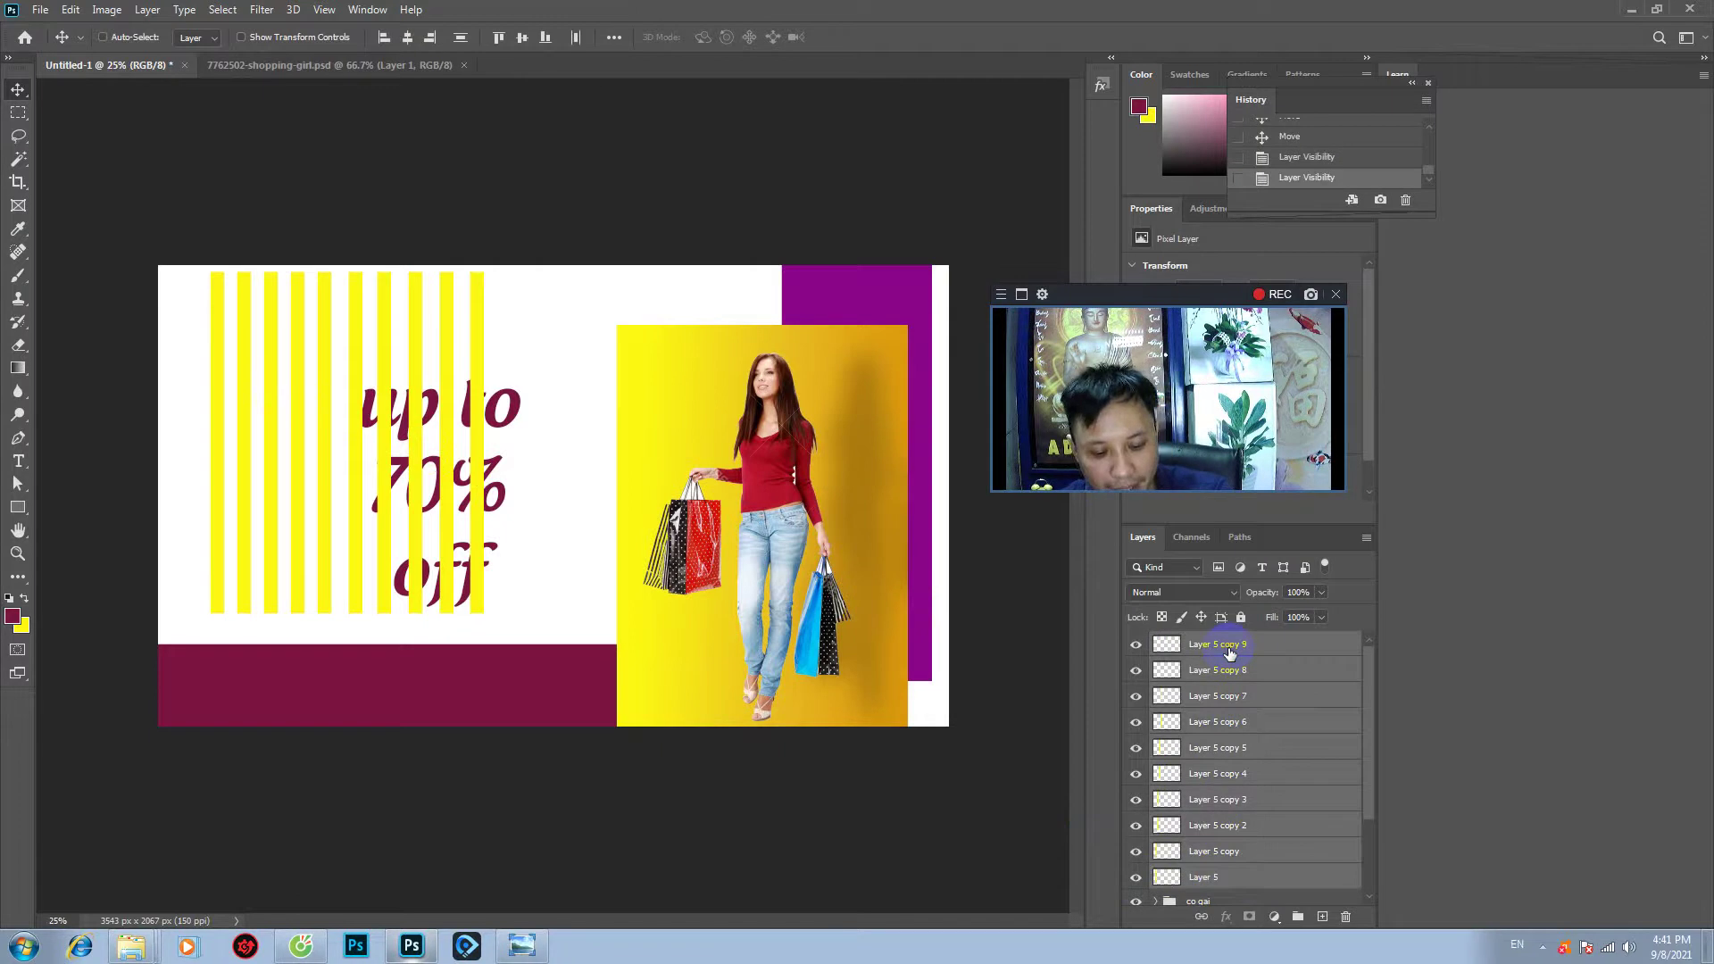
key("ctrl+e")
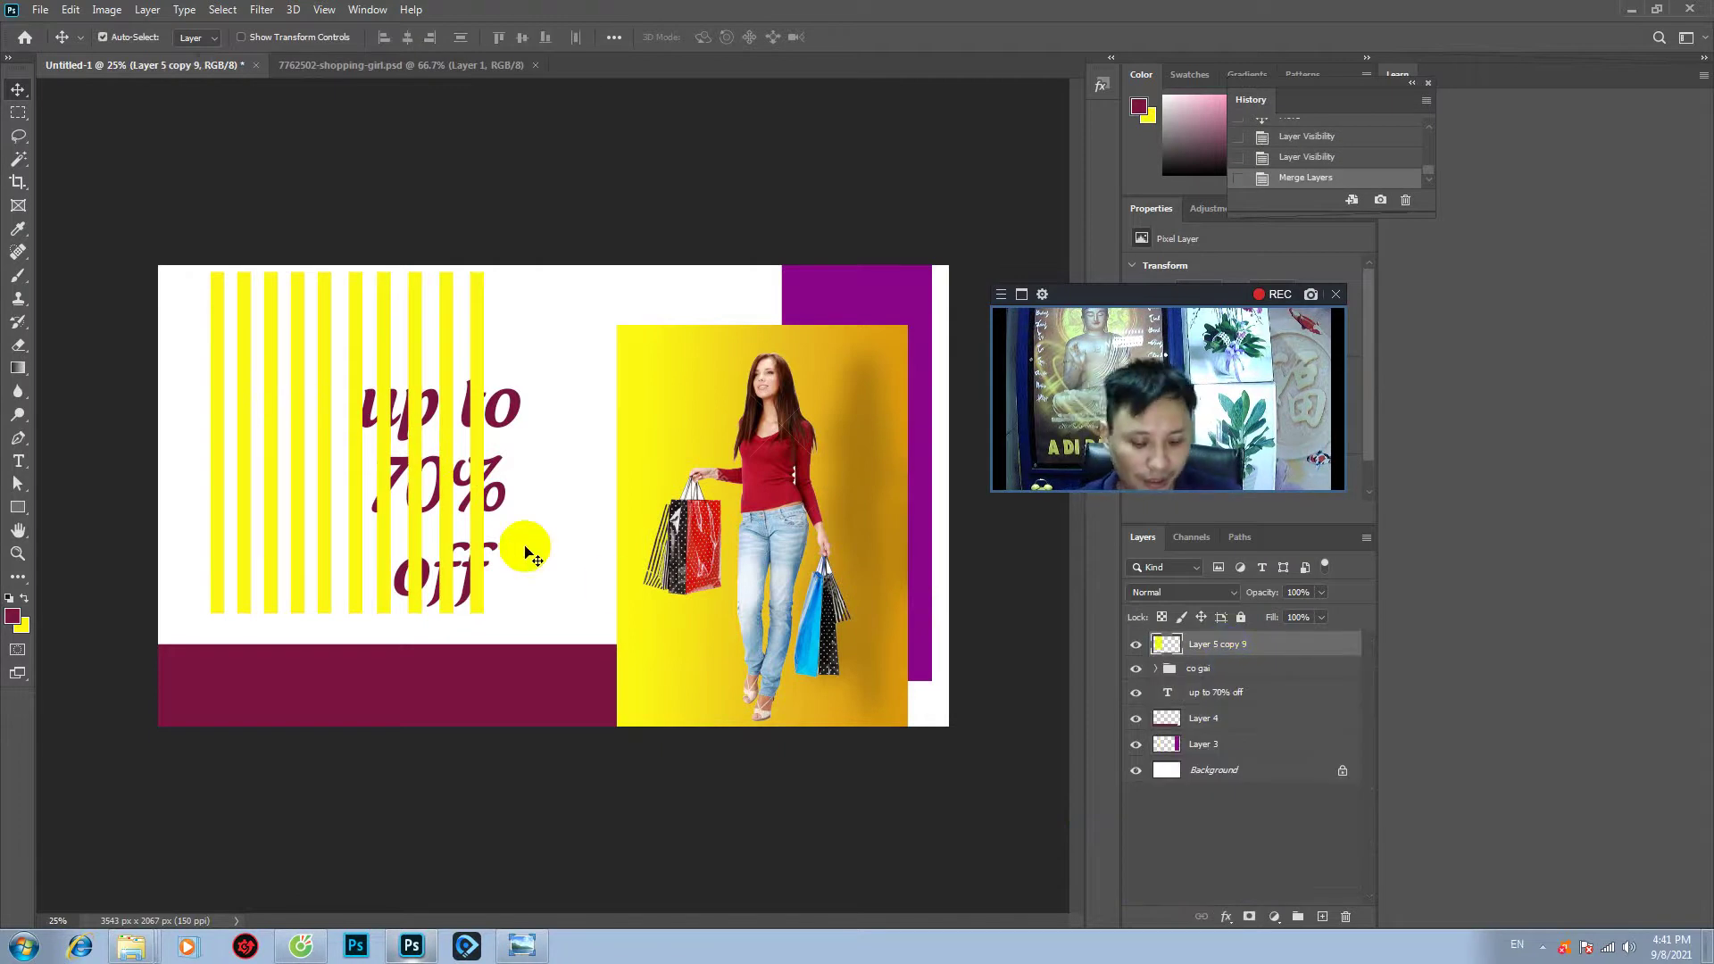
key("ctrl")
- Rotate the merged stripes about -34° and place them in the banner's top-left corner
key("ctrl+t")
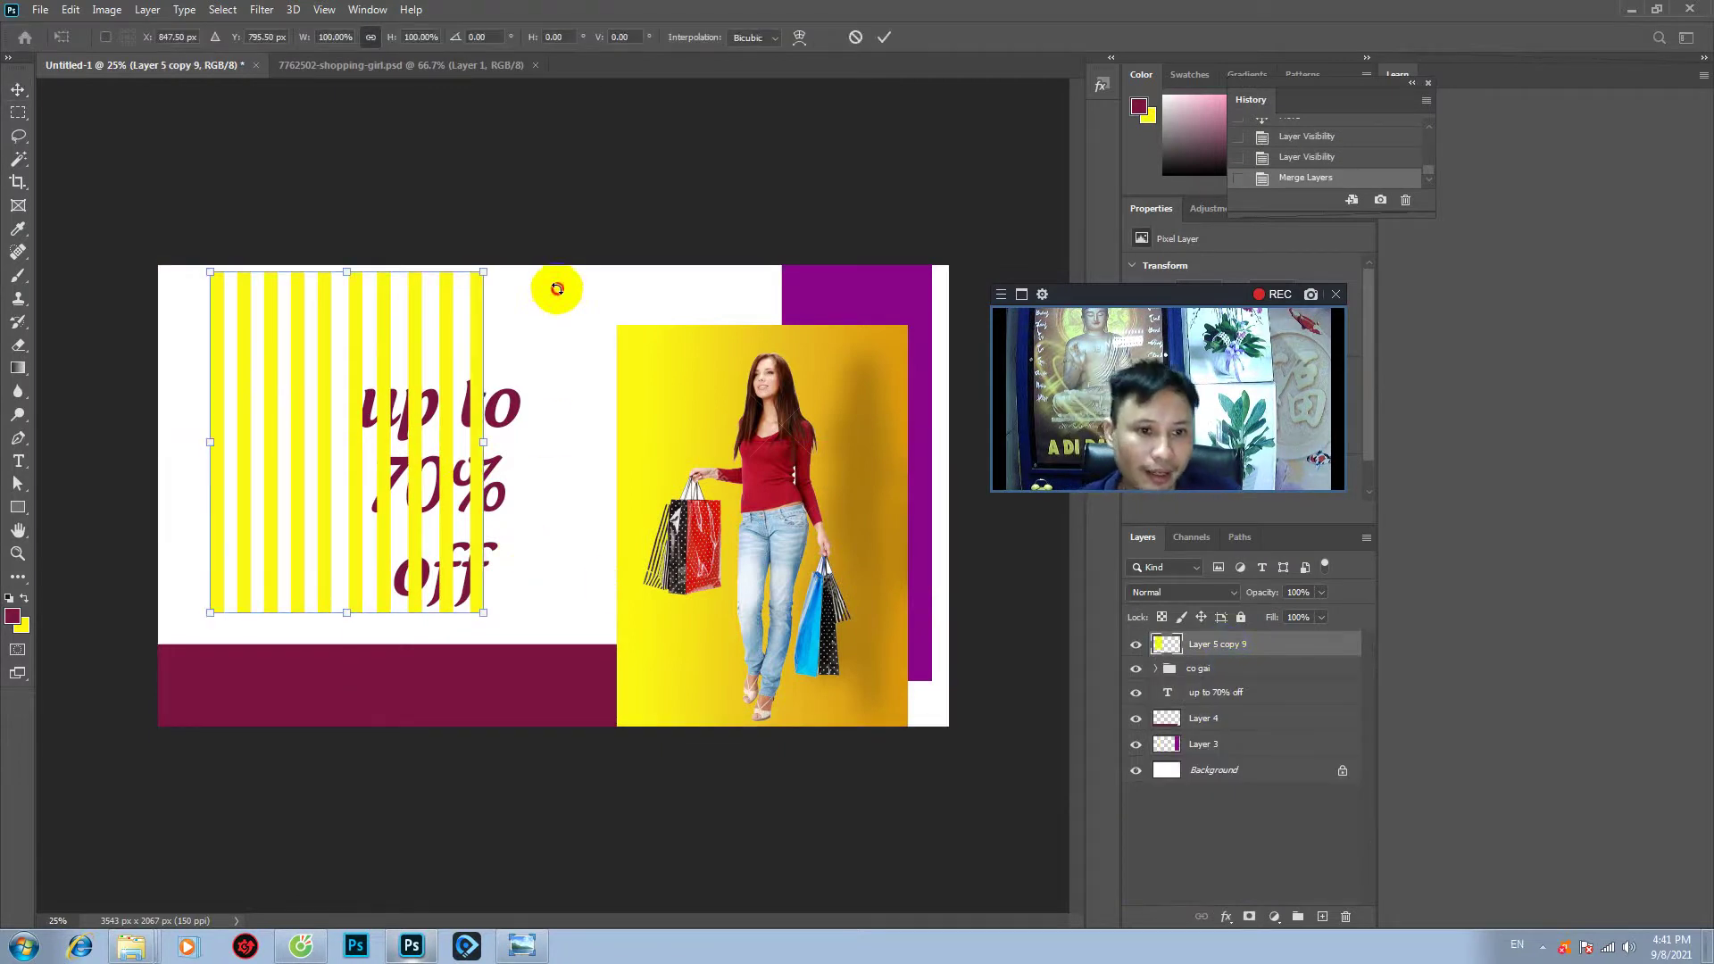
mouse_move(556, 288)
left_mouse_down()
mouse_move(452, 143)
mouse_move(299, 134)
mouse_move(359, 134)
mouse_move(441, 173)
left_mouse_up()
left_click_drag(320, 393, 219, 270)
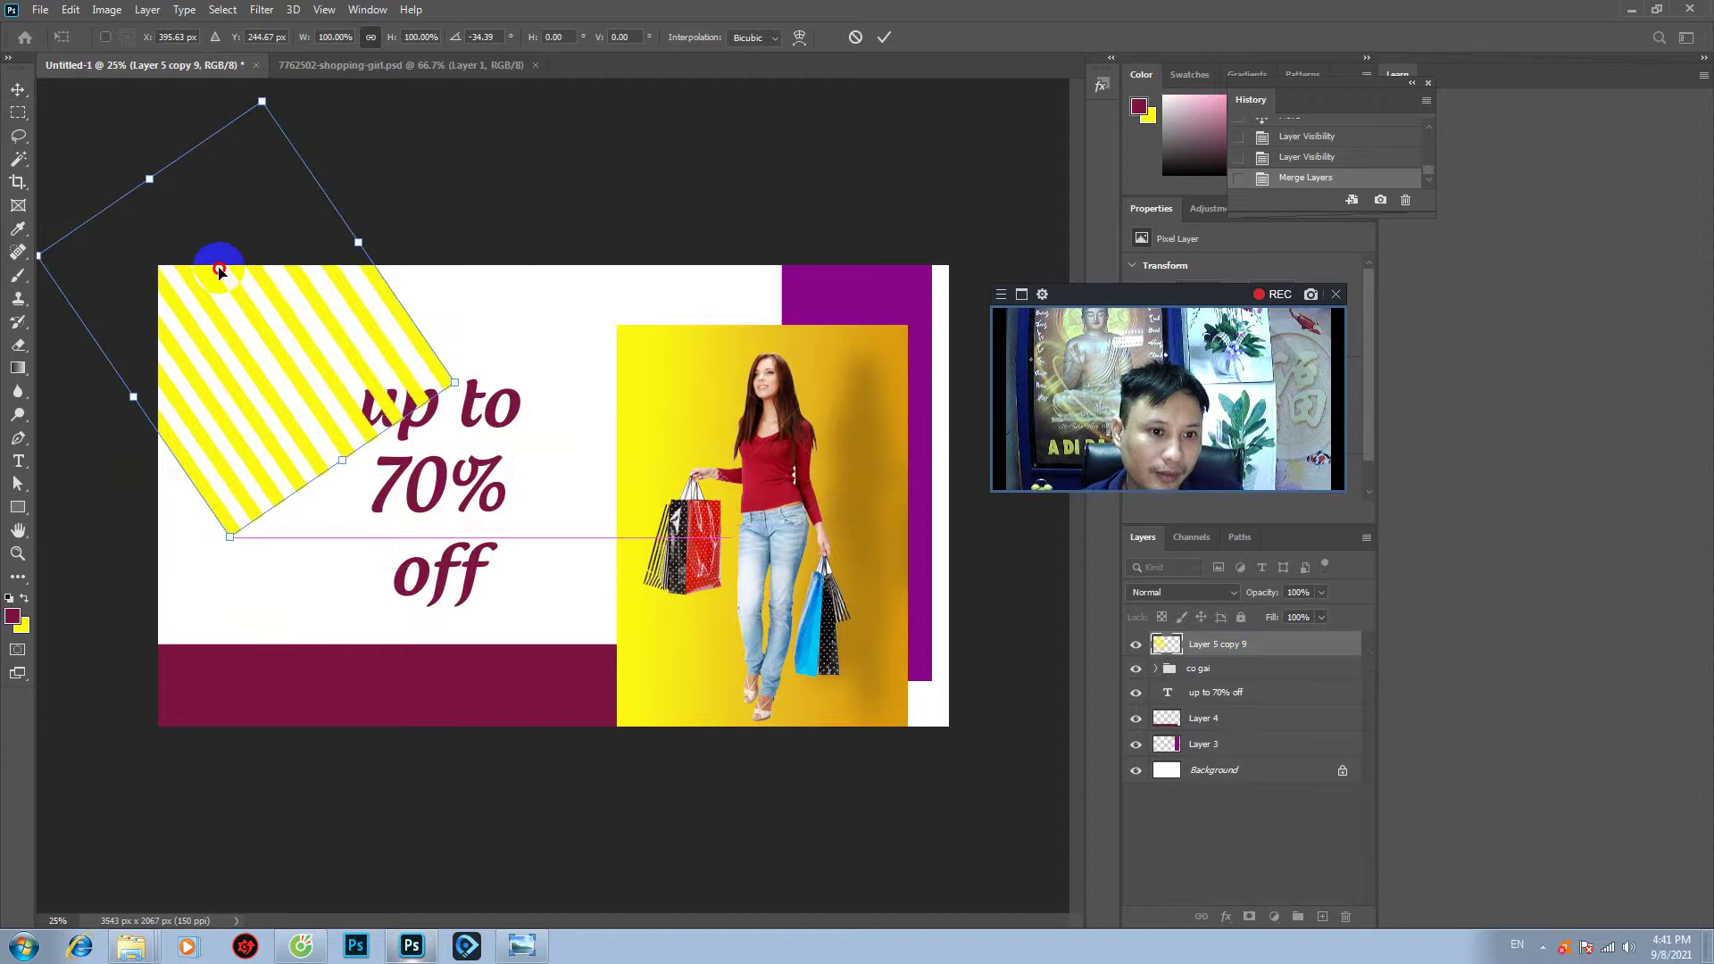
left_click_drag(219, 270, 220, 272)
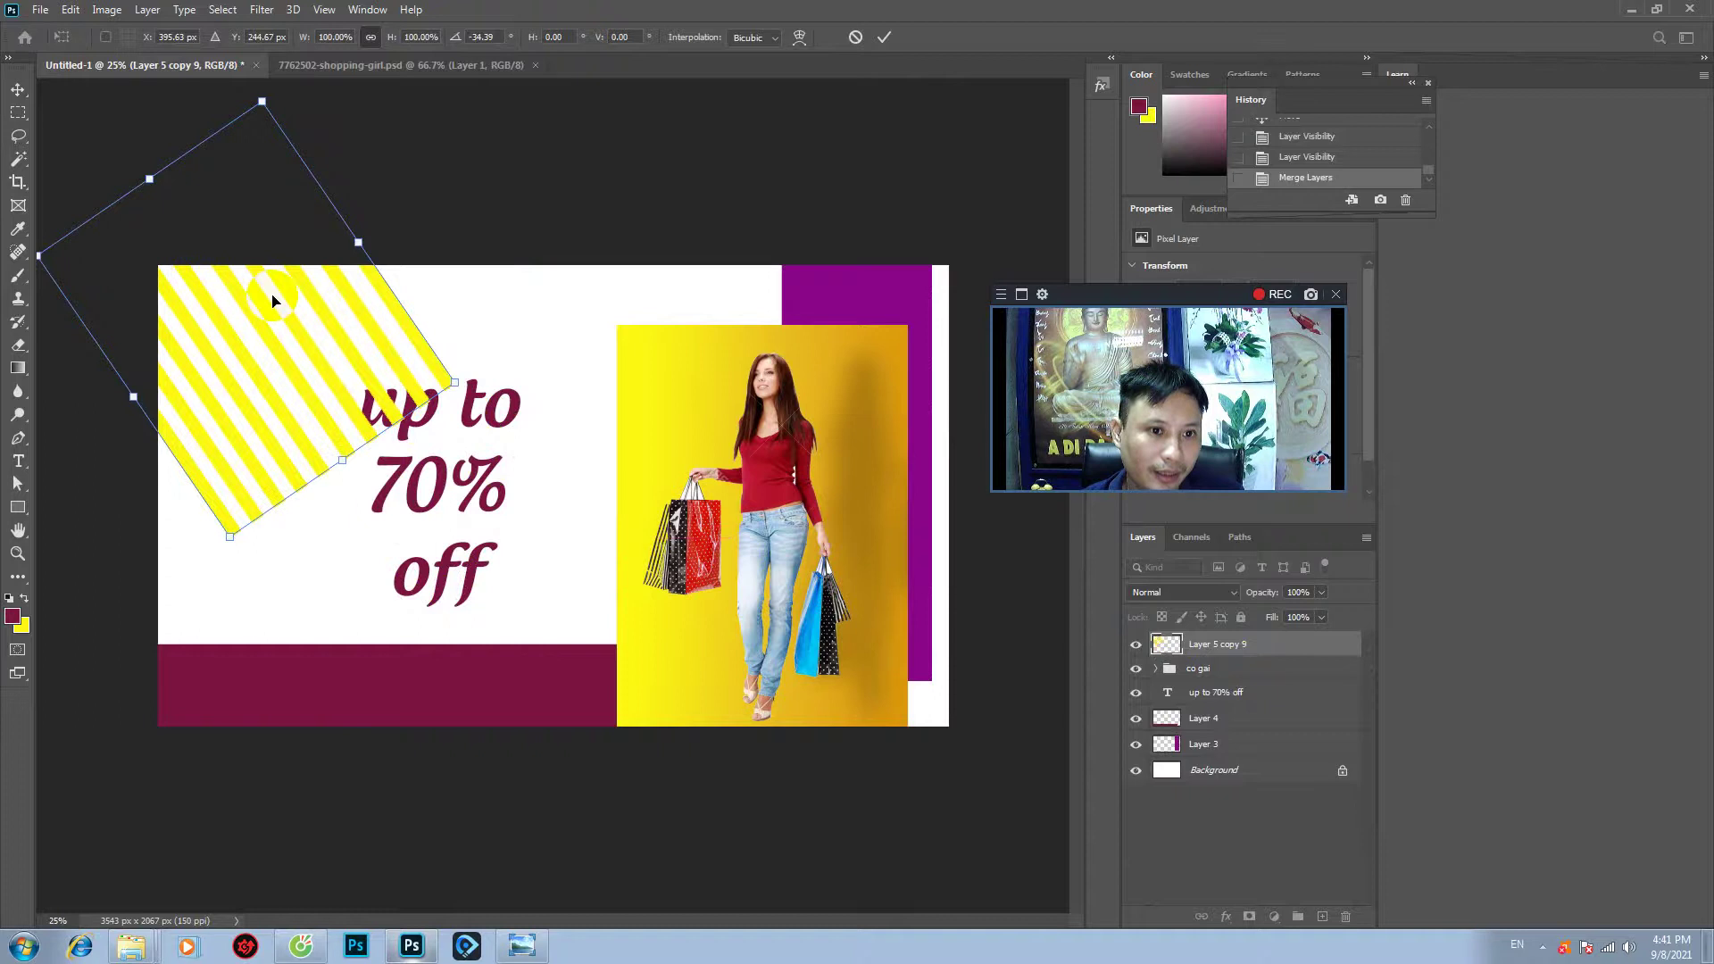
left_click_drag(280, 307, 250, 306)
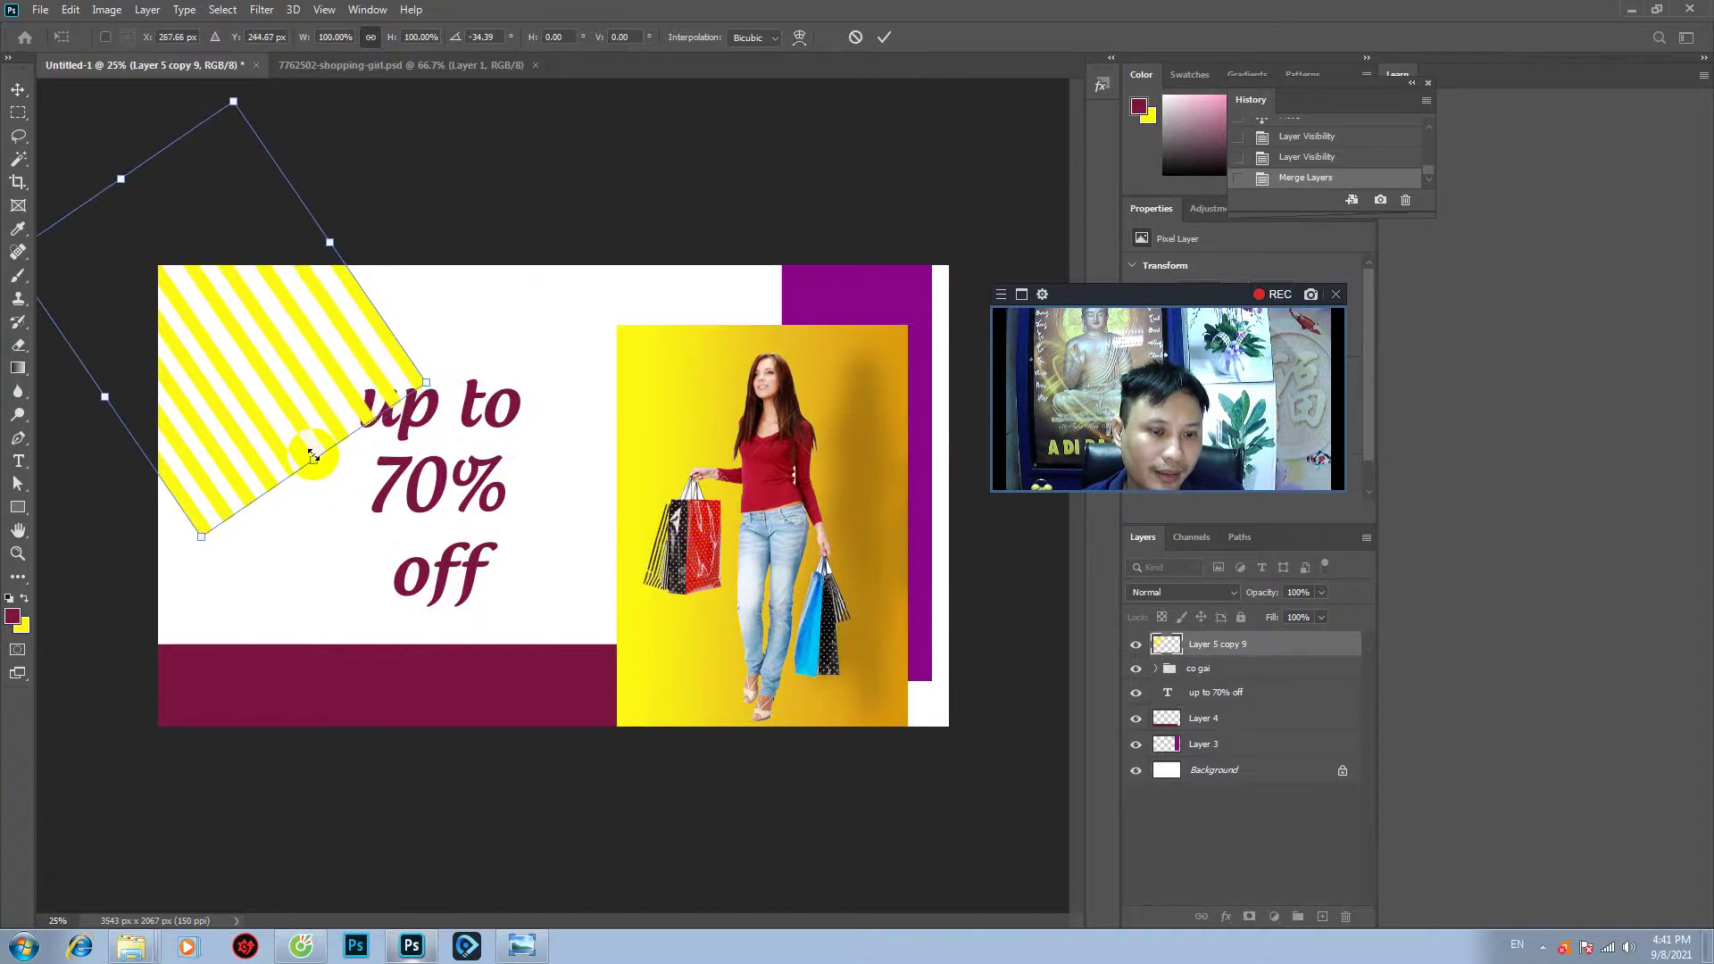
key("Return")
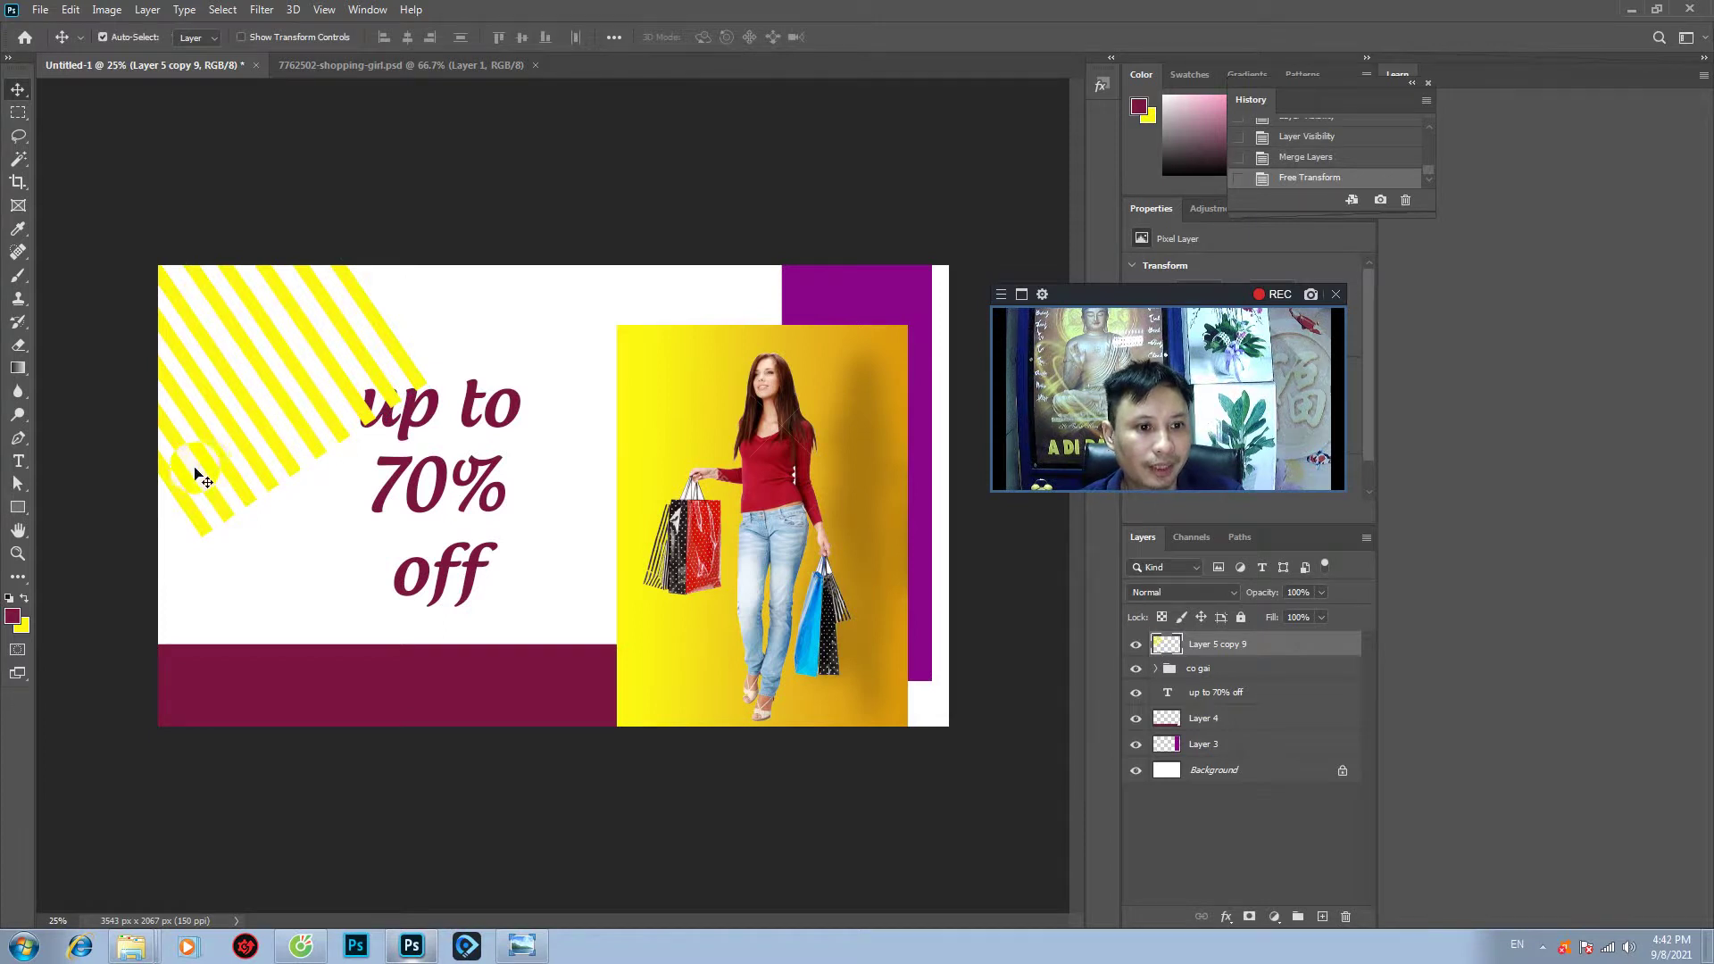
- Copy a rectangular top-left corner of the stripes to a new layer, hide the original, and load its selection
left_click(17, 113)
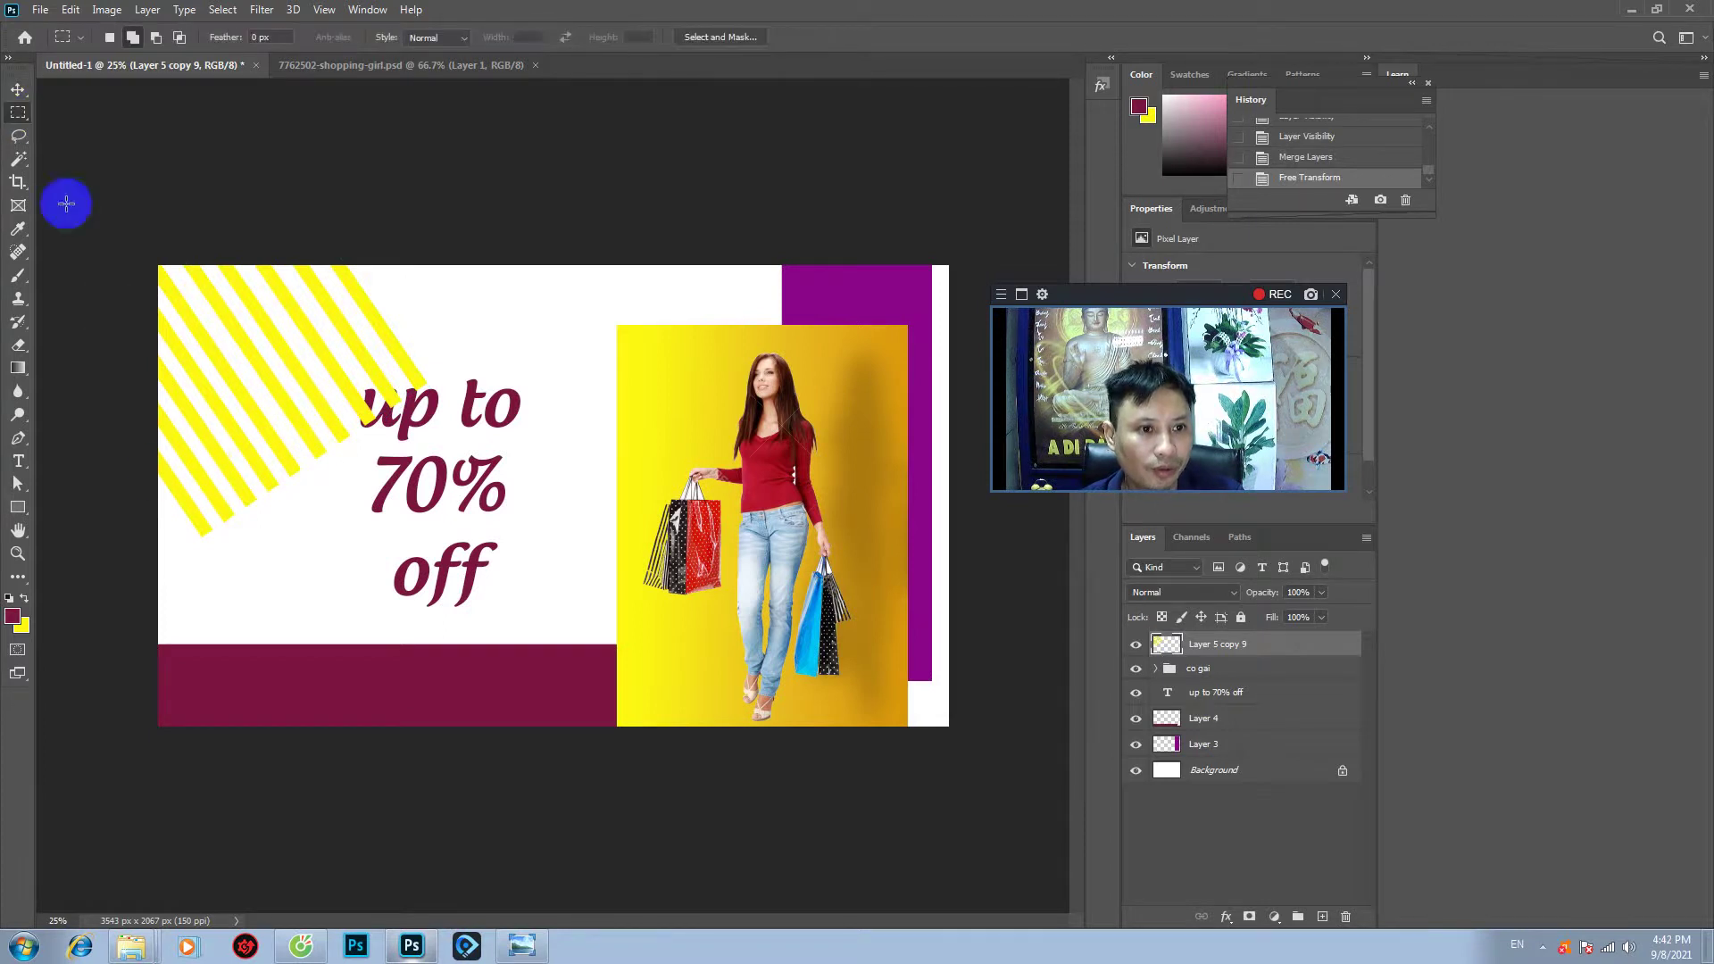
mouse_move(95, 232)
left_mouse_down()
mouse_move(322, 457)
mouse_move(343, 439)
left_mouse_up()
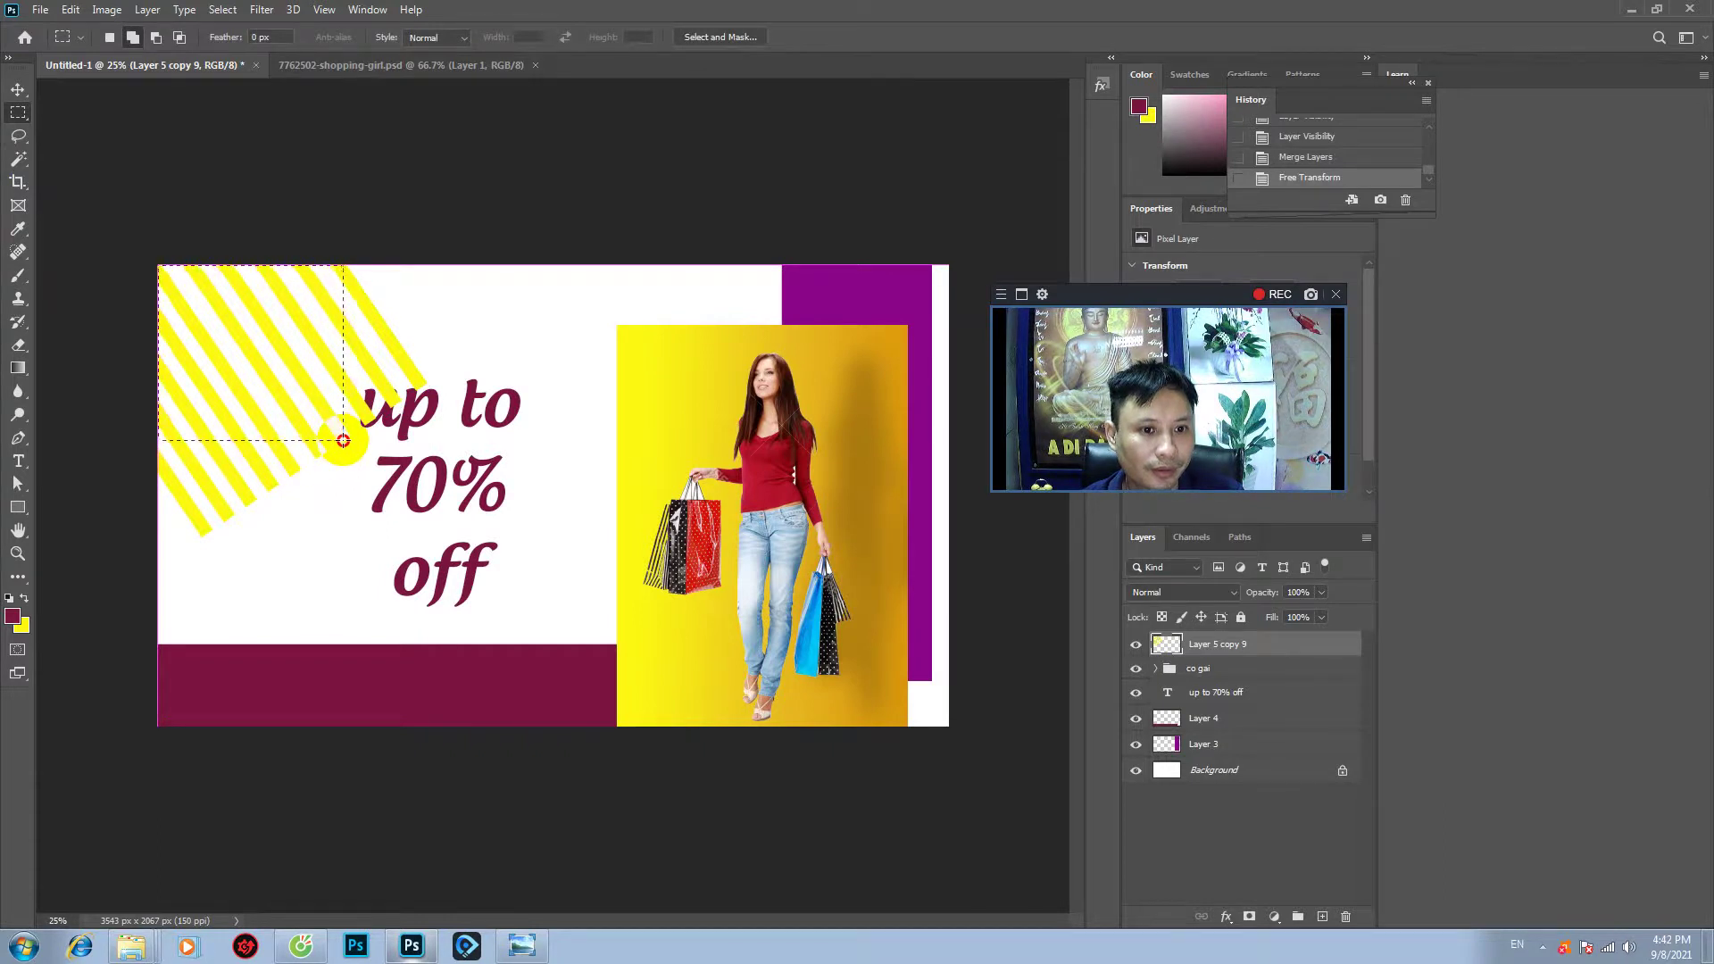
left_click_drag(343, 439, 343, 439)
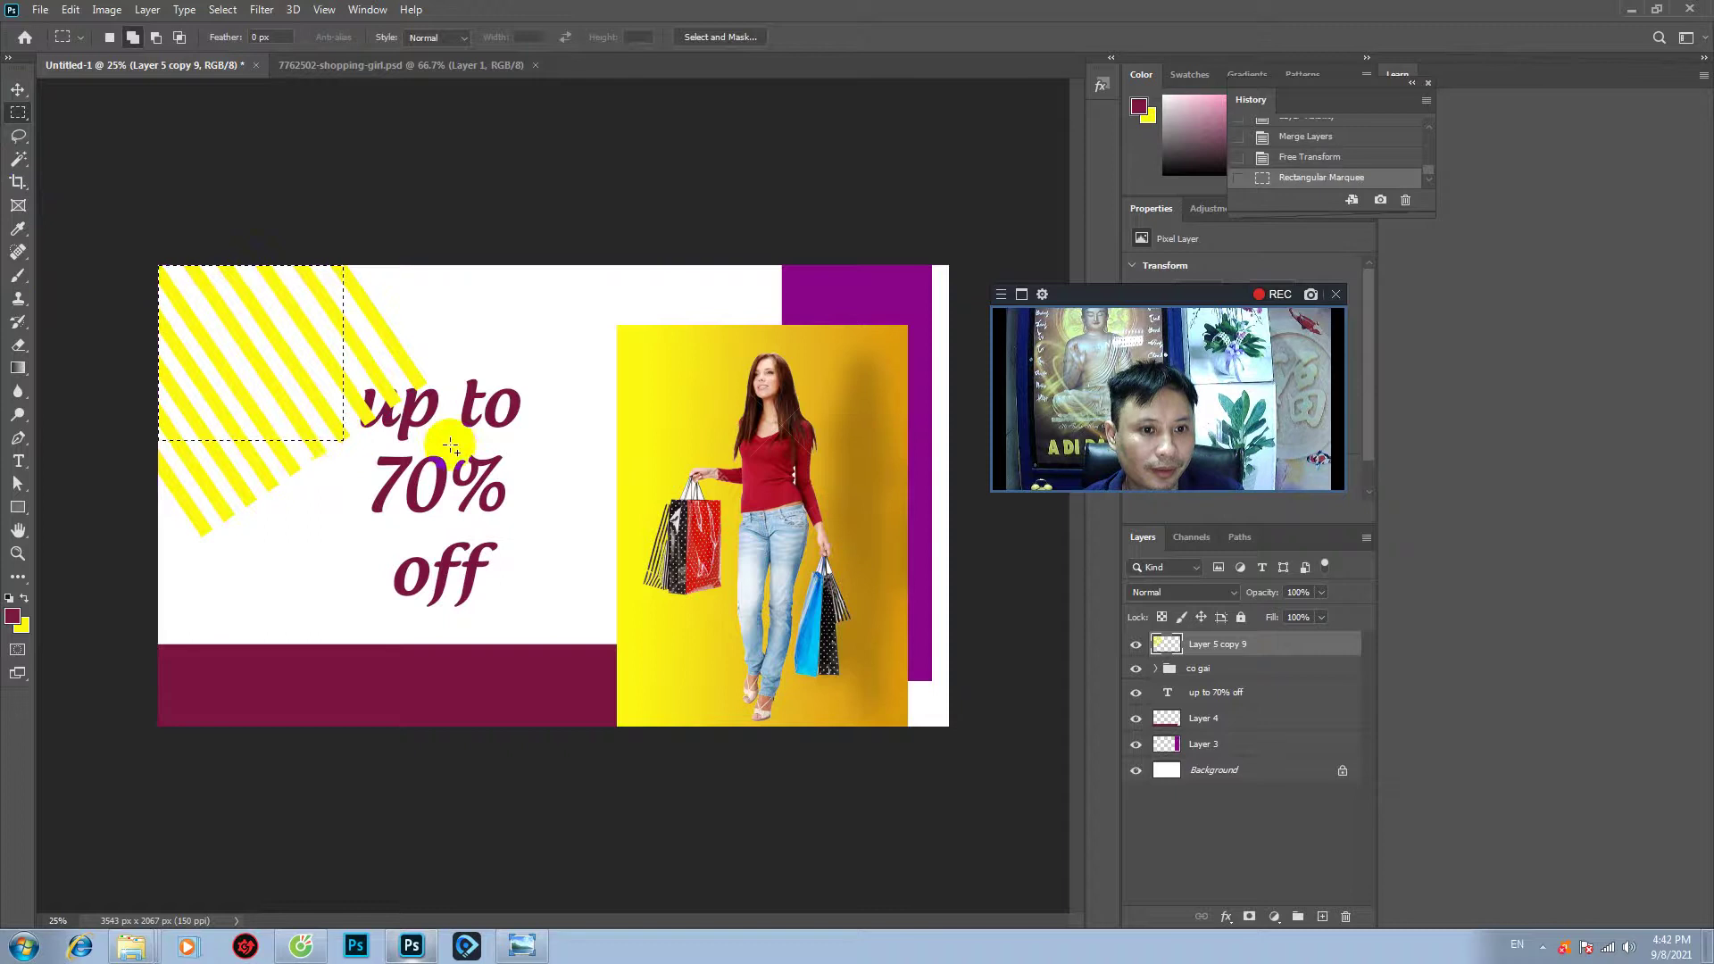
left_click(13, 98)
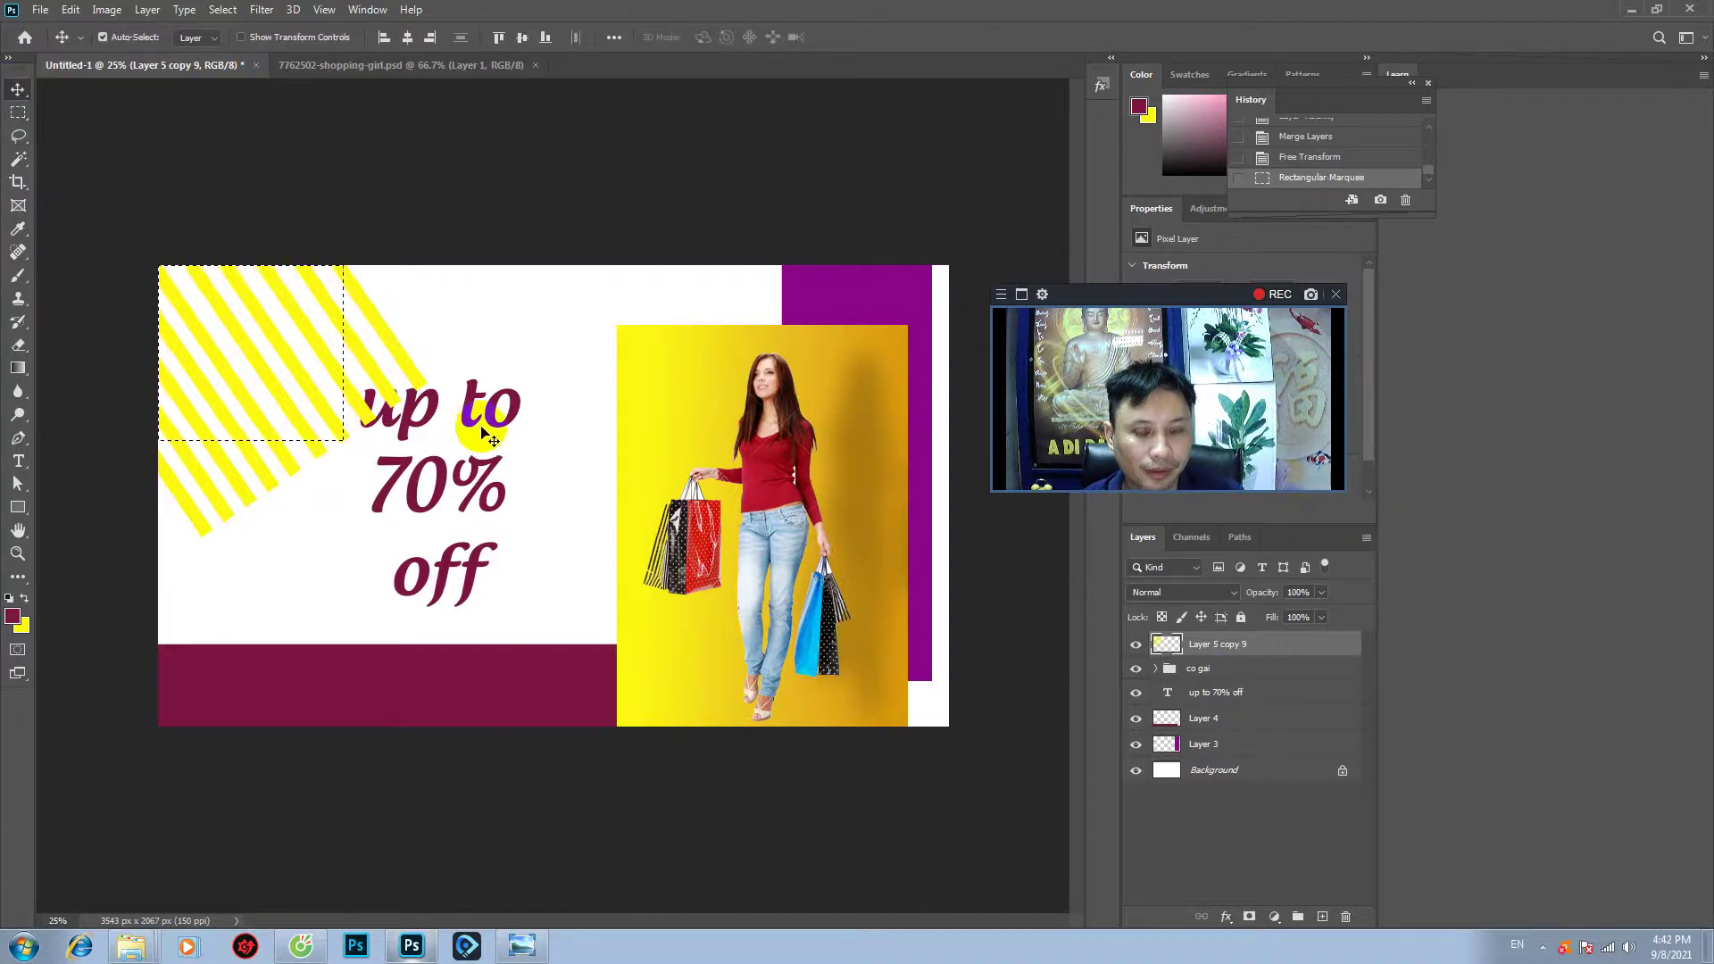
key("ctrl+j")
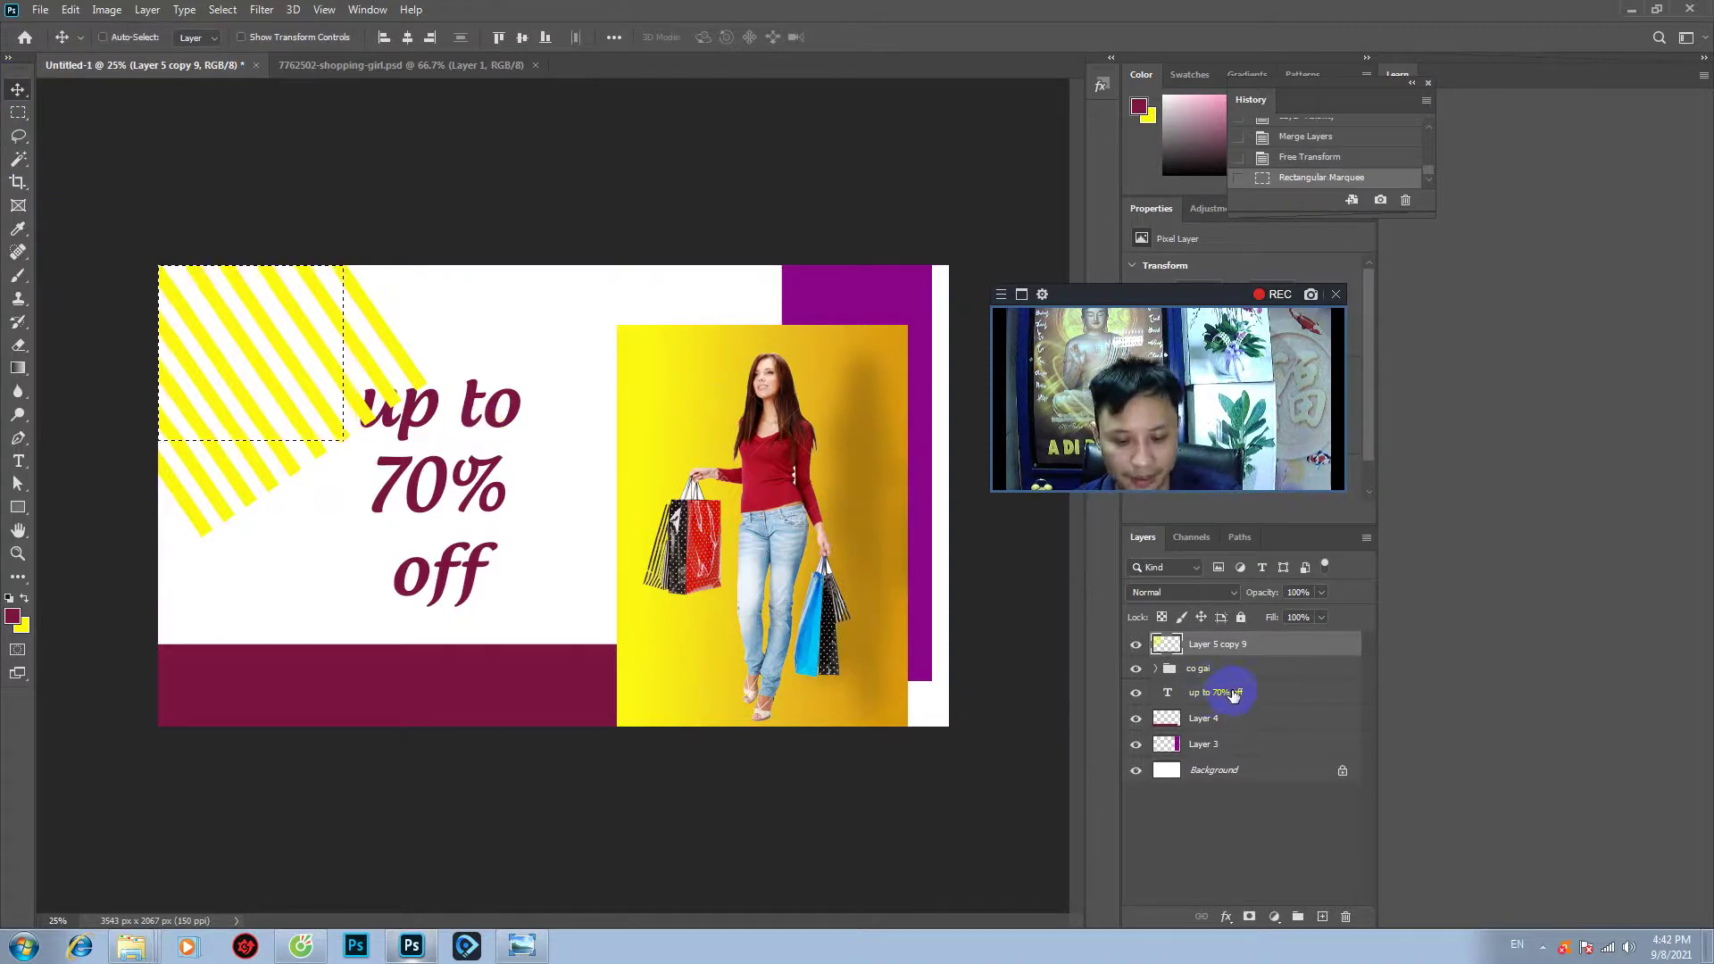
left_click(1135, 670)
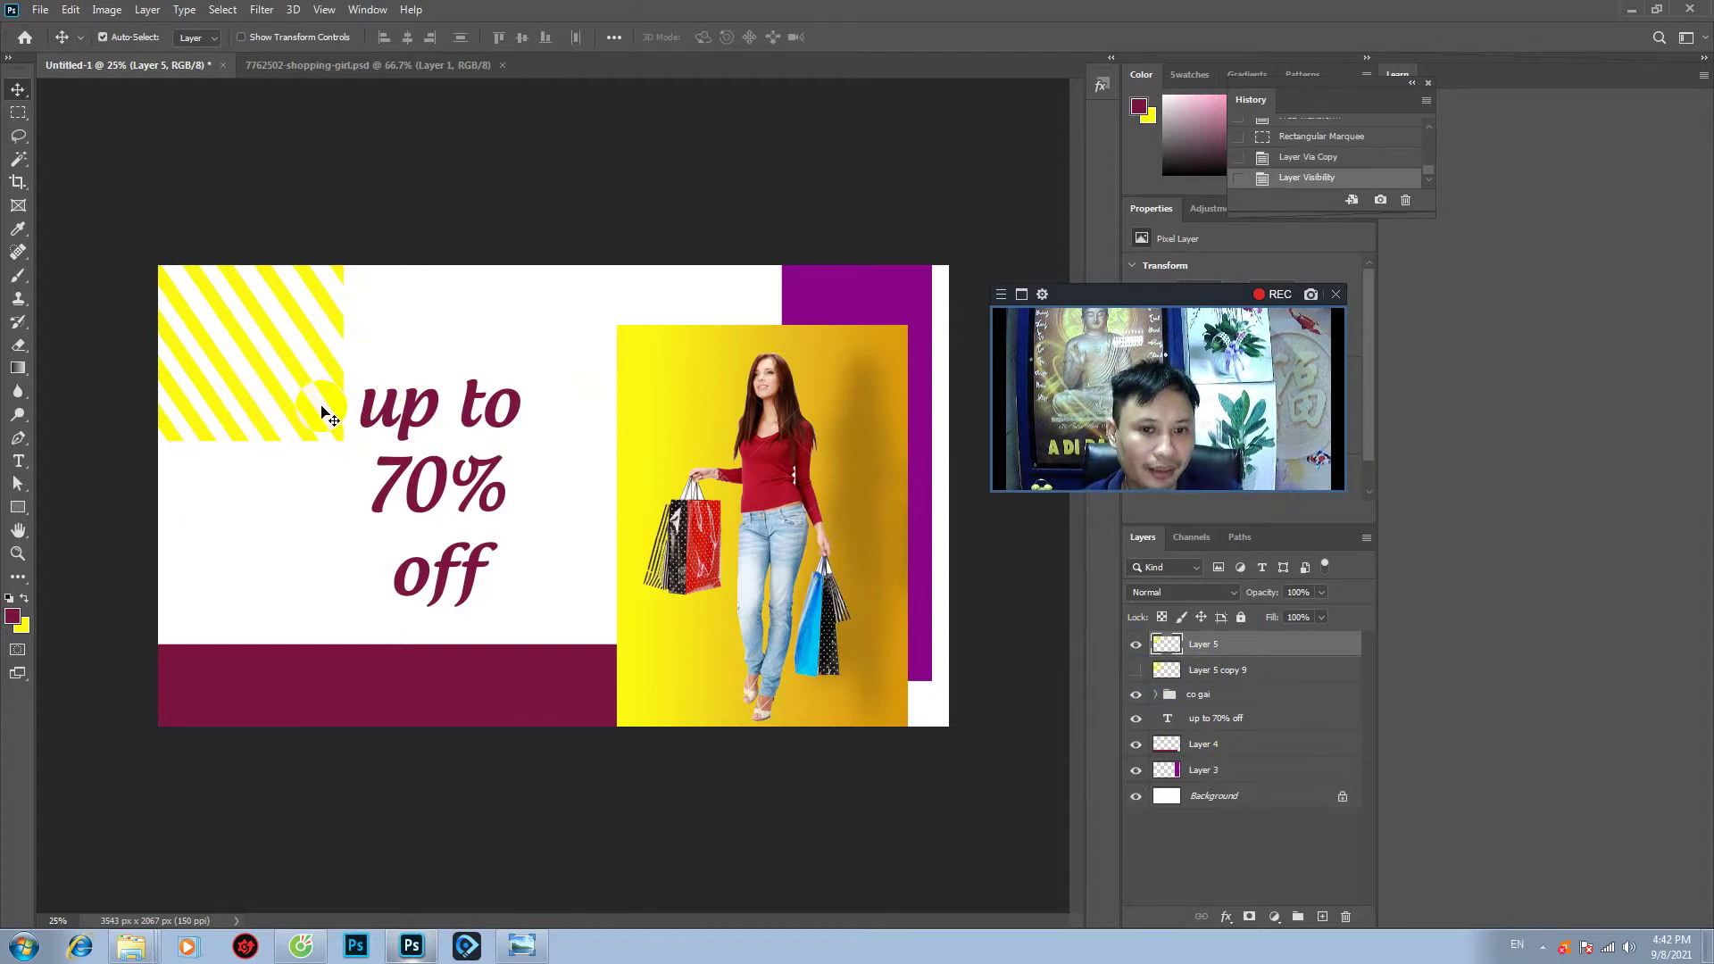
left_click(1168, 653, "ctrl")
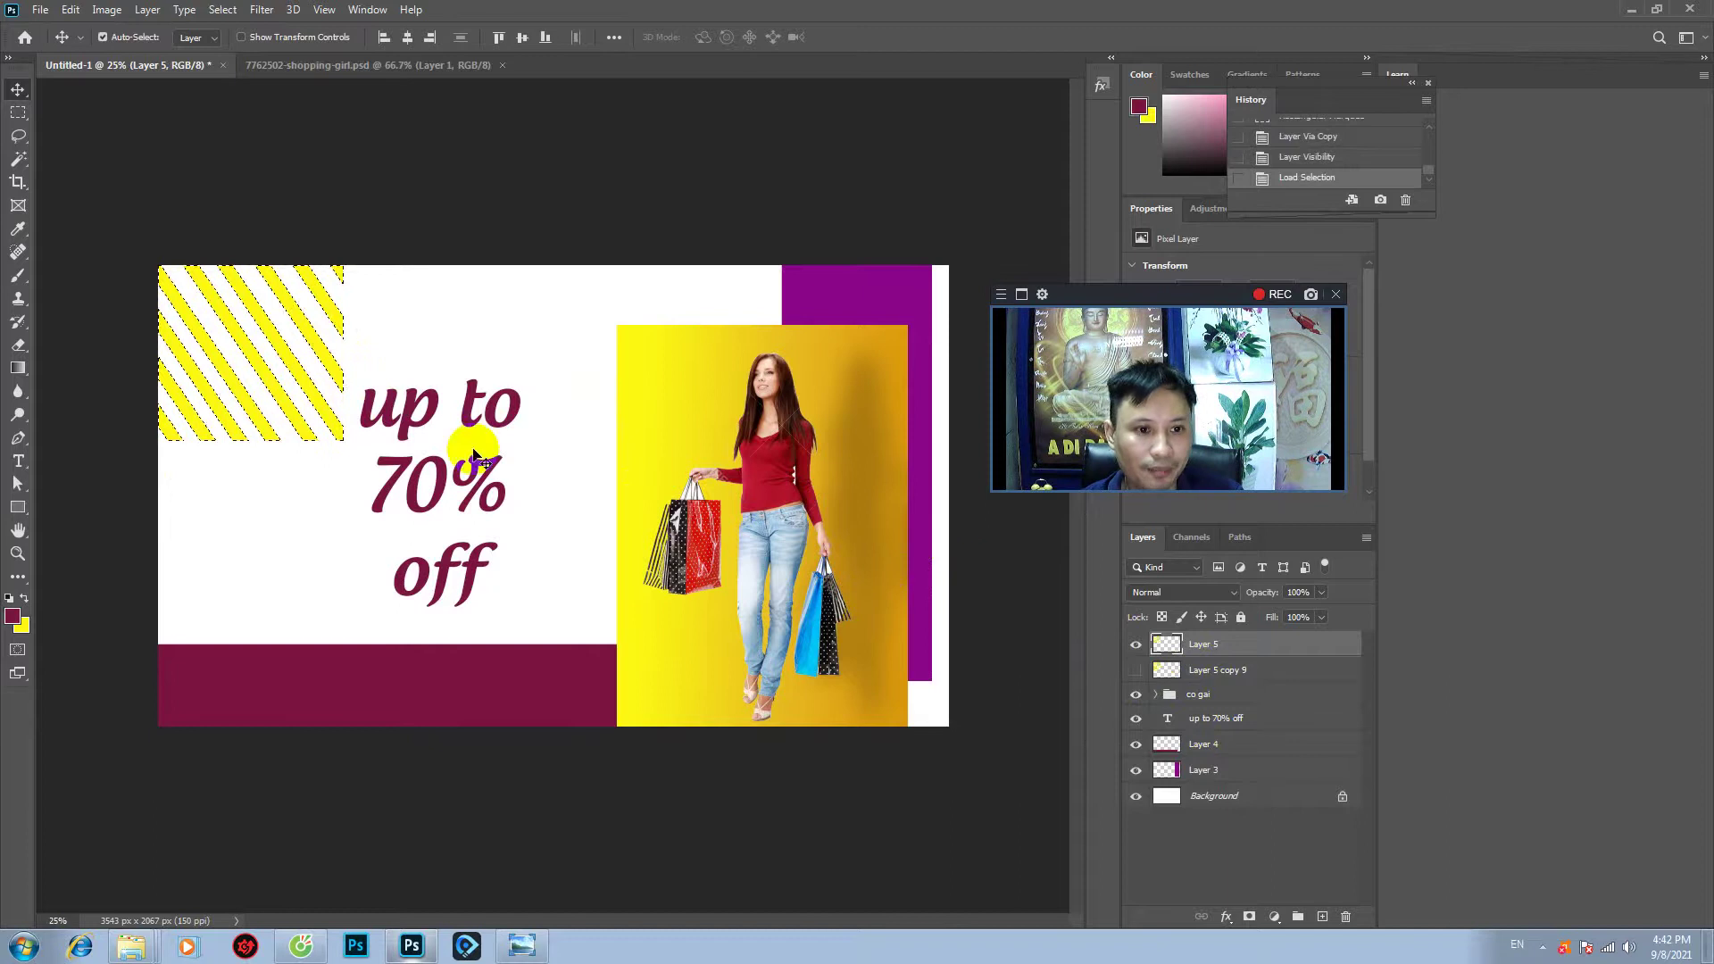
- Fill the selected corner stripes with a yellow-to-gold gradient and deselect
left_click(18, 368)
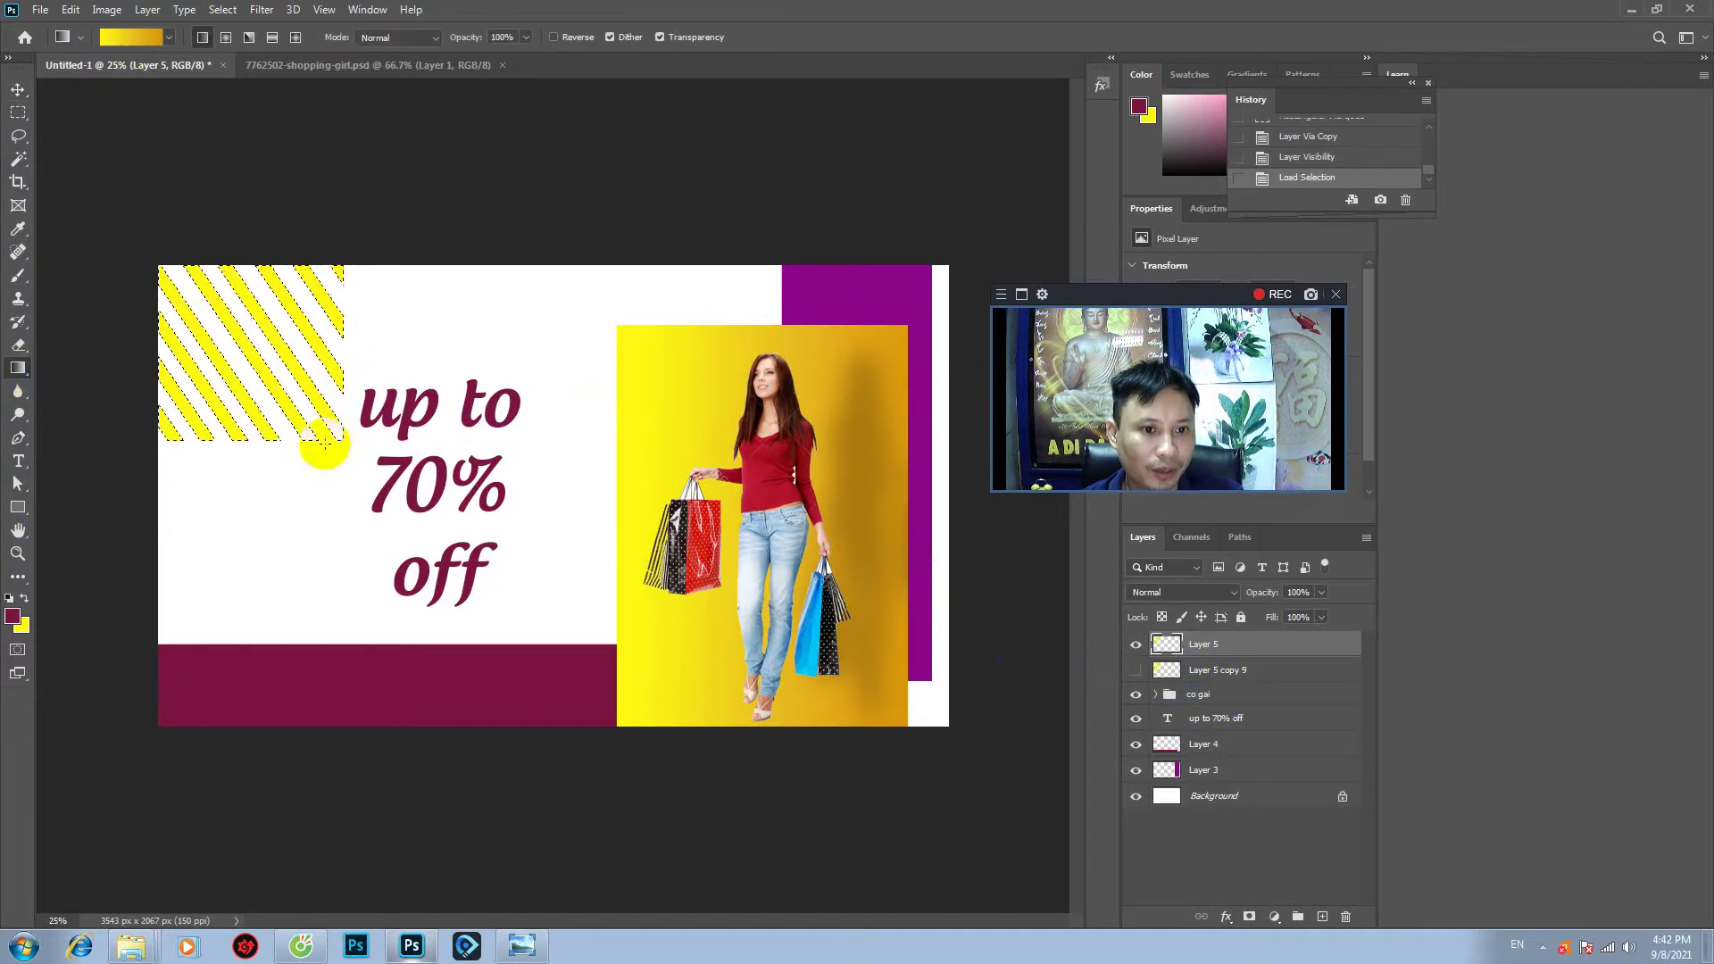
left_click_drag(172, 430, 228, 272)
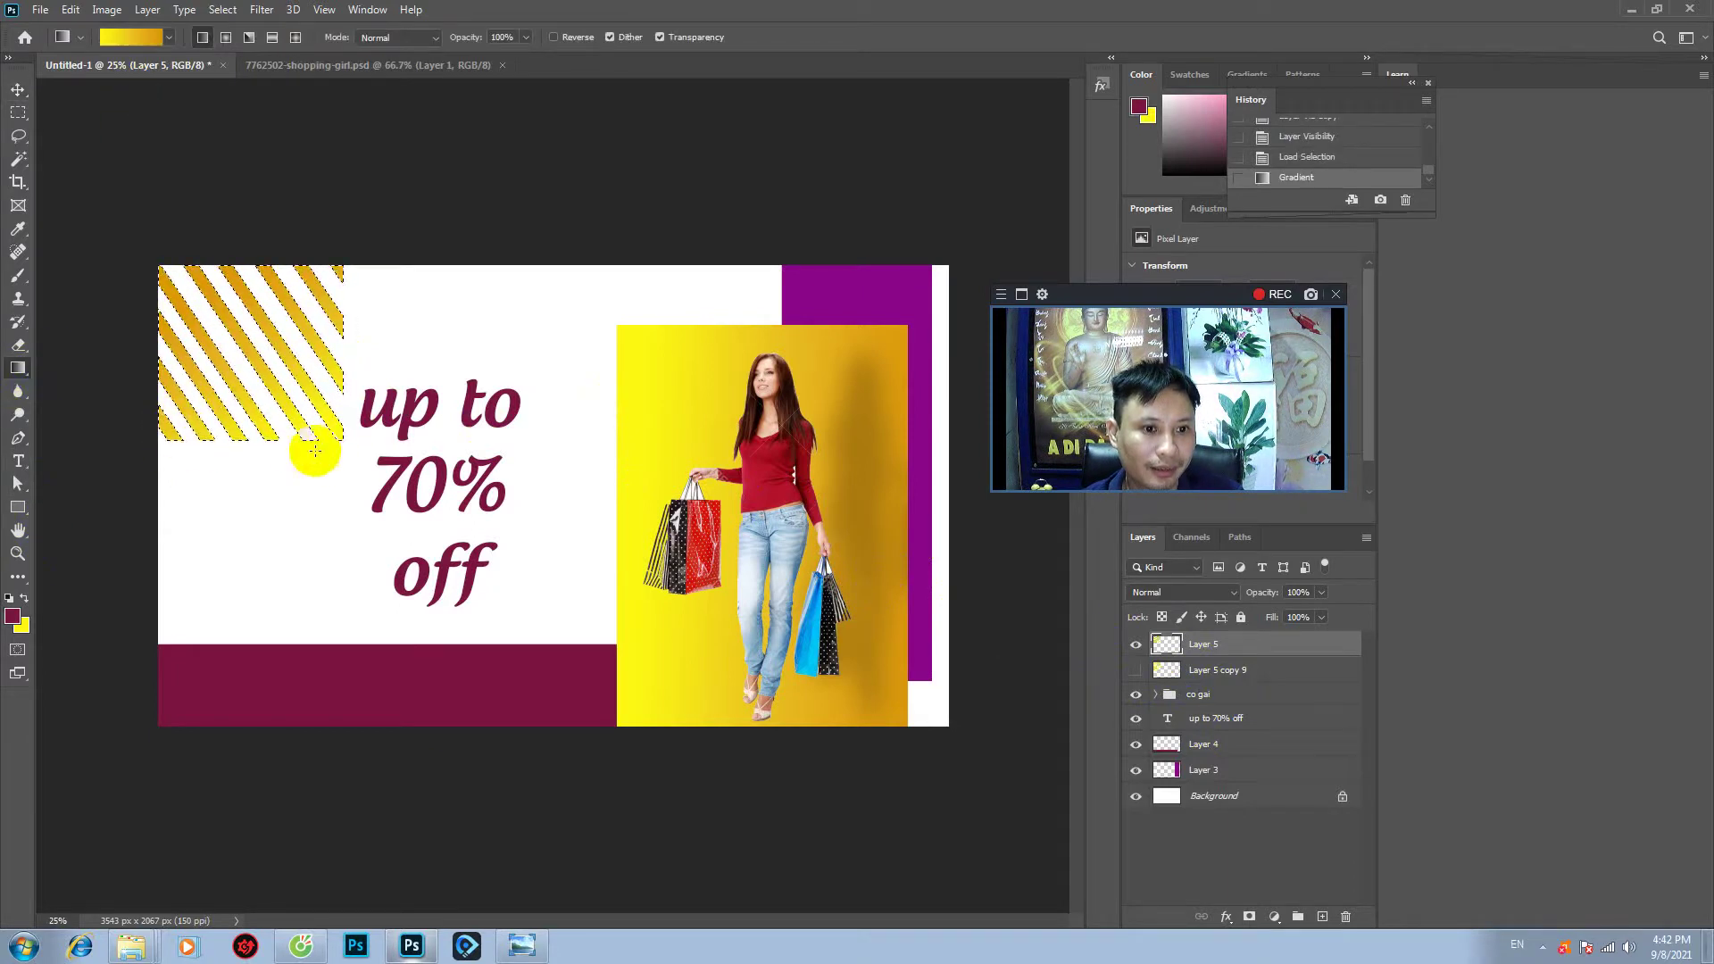
left_click_drag(306, 432, 183, 259)
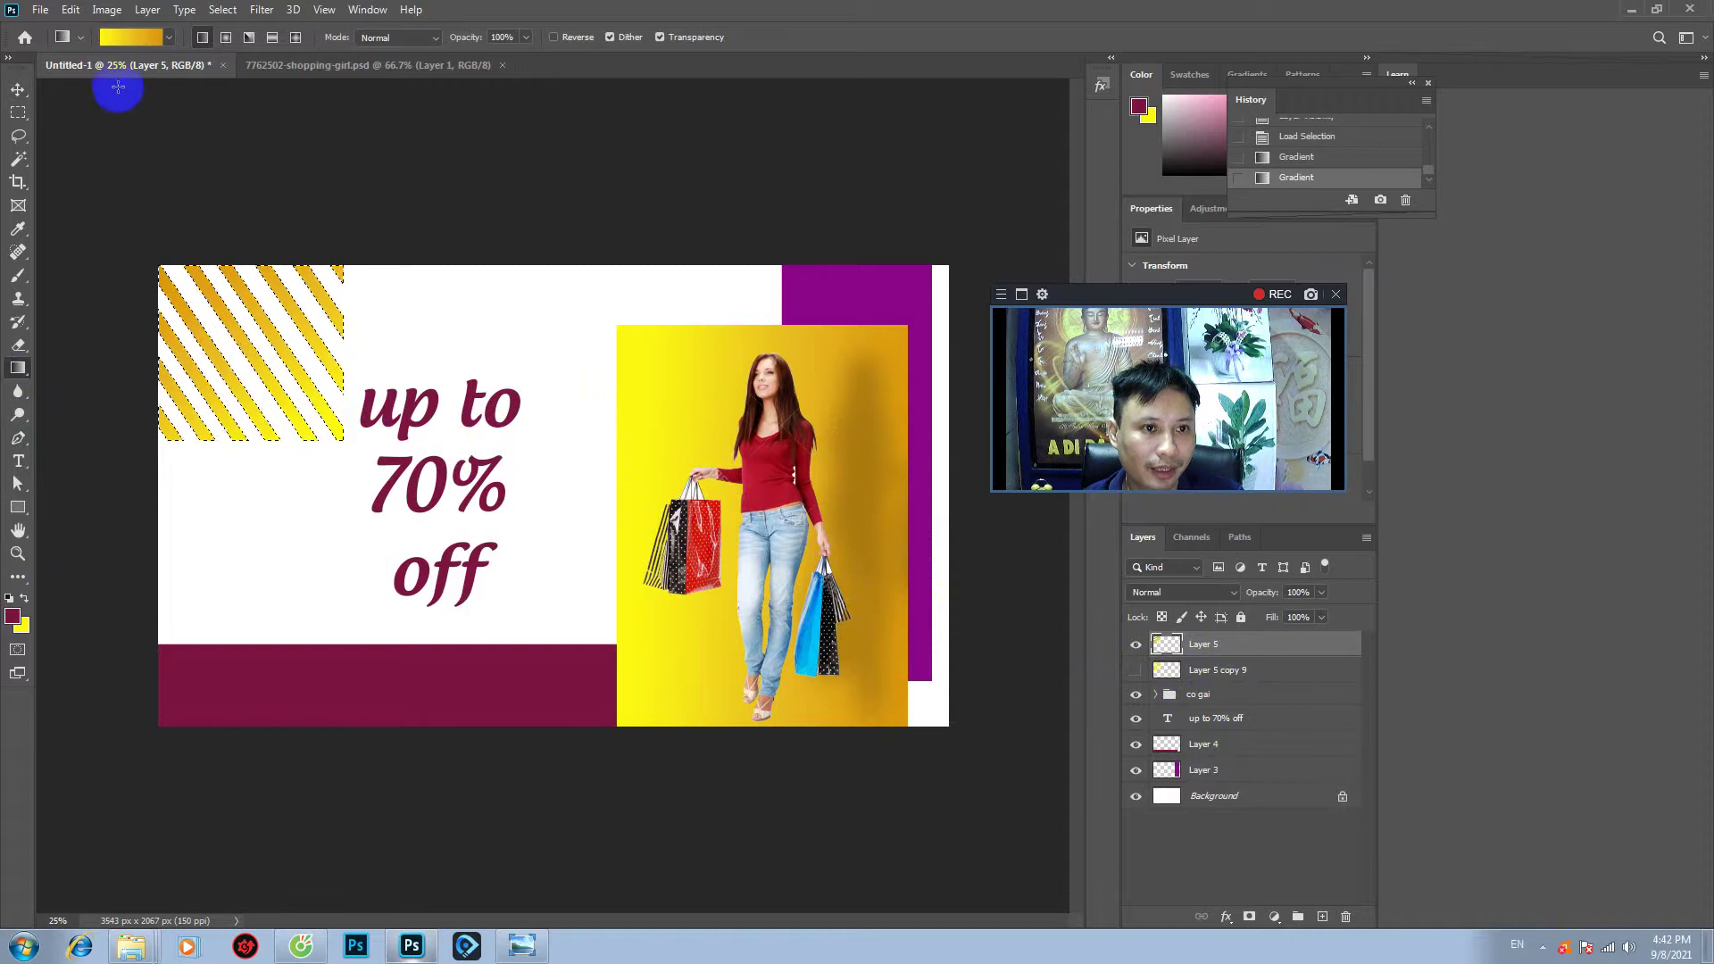
left_click(17, 89)
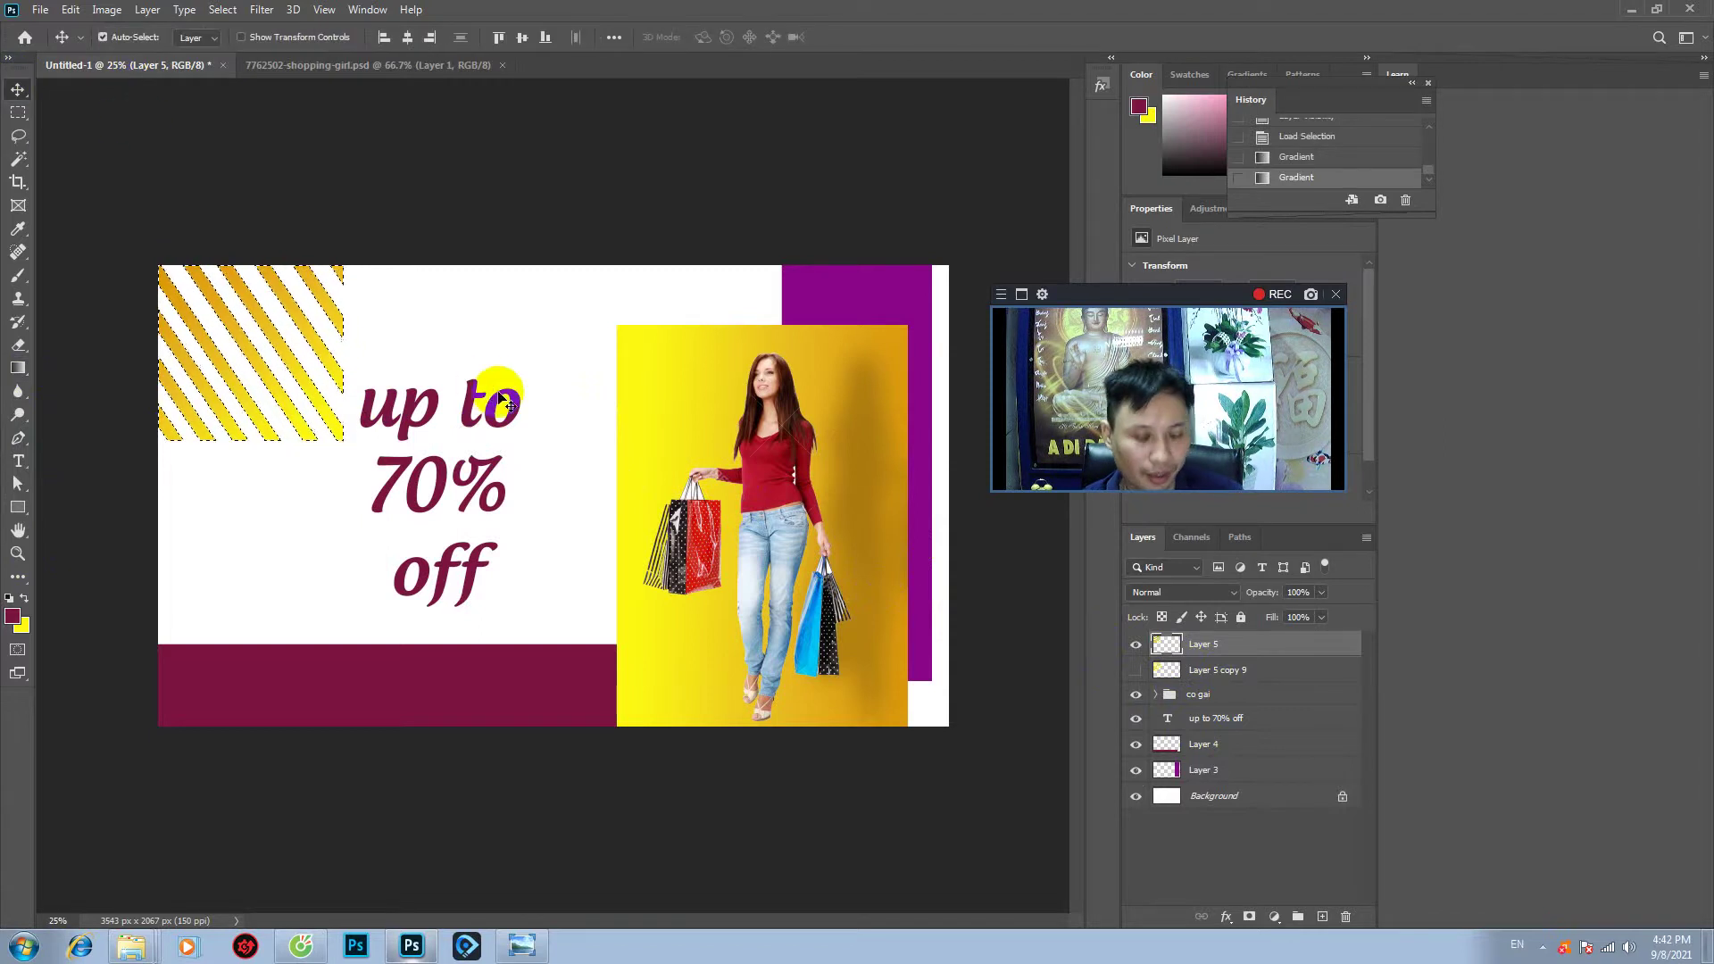
key("ctrl+d")
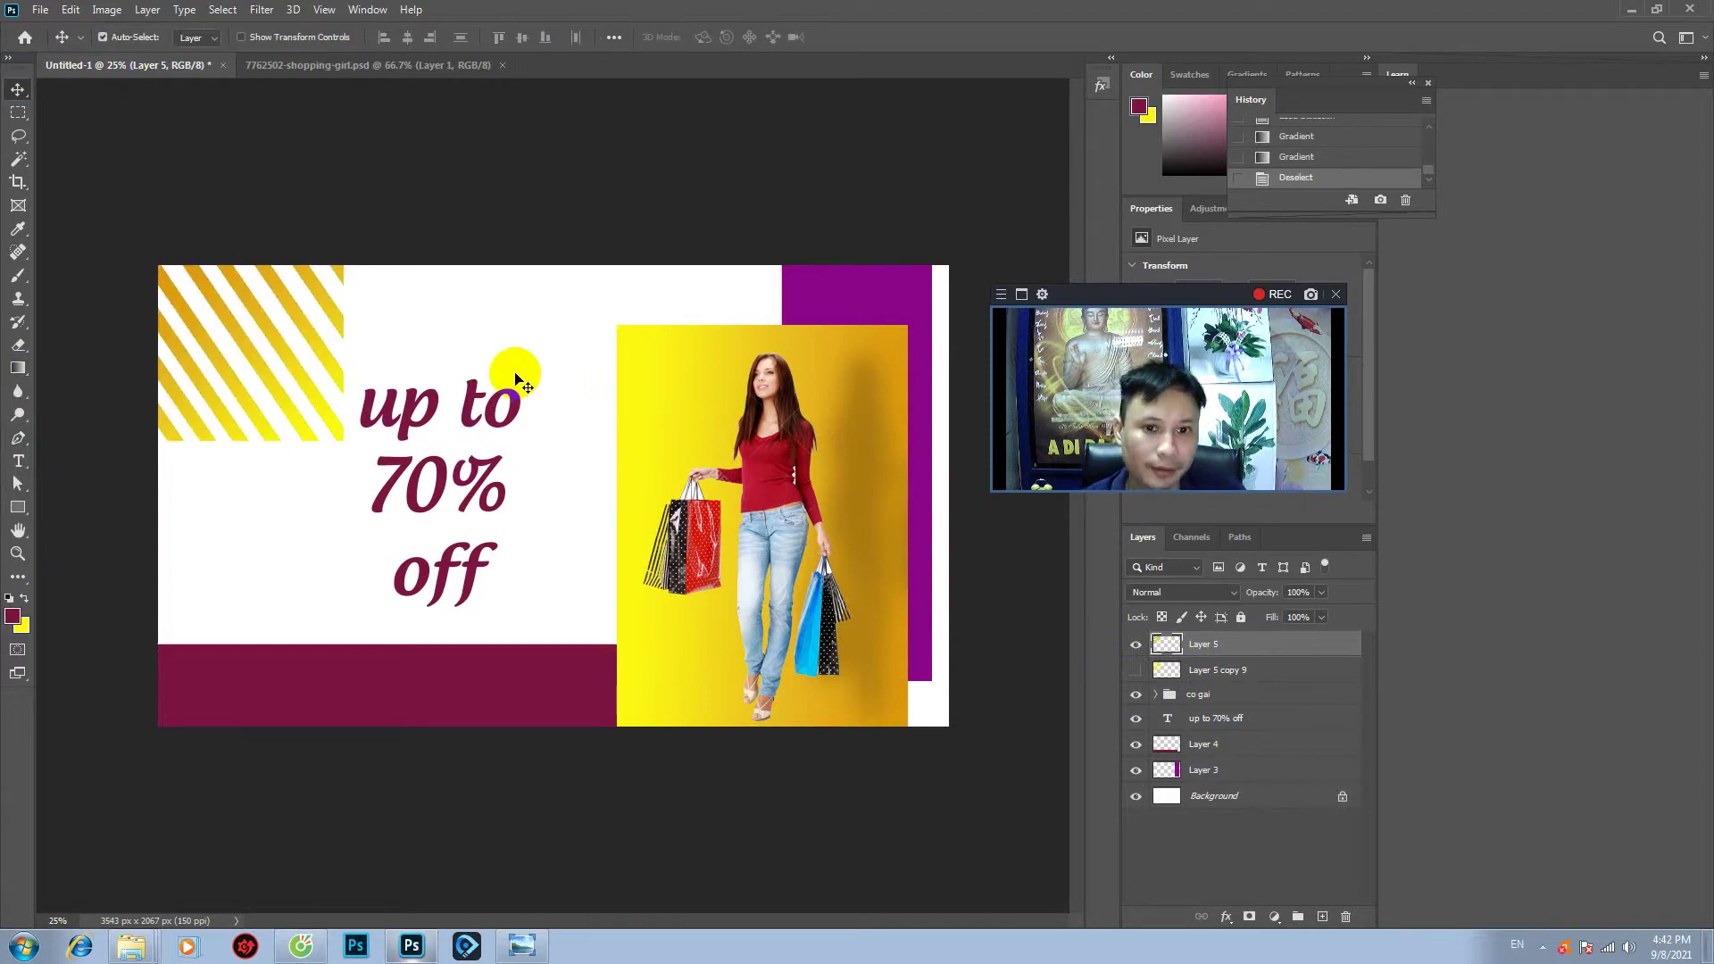
- Nudge the sale text slightly right and change its font to UTM Avo Bold
left_click_drag(438, 465, 461, 465)
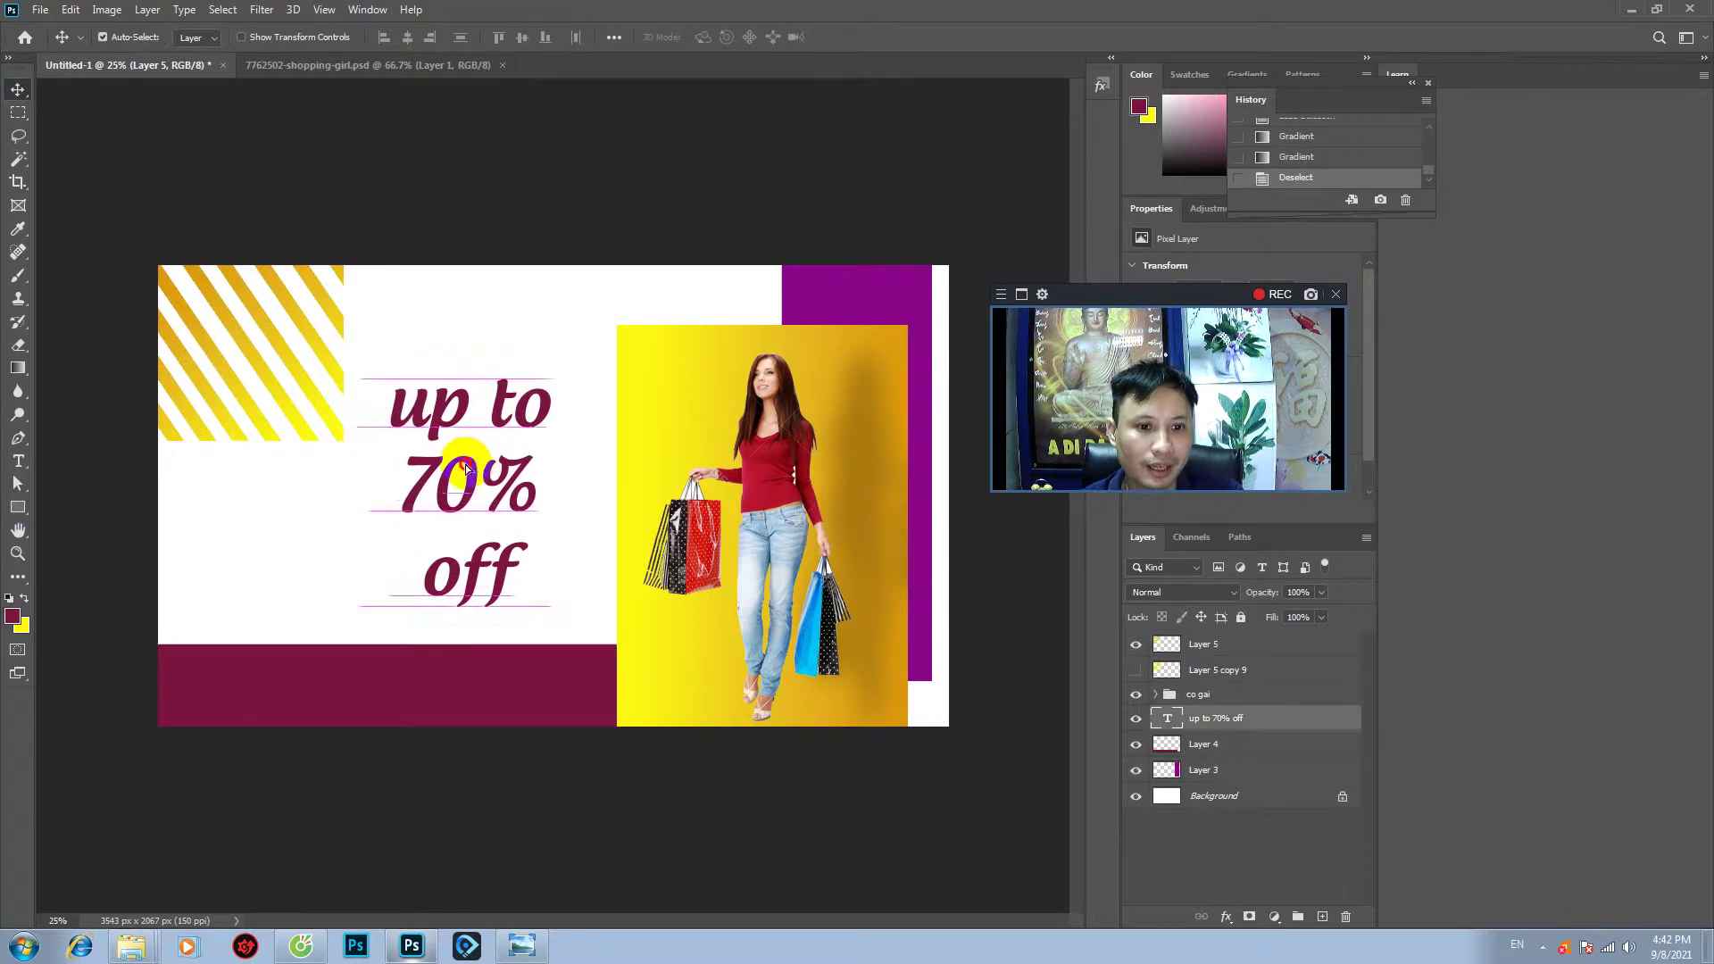
left_click(18, 461)
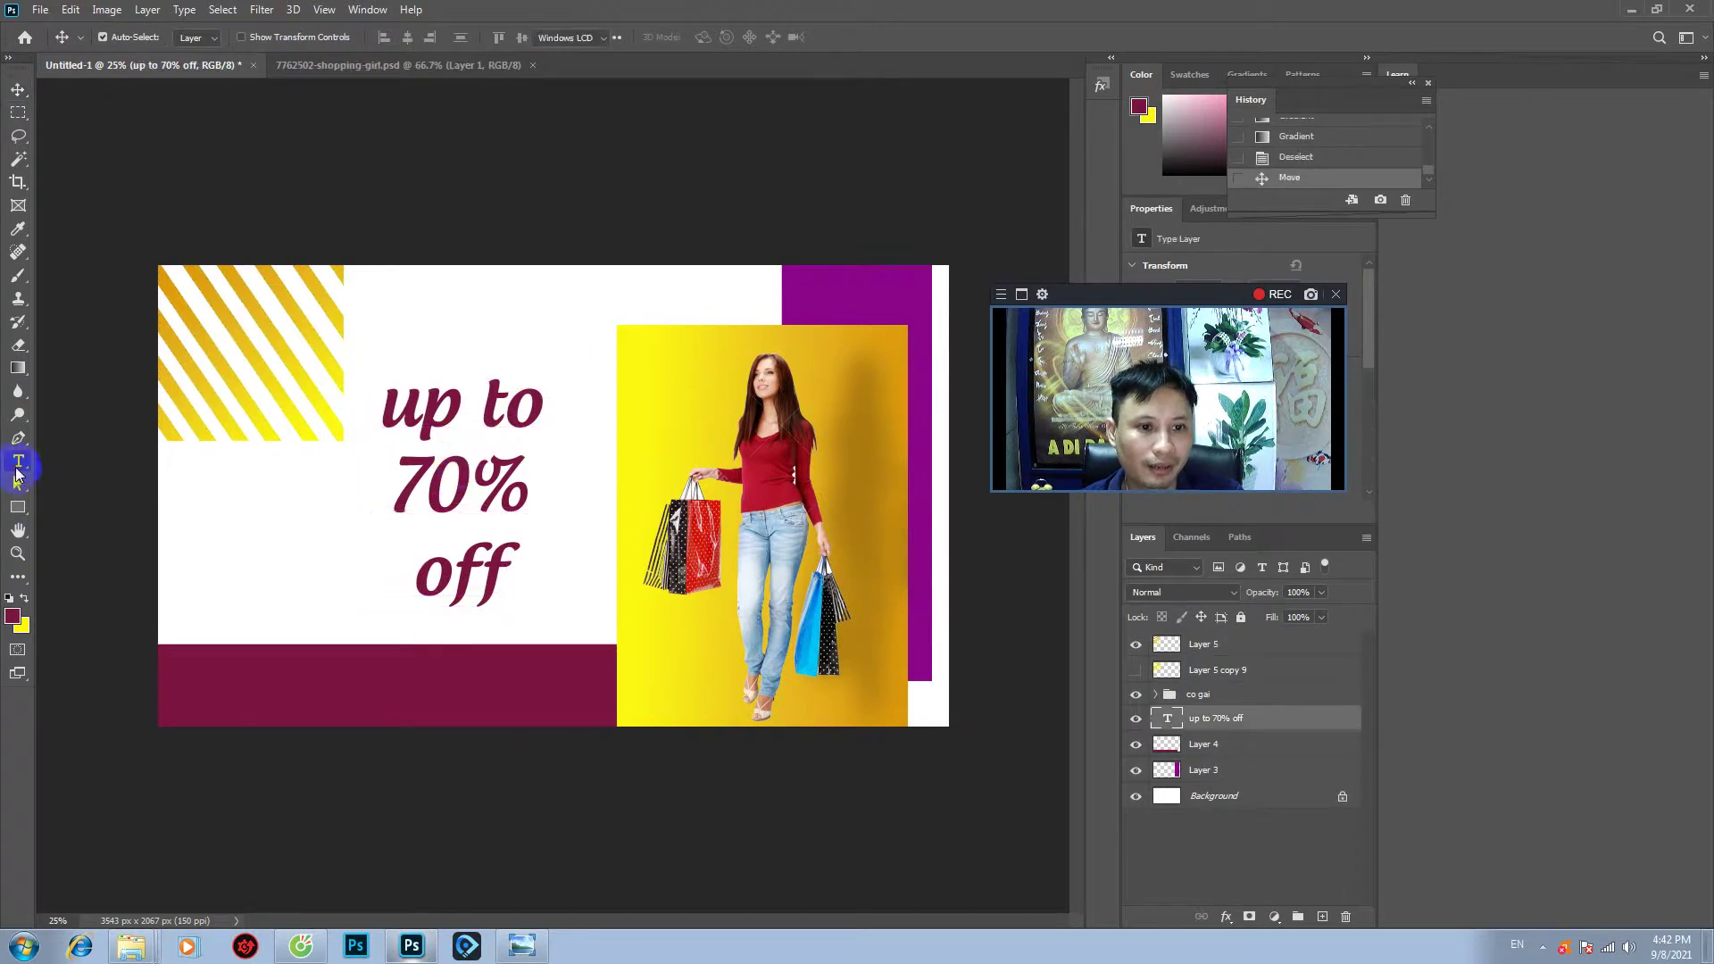
left_click_drag(399, 401, 527, 596)
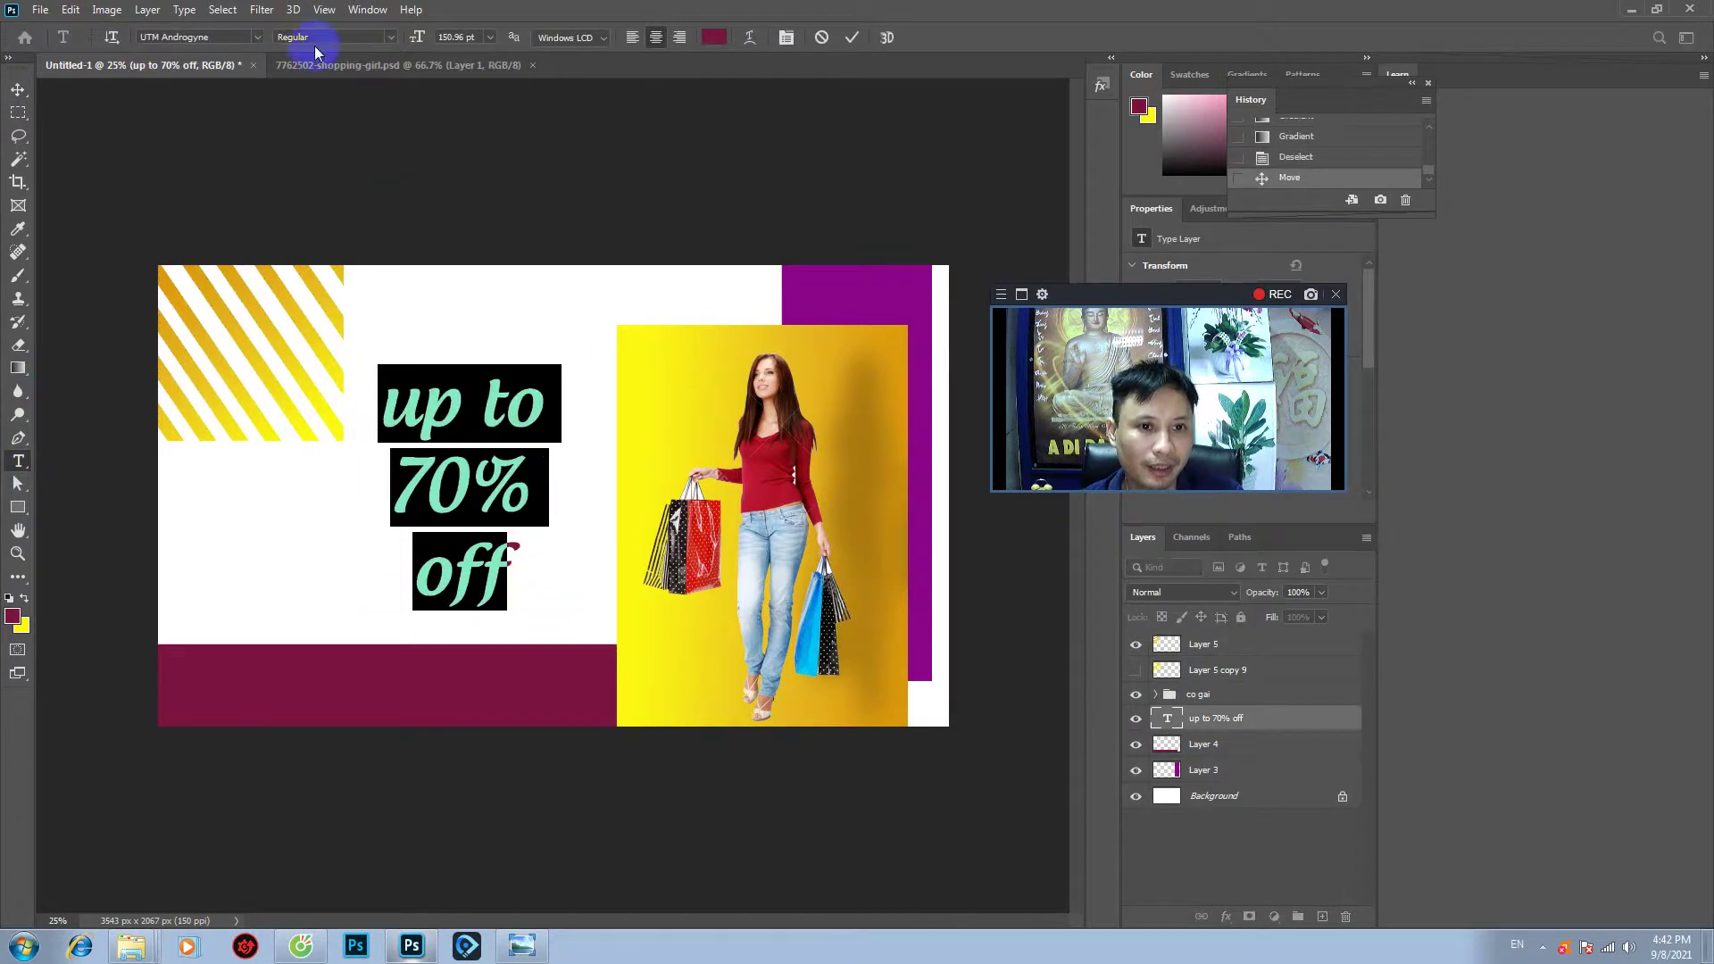
left_click(257, 38)
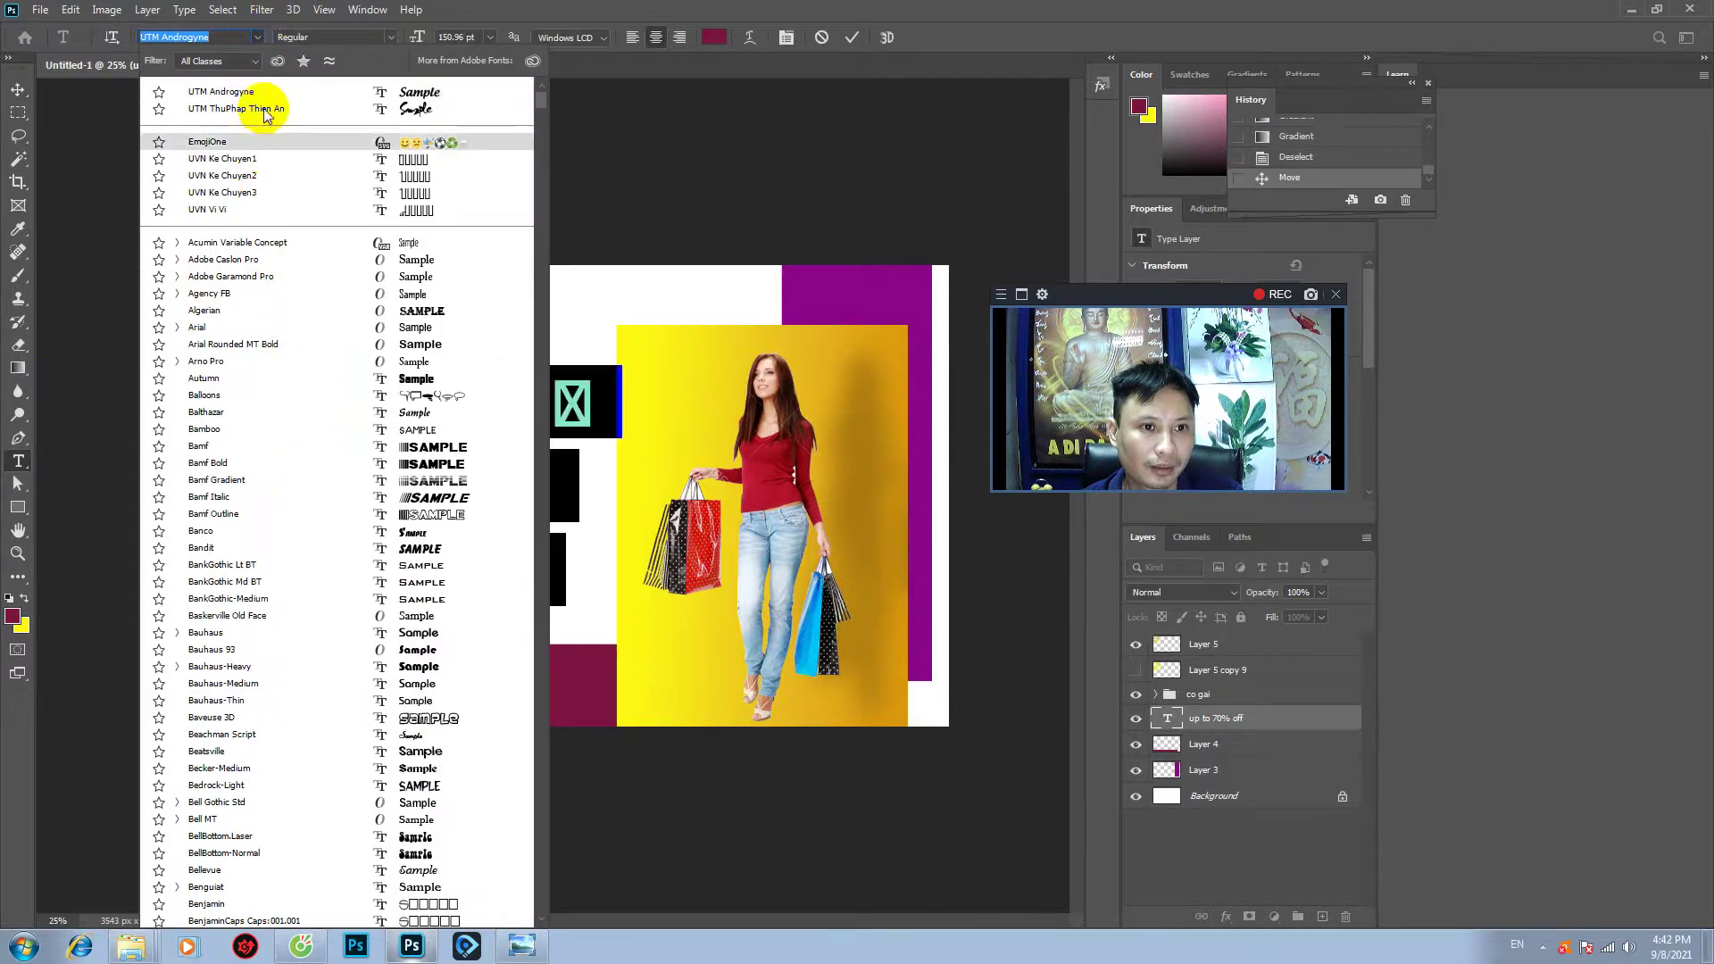
left_click(258, 38)
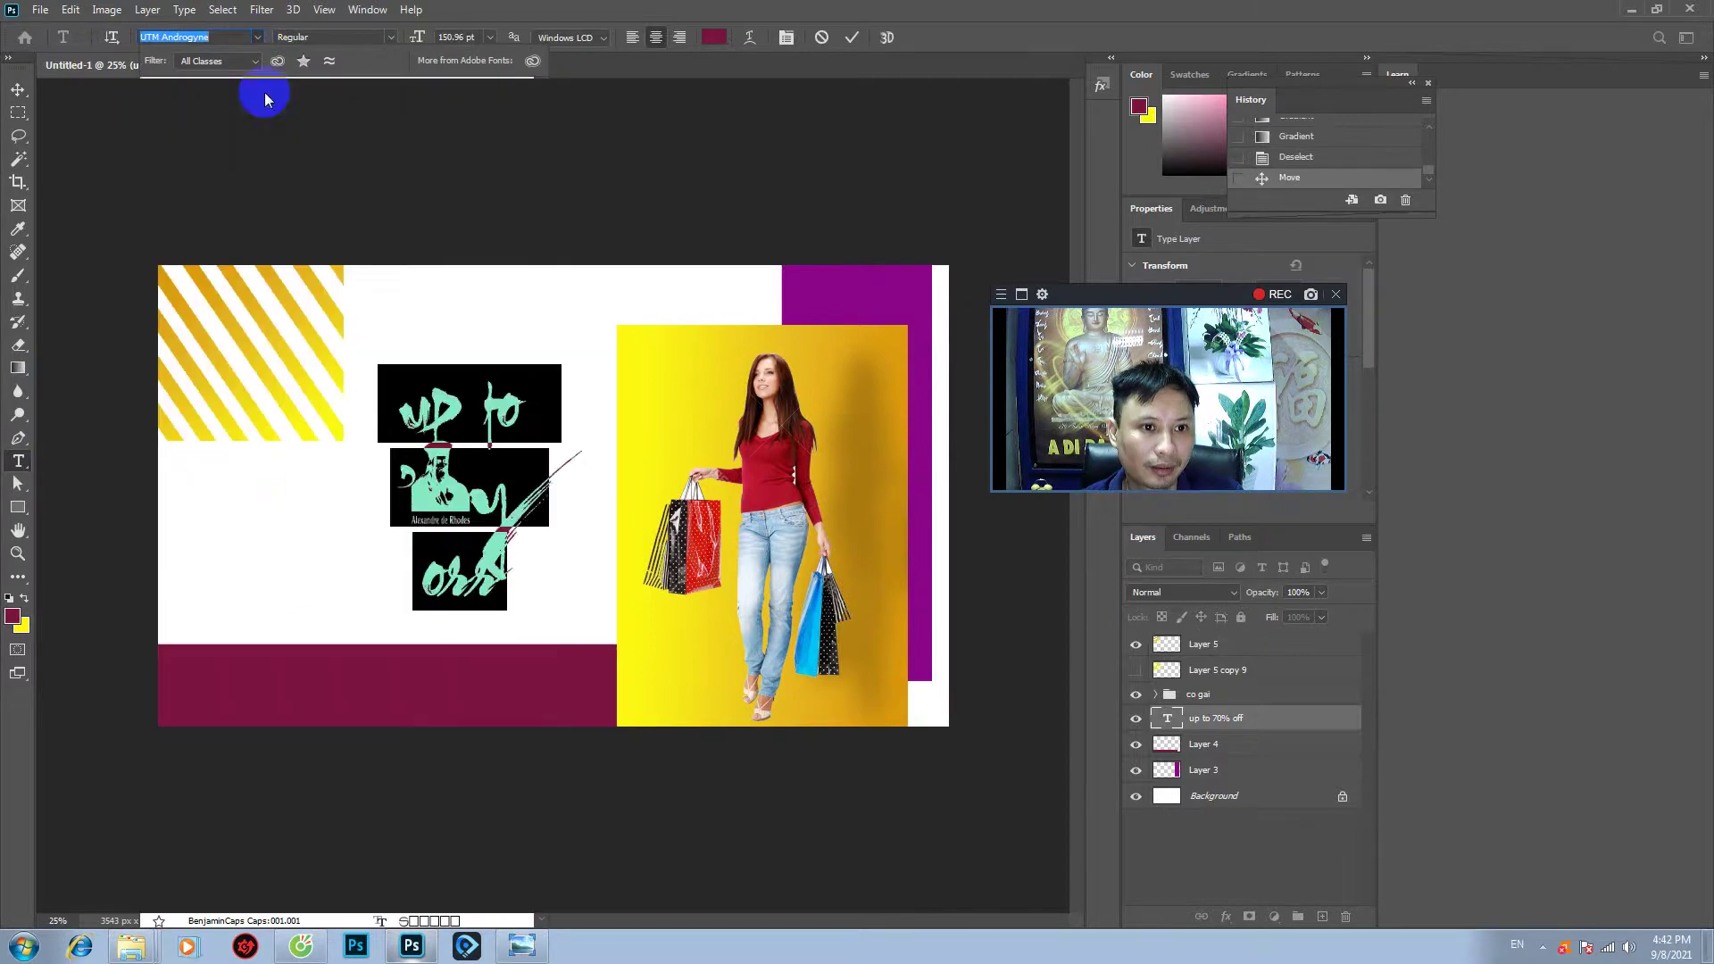
left_click(261, 40)
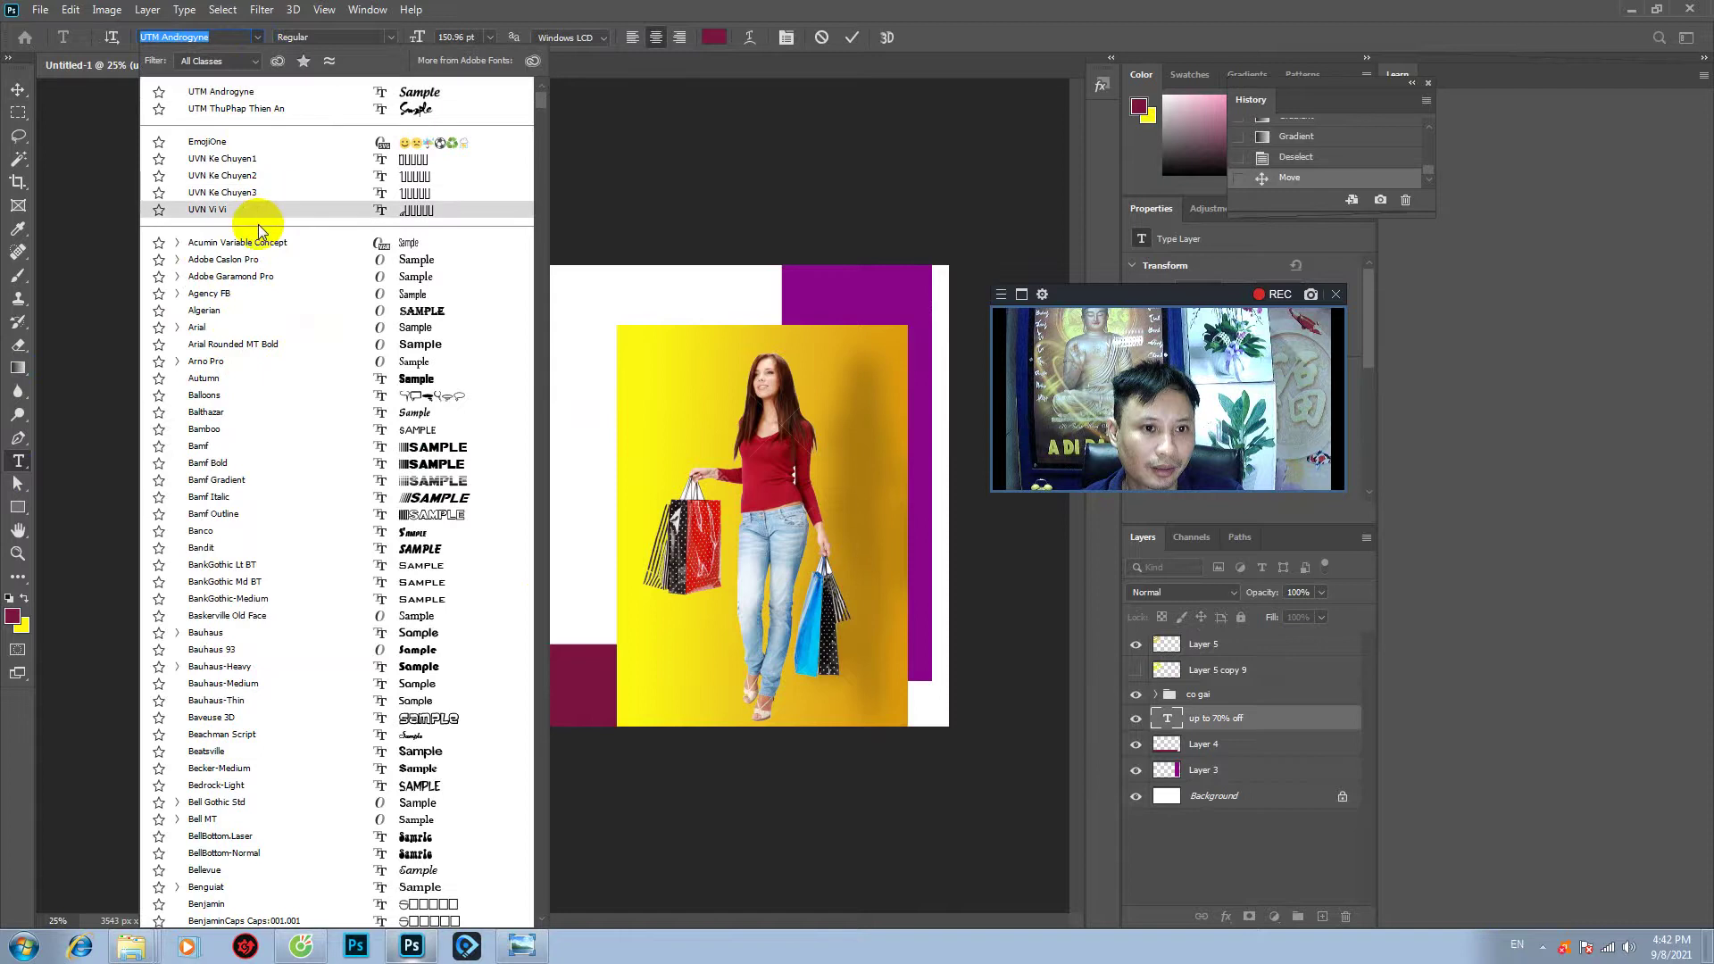
type("utm")
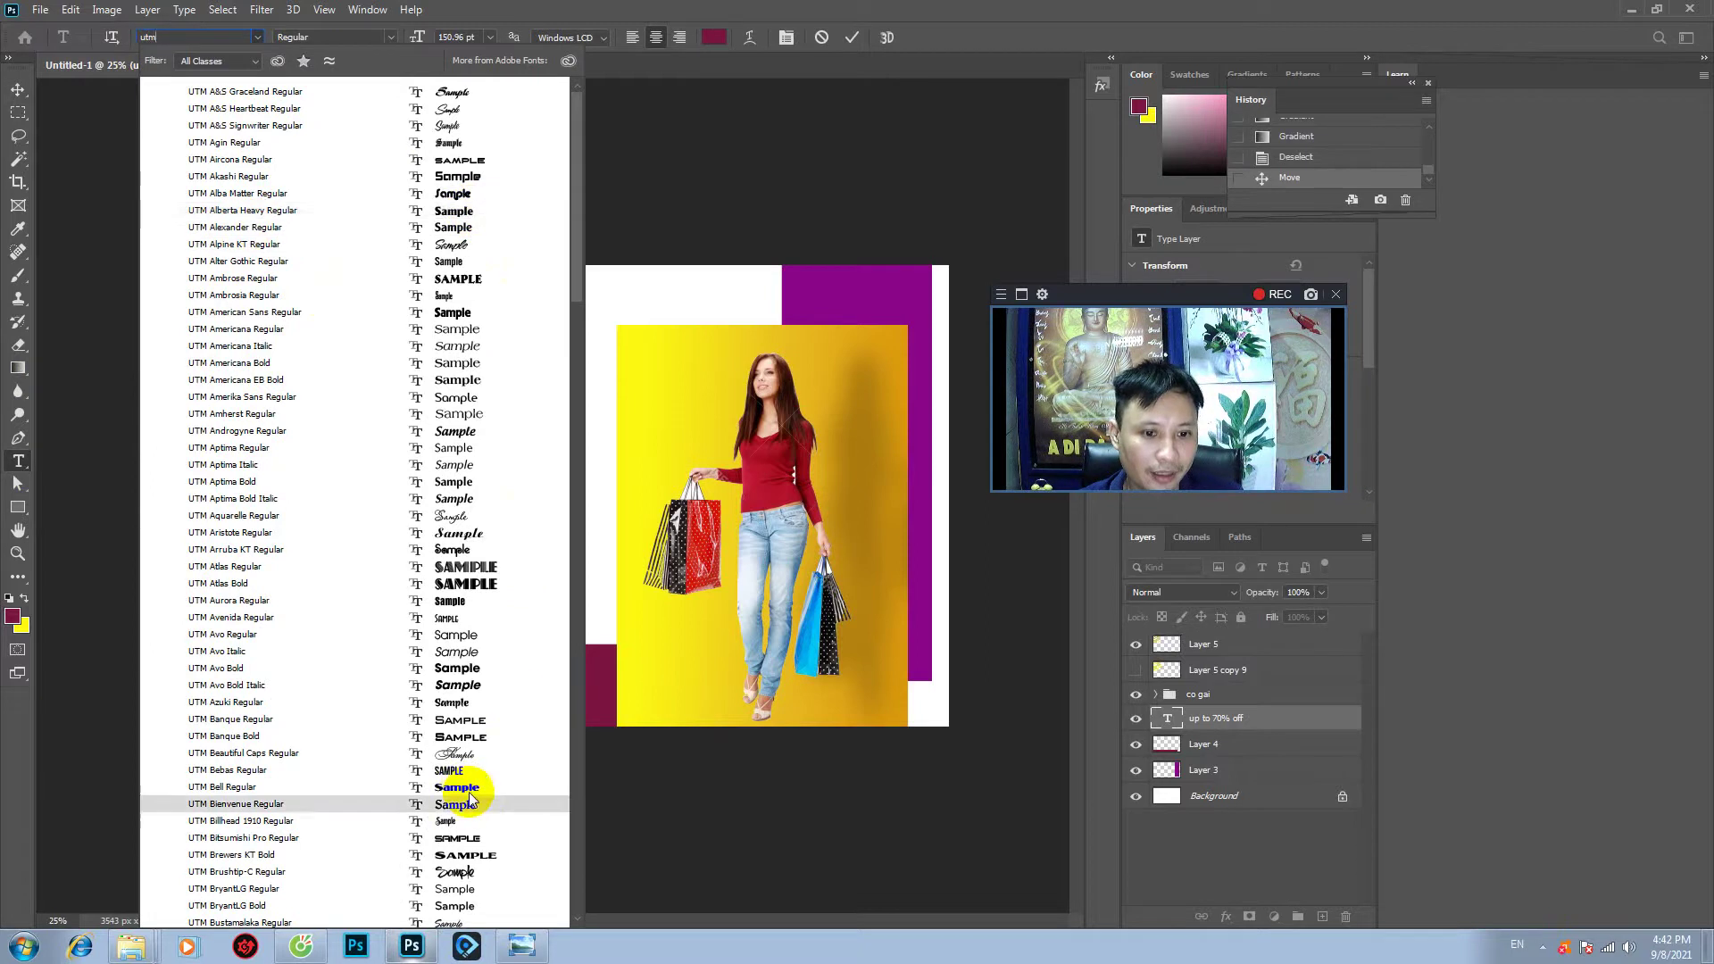
left_click(466, 668)
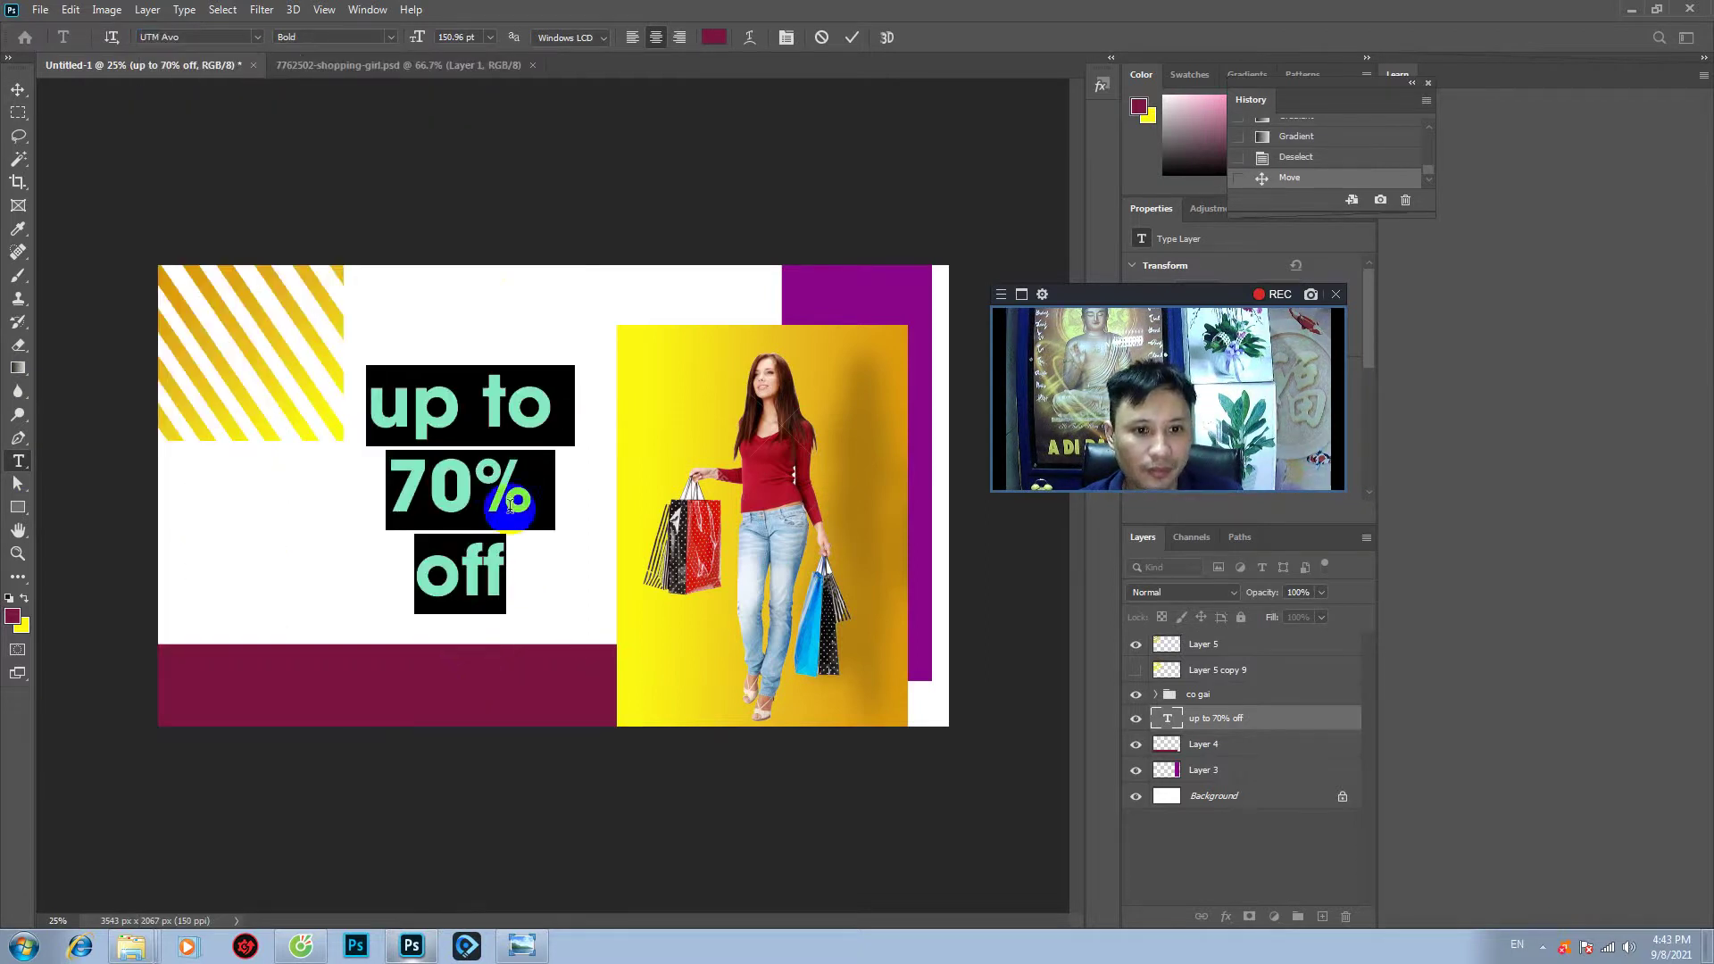
left_click(18, 89)
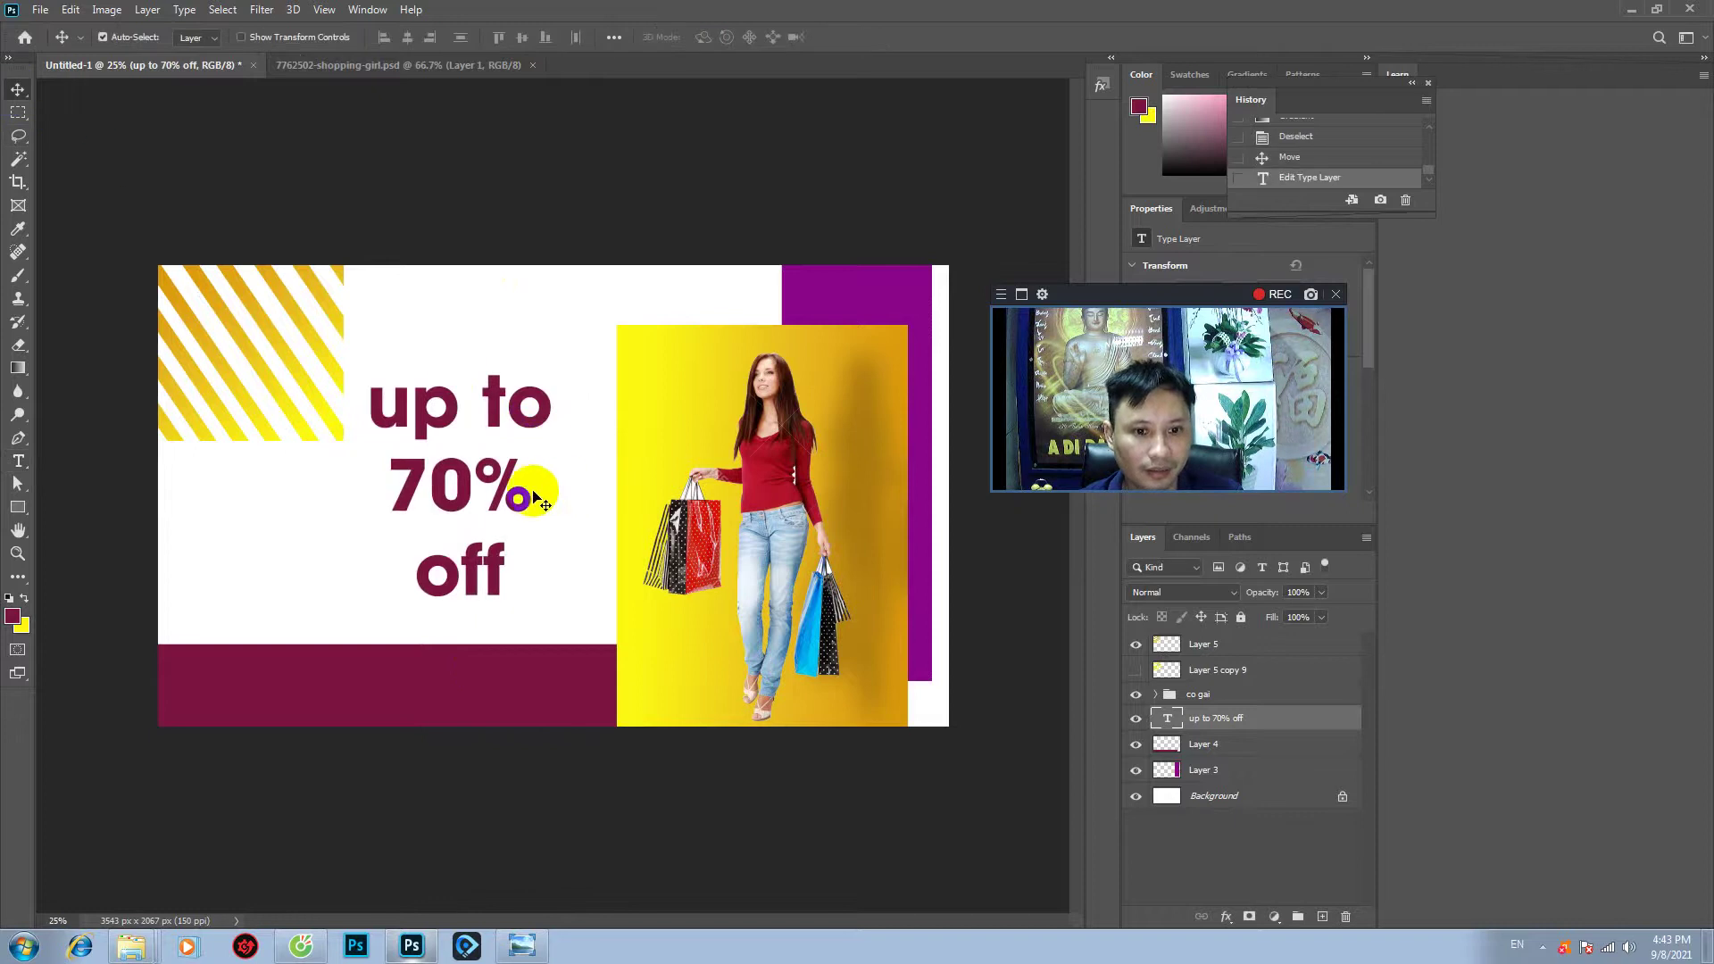
- Capitalise the U, T and O so the text reads 'Up To 70% Off'
left_click(18, 460)
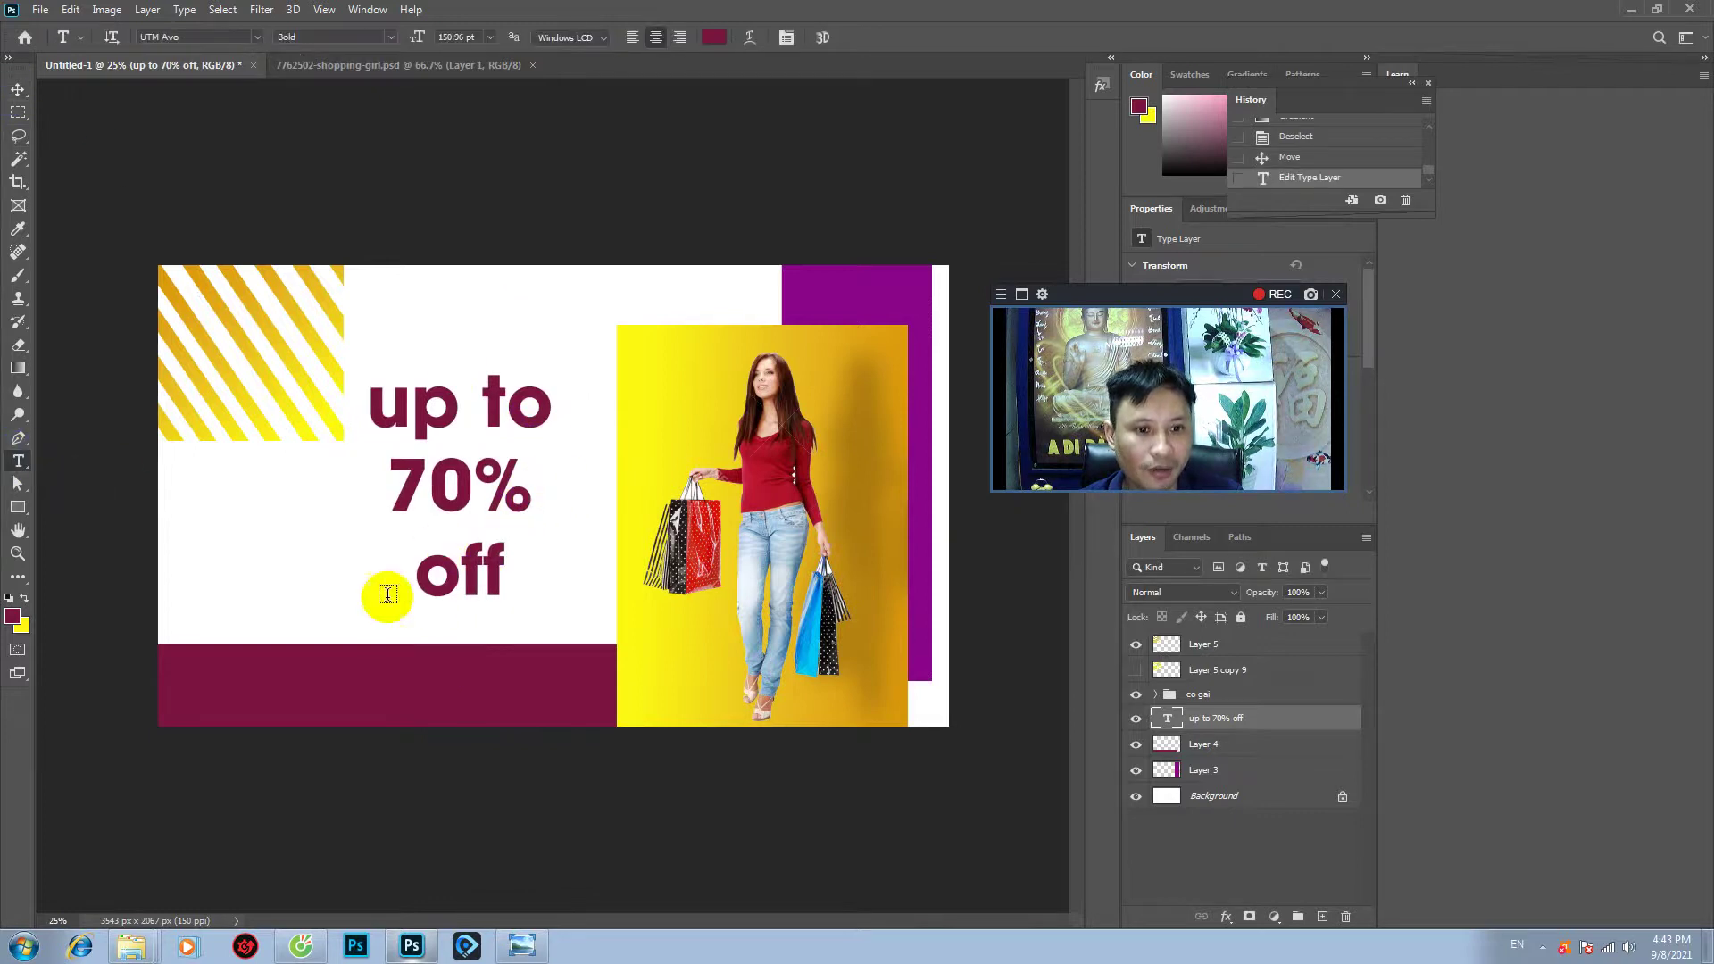
left_click_drag(449, 576, 367, 558)
type("O")
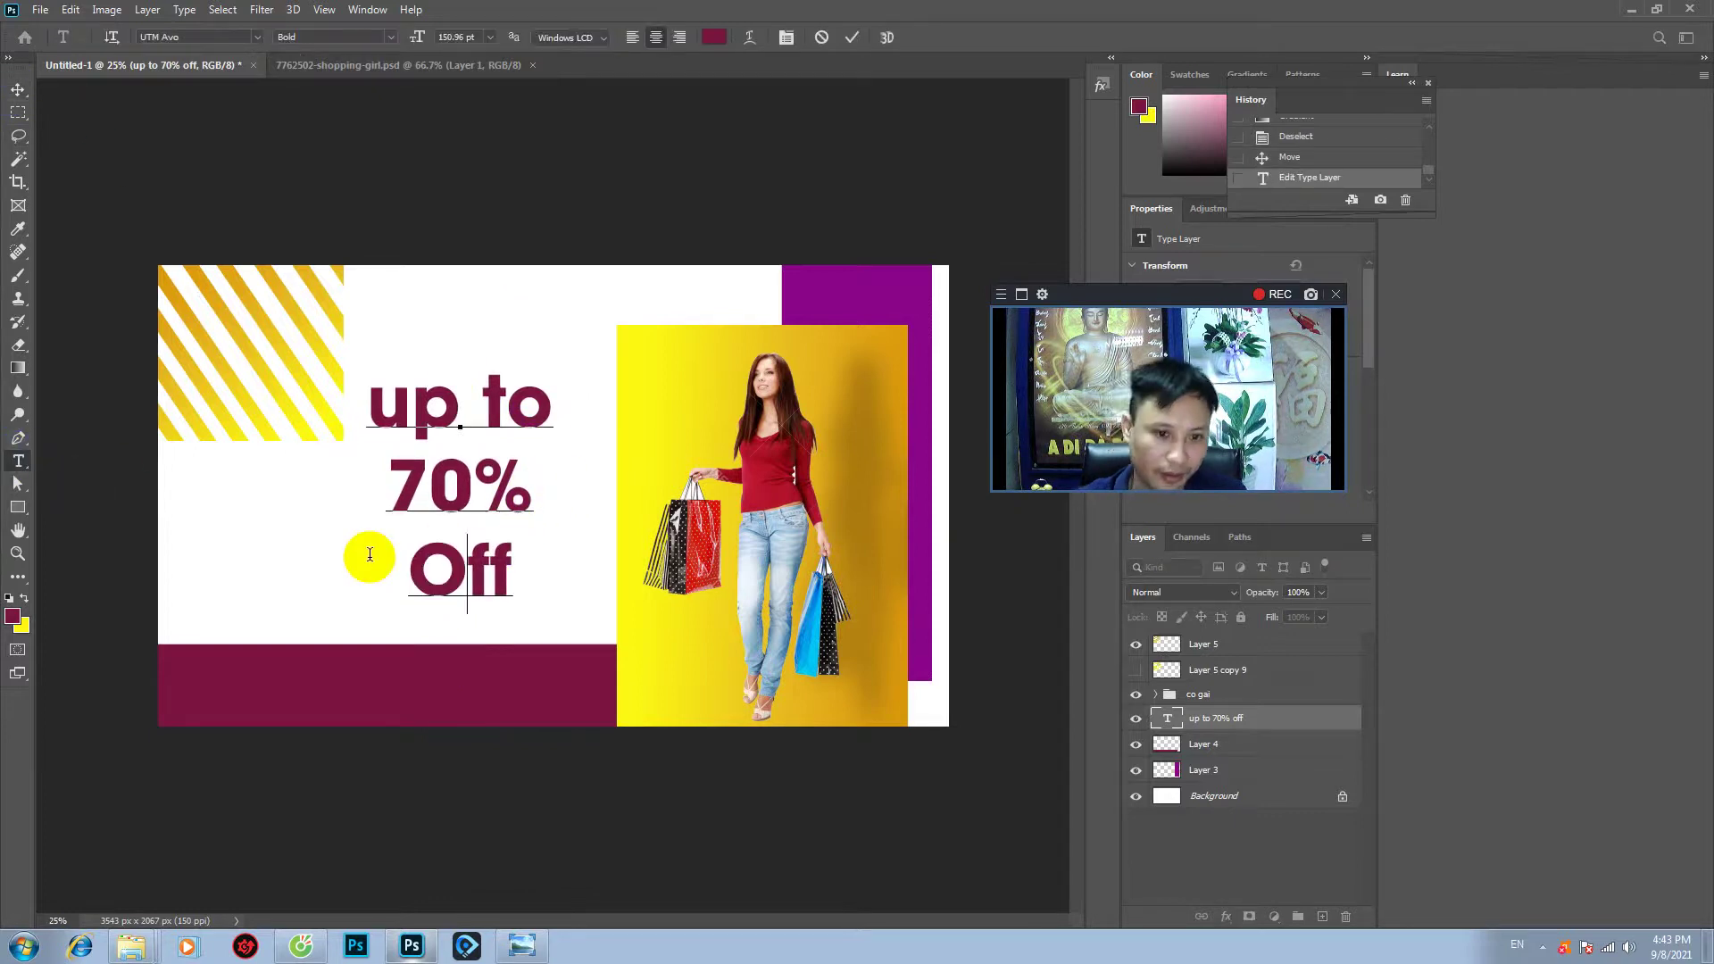
left_click_drag(413, 406, 369, 411)
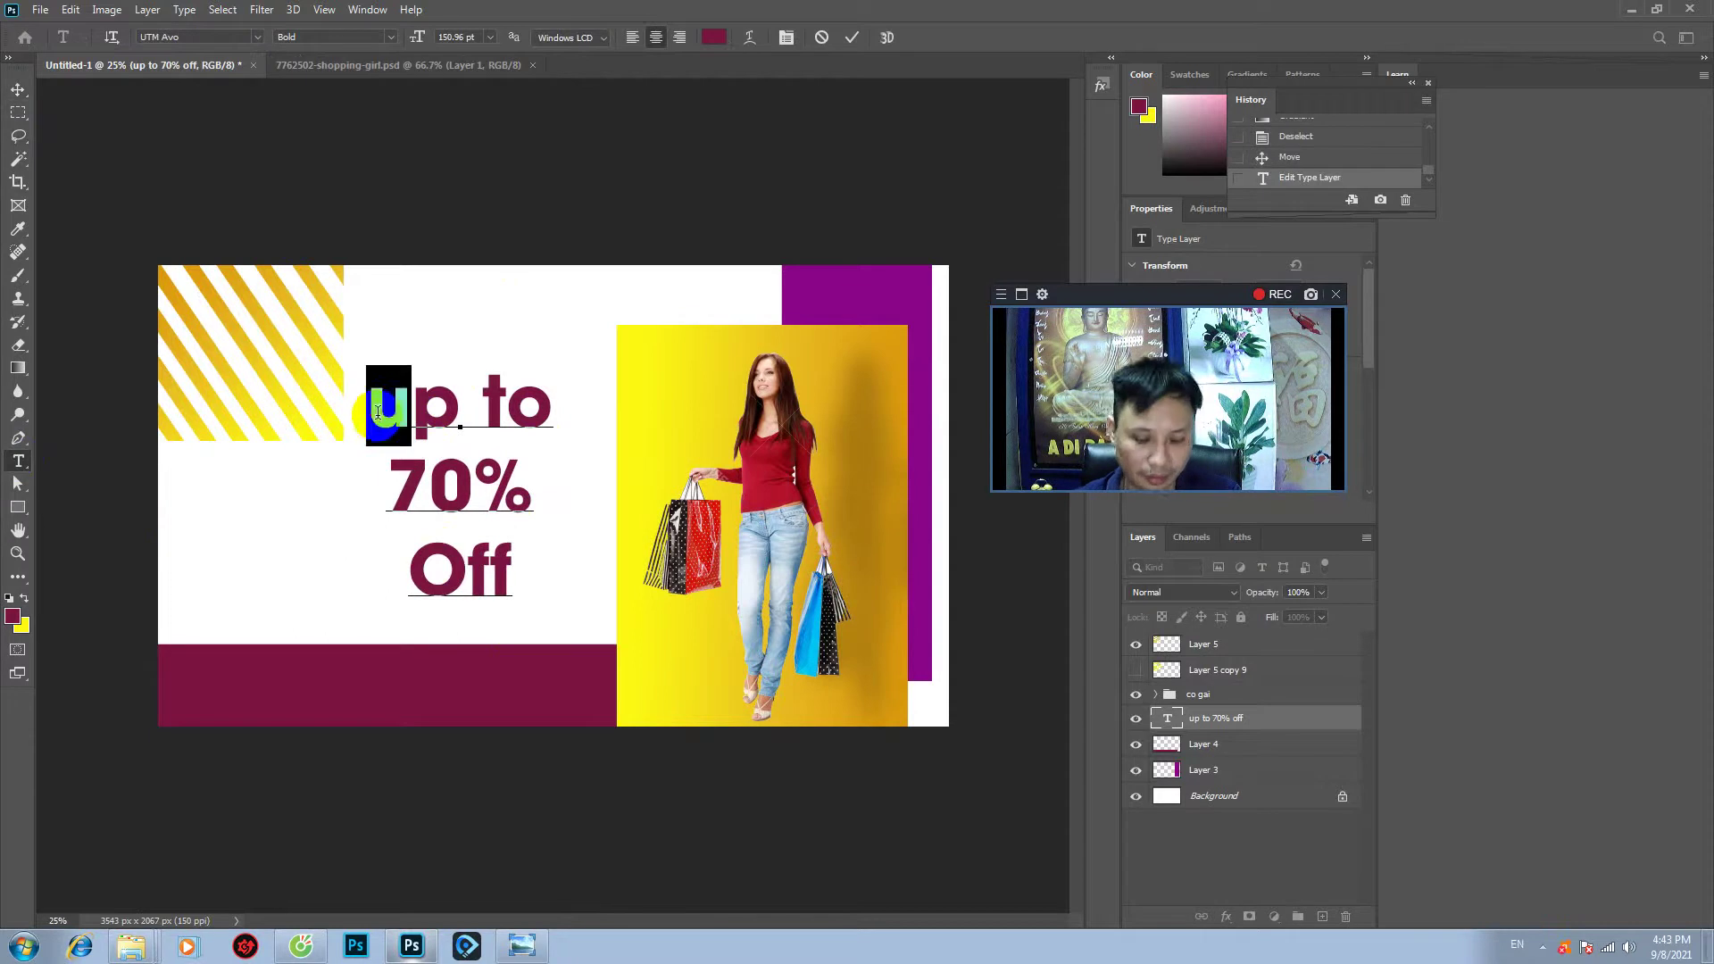
type("U")
left_click_drag(514, 408, 494, 408)
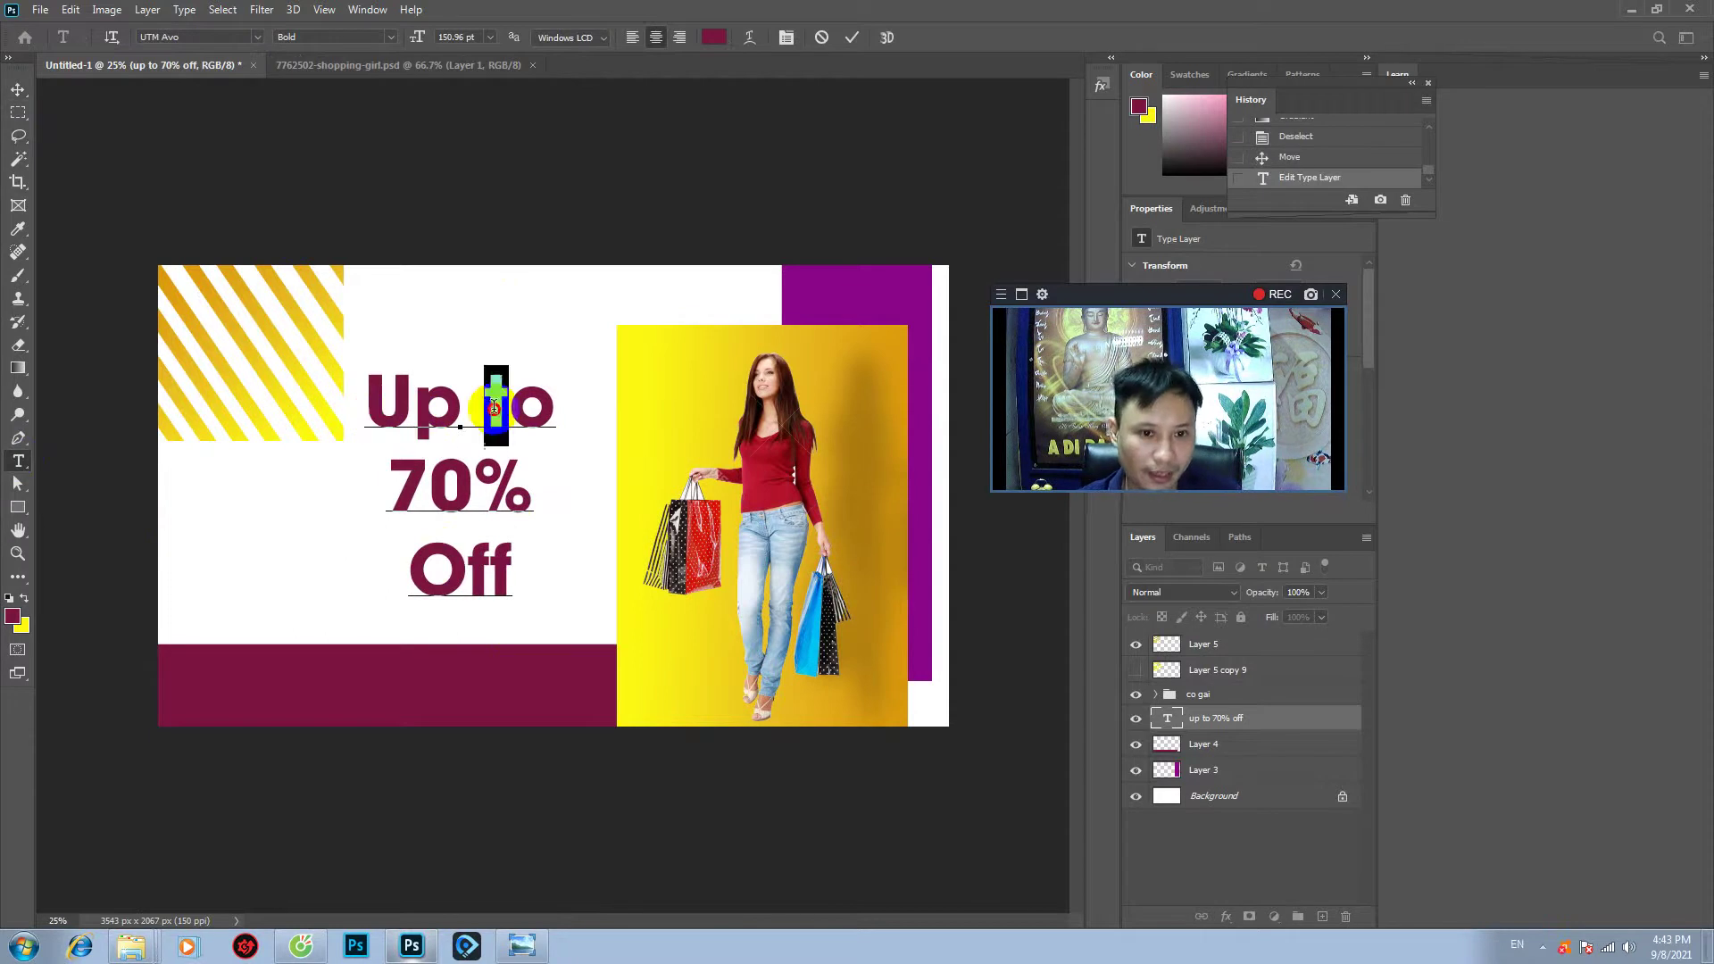
type("T")
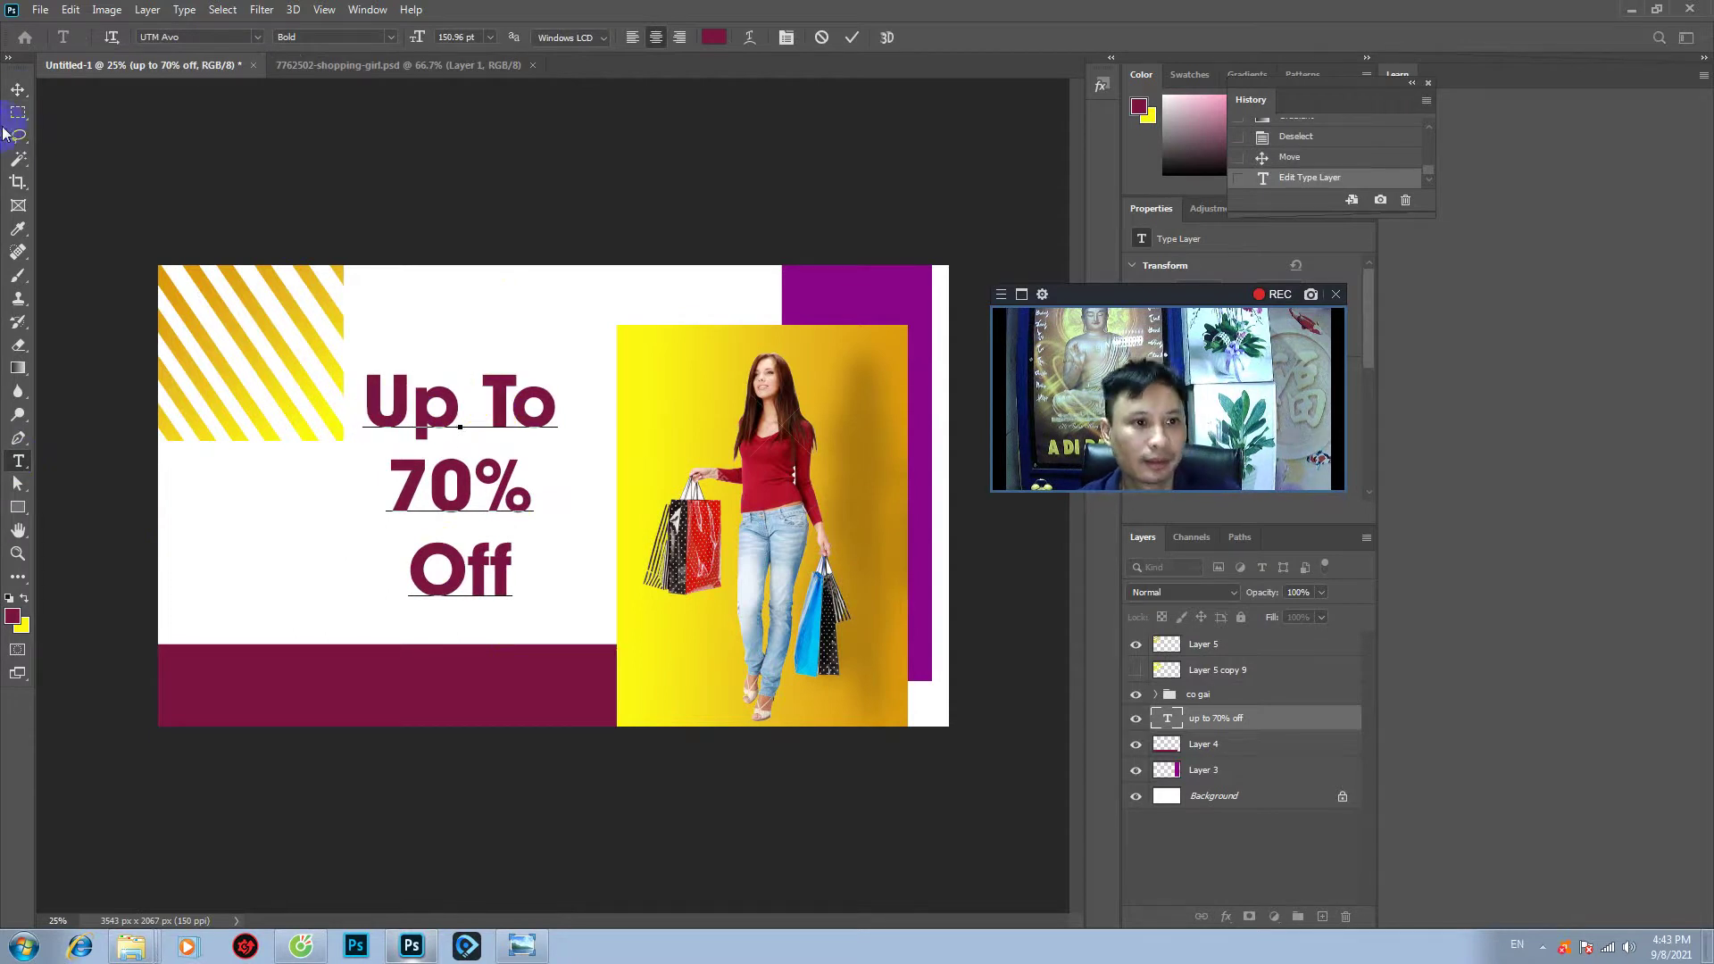
- Move the sale text up and right, then drag a duplicate below the banner
left_click(19, 92)
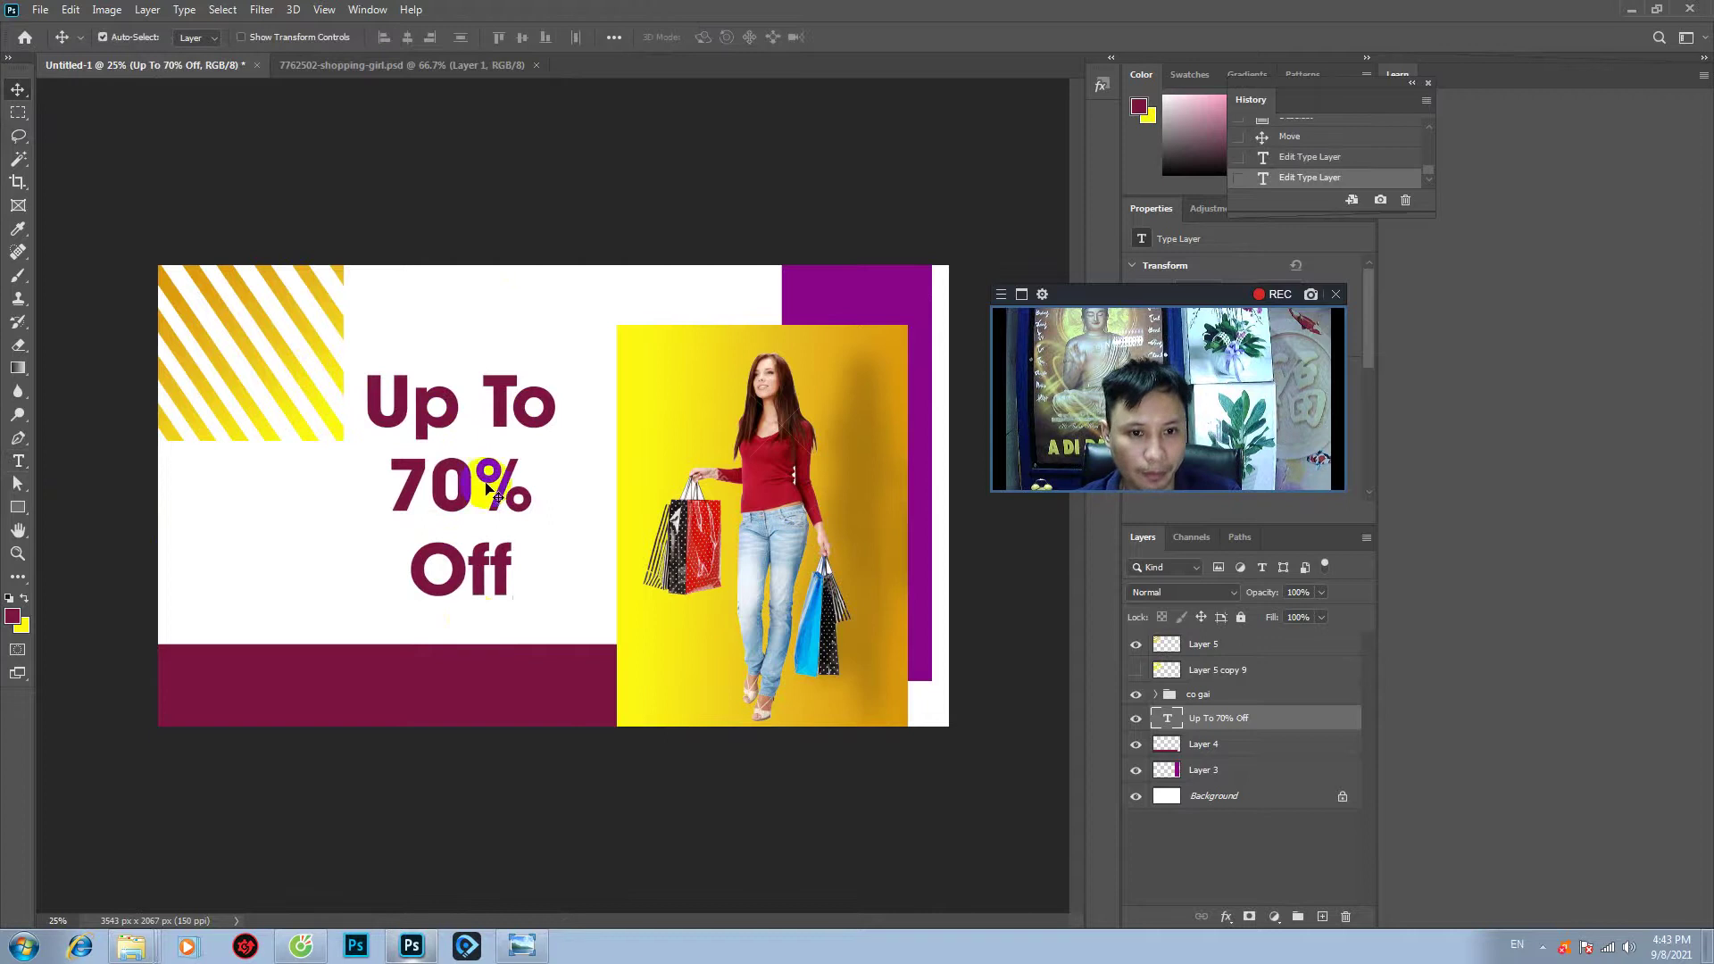
left_click_drag(504, 399, 531, 327)
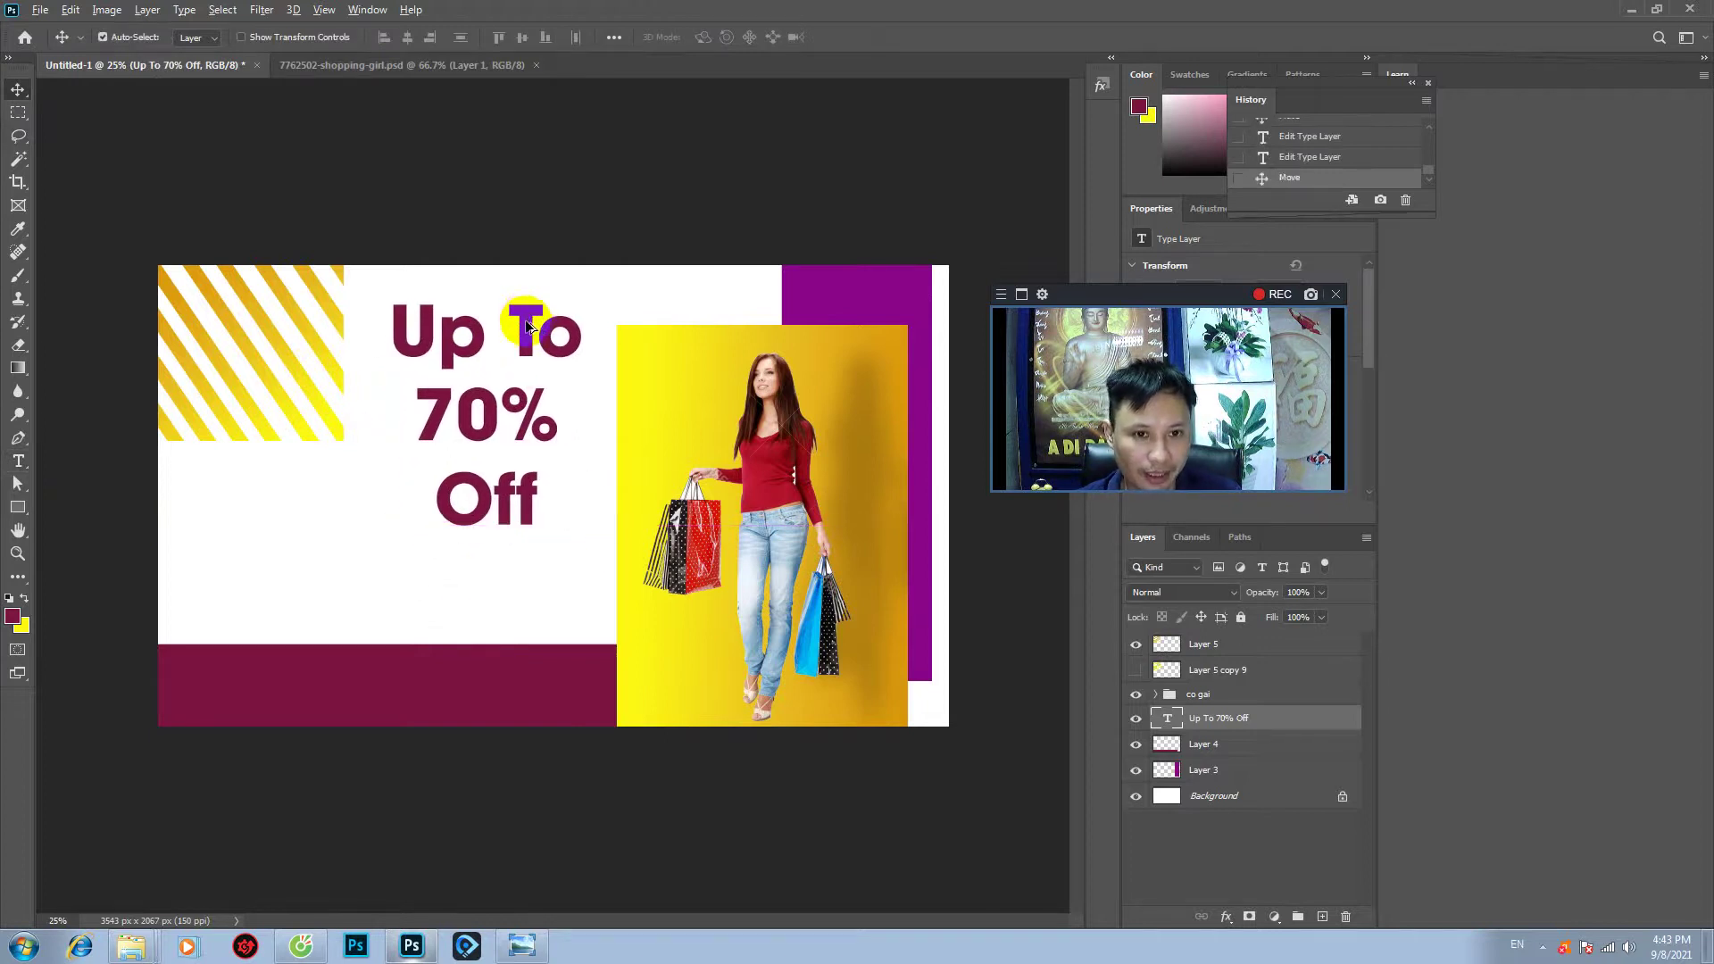
left_click_drag(528, 328, 375, 708)
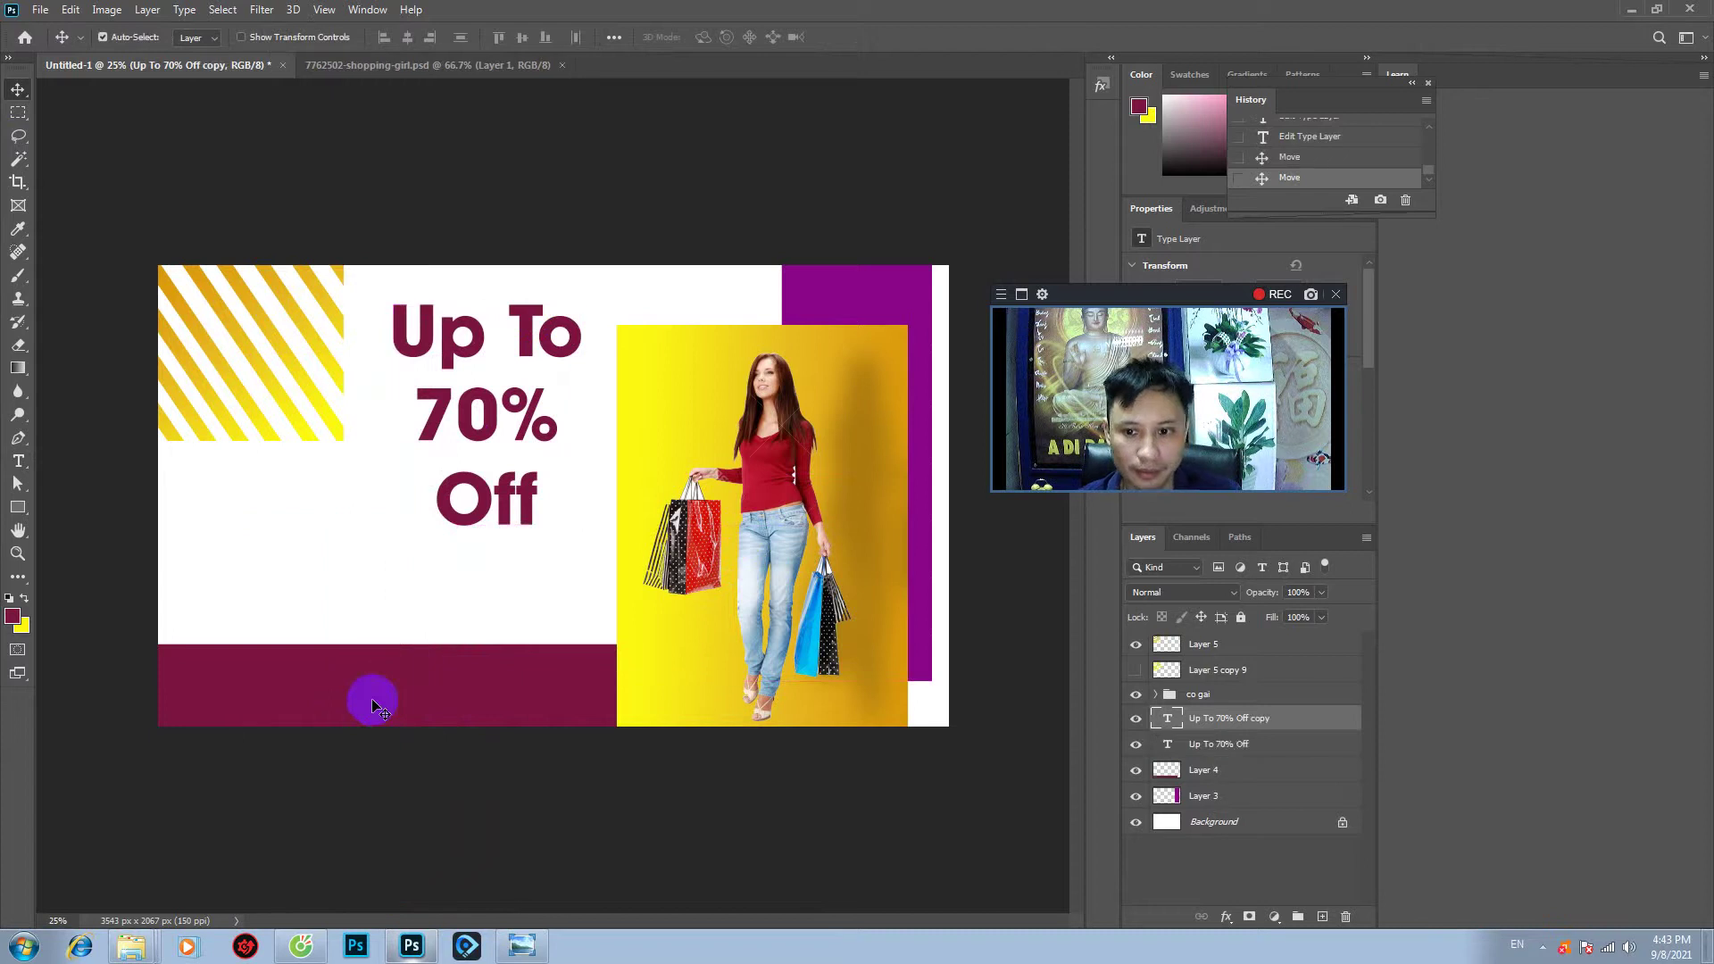
- Fill the duplicated text with yellow and shift it left onto the maroon bar
key("ctrl+BackSpace")
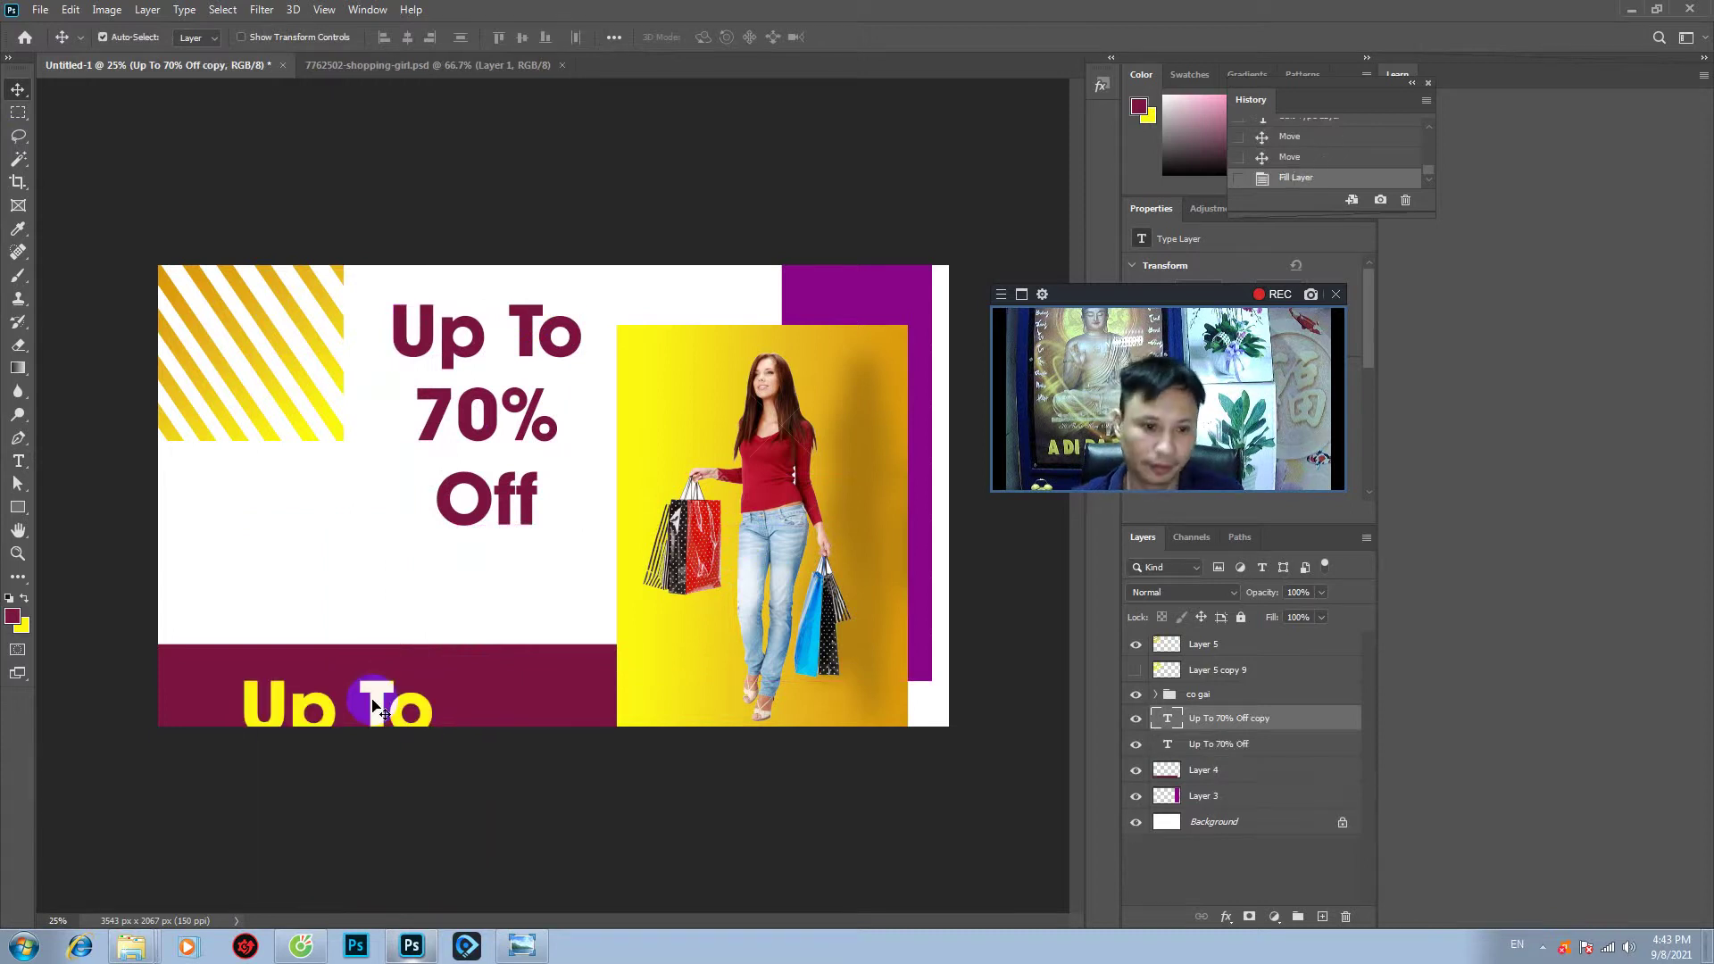
left_click_drag(376, 707, 353, 707)
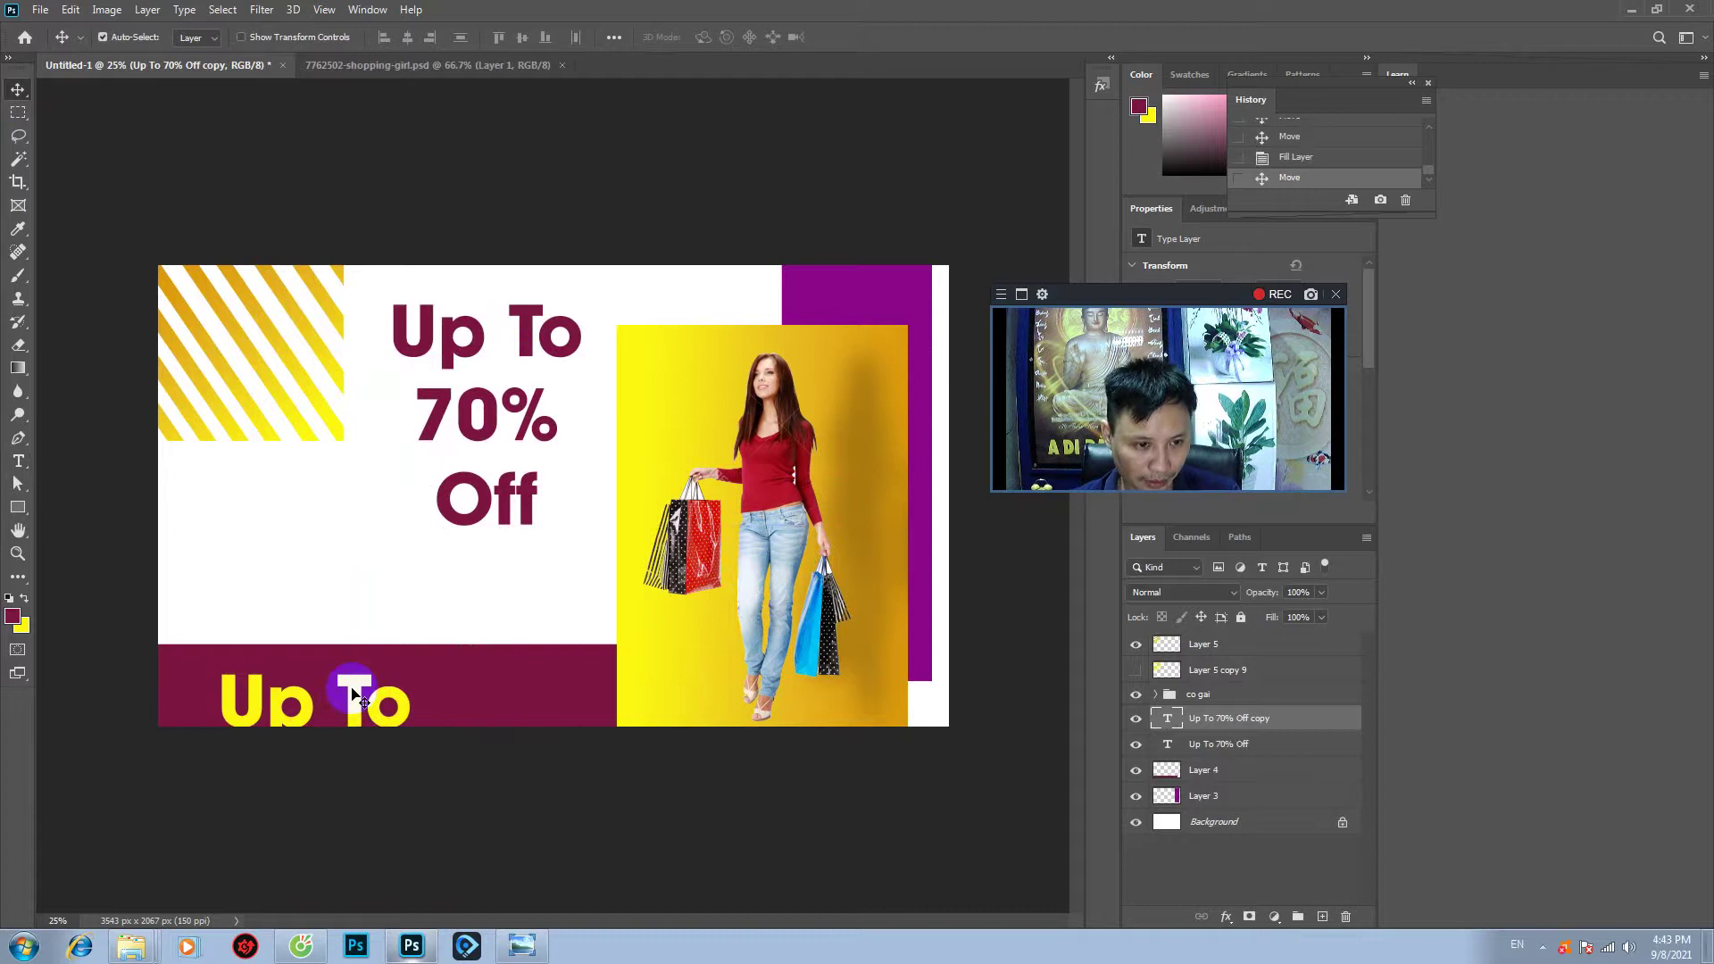
left_click(27, 629)
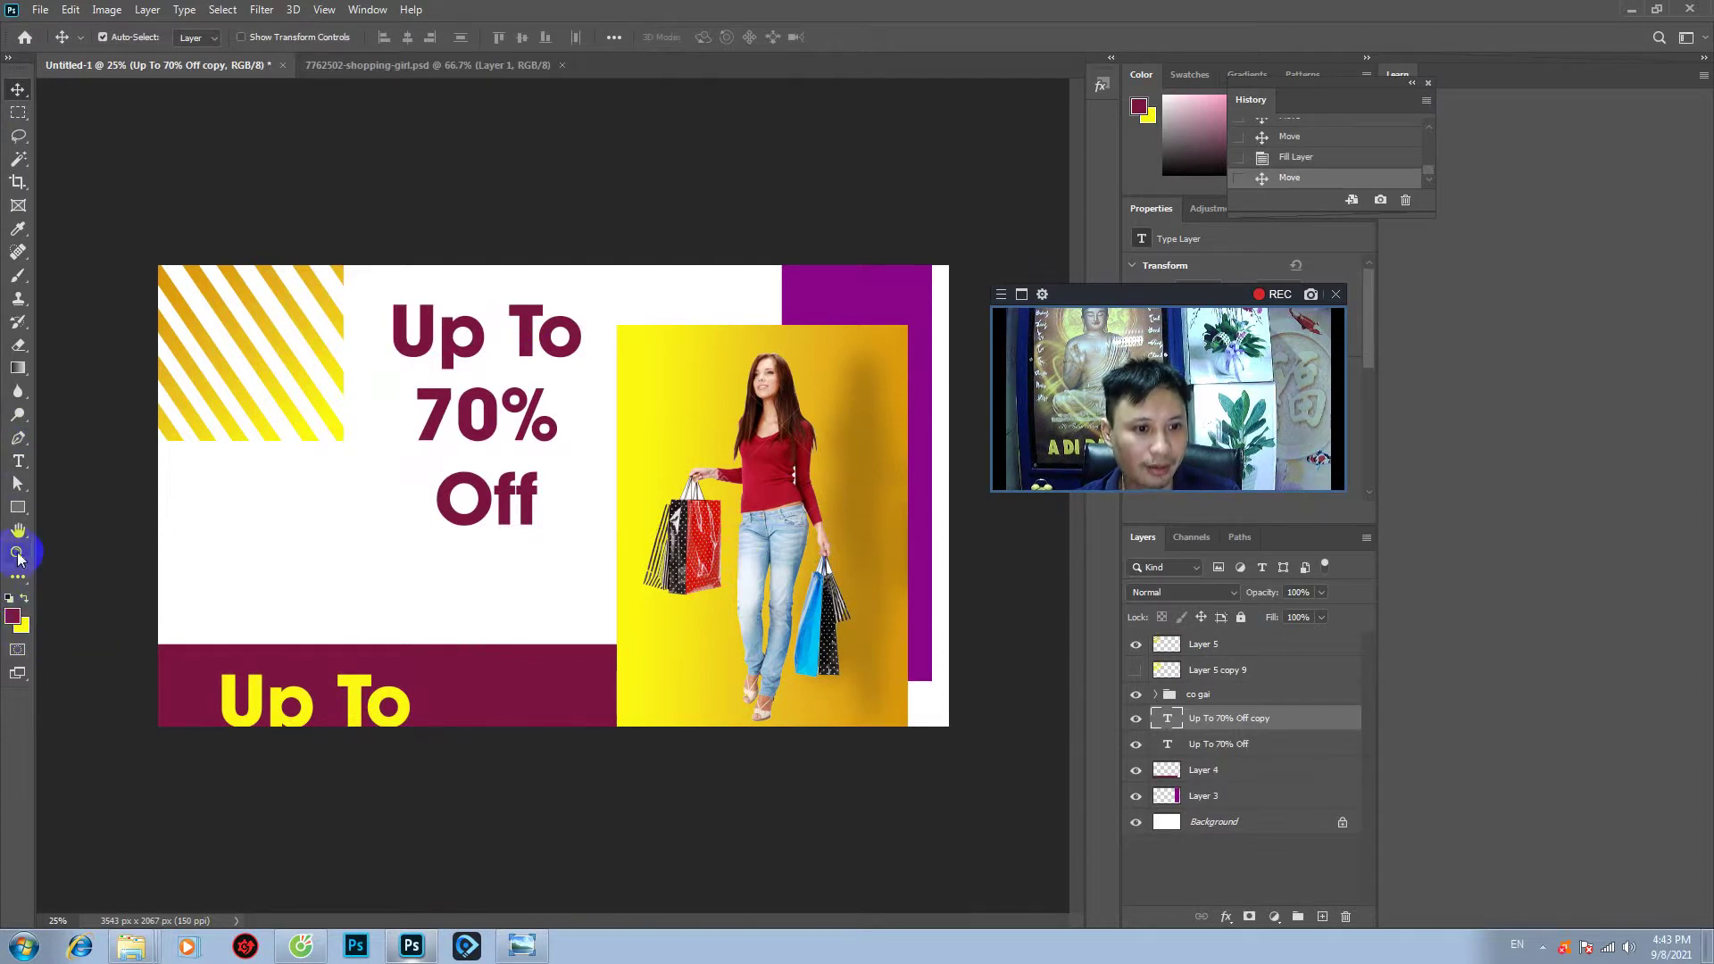
left_click(18, 461)
left_click(230, 688)
- Replace the yellow copy's wording with 'FASHION.TV'
left_click_drag(229, 688, 536, 875)
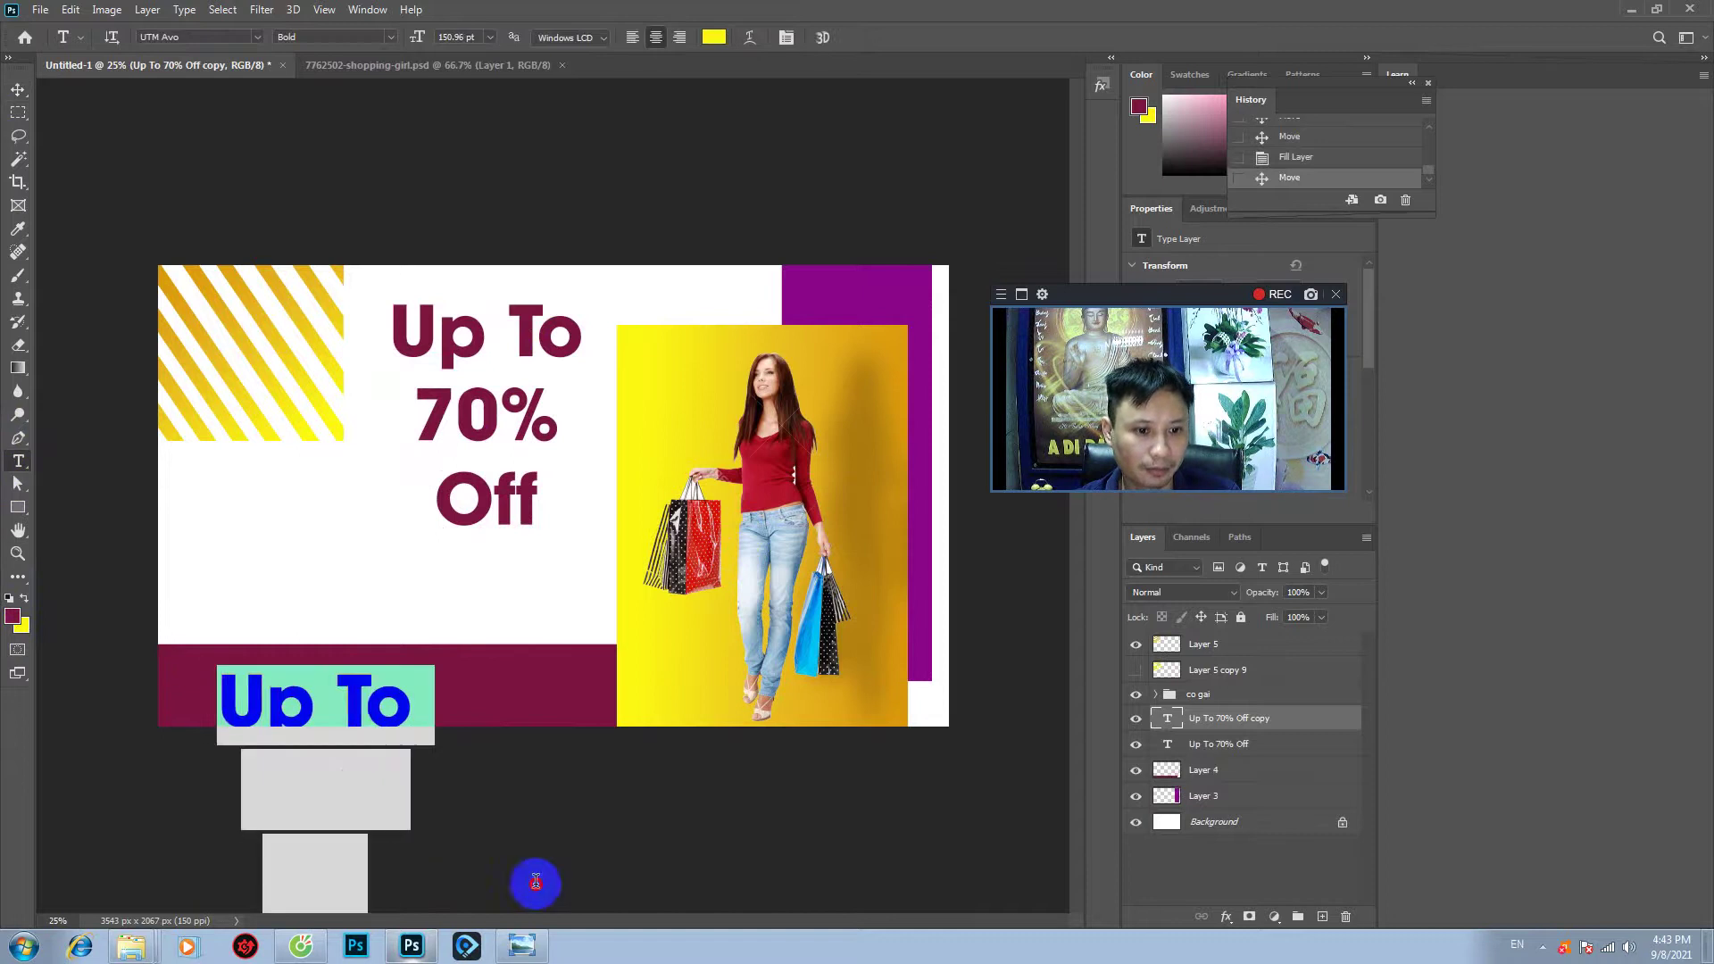
key("BackSpace")
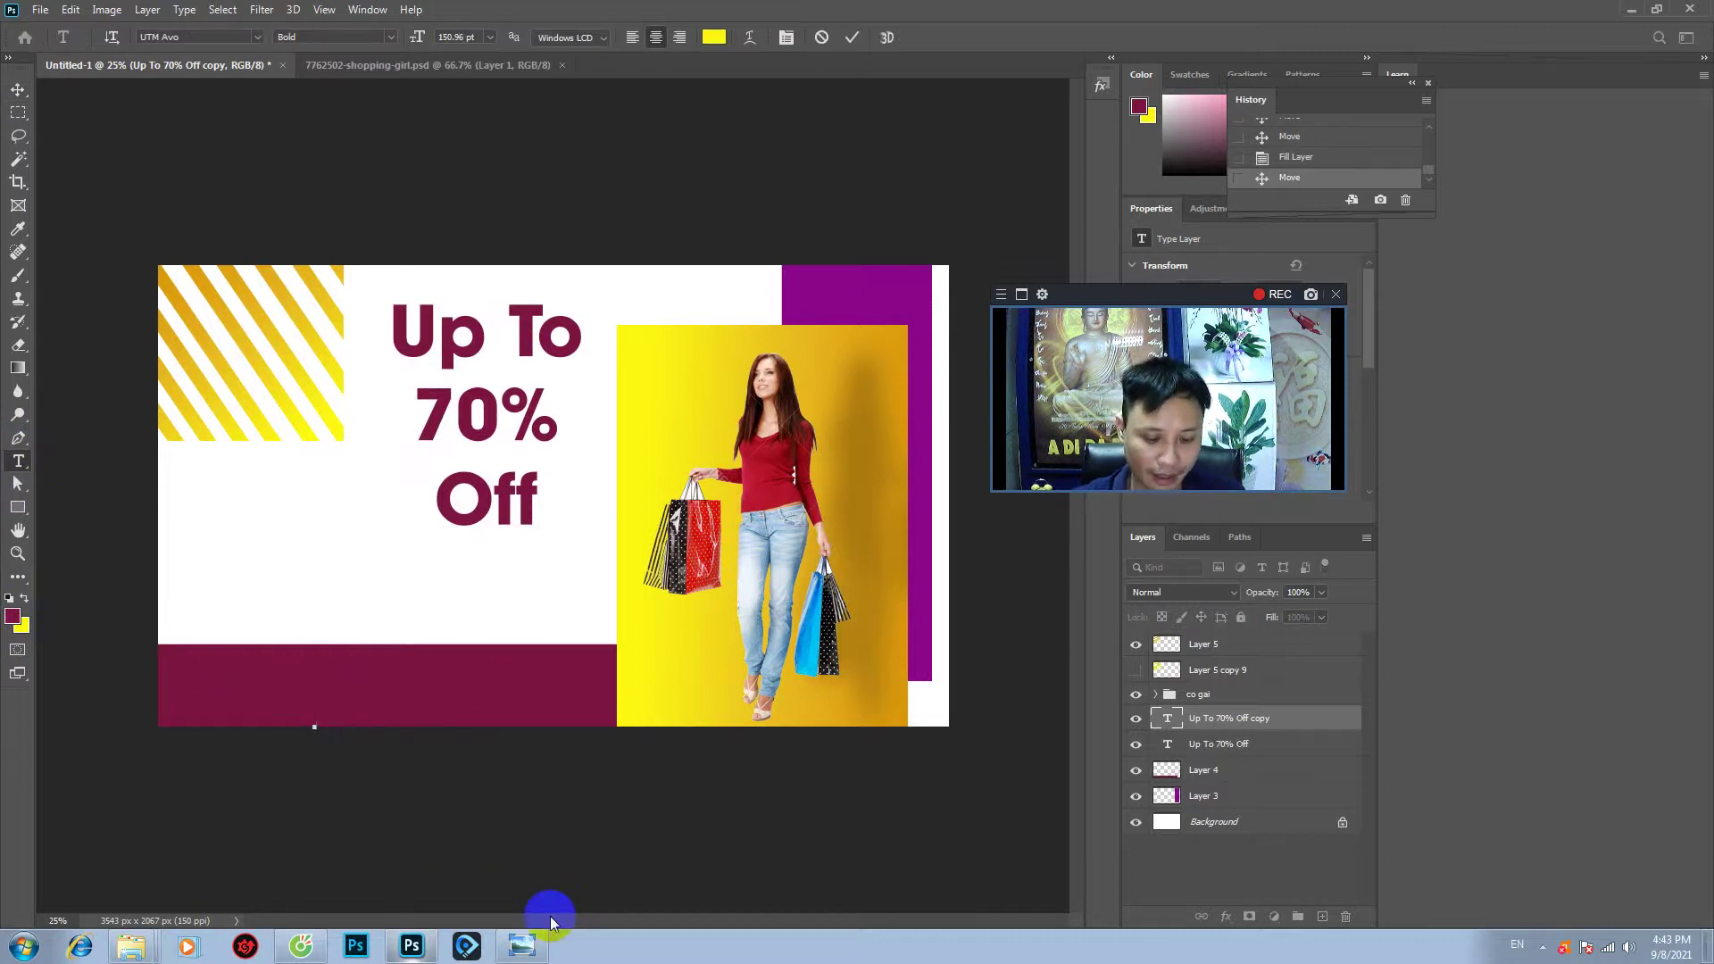
type("fa")
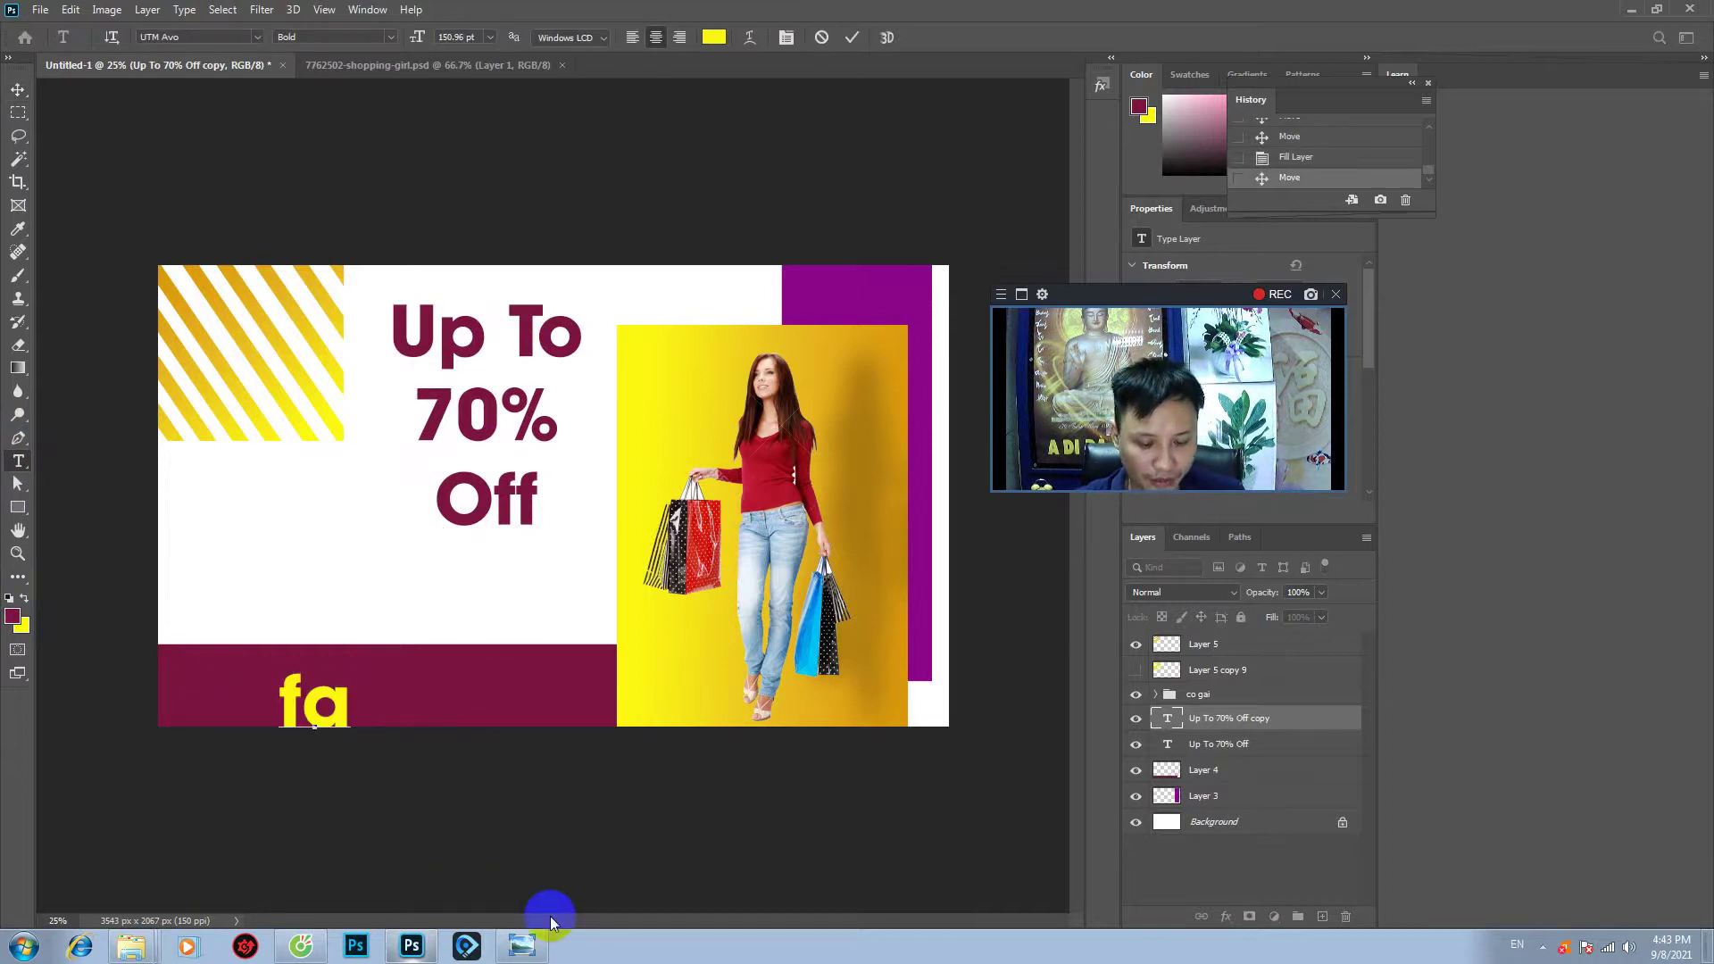
key("BackSpace")
key("BackSpace")
type("Fa")
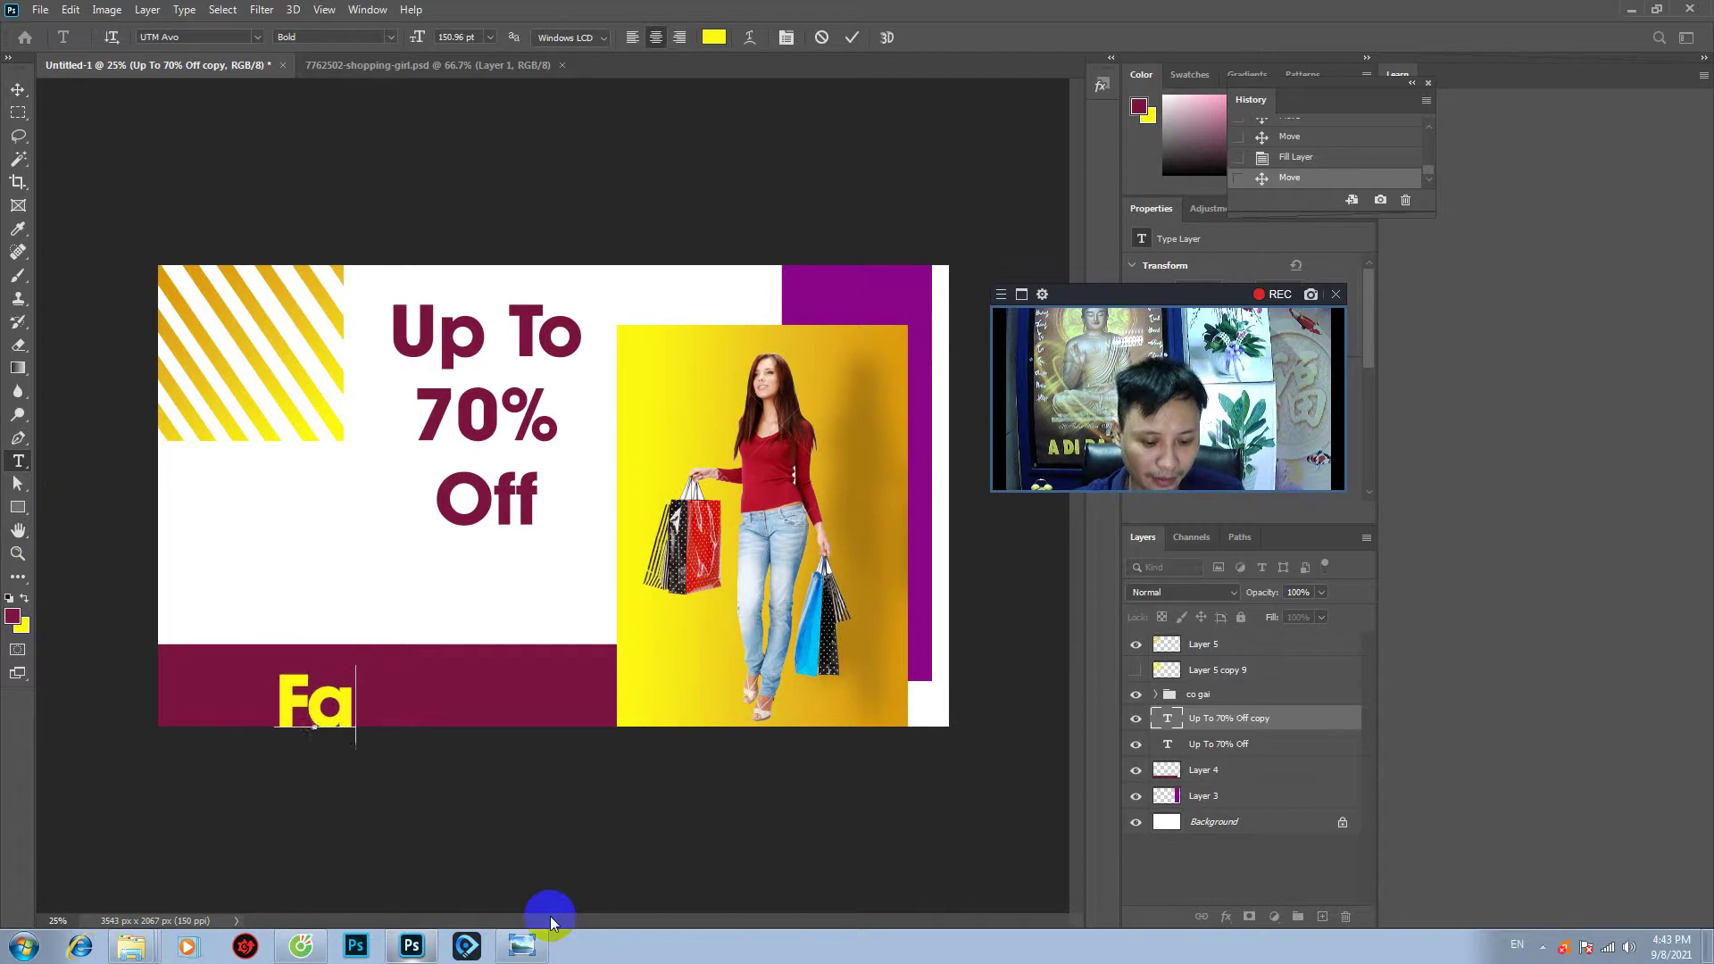
type("c")
key("BackSpace")
type("s")
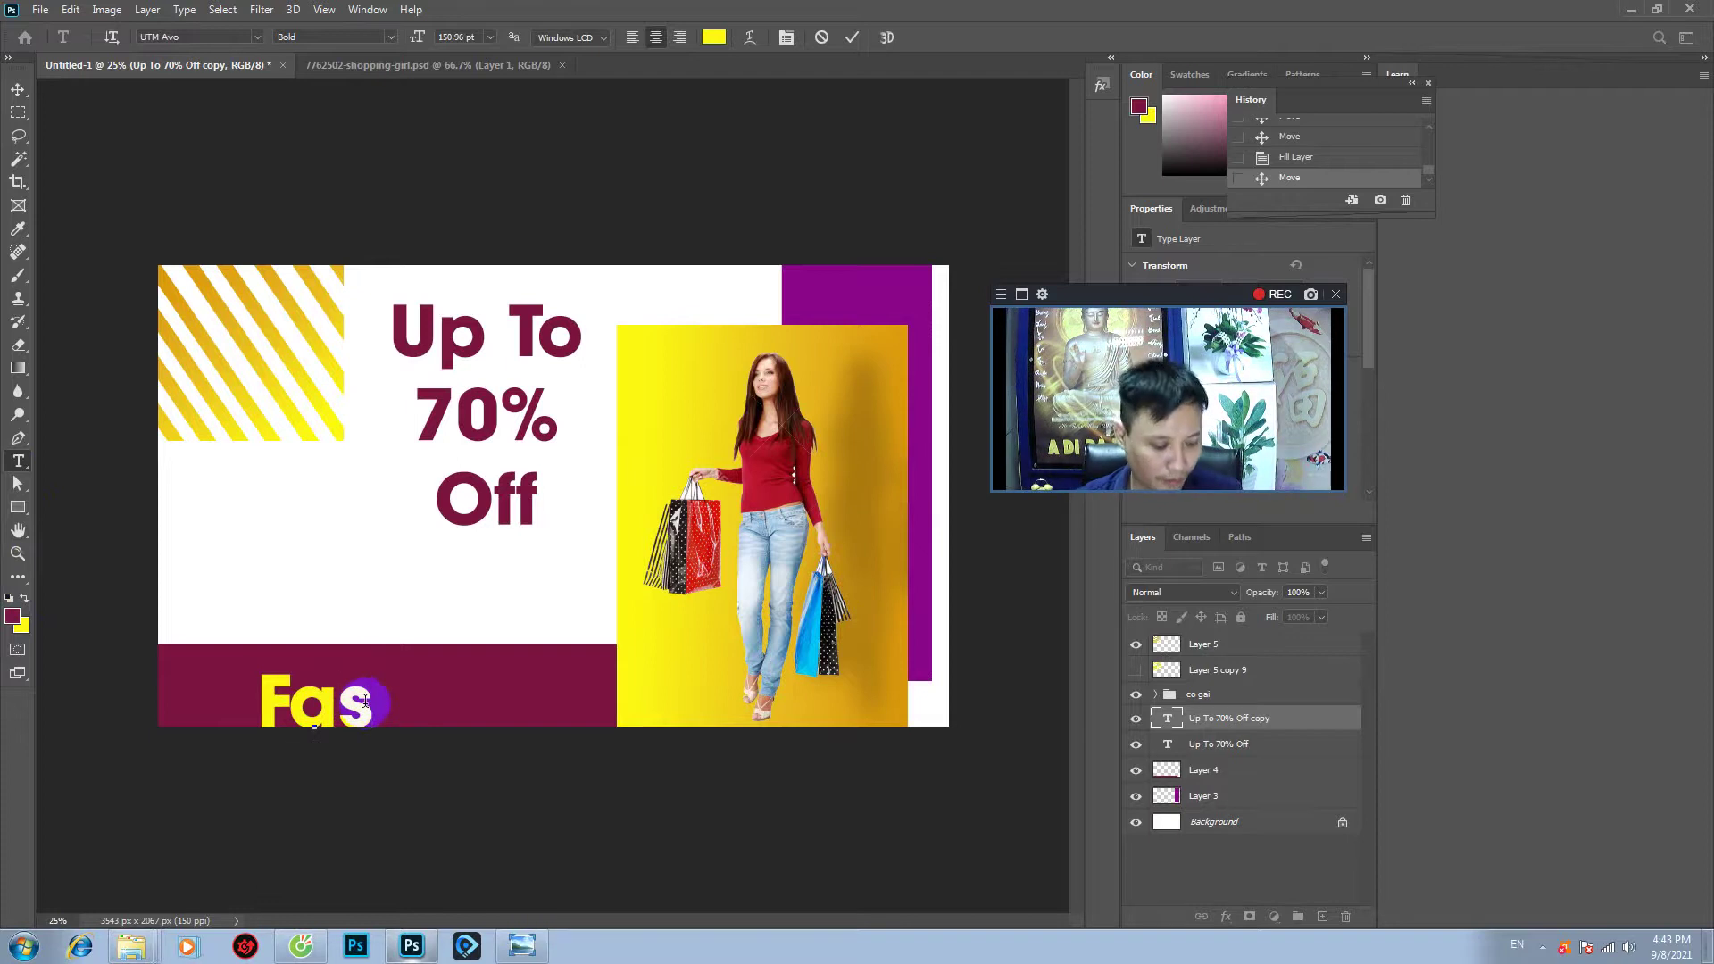
key("BackSpace")
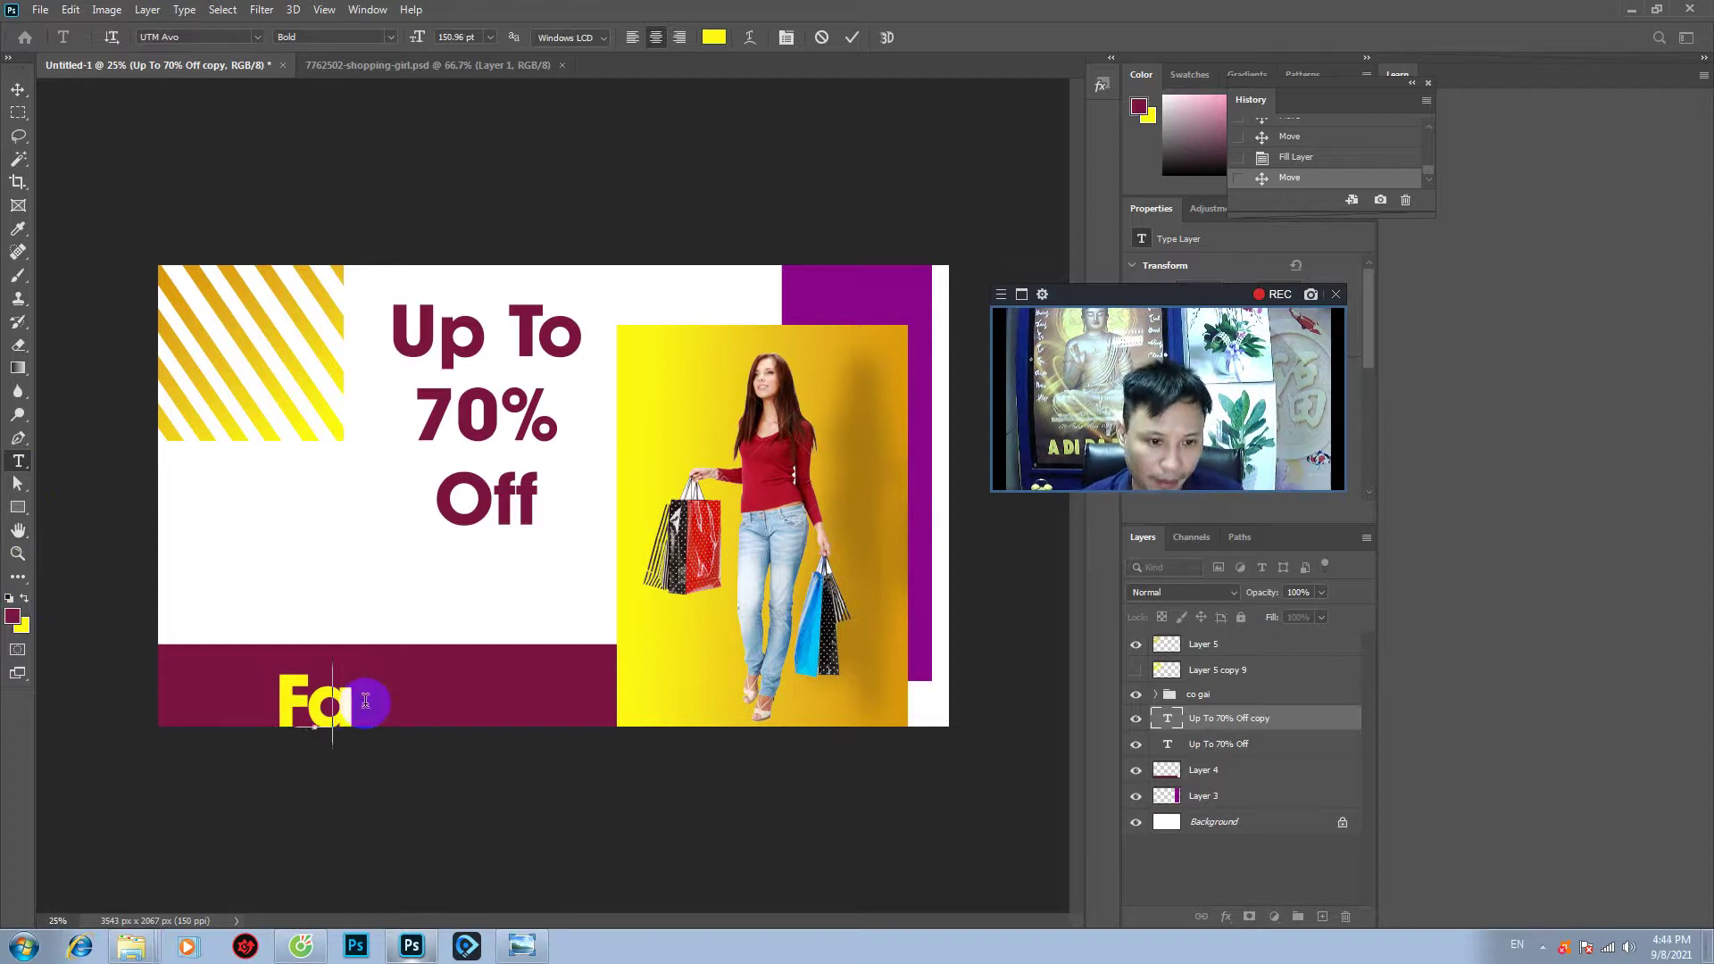
key("BackSpace")
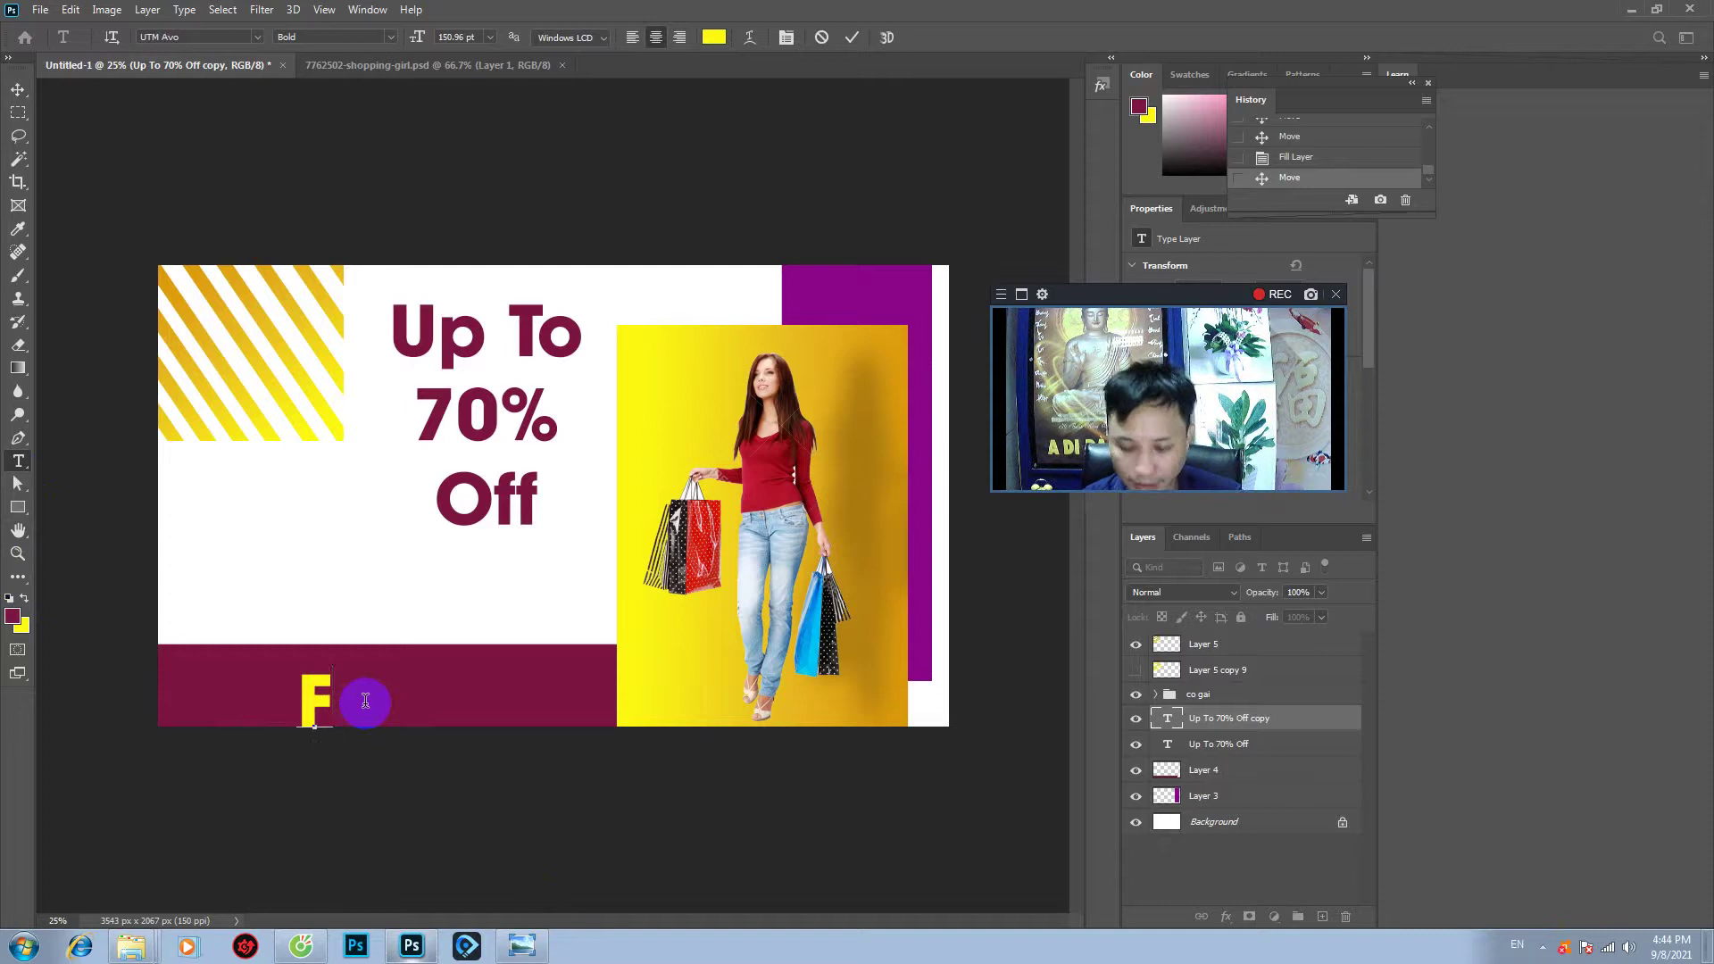
type("AS")
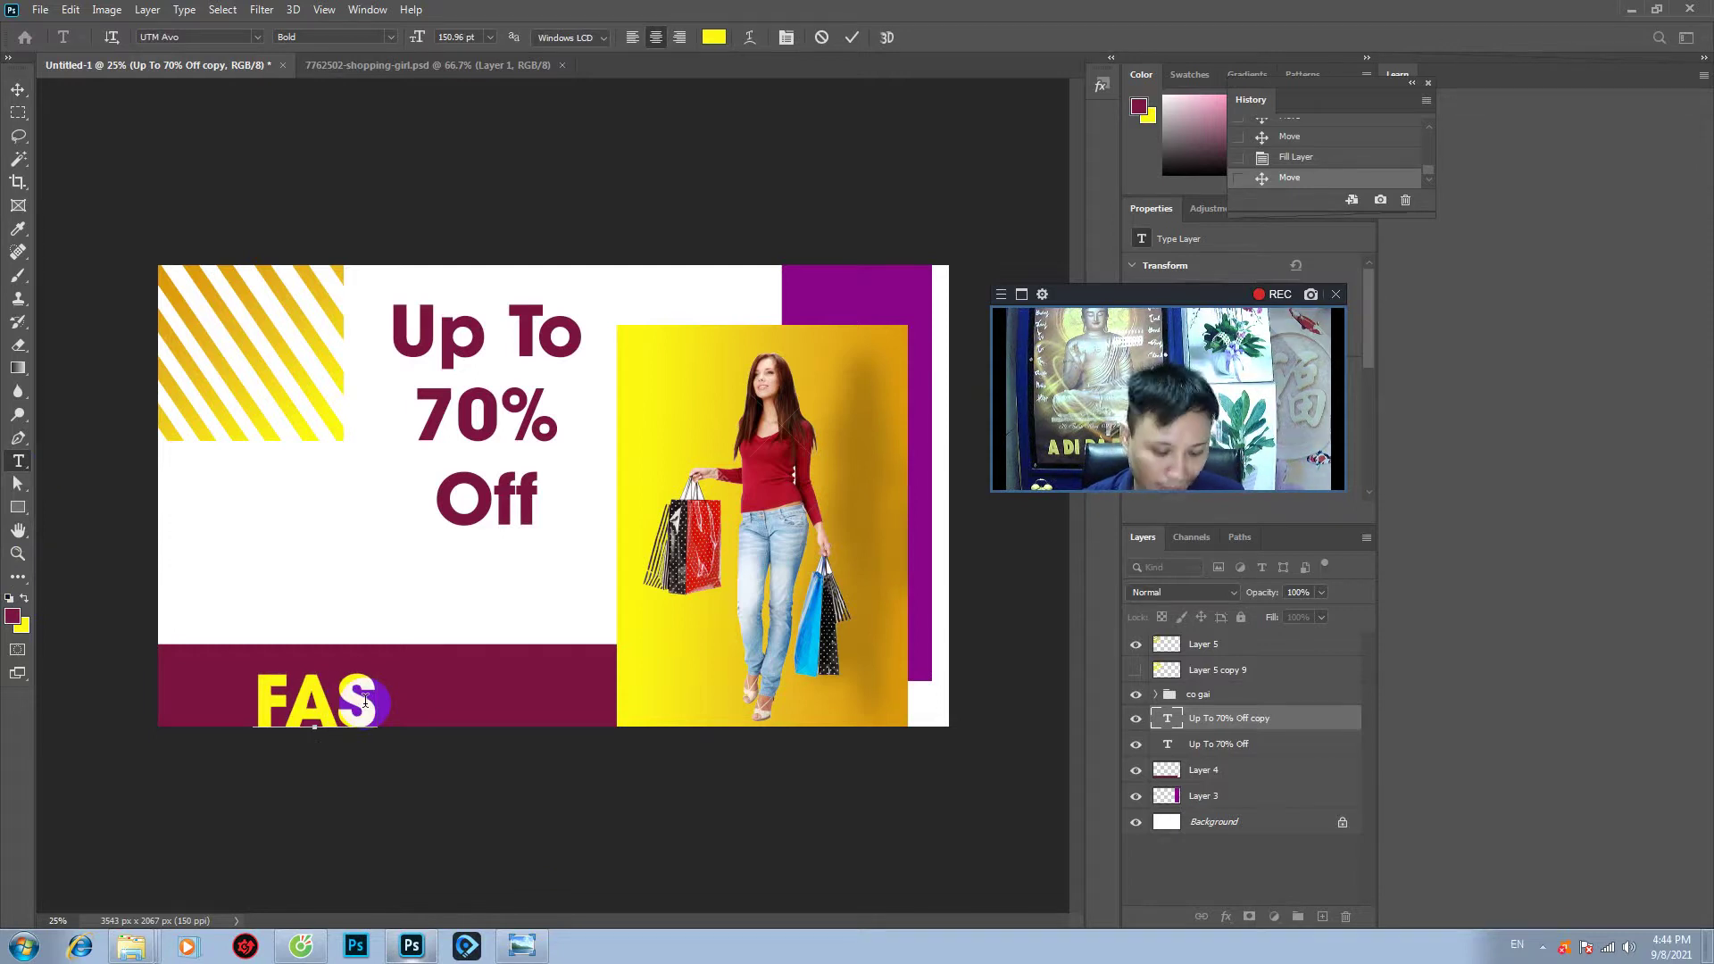
type("HION")
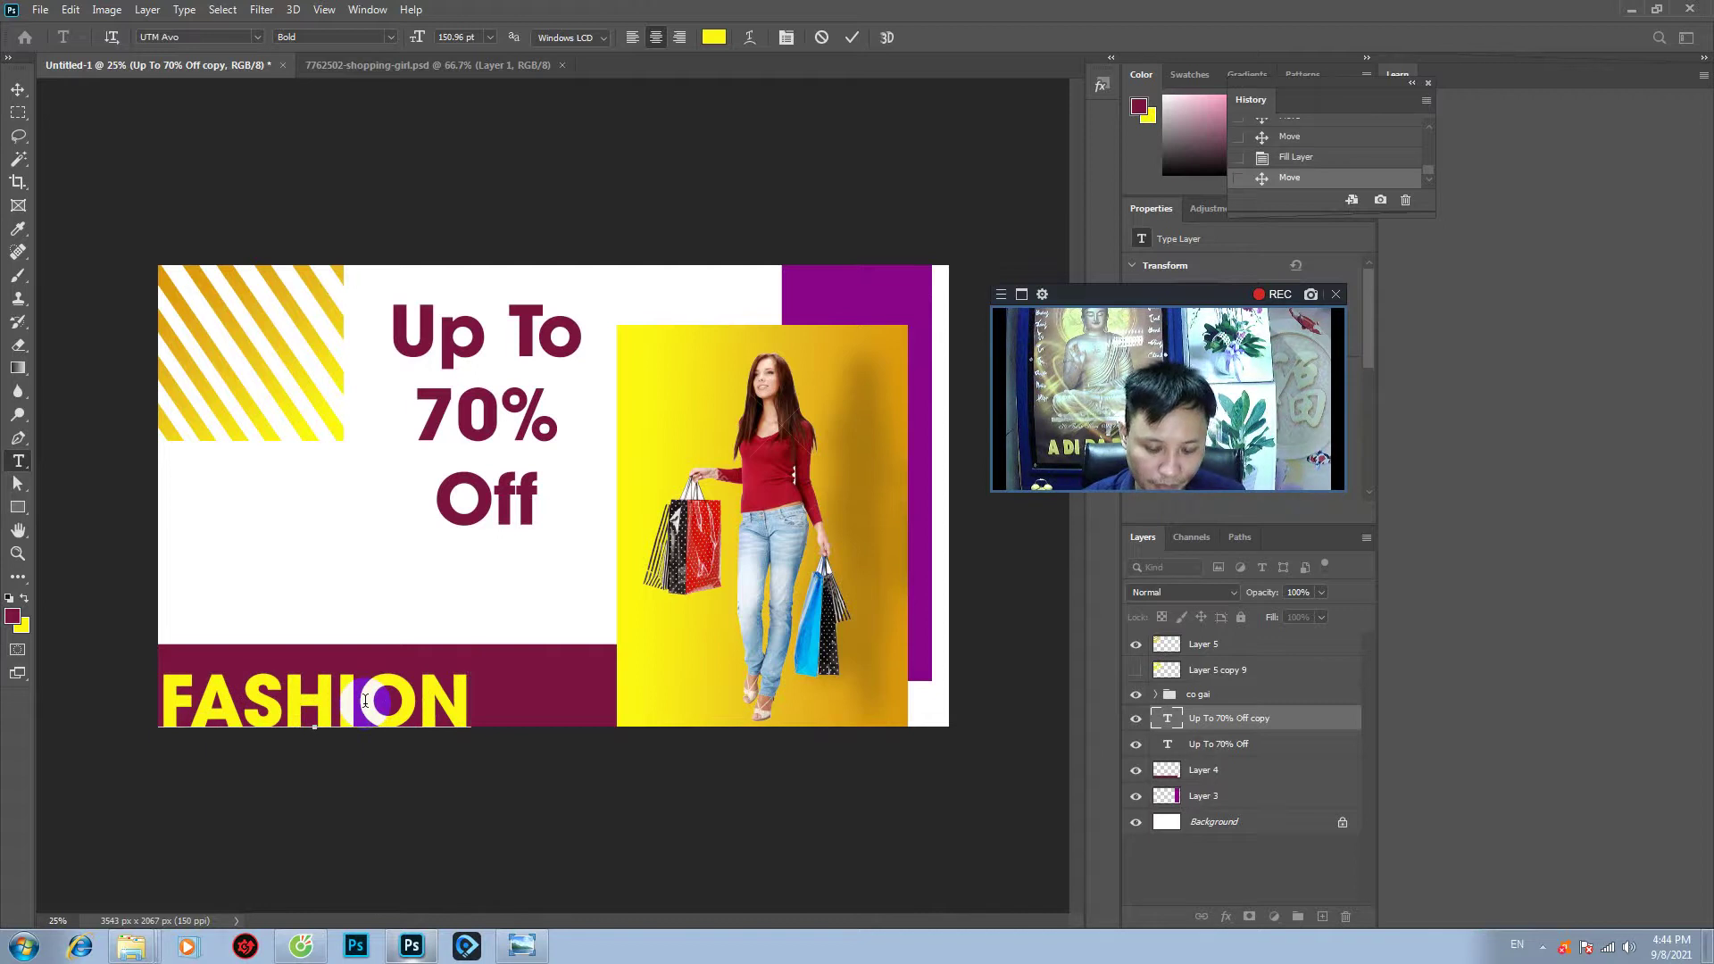
type(".T")
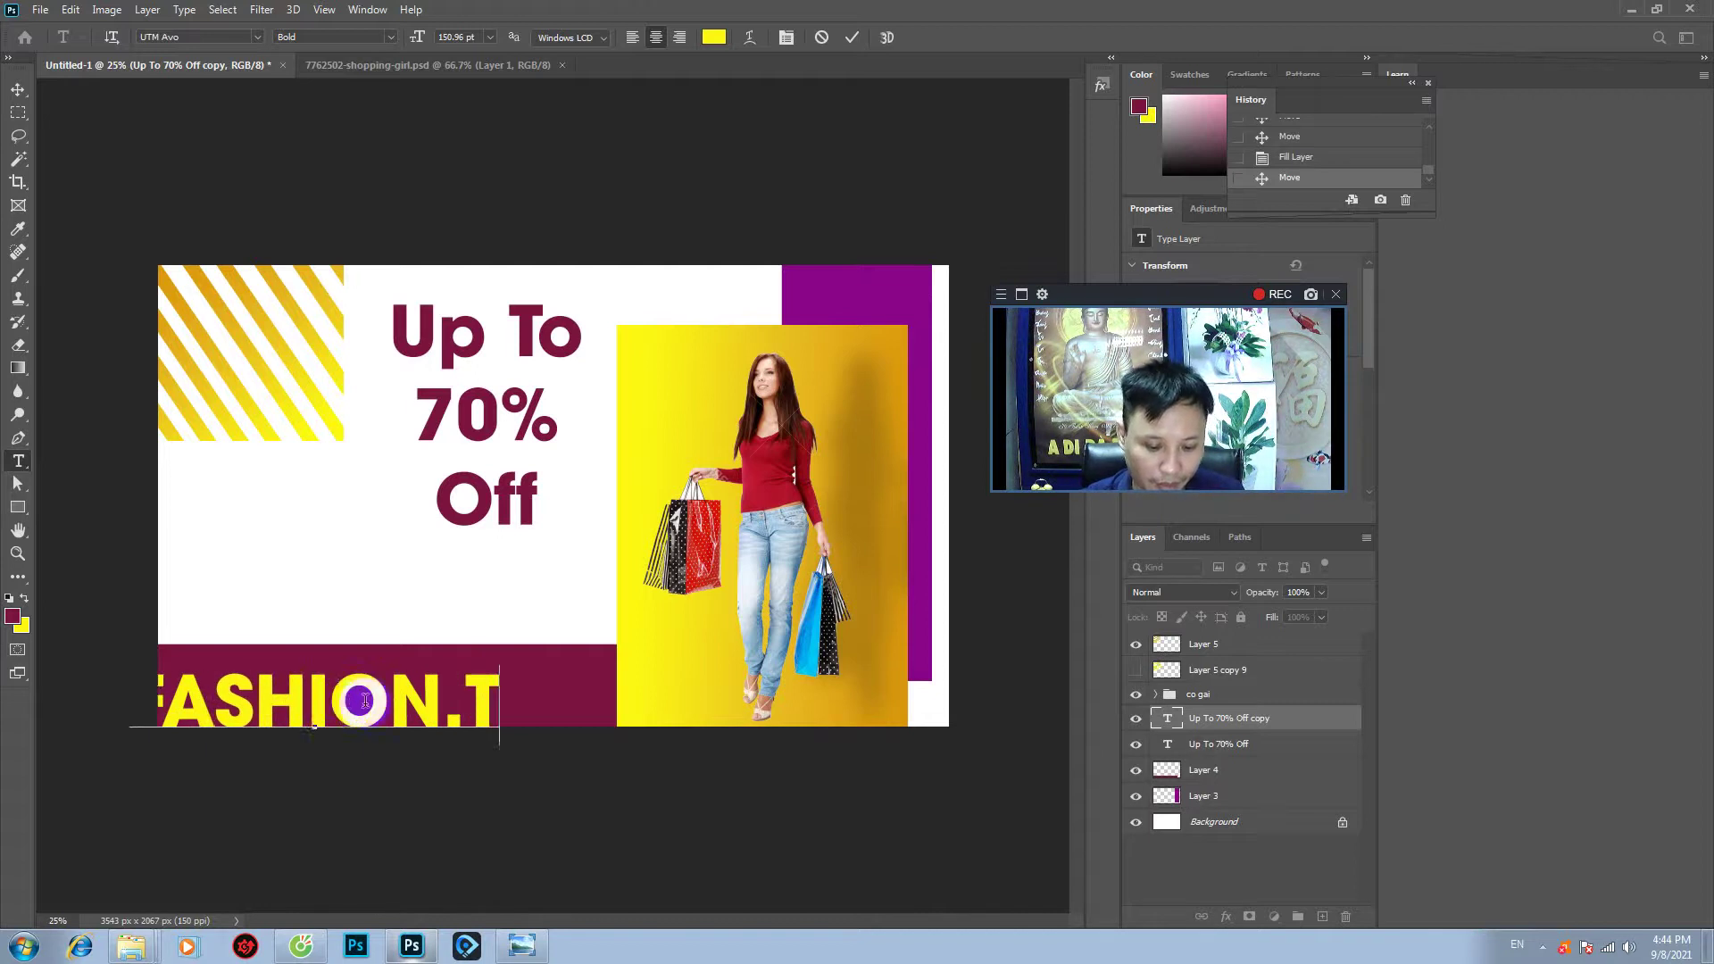
type("V")
left_click(18, 90)
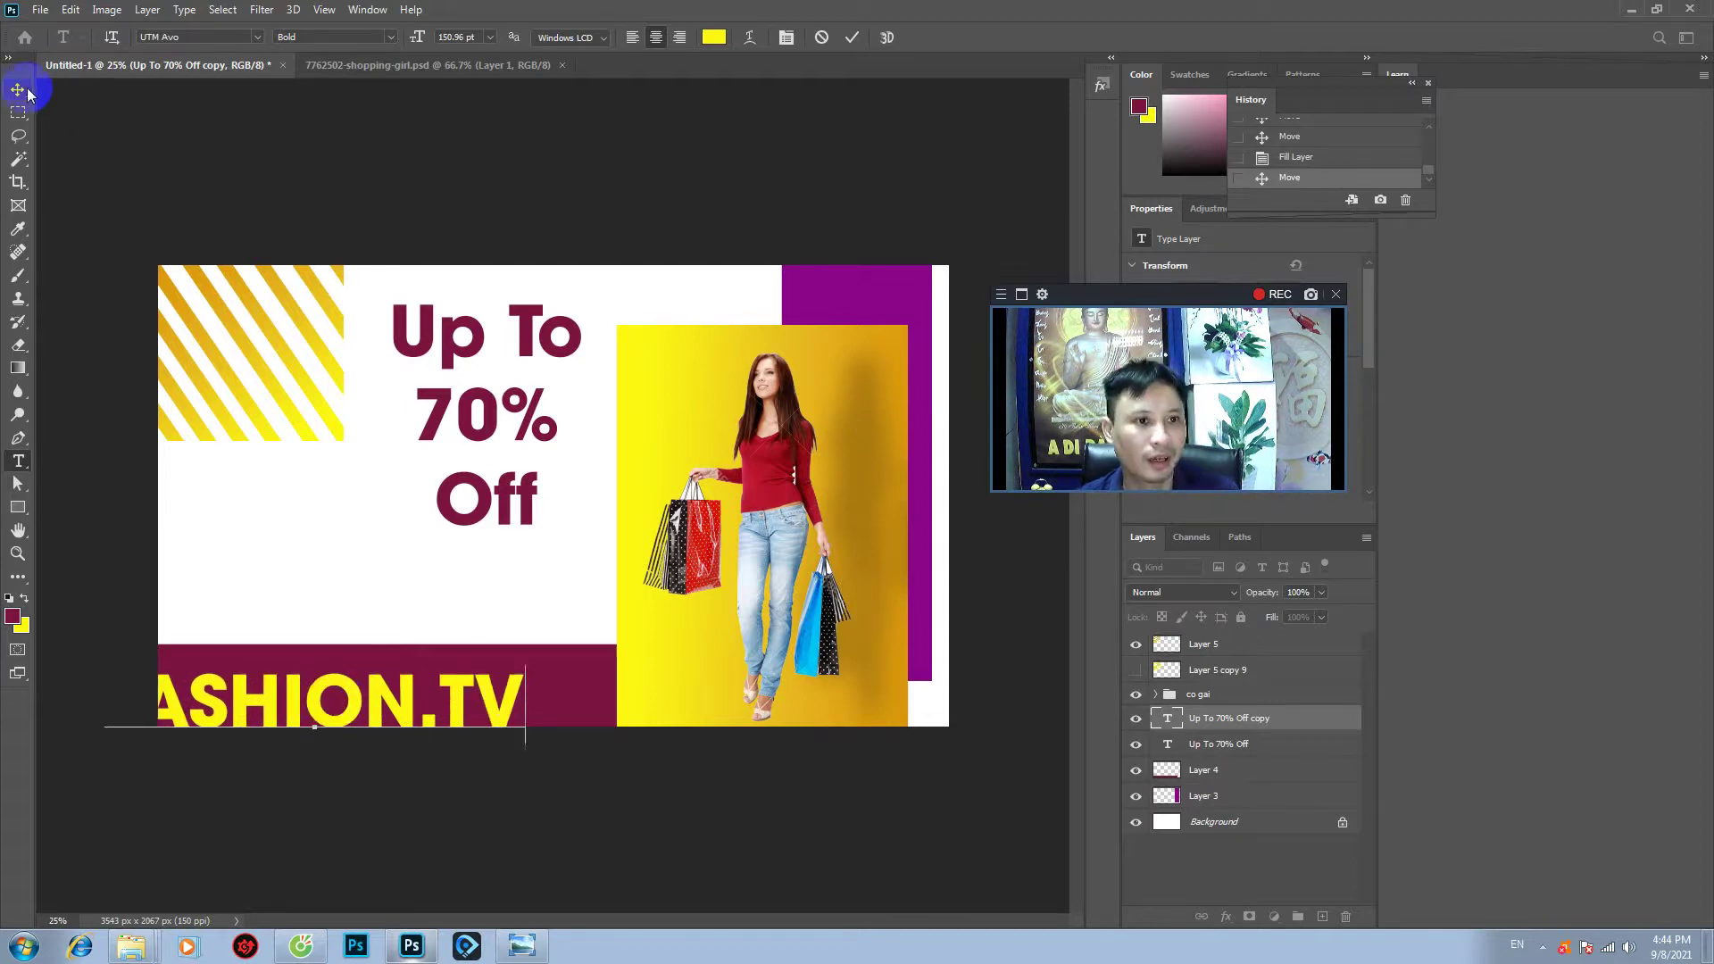
- Scale FASHION.TV to about 80% and center it on the bar, then duplicate the Up To 70% Off text
left_click_drag(462, 688, 524, 678)
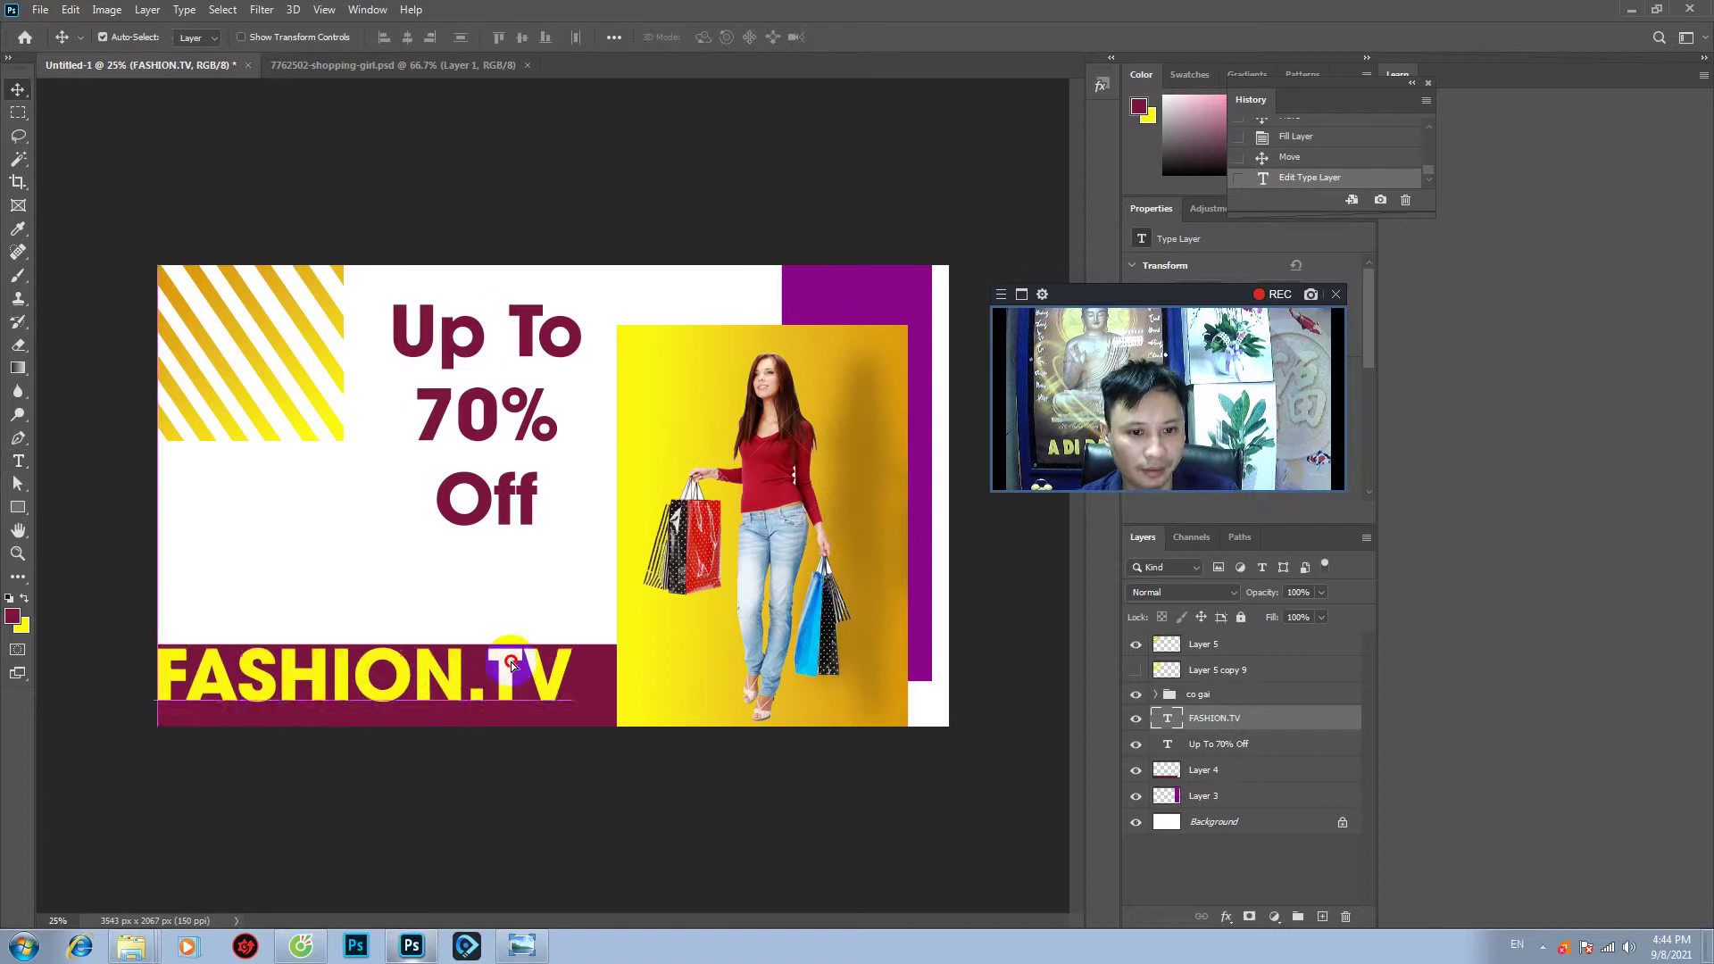
key("ctrl+t")
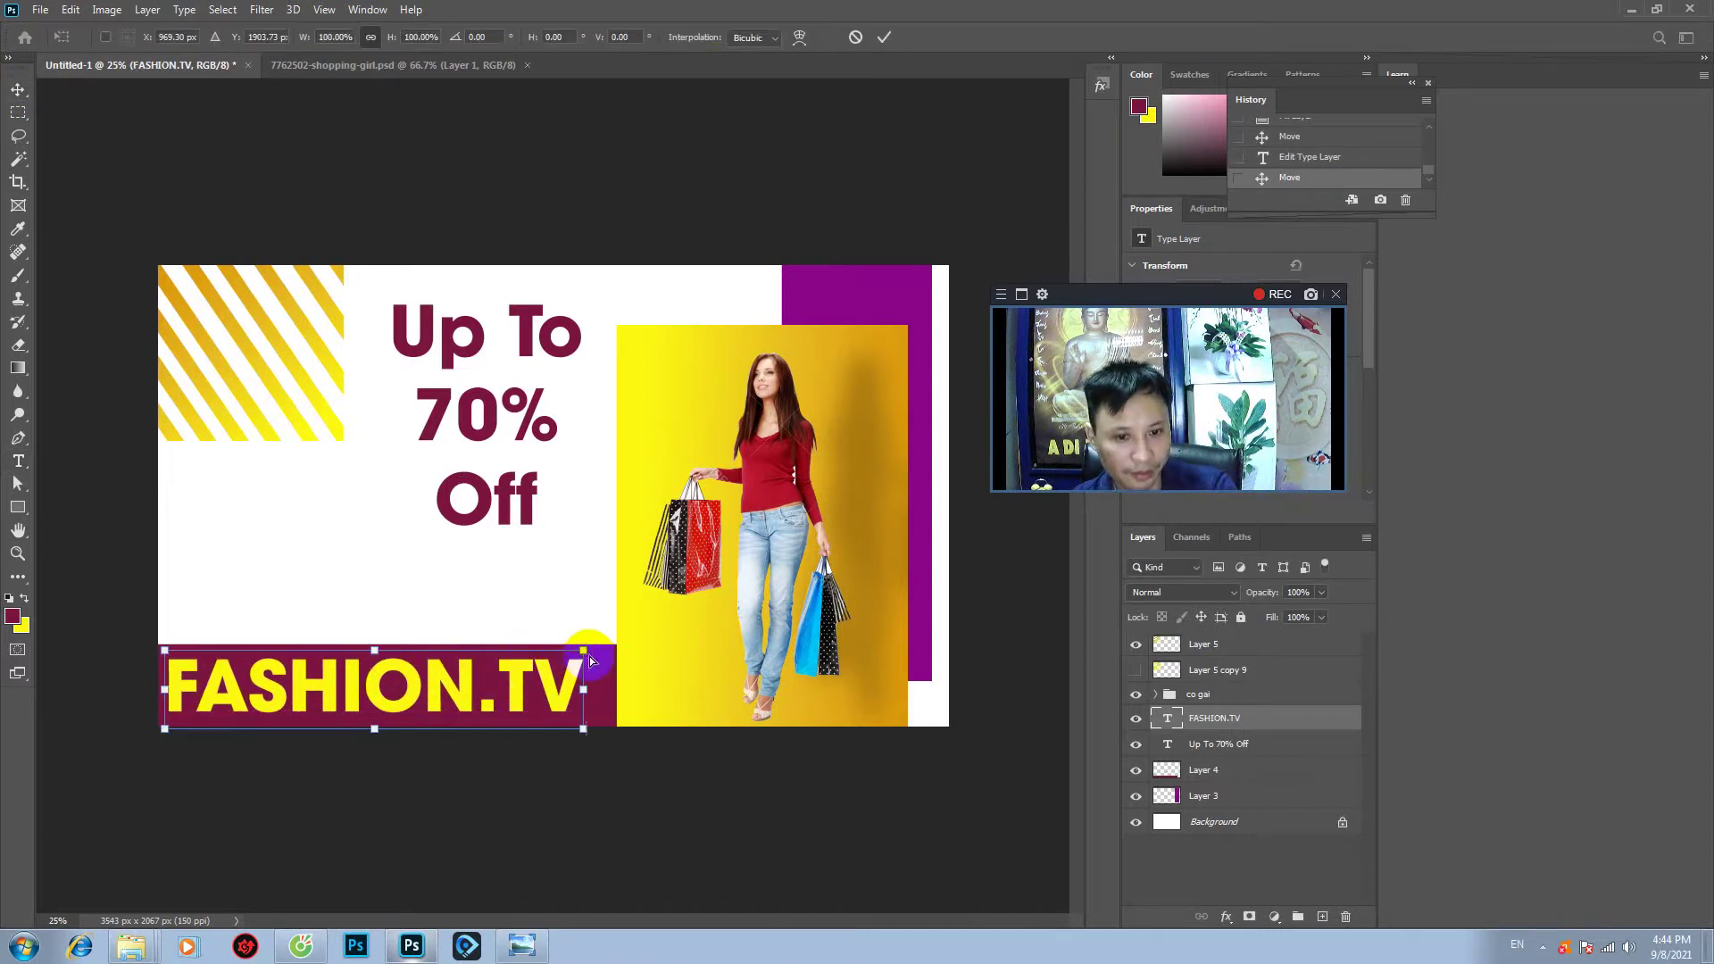
left_click_drag(584, 654, 432, 690)
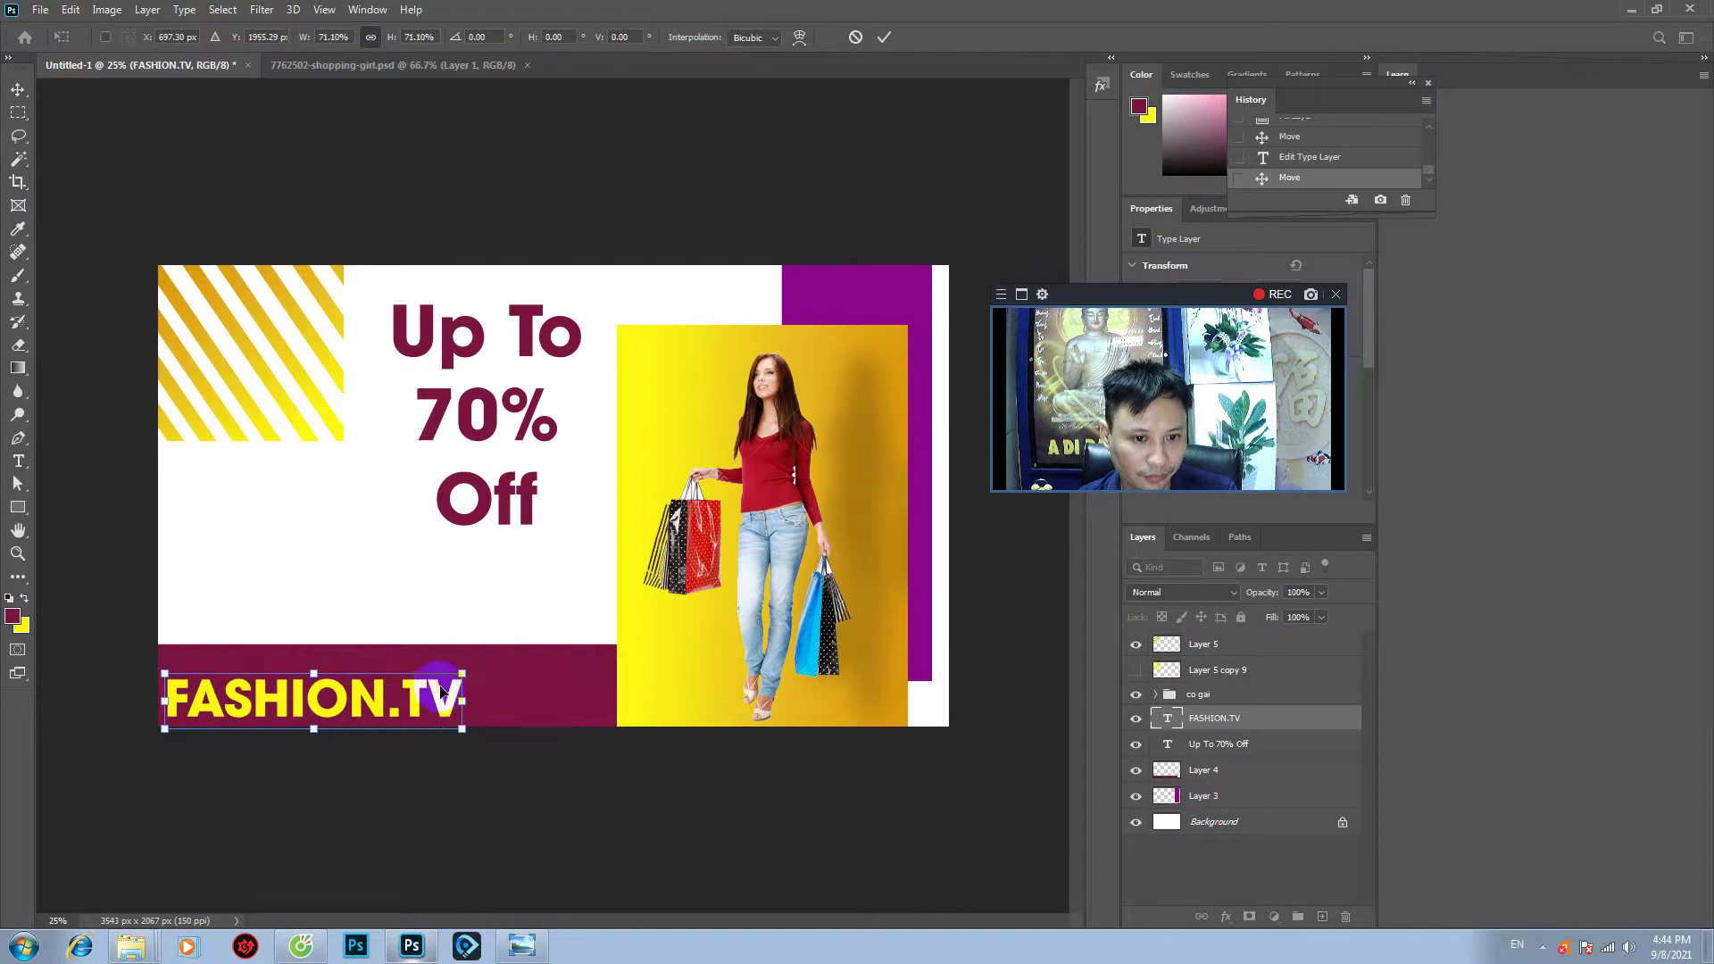
key("Return")
left_click_drag(441, 711, 503, 698)
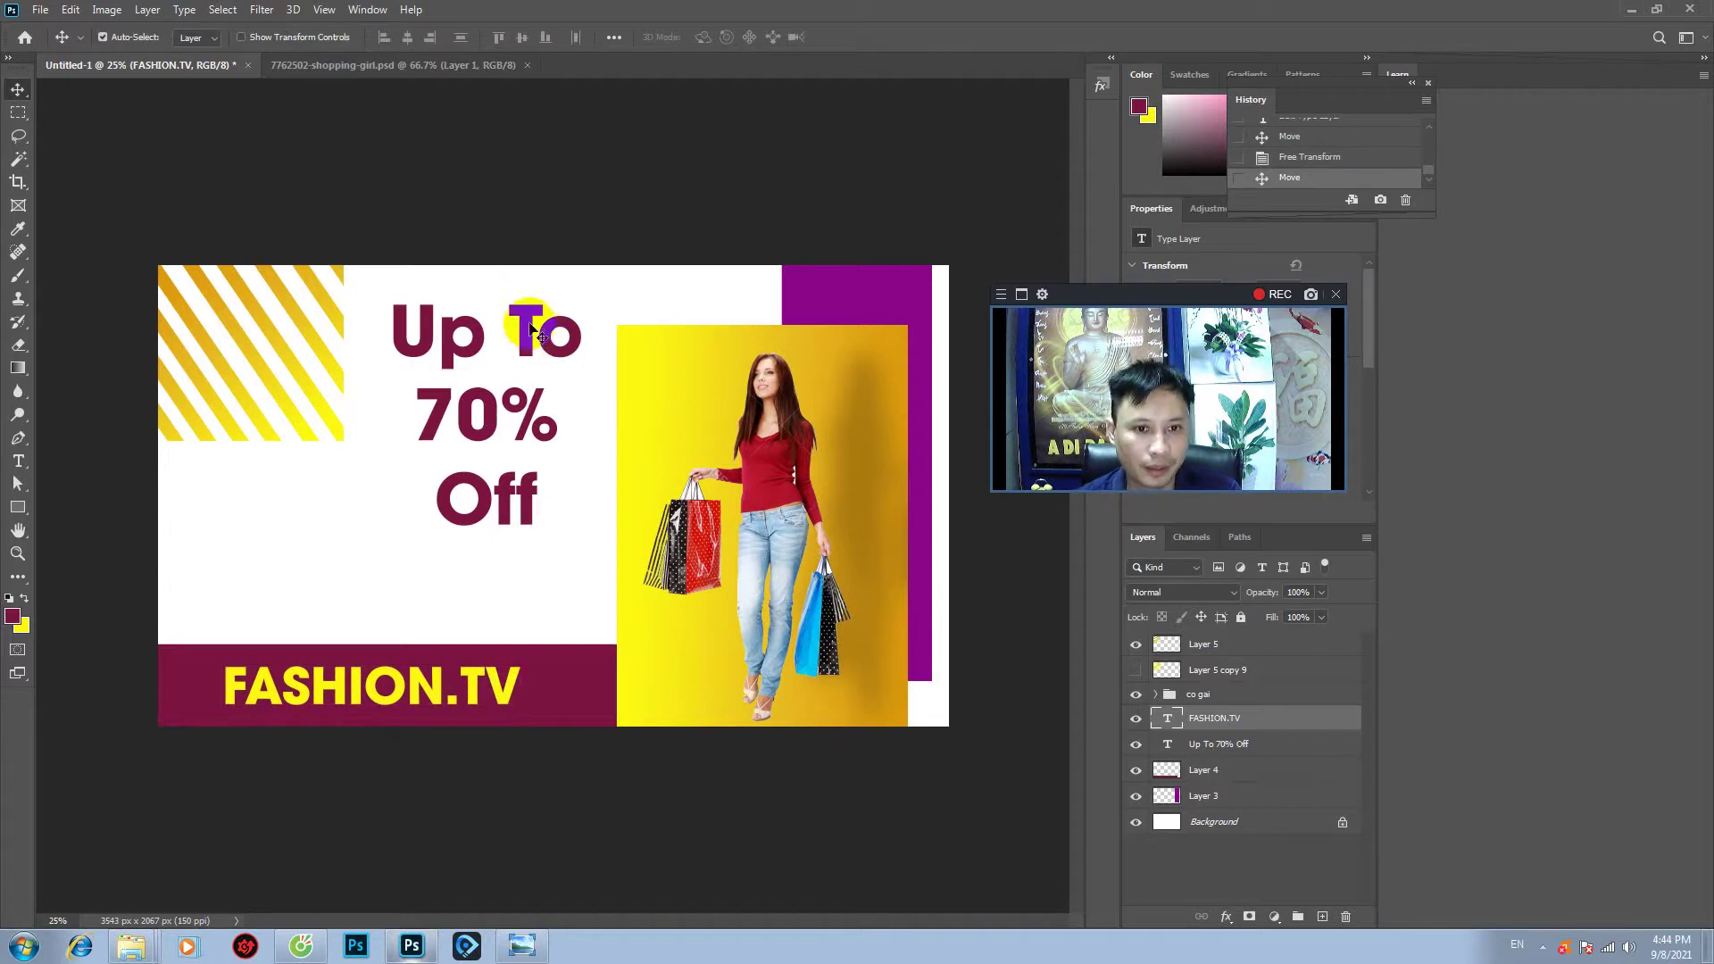
mouse_move(525, 324)
left_mouse_down()
mouse_move(506, 433)
mouse_move(523, 308)
mouse_move(534, 427)
mouse_move(560, 288)
left_mouse_up()
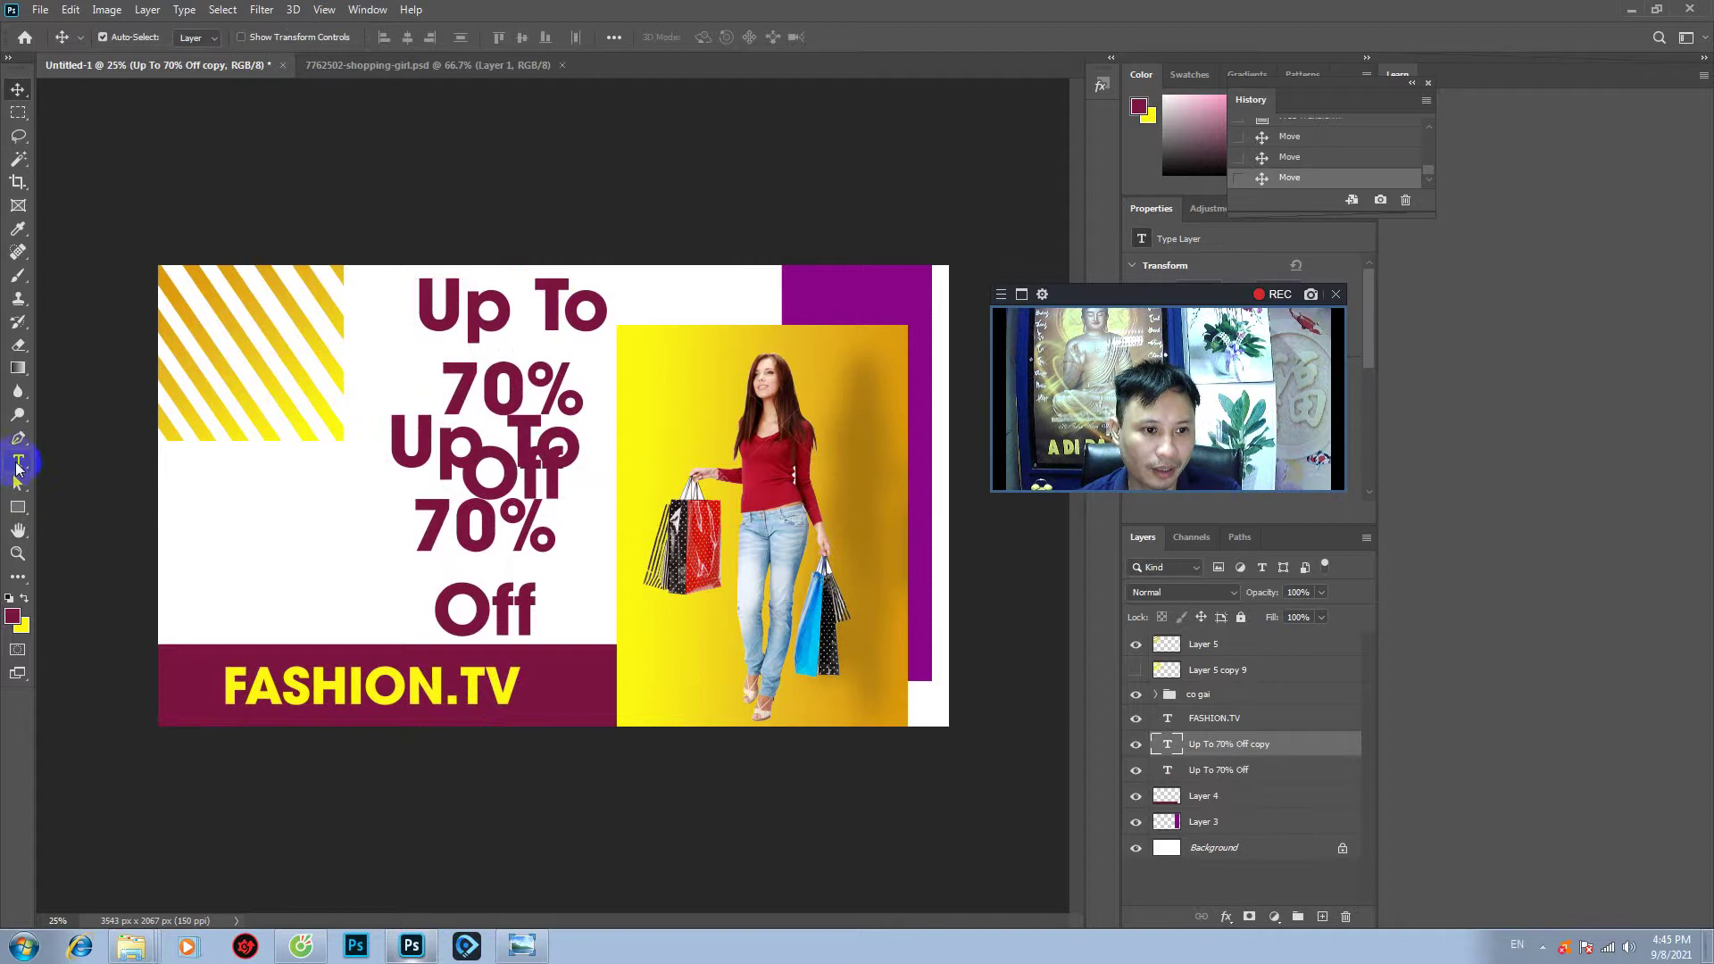
- Replace the copied maroon text with 'NEW. TV' and commit the edit
left_click(18, 460)
left_click_drag(412, 295, 696, 571)
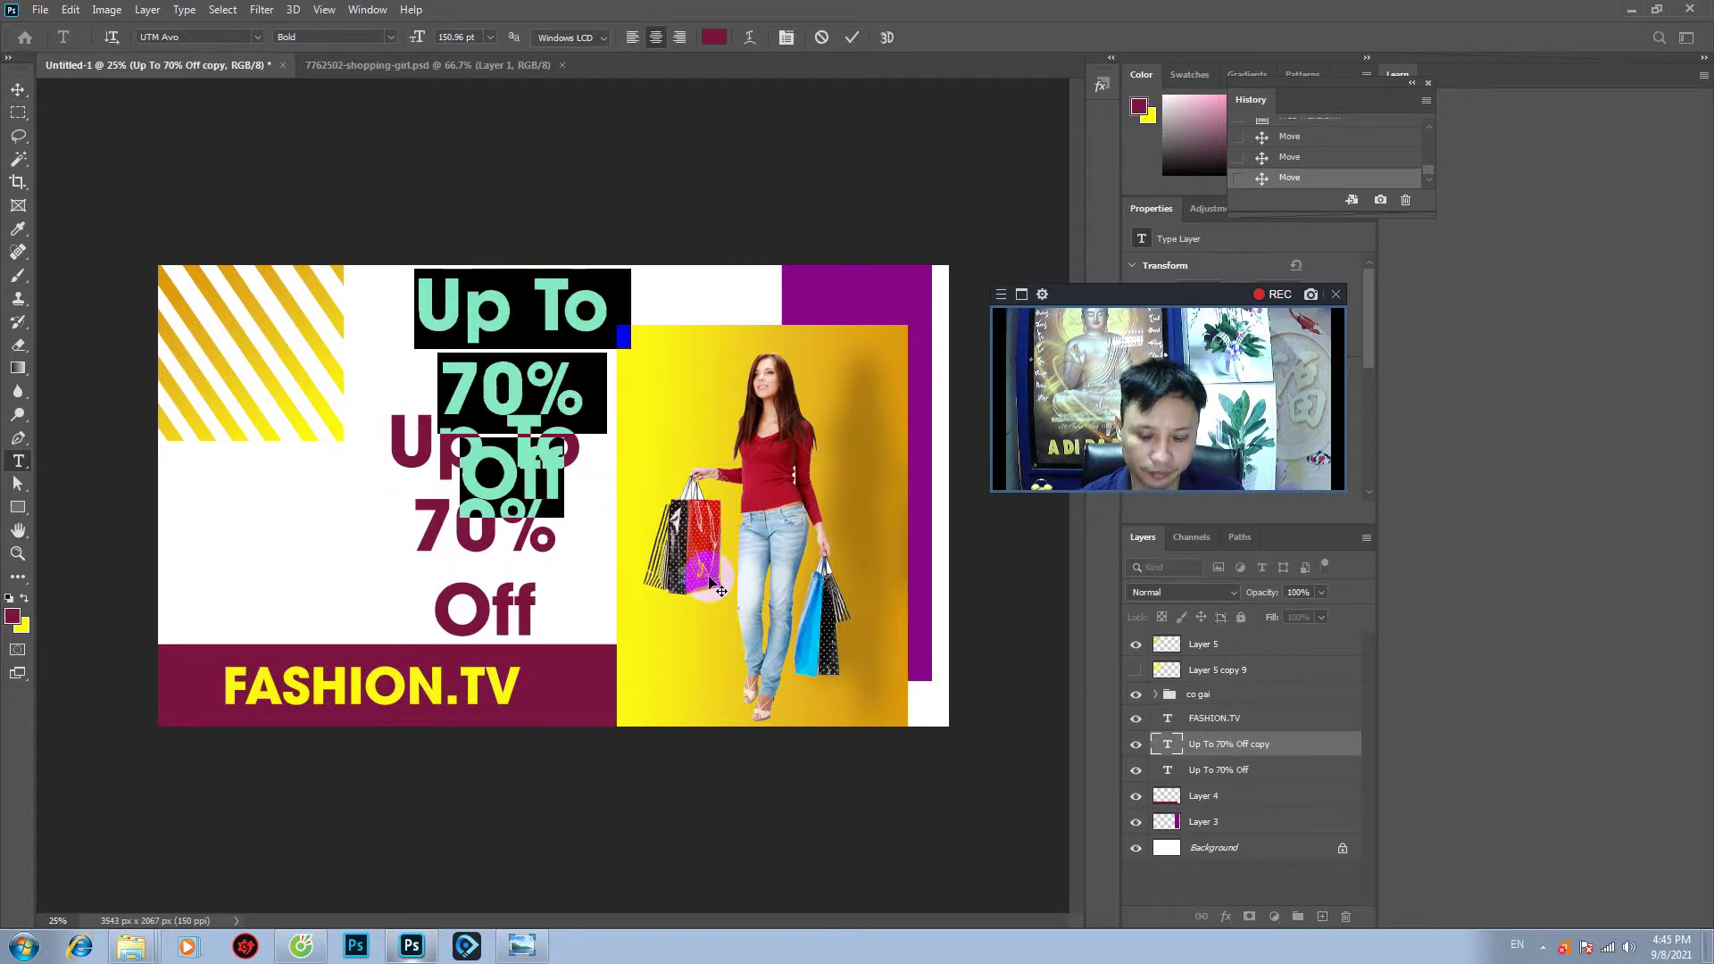
key("BackSpace")
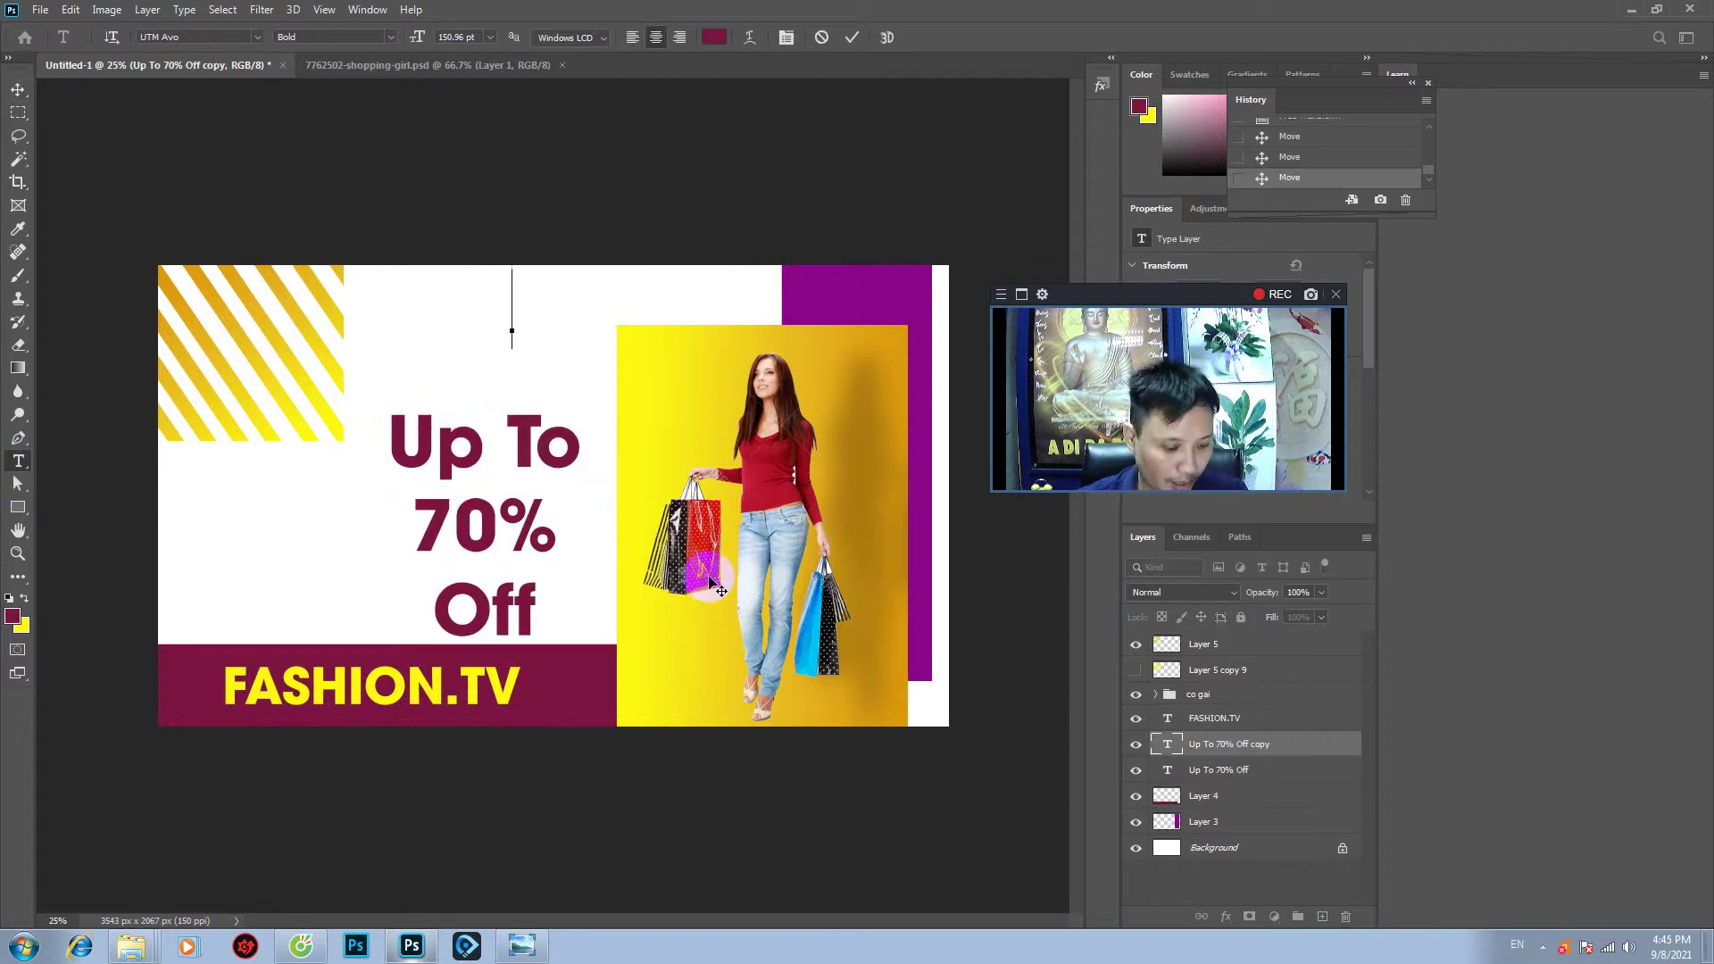
type("NW")
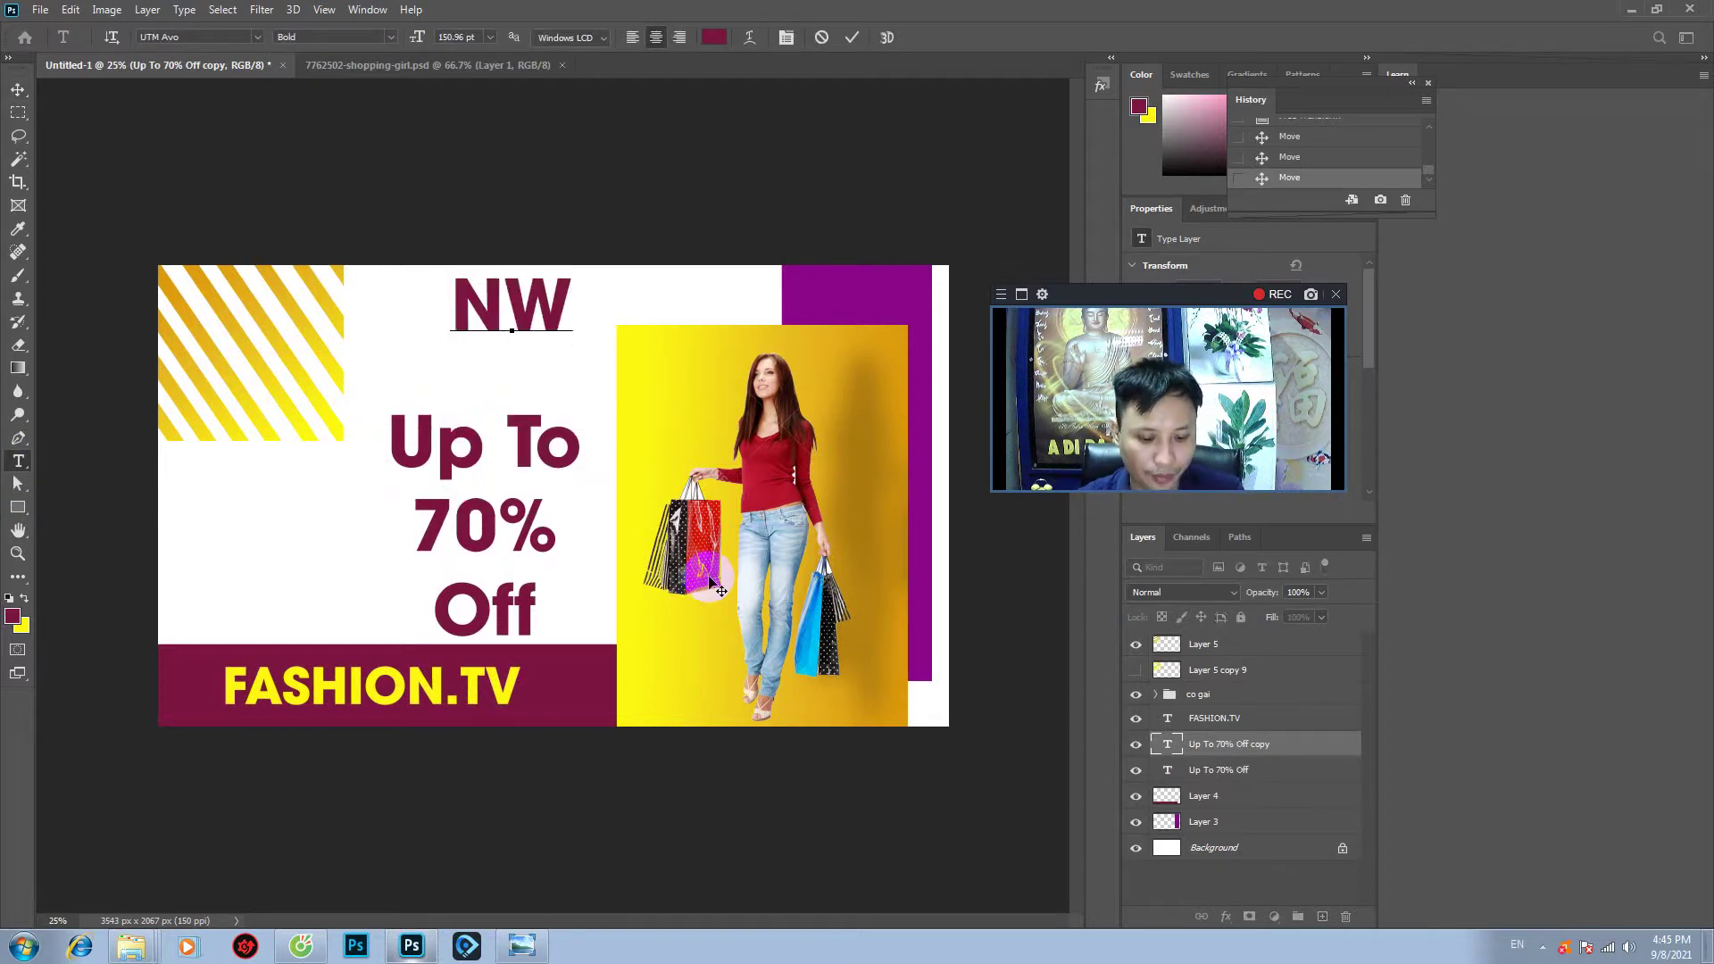
key("BackSpace")
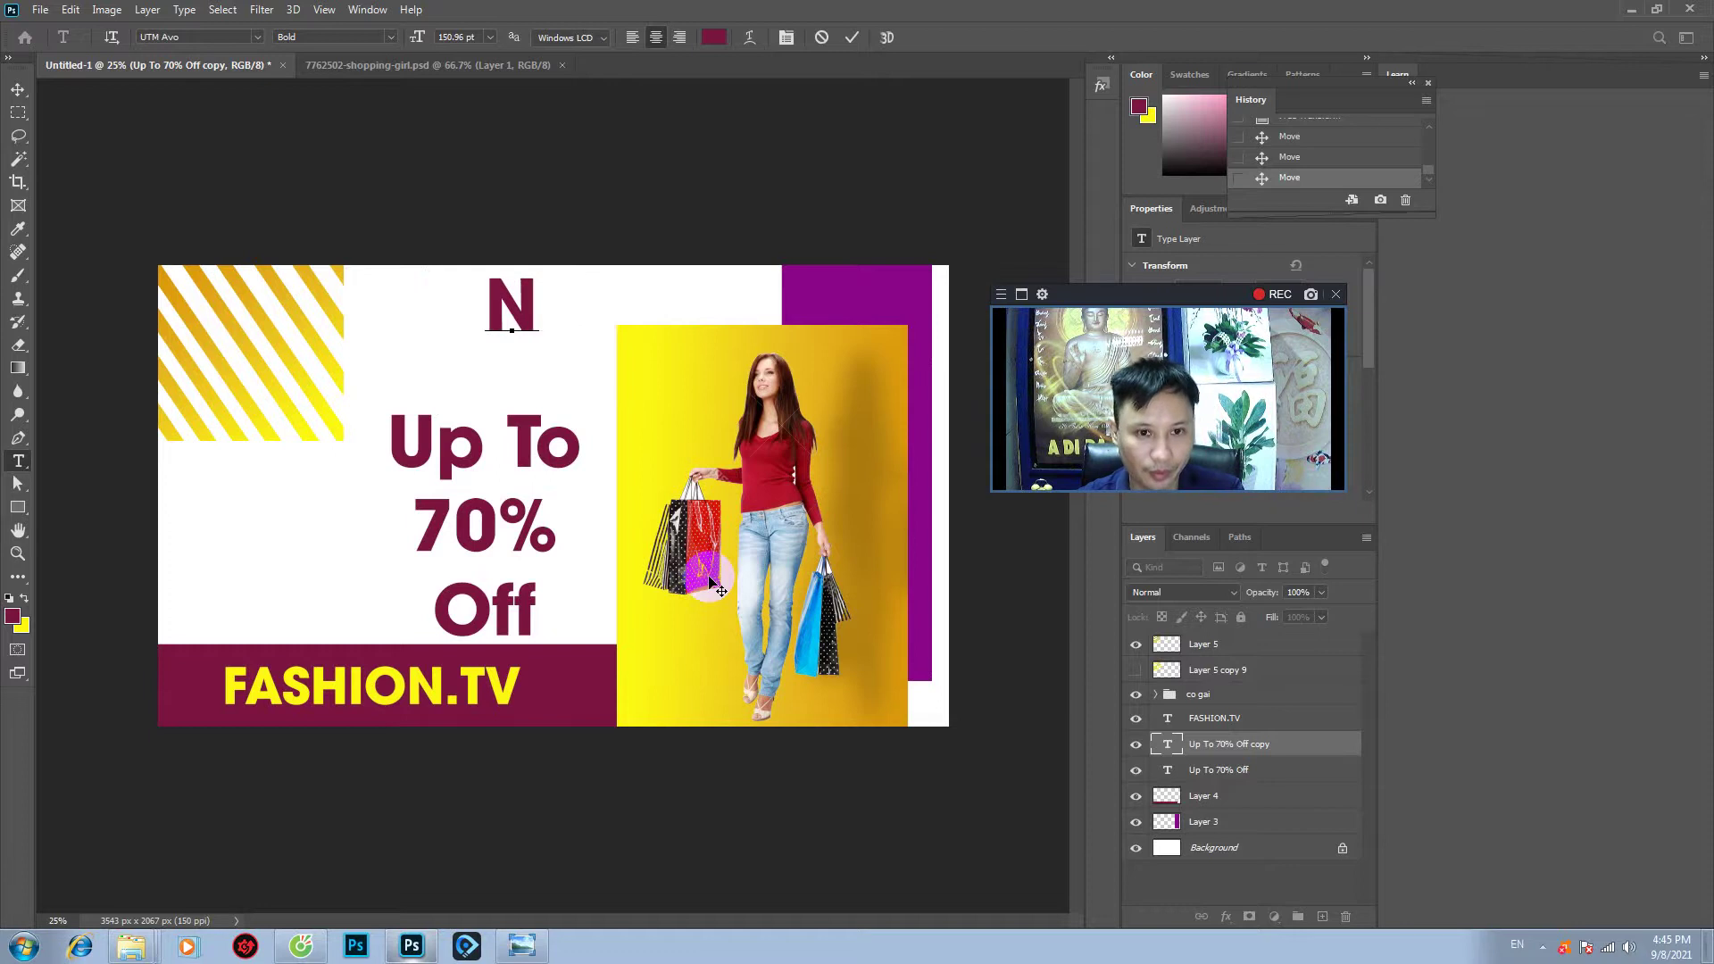
type("EW")
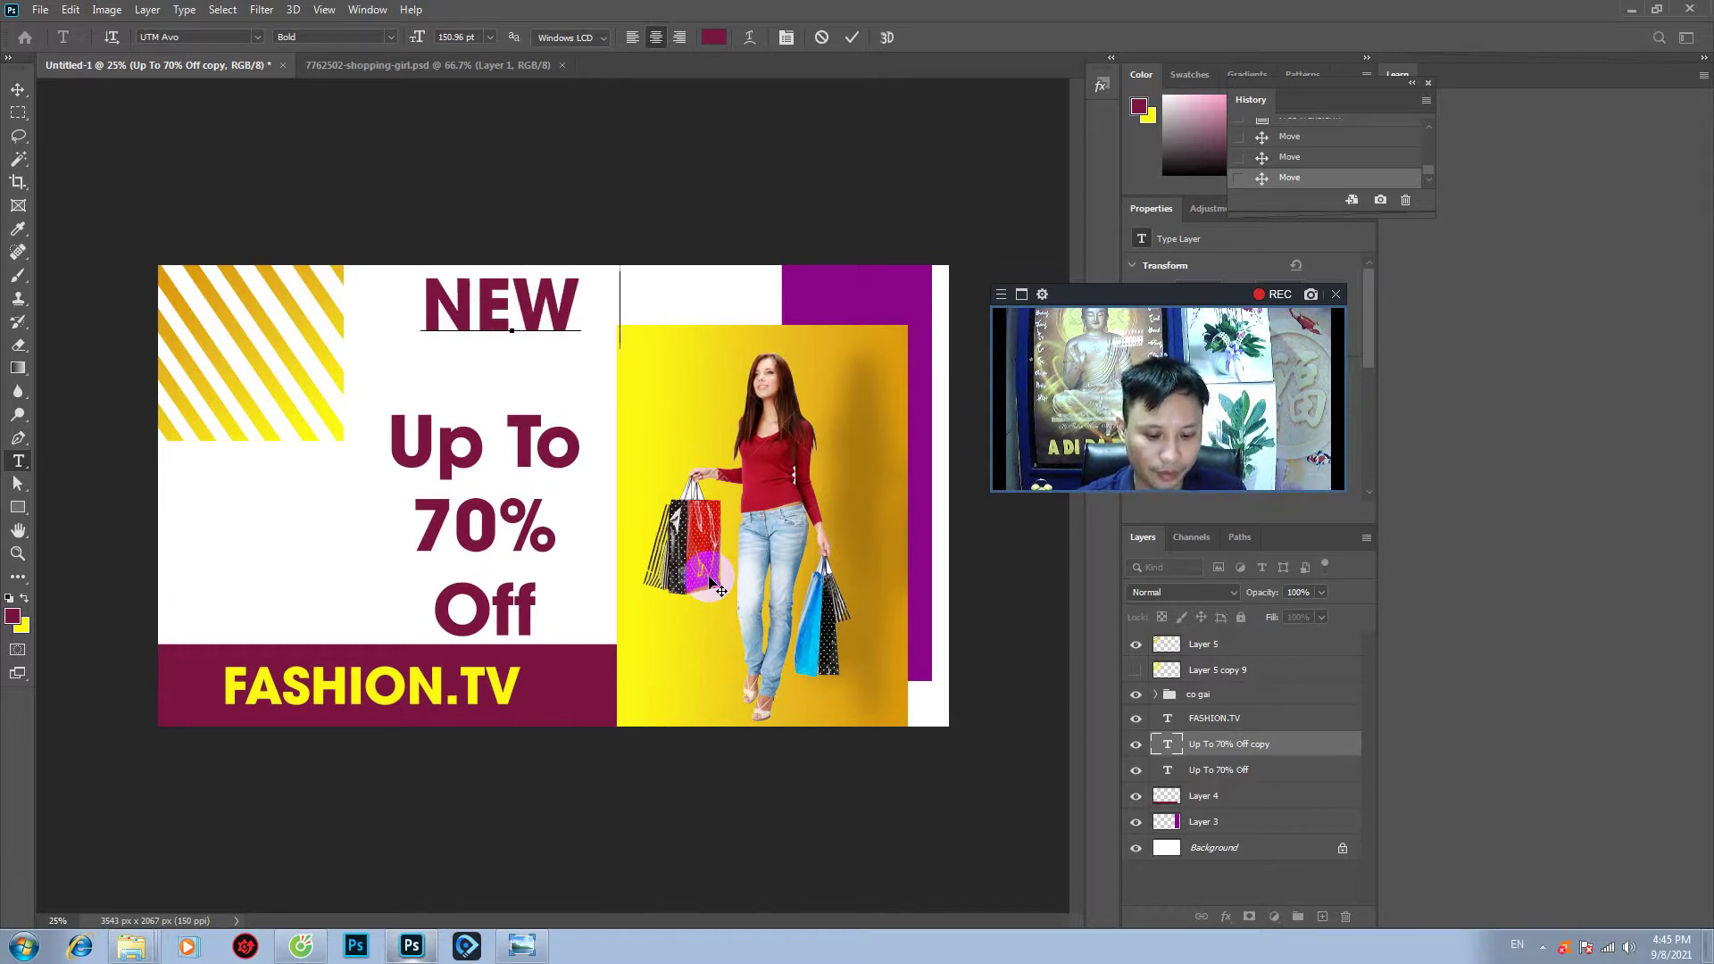
type(" TV")
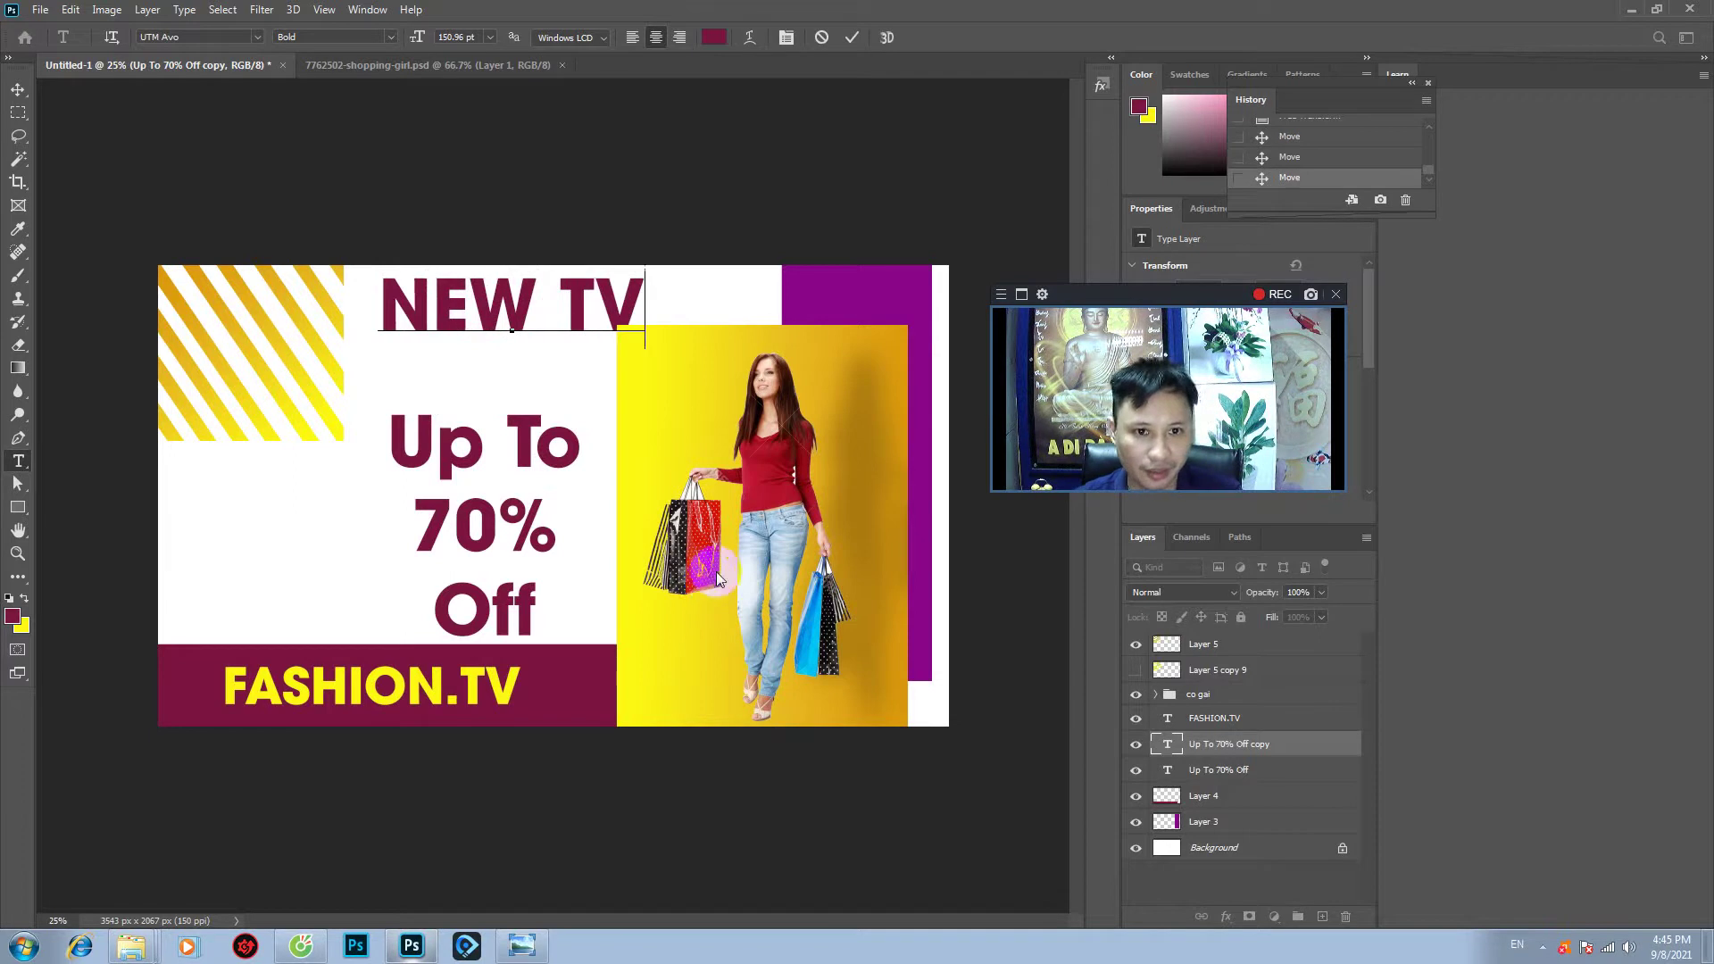
left_click(538, 295)
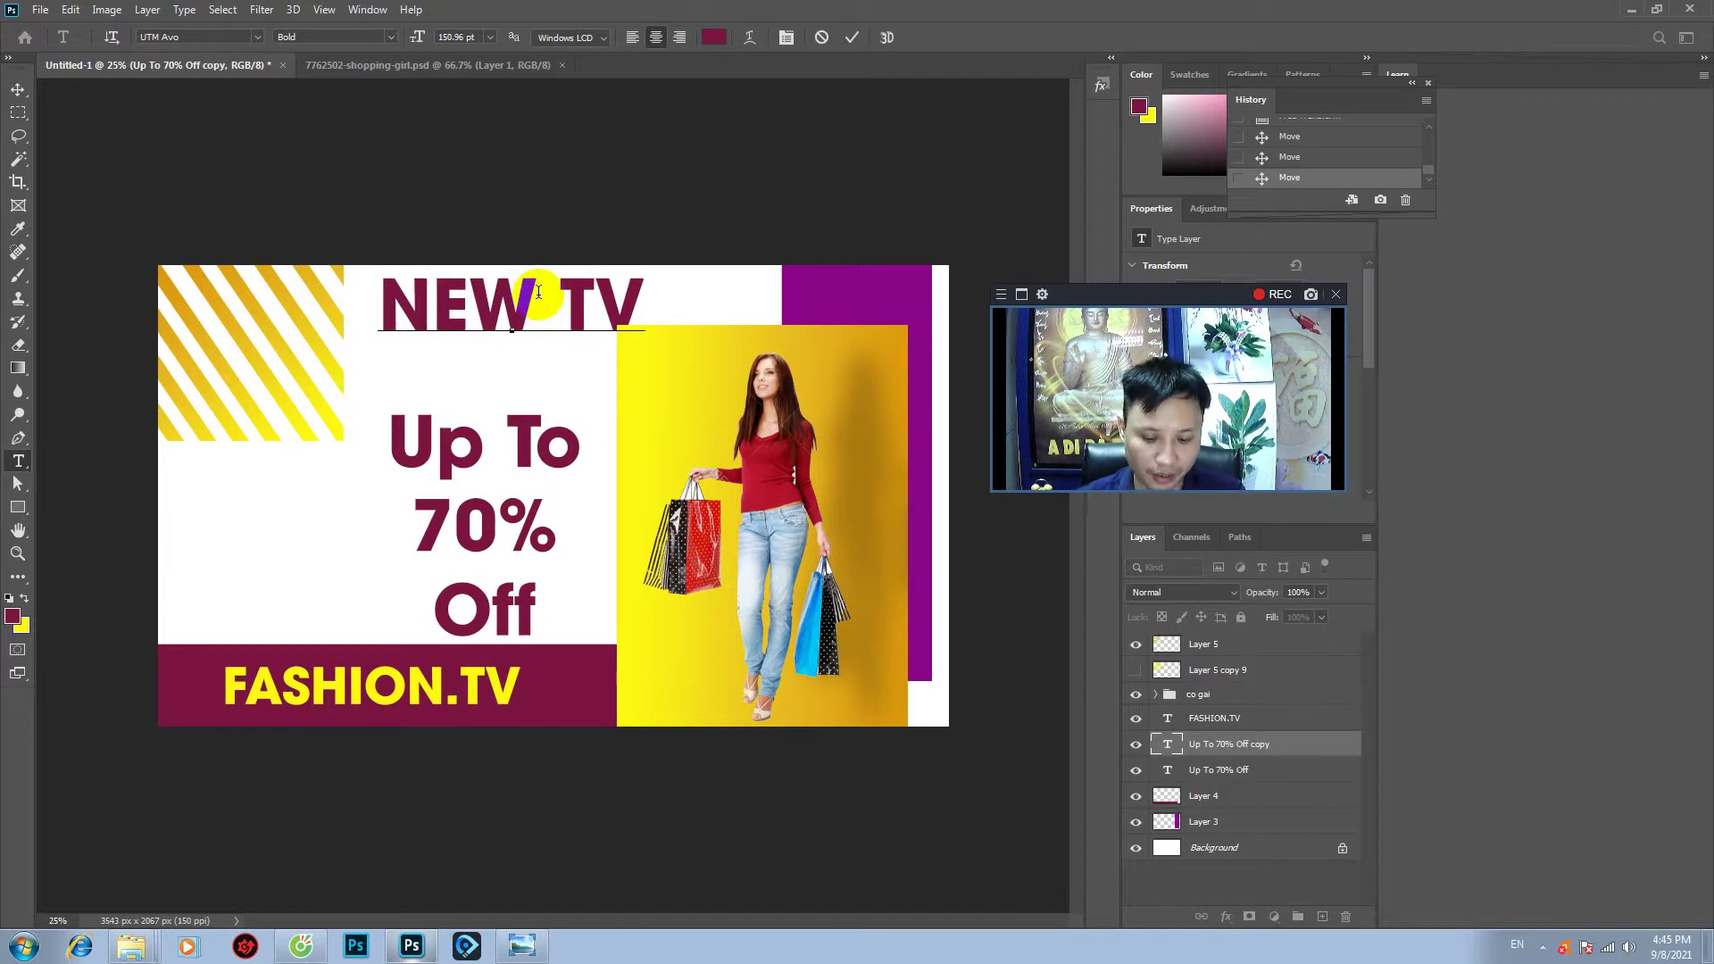
type(".")
left_click(16, 95)
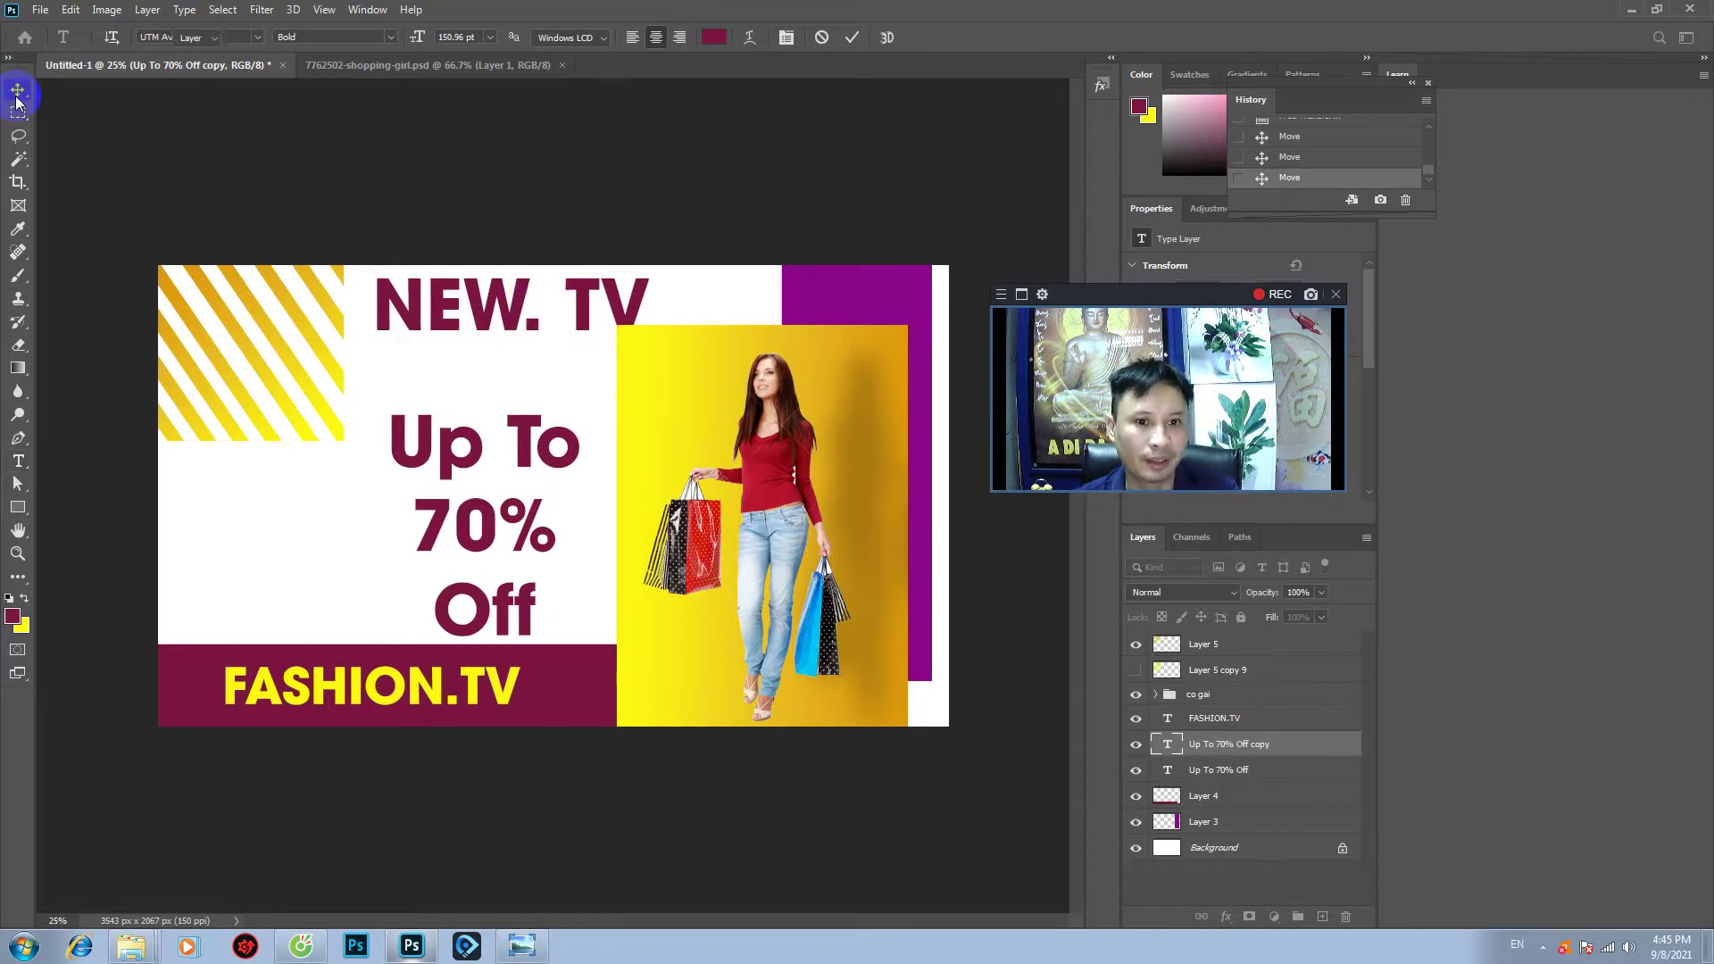
left_click(639, 318)
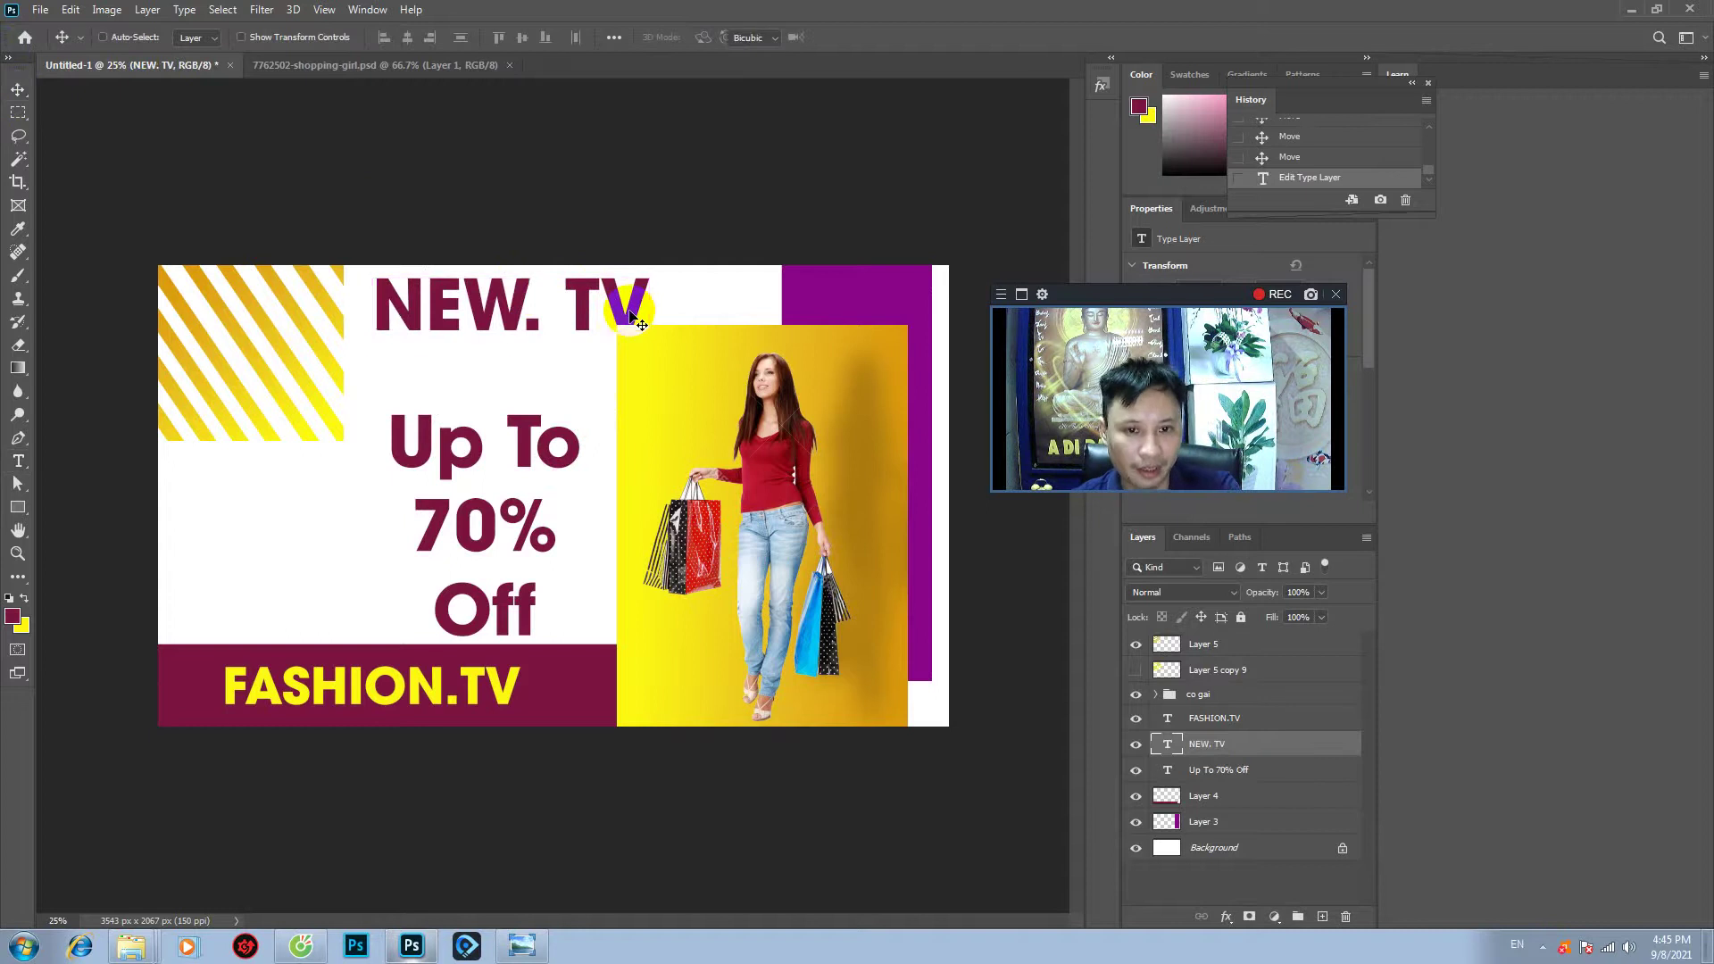
- Free-transform the NEW. TV headline shorter and wider across the banner top
key("ctrl+t")
mouse_move(652, 266)
left_mouse_down()
mouse_move(618, 262)
mouse_move(641, 312)
left_mouse_up()
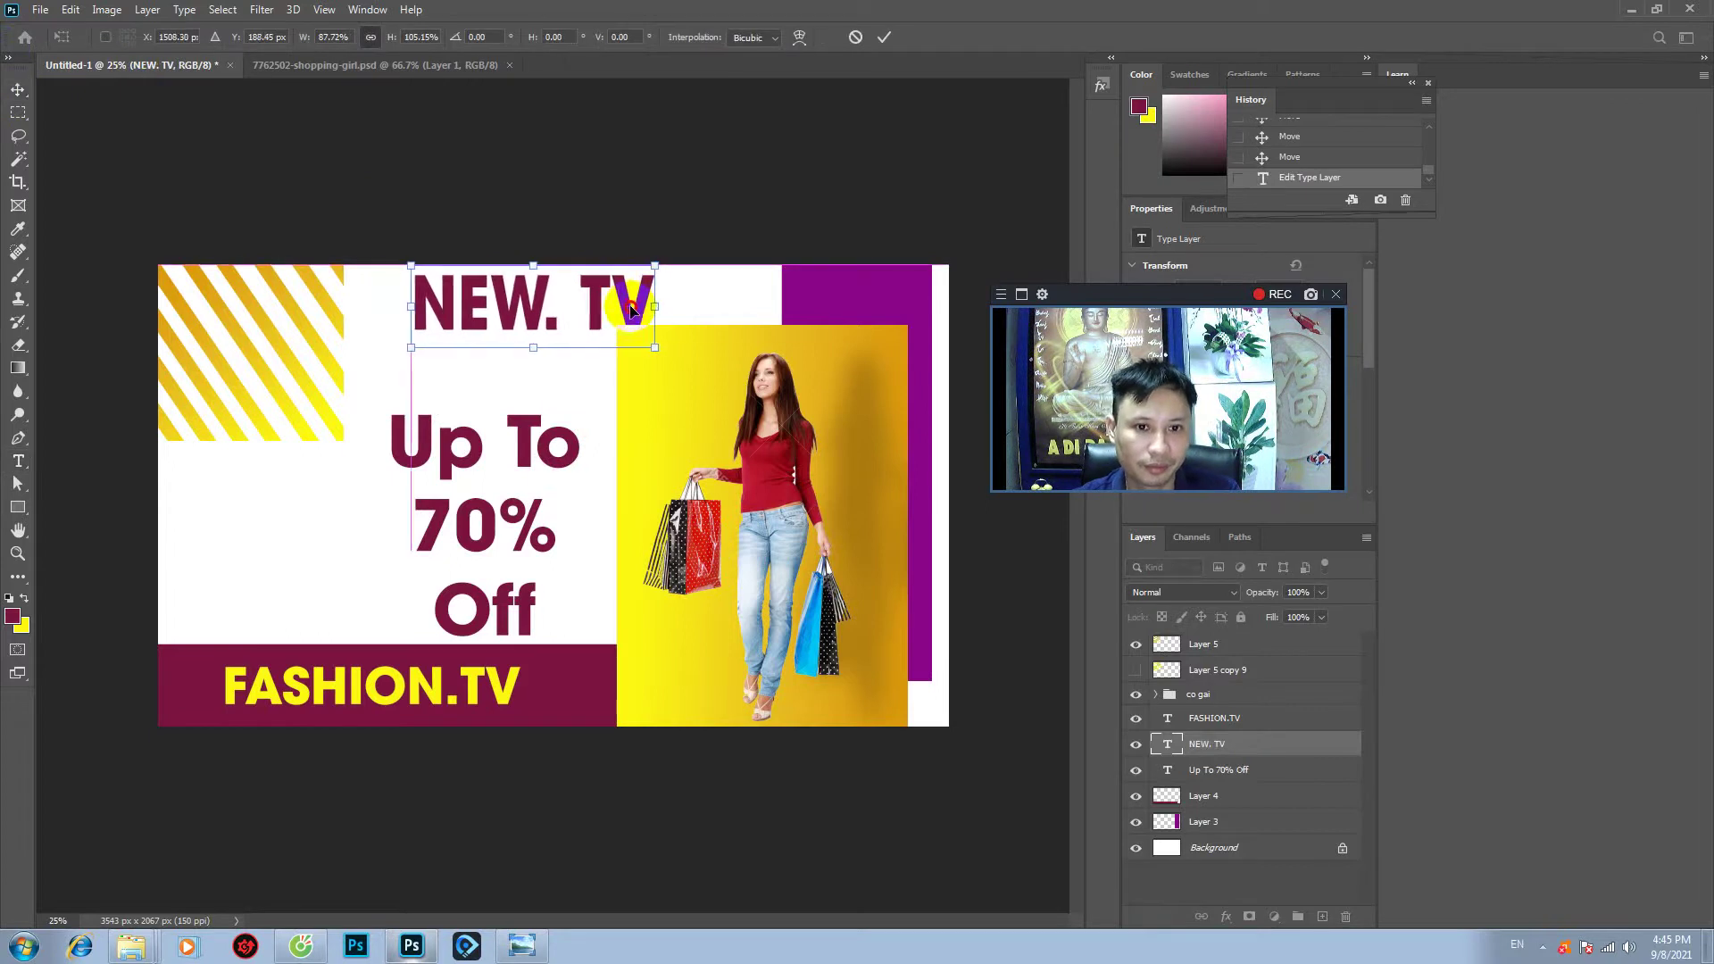
left_click_drag(533, 273, 533, 286)
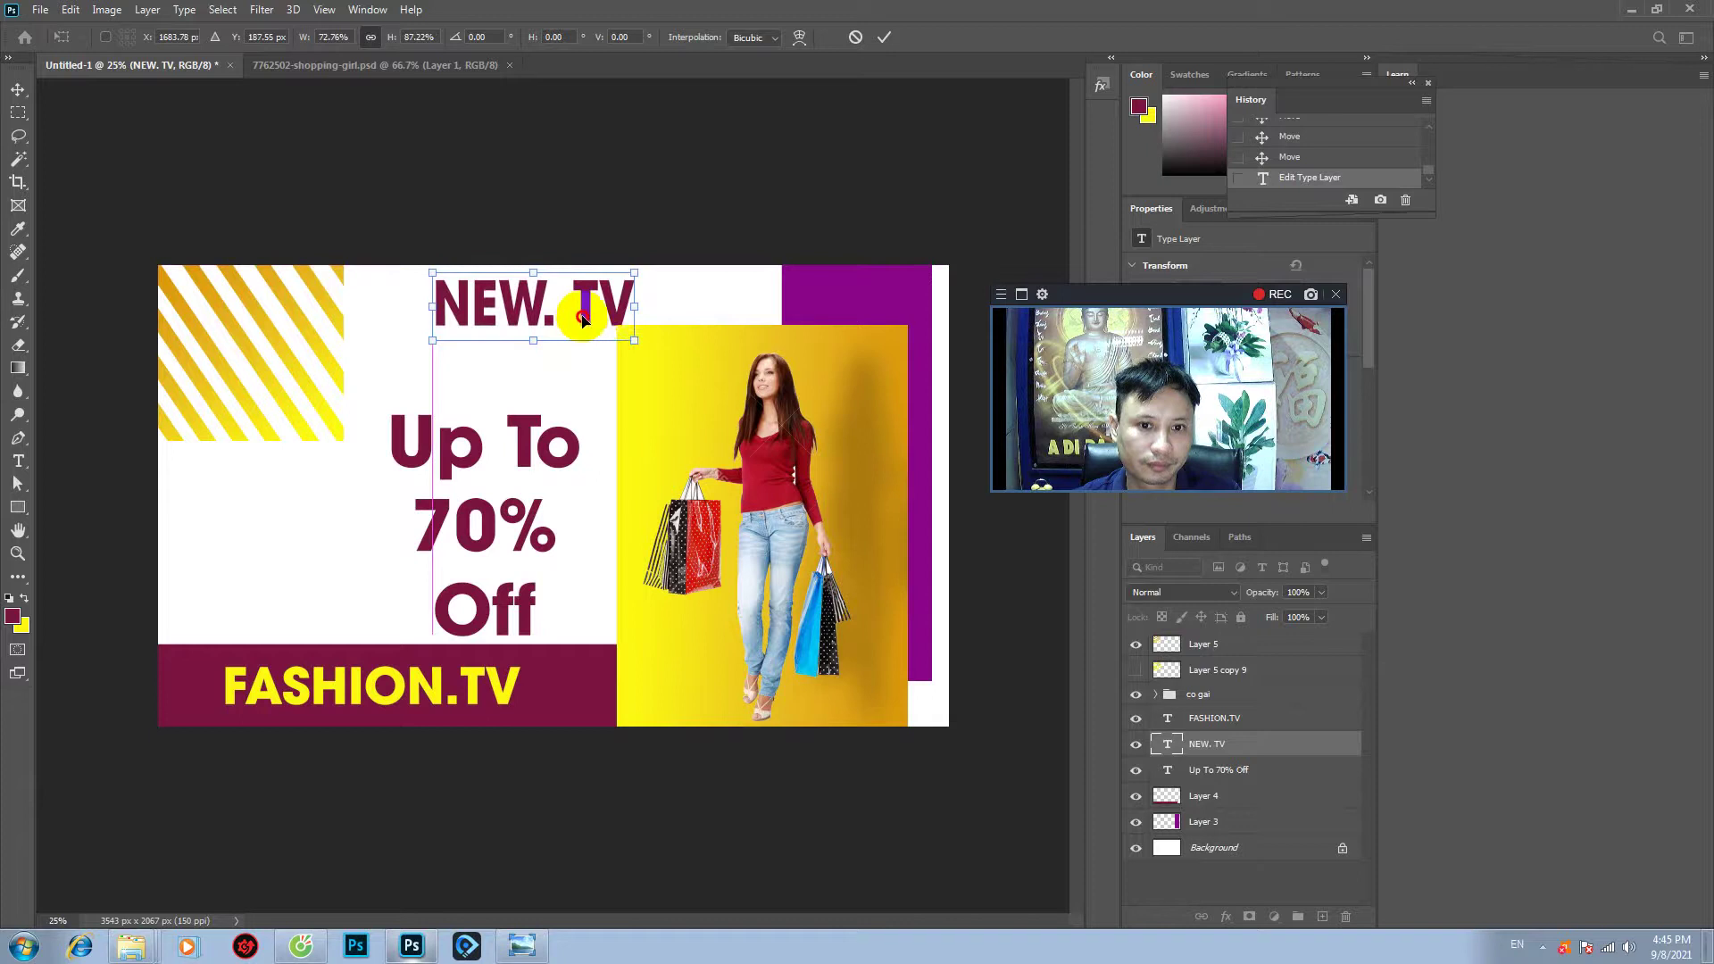
mouse_move(636, 310)
left_mouse_down()
mouse_move(691, 320)
mouse_move(646, 311)
left_mouse_up()
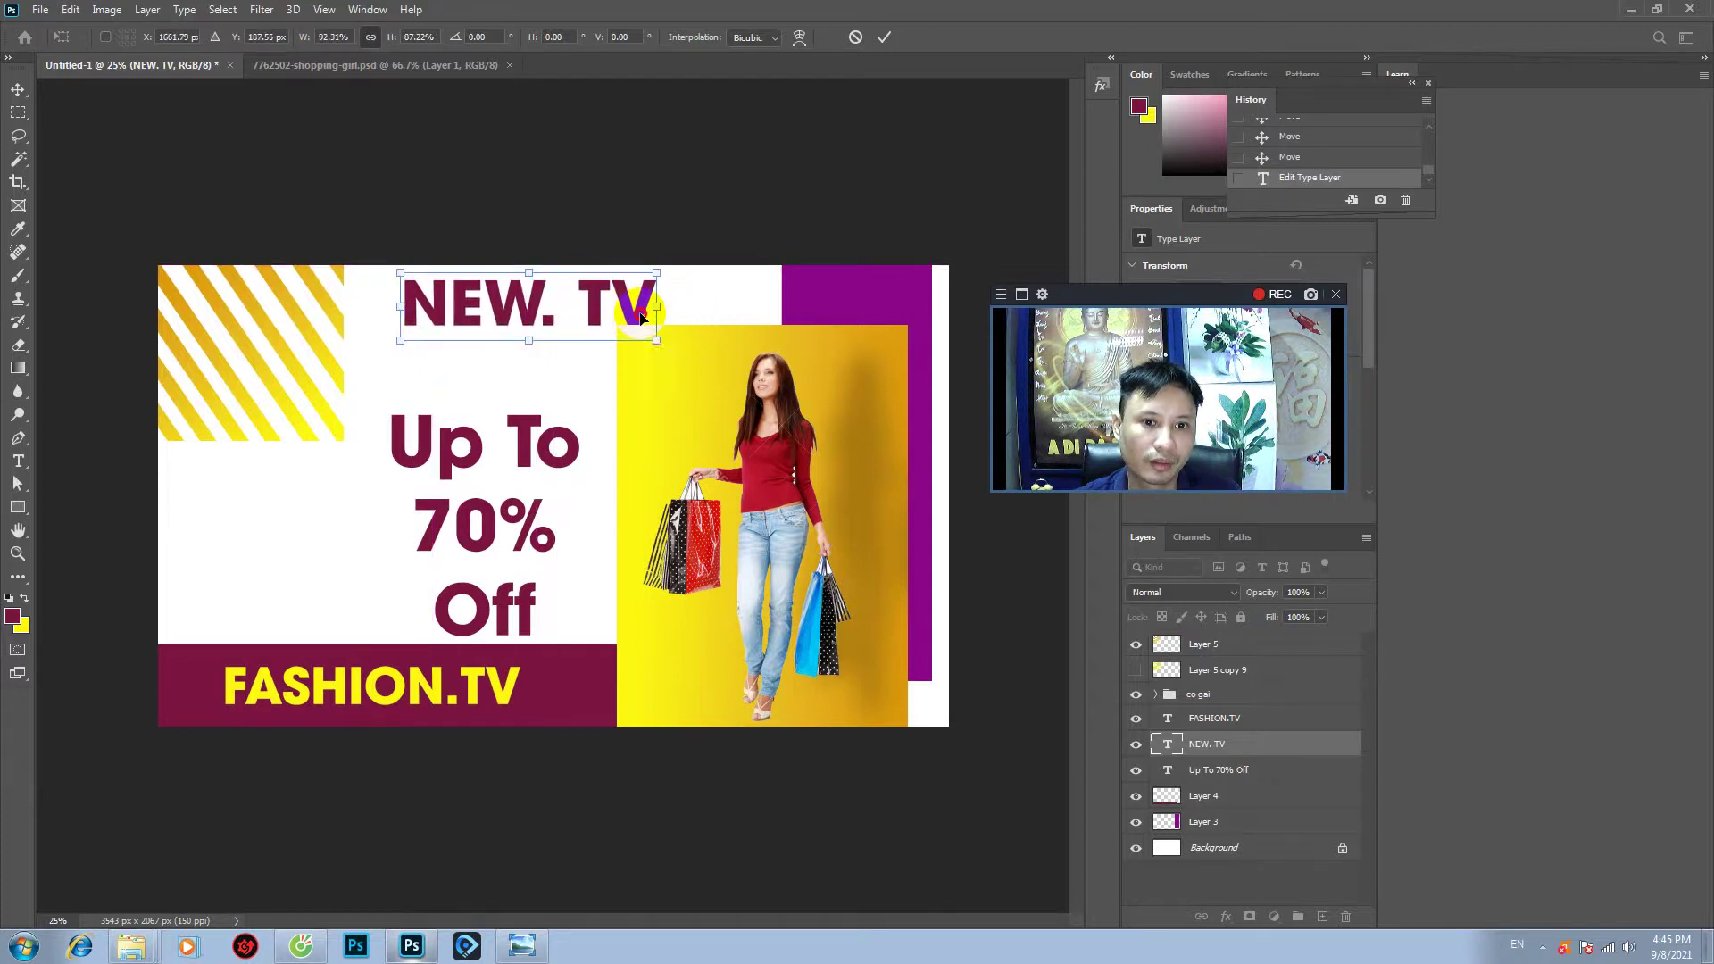
key("Return")
left_click(719, 341)
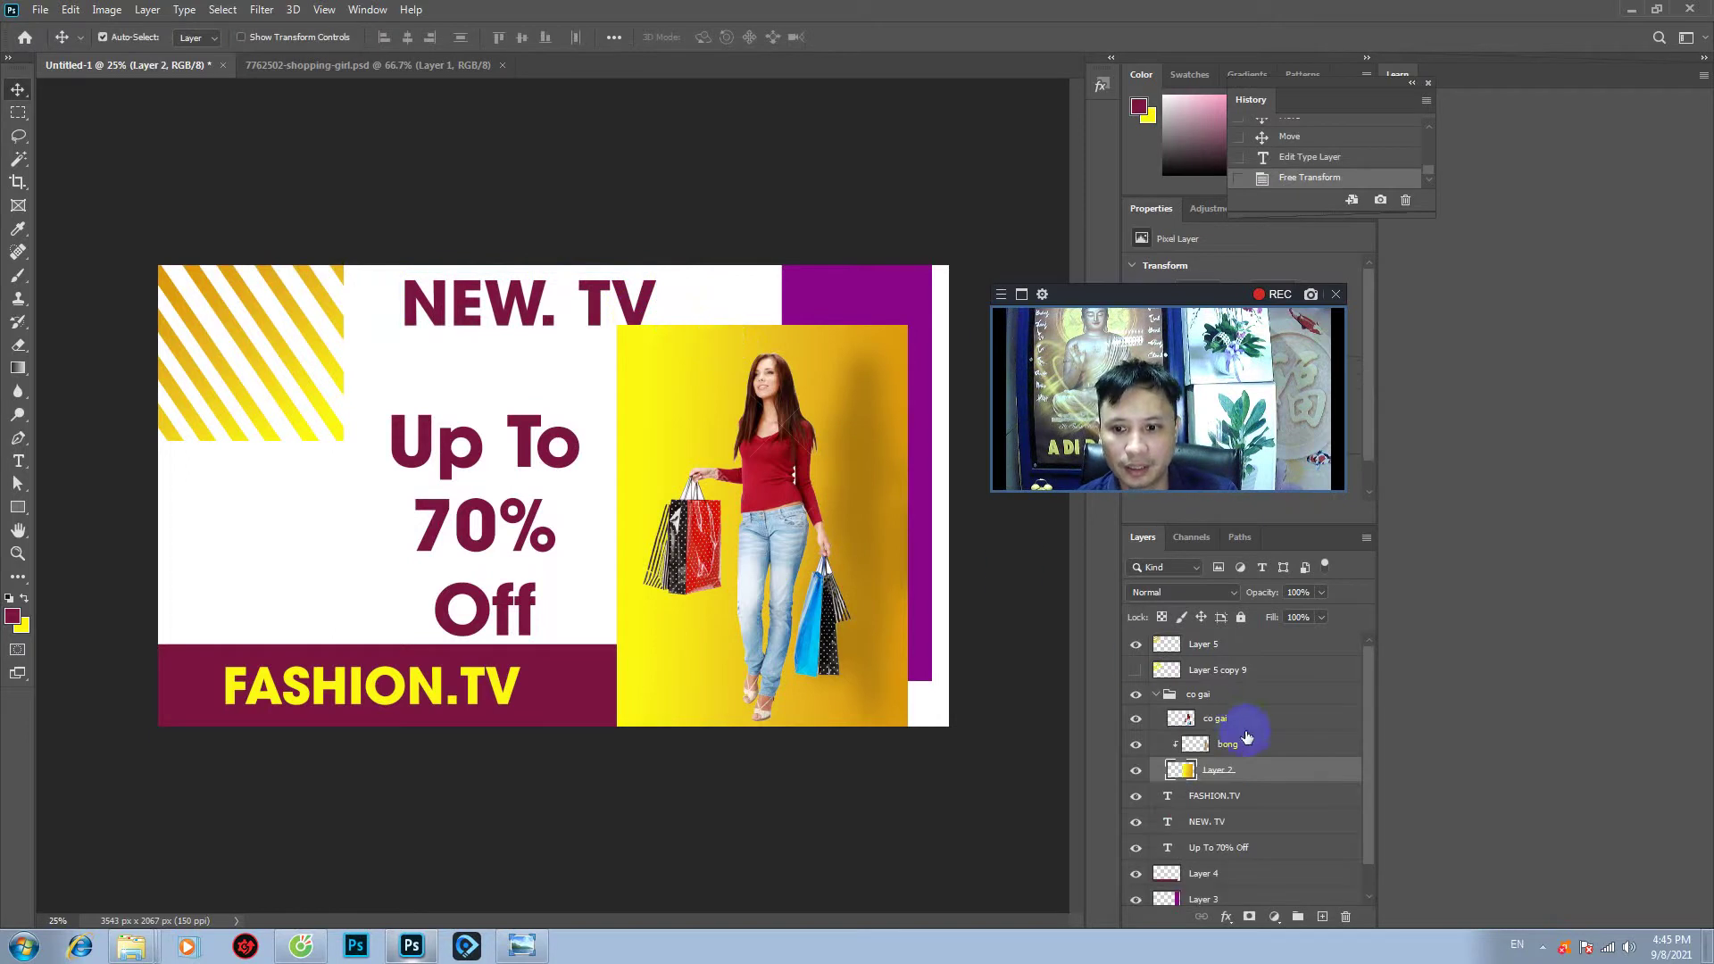
- Scale the co gai group with the girl and yellow panel to about 96%
left_click(1157, 695)
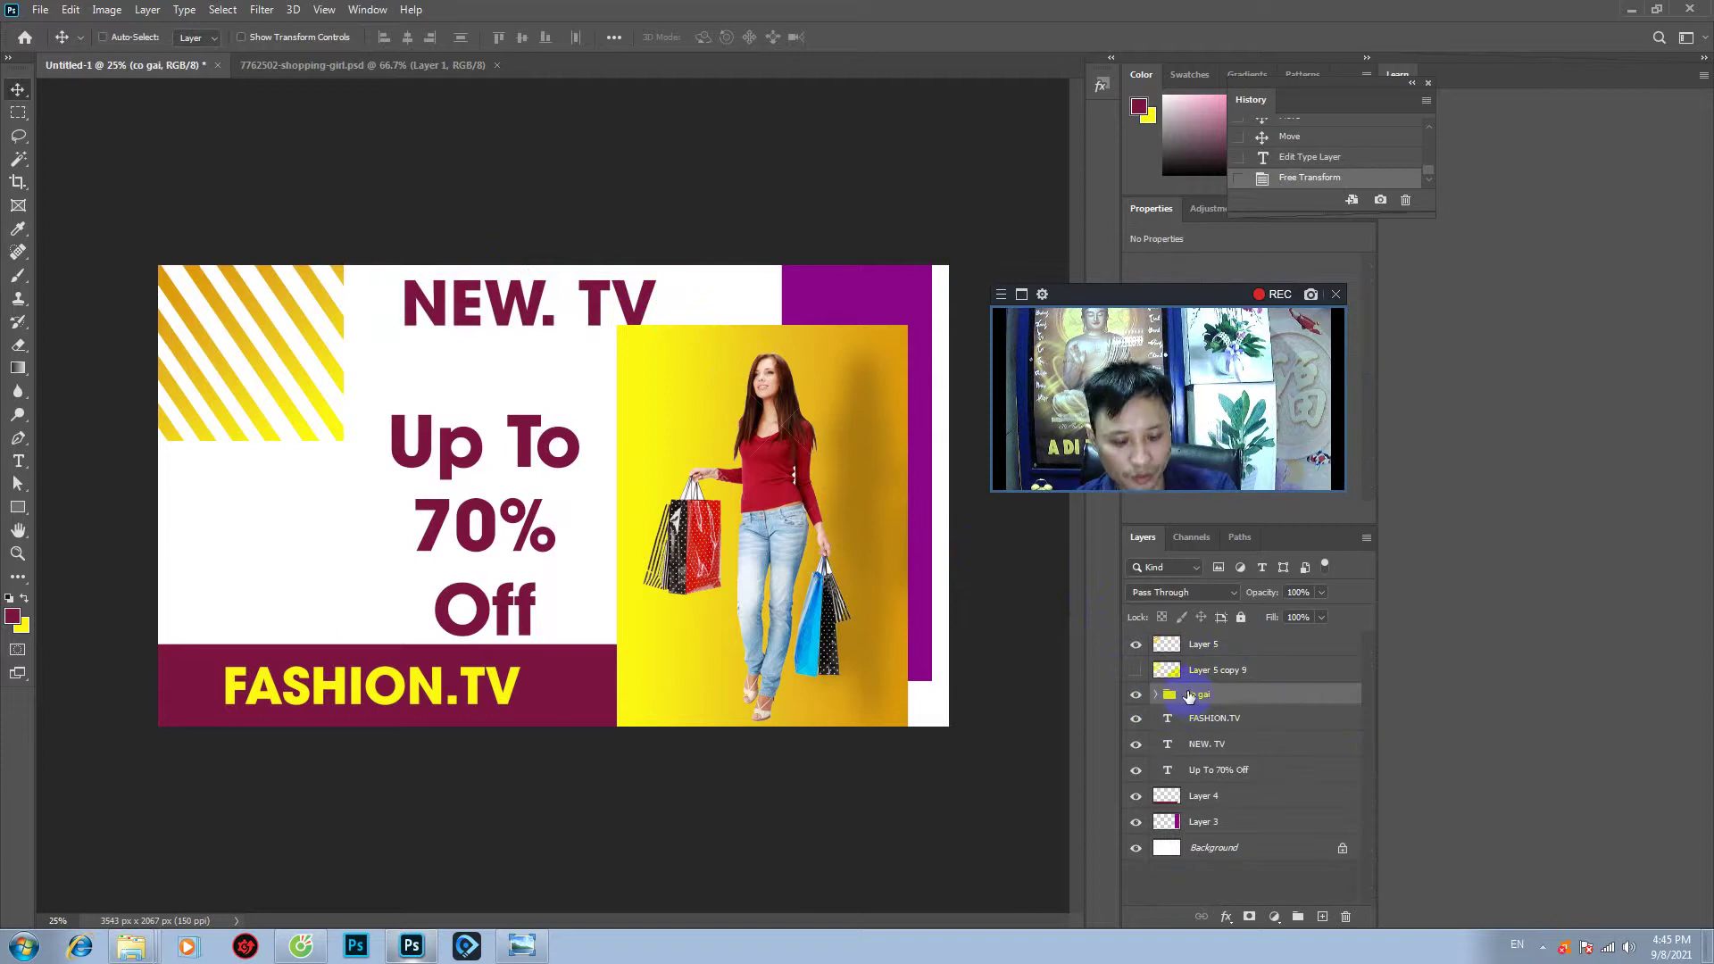
key("ctrl+t")
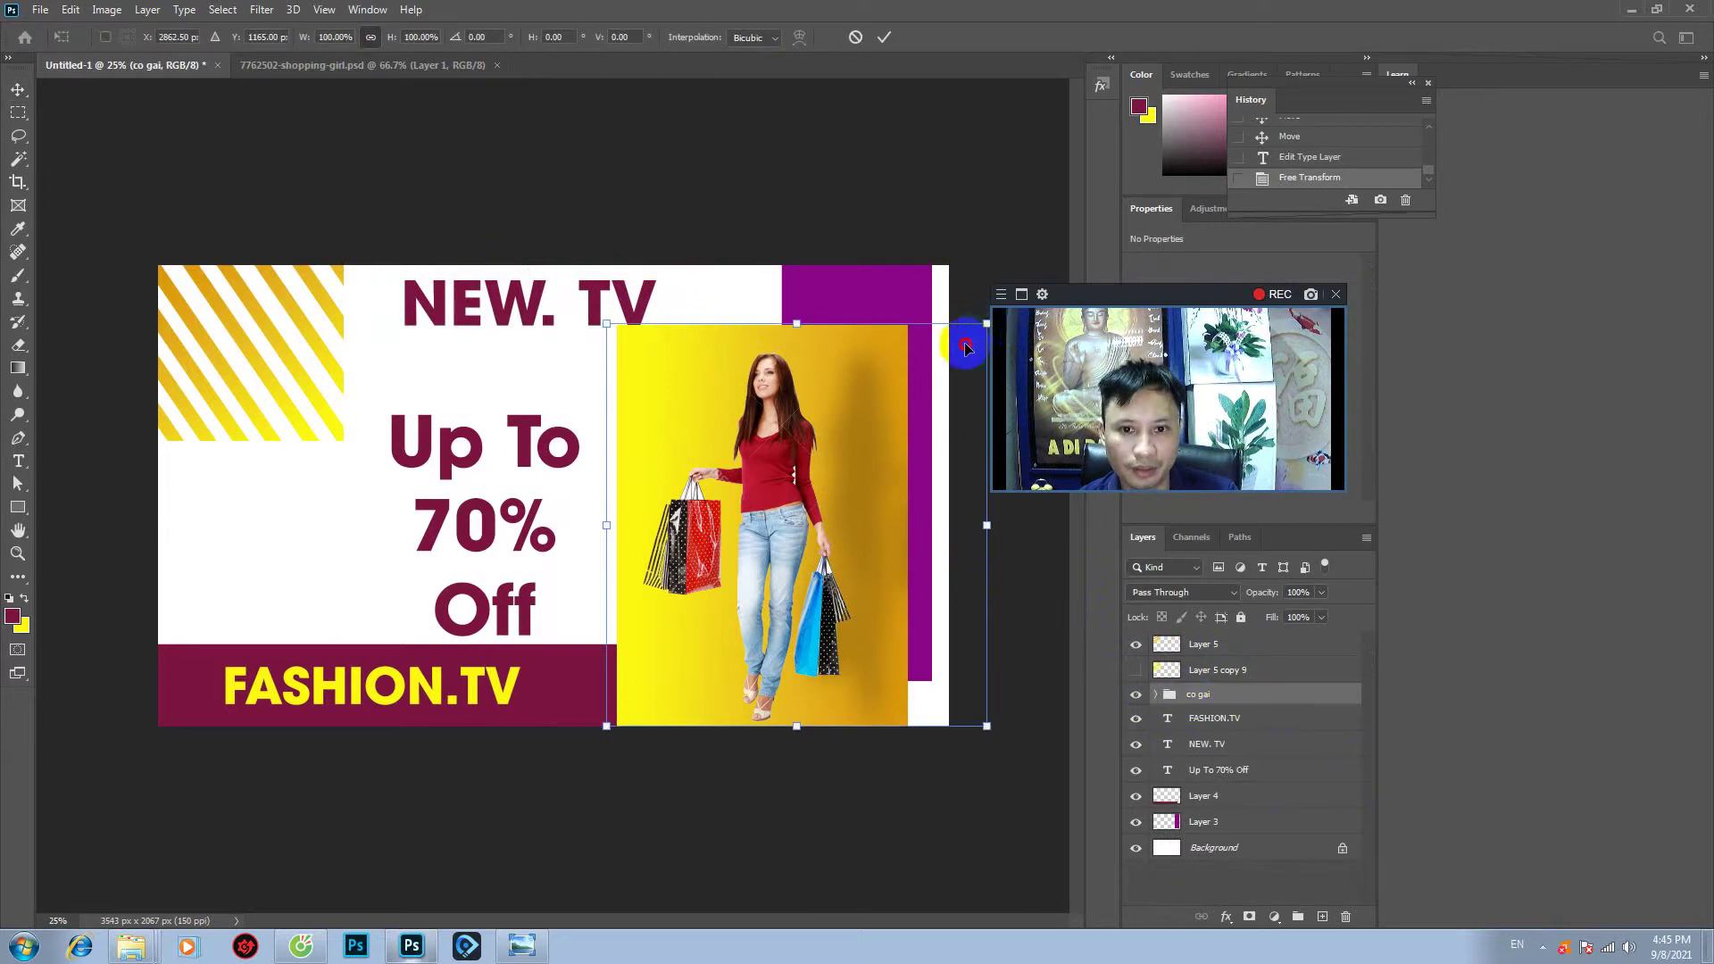
left_click_drag(986, 326, 969, 343)
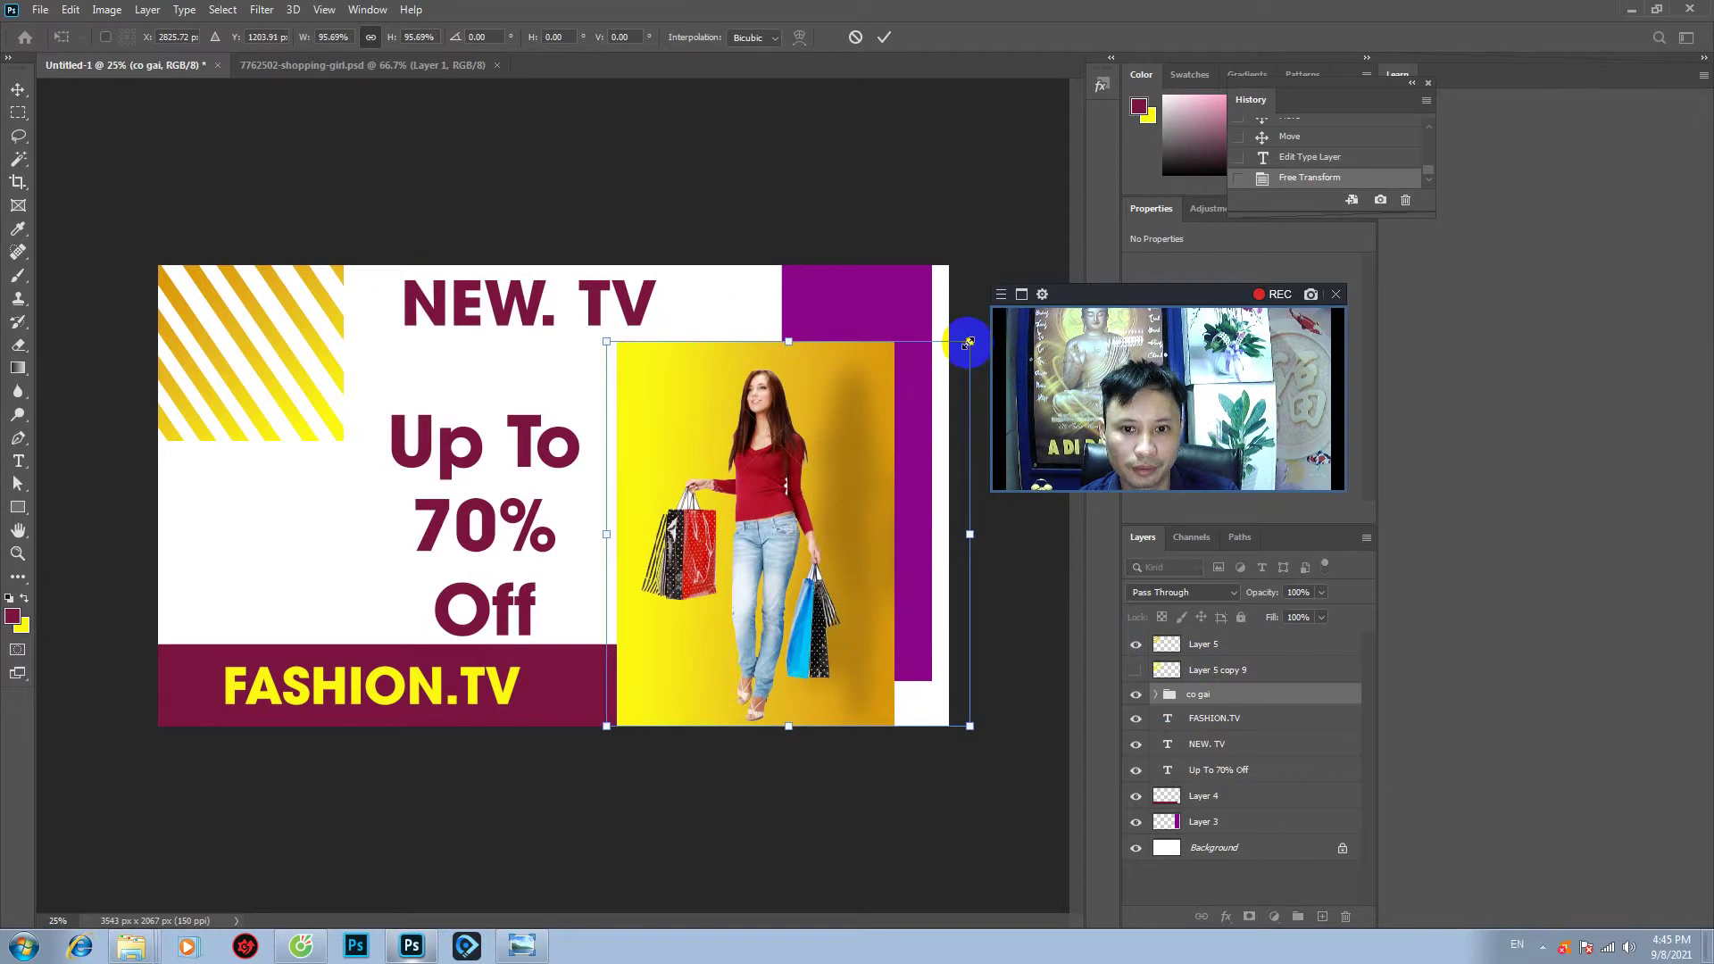
key("Return")
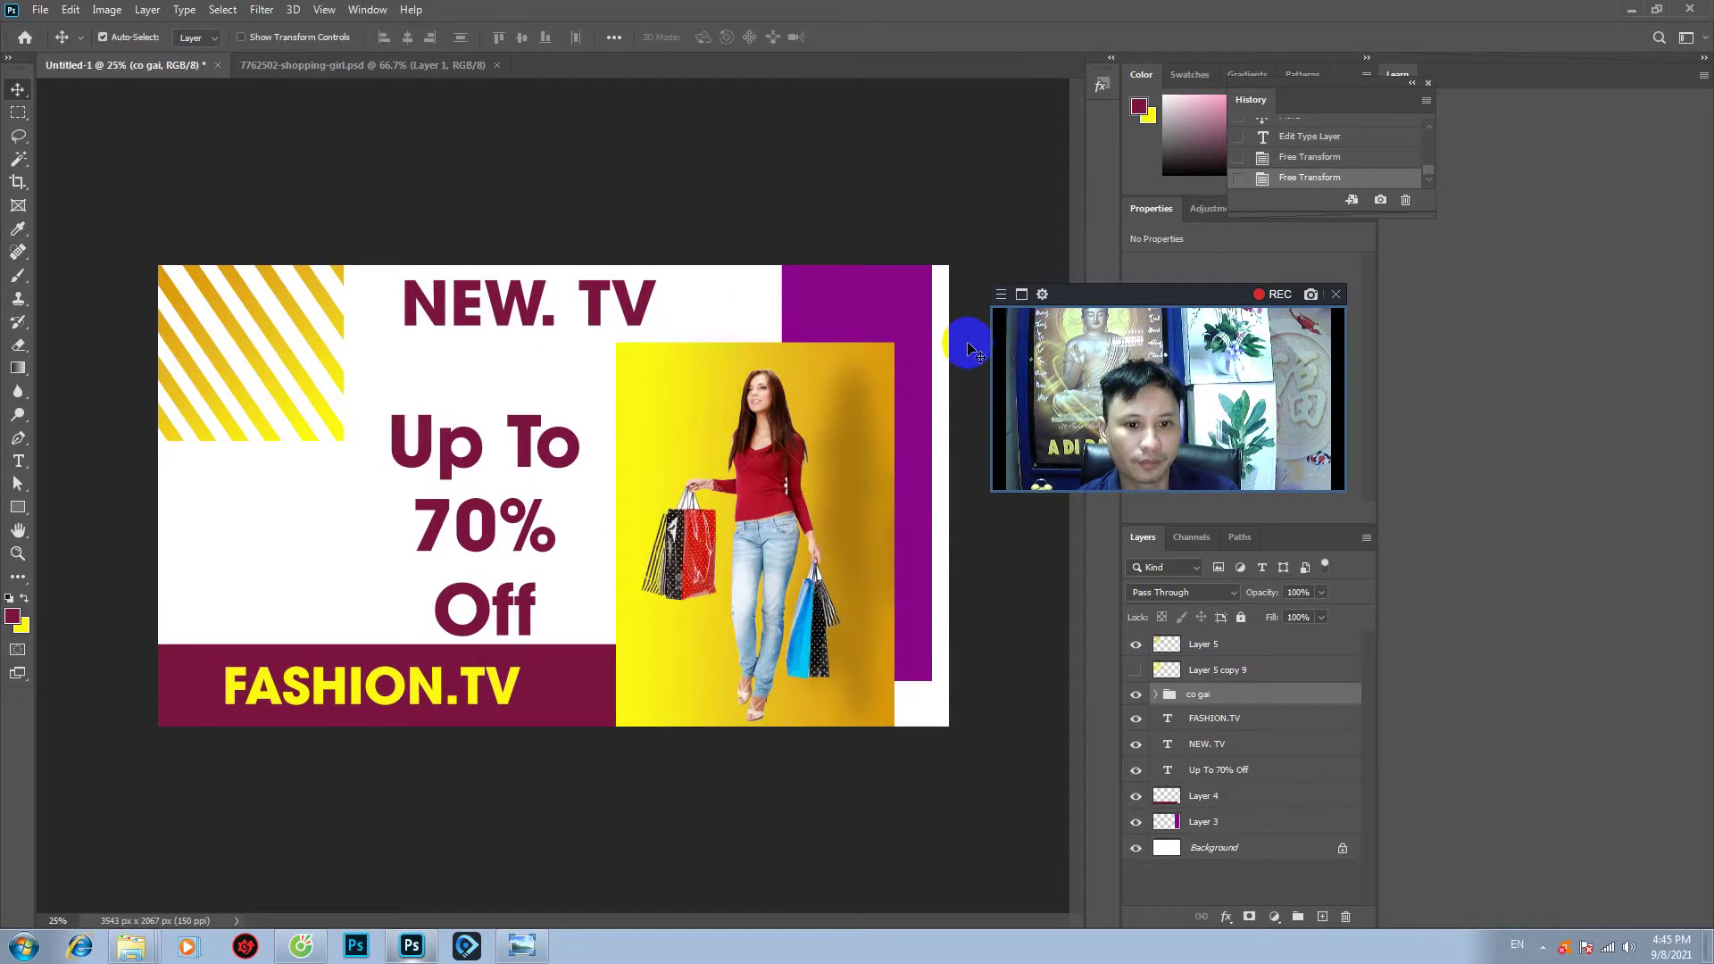
left_click(586, 705)
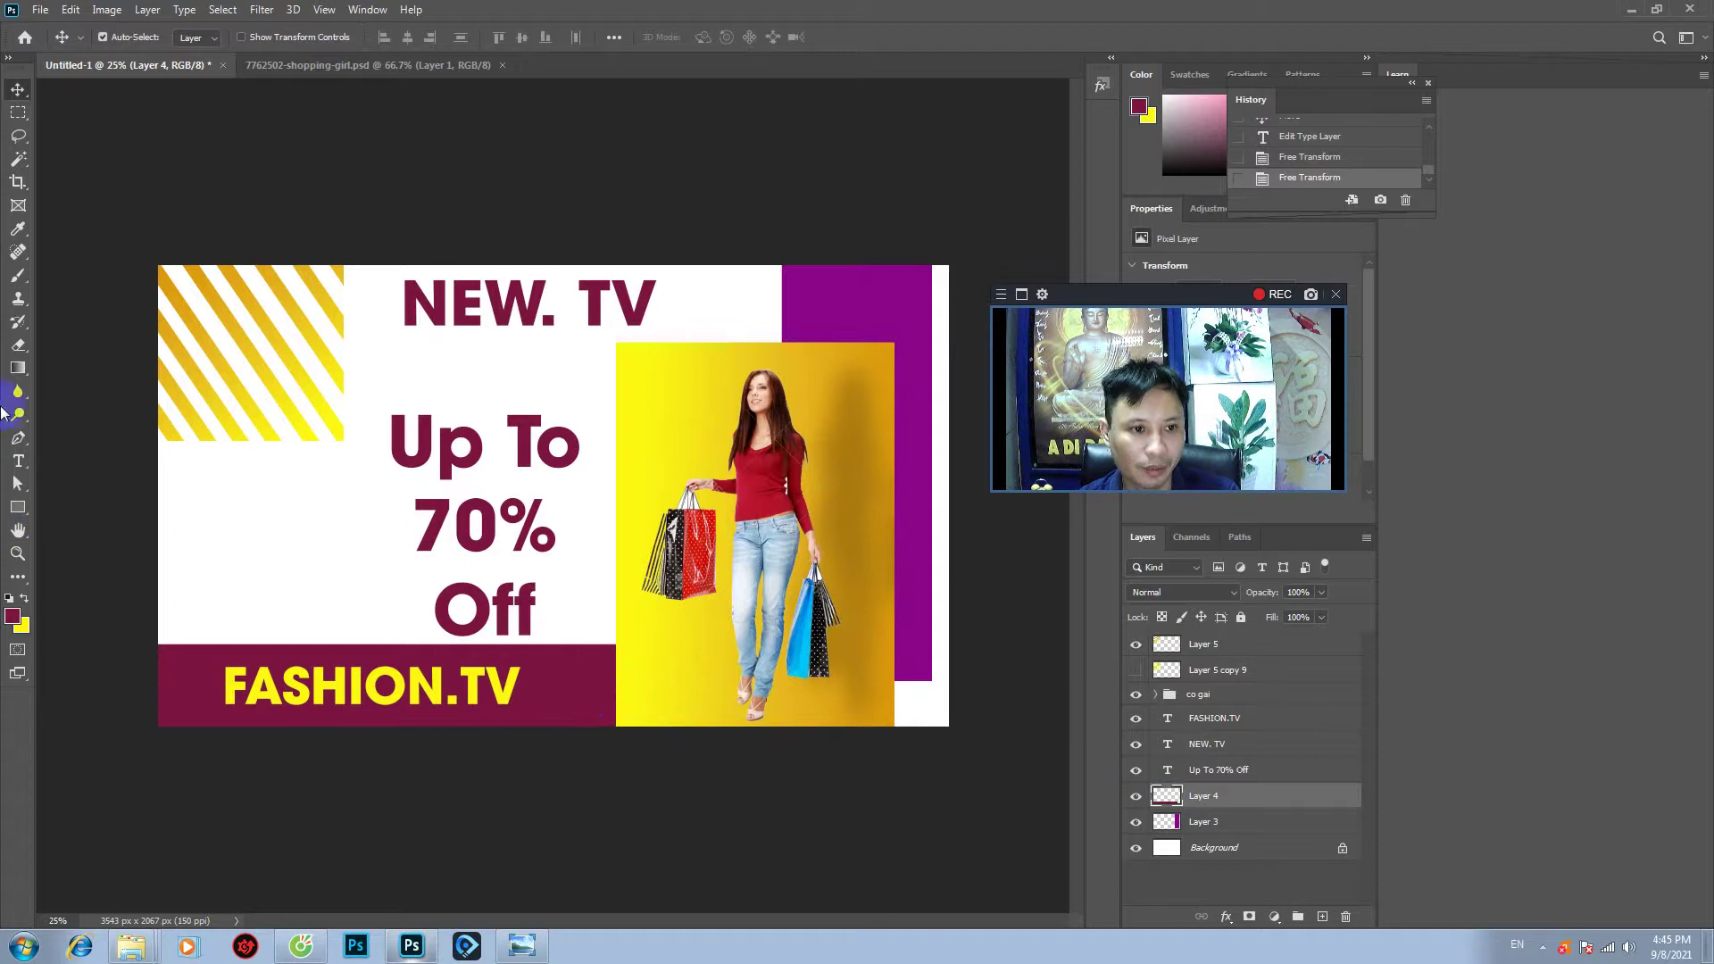
- Move the Up To 70% Off text slightly higher, closer to NEW. TV
left_click(451, 473)
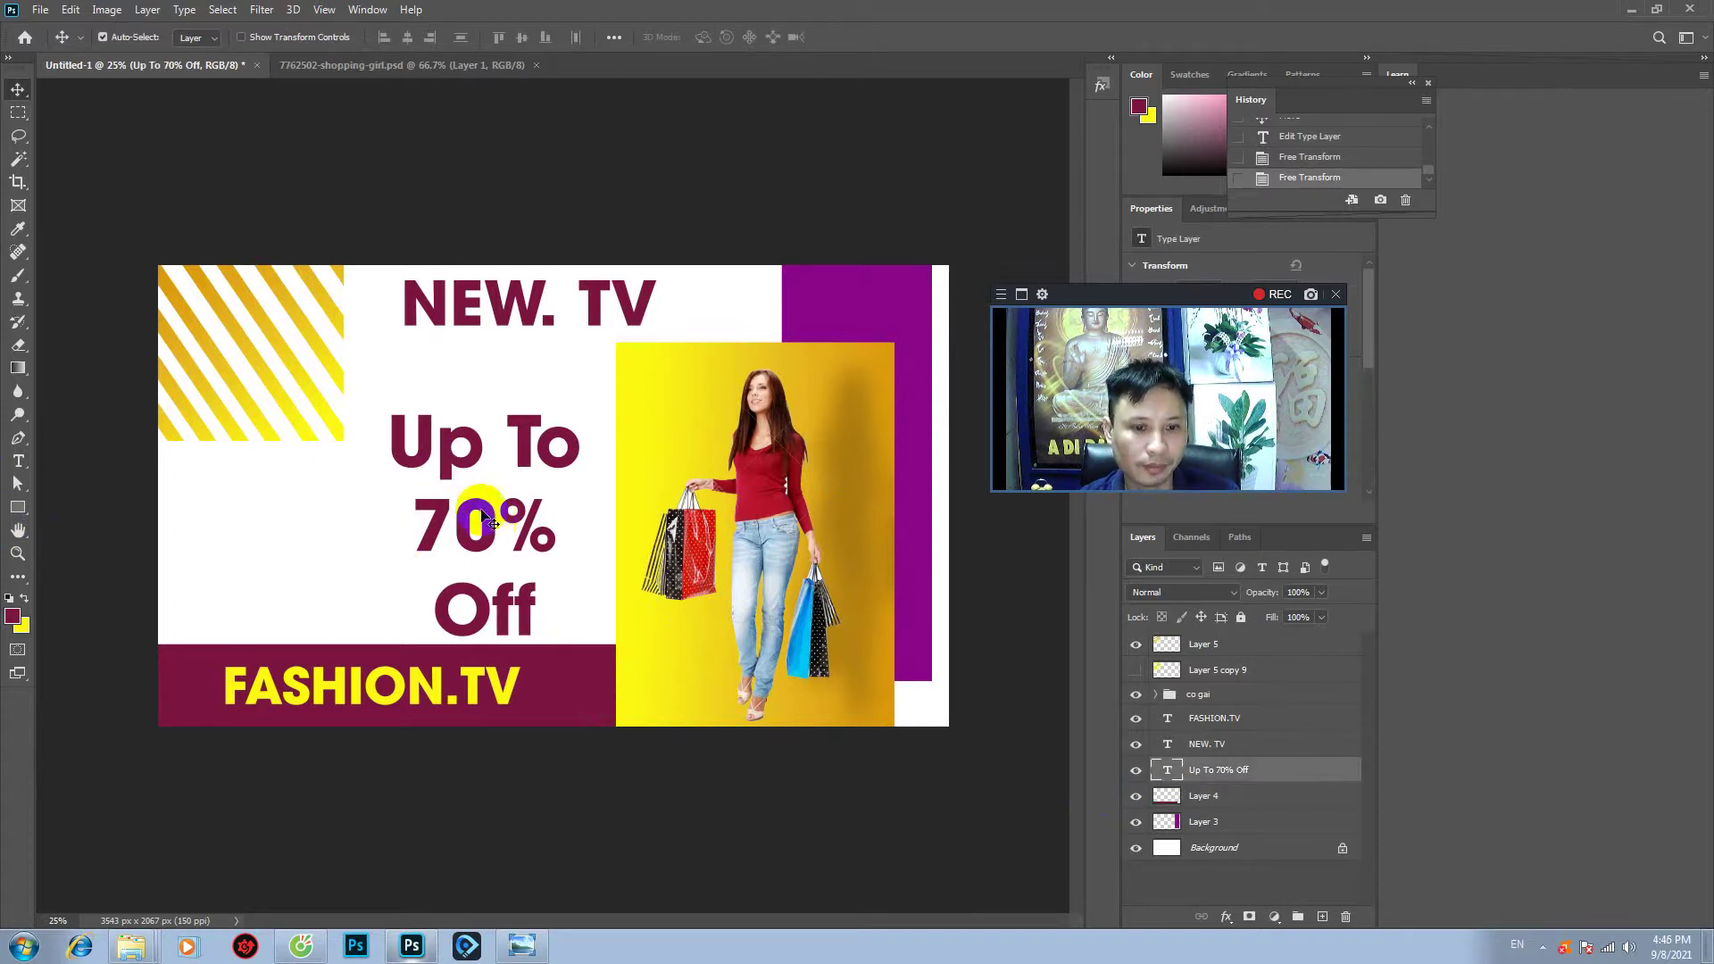
left_click(17, 469)
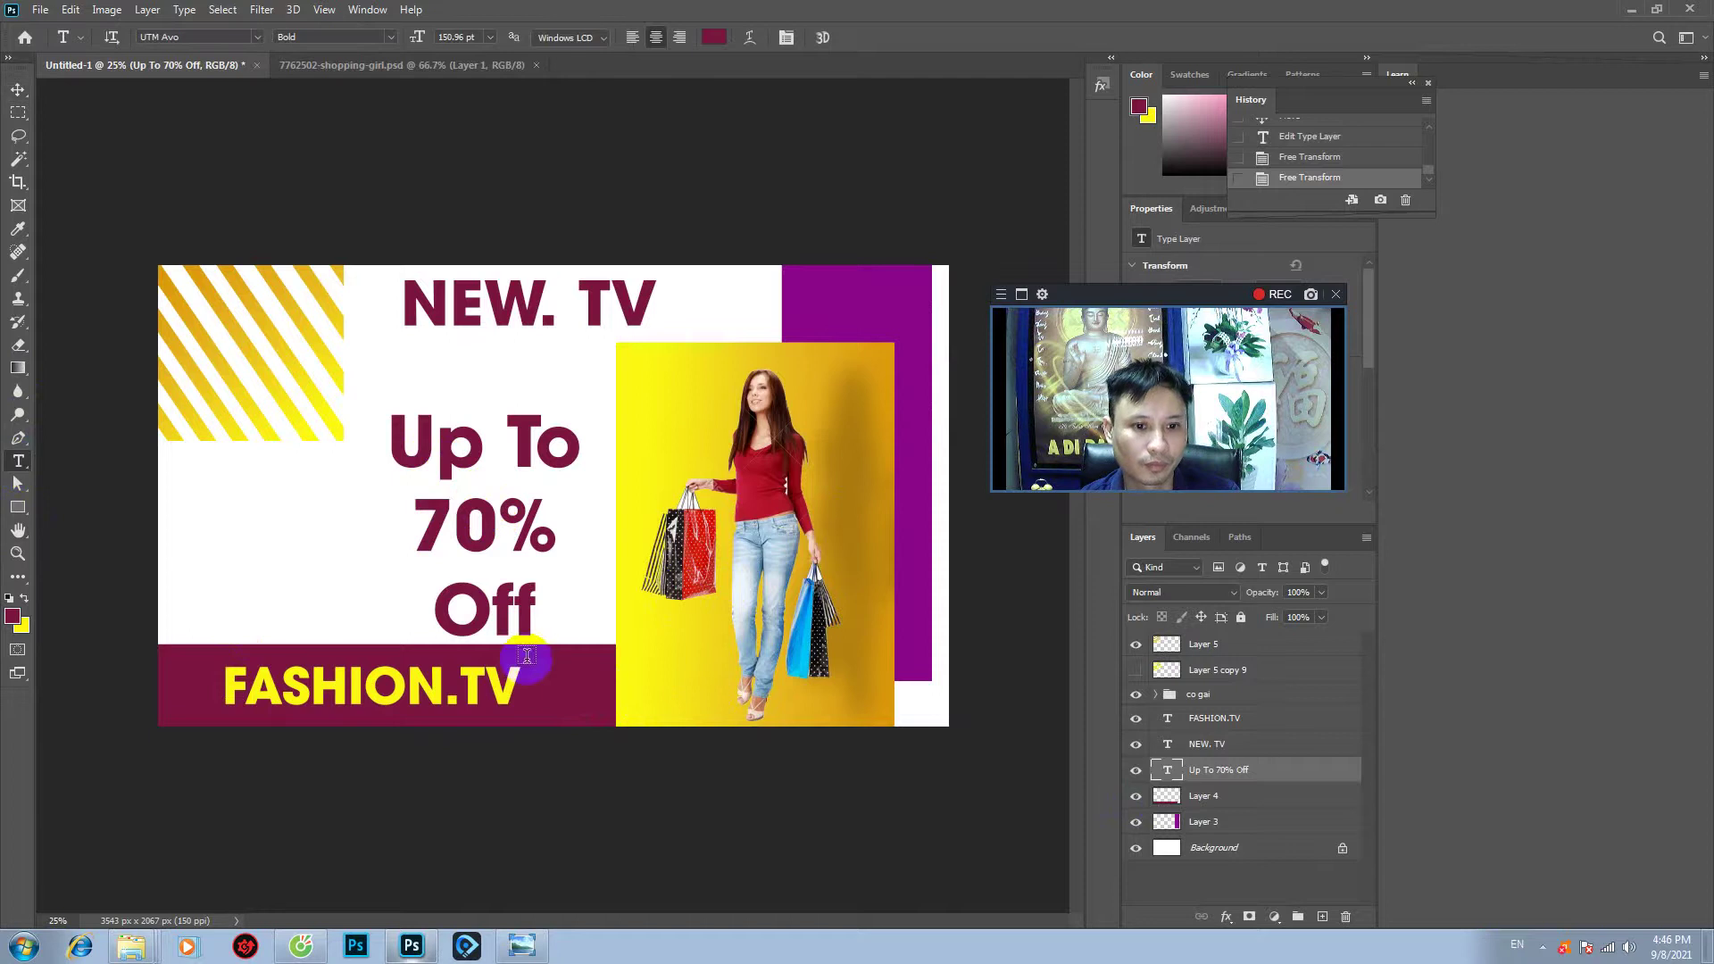
left_click(451, 612)
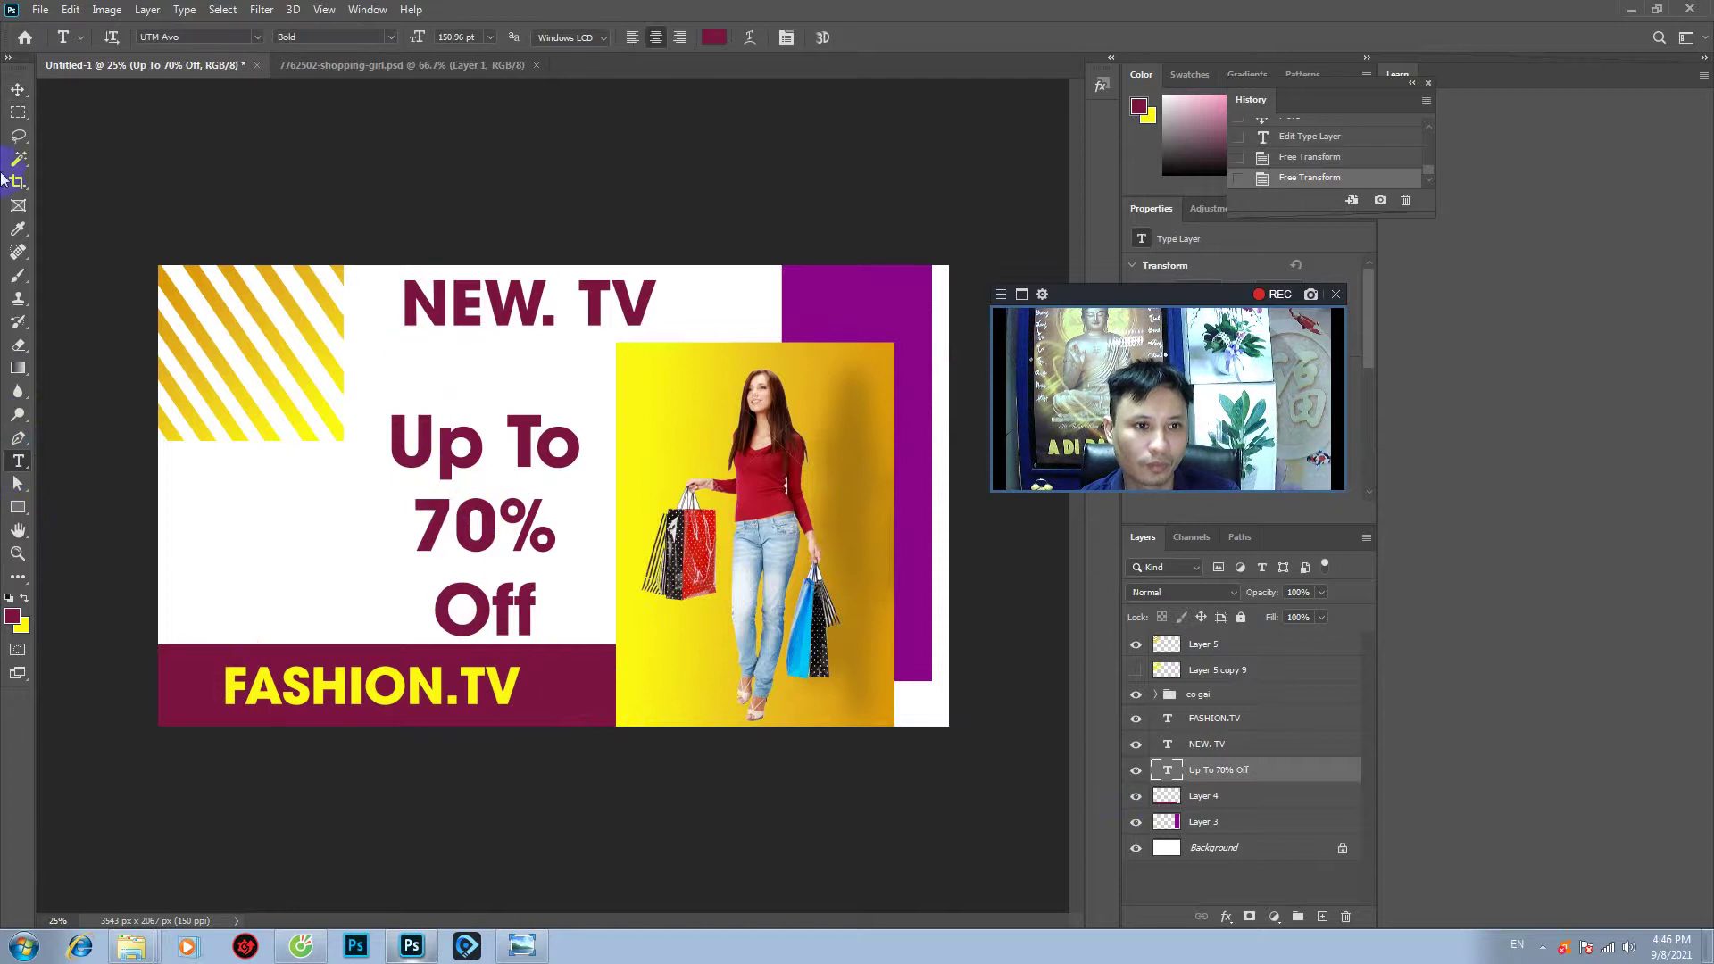
left_click(18, 89)
left_click(534, 451)
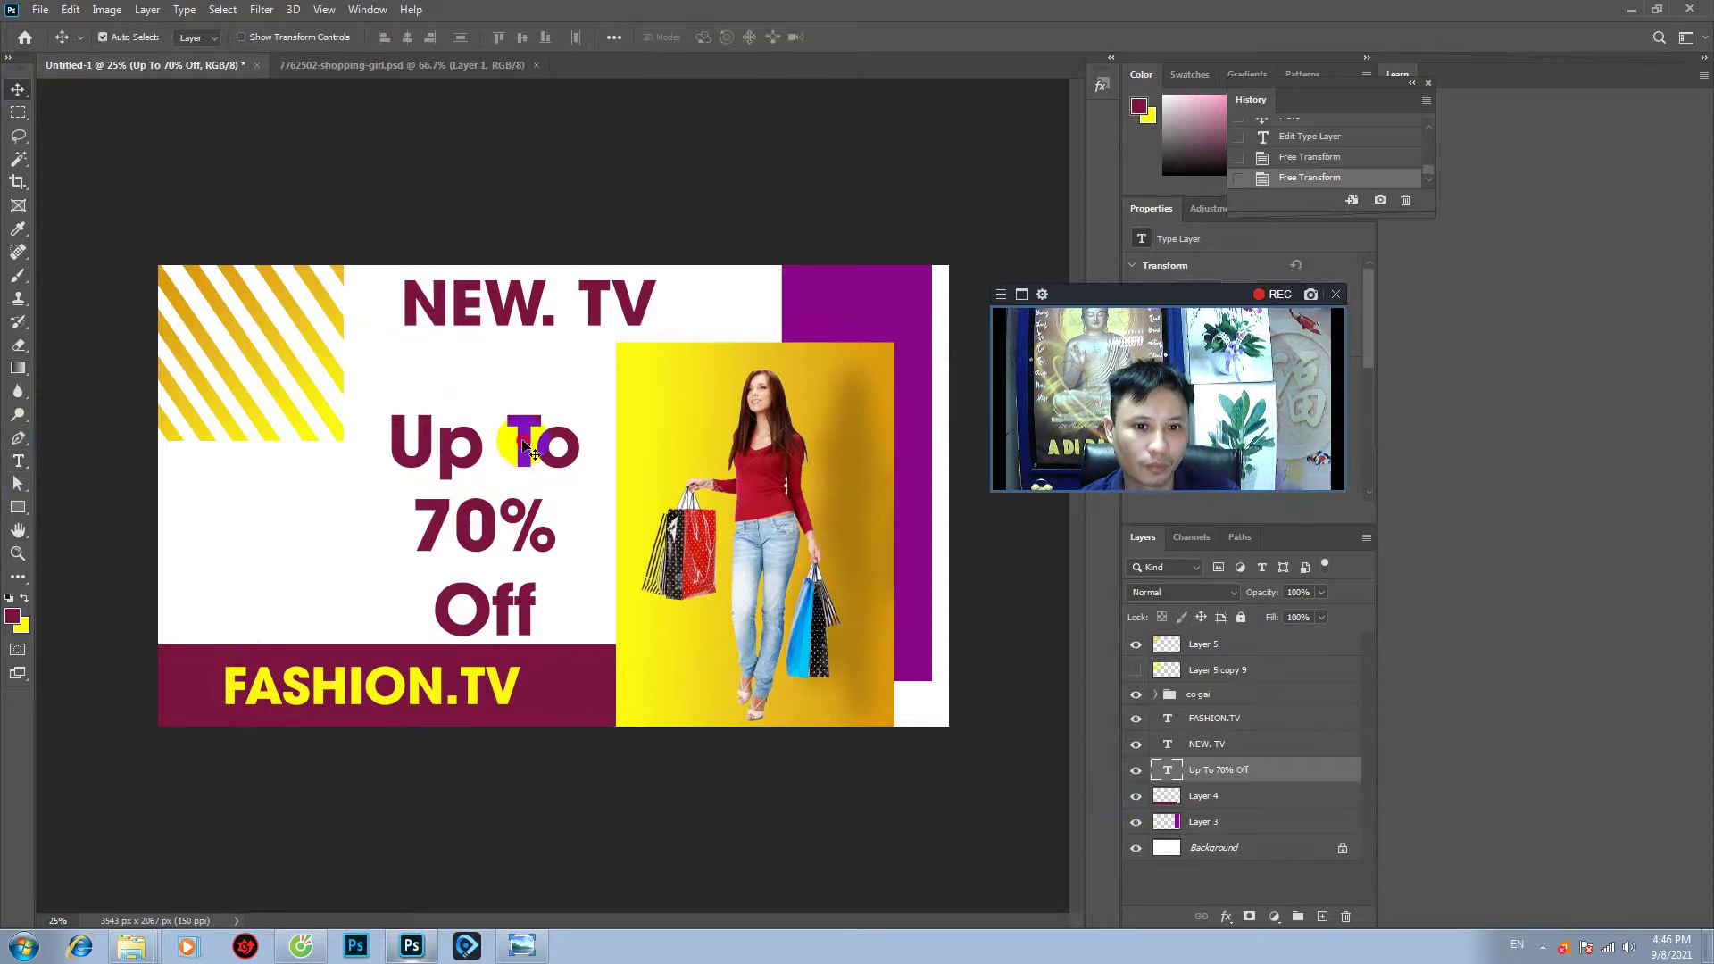
left_click_drag(530, 449, 540, 440)
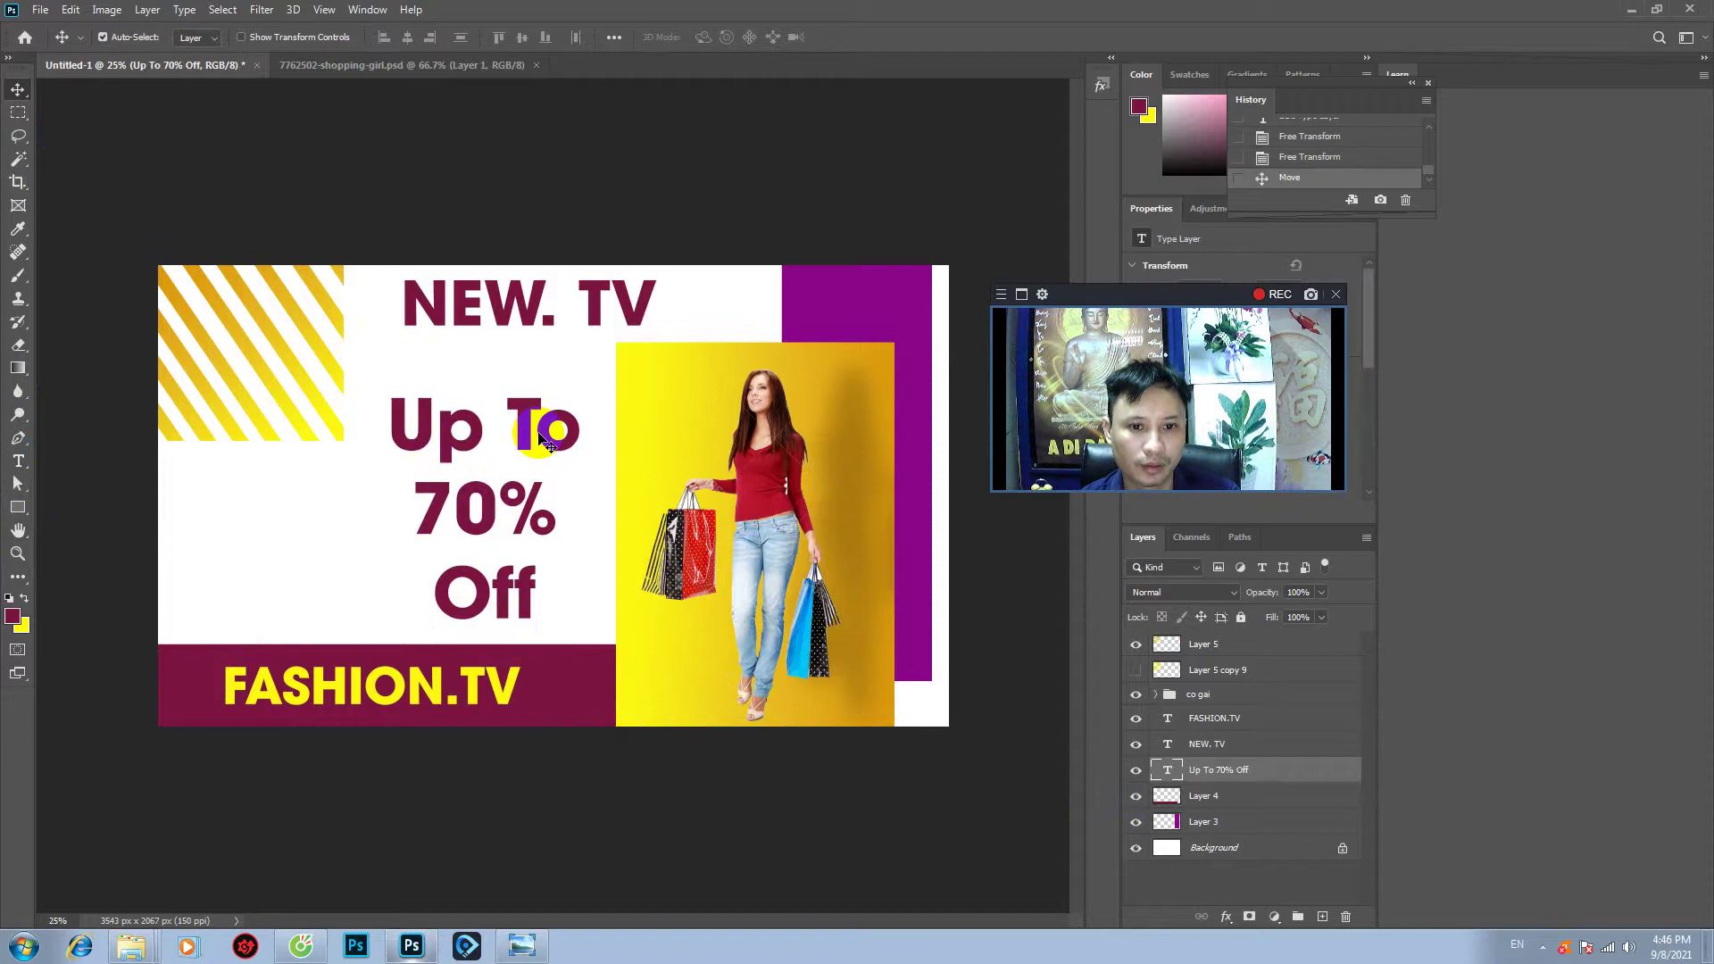
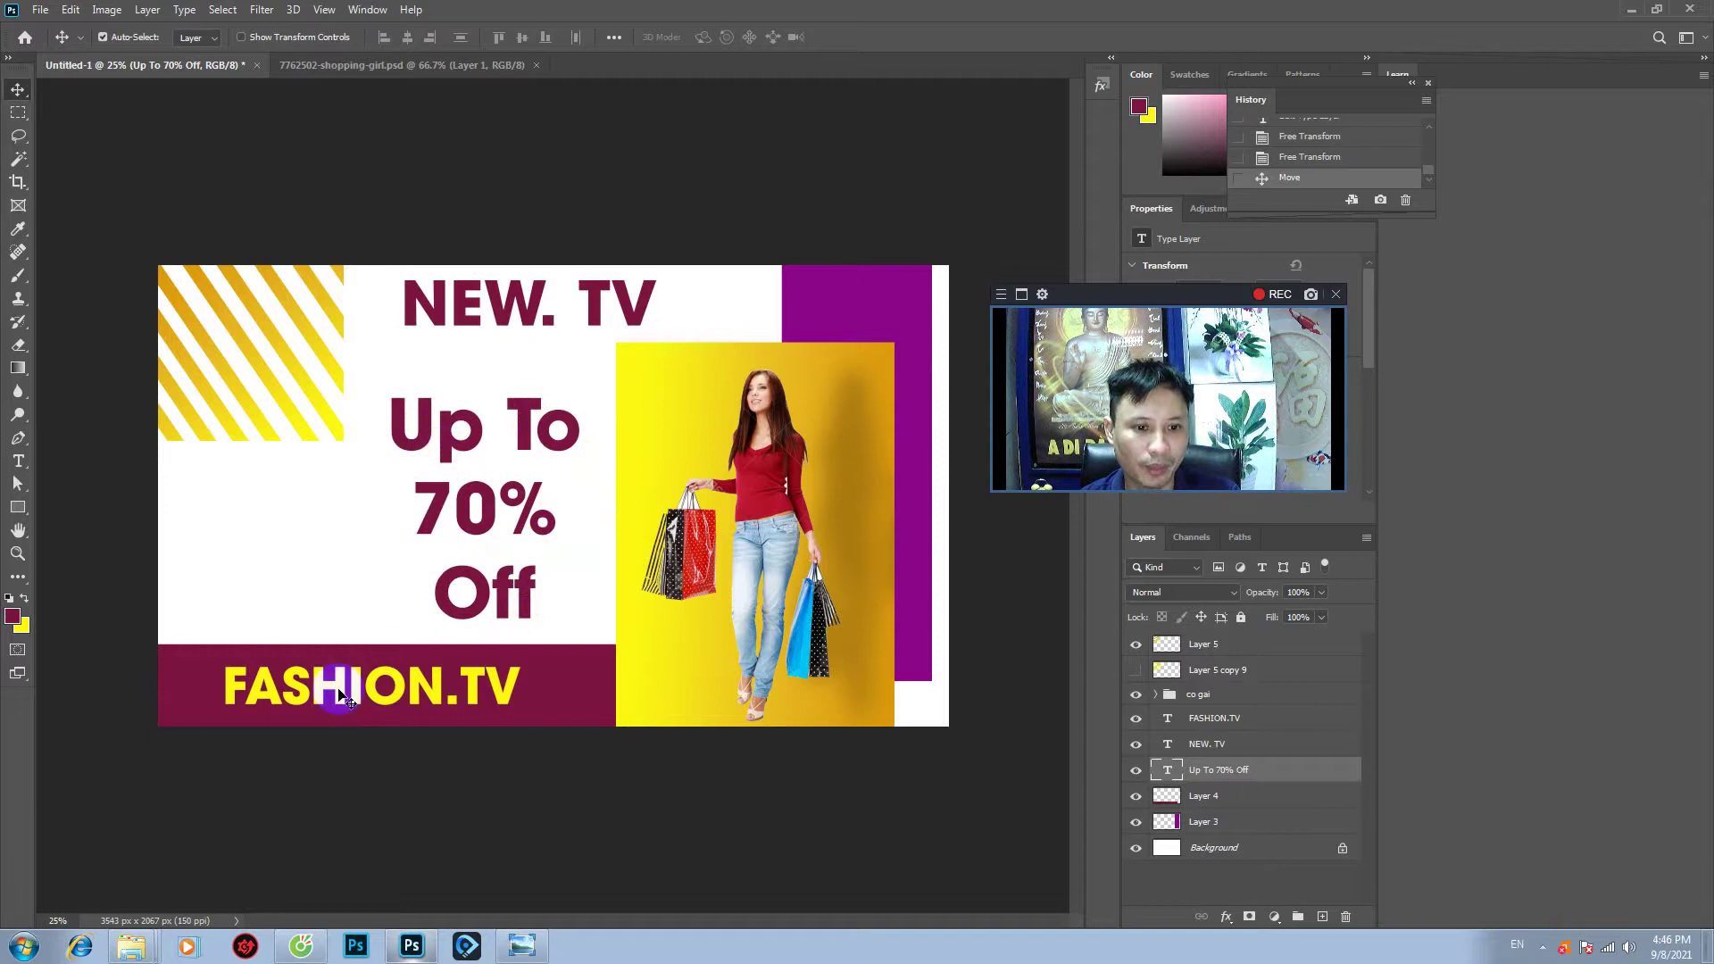
- Duplicate the FASHION.TV text upward and retype the copy as FLASH SALE
left_click_drag(342, 700, 297, 540)
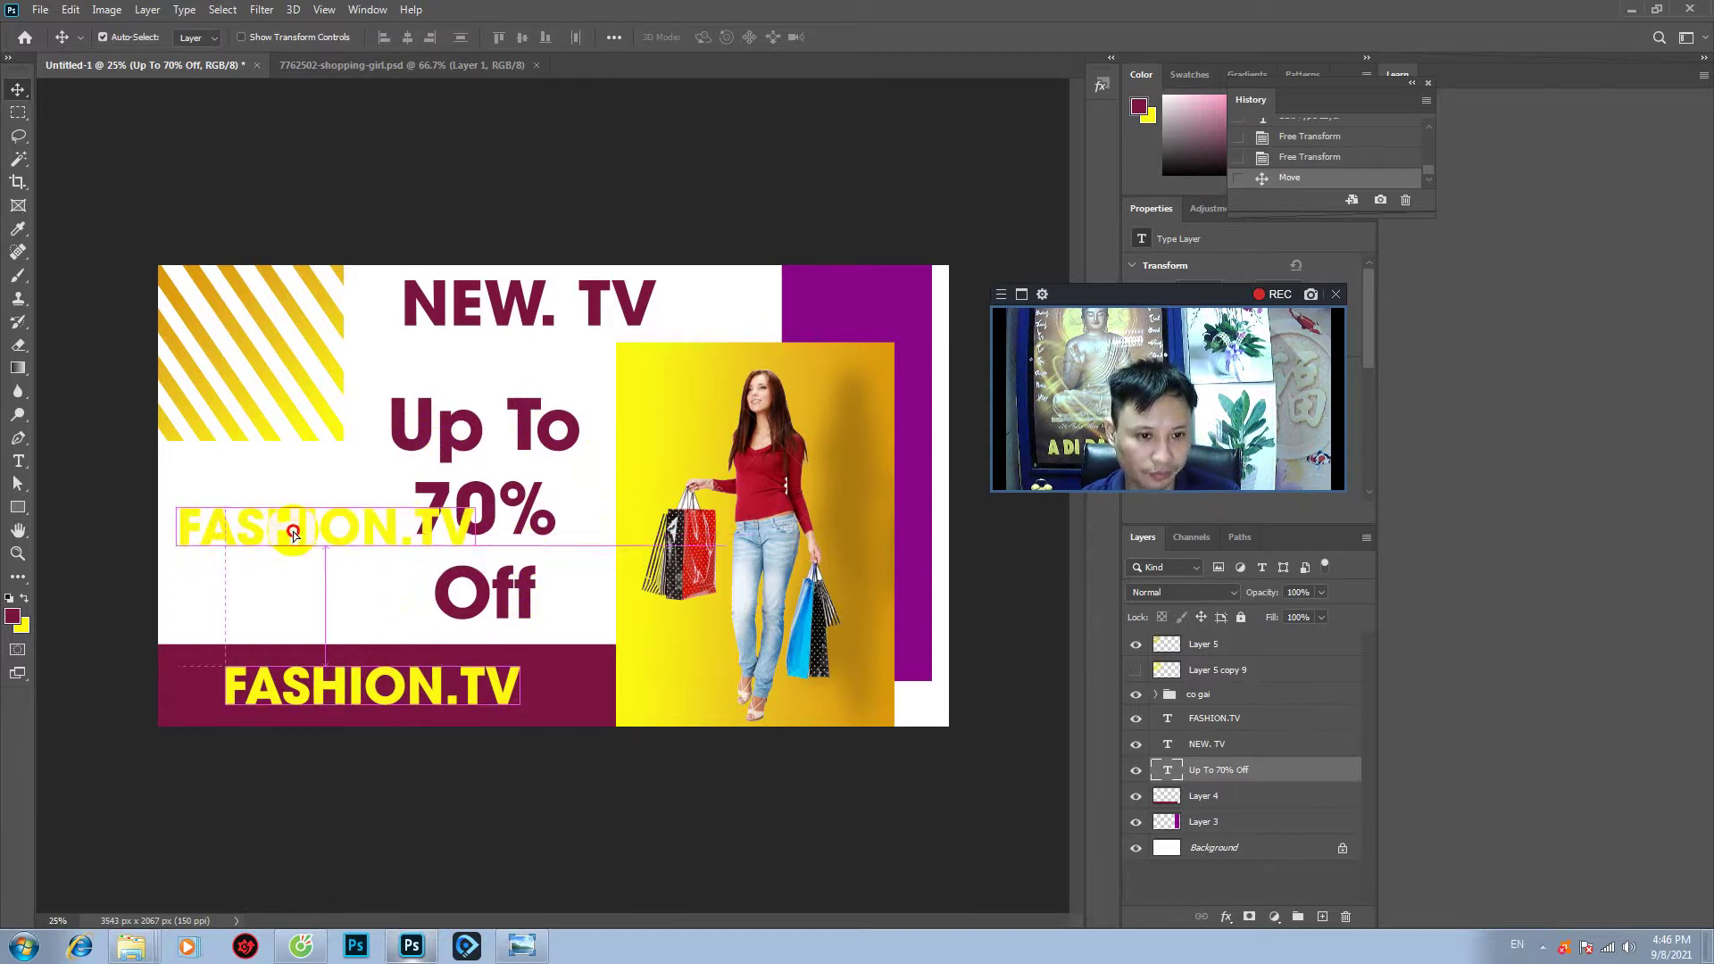
left_click(17, 462)
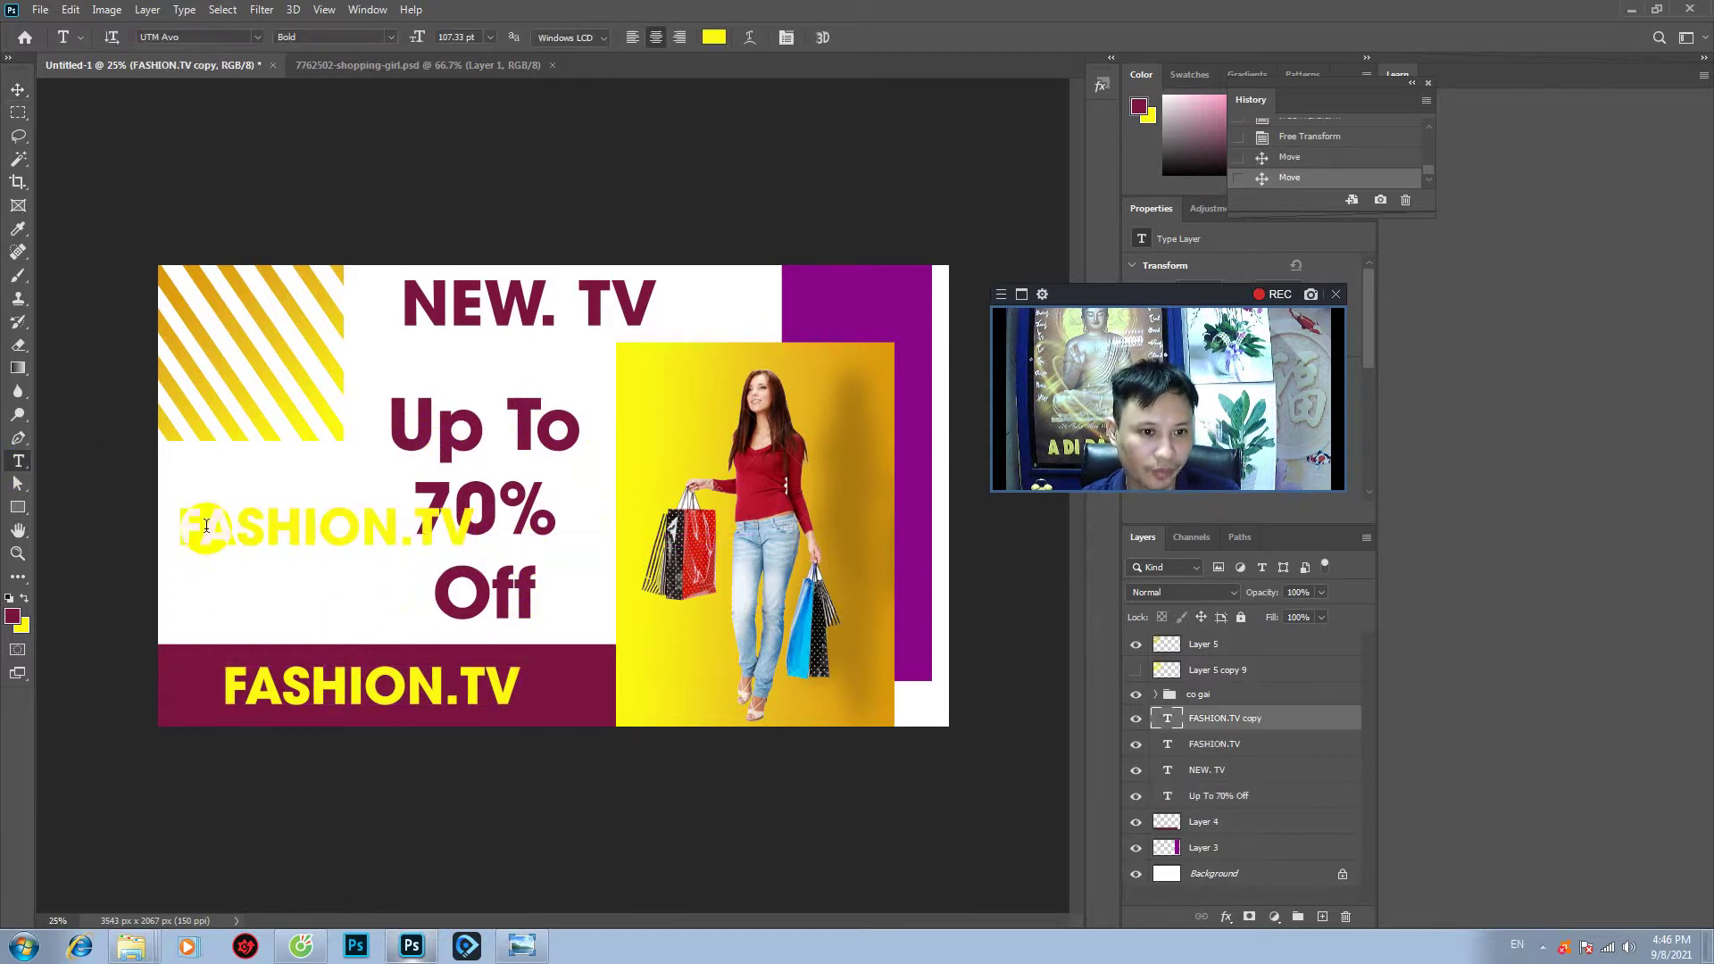
left_click_drag(198, 527, 555, 551)
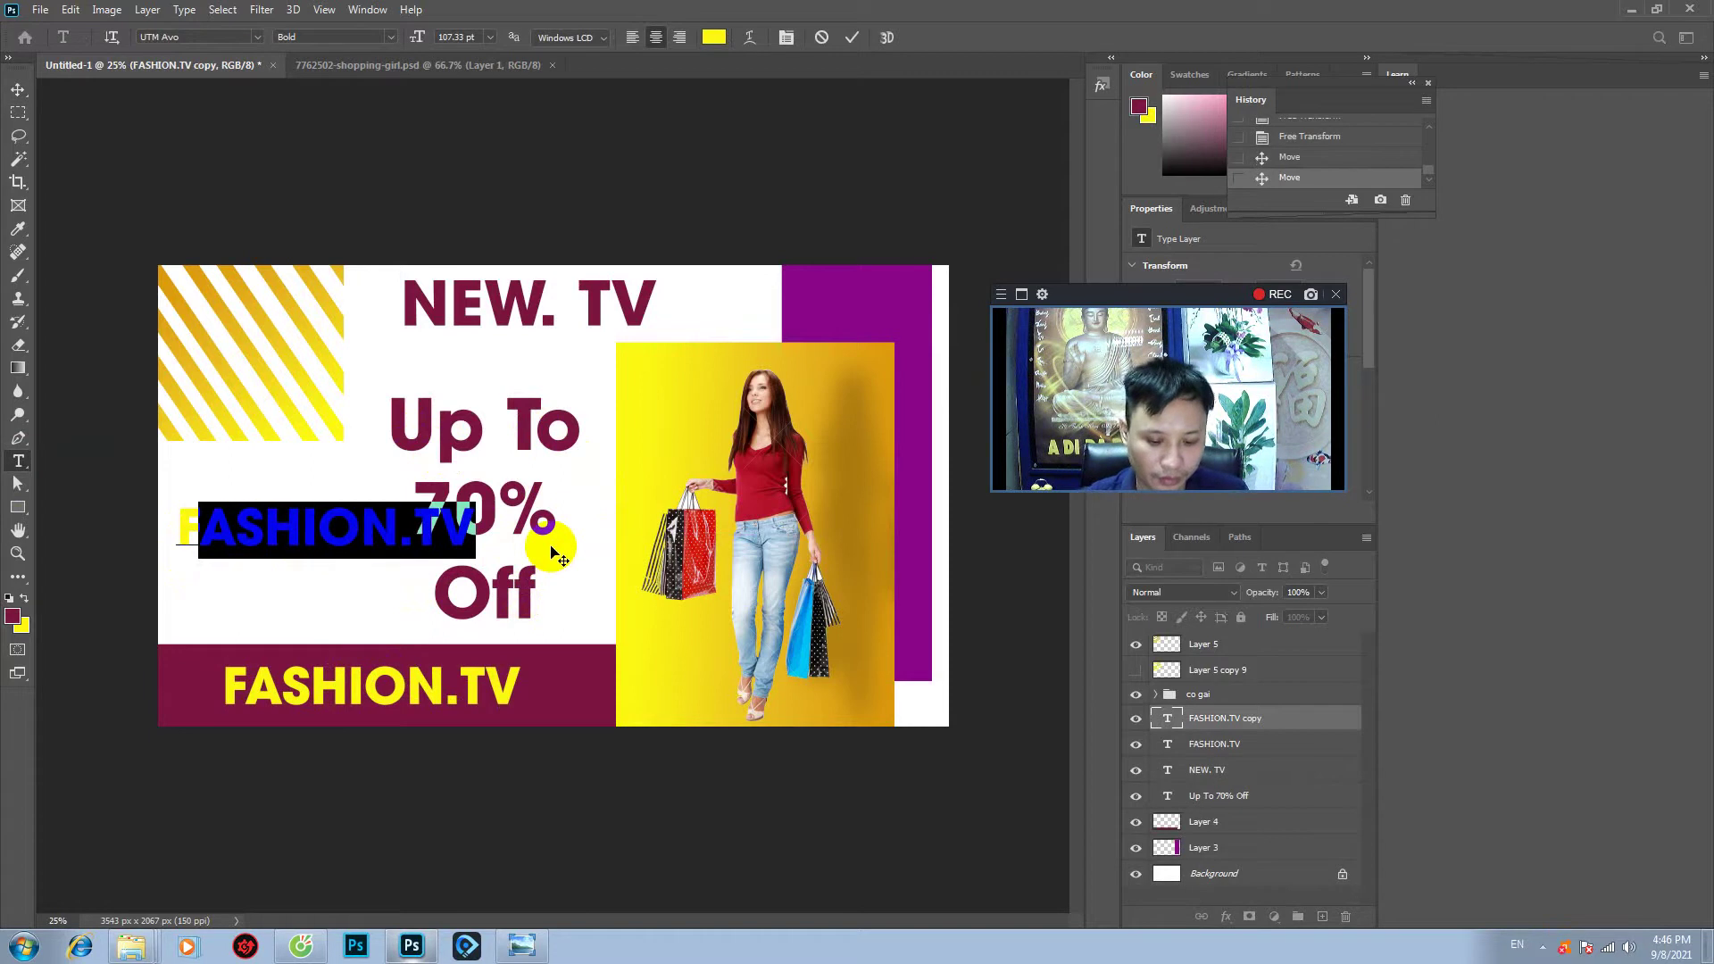
type("A")
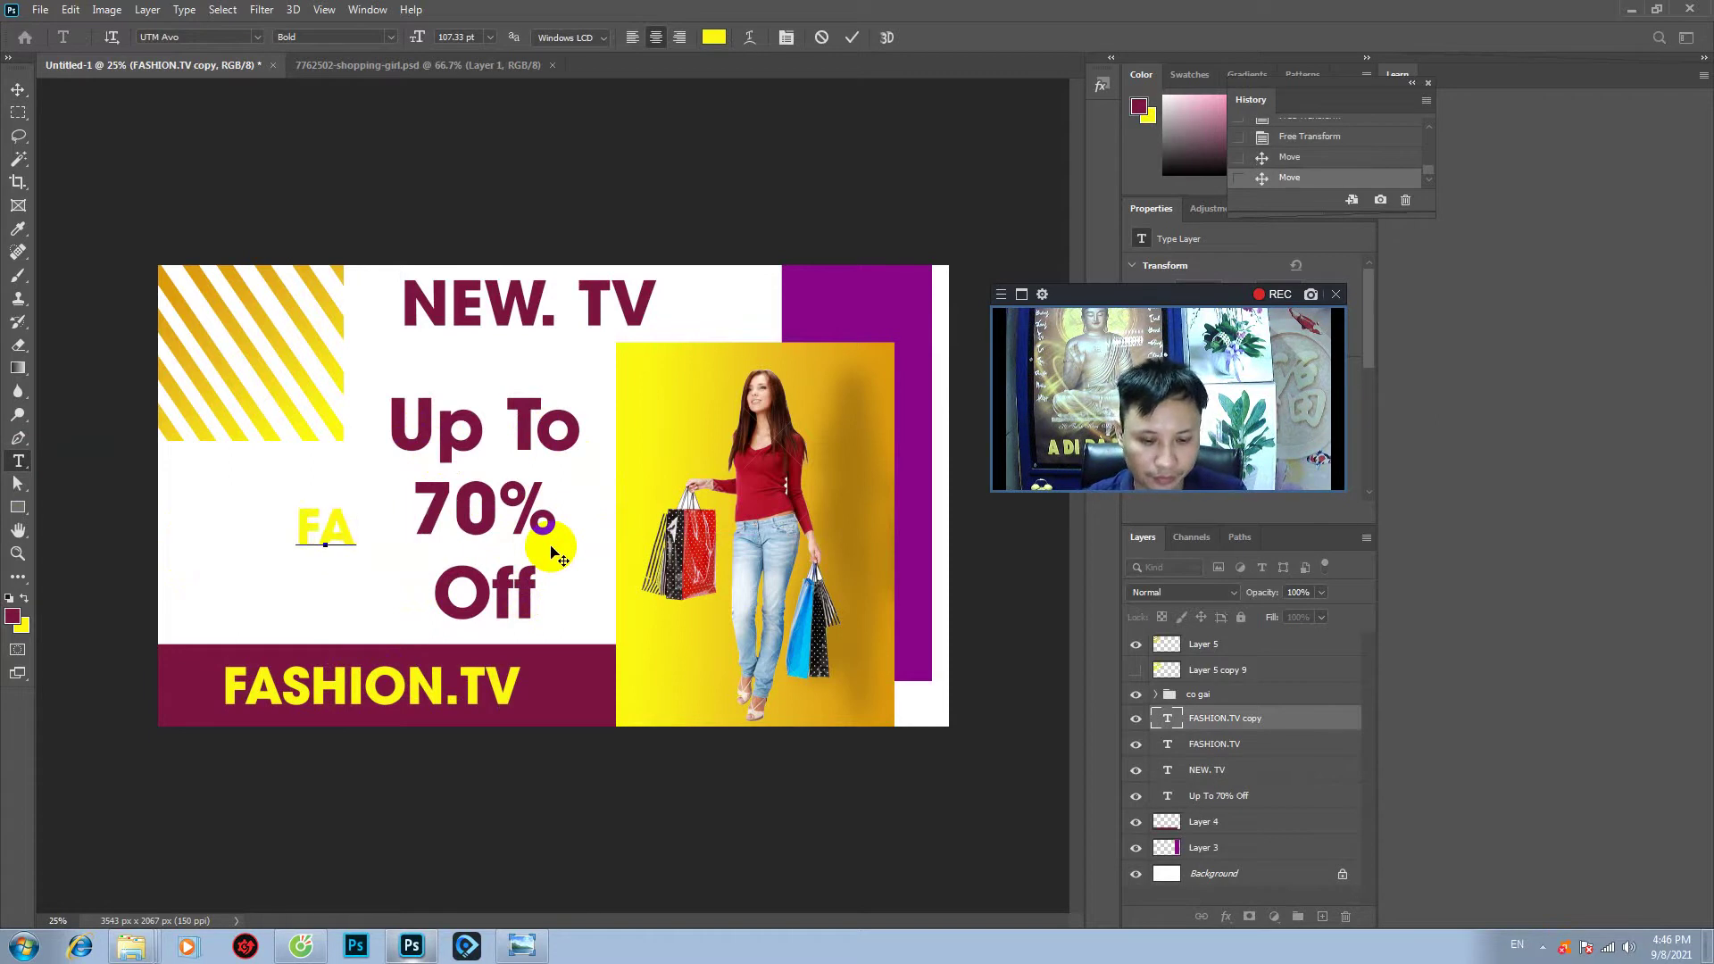
key("BackSpace")
type("LAS")
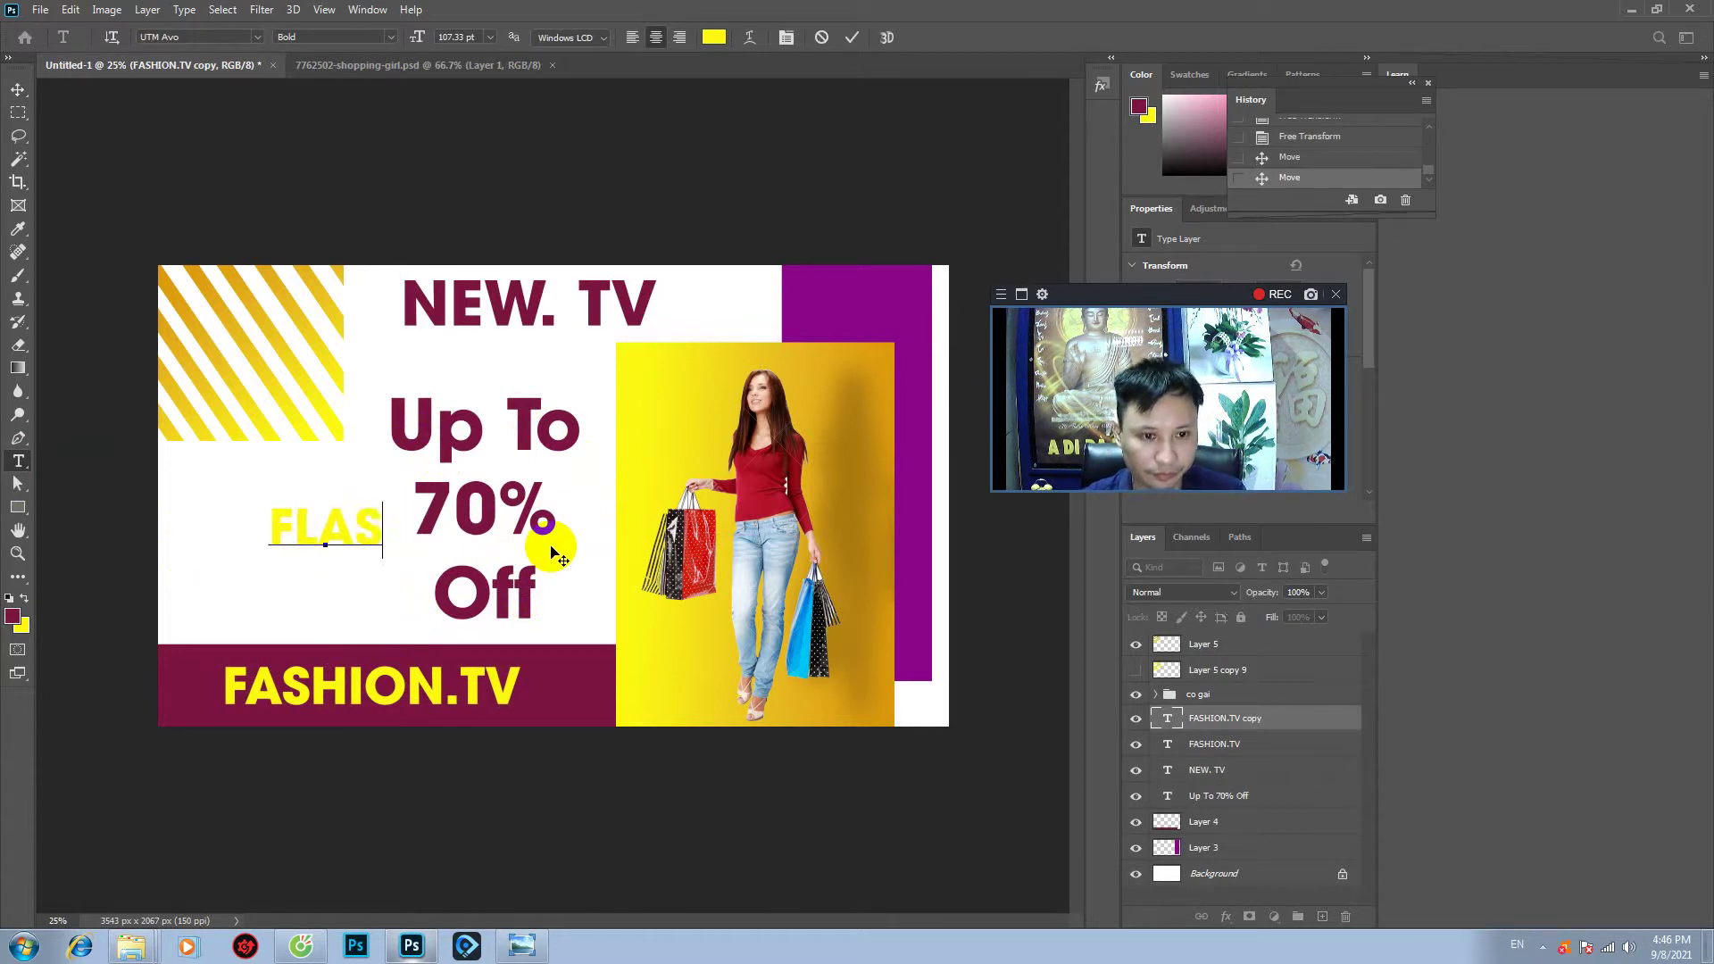
type("H")
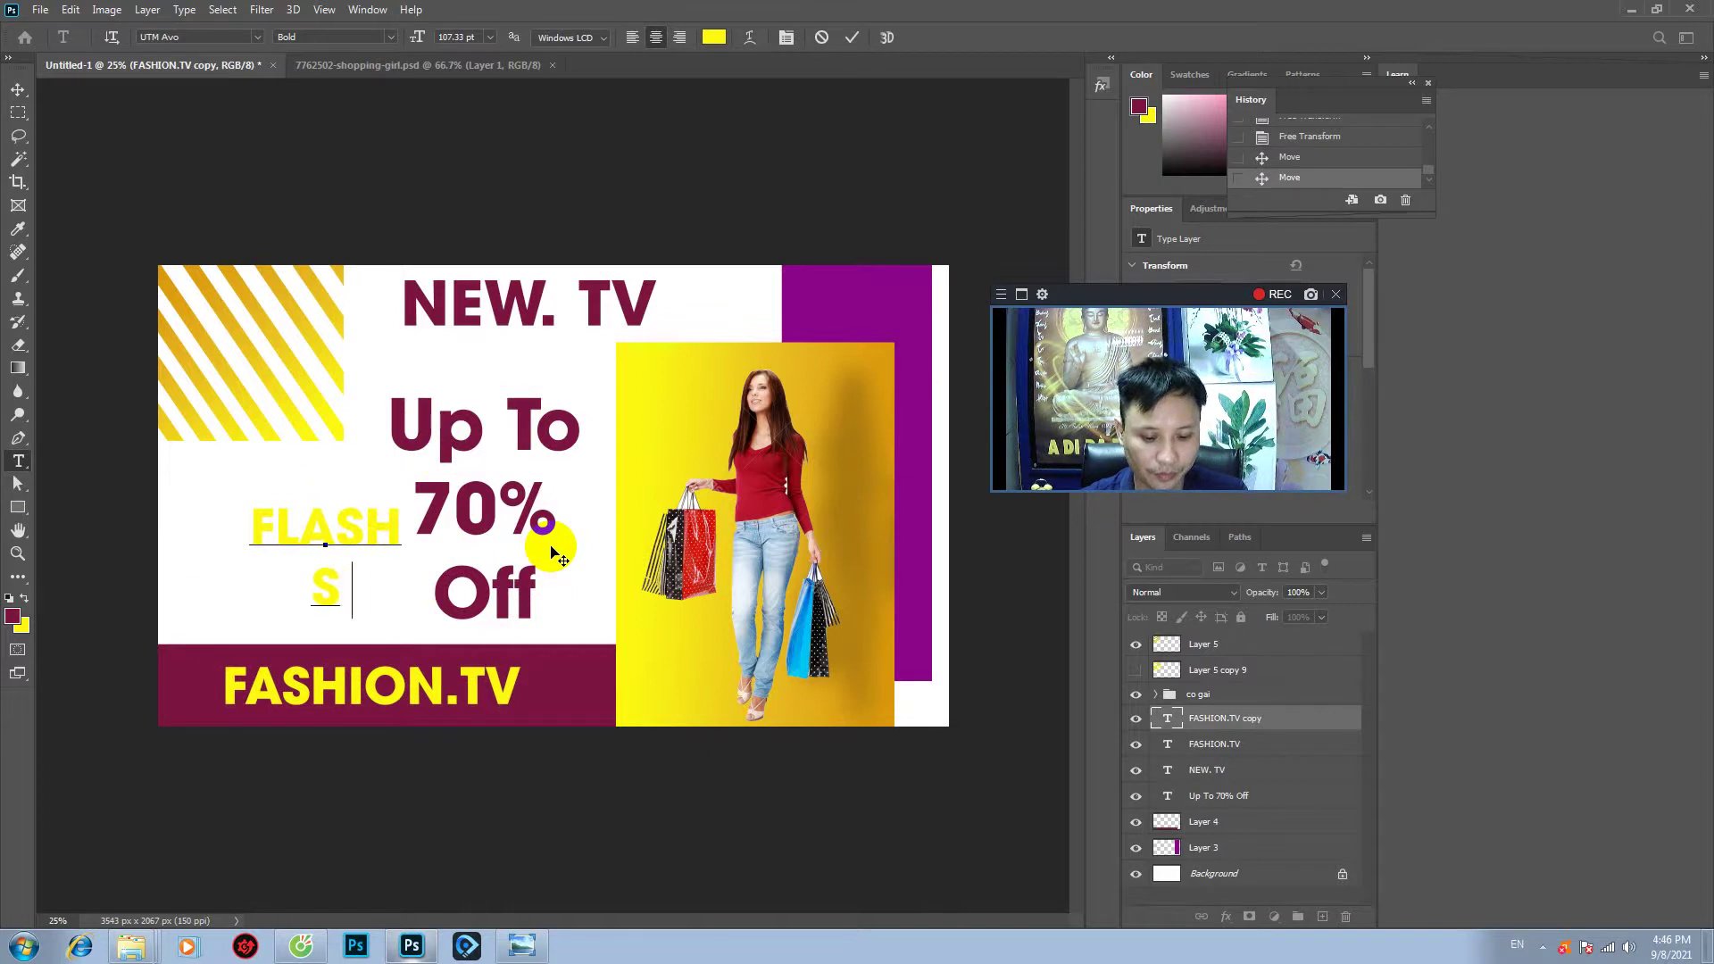
type("LE")
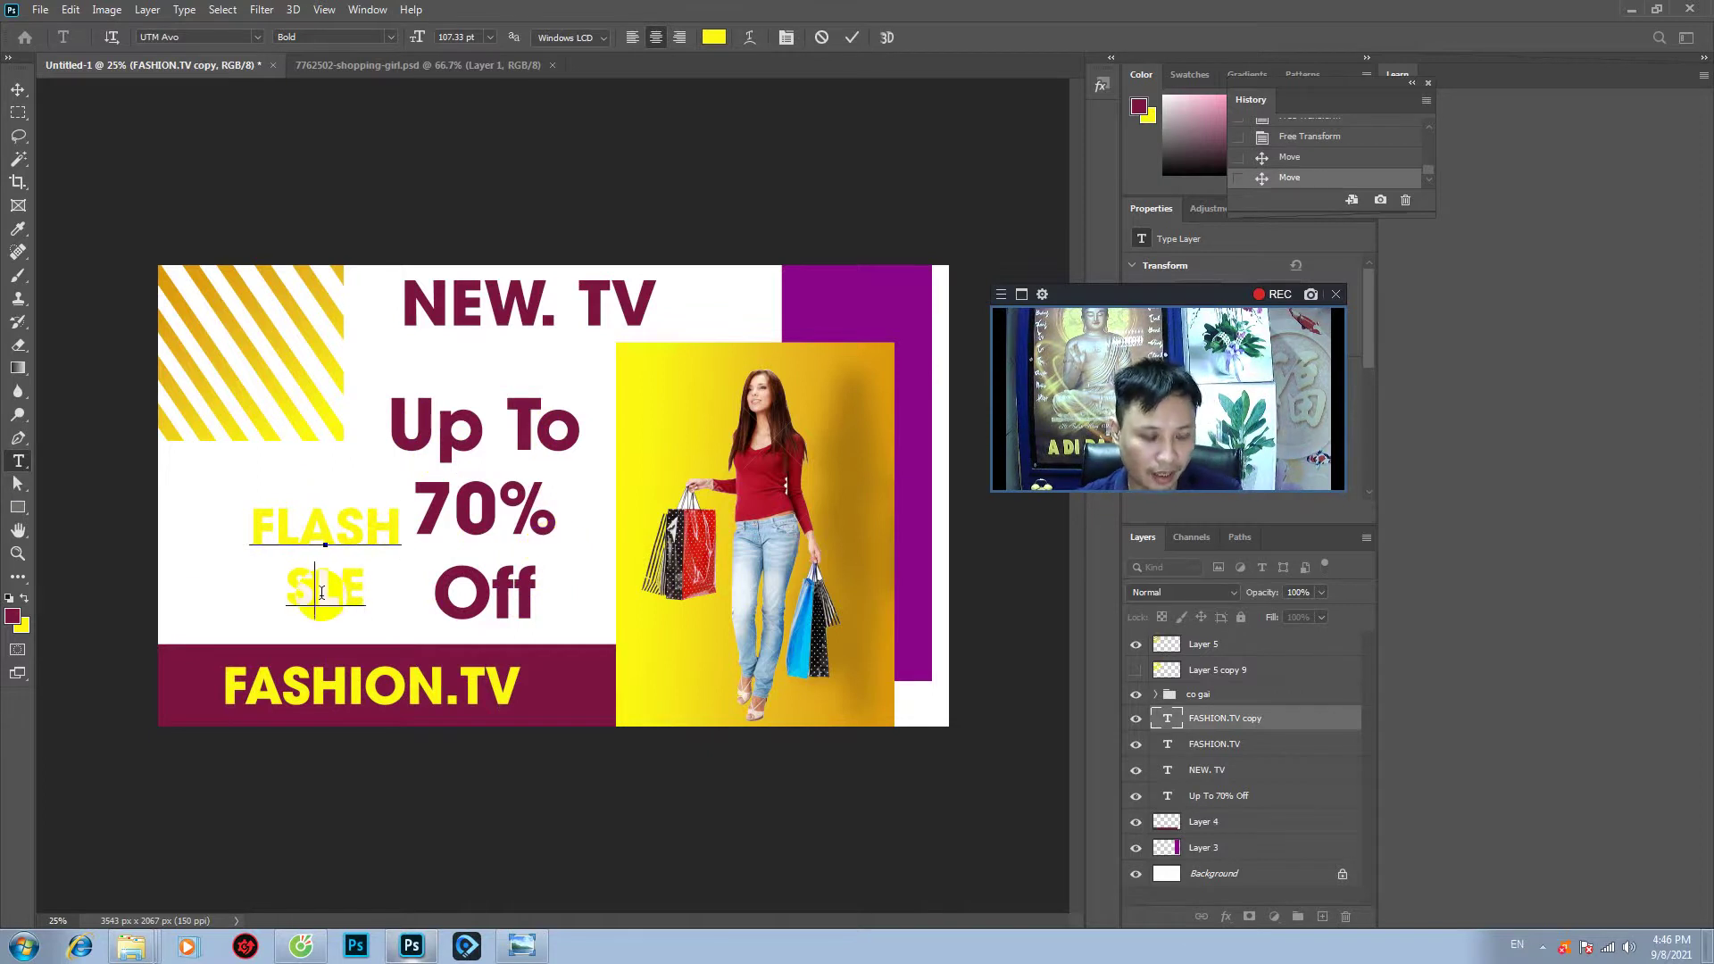
type("A")
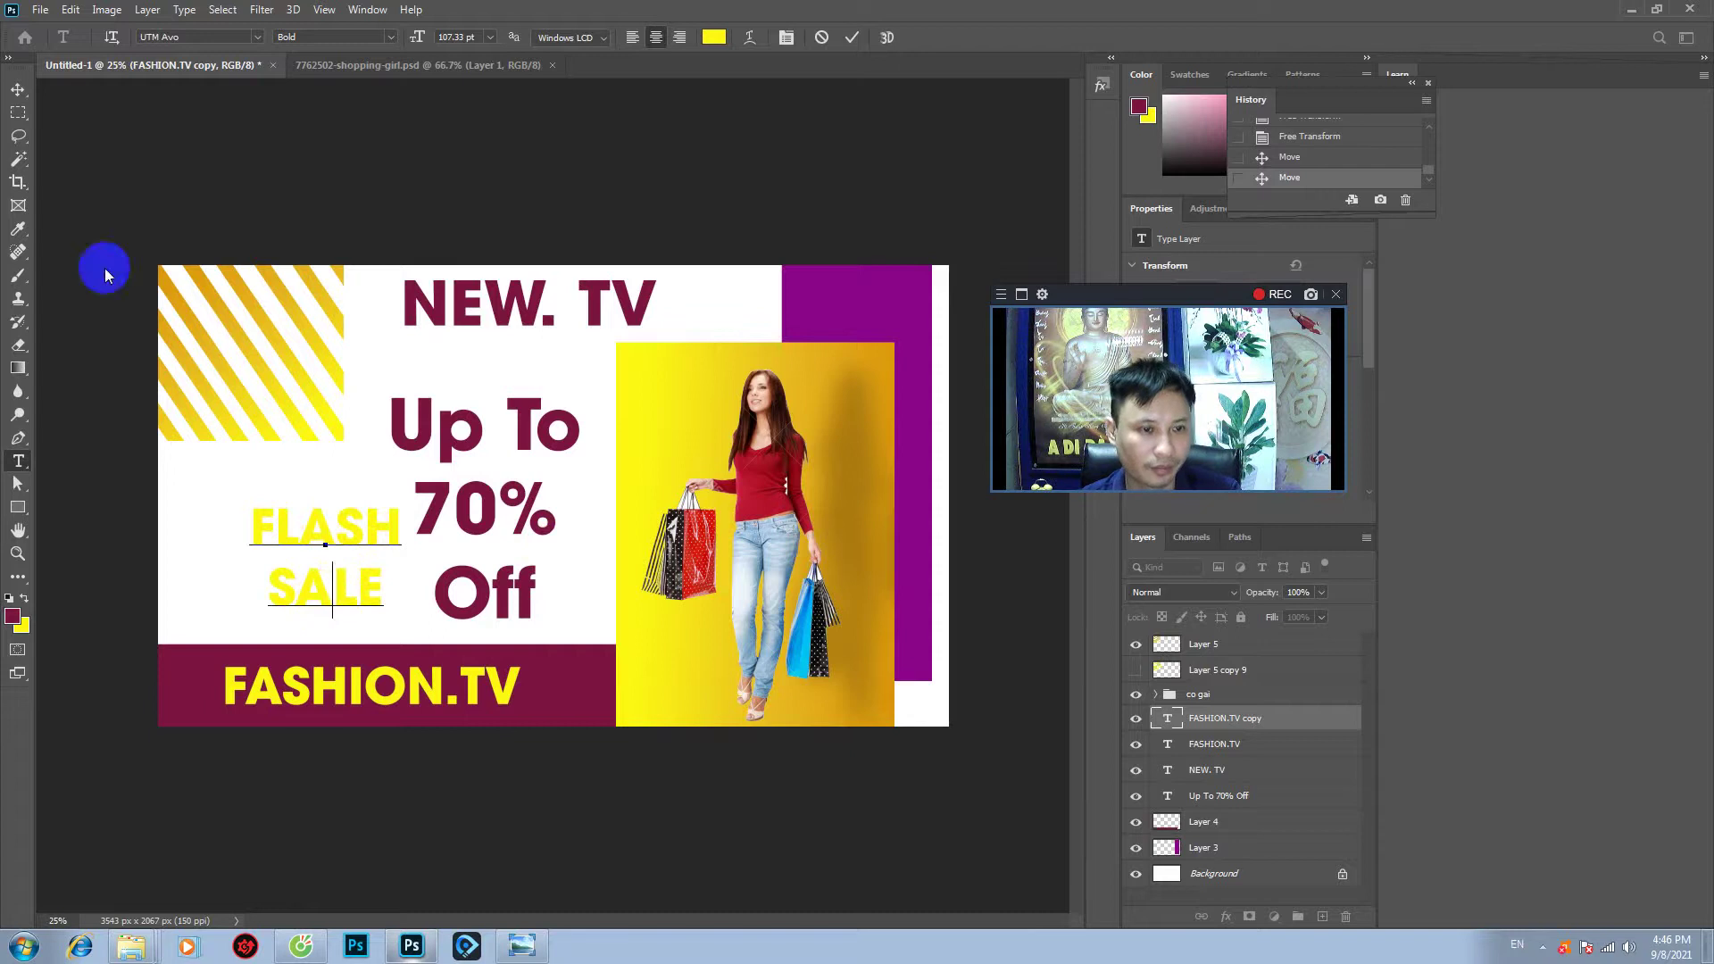
left_click(17, 93)
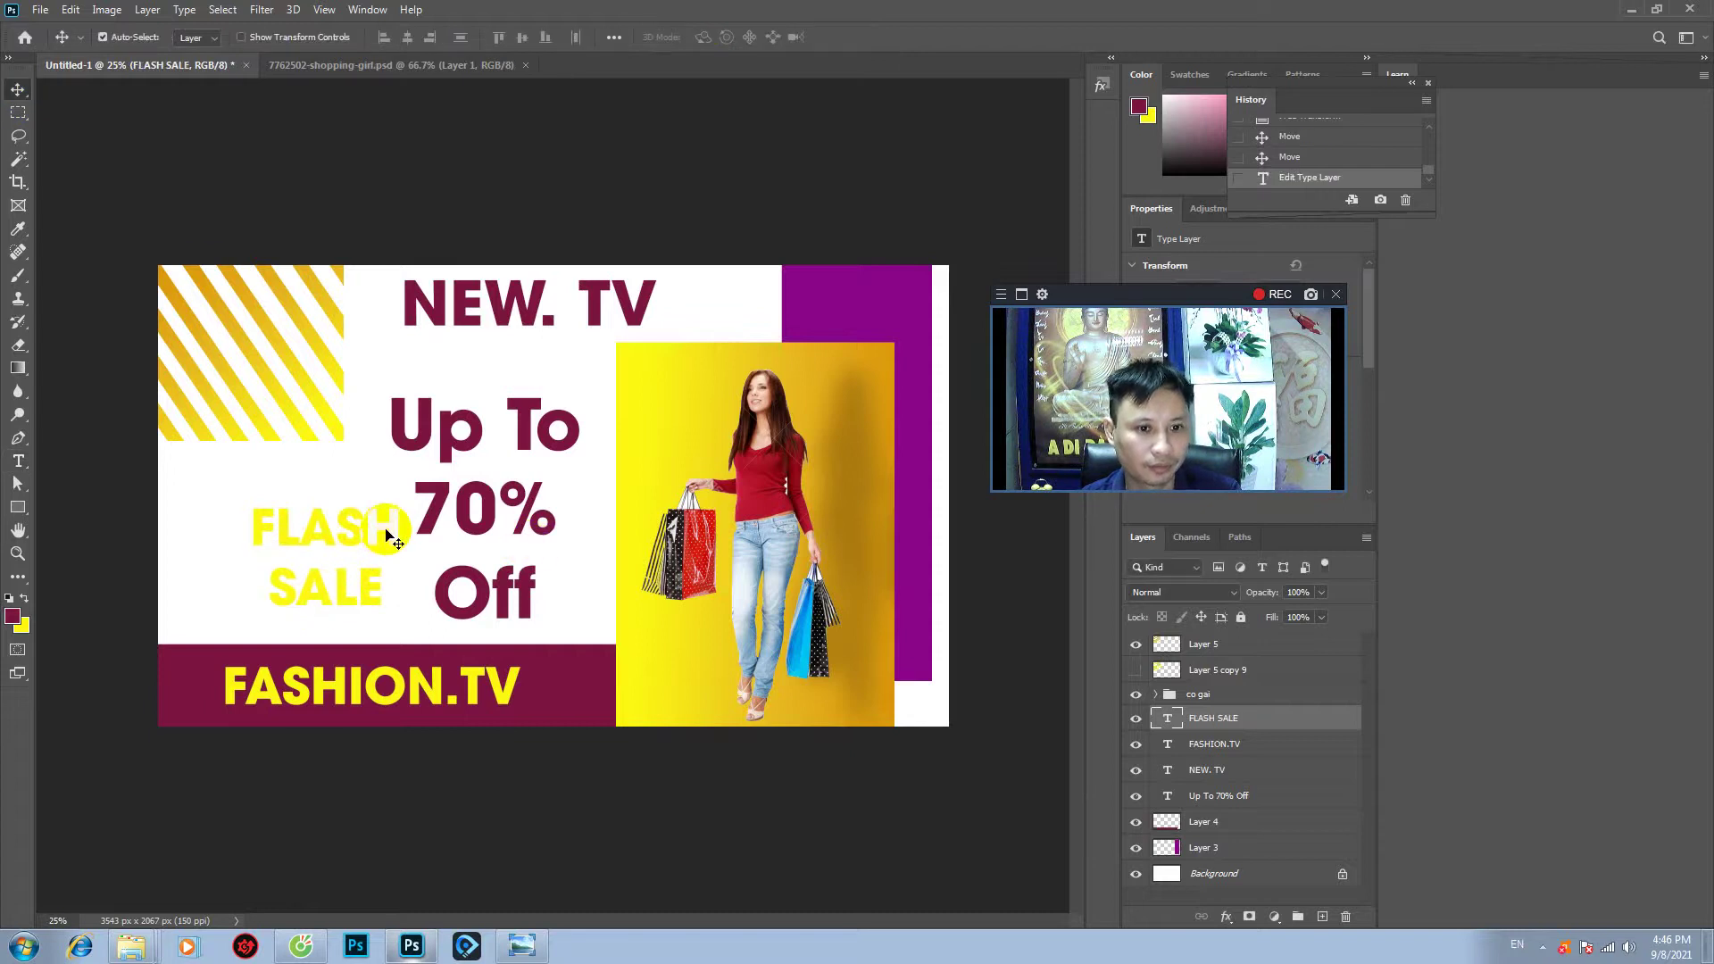
- Shift FLASH SALE left and slightly up beside Up To 70% Off
left_click_drag(388, 528, 316, 529)
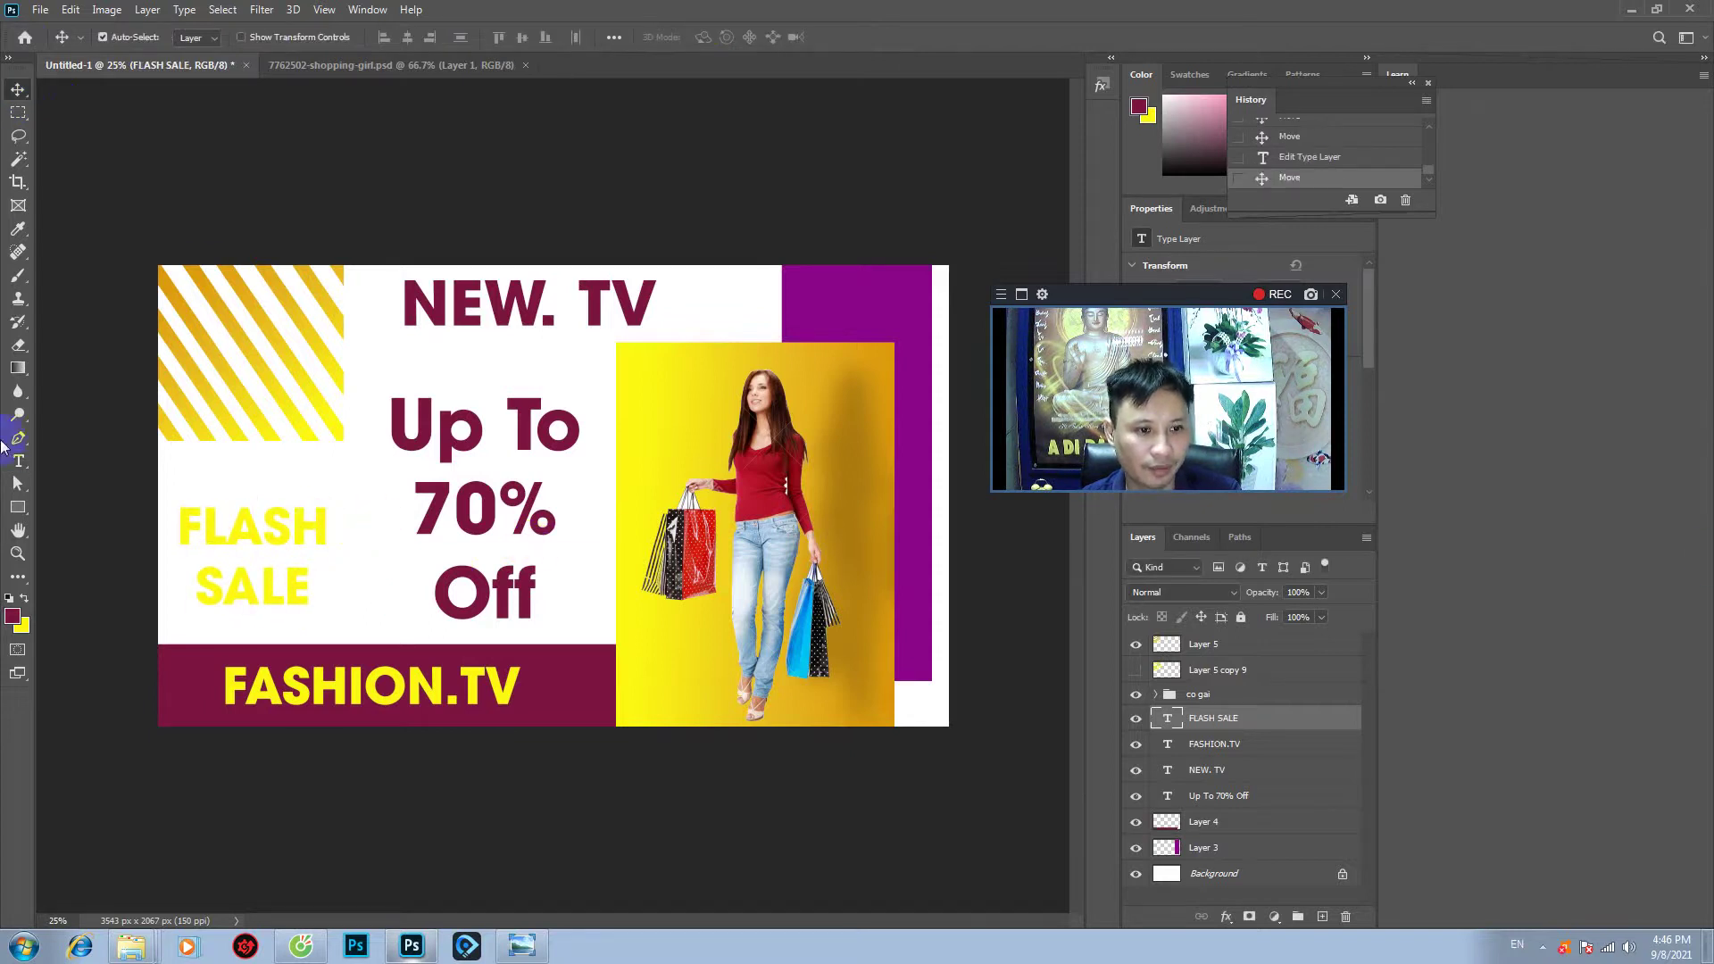
left_click(495, 507)
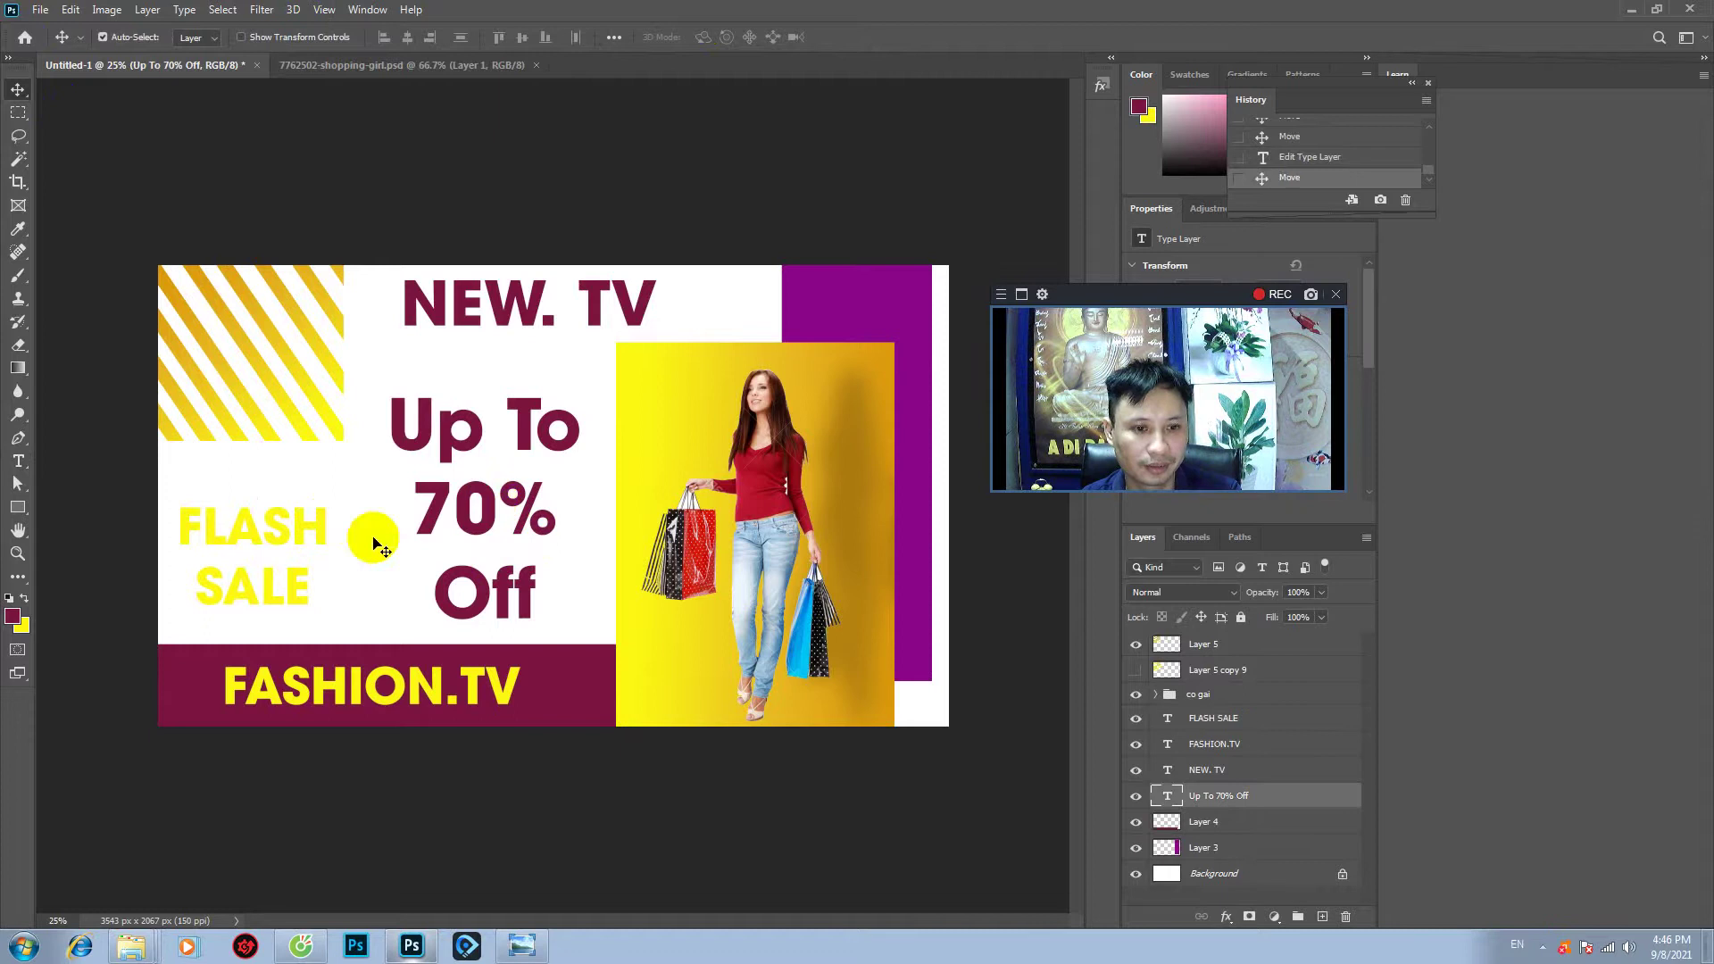
left_click_drag(279, 536, 283, 527)
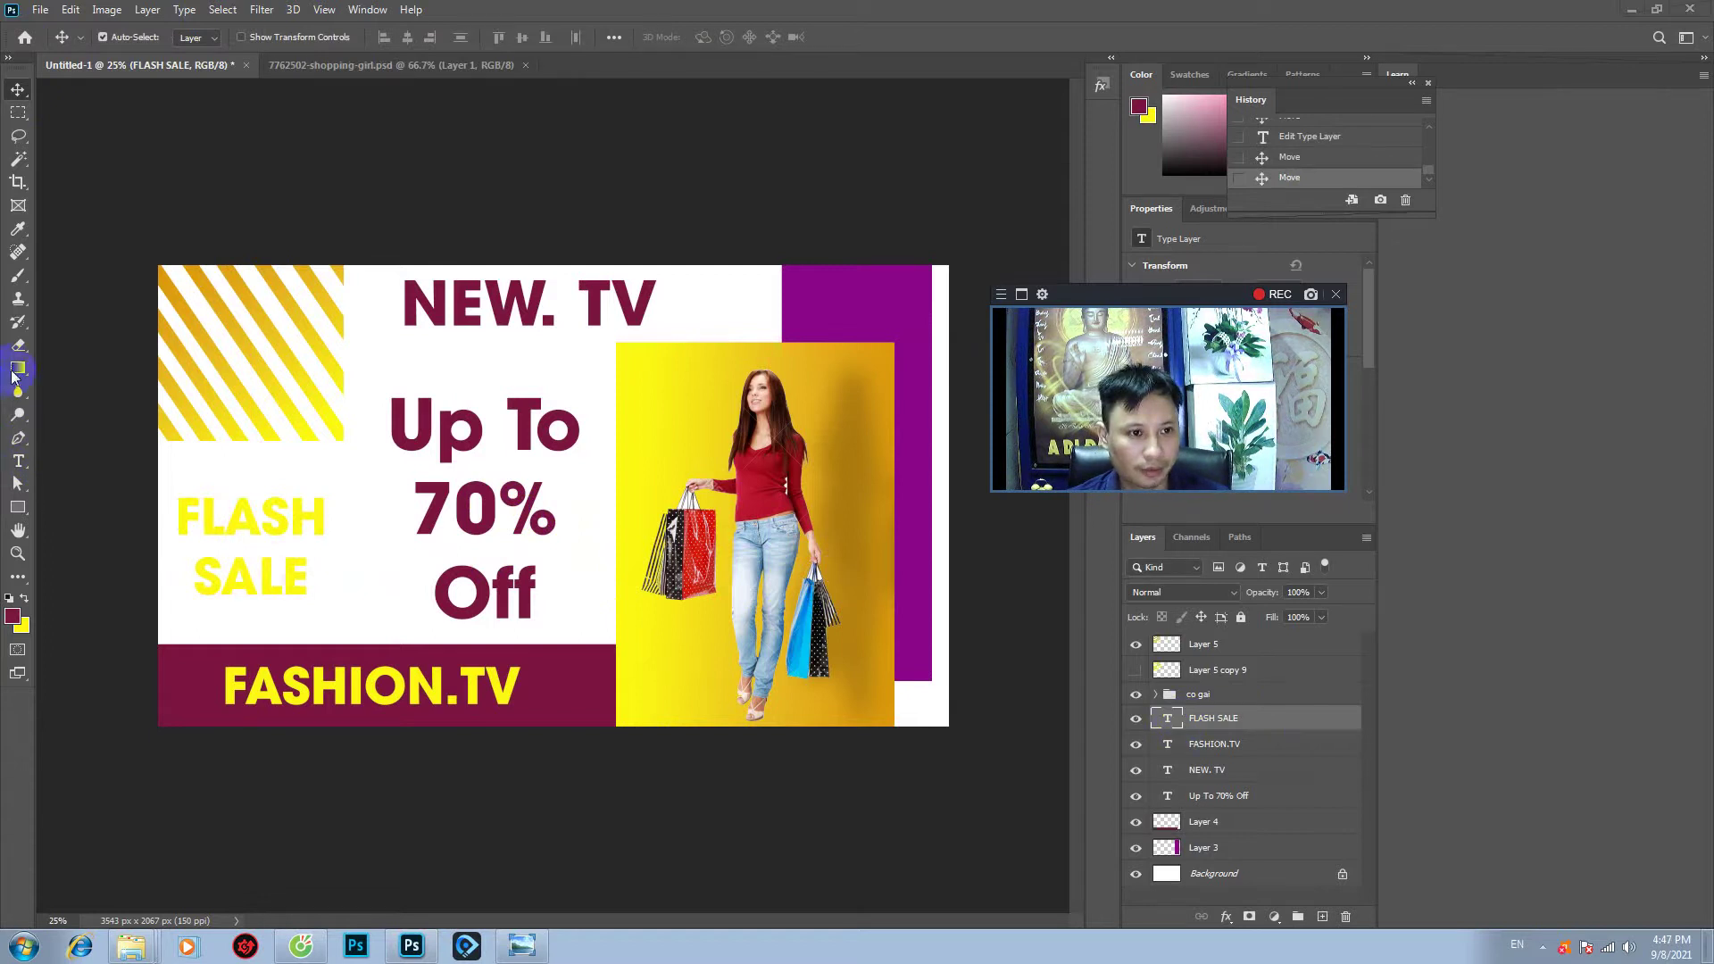
- Fill FLASH SALE with pink (dd1a6d) and nudge it right to the stripes' edge
left_click(280, 522)
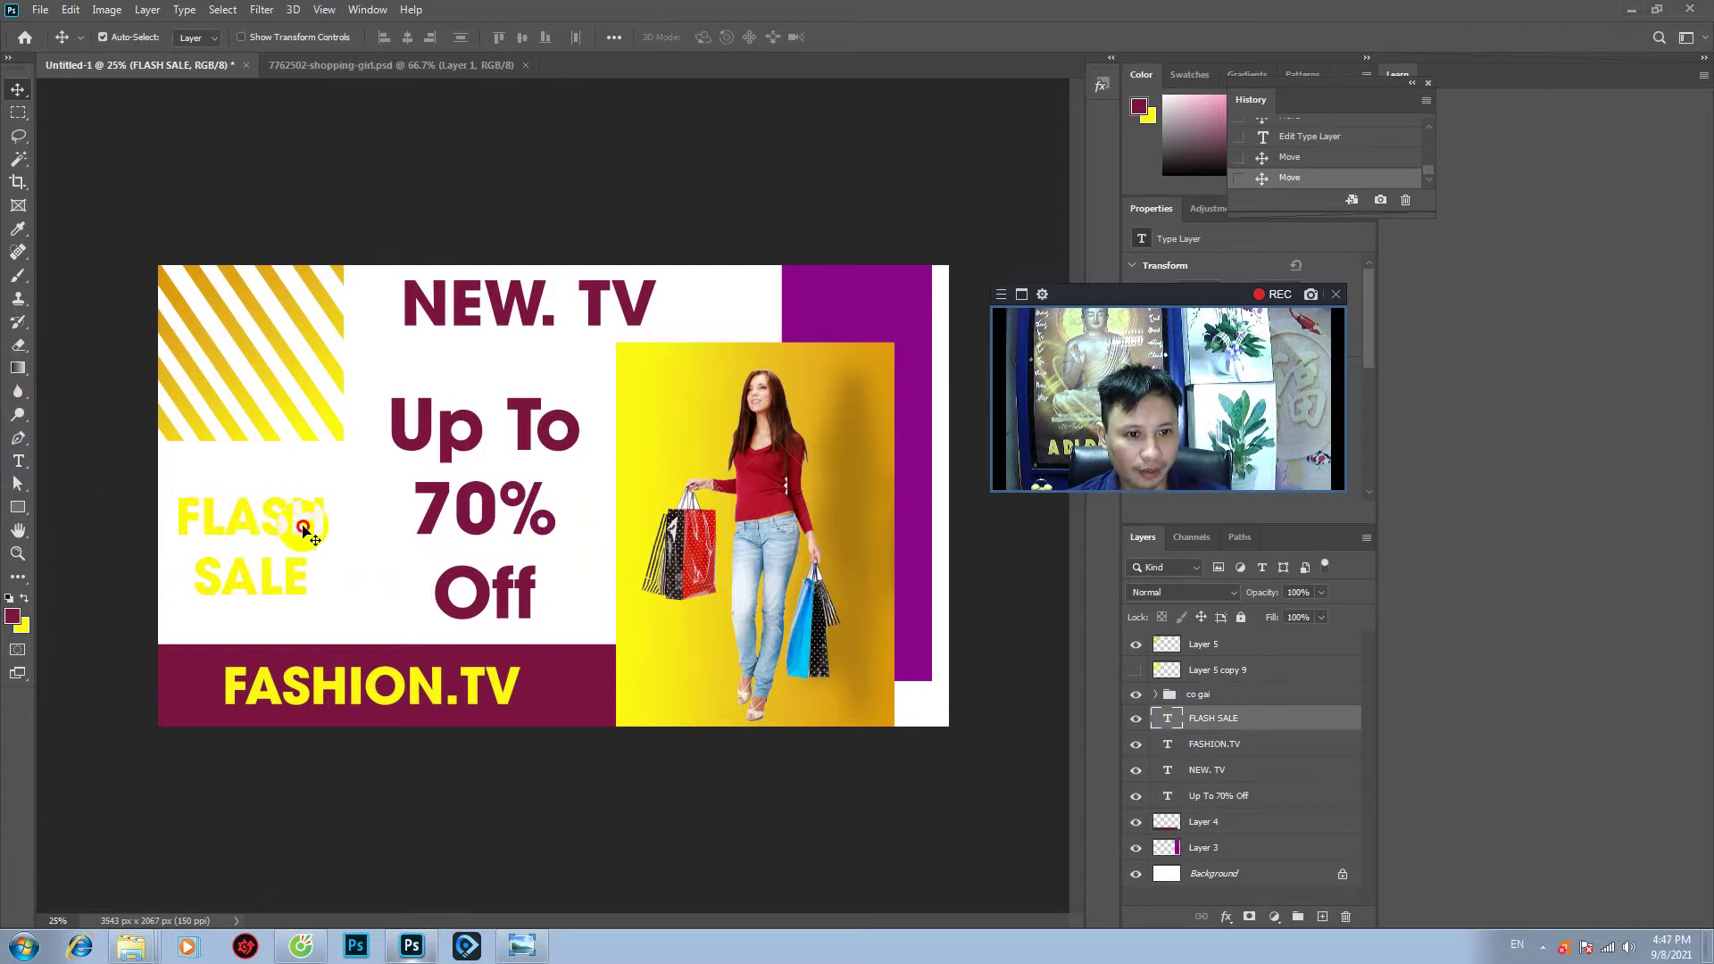
left_click(16, 616)
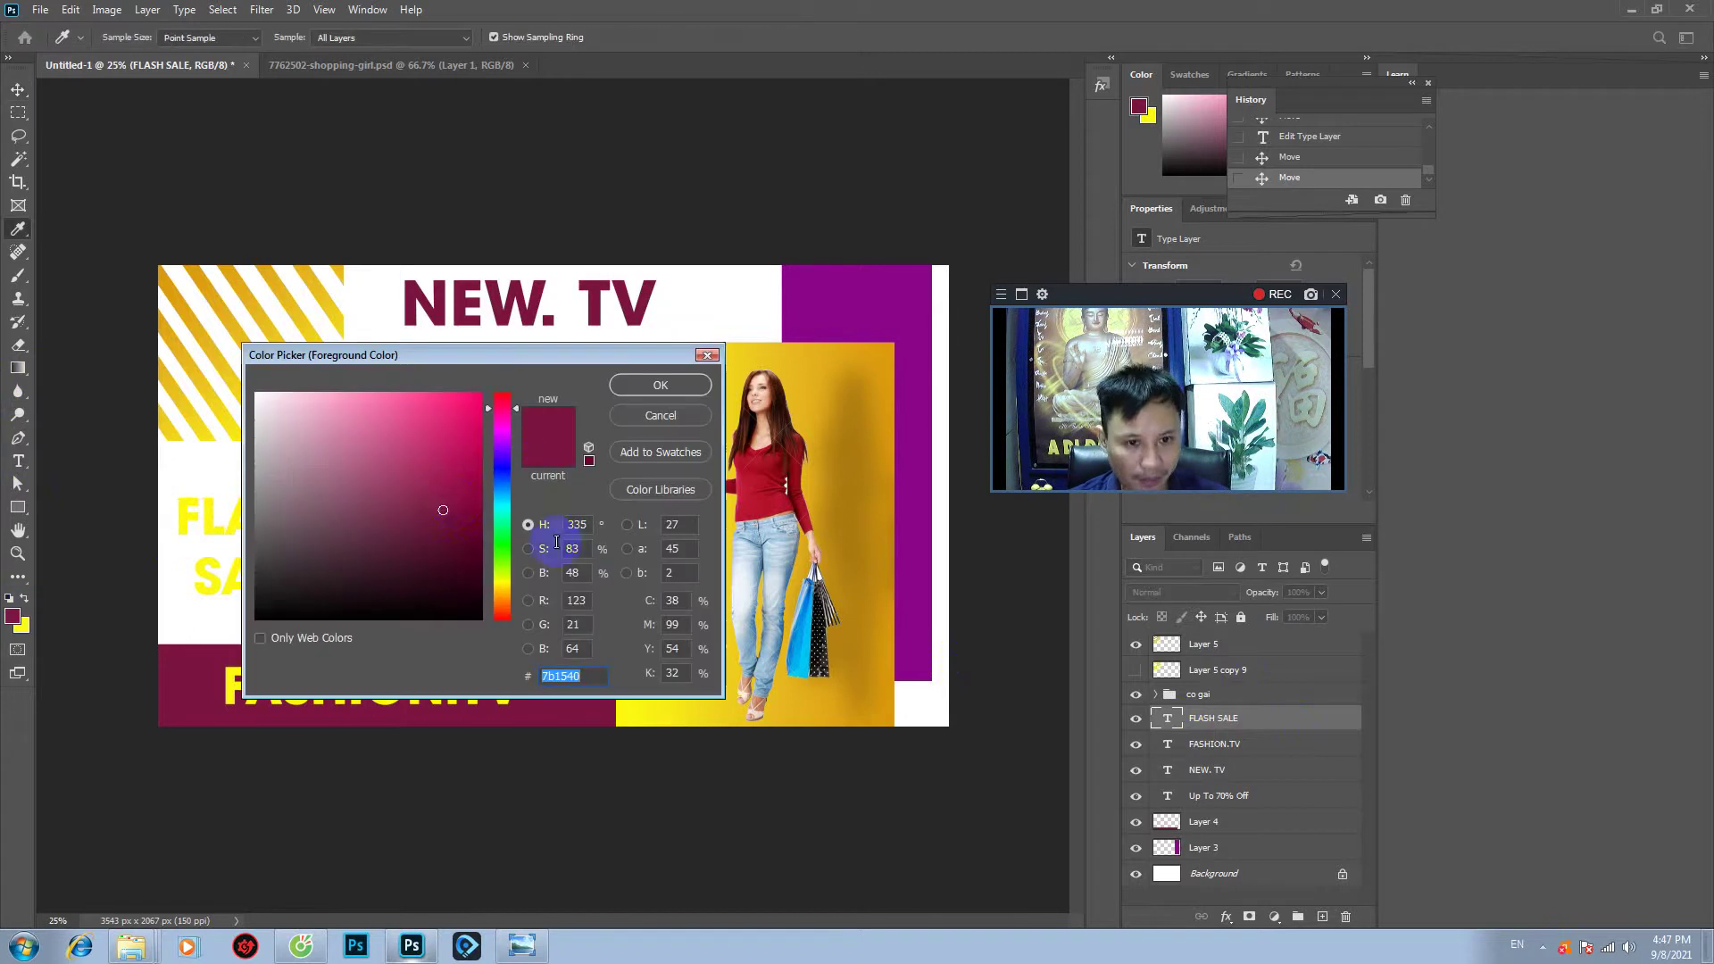
left_click(455, 422)
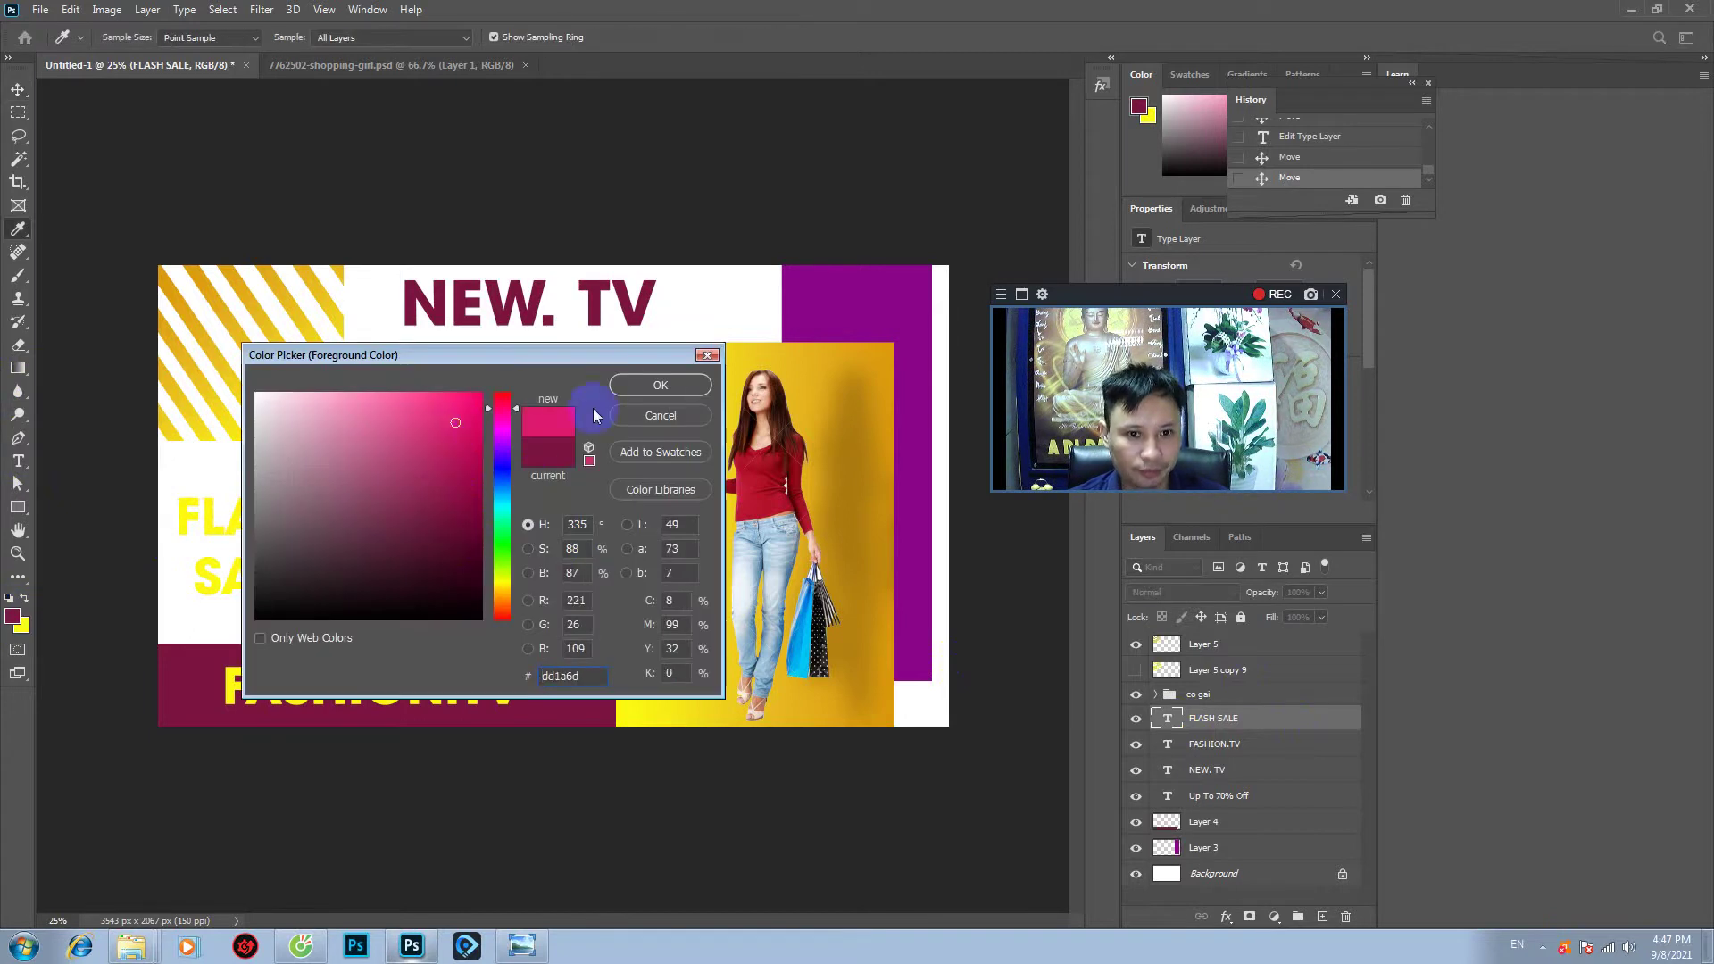
left_click(660, 385)
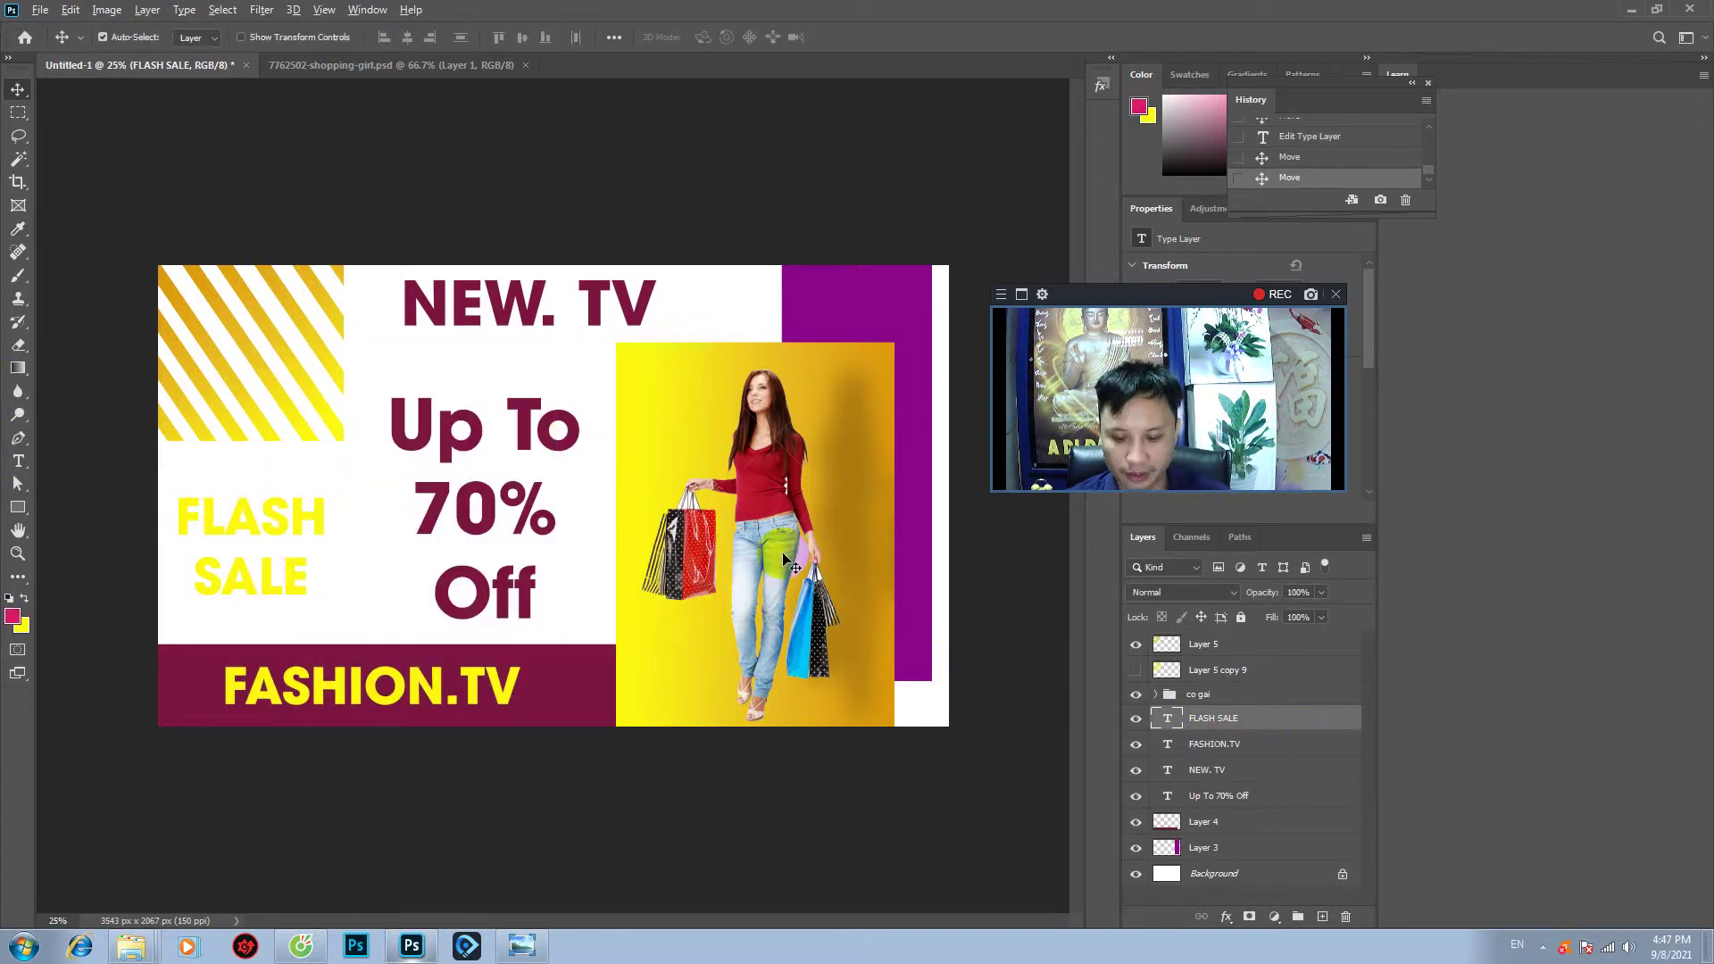
key("alt+BackSpace")
left_click_drag(312, 527, 330, 525)
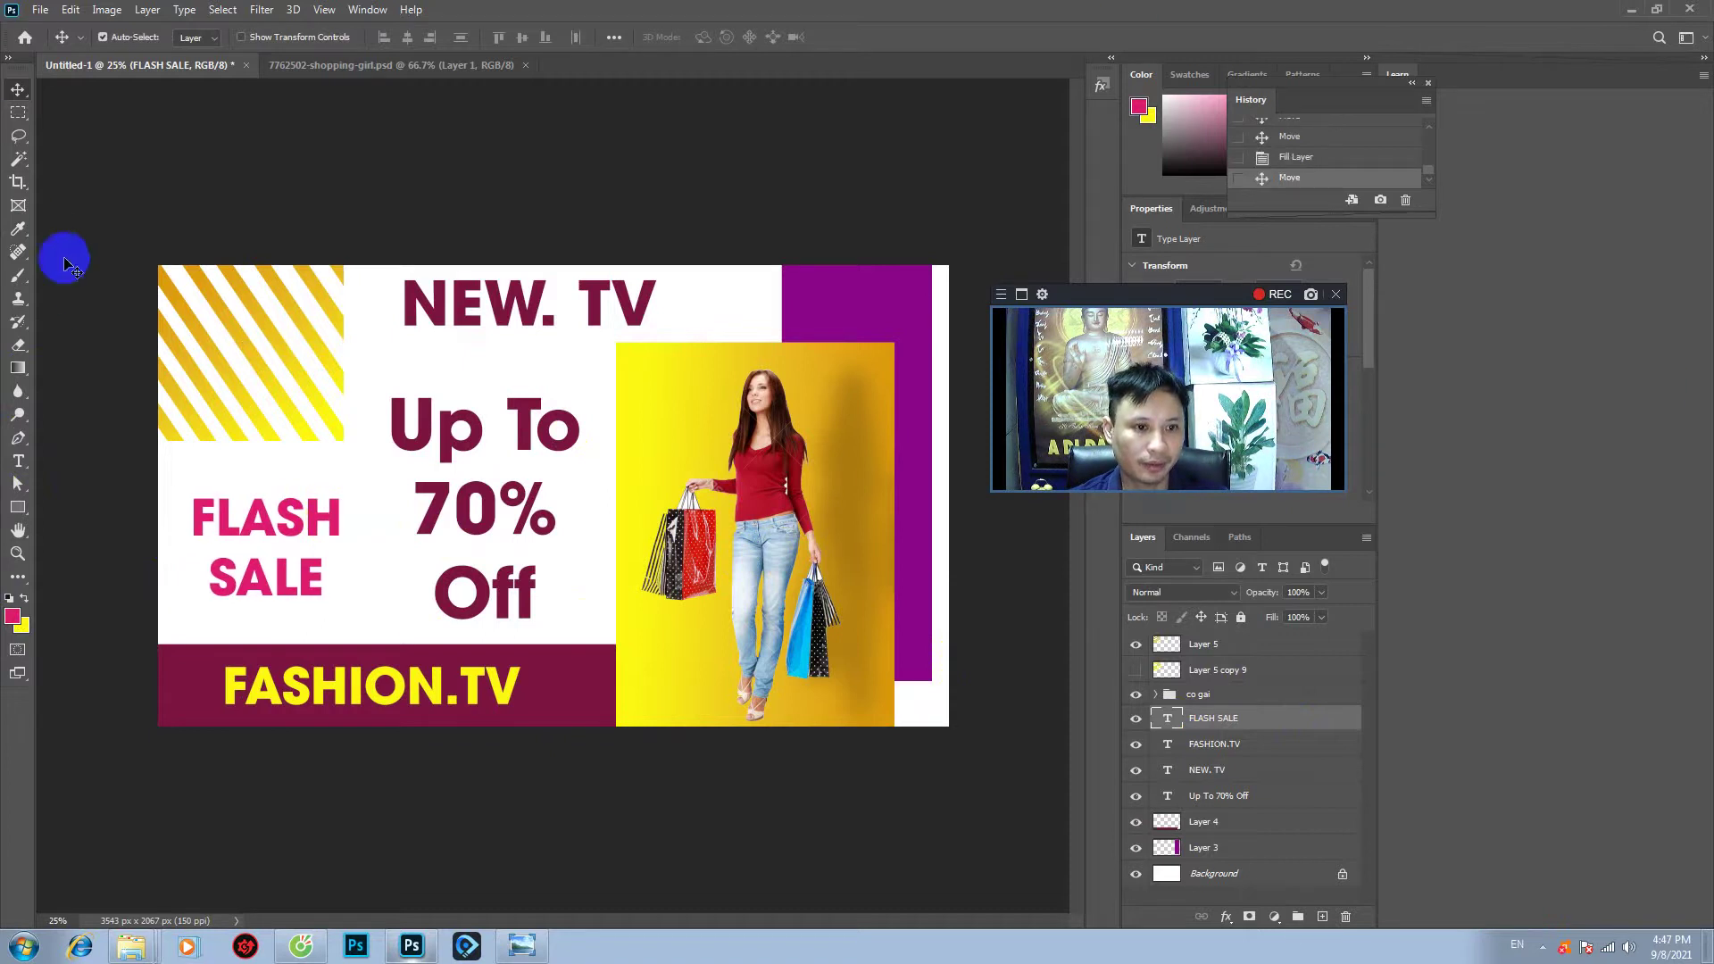
left_click(20, 461)
- Recolour the word TV in NEW. TV gold-orange, leaving NEW. dark maroon
double_click(594, 308)
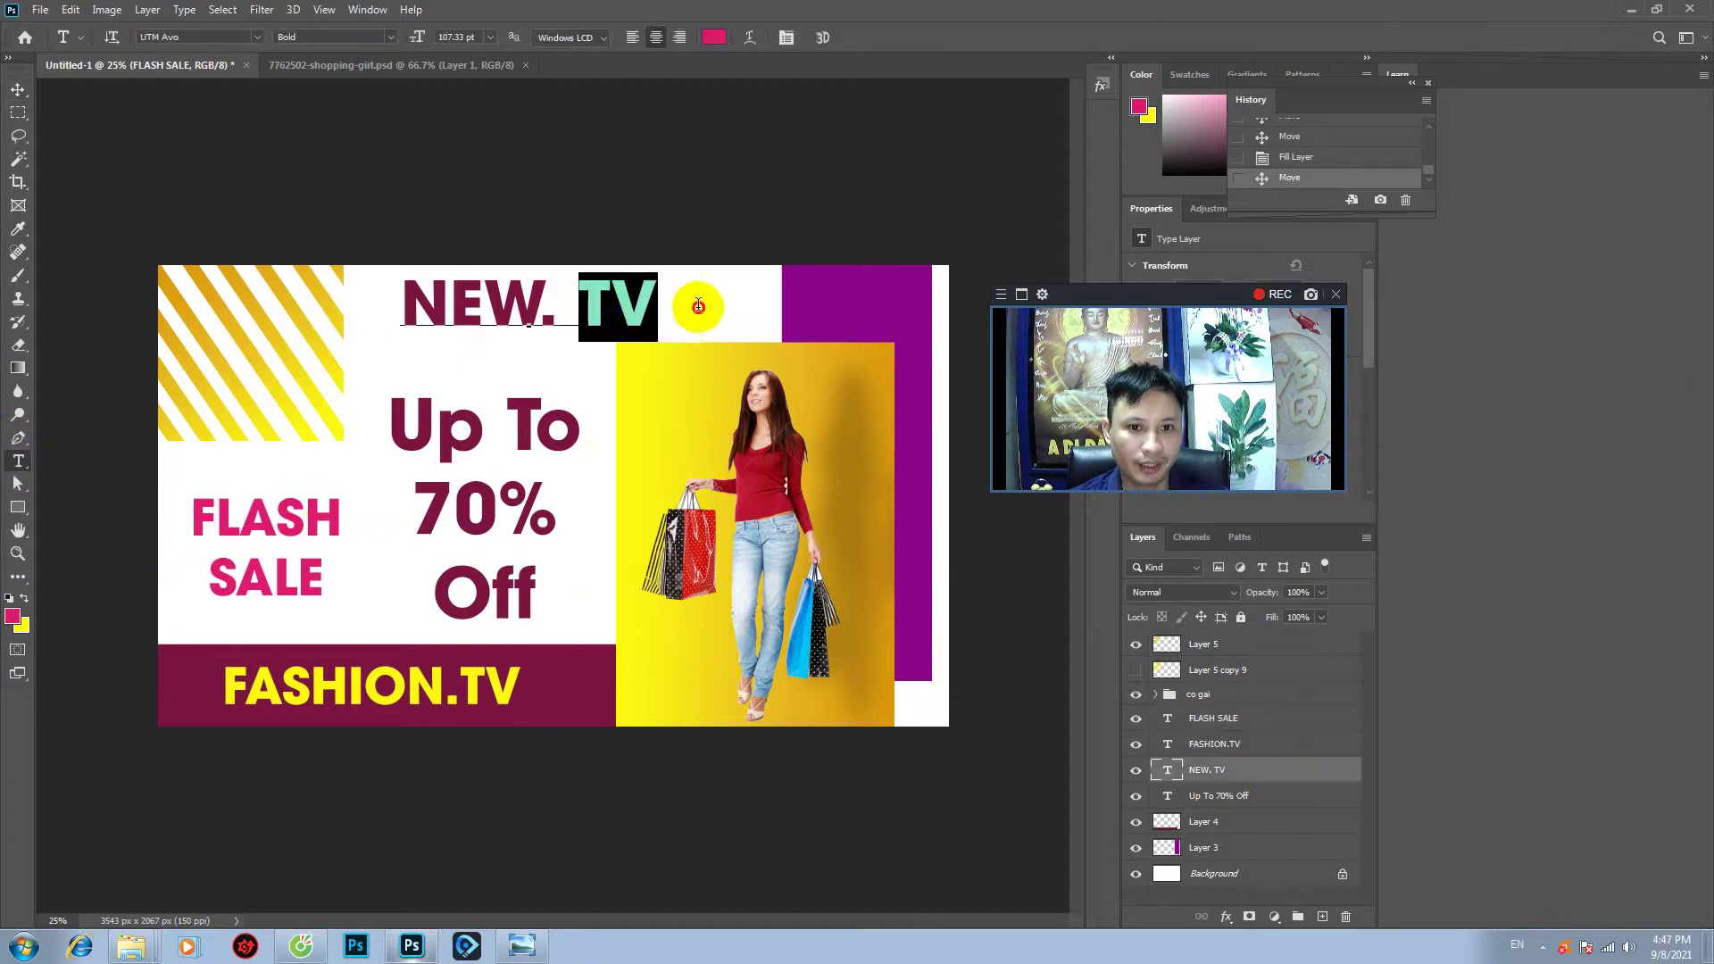
left_click(11, 616)
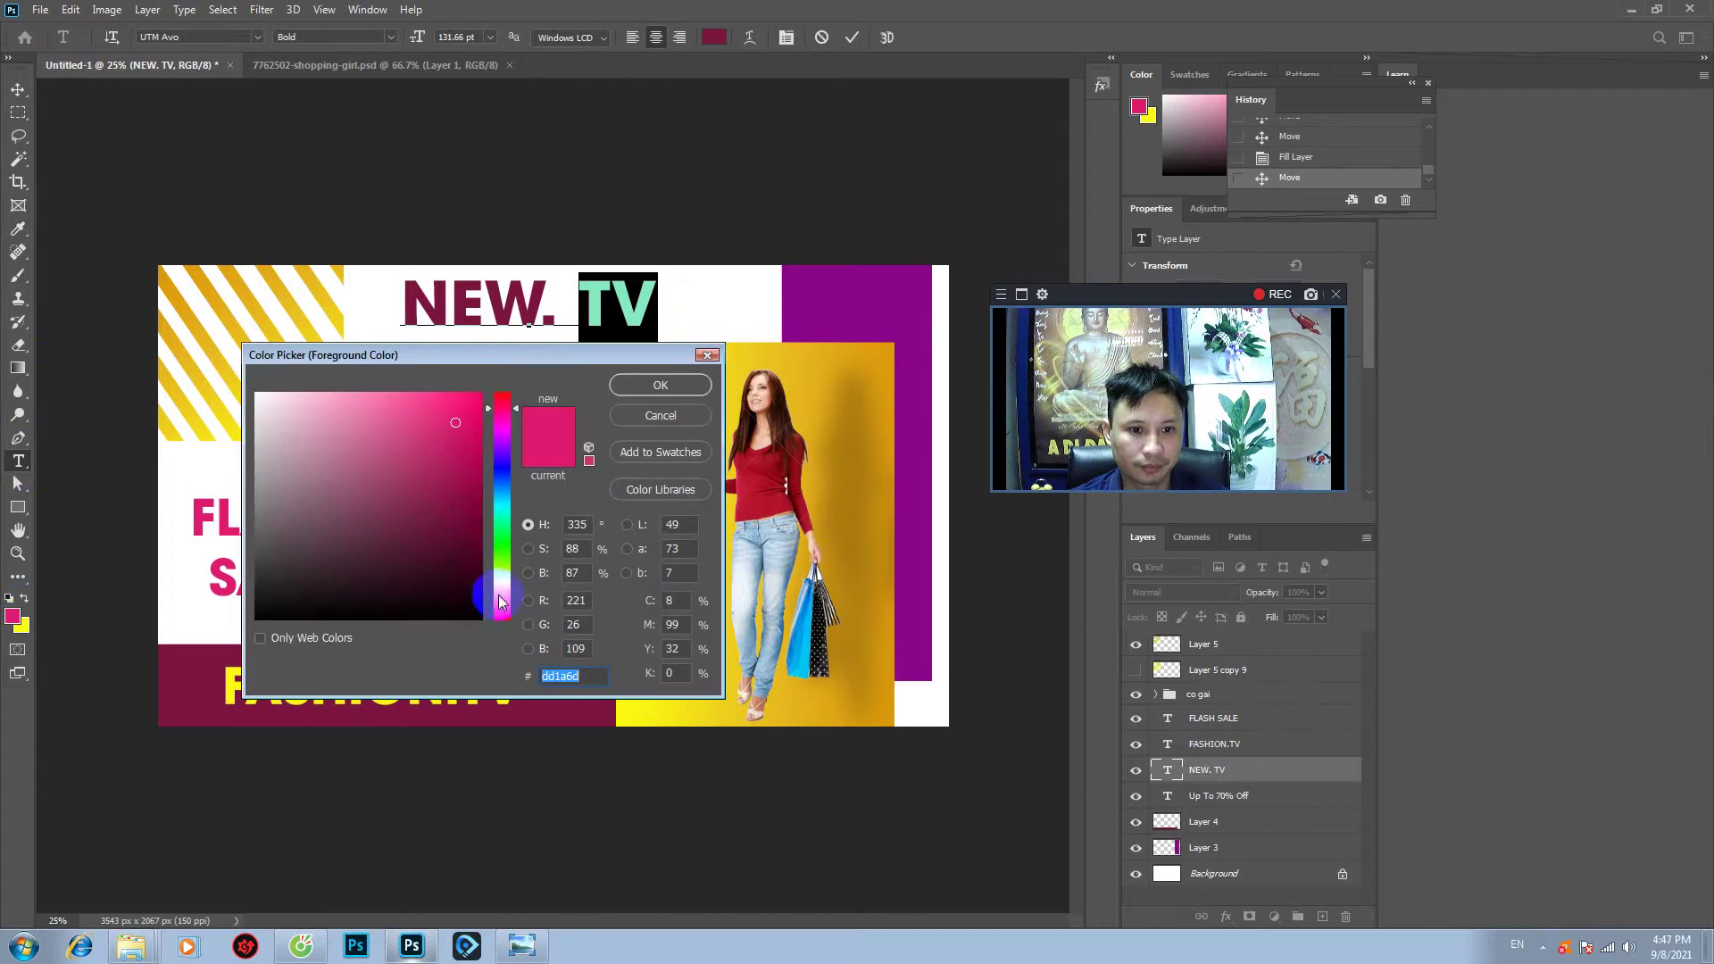
left_click(502, 594)
left_click(459, 460)
left_click(660, 385)
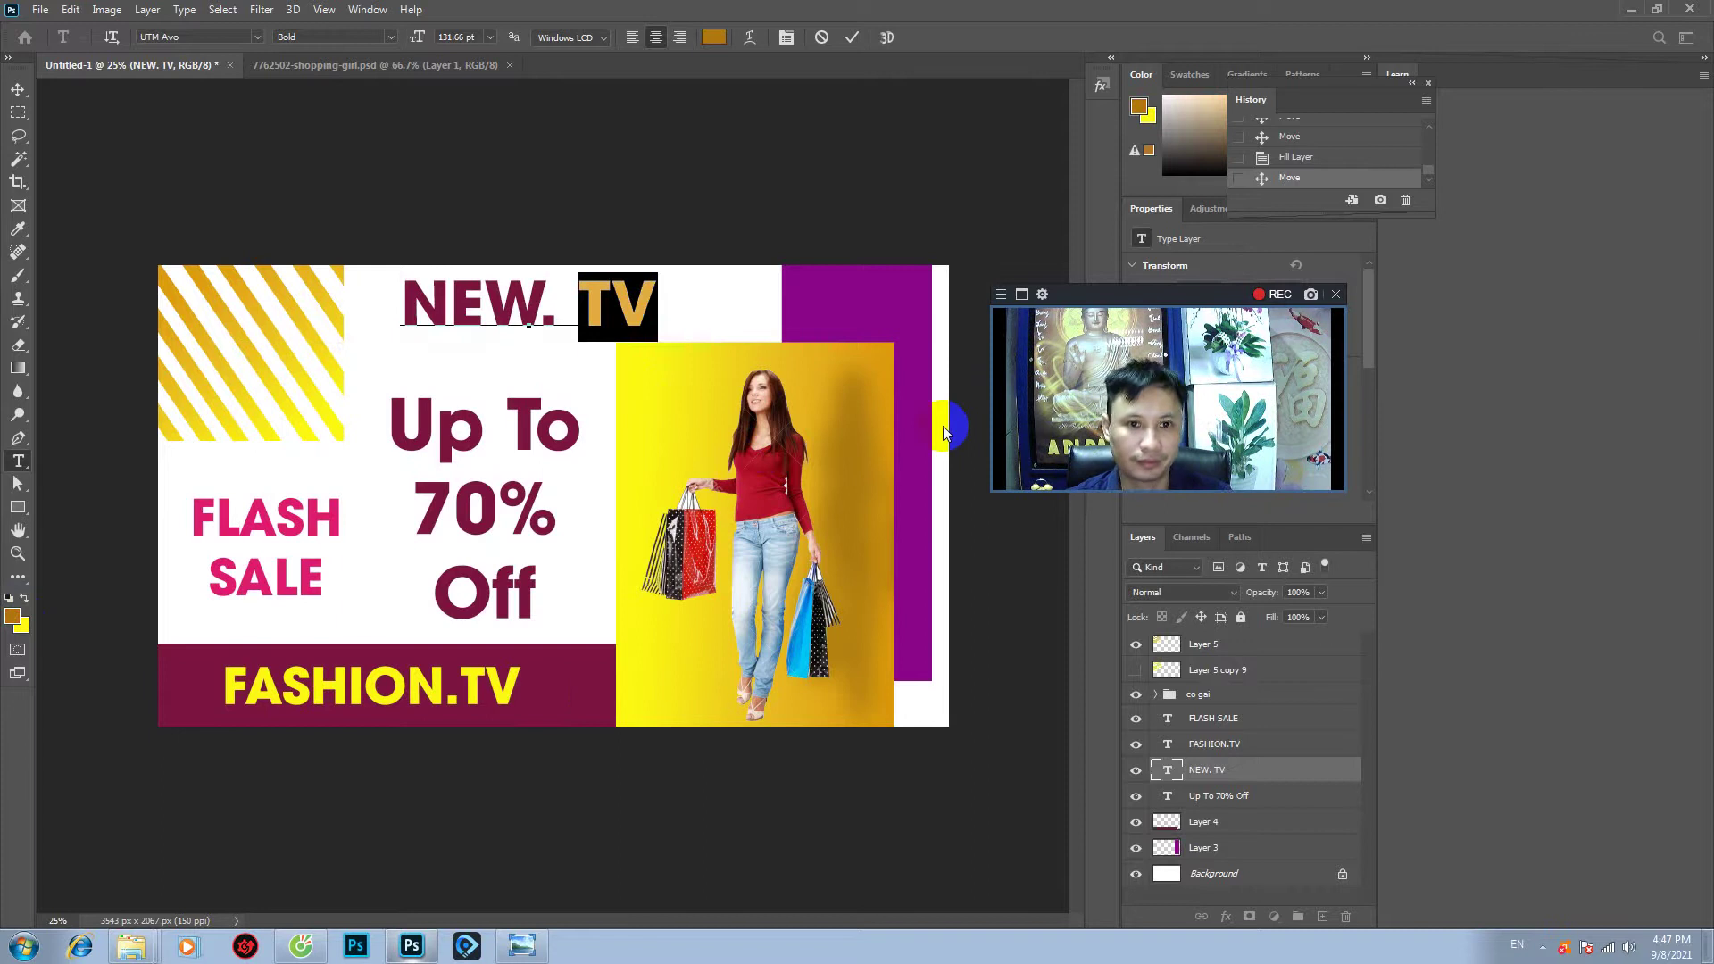
left_click(17, 92)
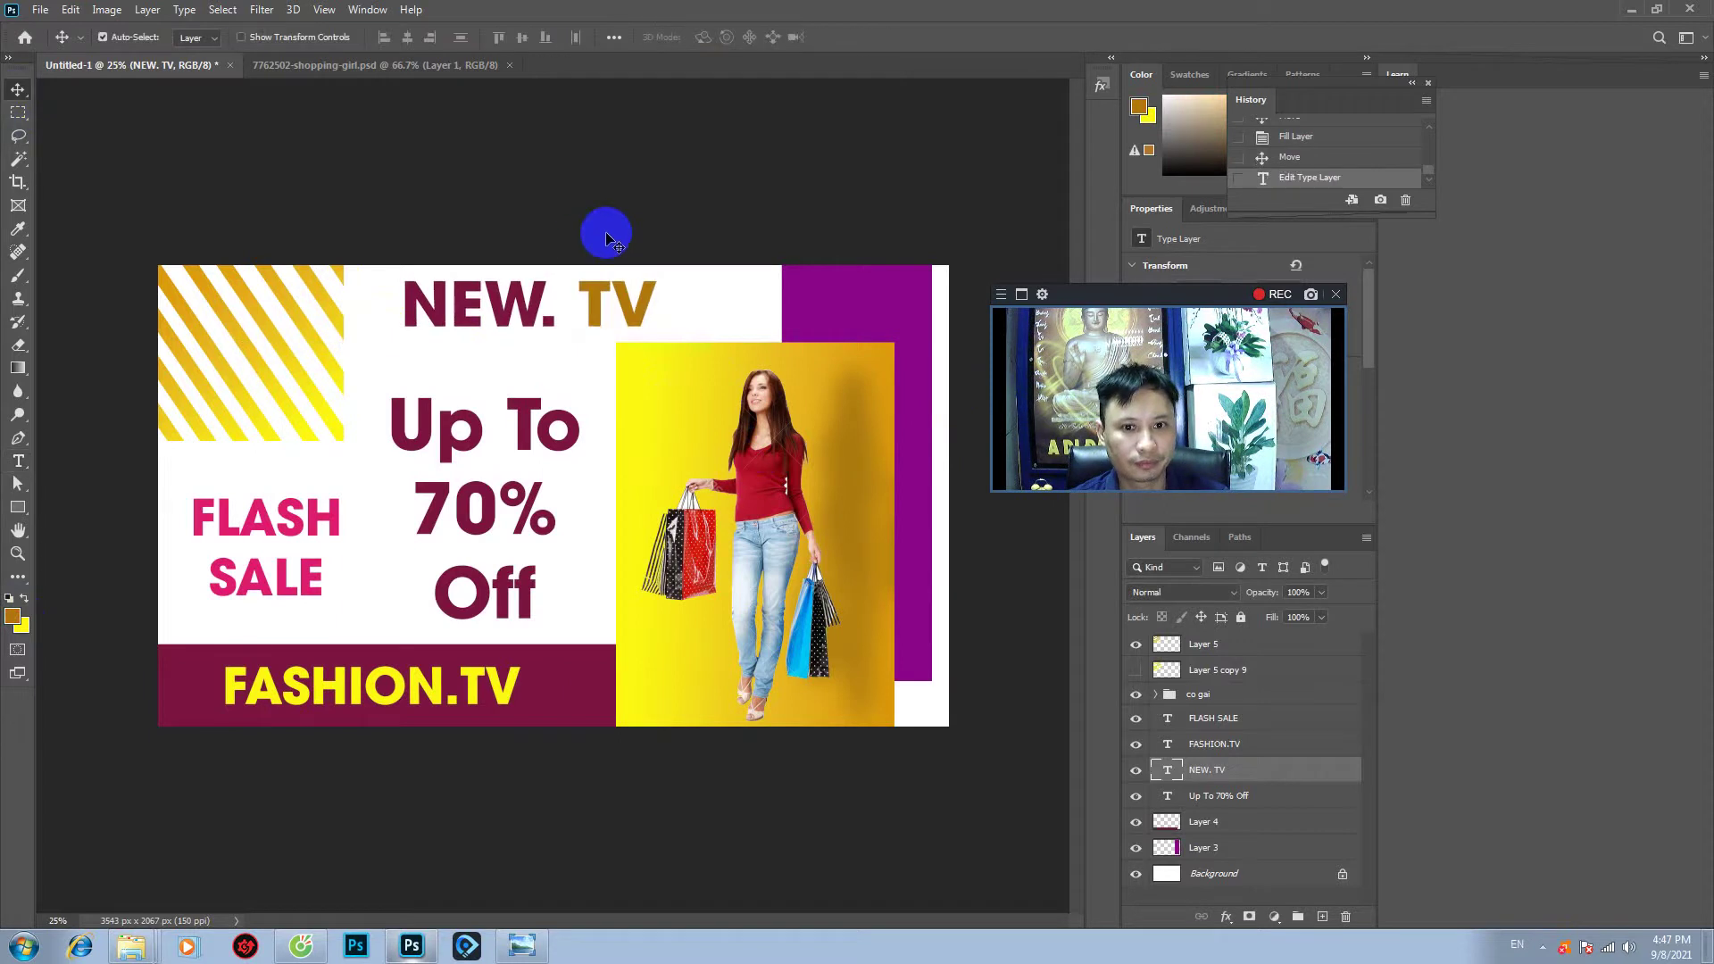
- Move the headline up-left and delete 70% Off, leaving Up To on its own
left_click(533, 435)
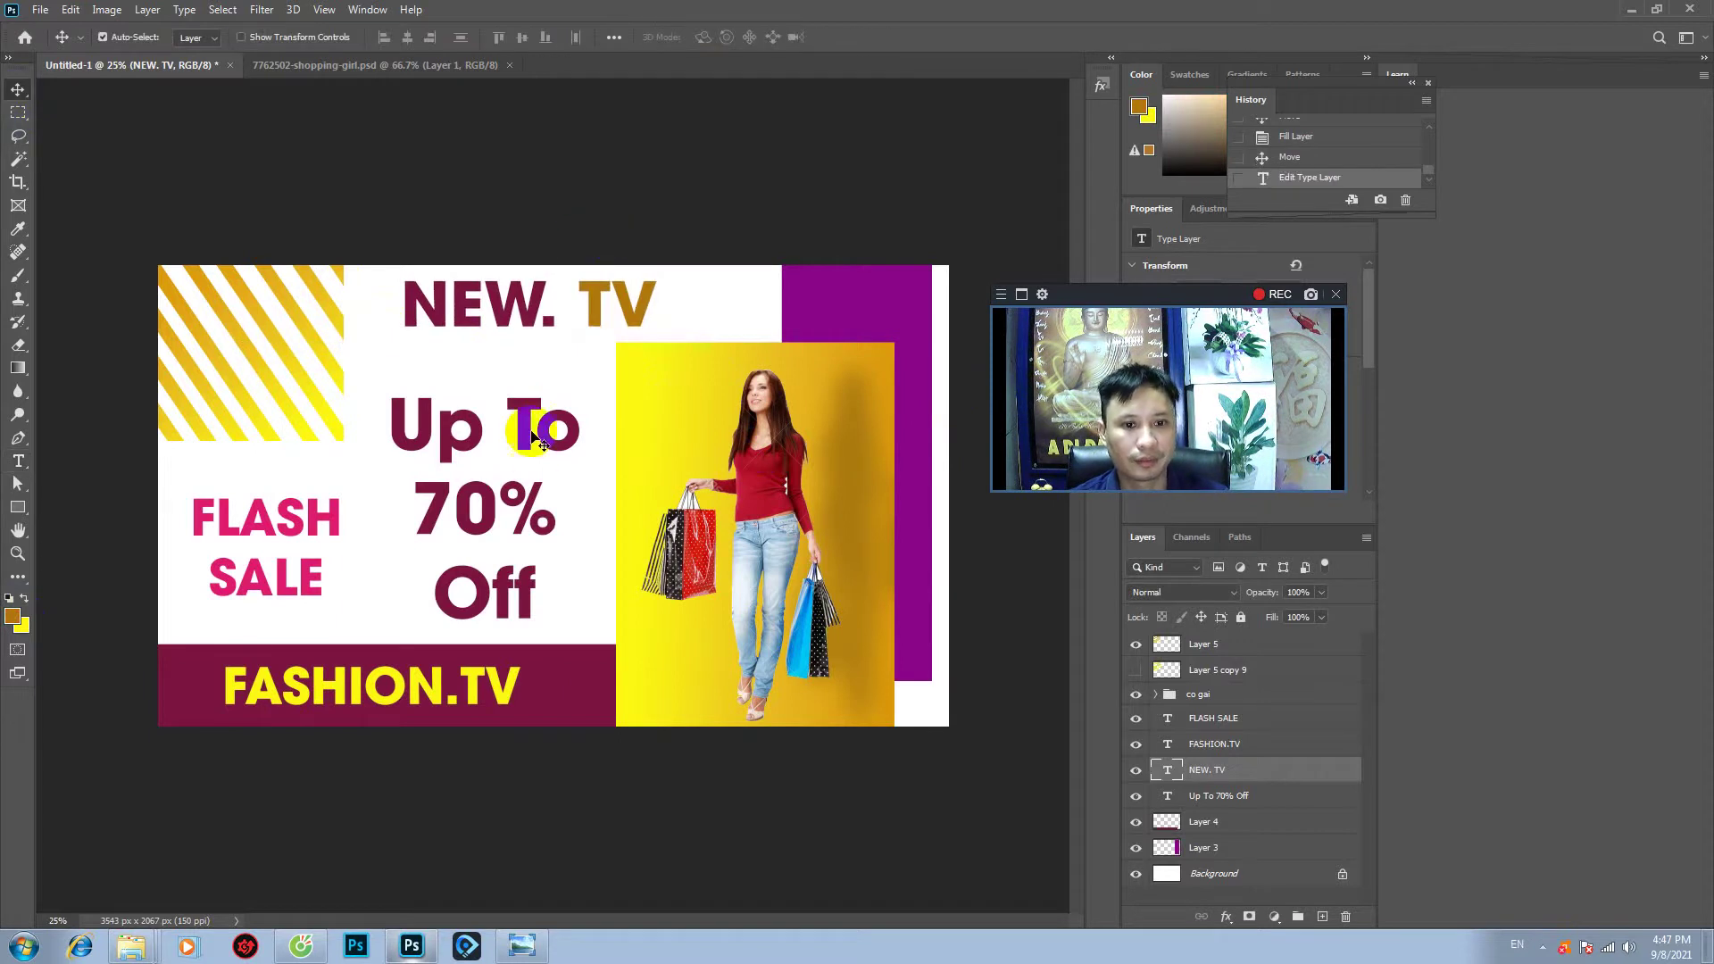
left_click_drag(526, 432, 516, 426)
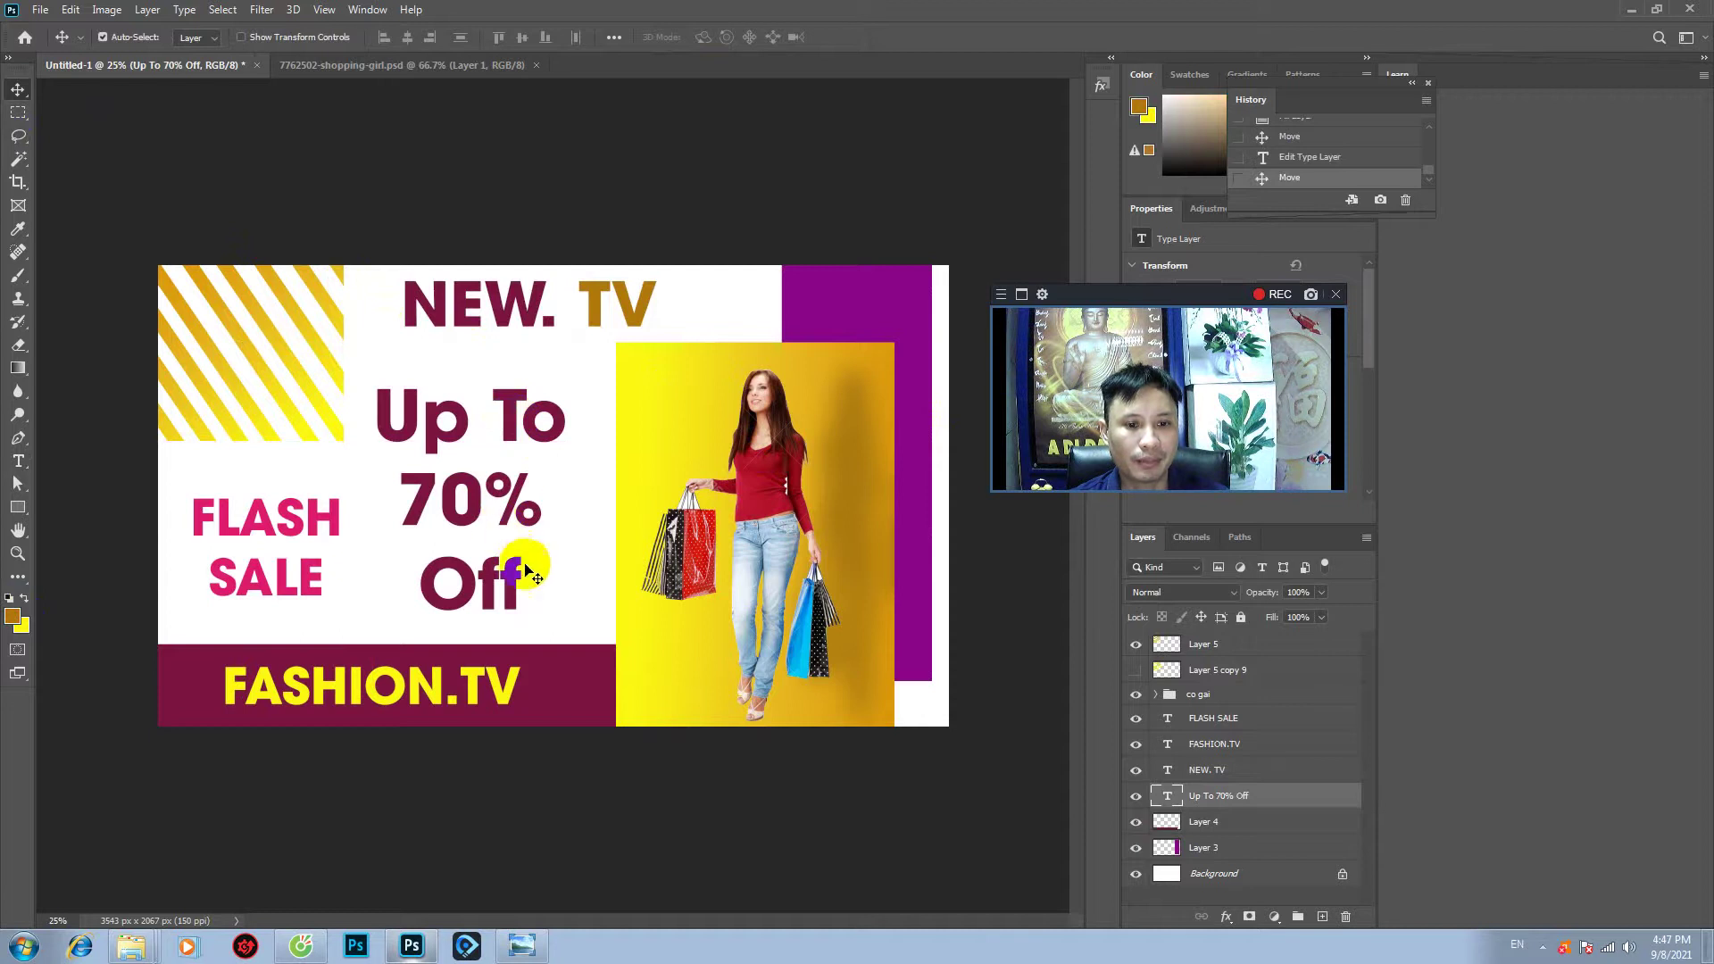
left_click(18, 461)
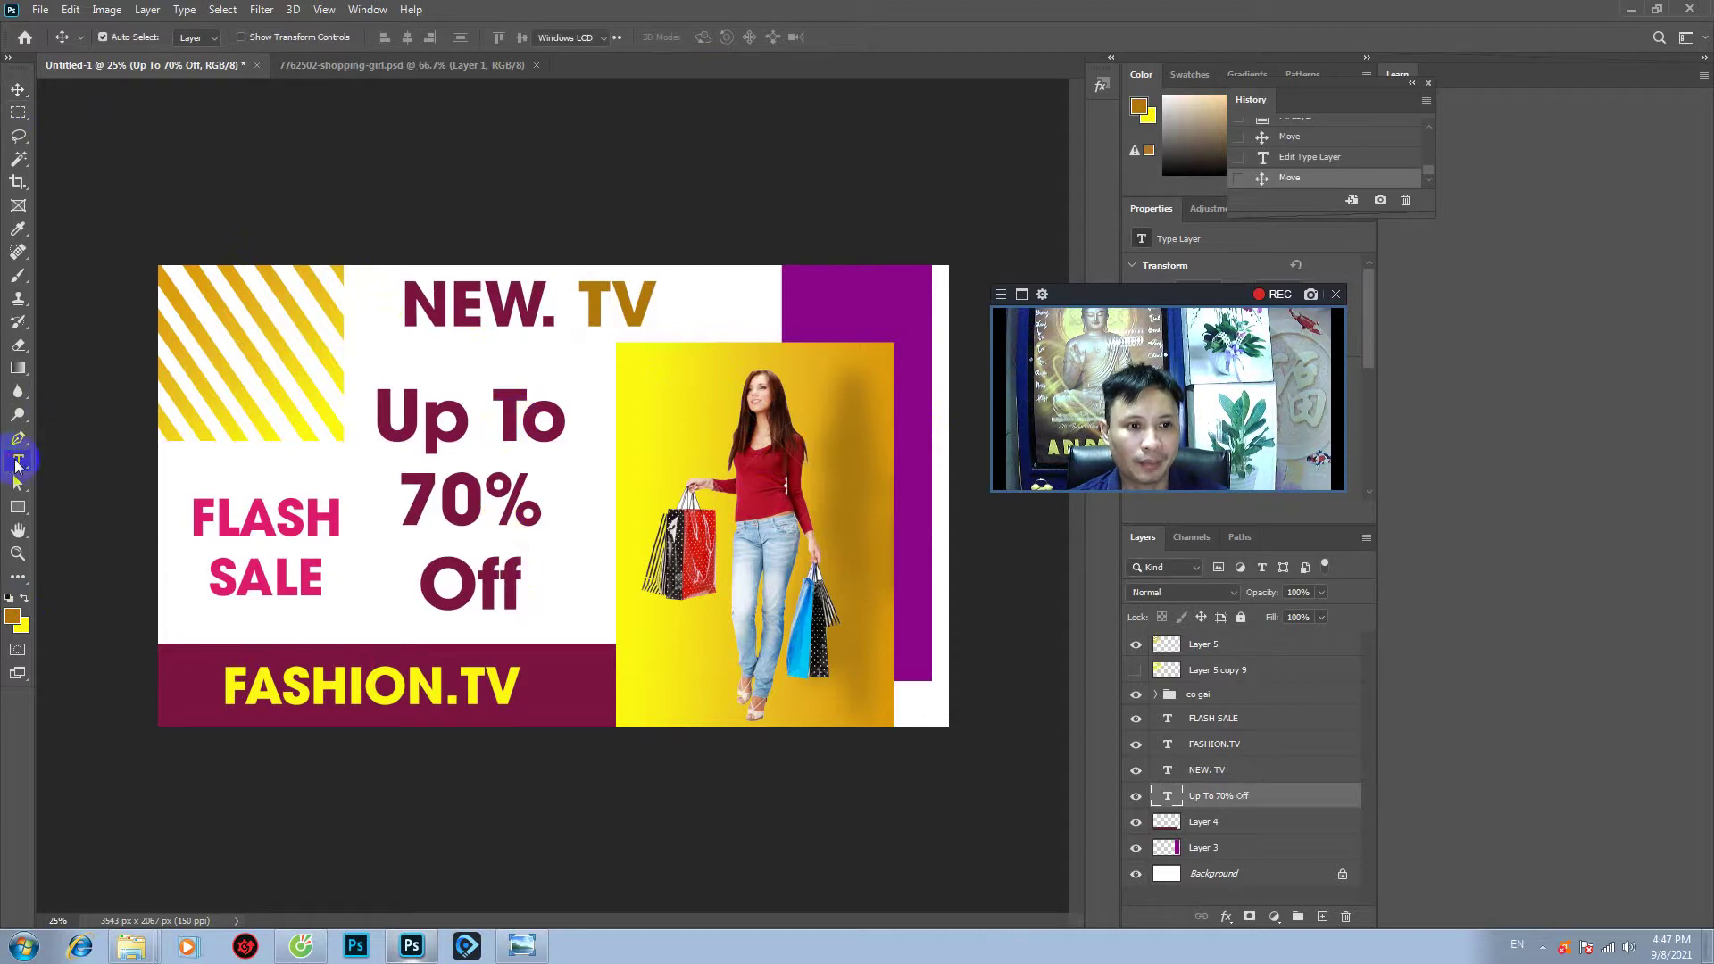
left_click(409, 494)
left_click_drag(409, 493, 550, 599)
key("ctrl+c")
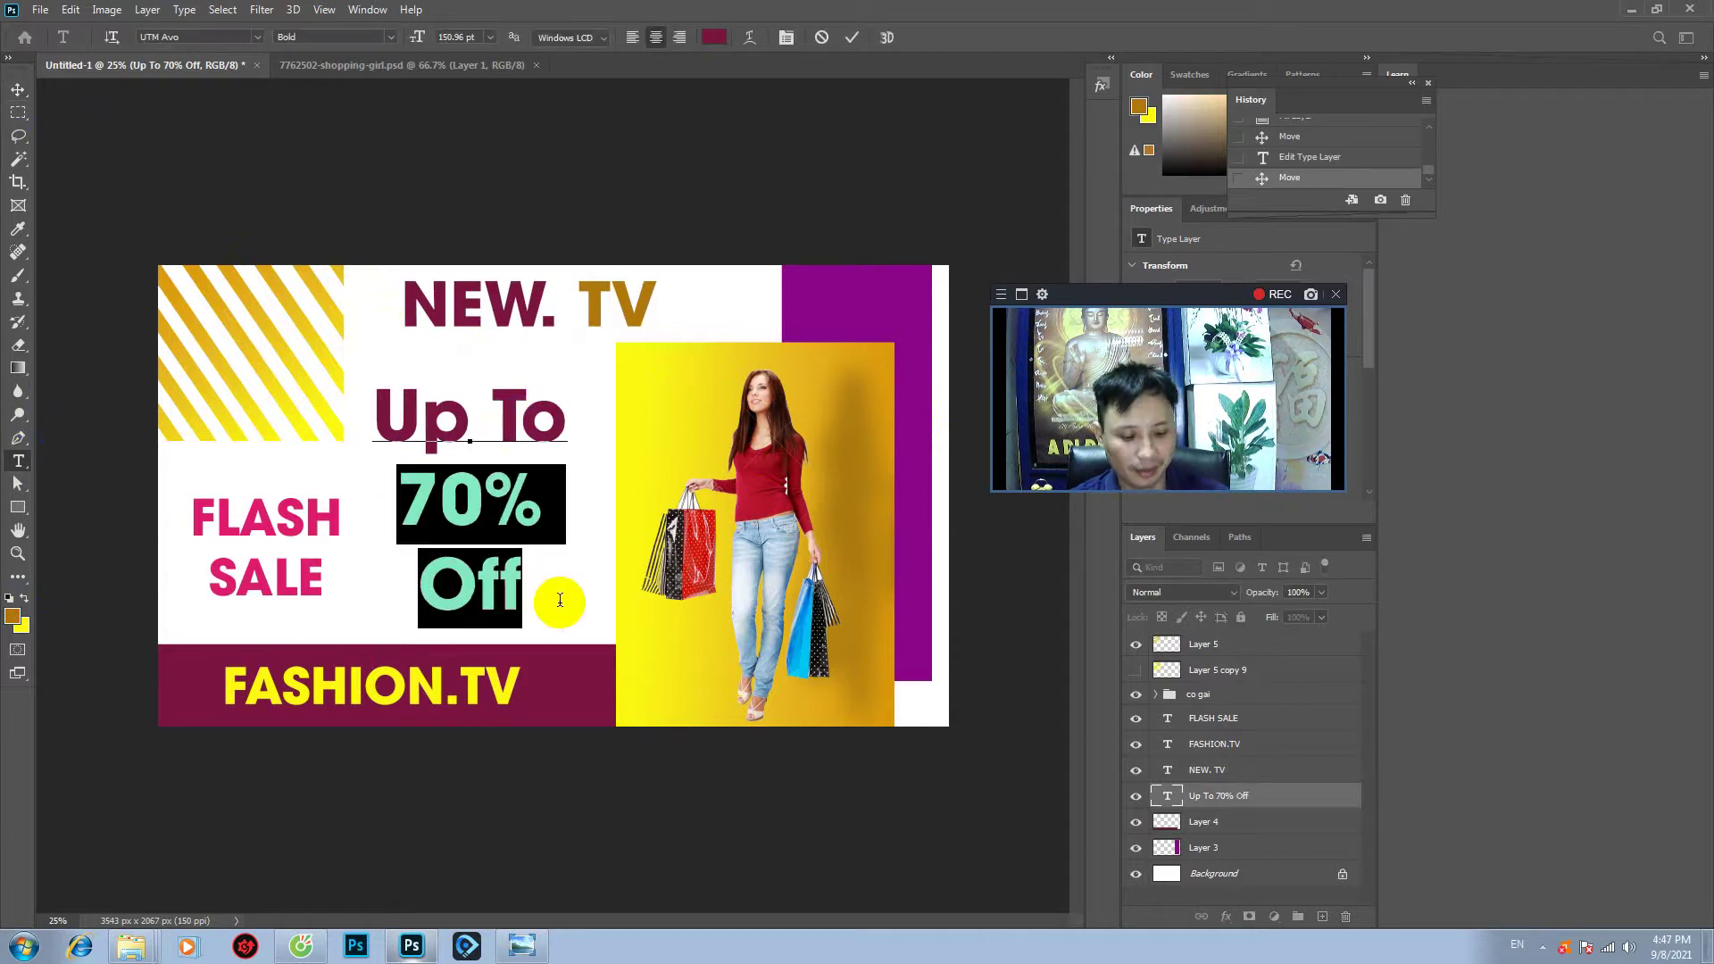
key("BackSpace")
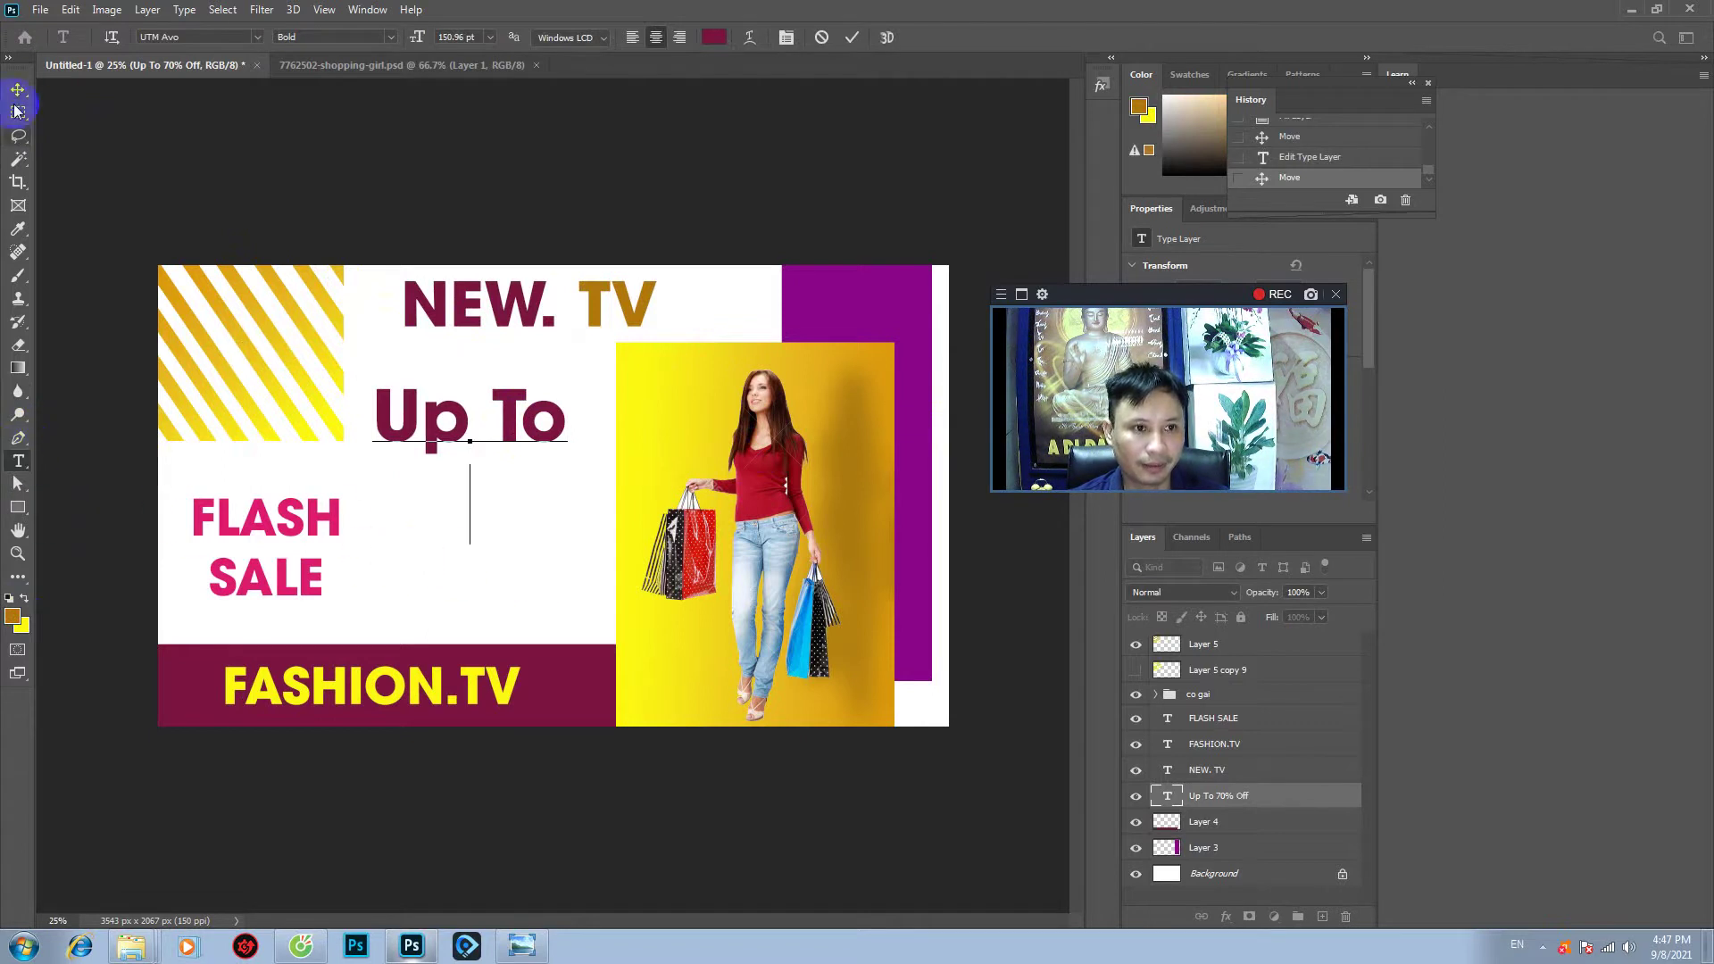
left_click(18, 89)
- Paste the text into a new type layer beside FLASH and remove Off, leaving 70%
left_click(18, 460)
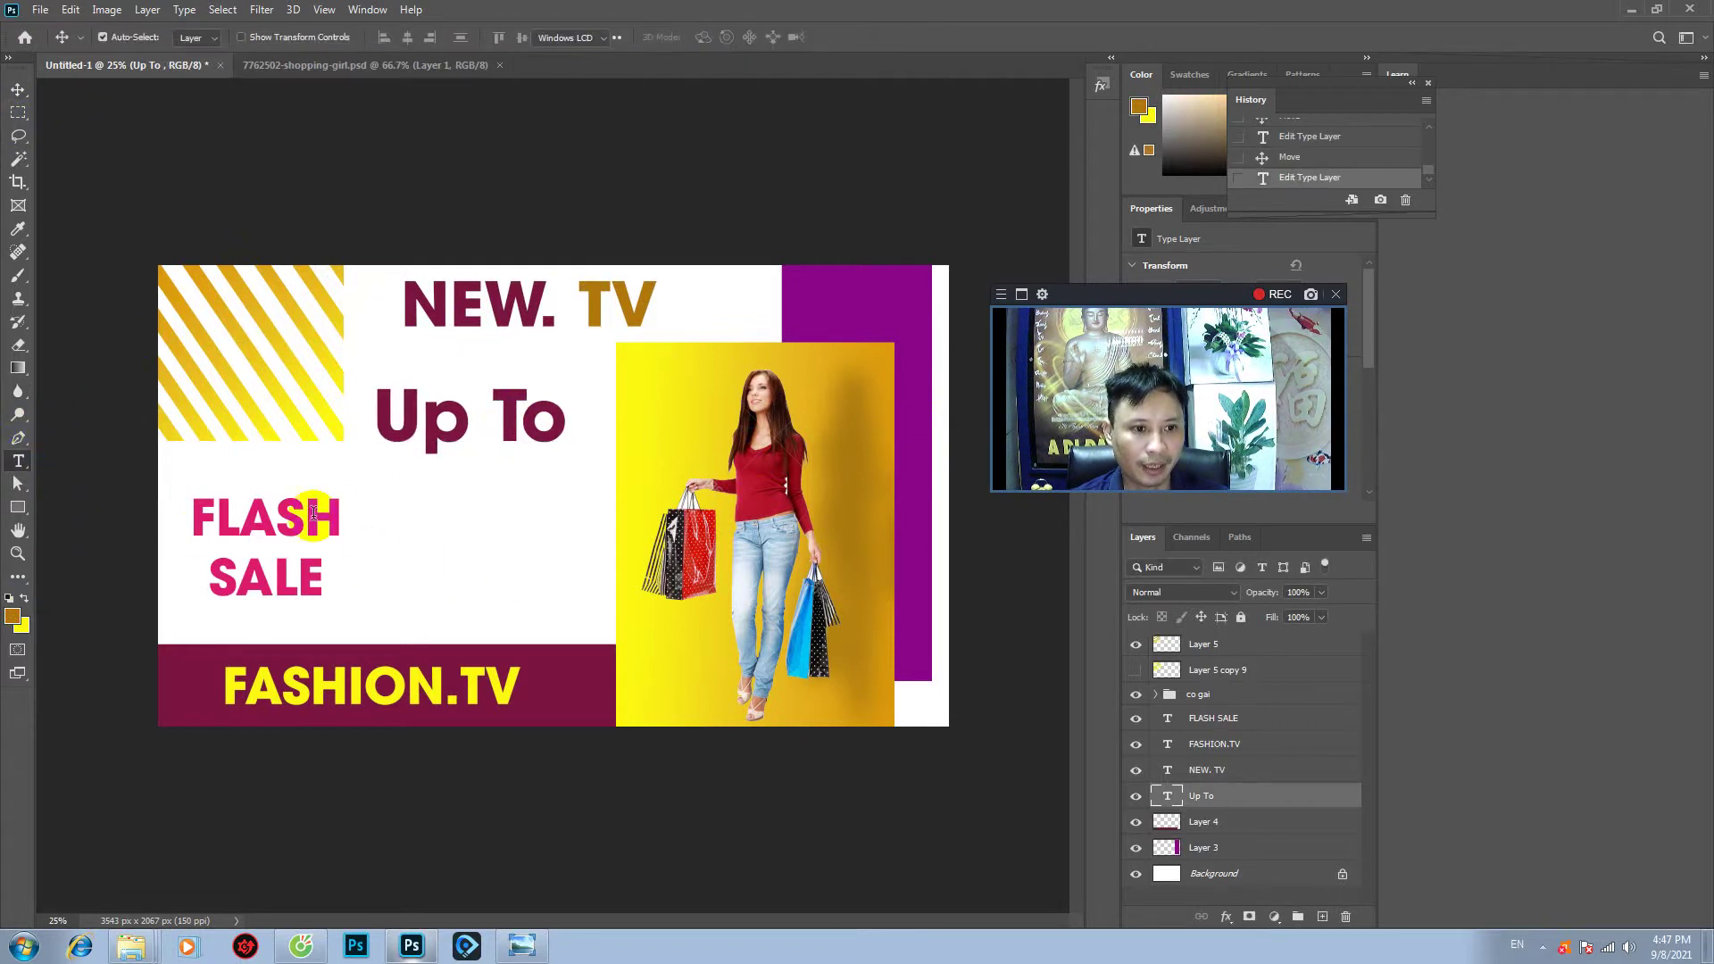
left_click(423, 521)
key("ctrl+v")
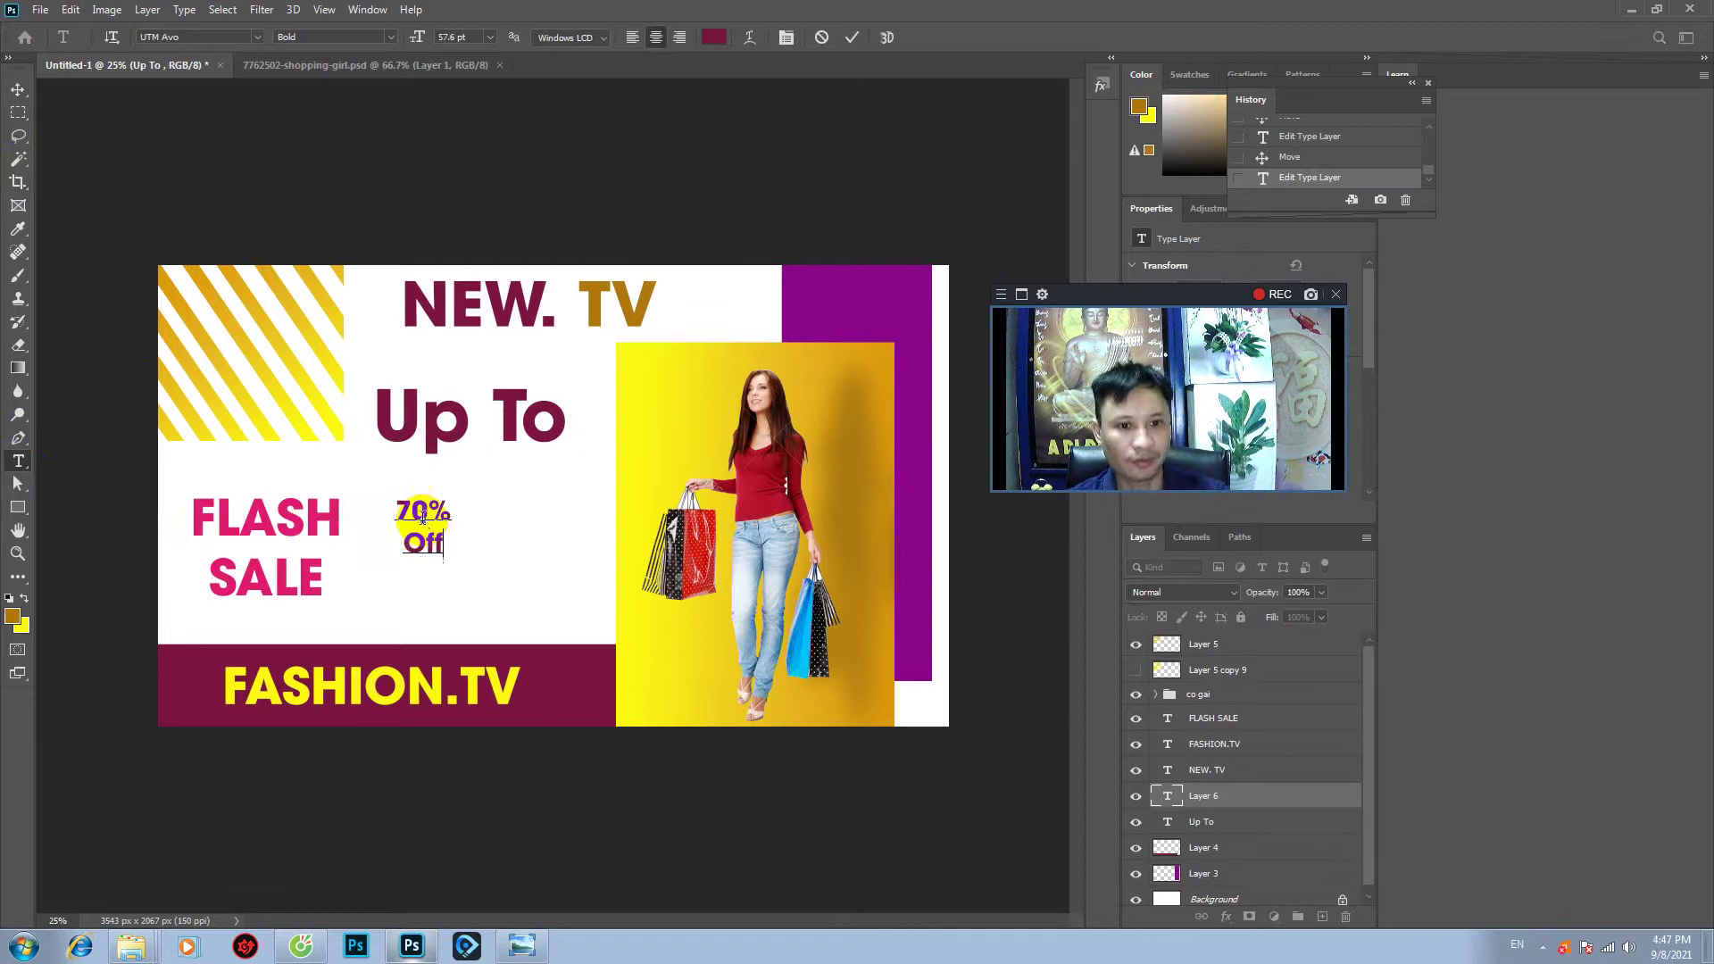
left_click_drag(414, 542, 475, 548)
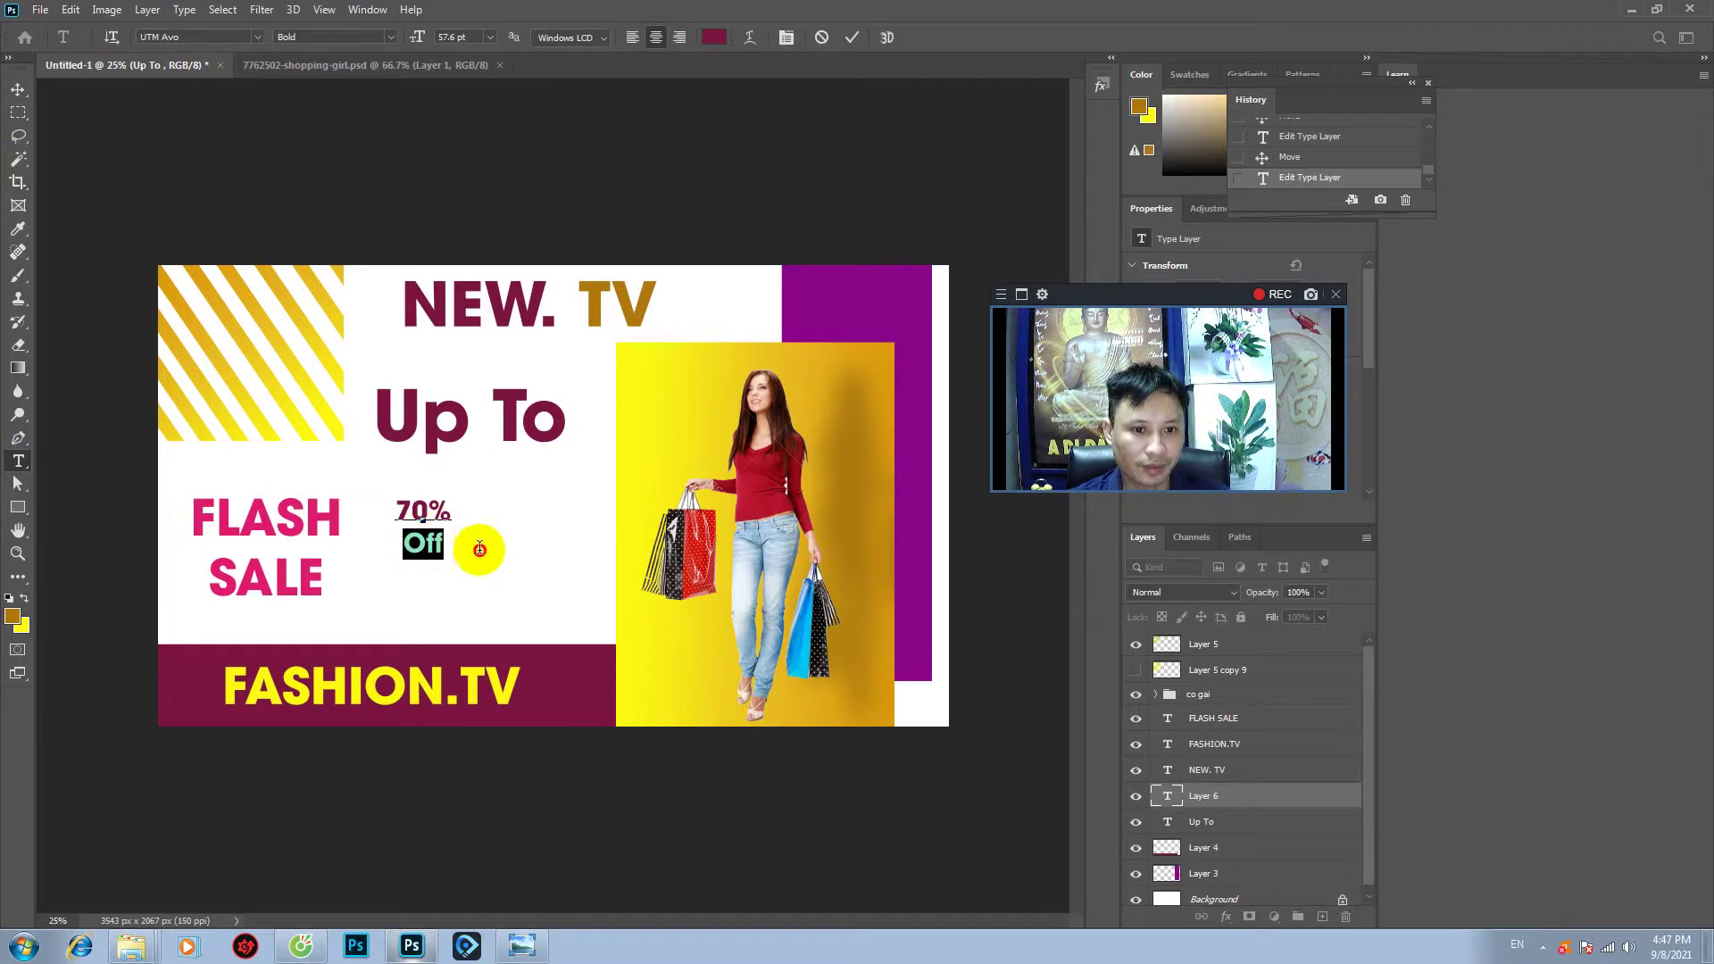
key("BackSpace")
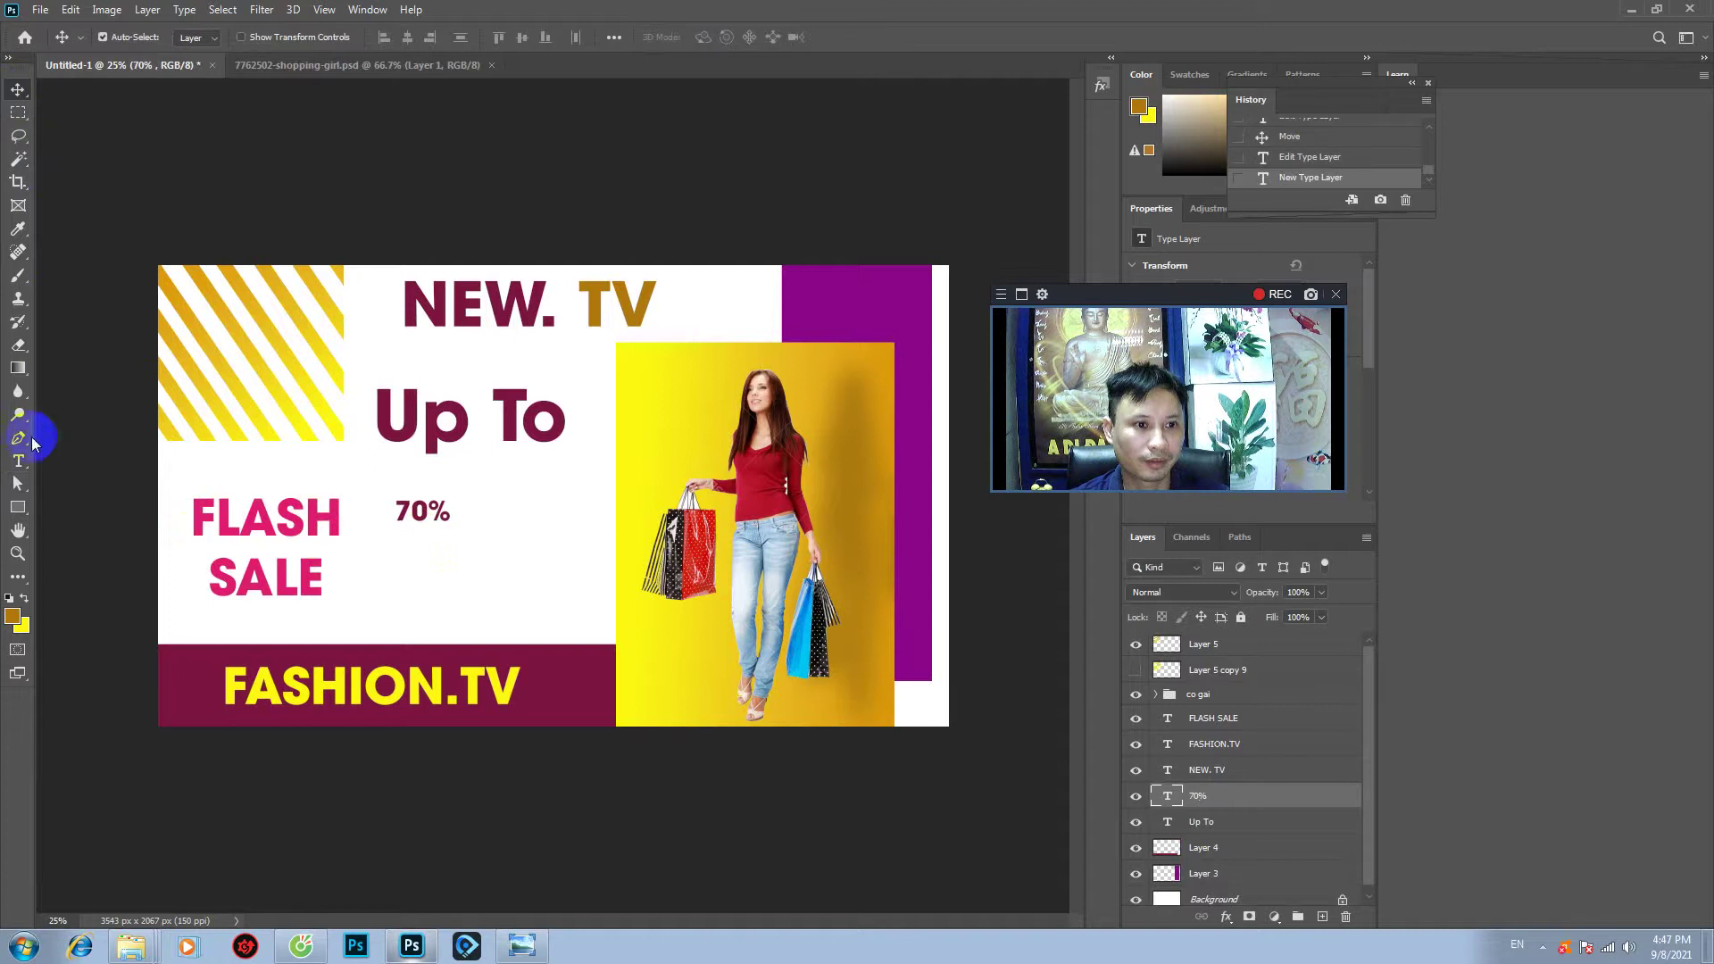
- Add Off as its own text layer under 70% and enlarge it about threefold
left_click(416, 600)
left_click(416, 600)
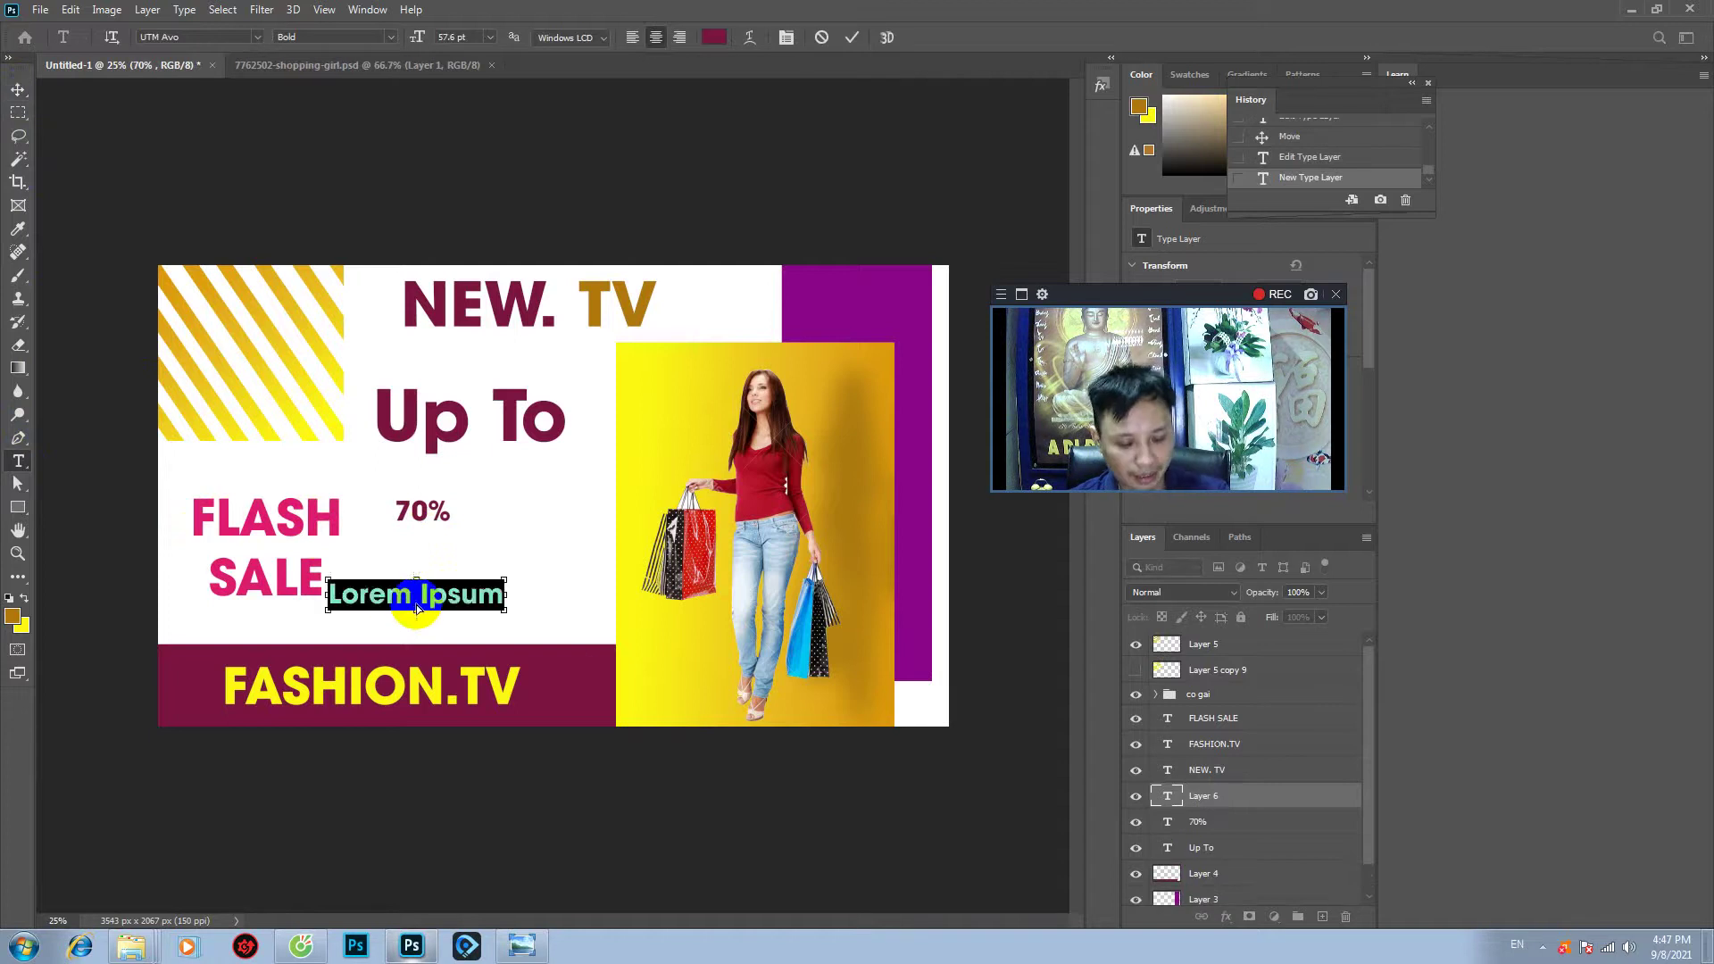
type("Off")
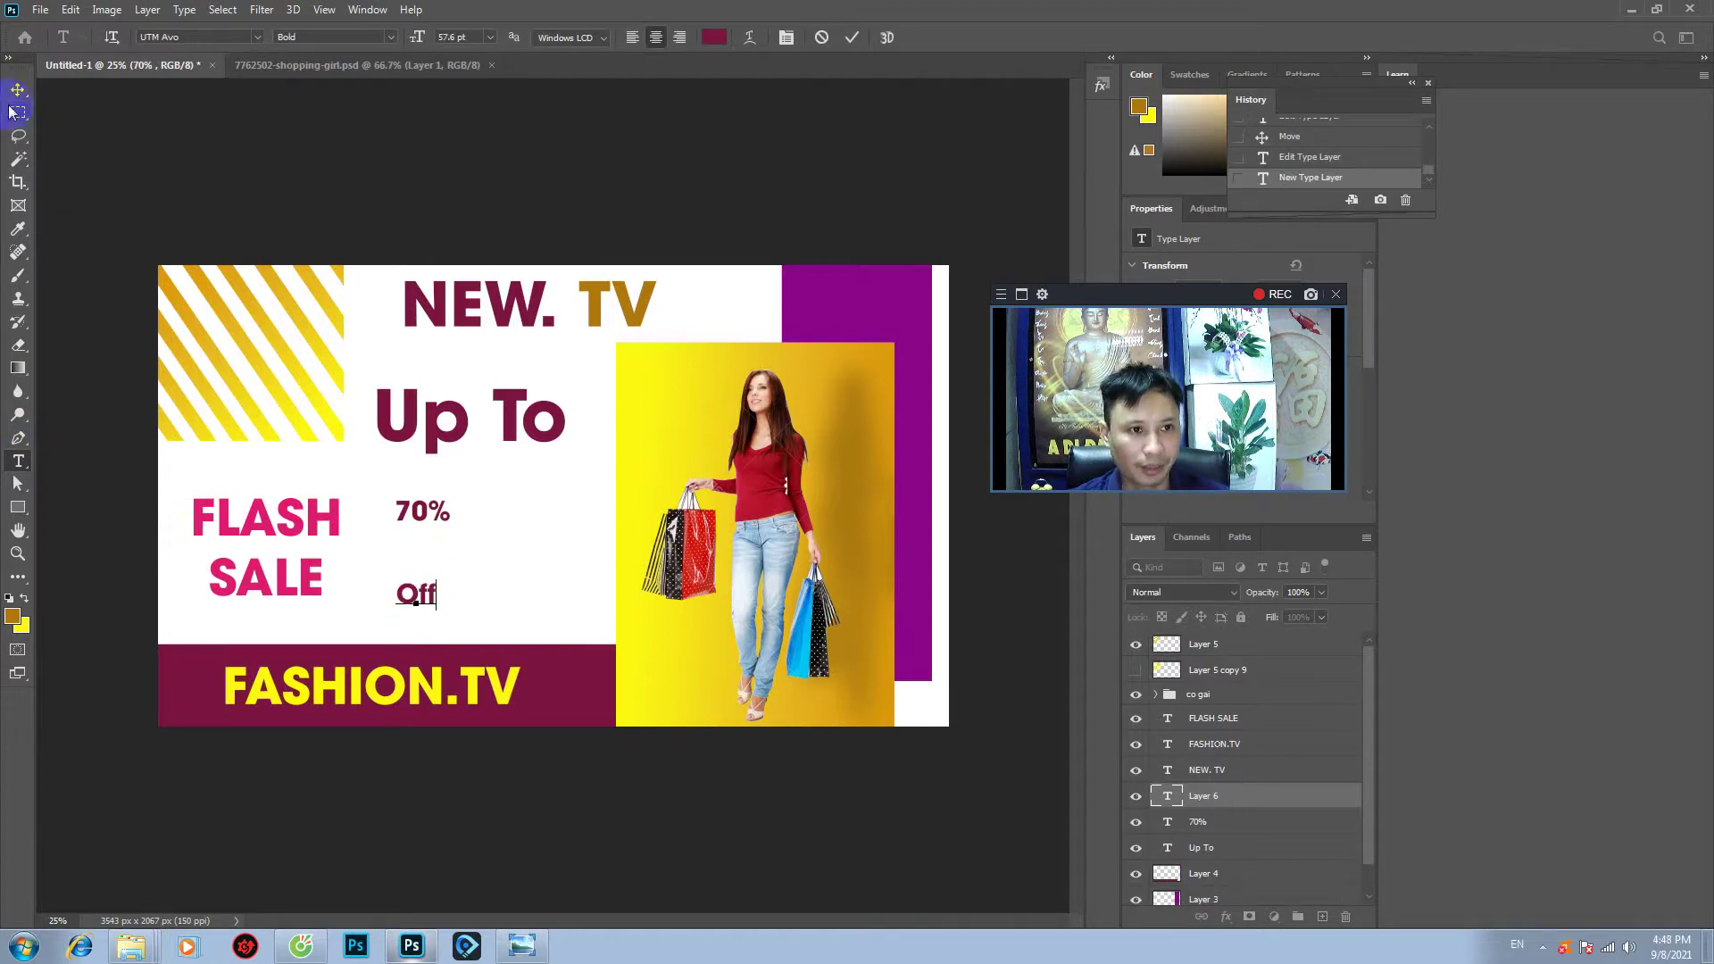
left_click(18, 90)
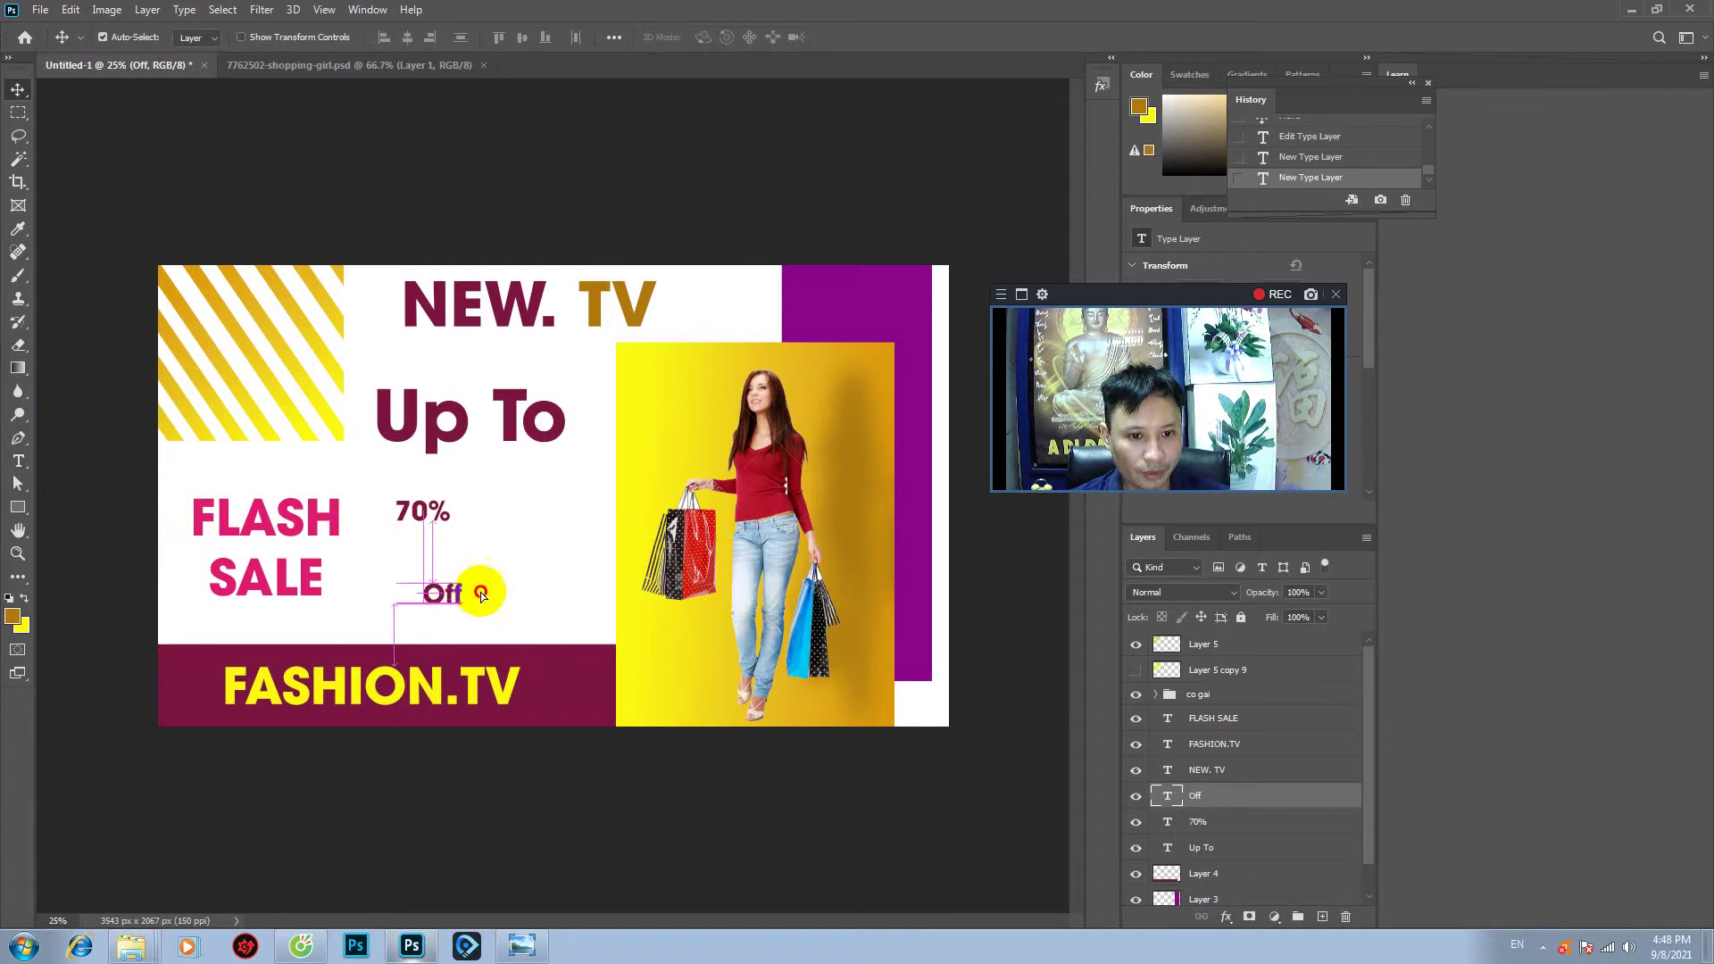
left_click_drag(429, 596, 524, 608)
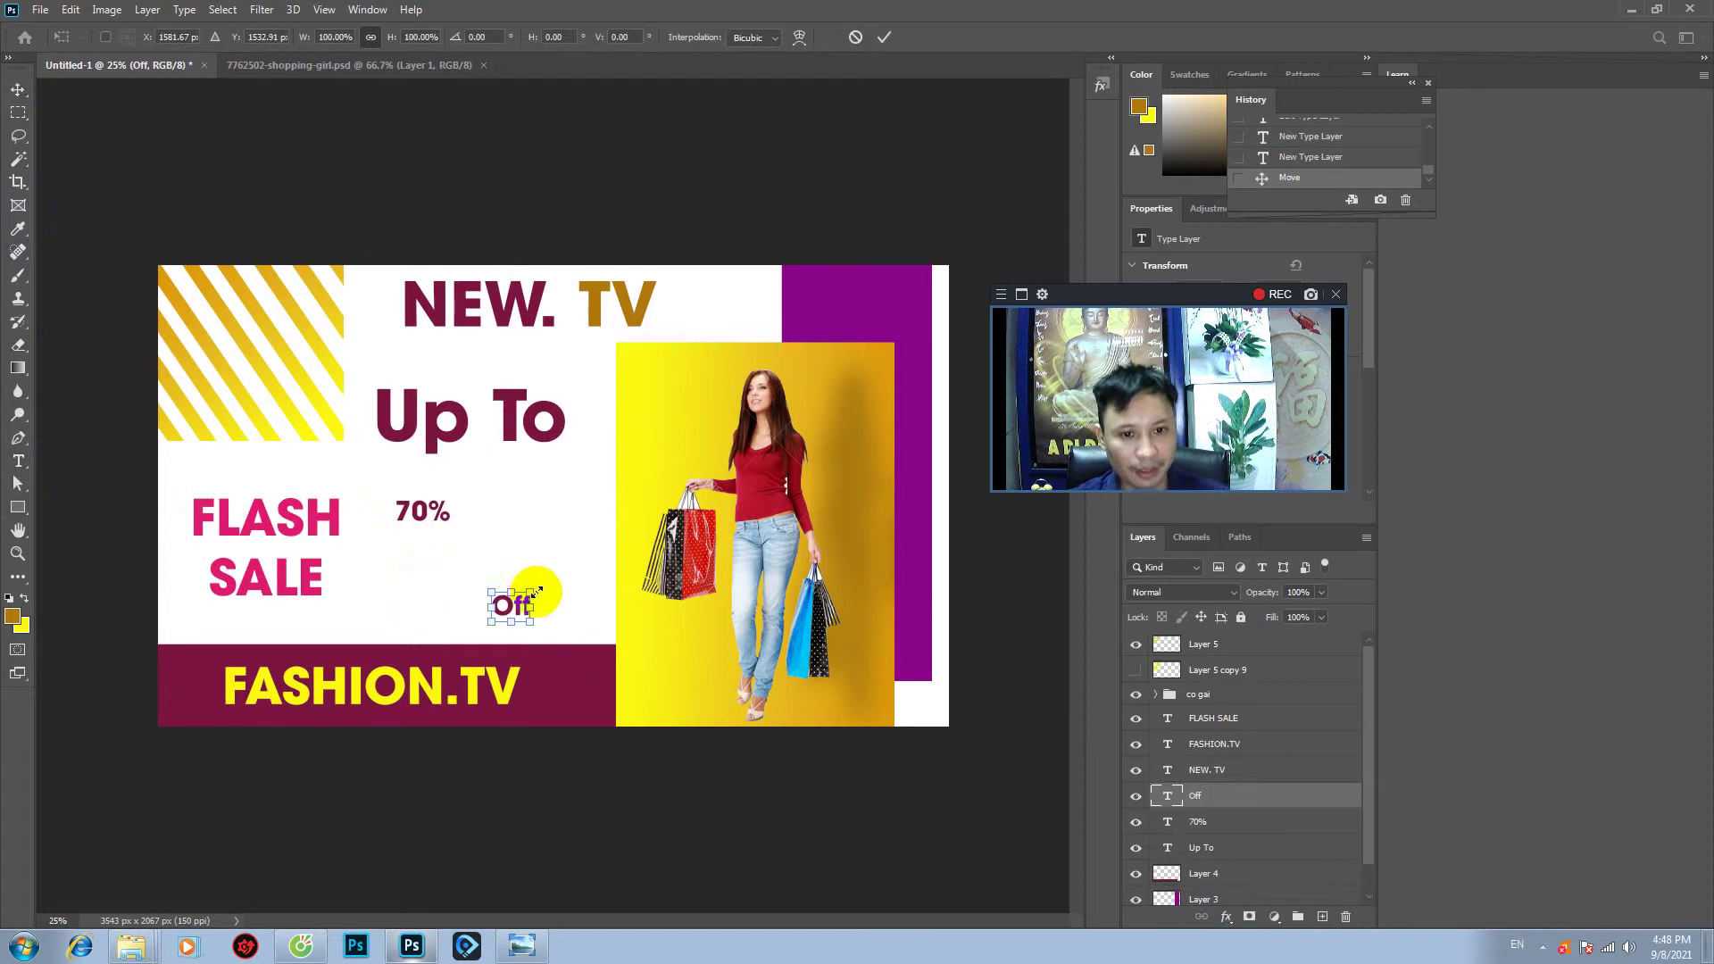
mouse_move(533, 591)
left_mouse_down()
mouse_move(601, 536)
mouse_move(548, 600)
left_mouse_up()
left_click(463, 519)
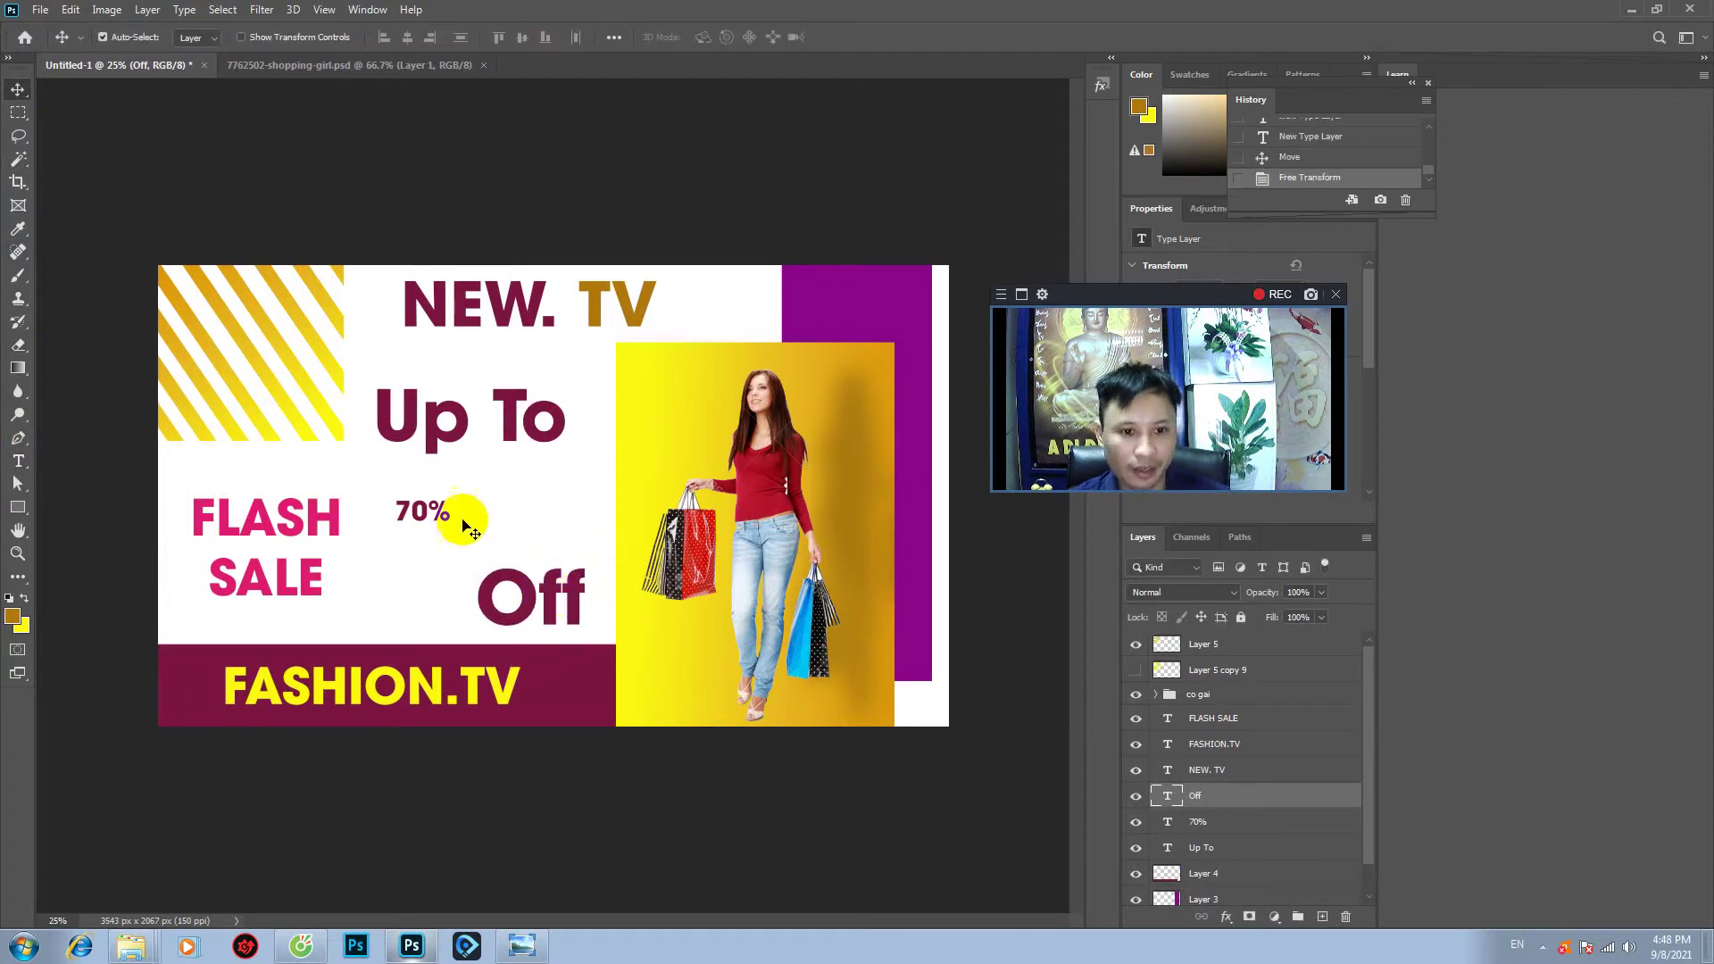
- Enlarge the 70% text about threefold and place it below Up To
left_click(428, 518)
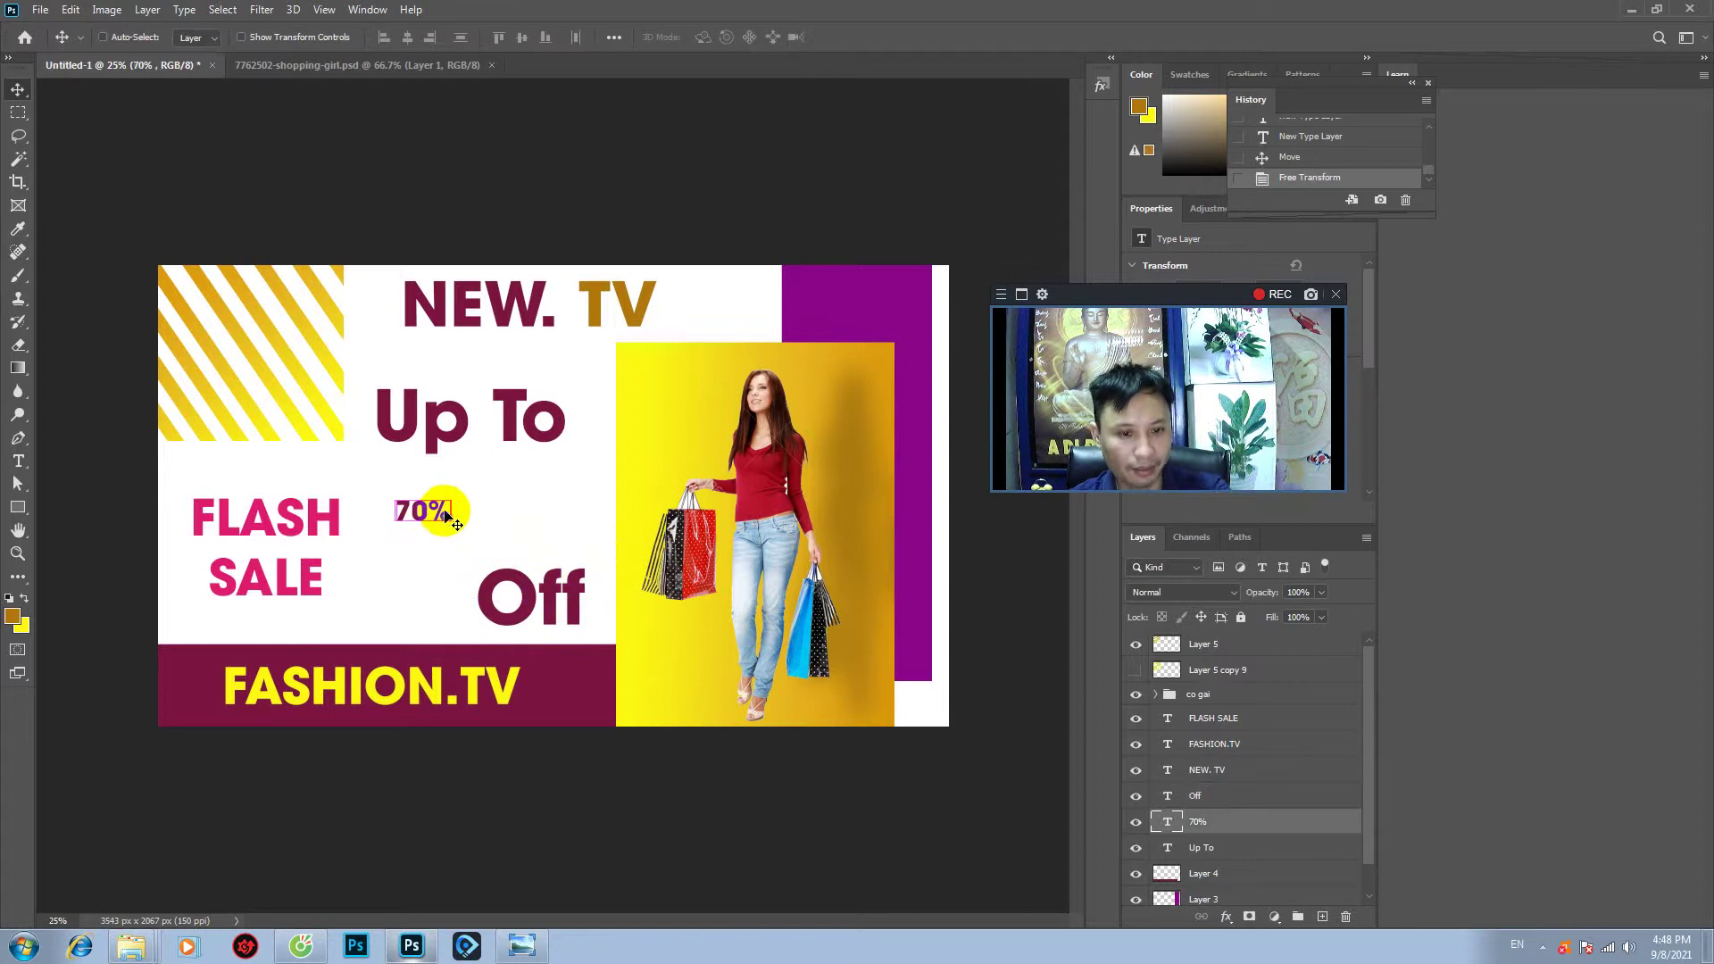
key("ctrl+t")
left_click_drag(452, 493, 555, 374)
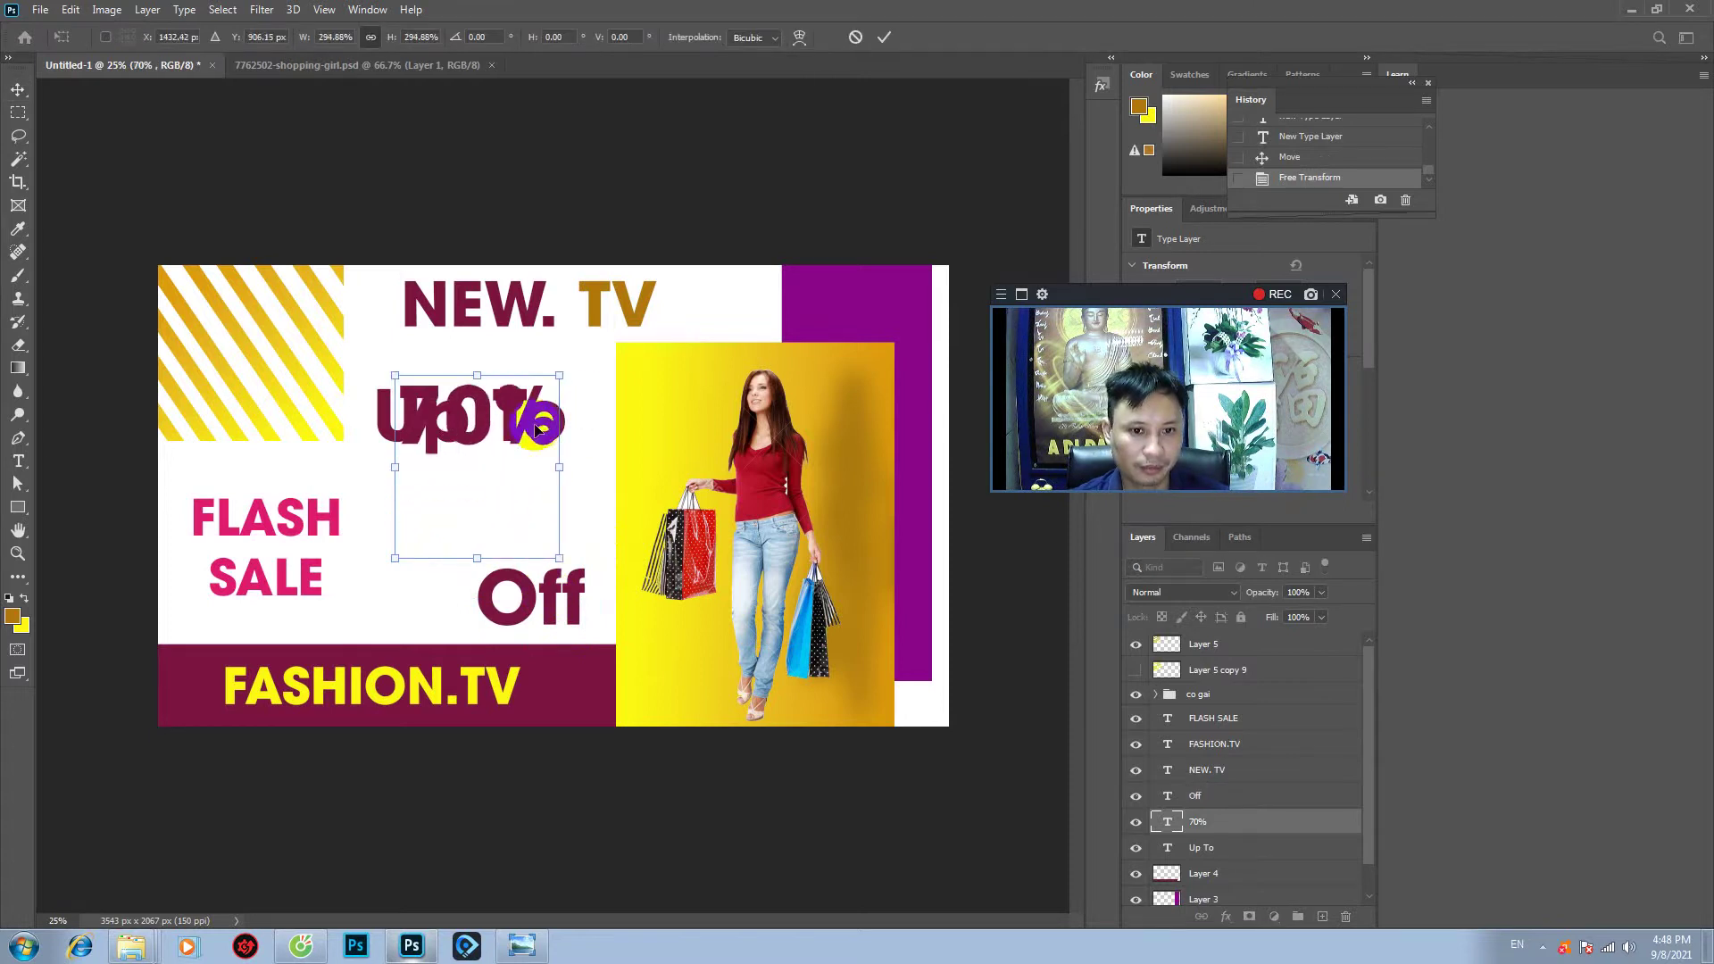
mouse_move(497, 486)
left_mouse_down()
mouse_move(487, 558)
mouse_move(487, 542)
left_mouse_up()
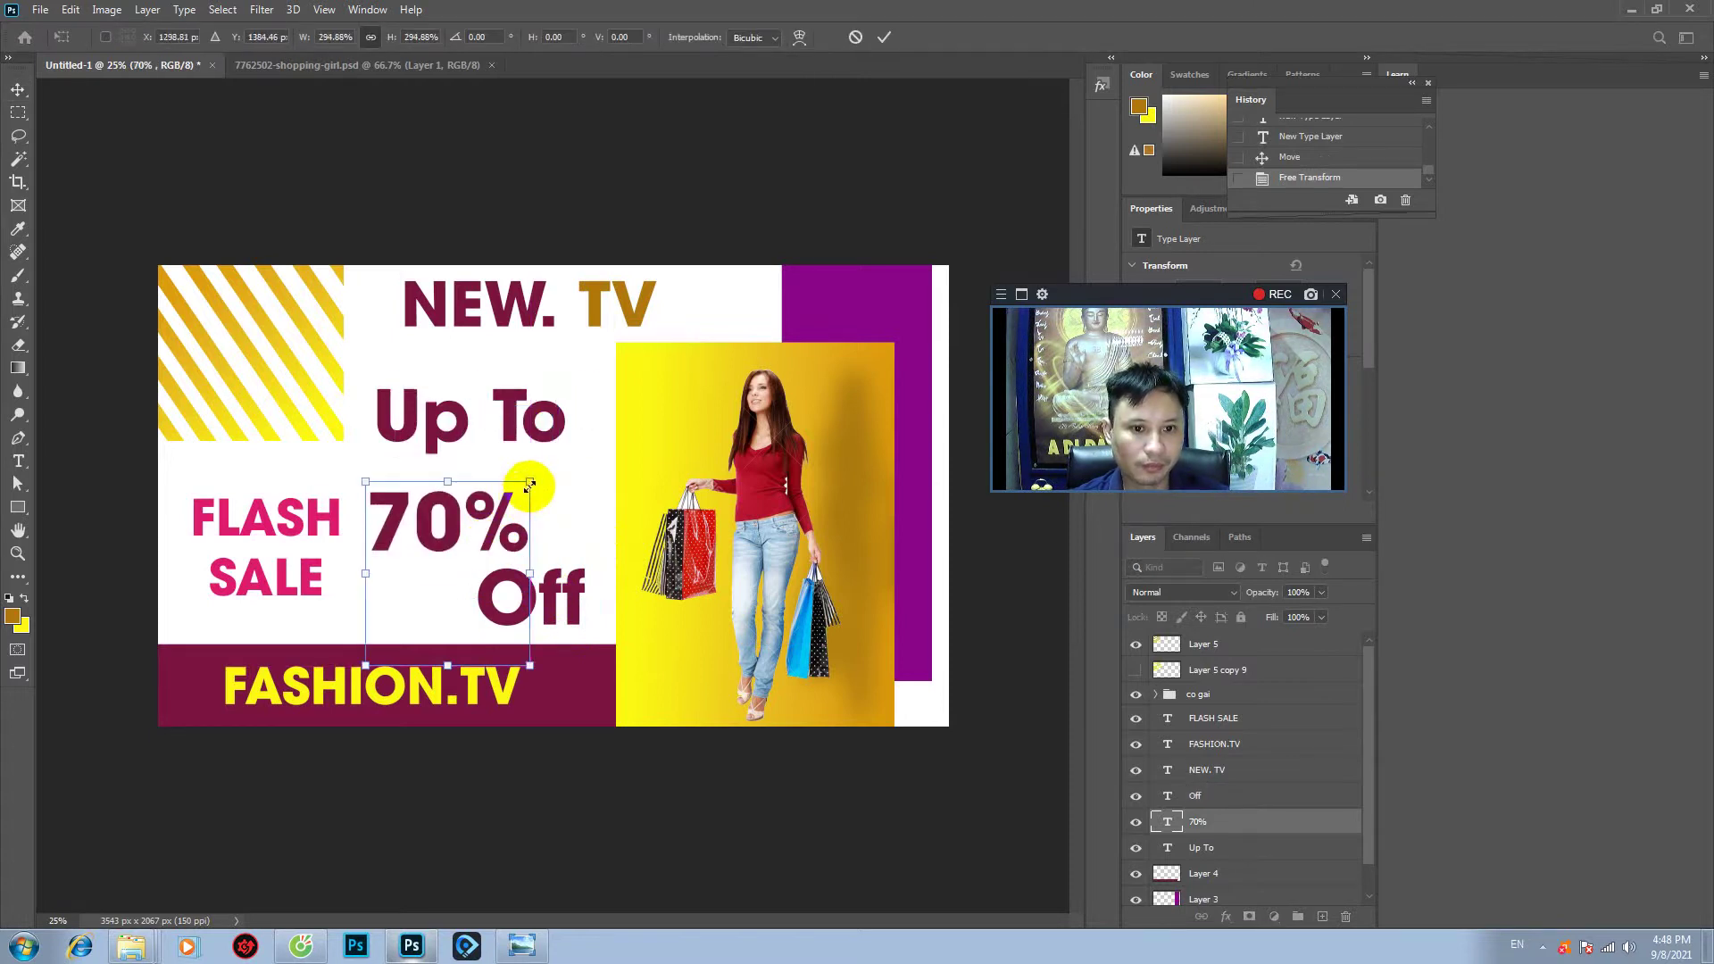
mouse_move(531, 482)
left_mouse_down()
mouse_move(571, 437)
mouse_move(540, 509)
left_mouse_up()
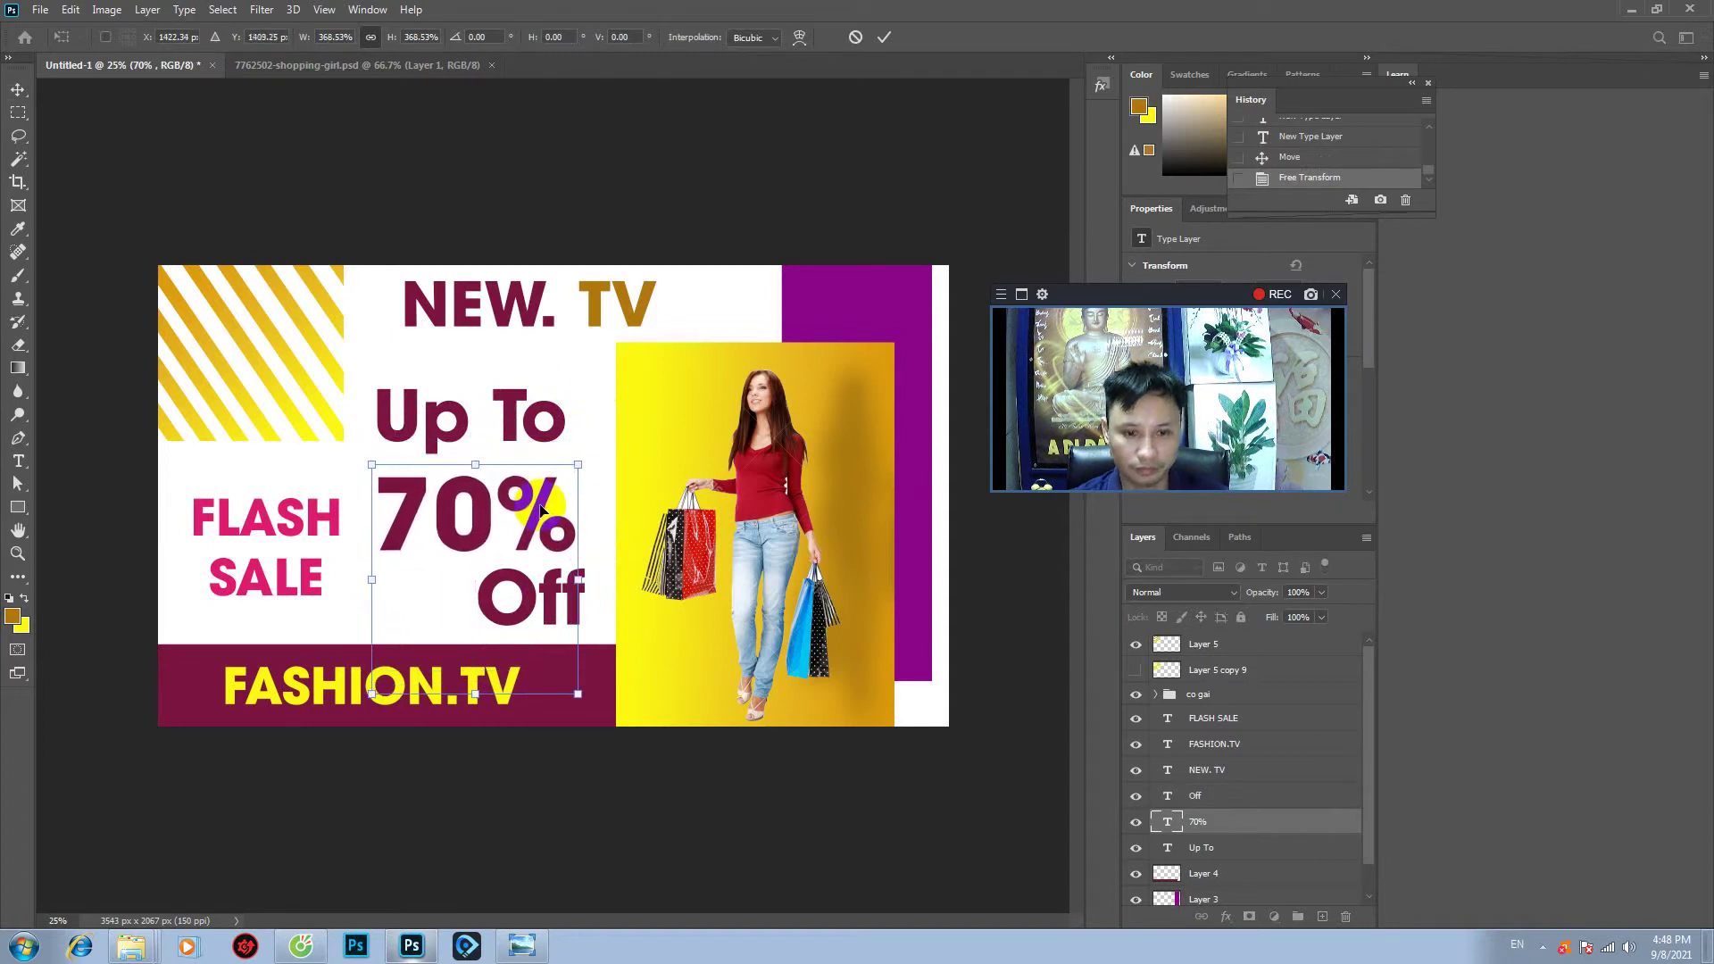
key("Return")
- Retype the % sign in 70%, then nudge 70% and Off up and right
key("t")
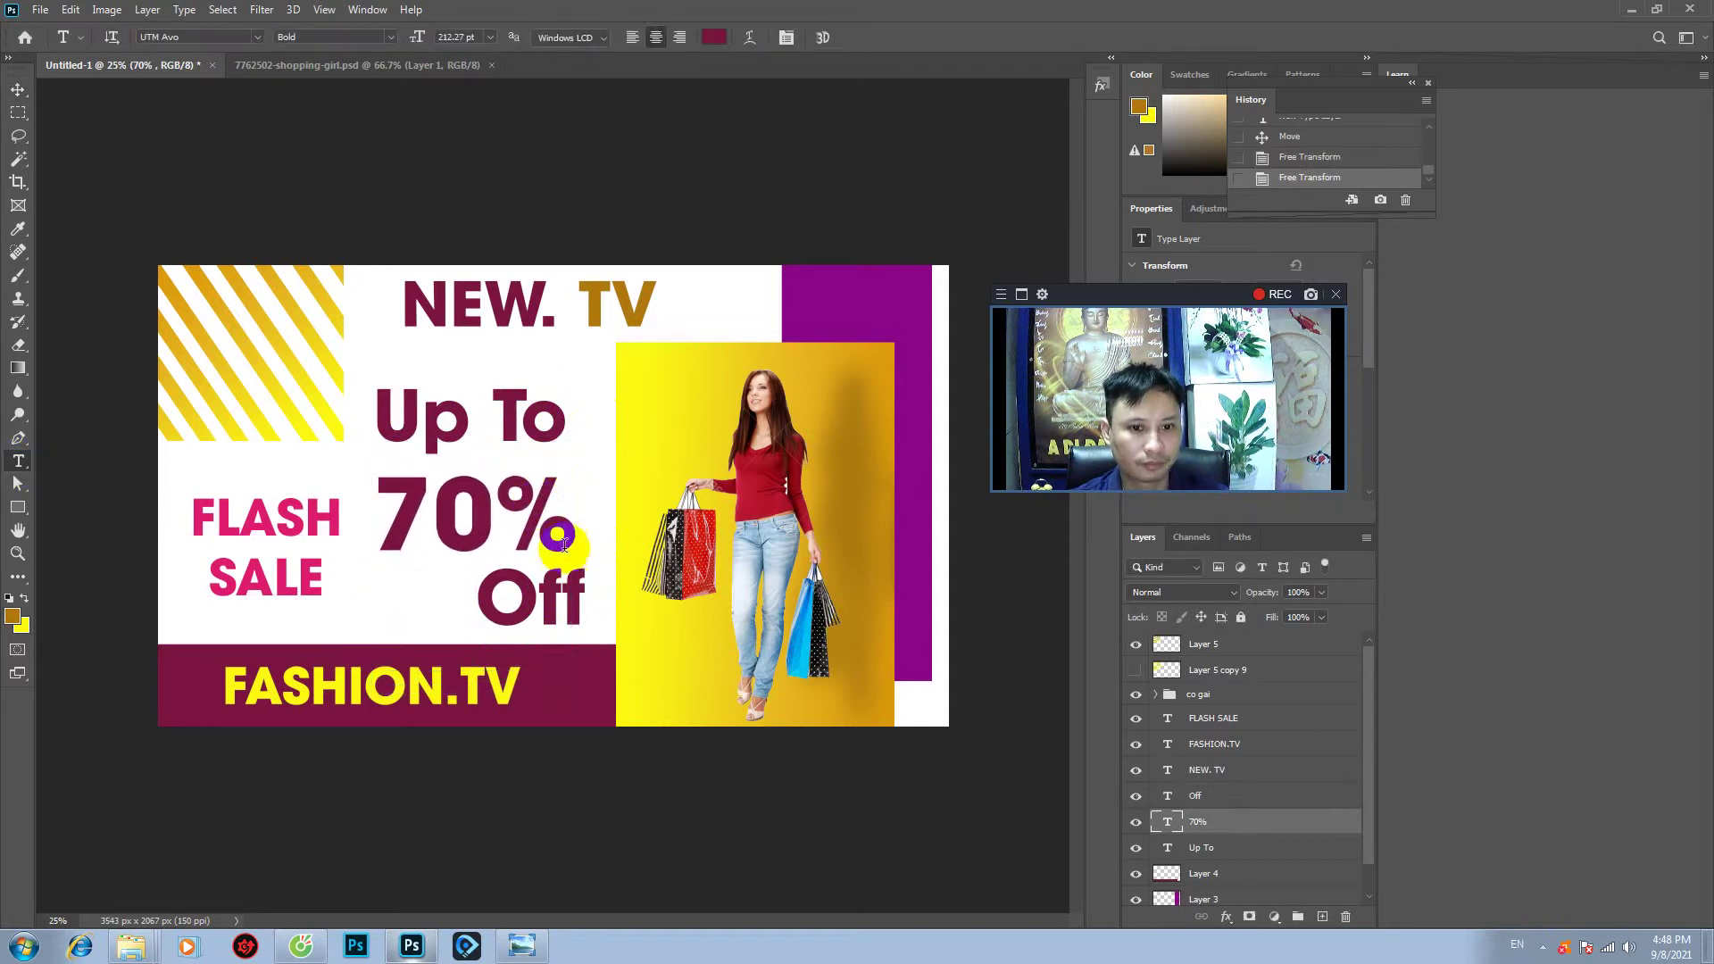
left_click(575, 535)
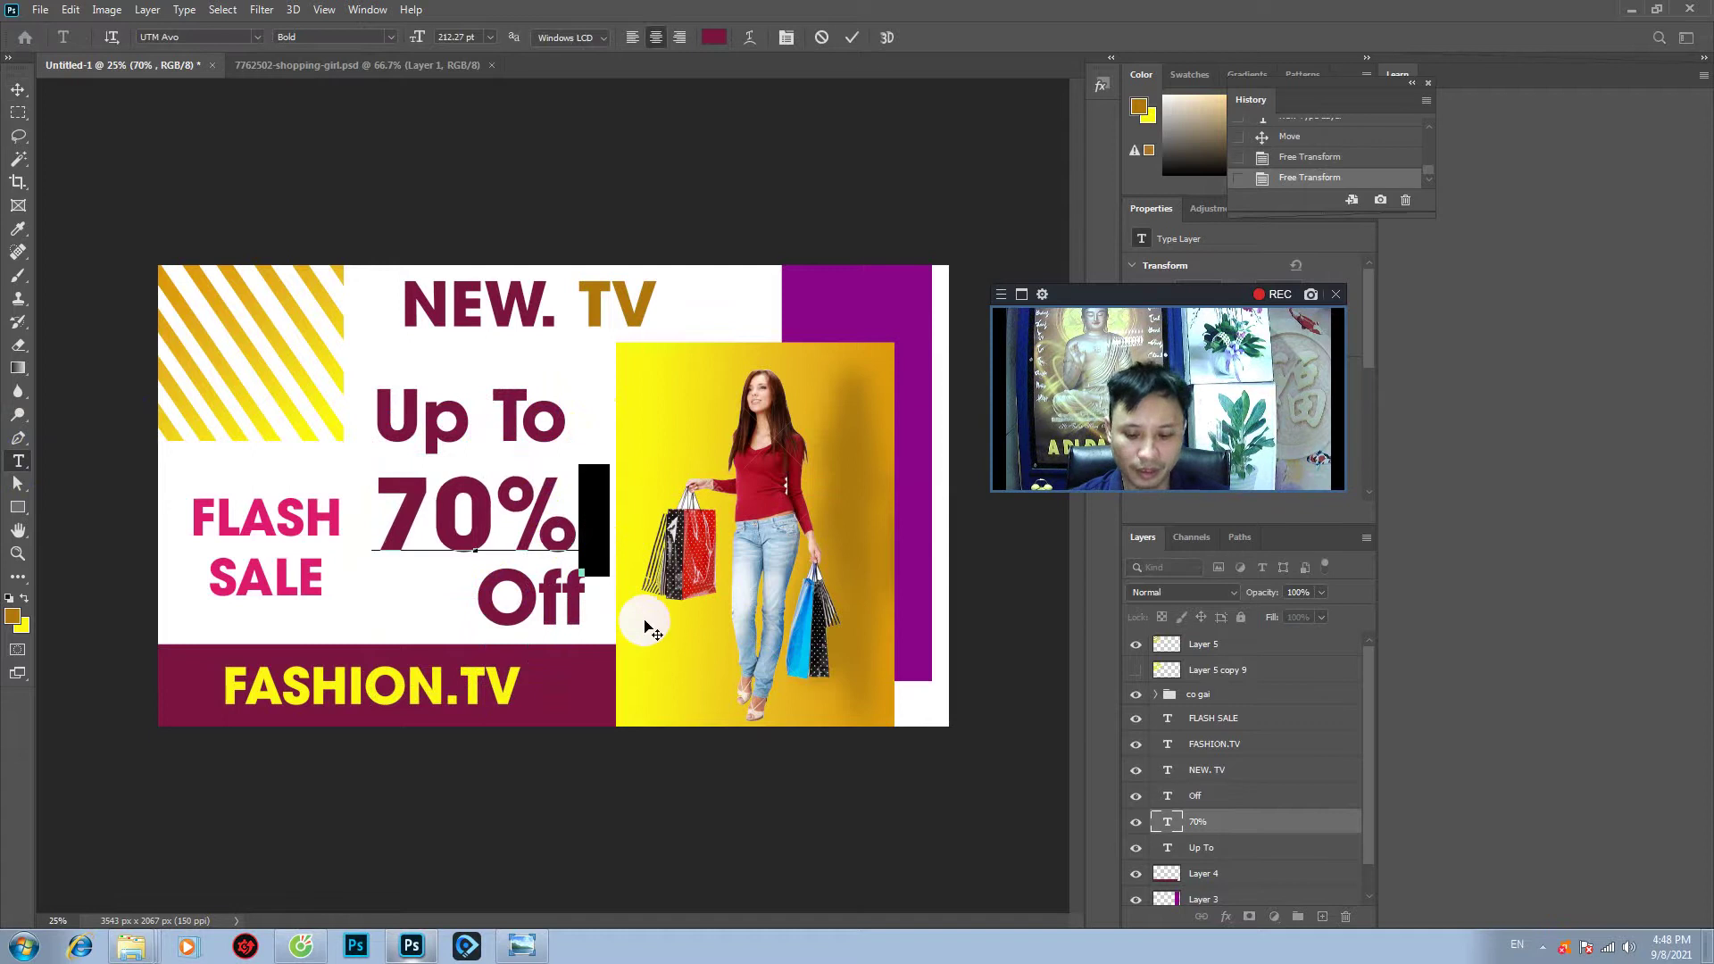
key("BackSpace")
type("%")
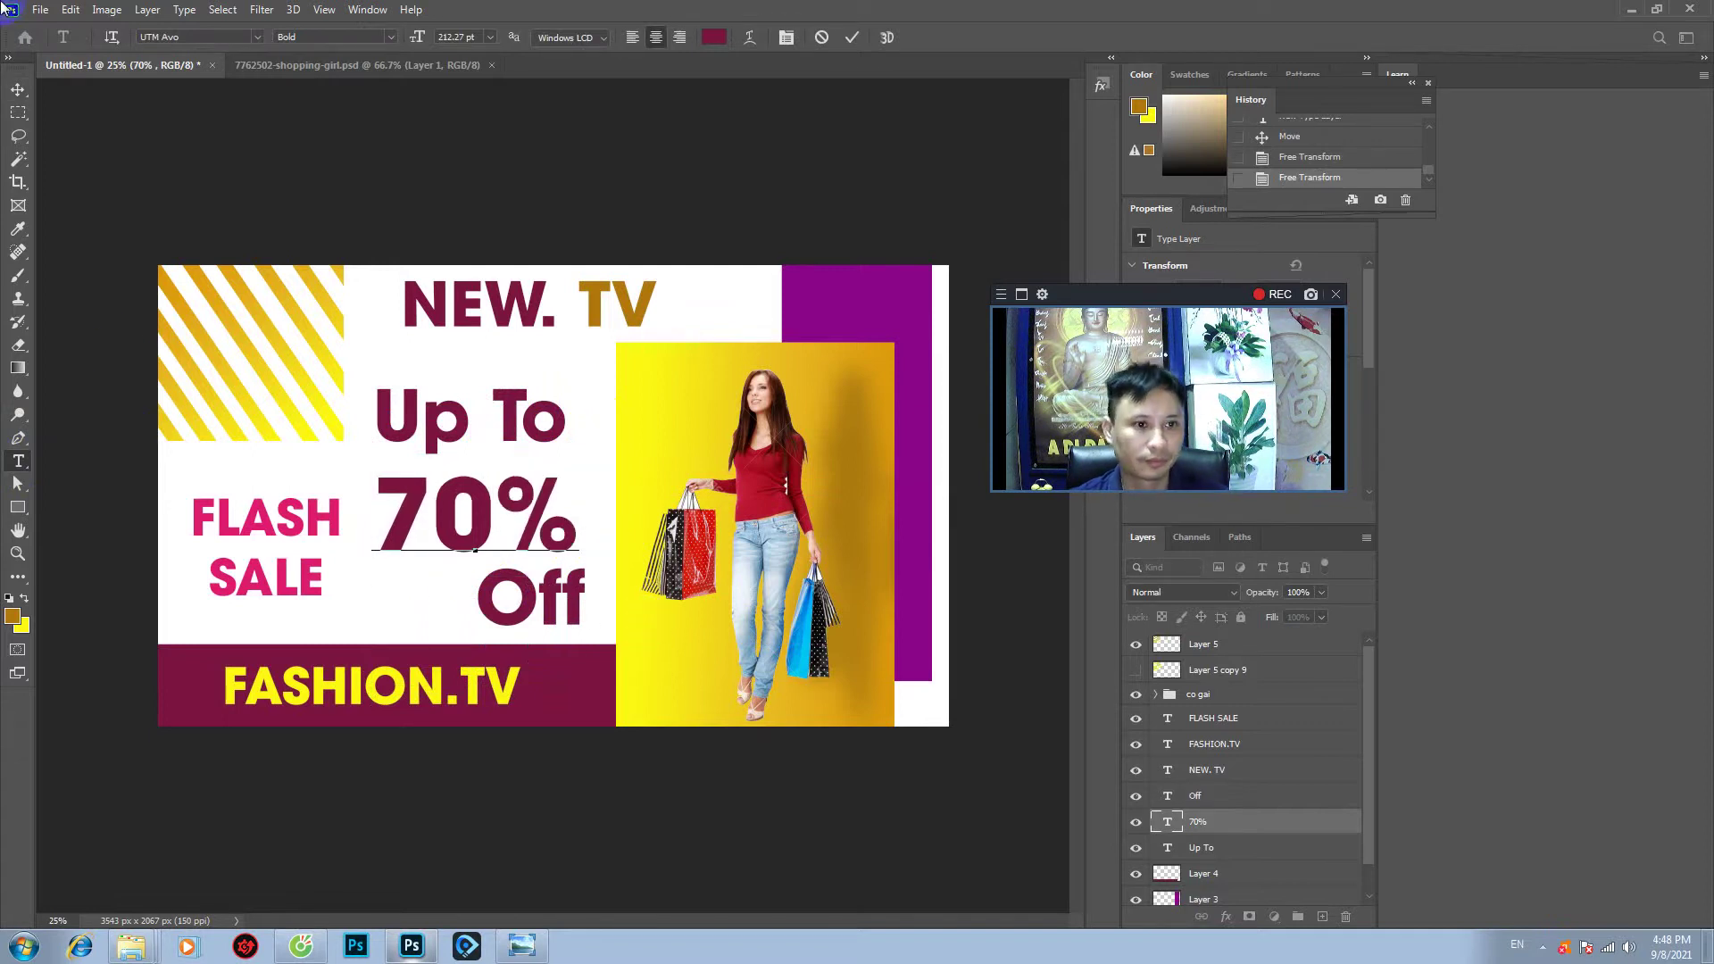
left_click(18, 90)
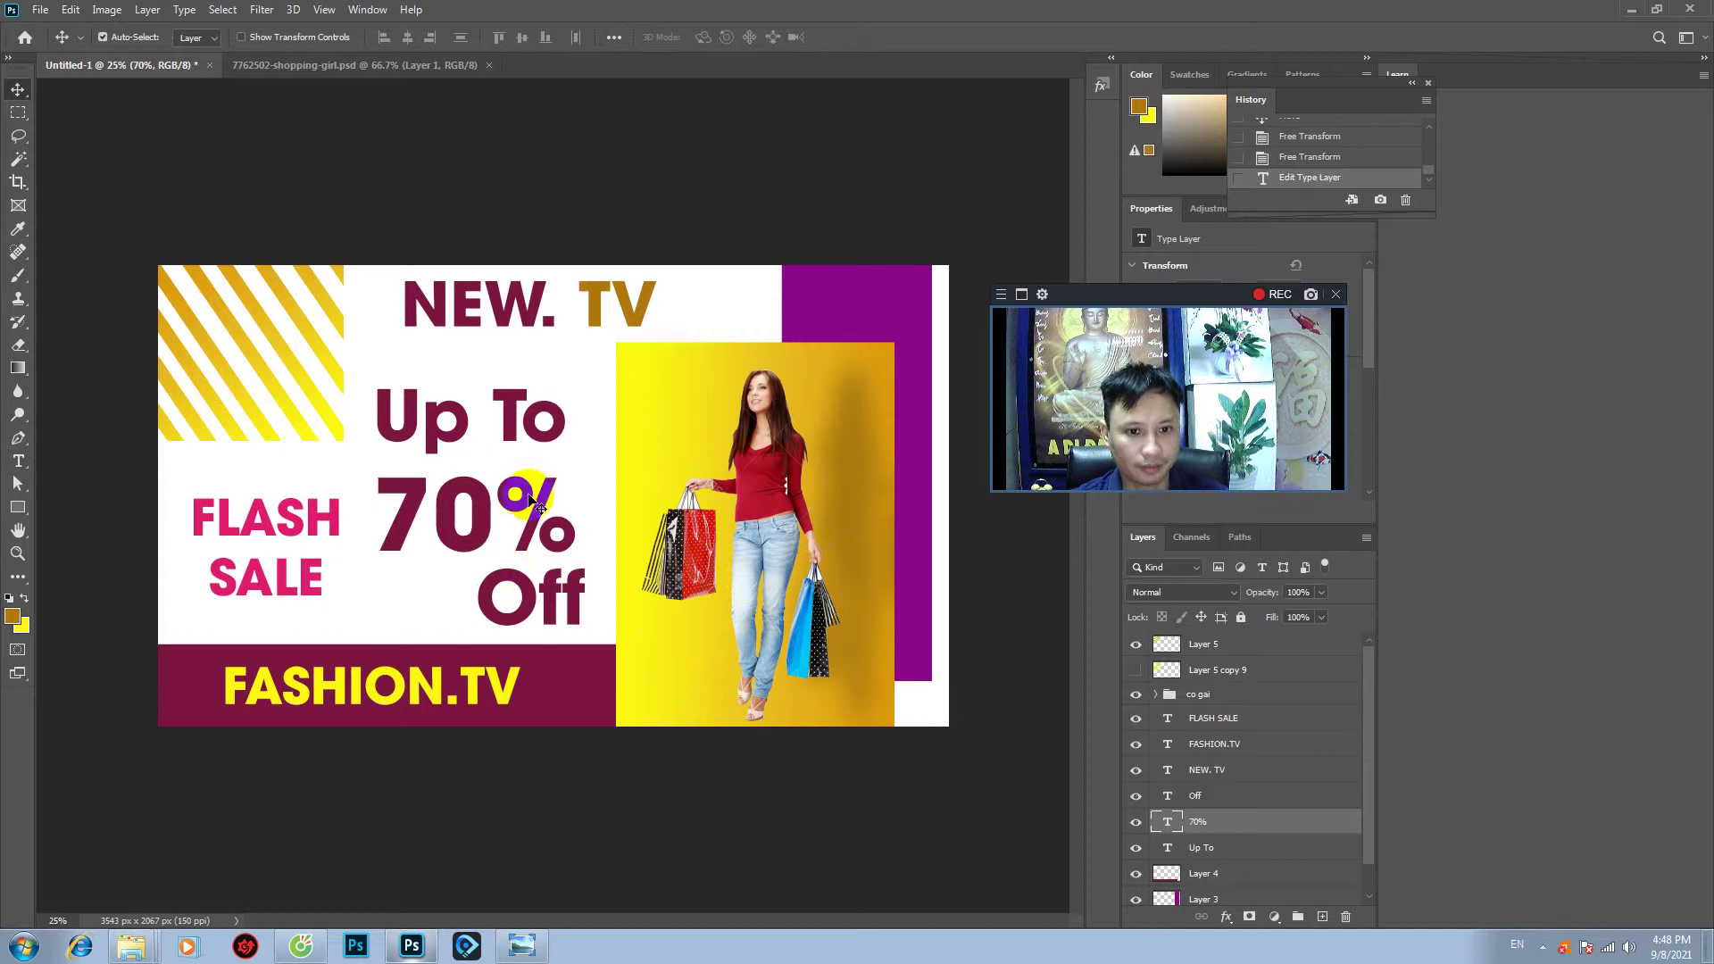
left_click_drag(522, 499, 529, 495)
left_click(555, 587)
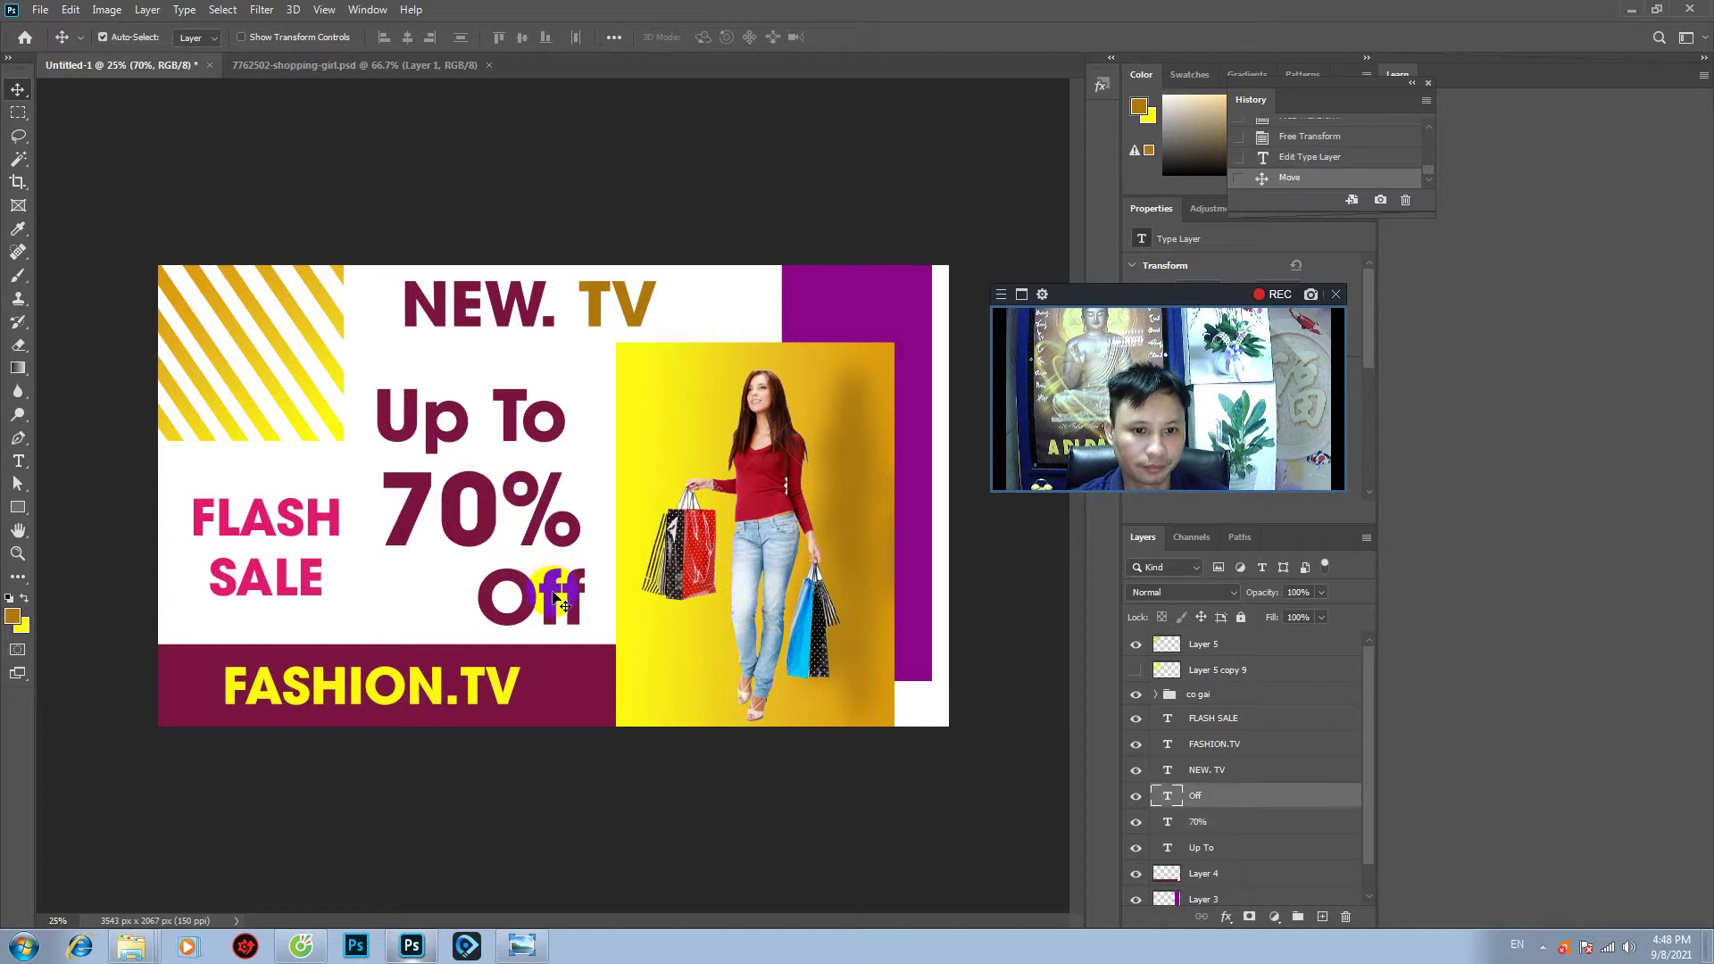
left_click_drag(568, 600, 578, 597)
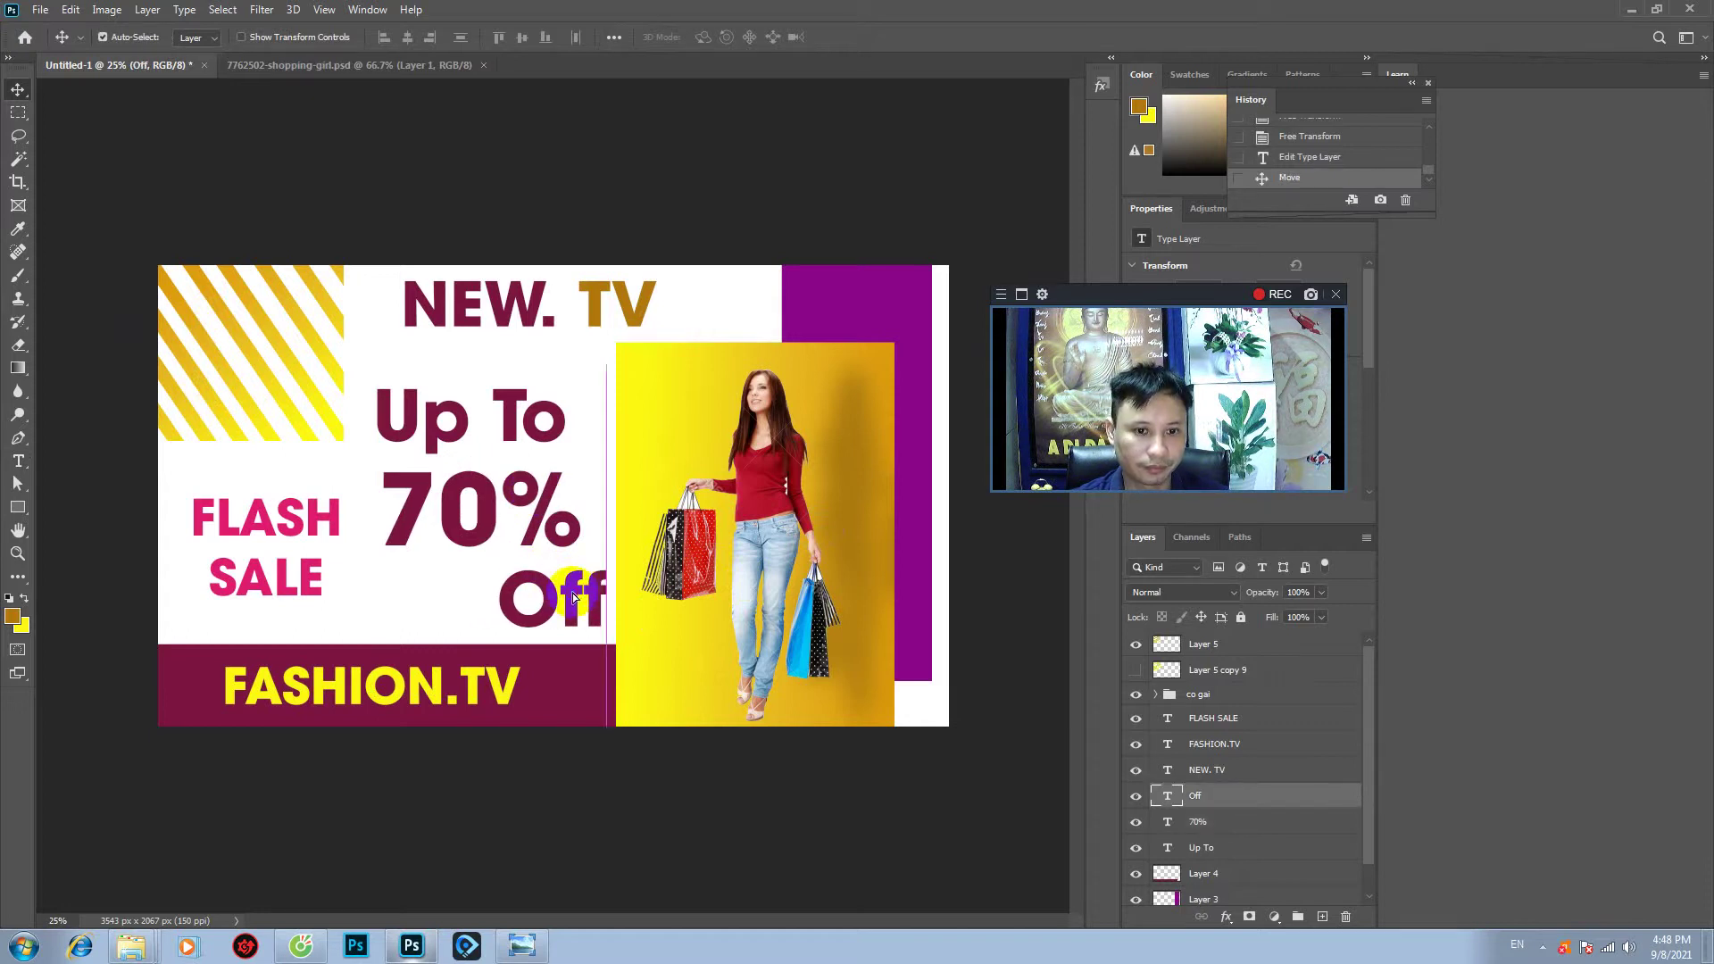
left_click(465, 419)
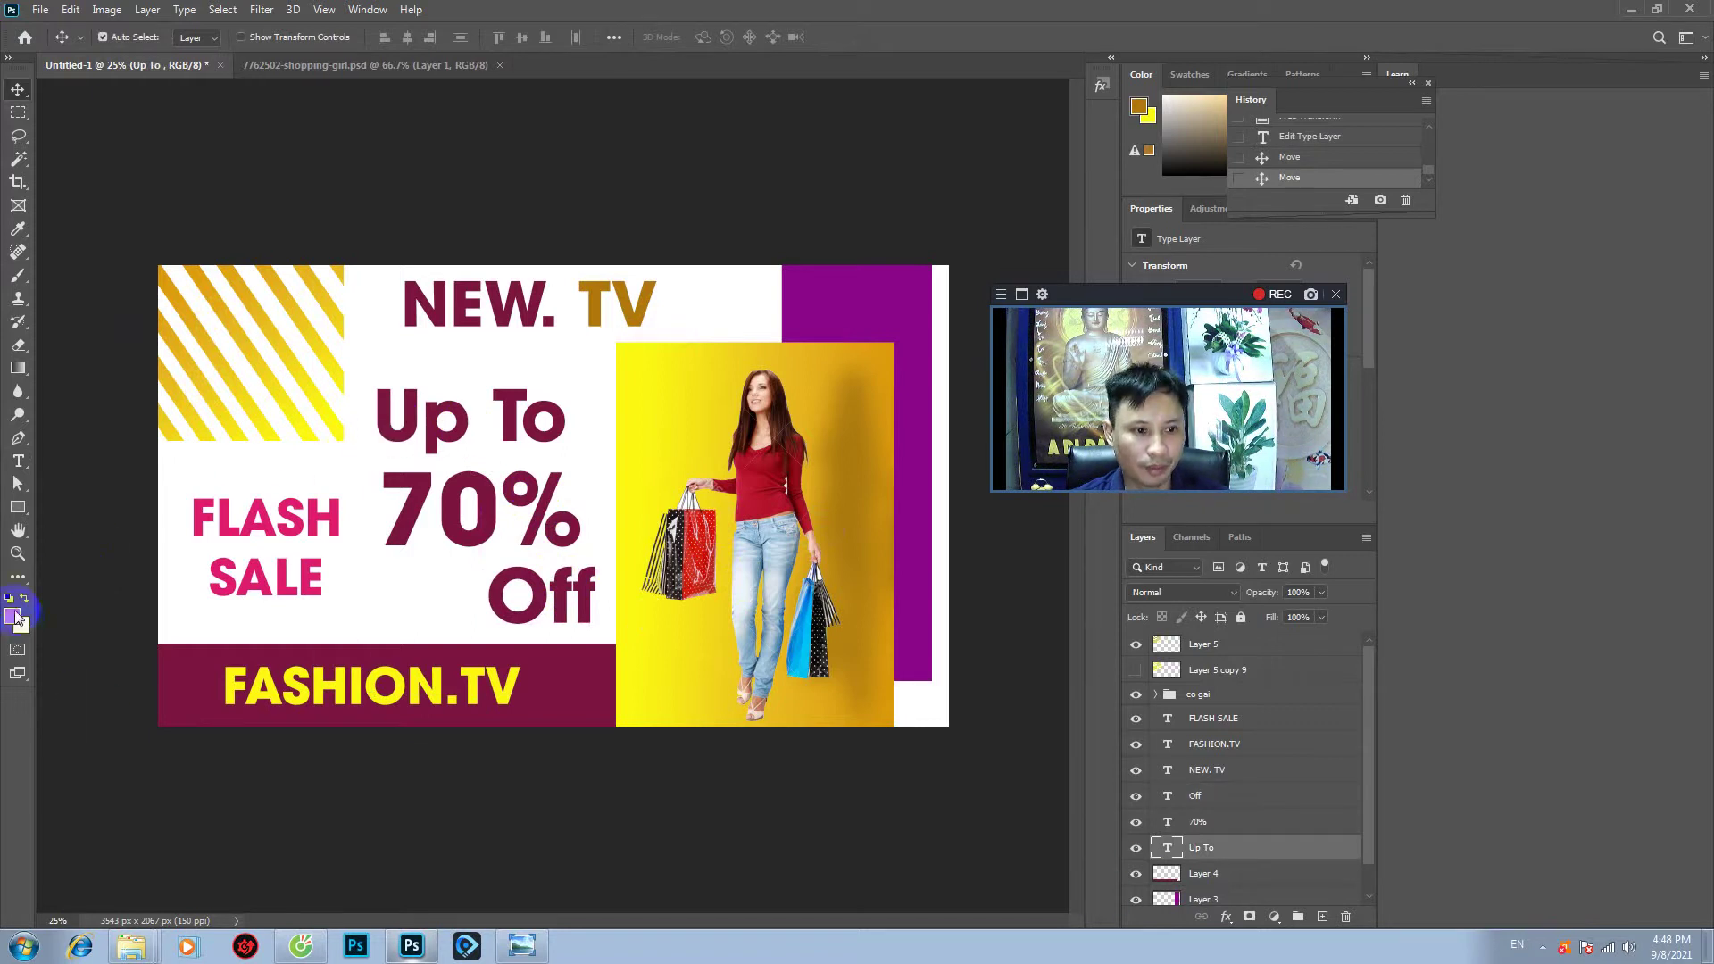
- Sample the 70% maroon, brighten it to crimson, and fill Up To with it
key("i")
left_click_drag(382, 521, 425, 484)
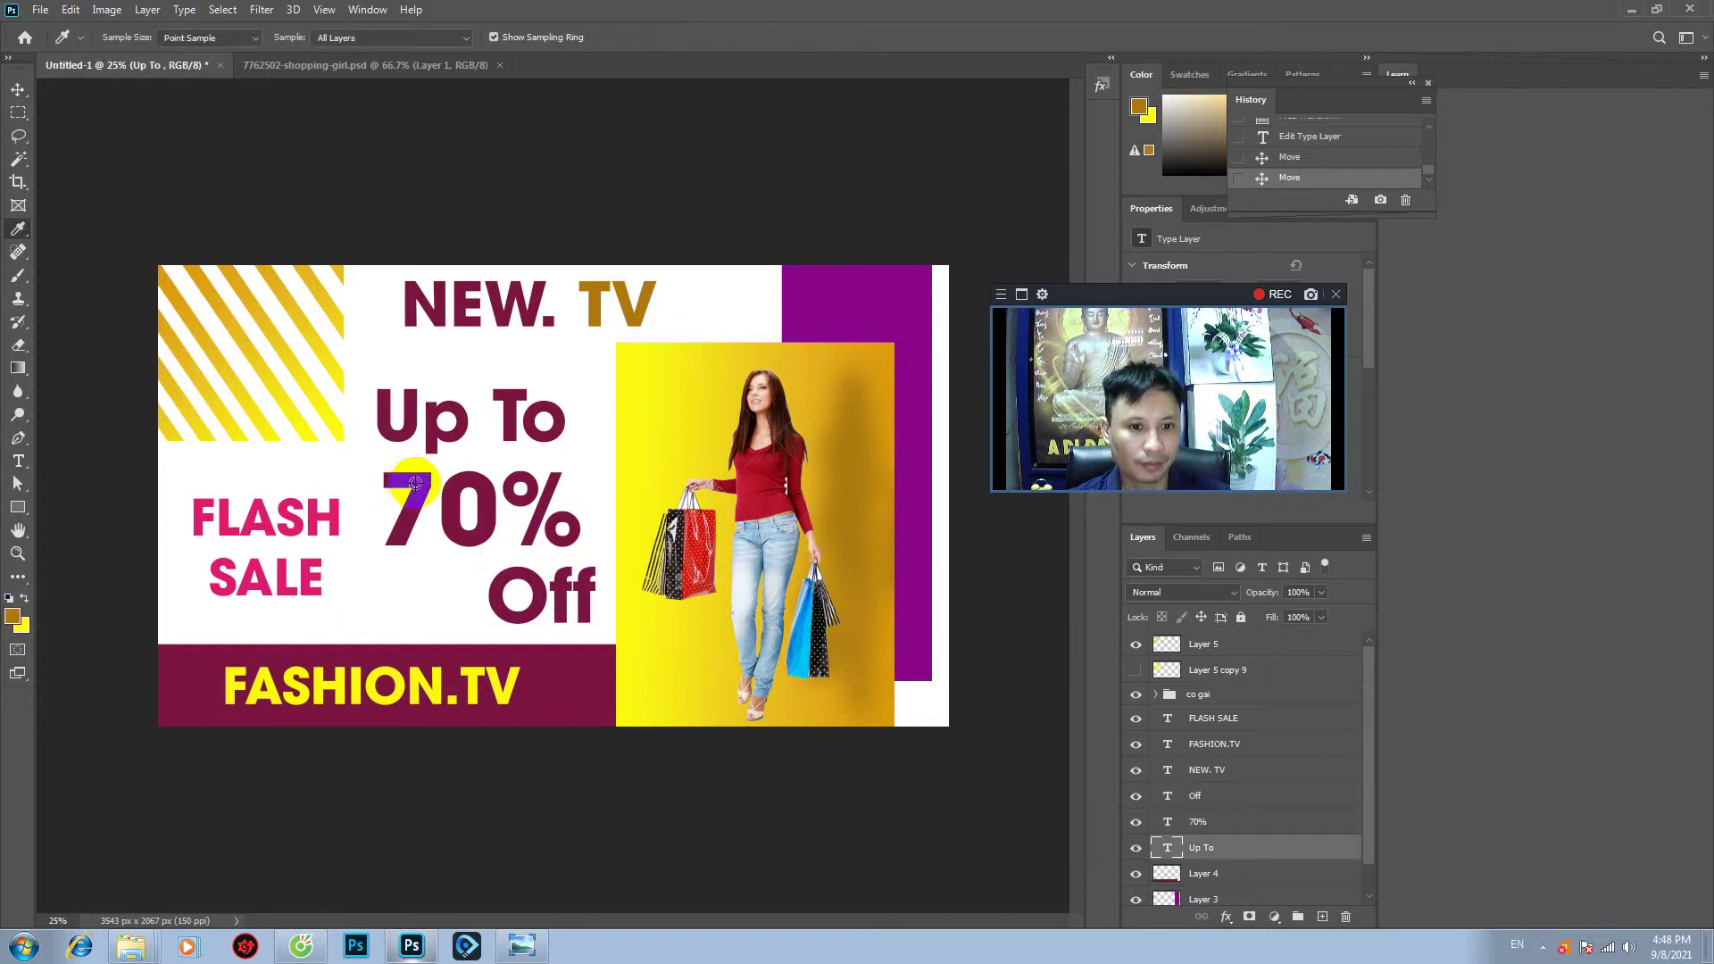
left_click(13, 614)
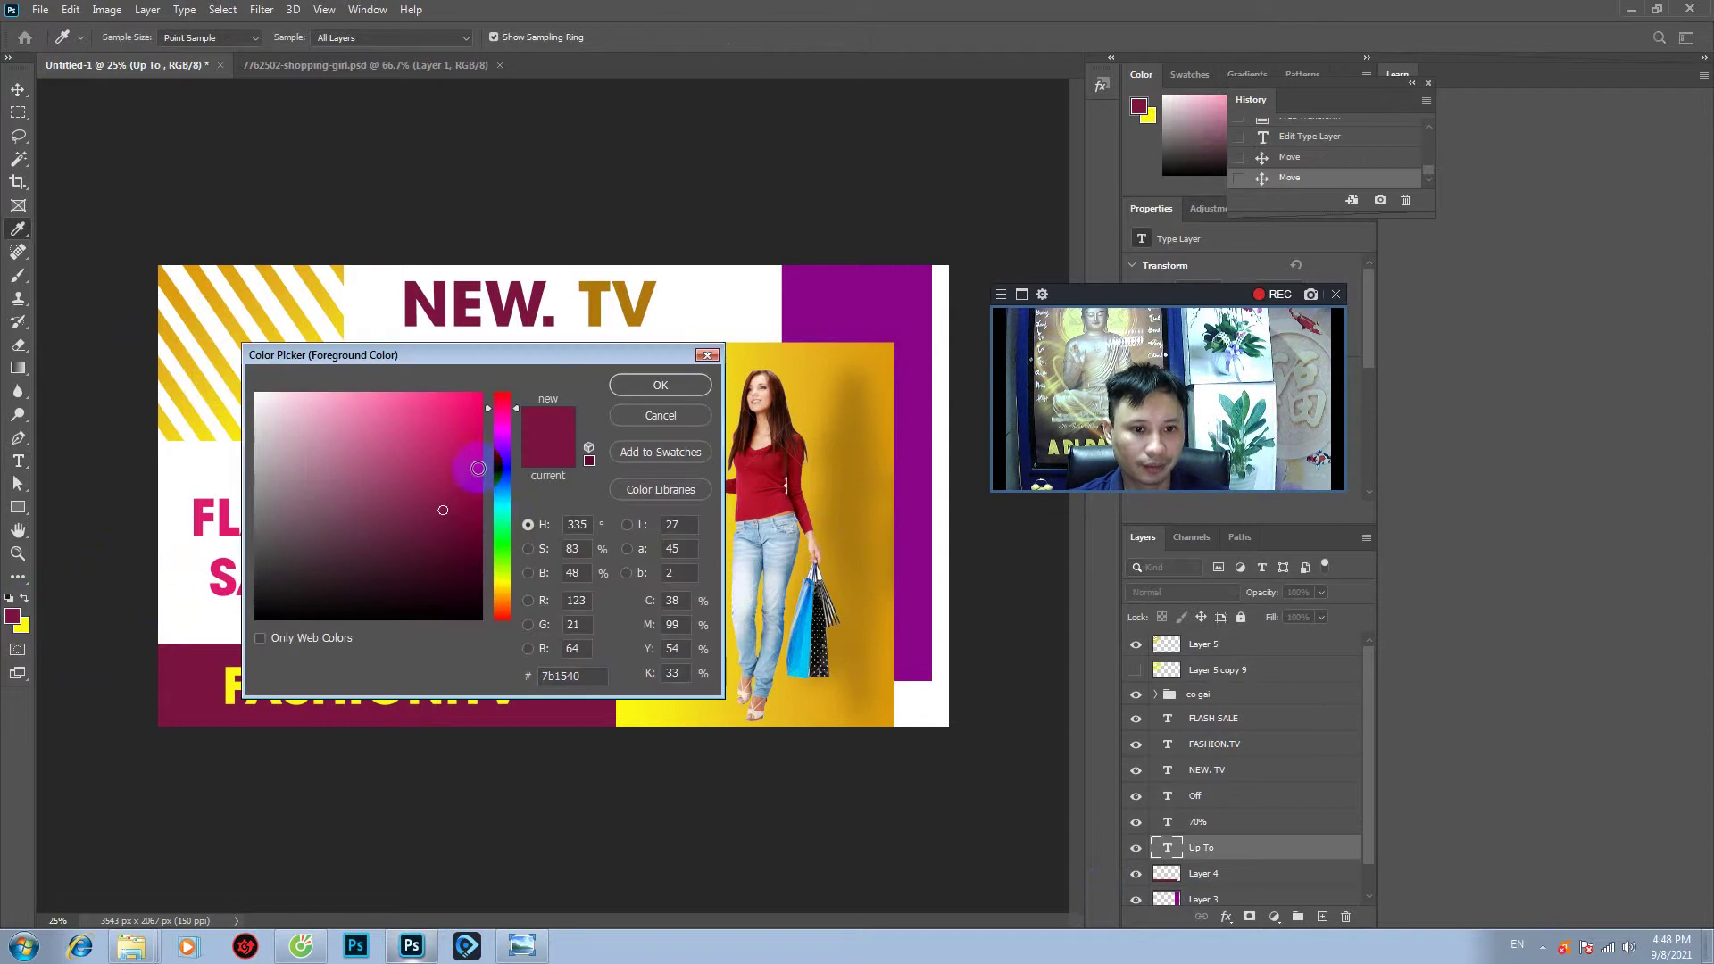
left_click_drag(482, 468, 468, 467)
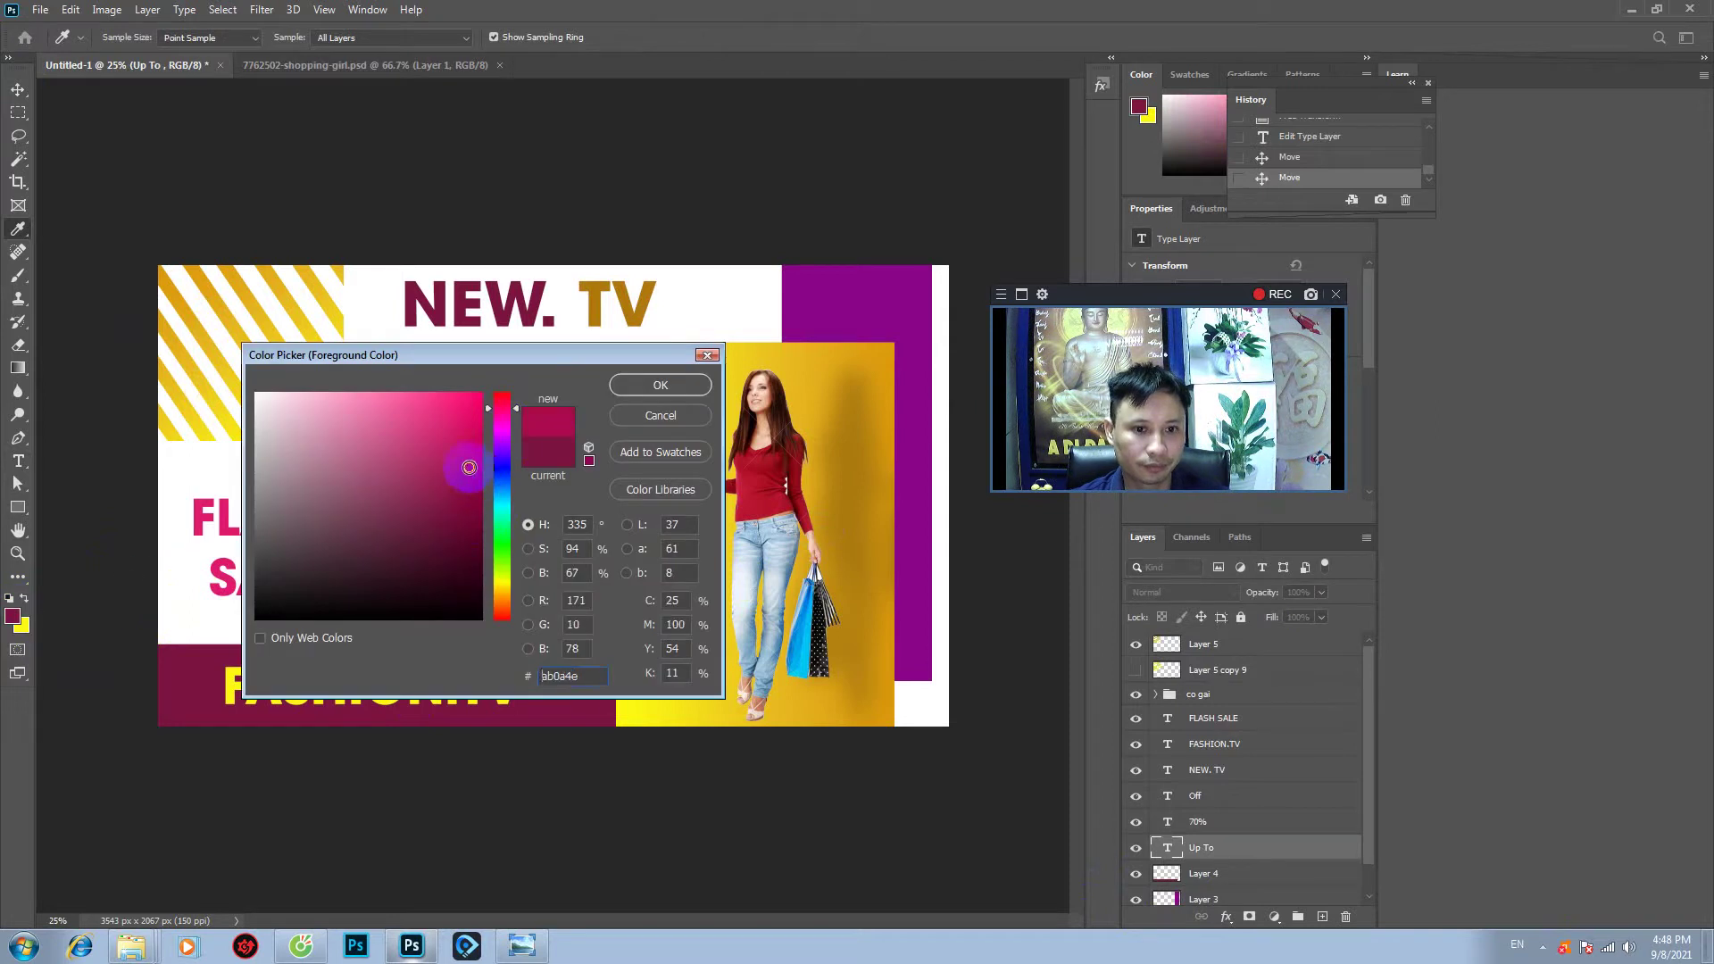
left_click(660, 385)
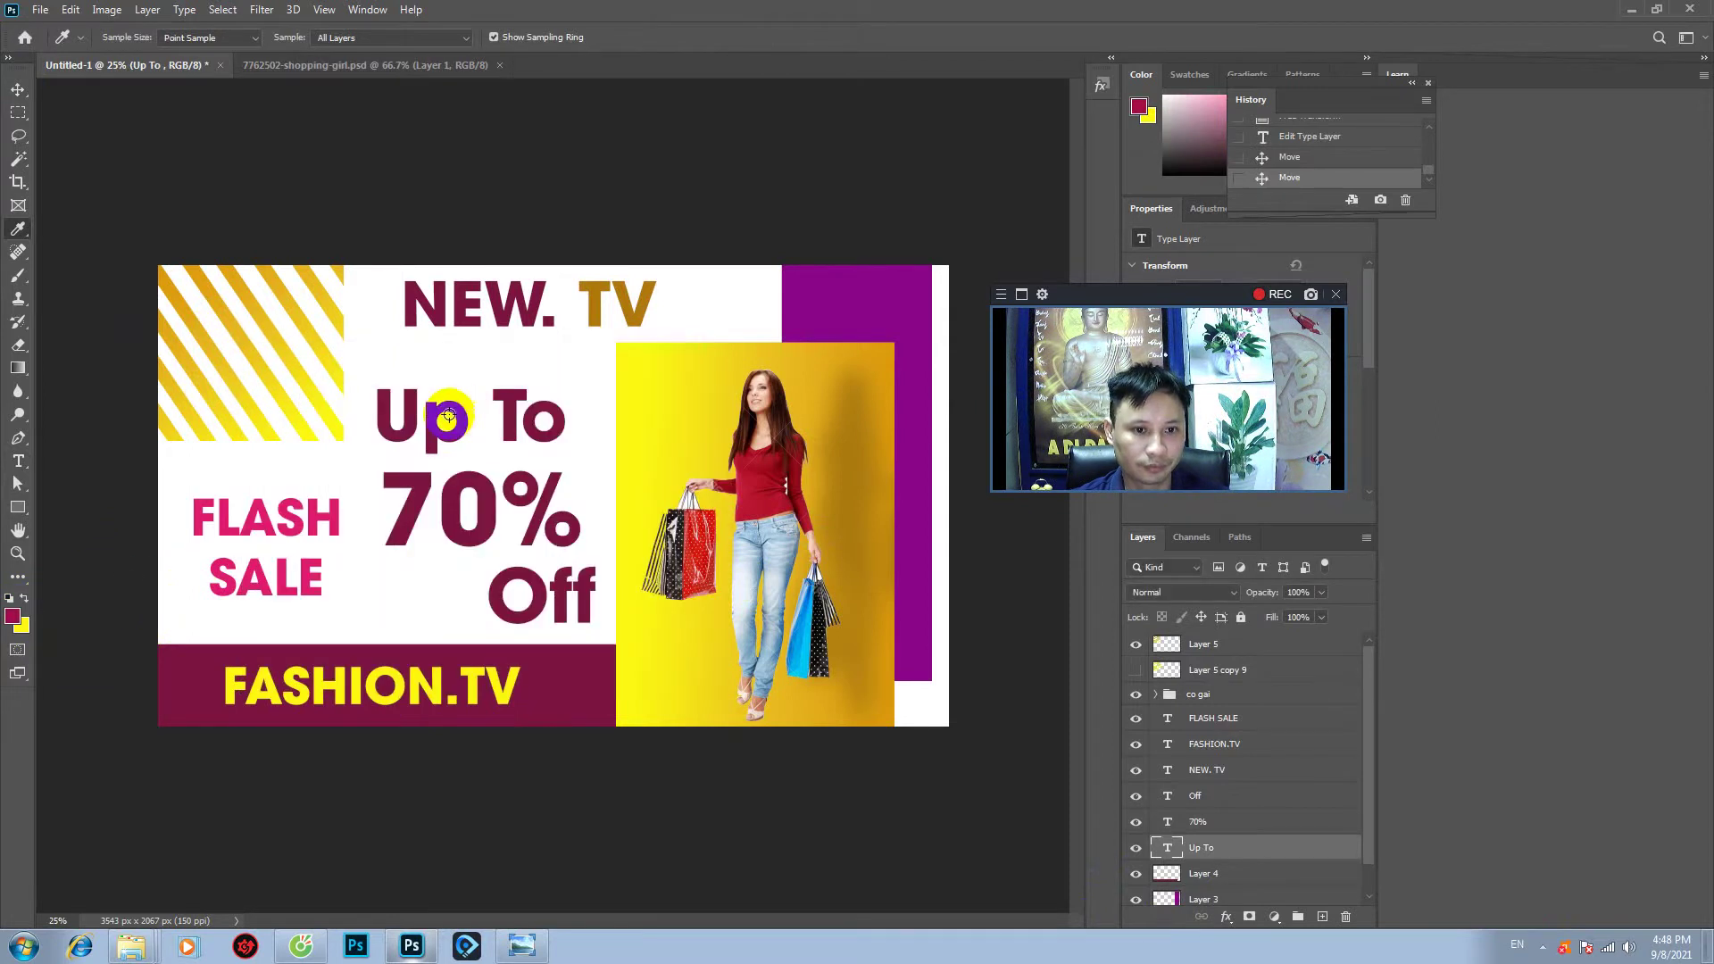
left_click(18, 90)
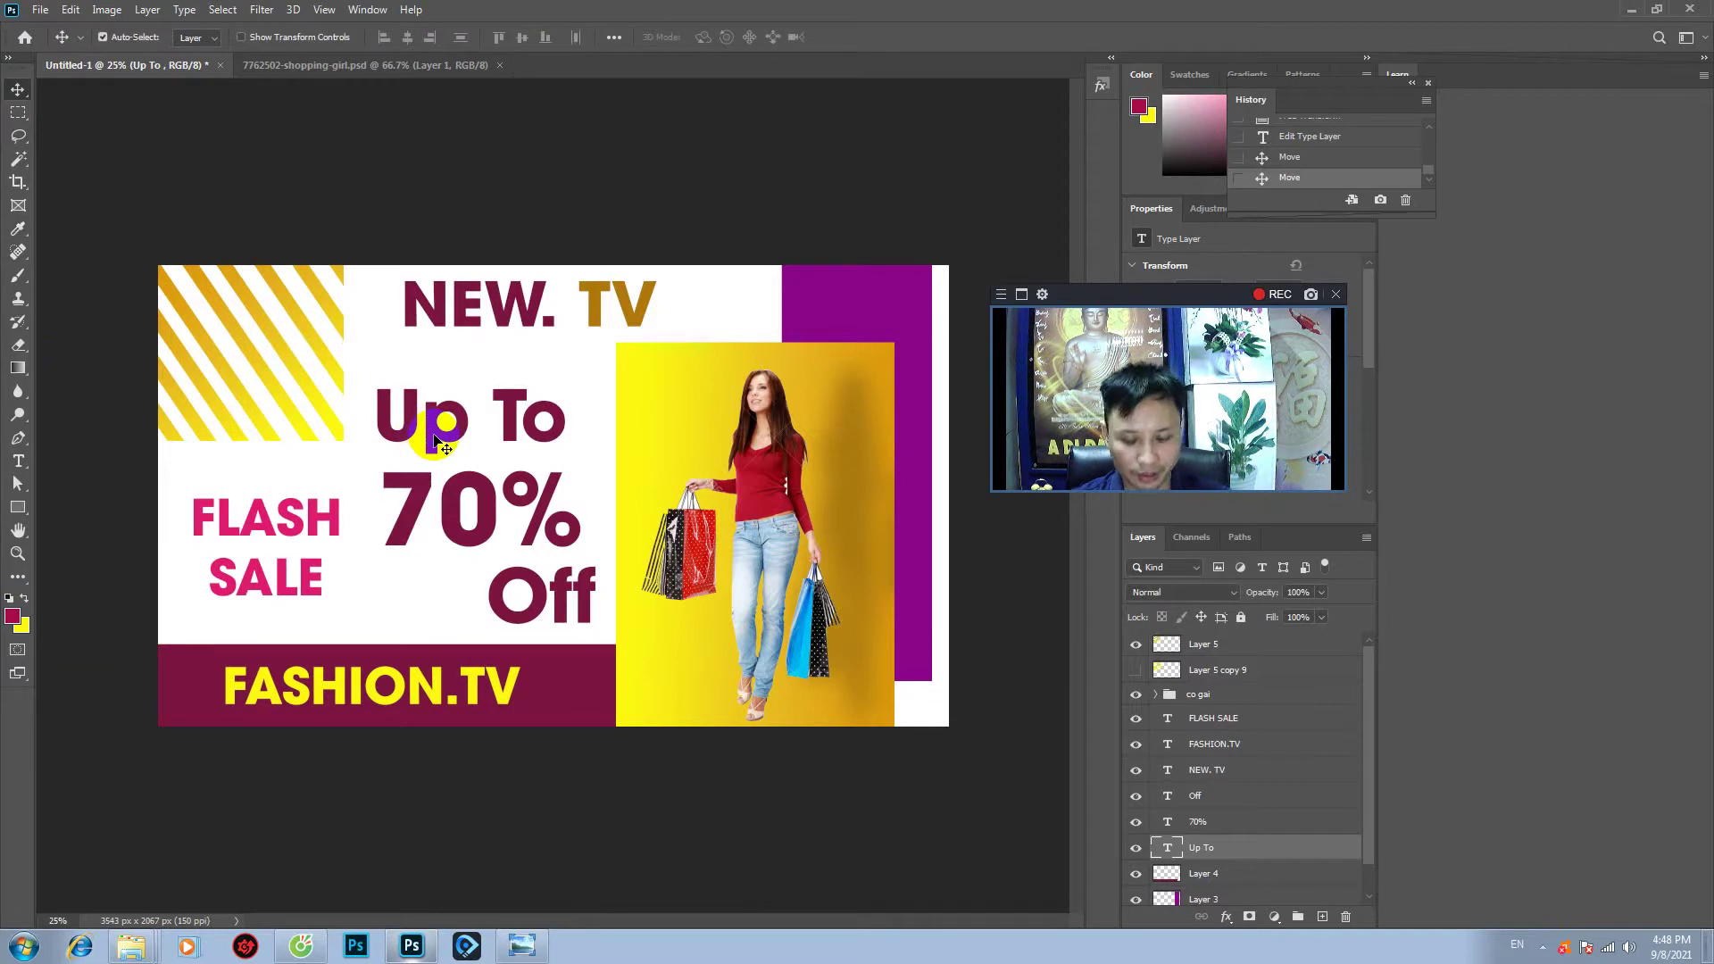
key("alt+BackSpace")
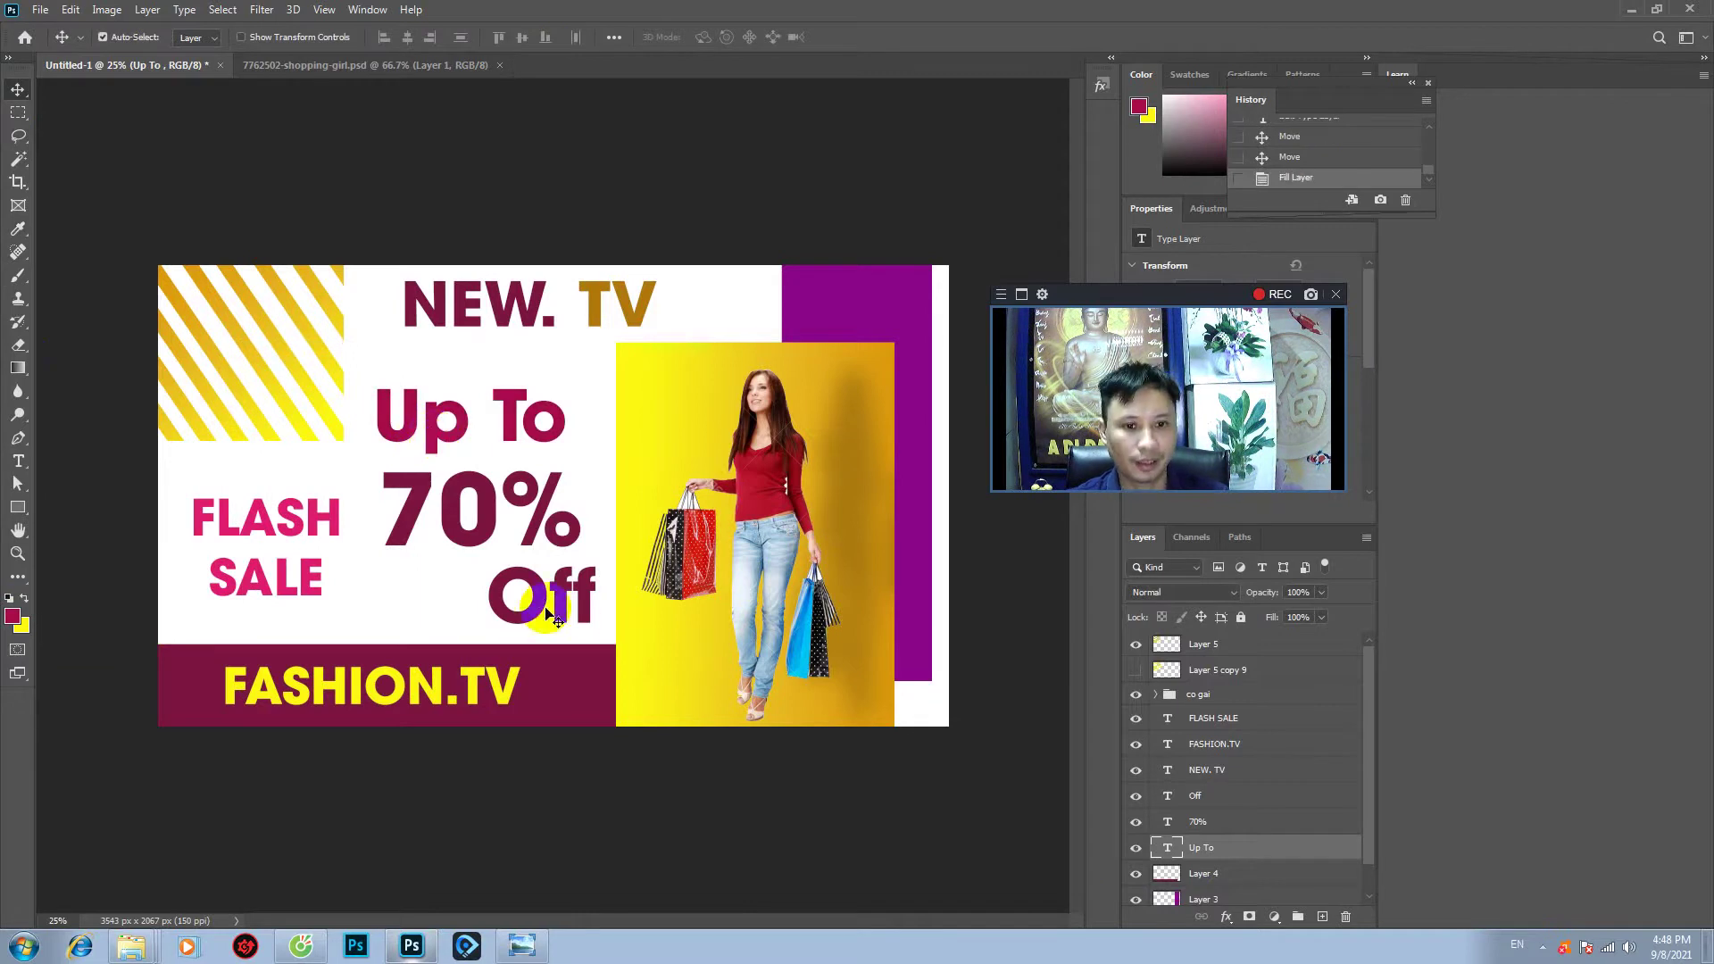
- Fill the Off text with a darker maroon
left_click(536, 596)
left_click(11, 616)
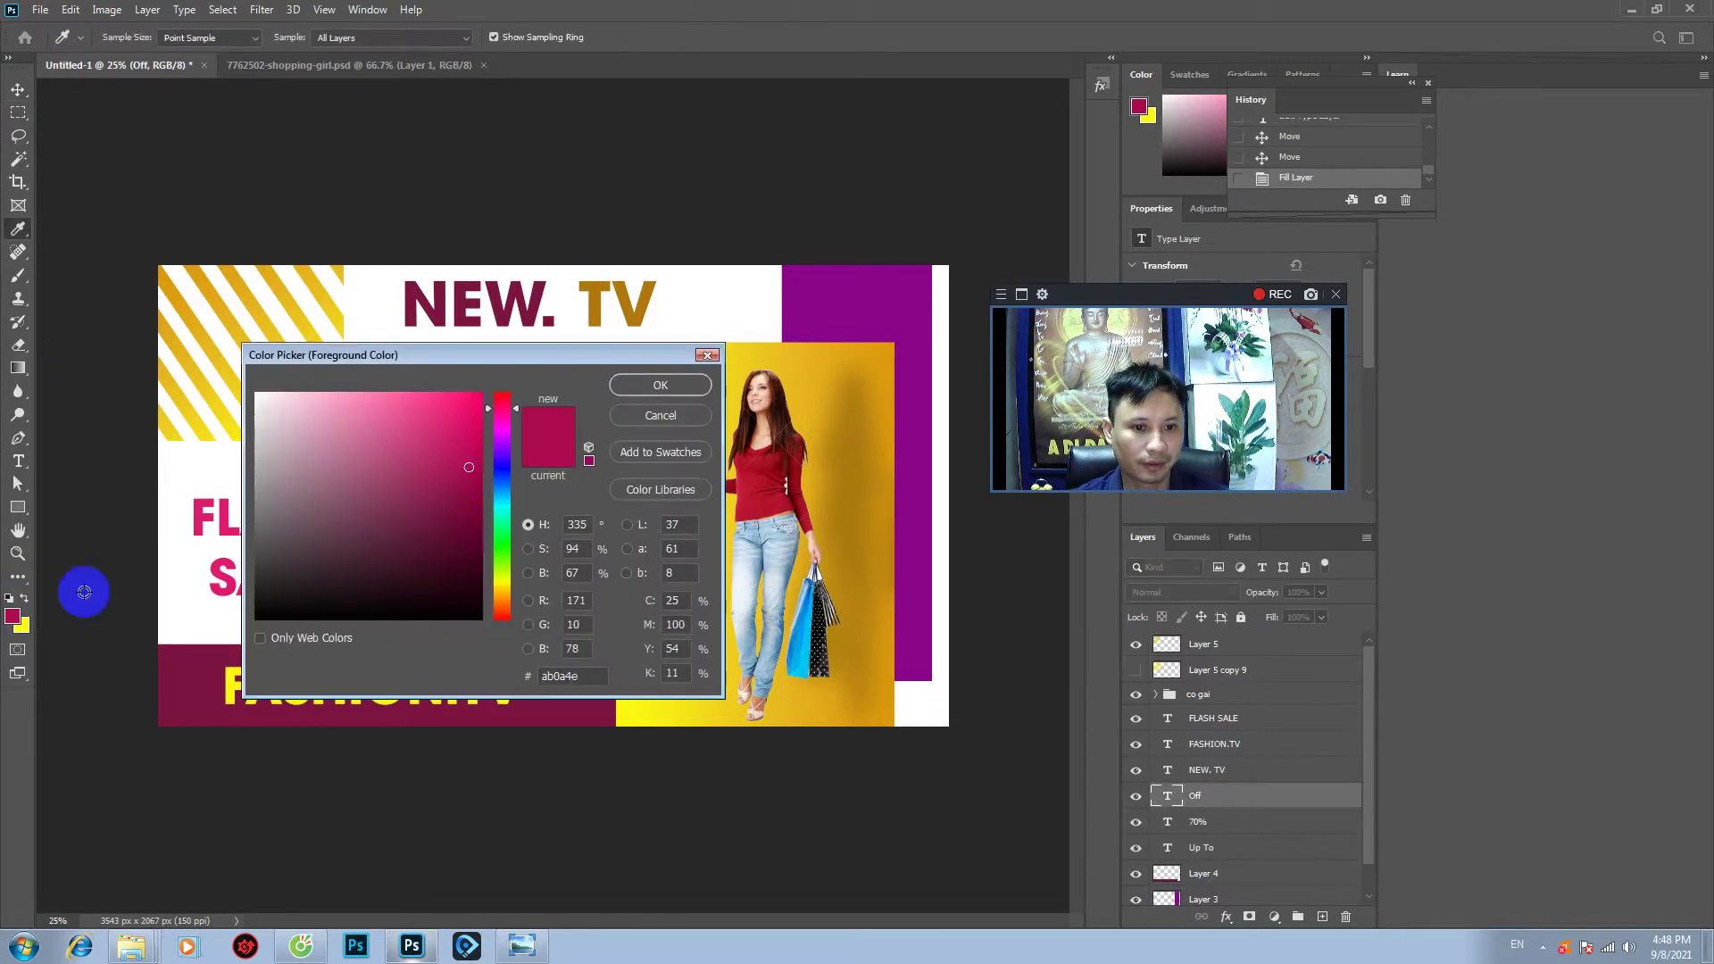
left_click_drag(473, 509, 468, 550)
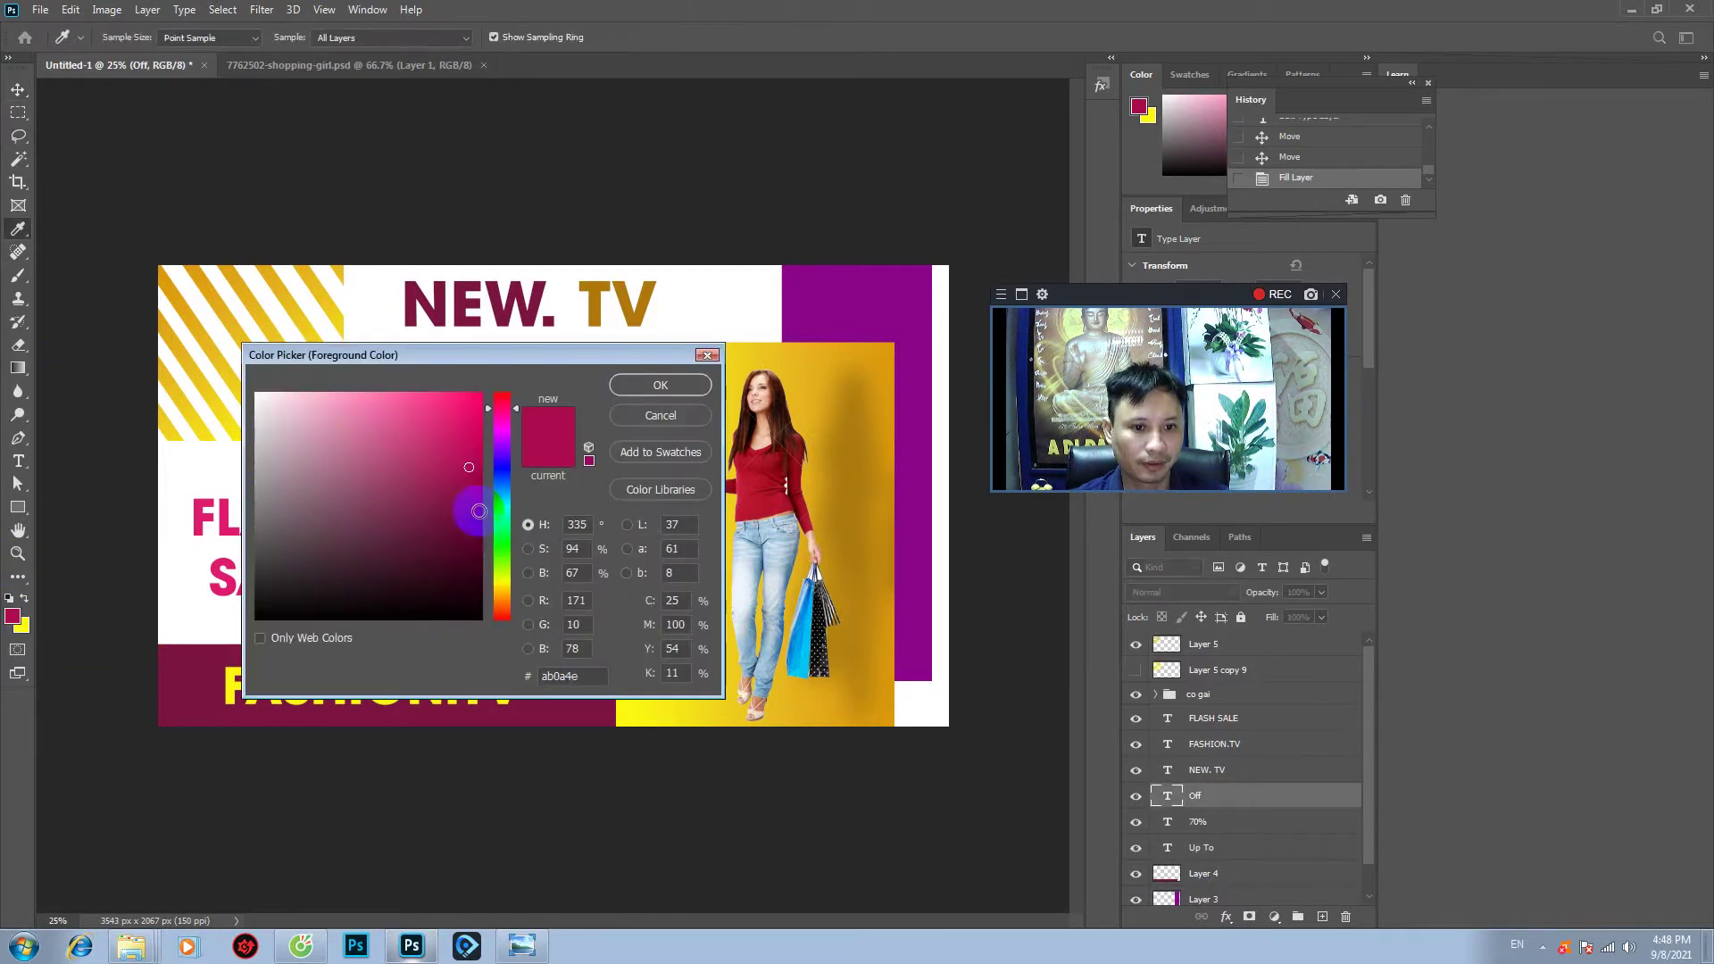
left_click(661, 385)
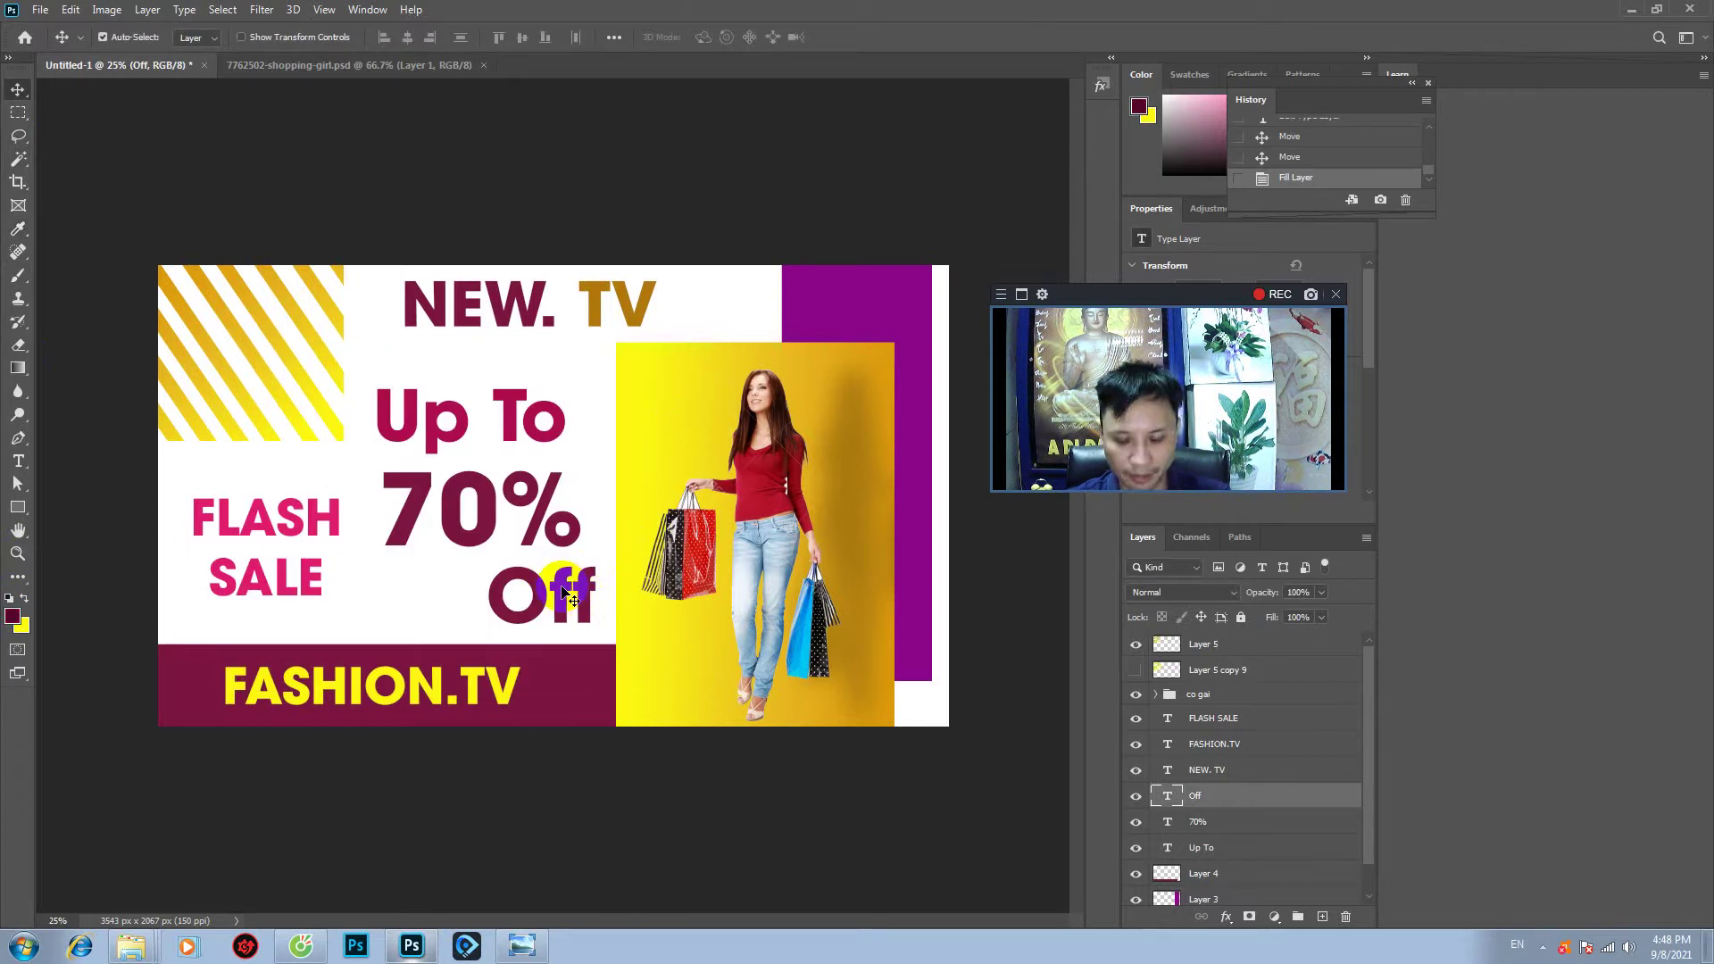
key("alt+BackSpace")
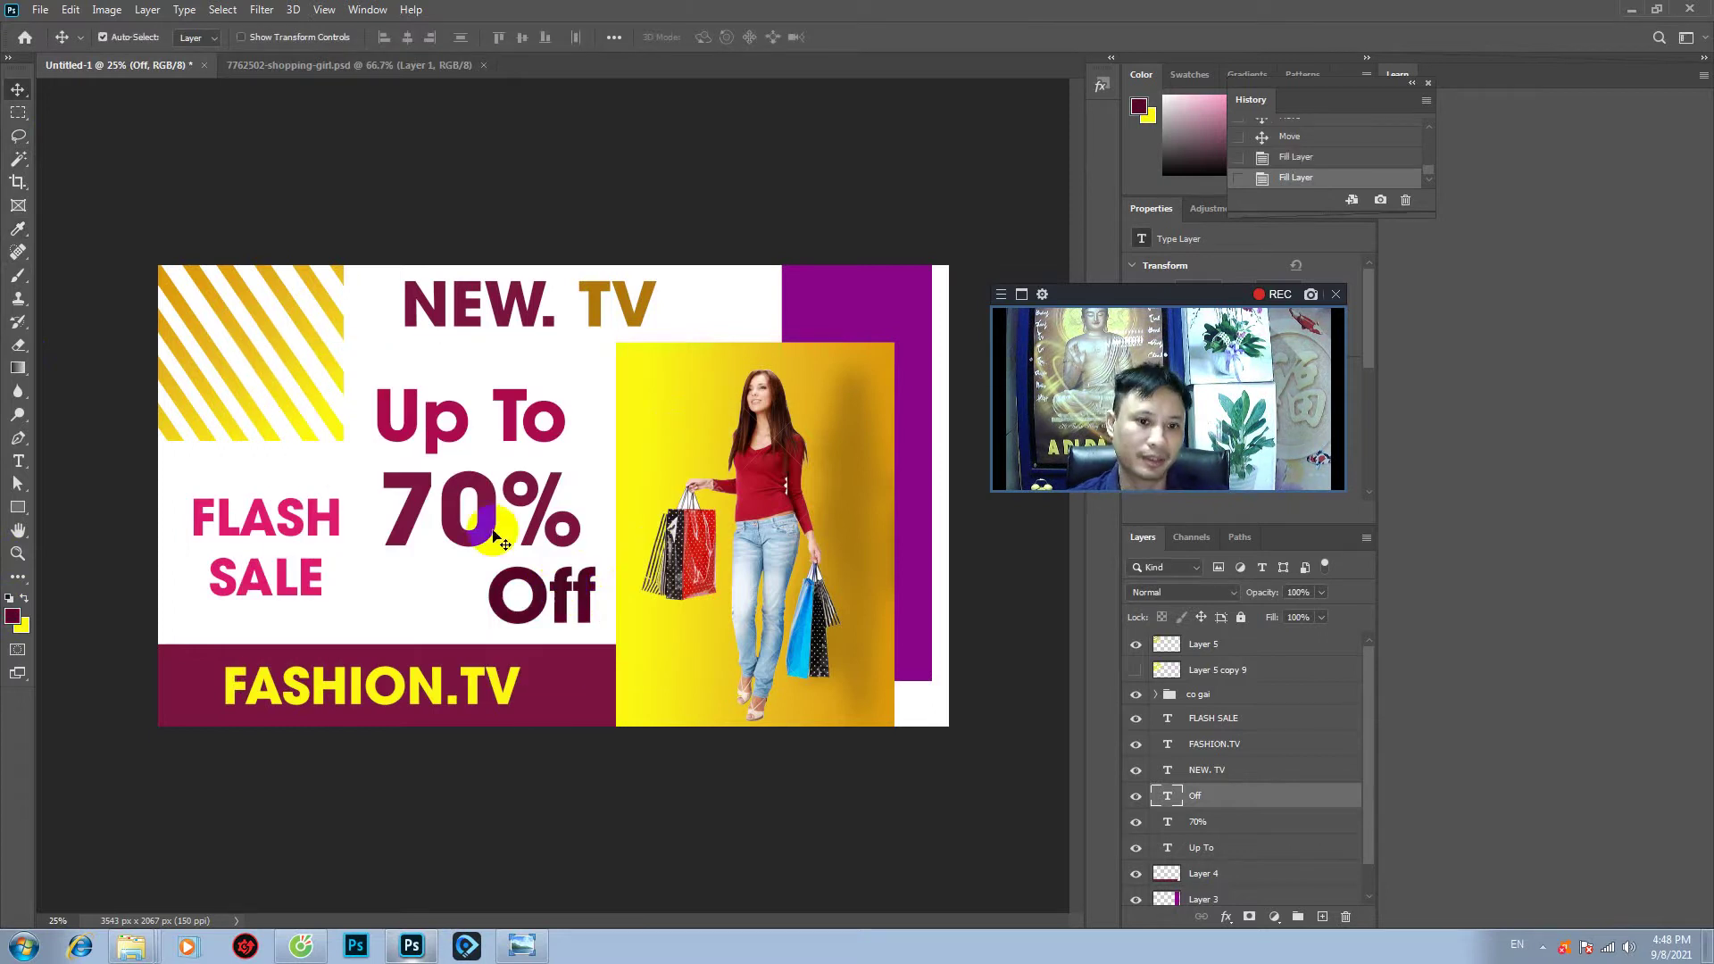
left_click(490, 524)
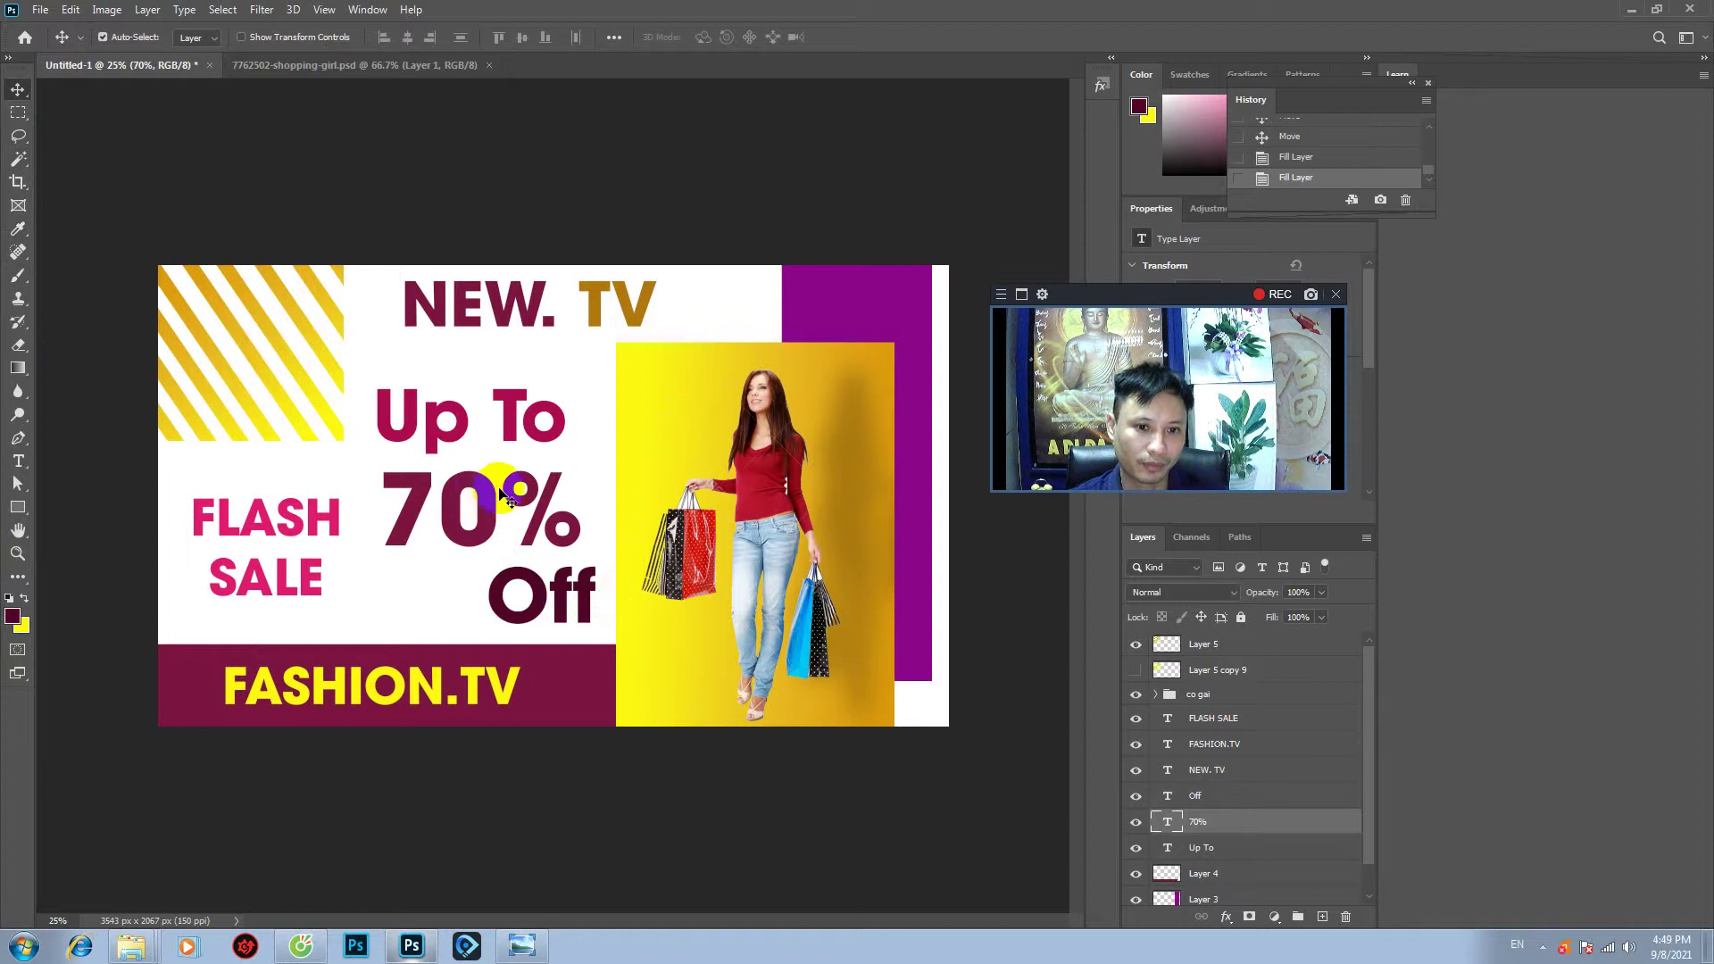
- Enlarge the 70% text with Free Transform and move Up To higher and left above it
key("ctrl+t")
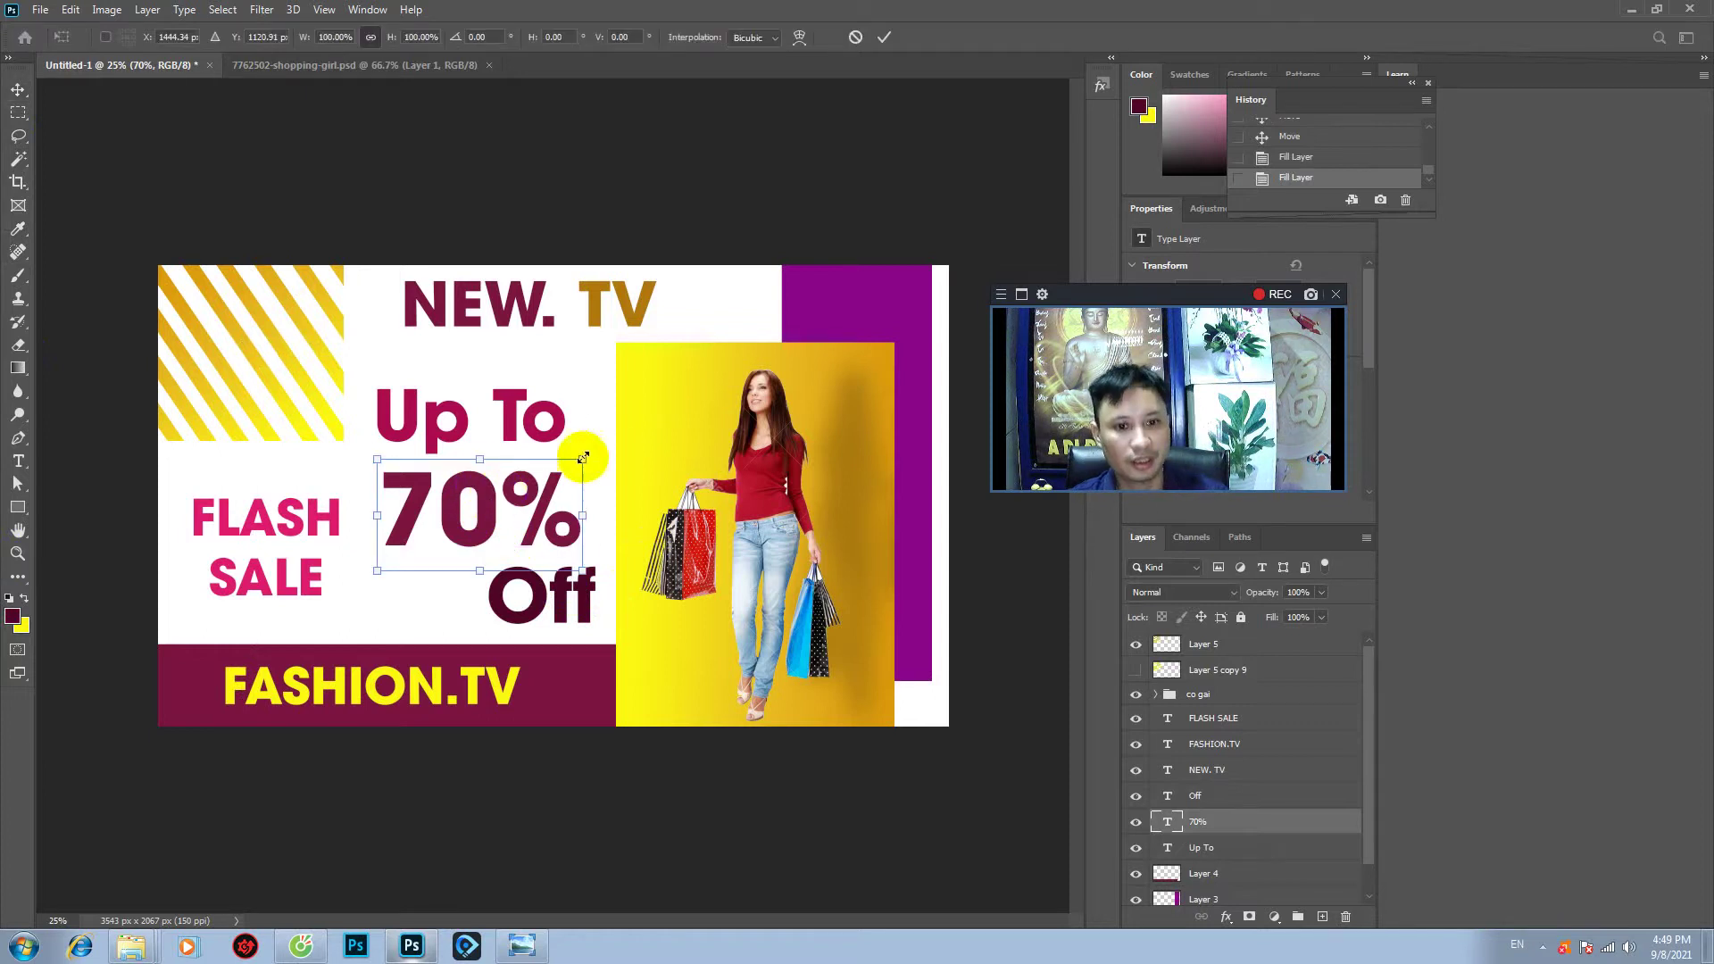
left_click_drag(585, 463, 619, 433)
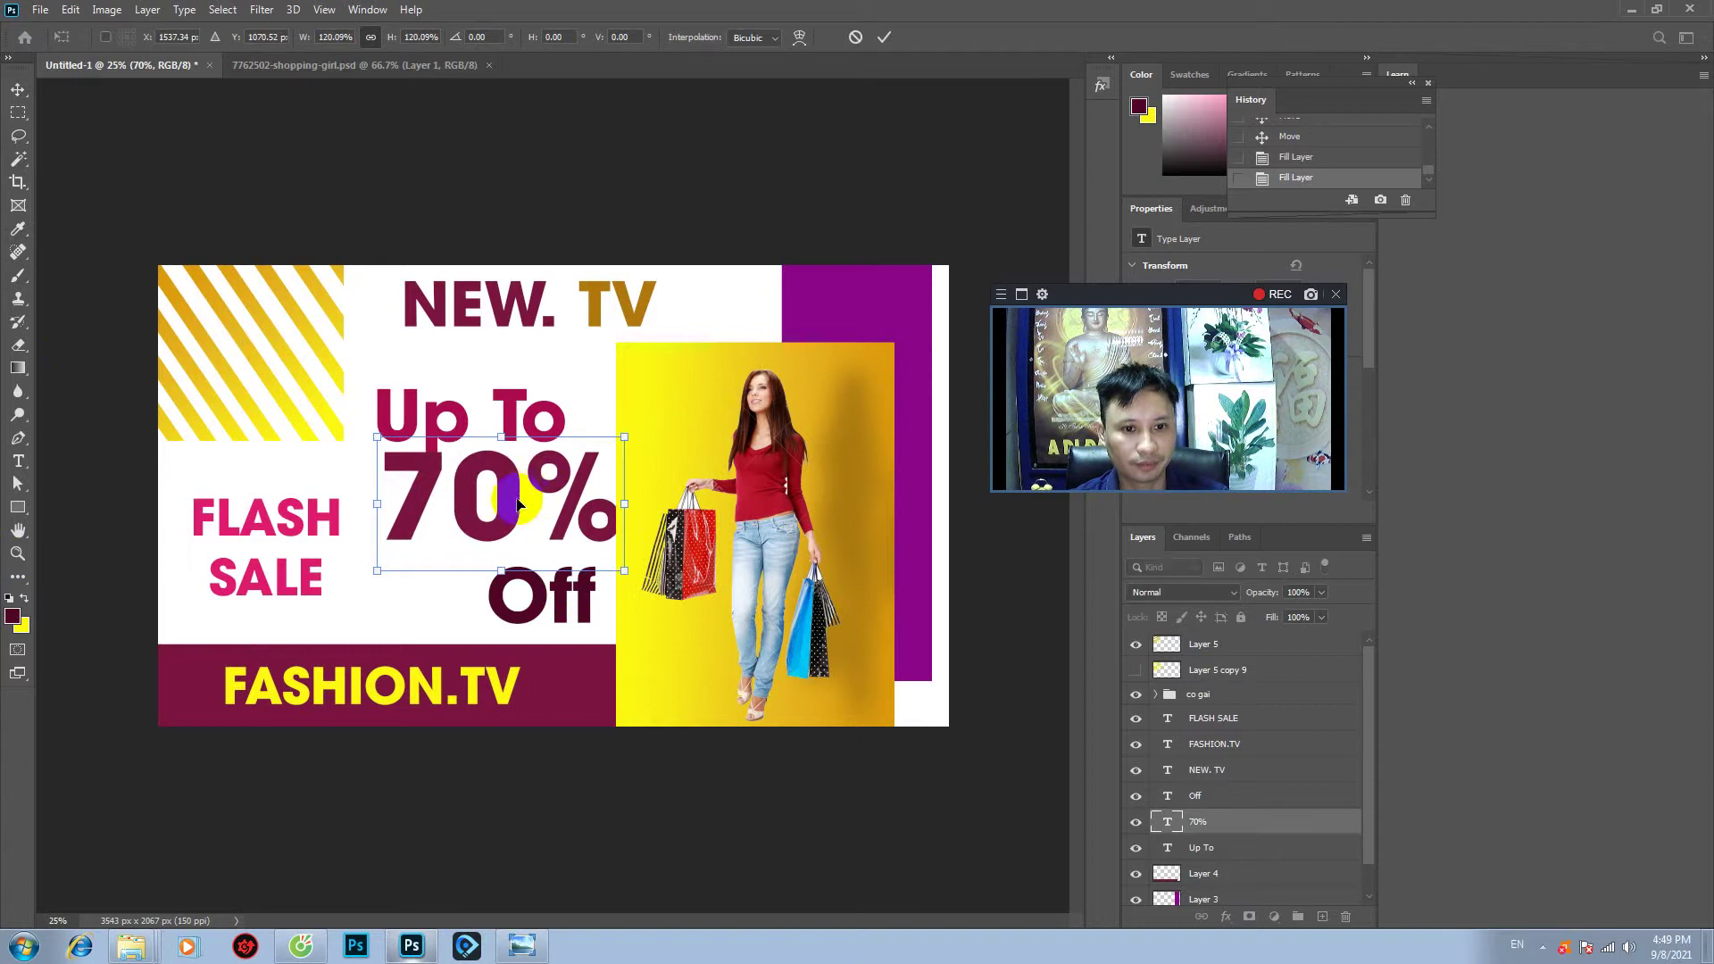
left_click_drag(509, 505, 505, 495)
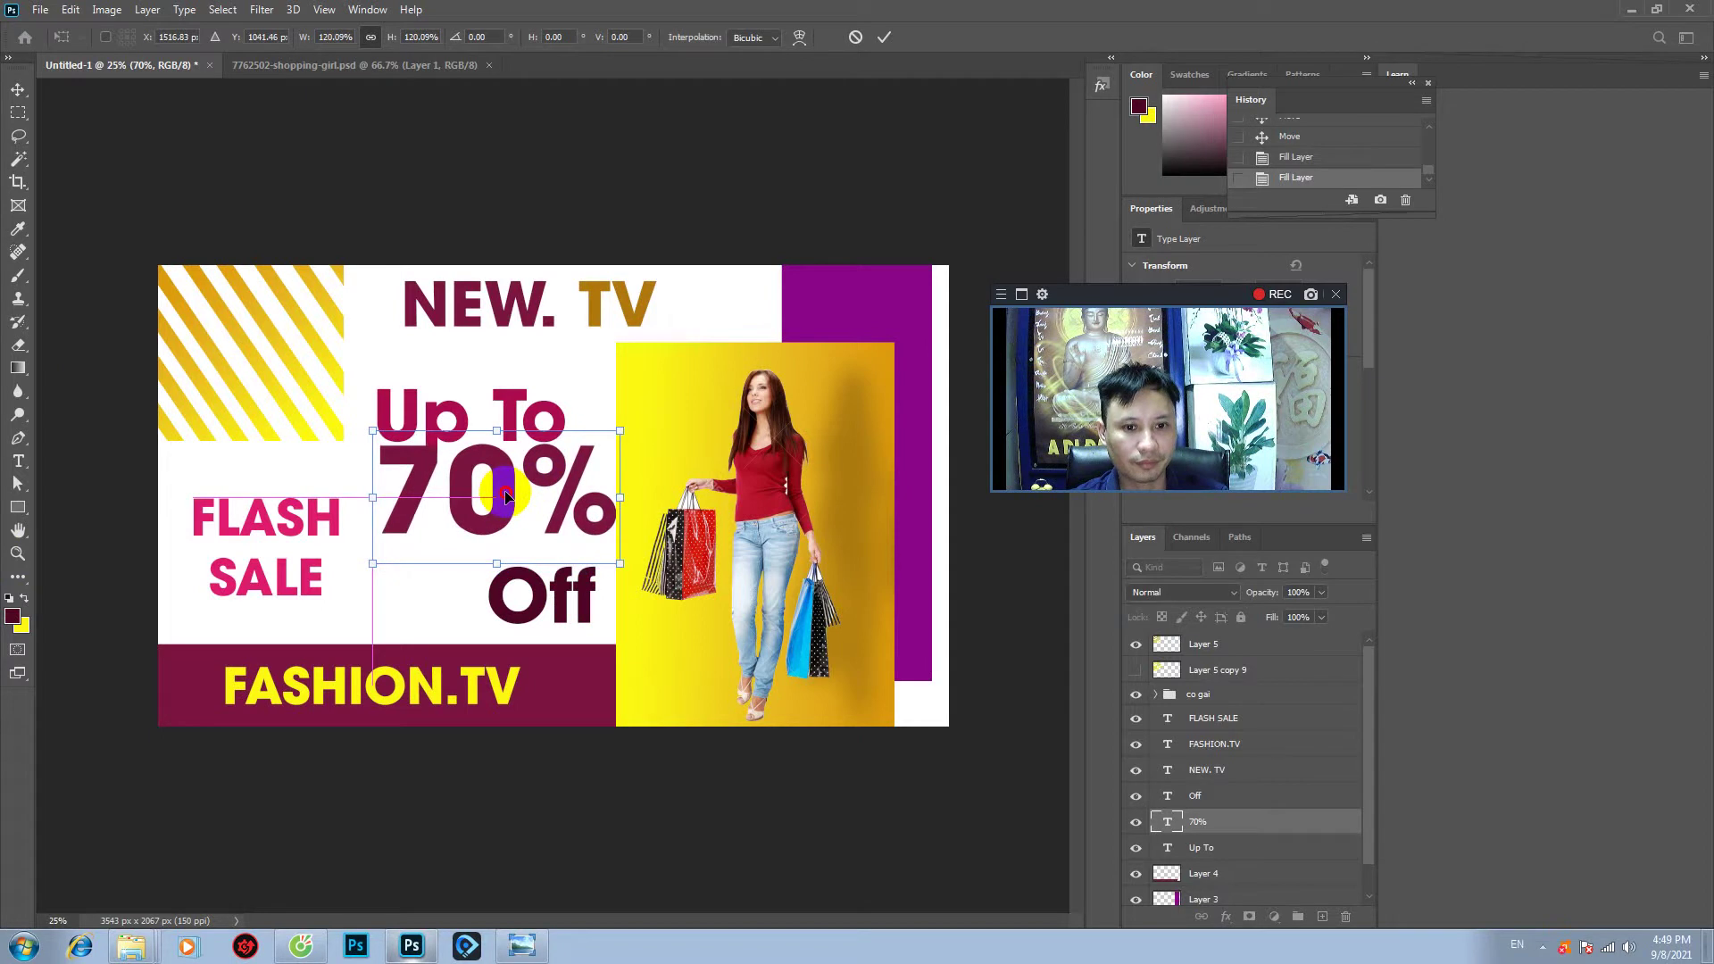
left_click(511, 616)
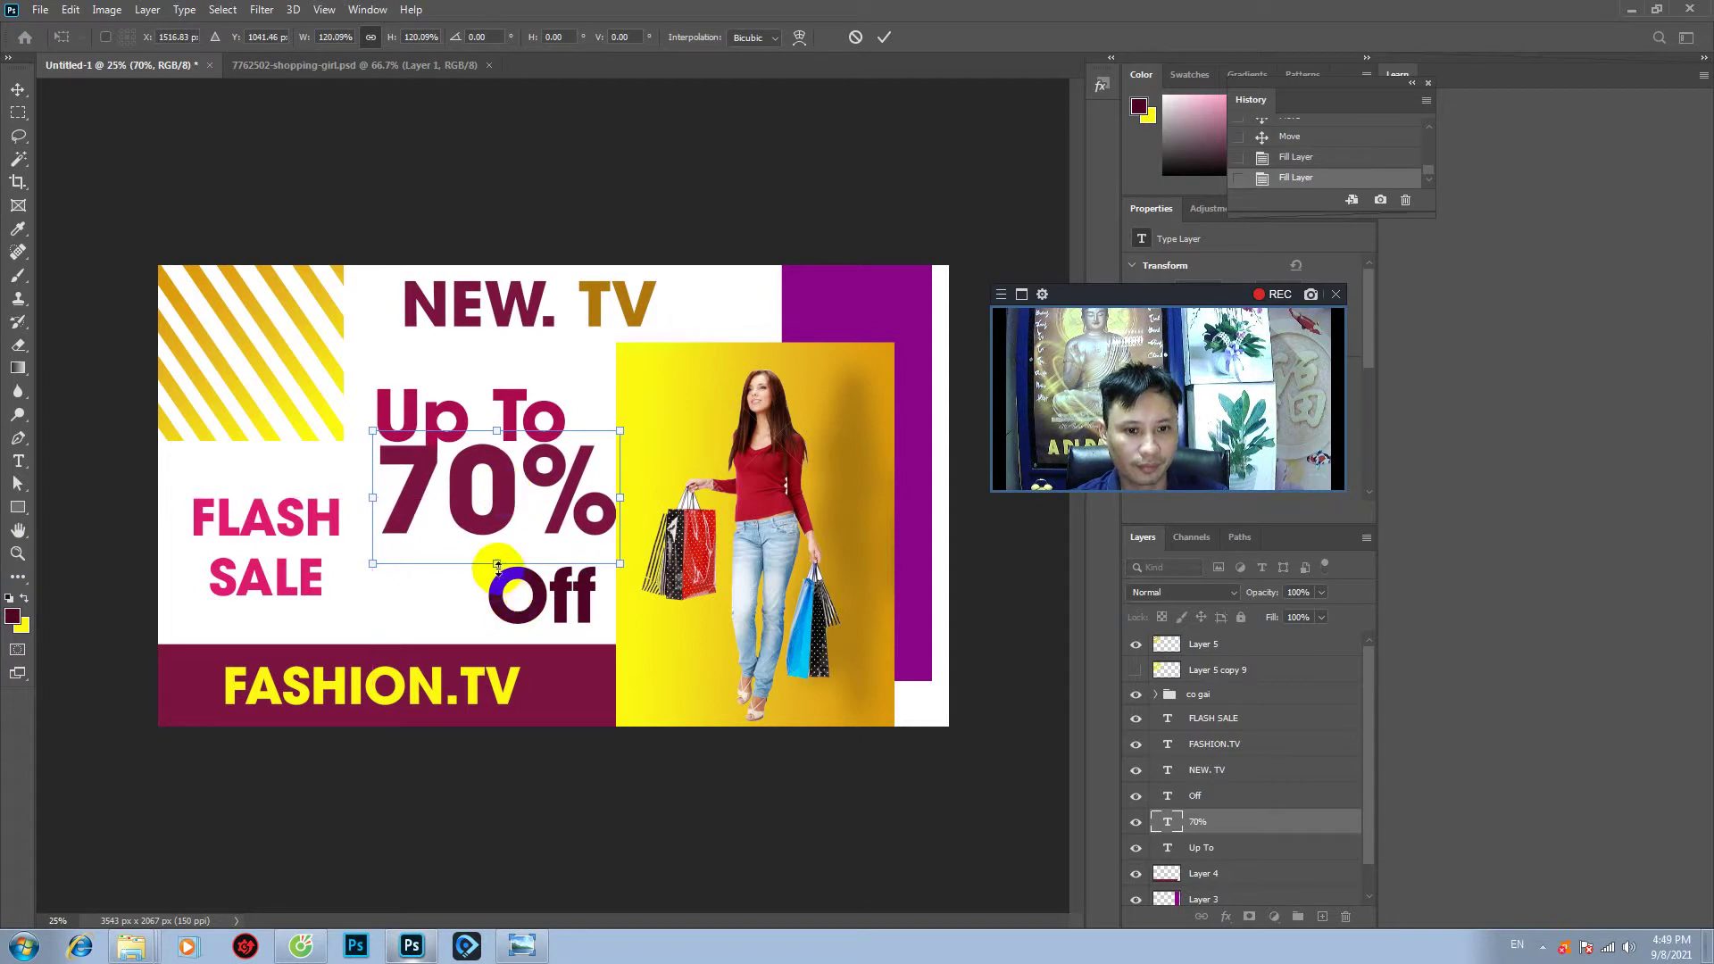
left_click_drag(496, 563, 497, 594)
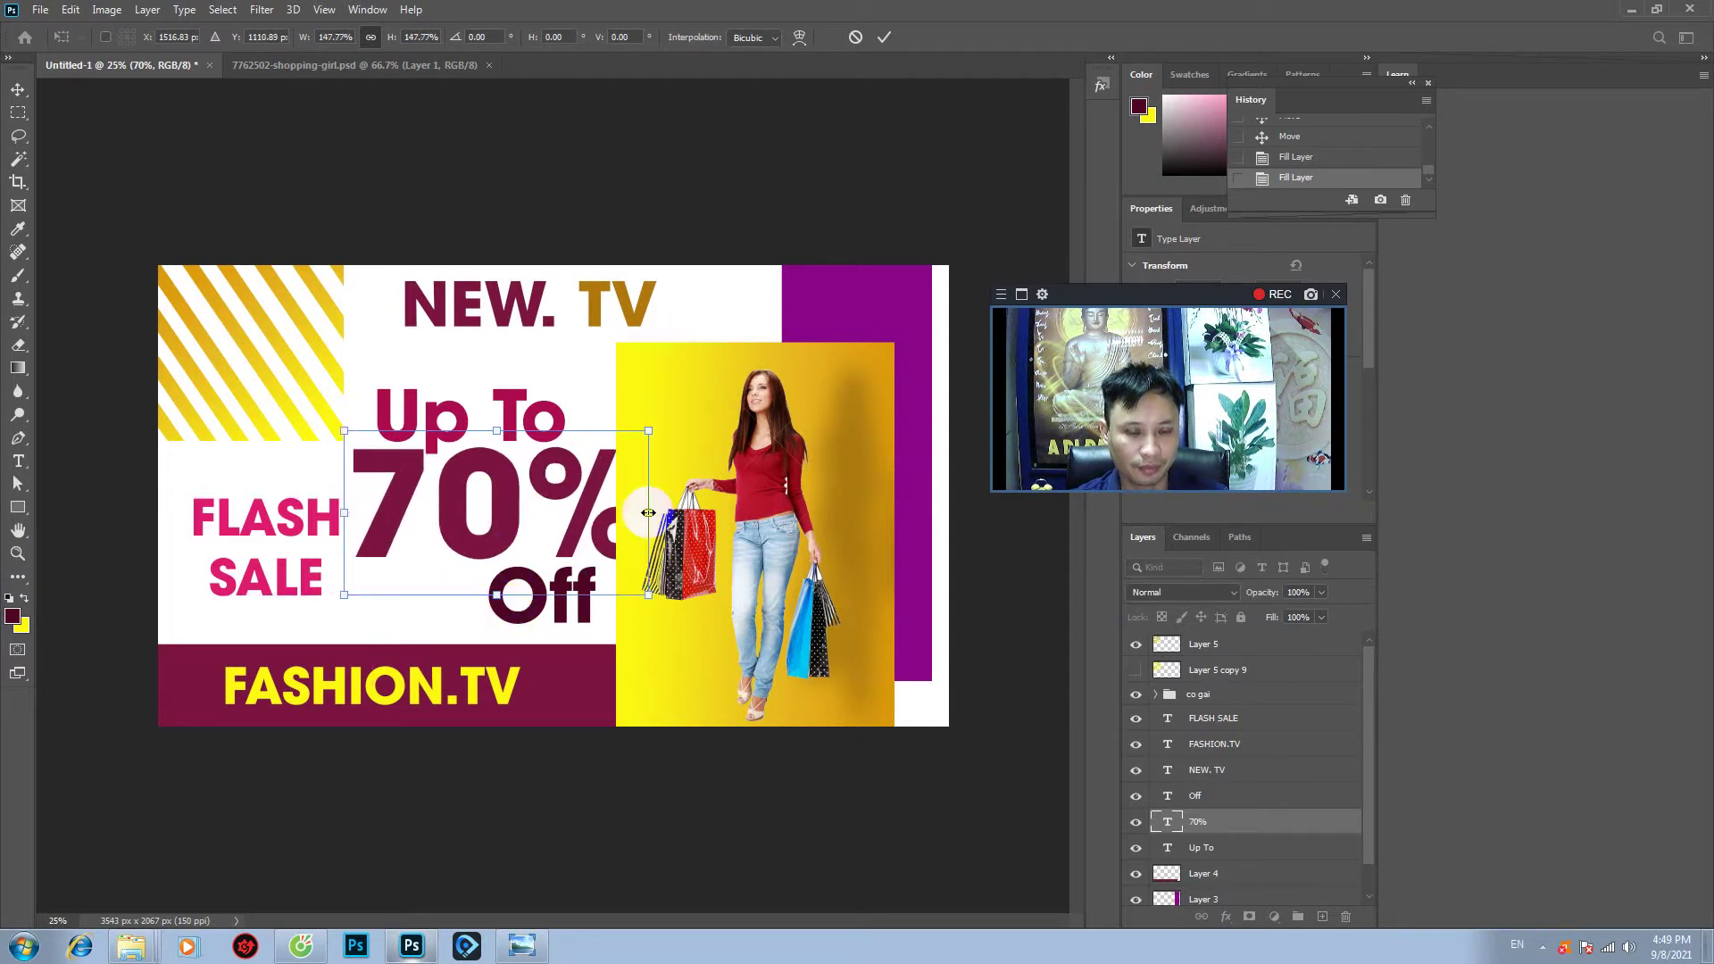
left_click_drag(648, 513, 614, 504)
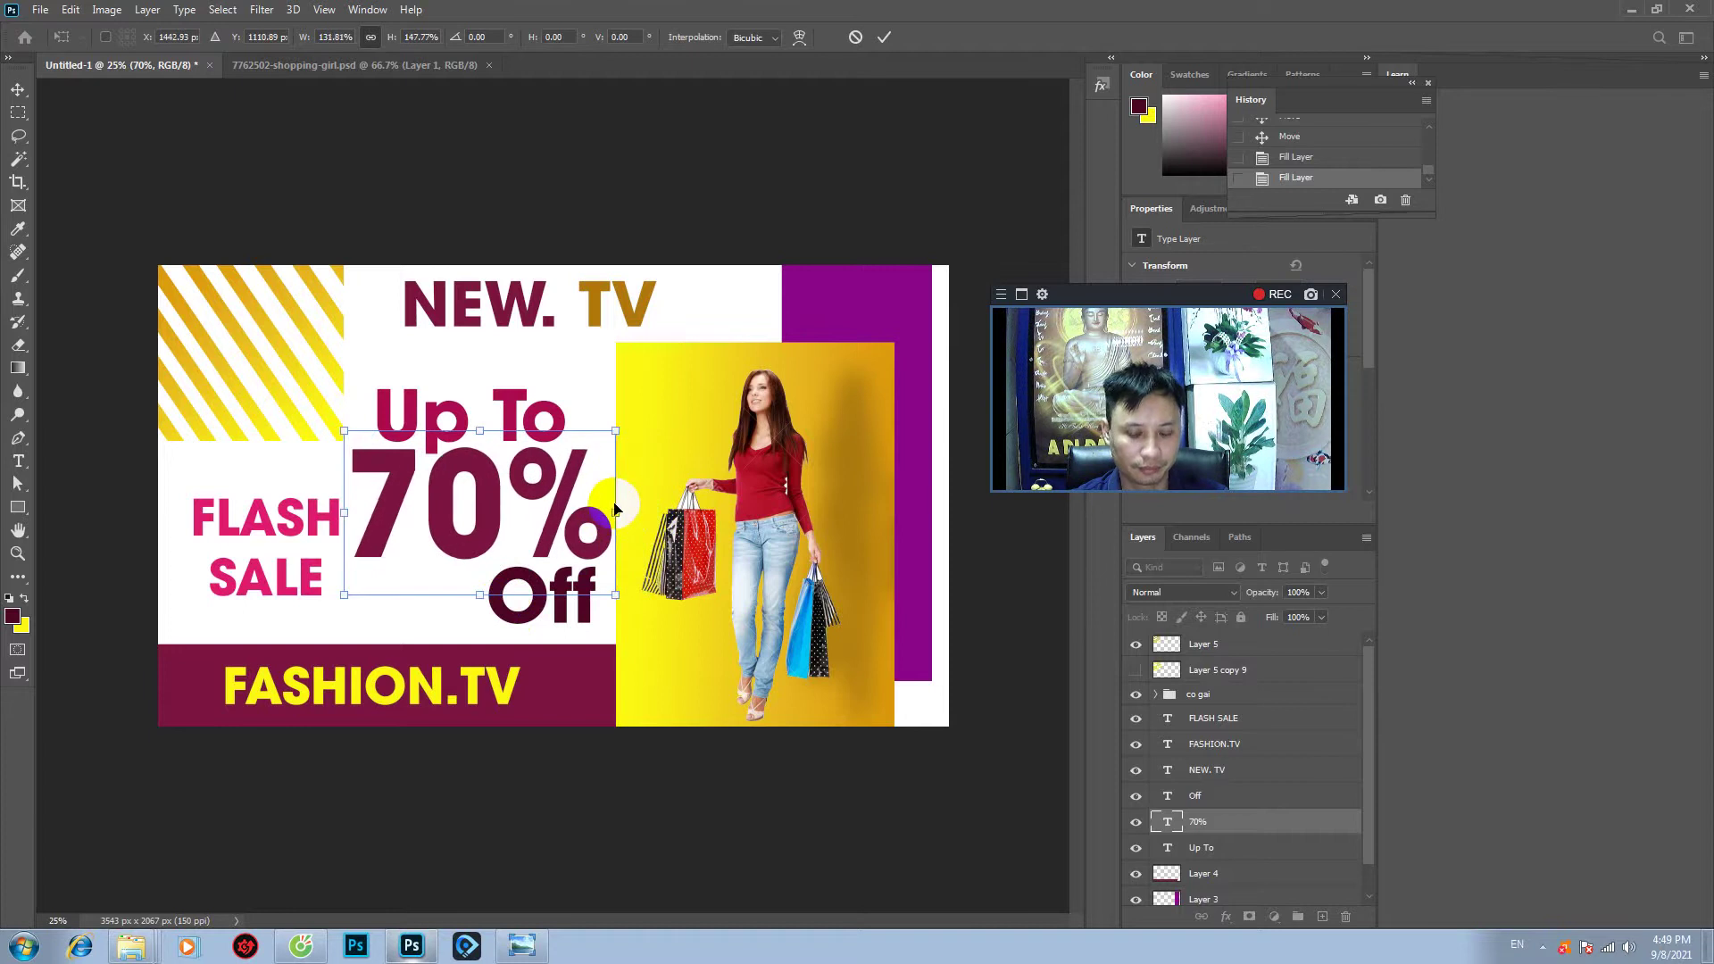
key("Return")
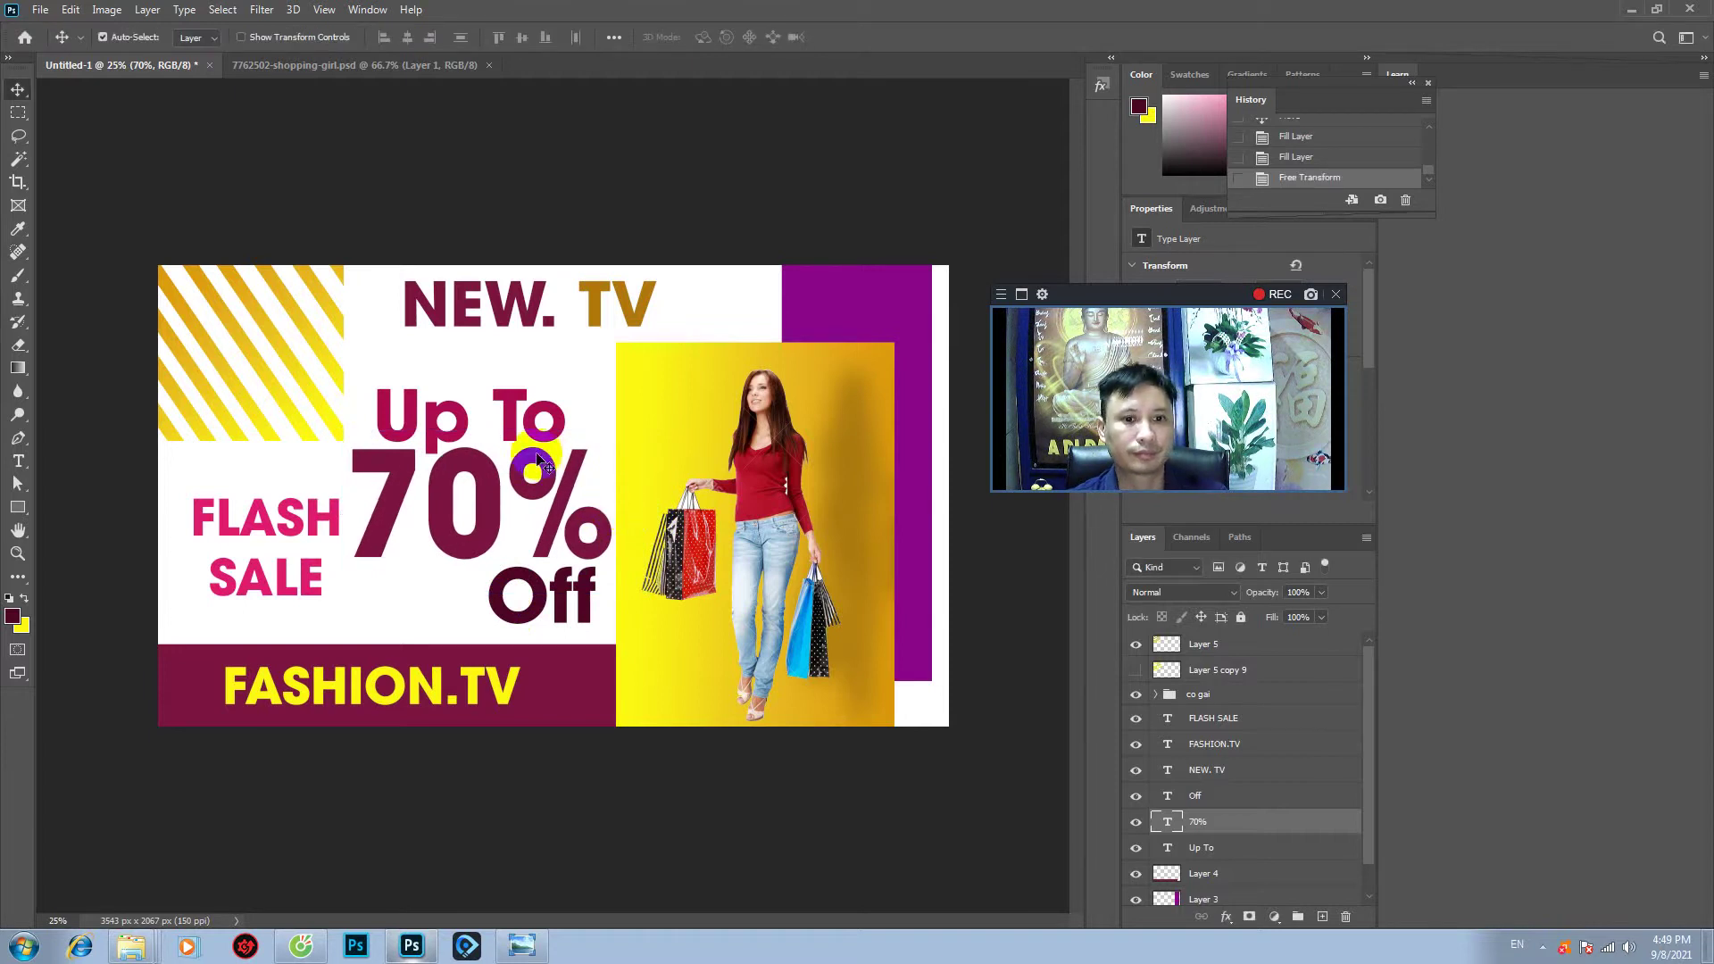
left_click_drag(510, 407, 491, 399)
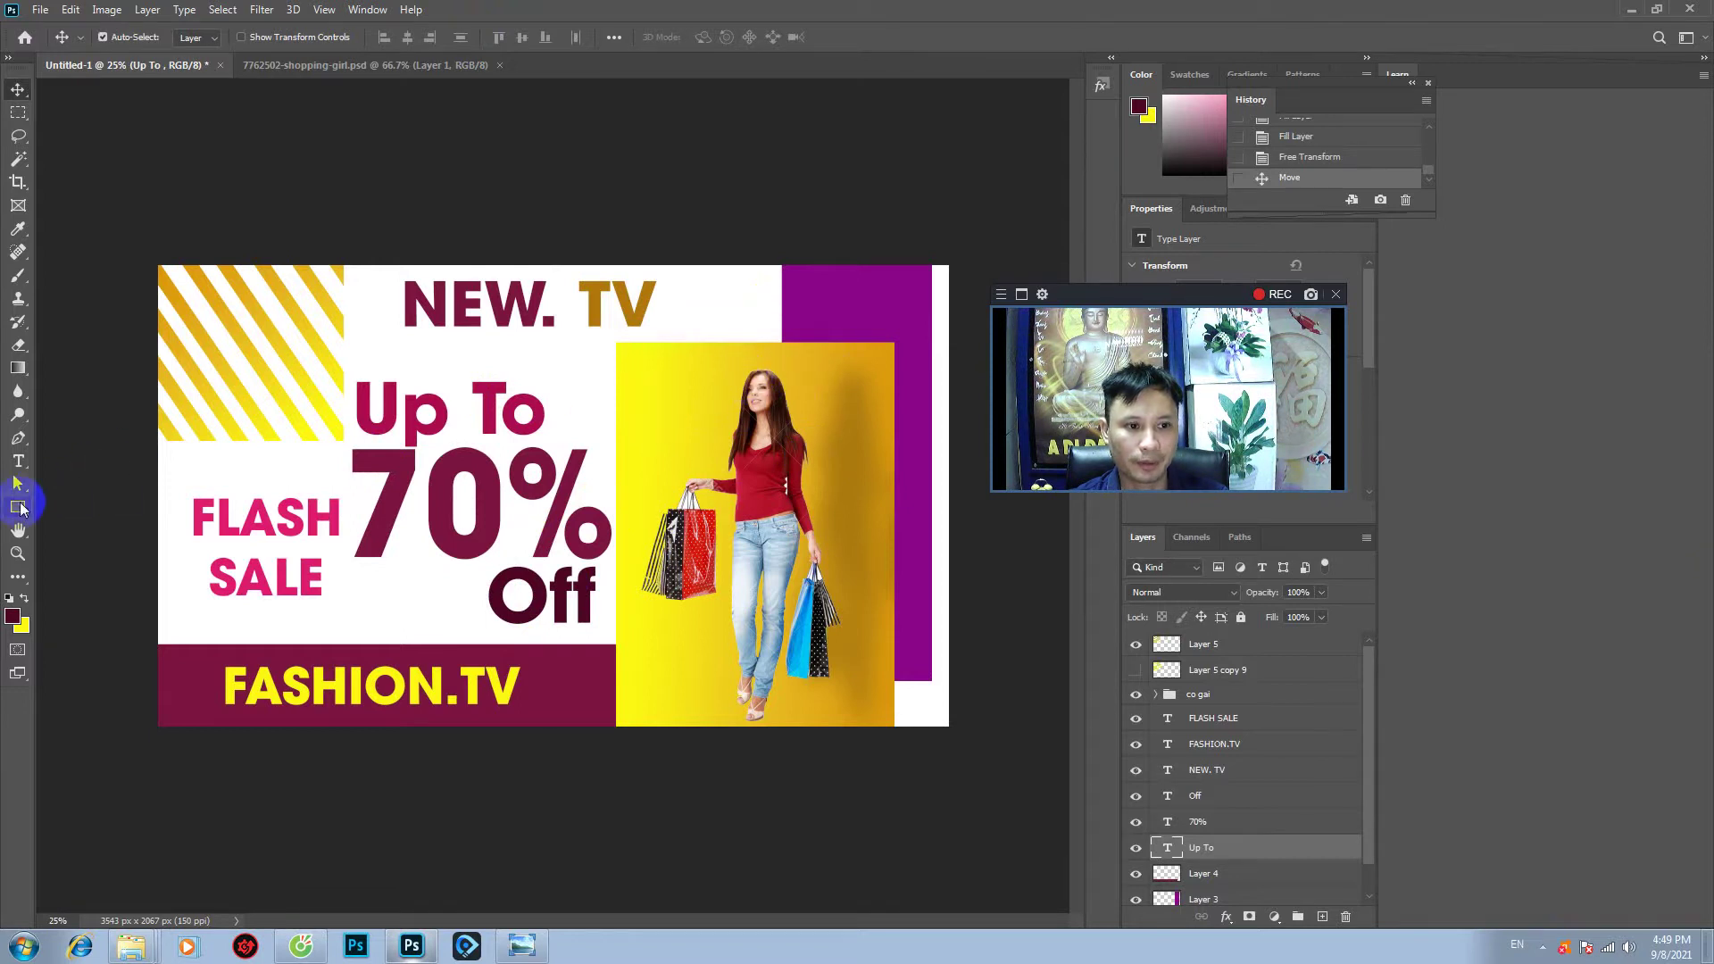
- Draw a dark maroon circle on a new top layer below the Off text
left_click(18, 507)
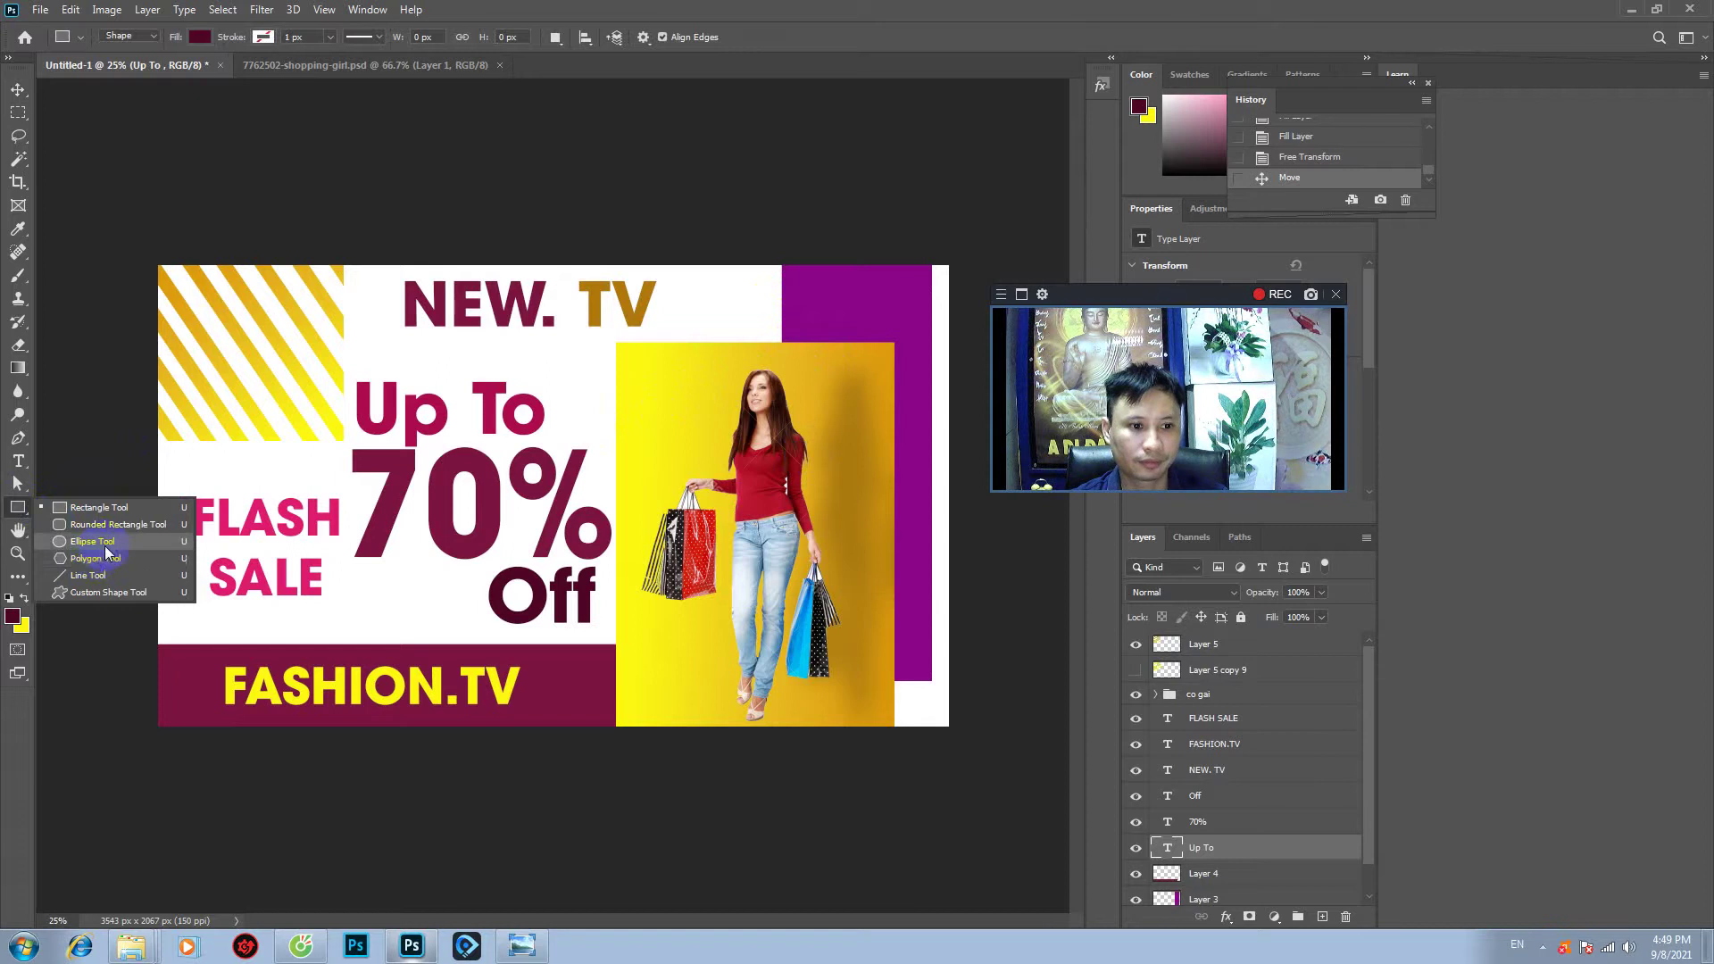
left_click(98, 544)
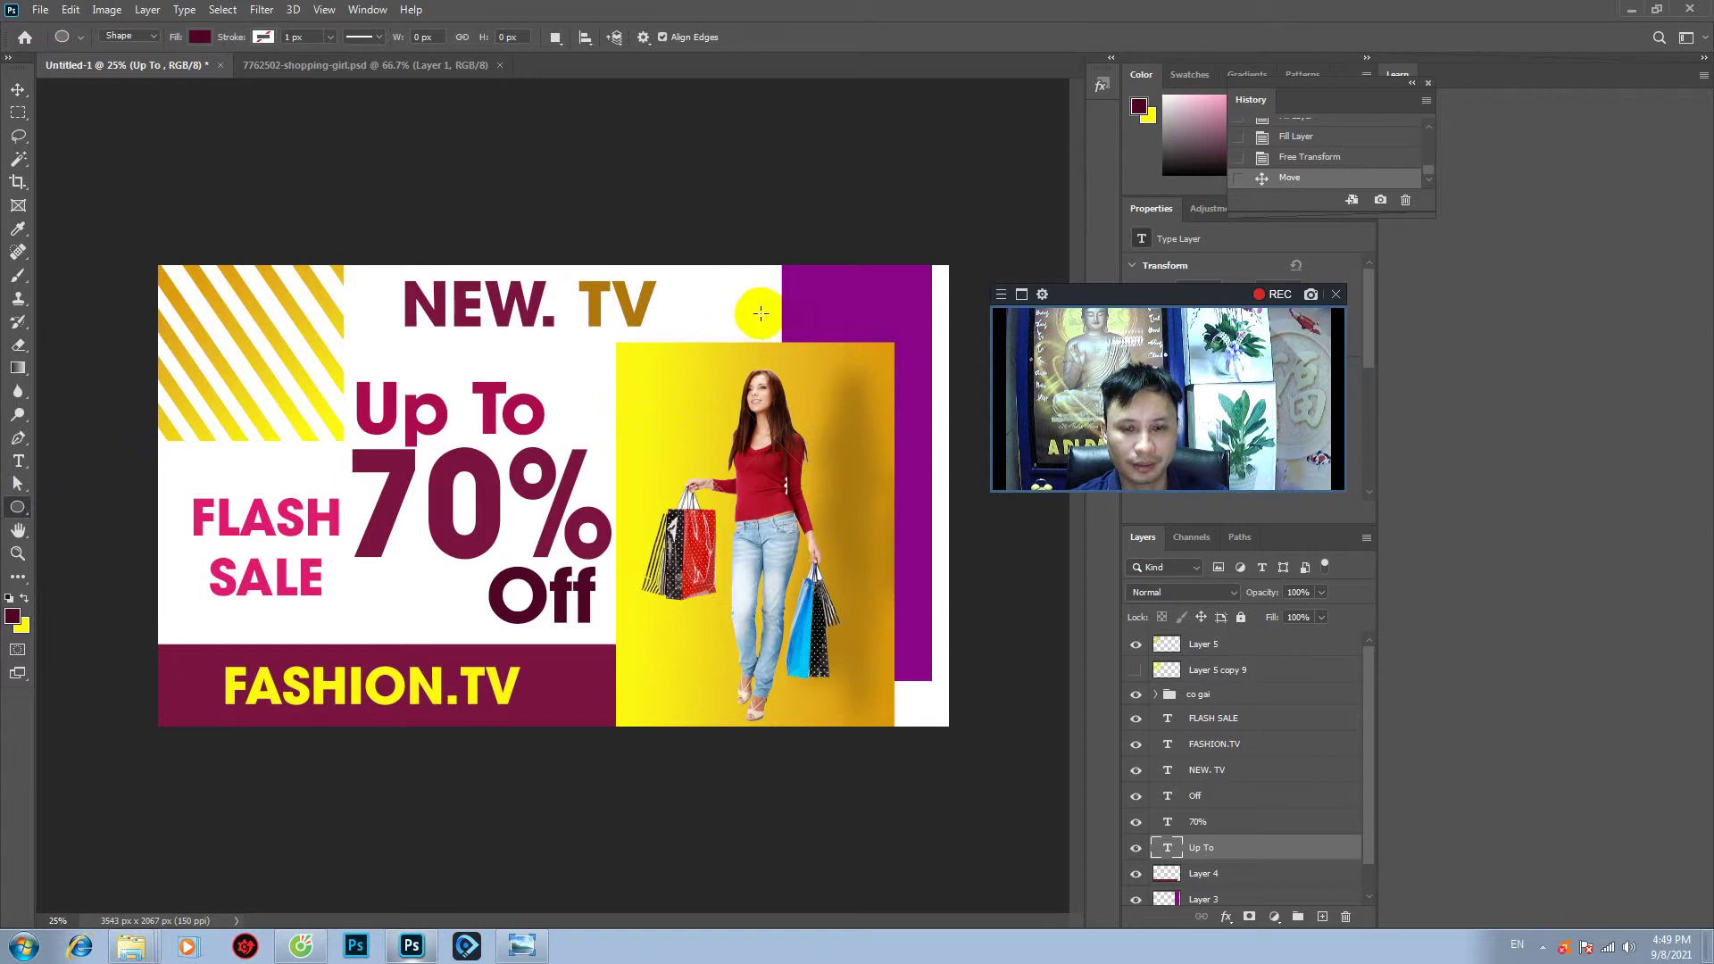
left_click_drag(565, 587, 684, 689)
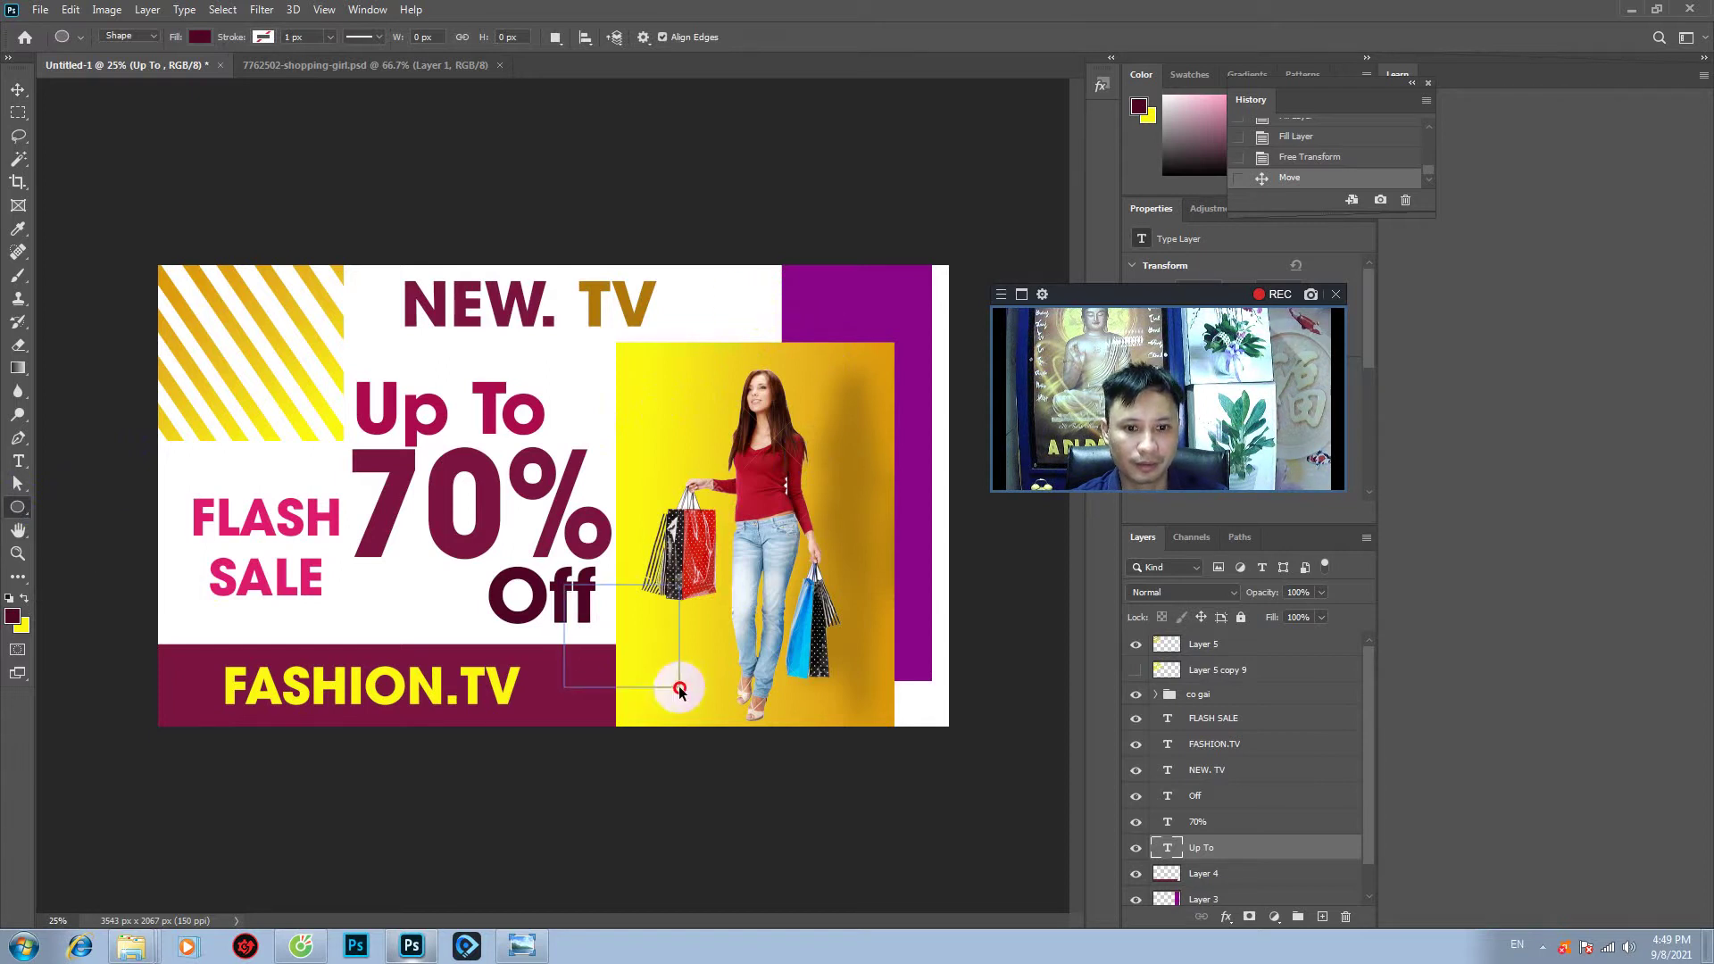
key("Escape")
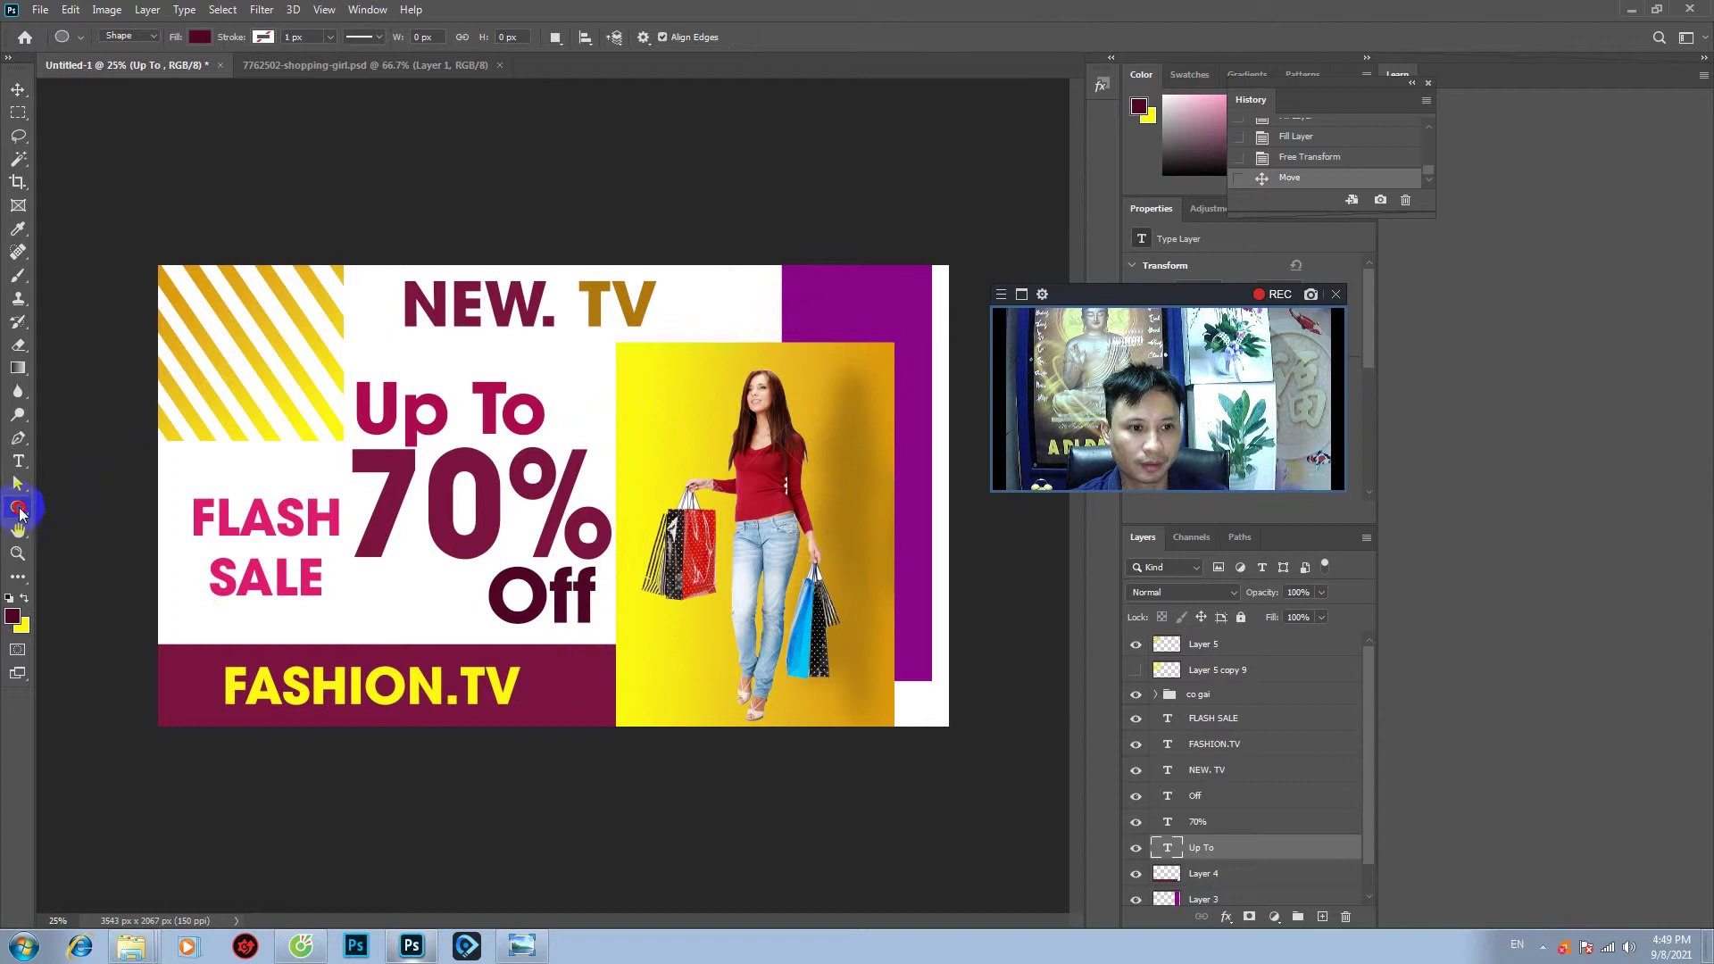
left_click(1230, 644)
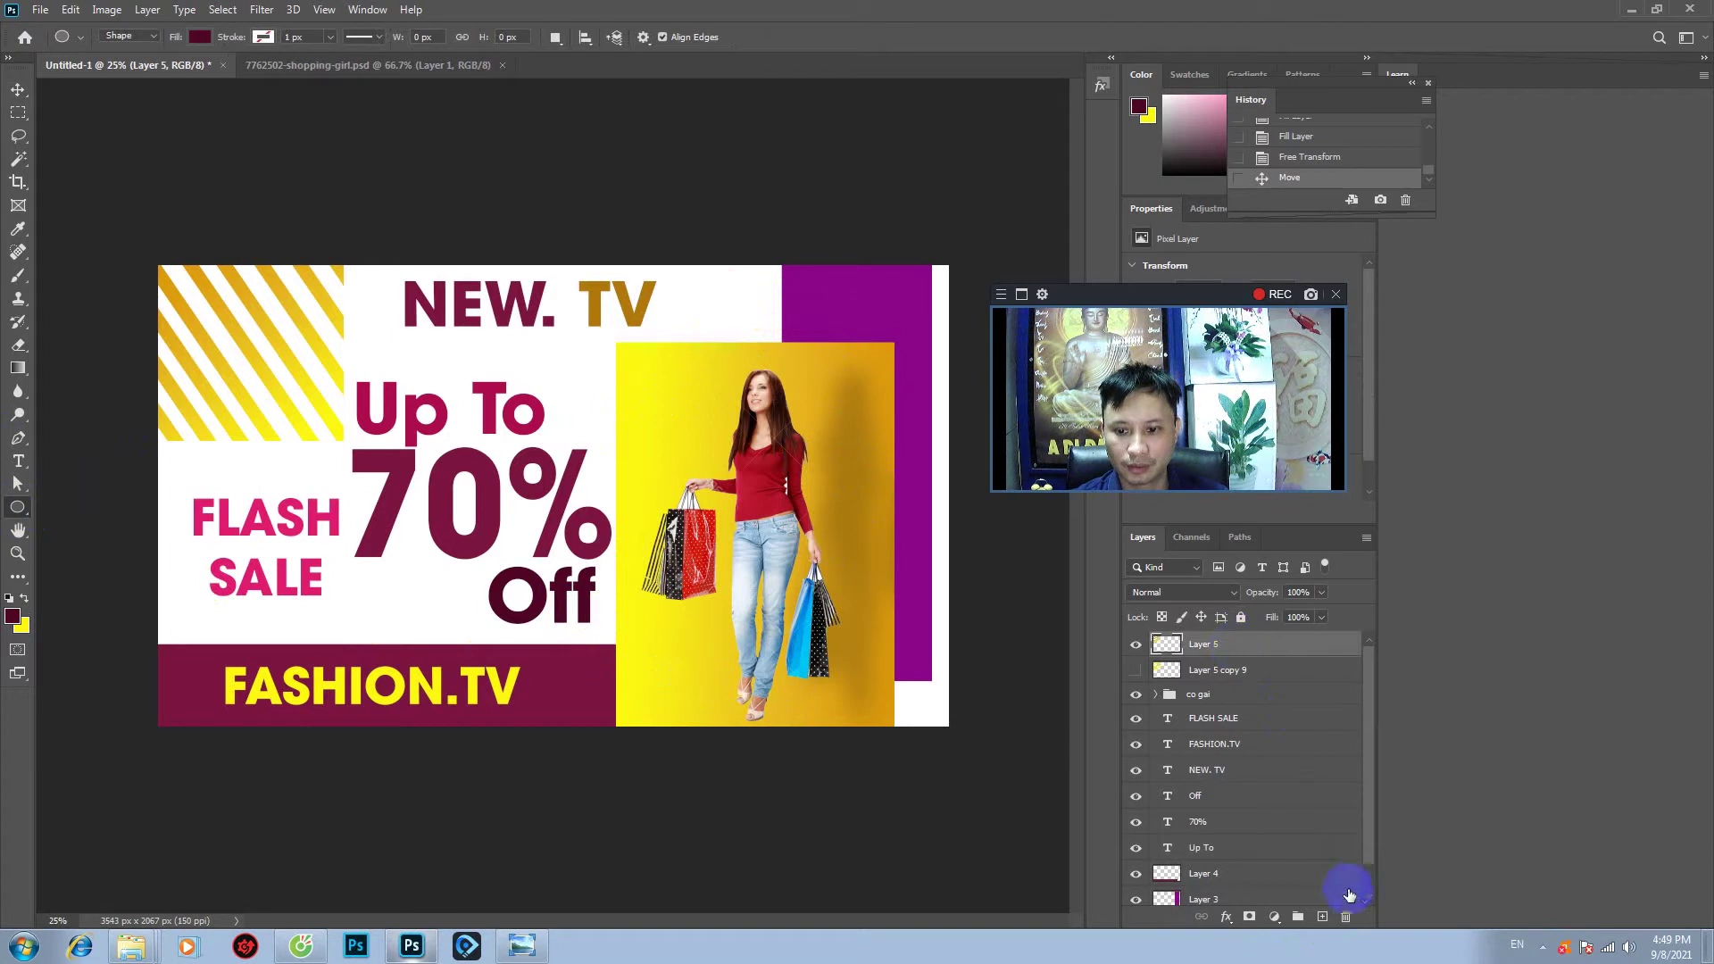
left_click(1320, 918)
left_click_drag(548, 583, 680, 714)
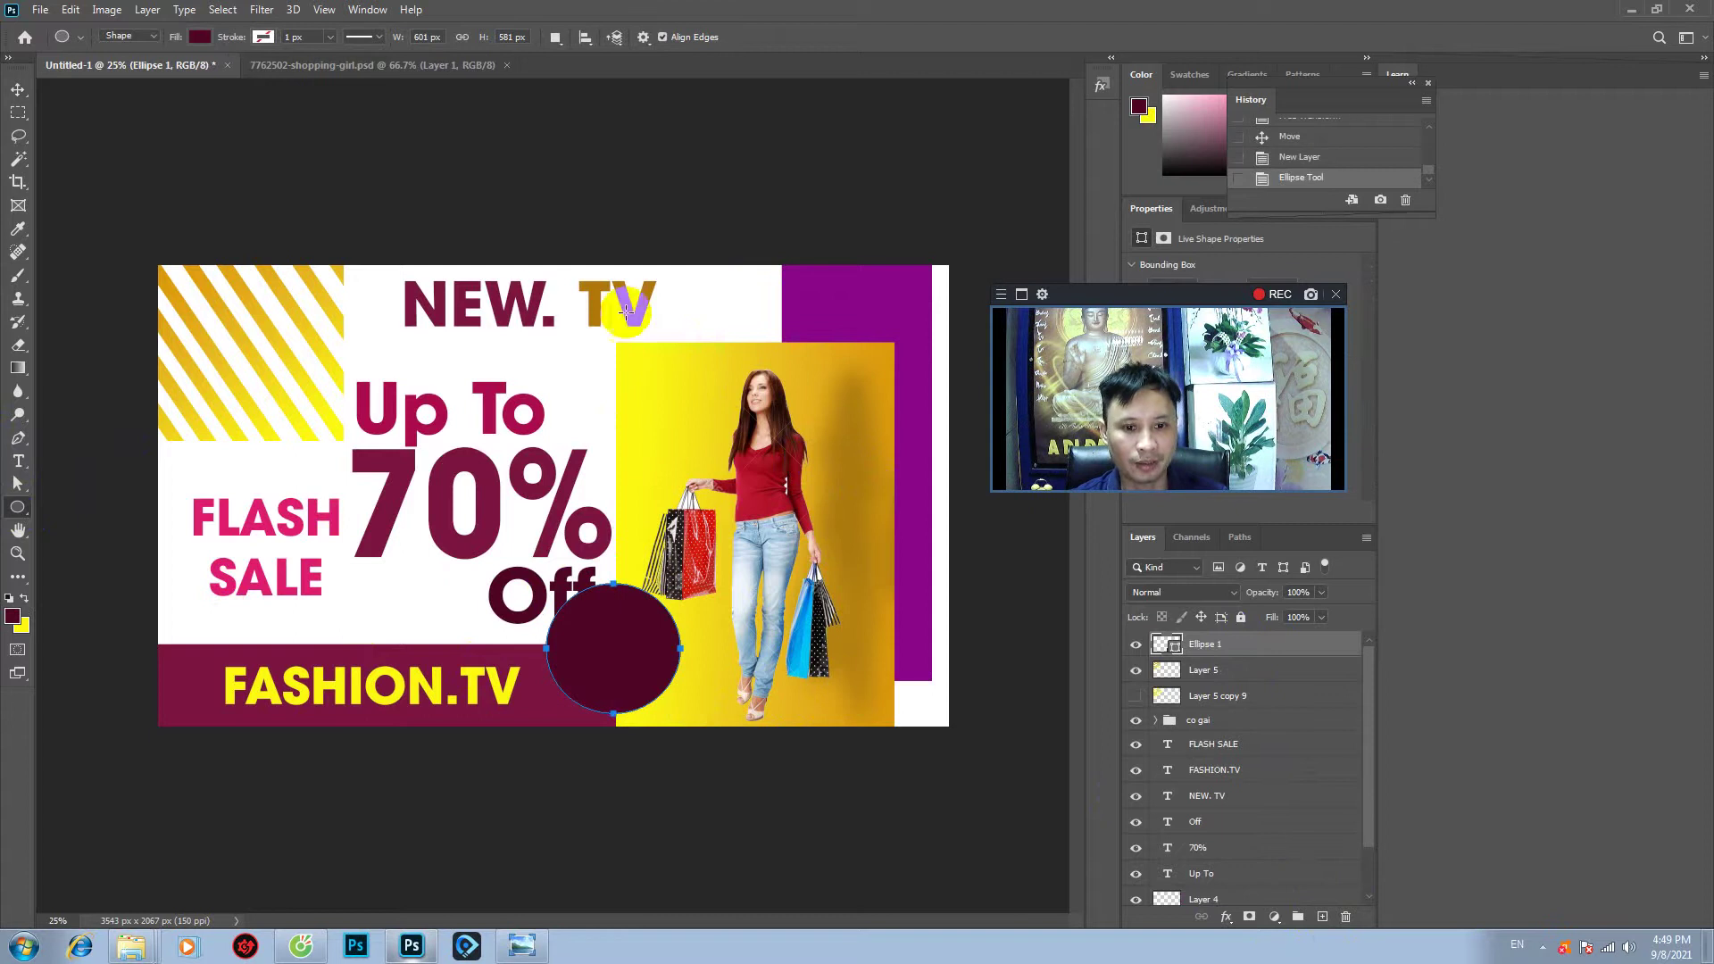
- Position the circle at the bottom edge and shift Off left and down
left_click(18, 90)
left_click_drag(623, 646, 616, 654)
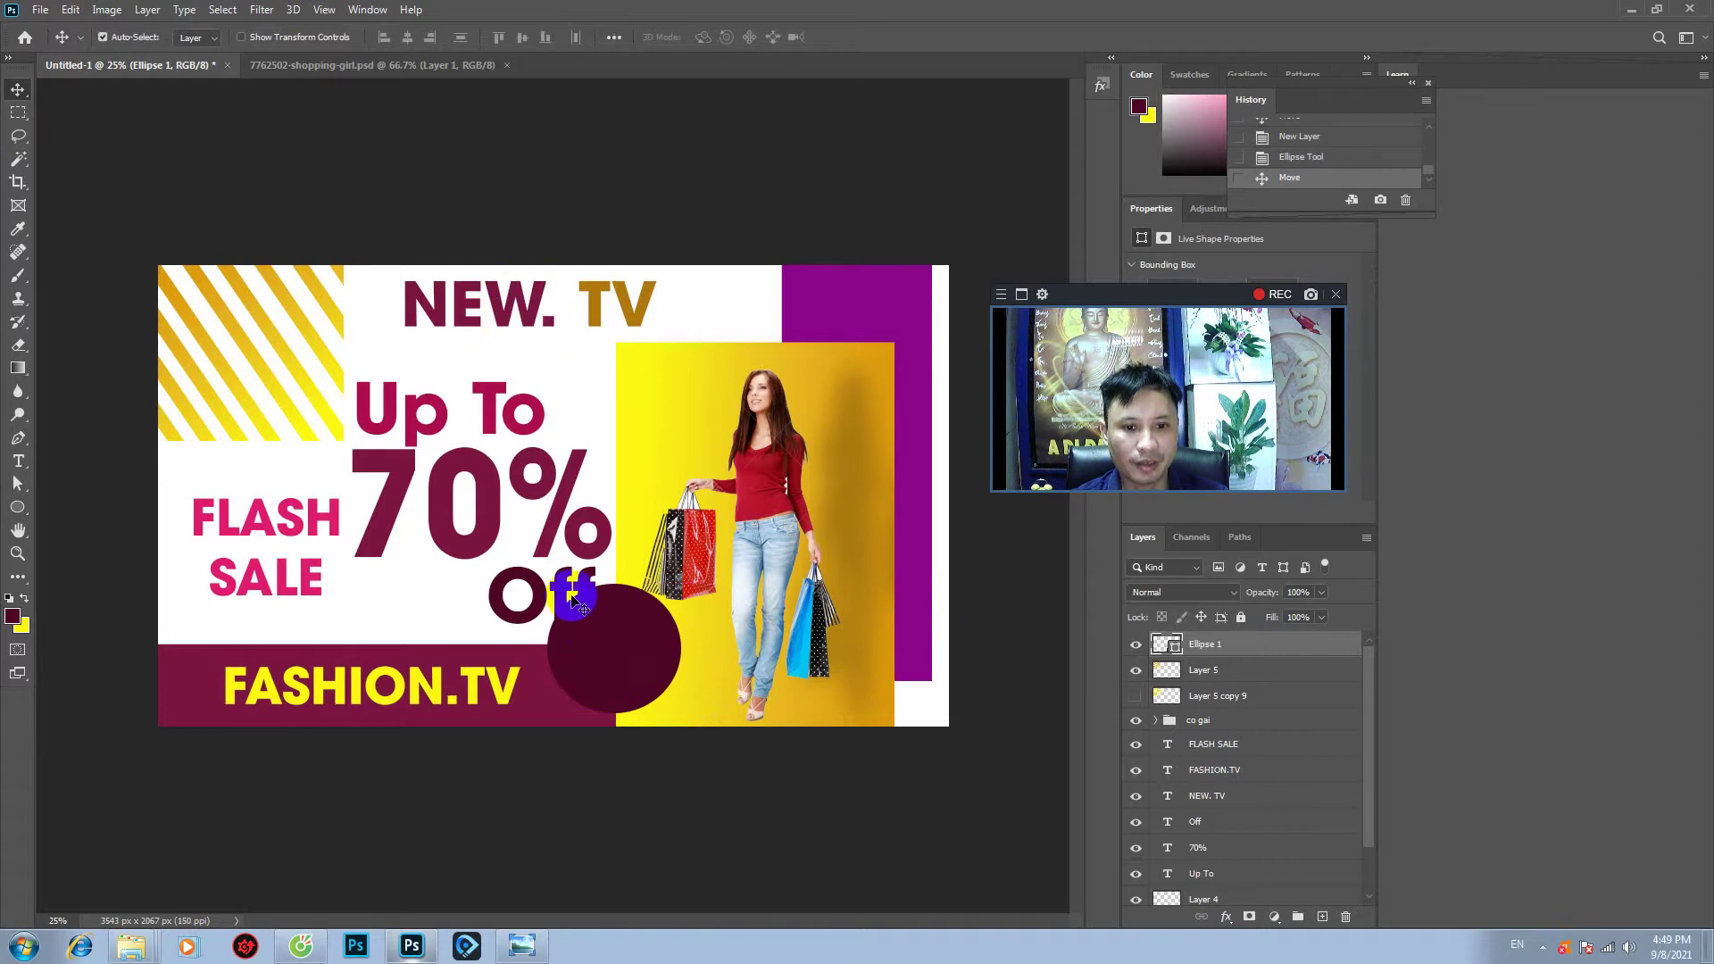
left_click_drag(558, 589, 505, 598)
left_click_drag(624, 639, 641, 658)
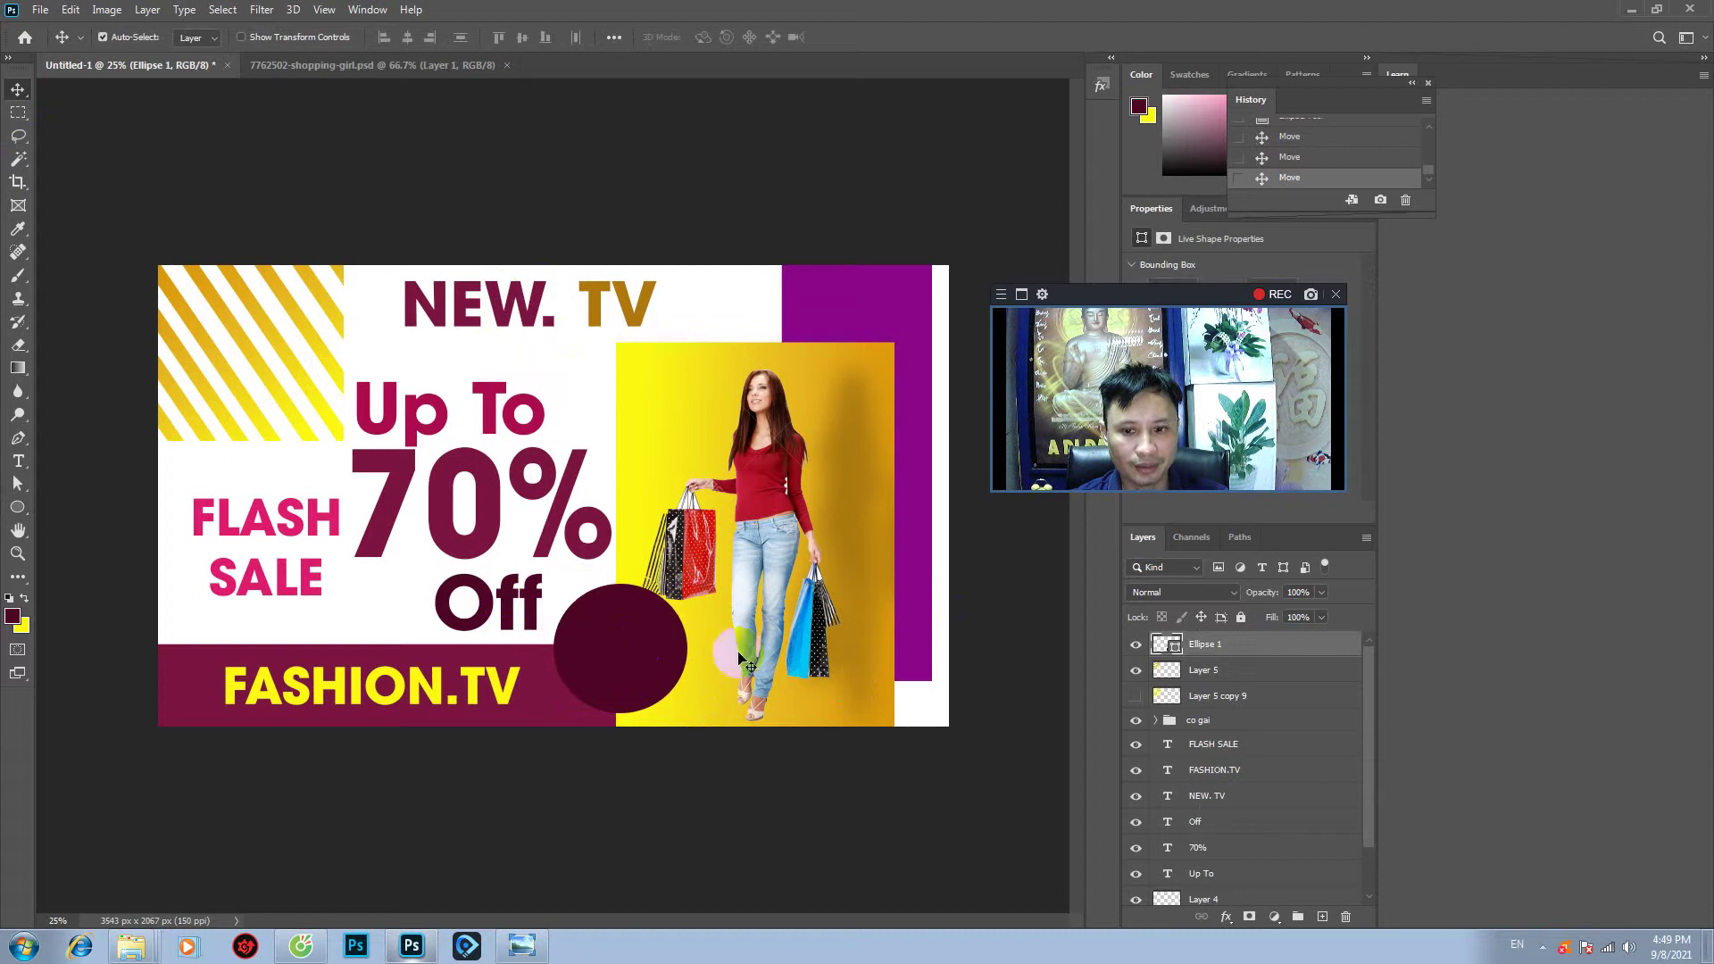
left_click(1173, 650, "ctrl")
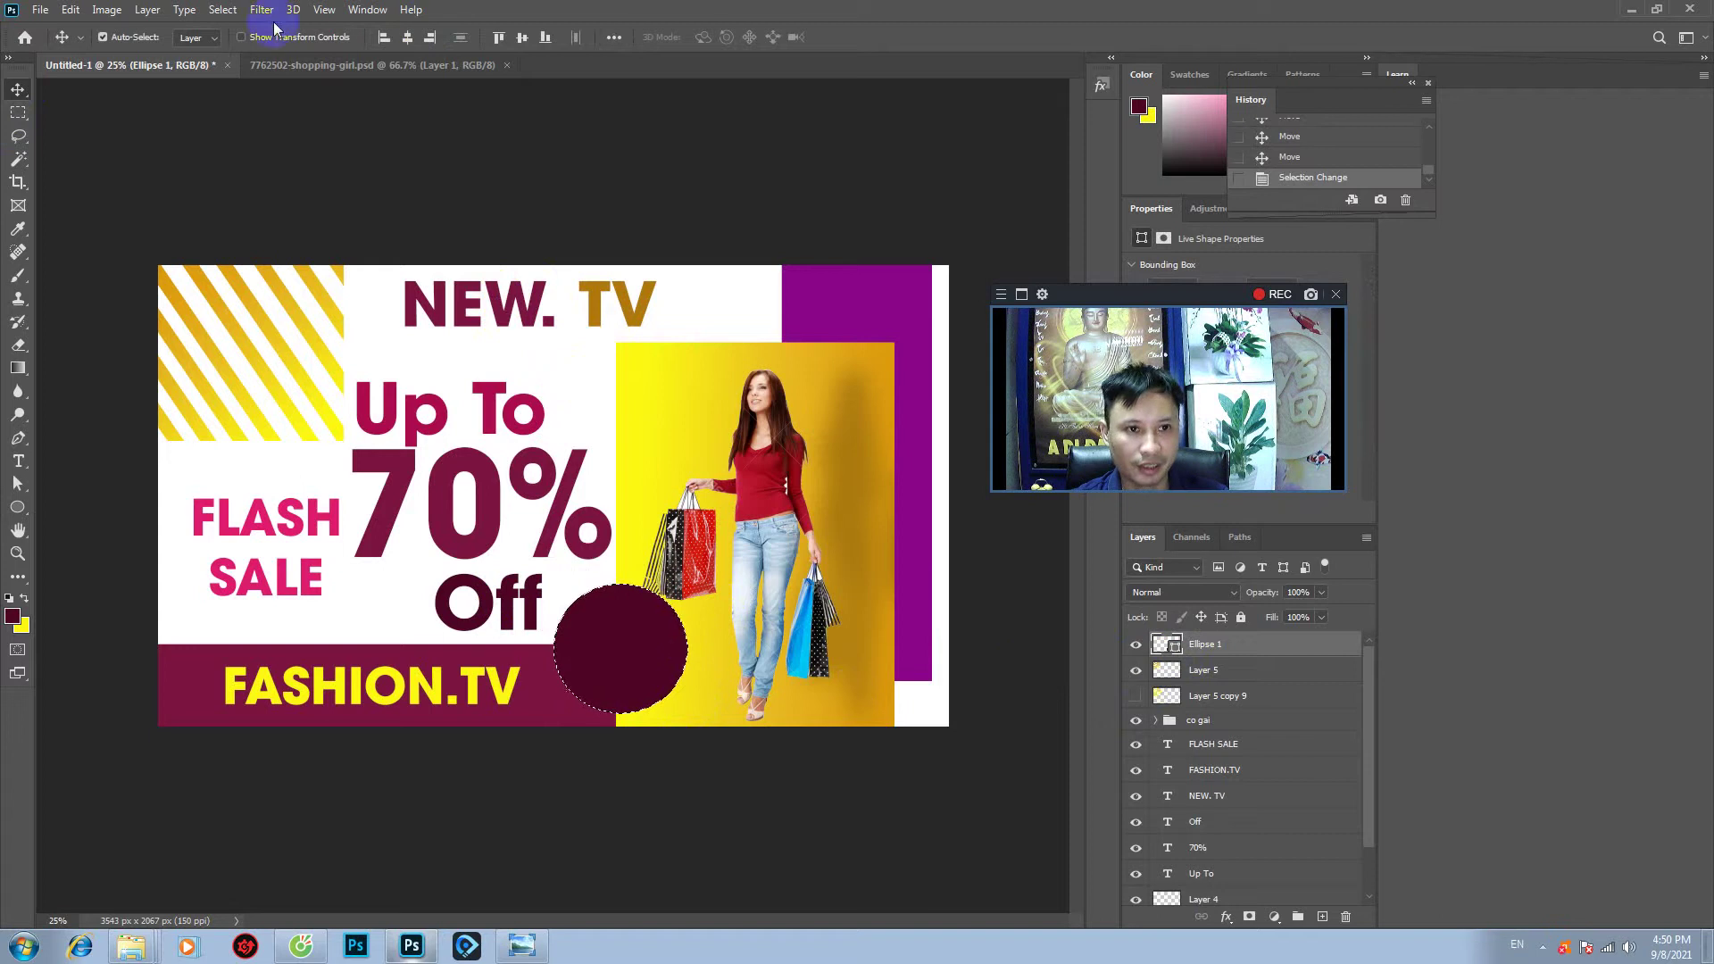
- Contract the circle's selection by 30 pixels and try deleting inside it
left_click(224, 11)
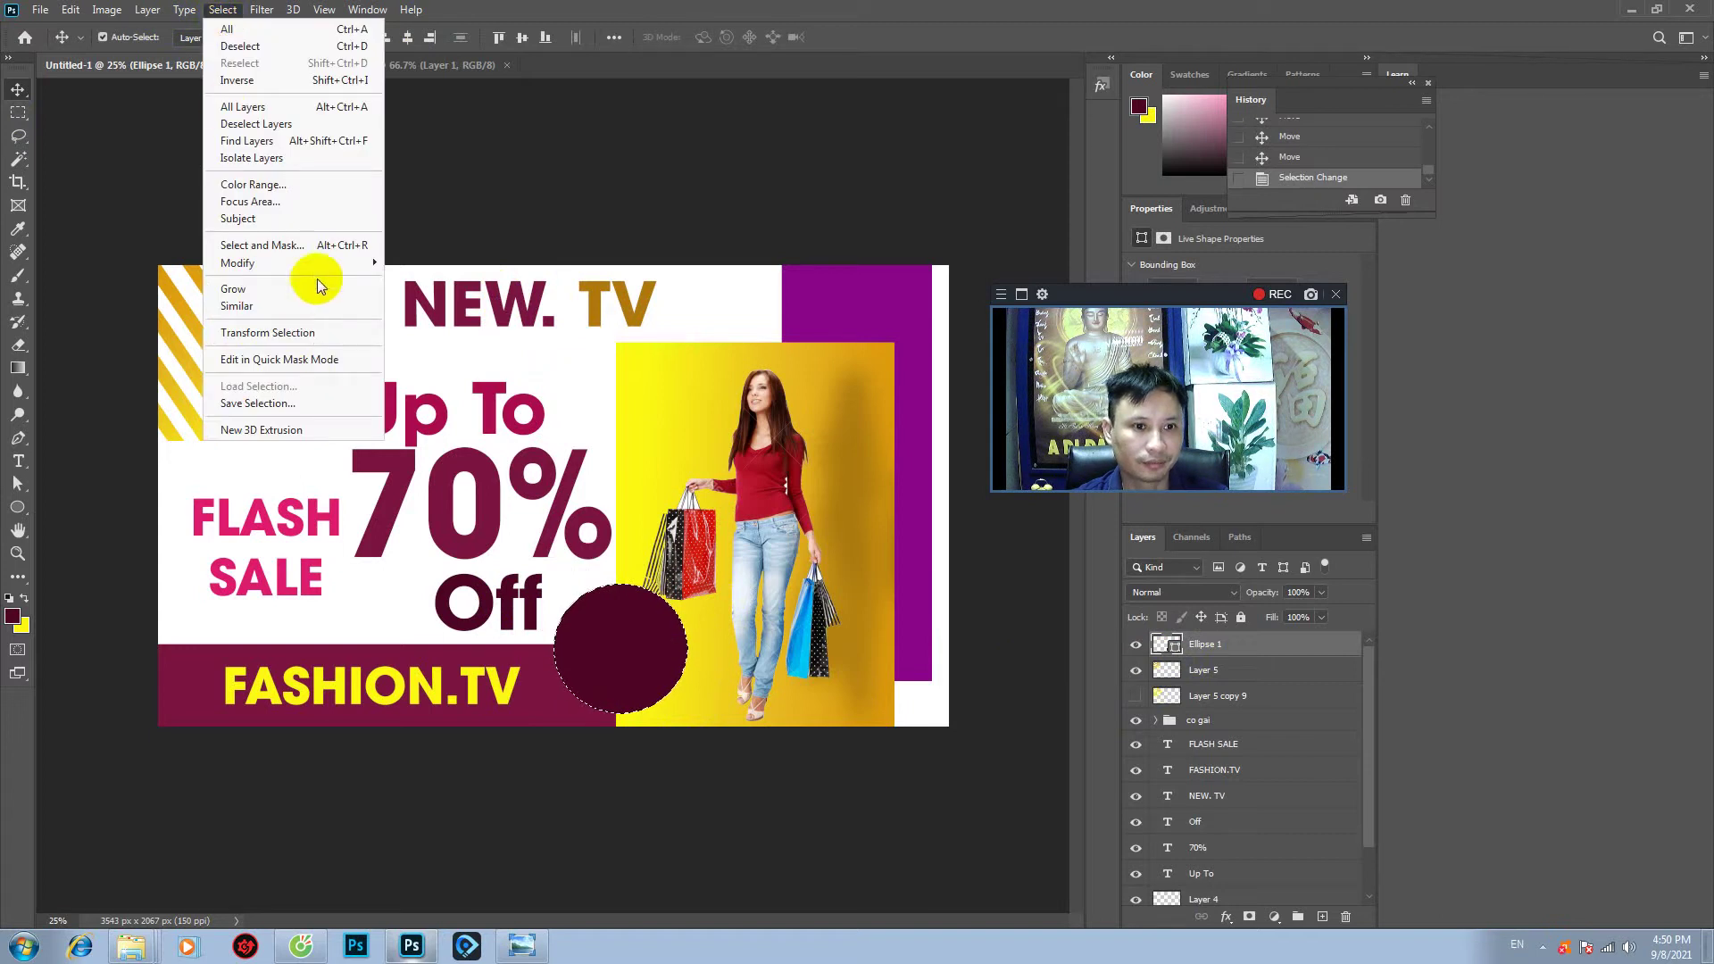
mouse_move(238, 263)
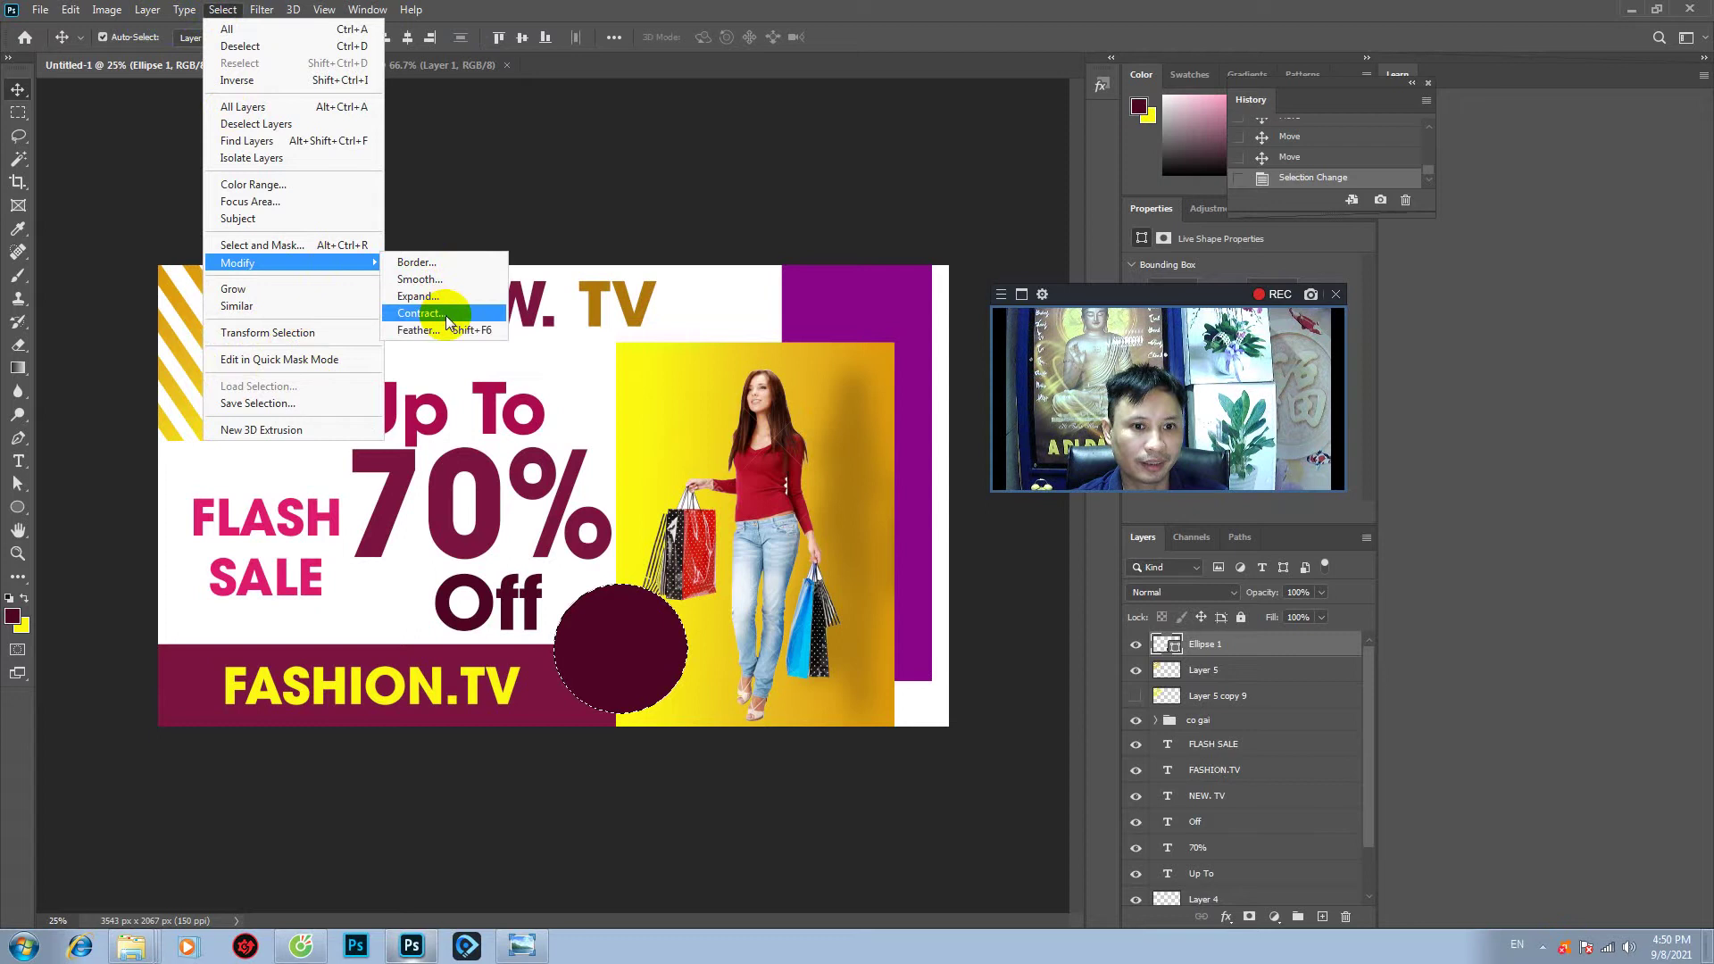
left_click(449, 322)
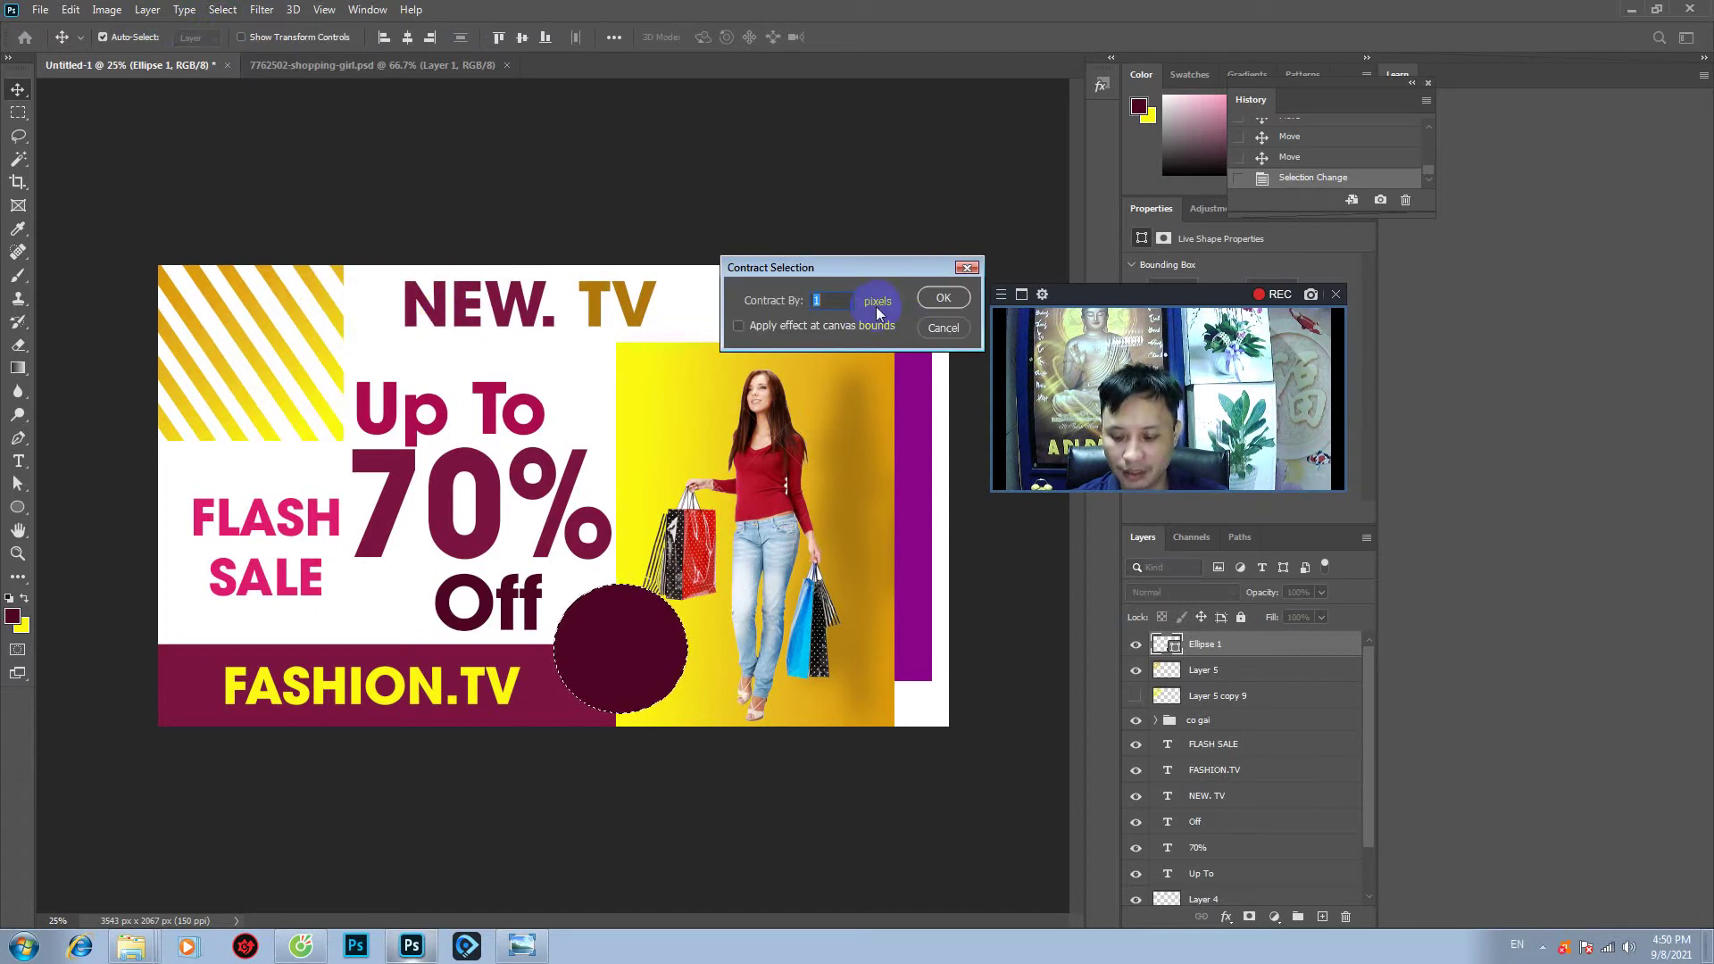
left_click(943, 298)
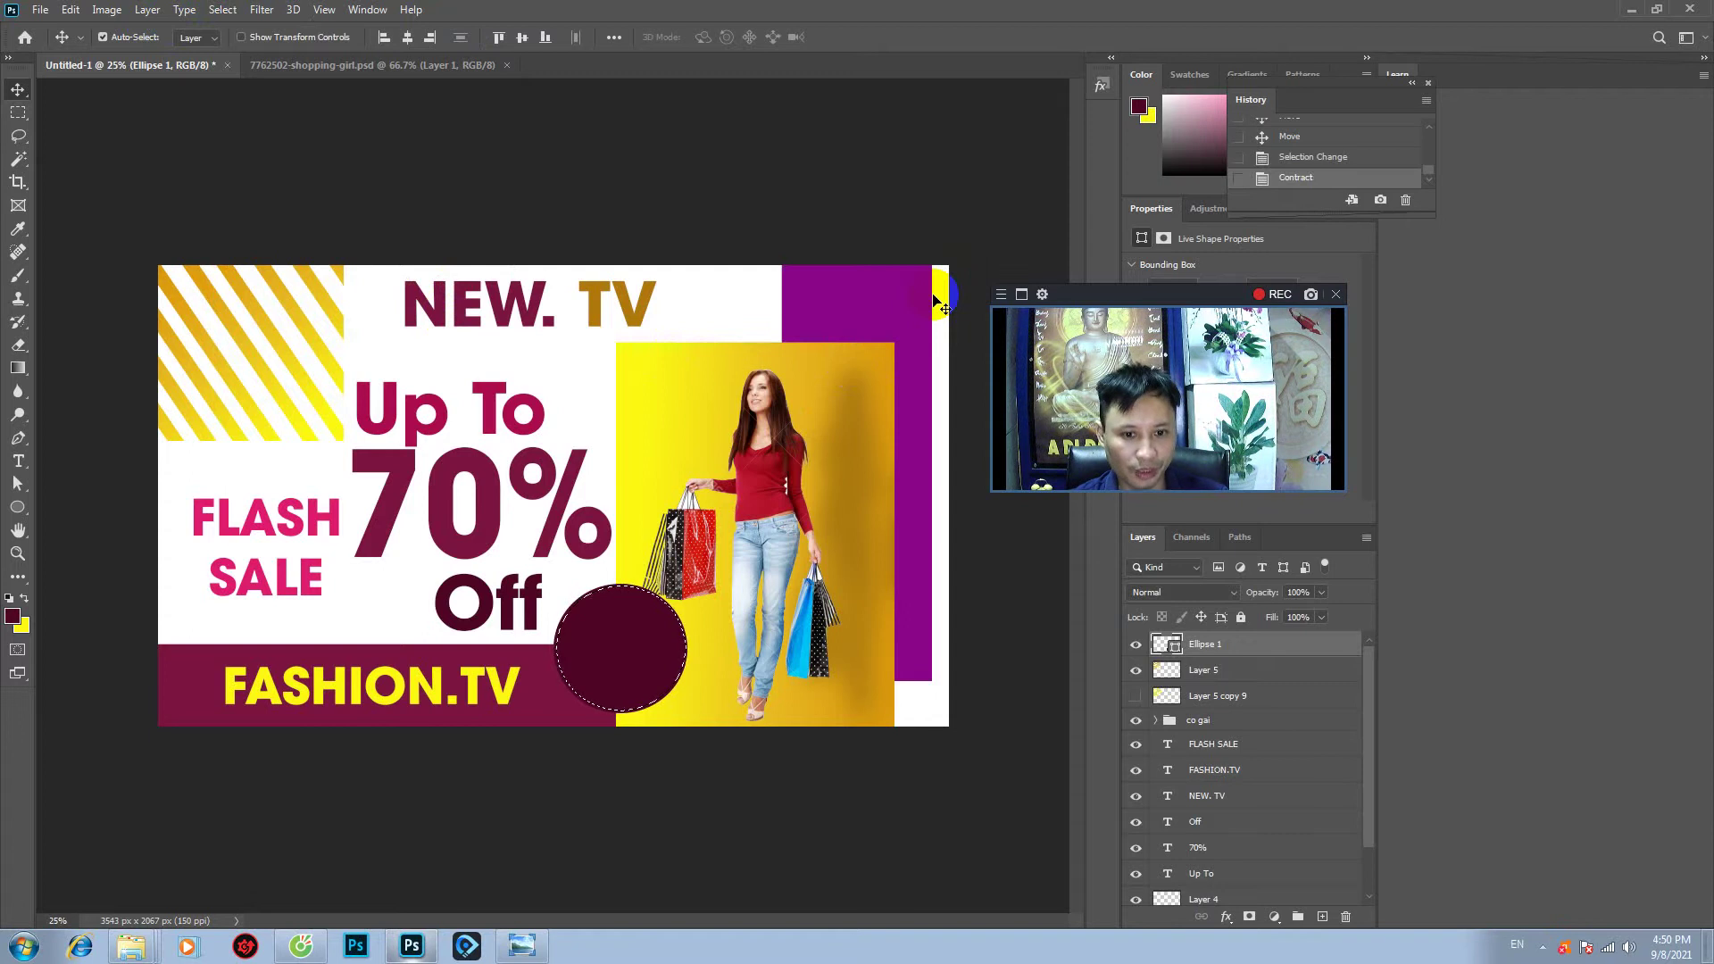
key("ctrl+z")
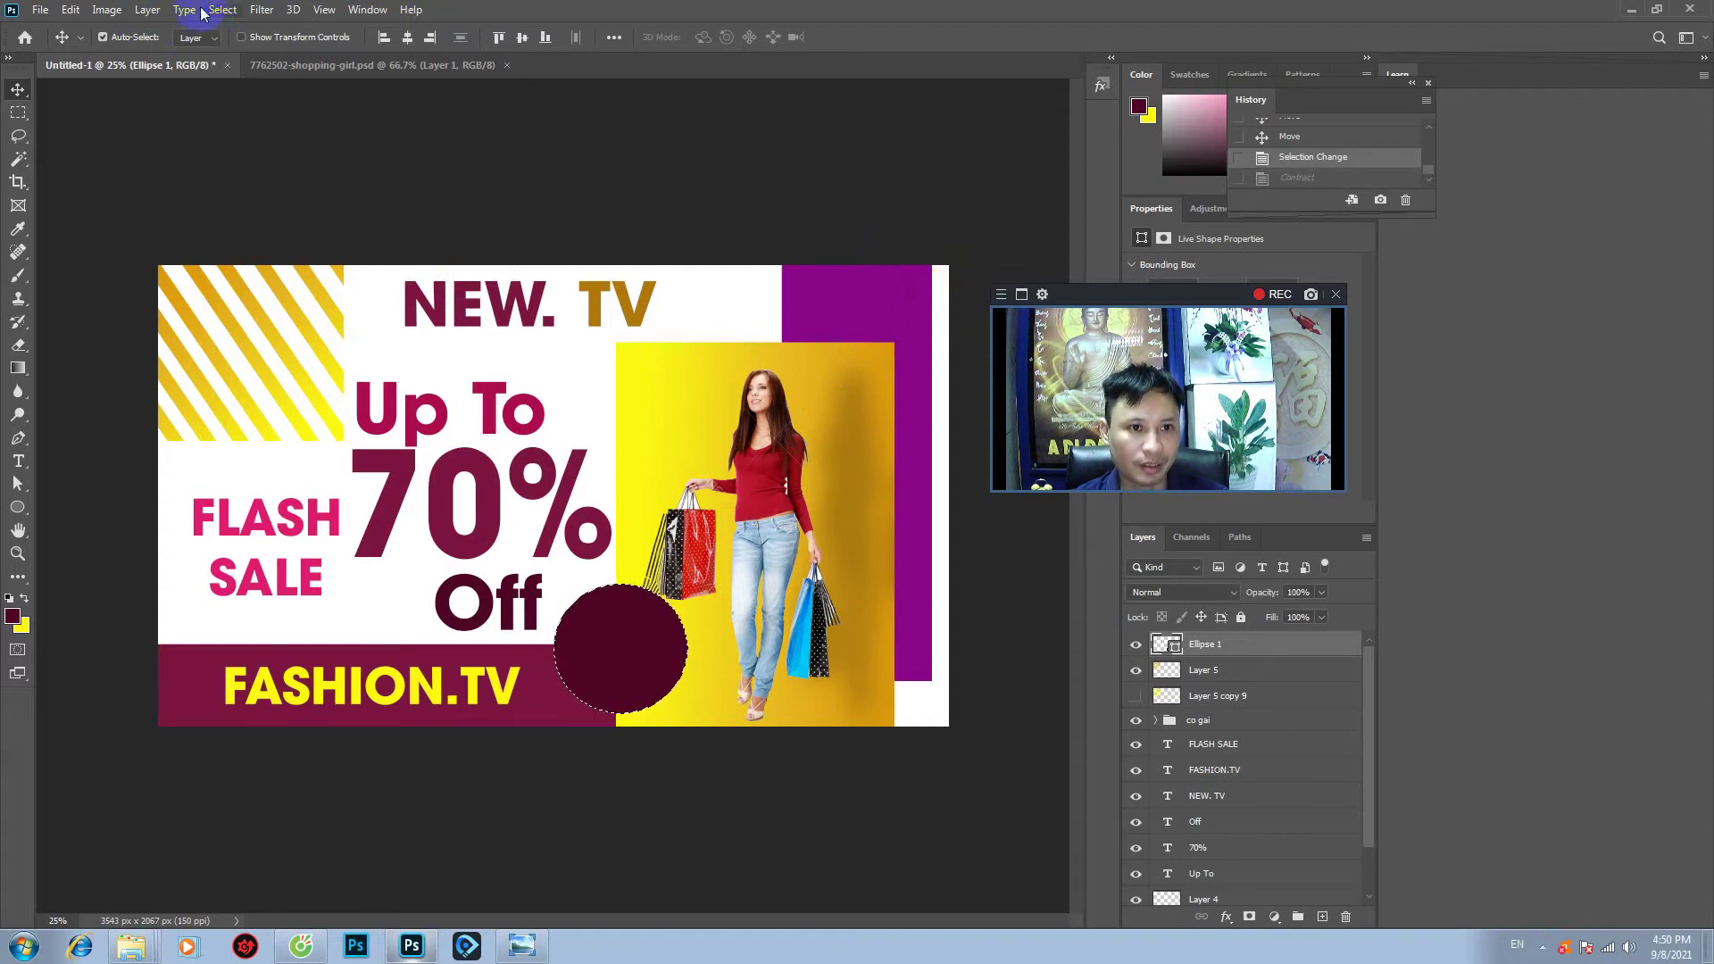
left_click(212, 17)
mouse_move(238, 263)
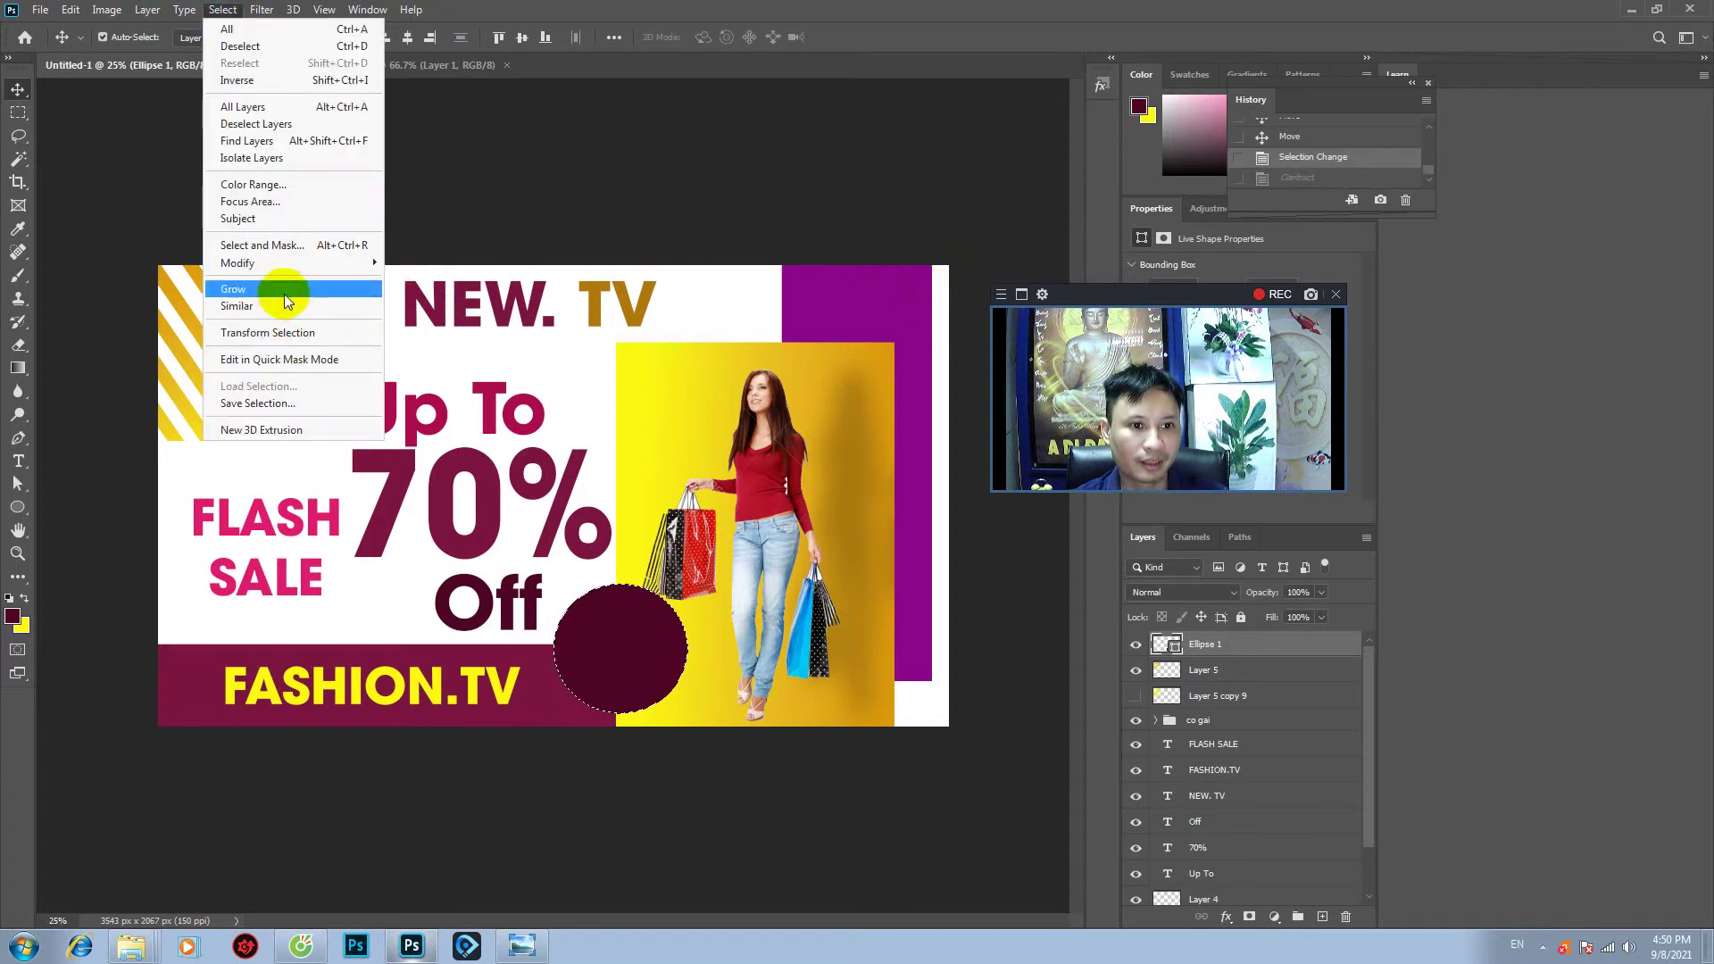
left_click(420, 314)
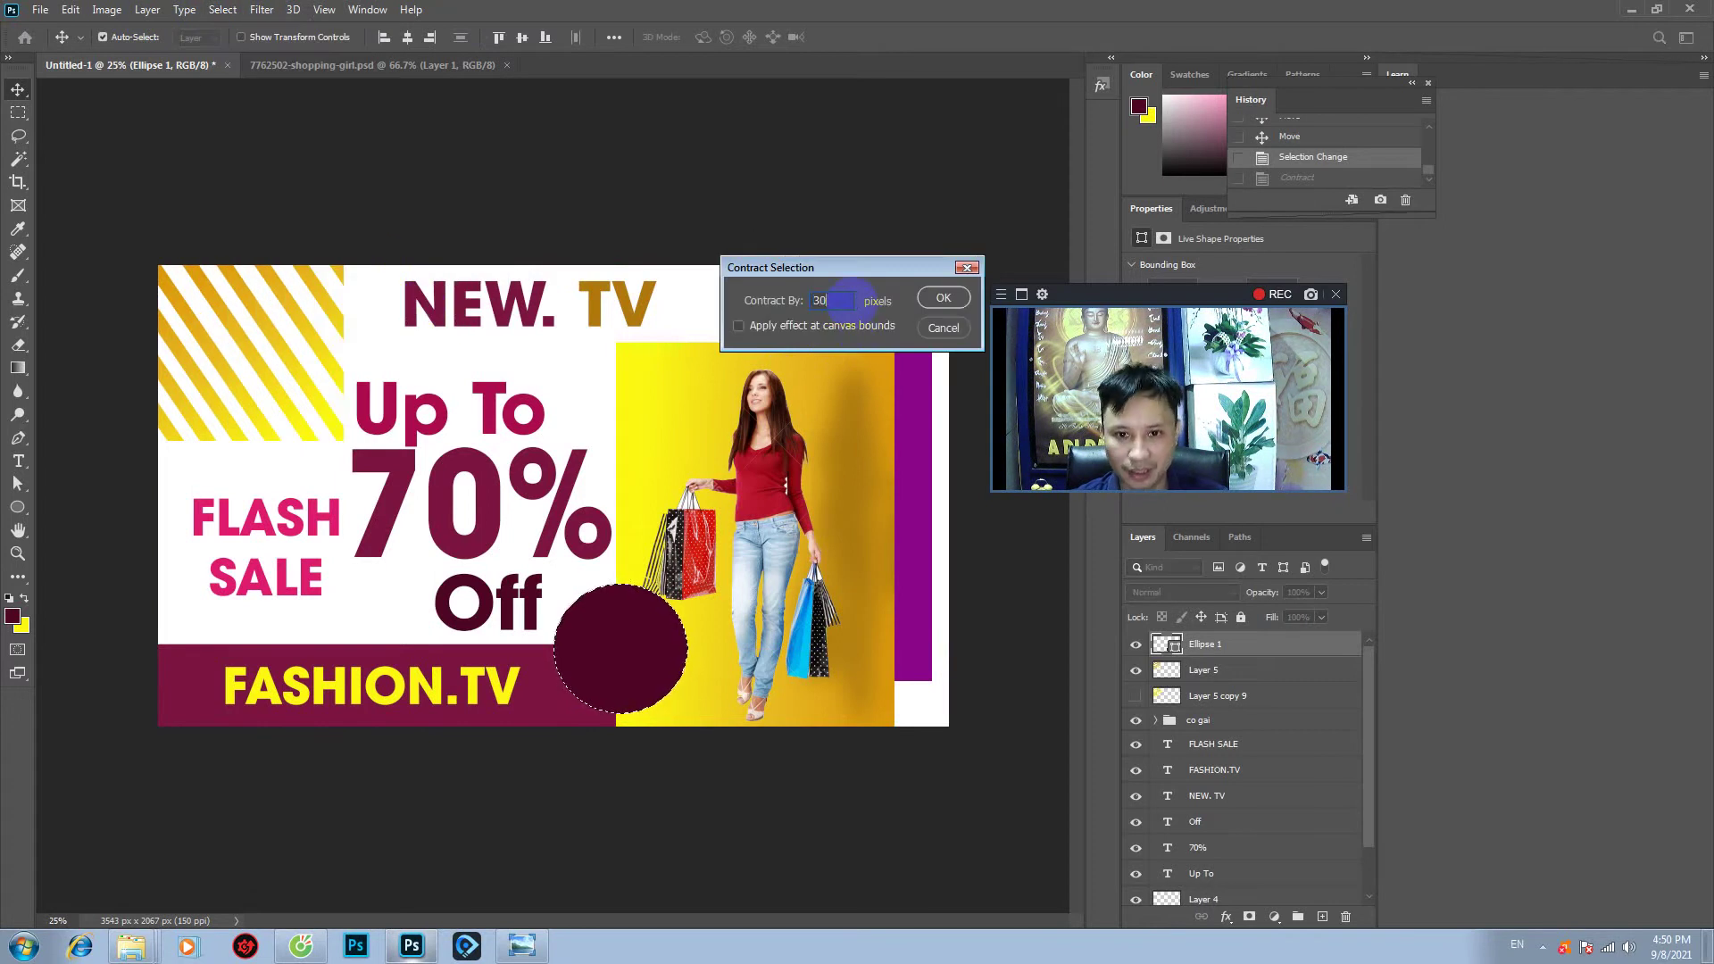
left_click(949, 305)
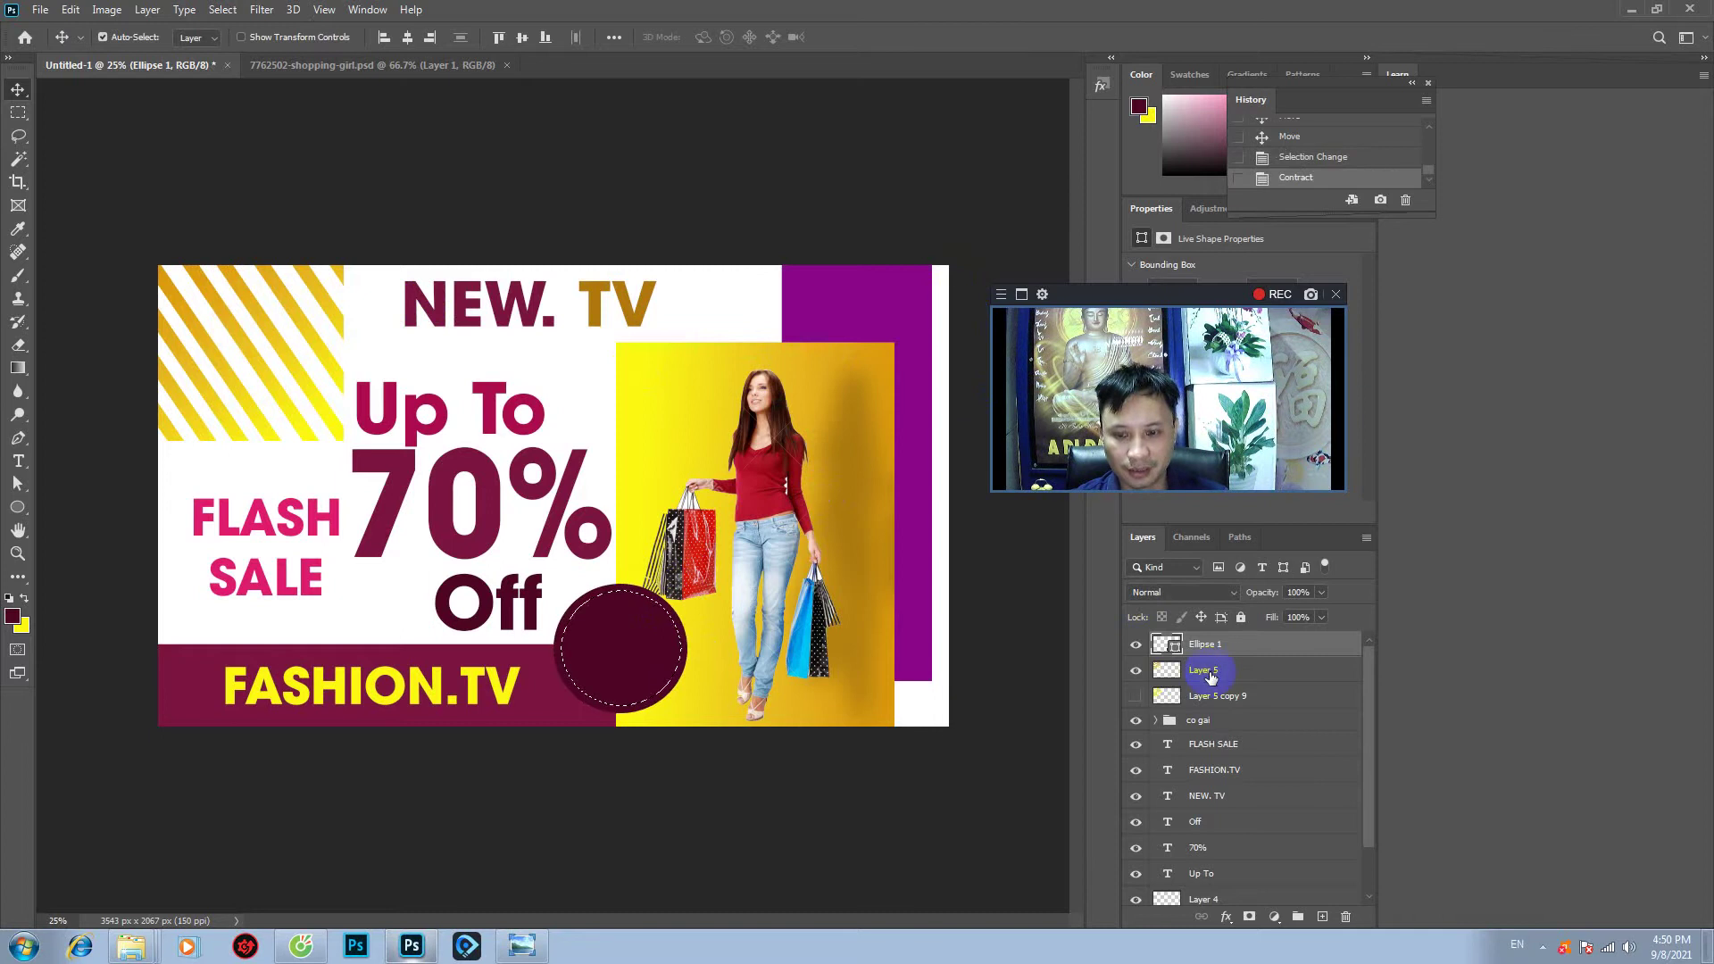
key("Delete")
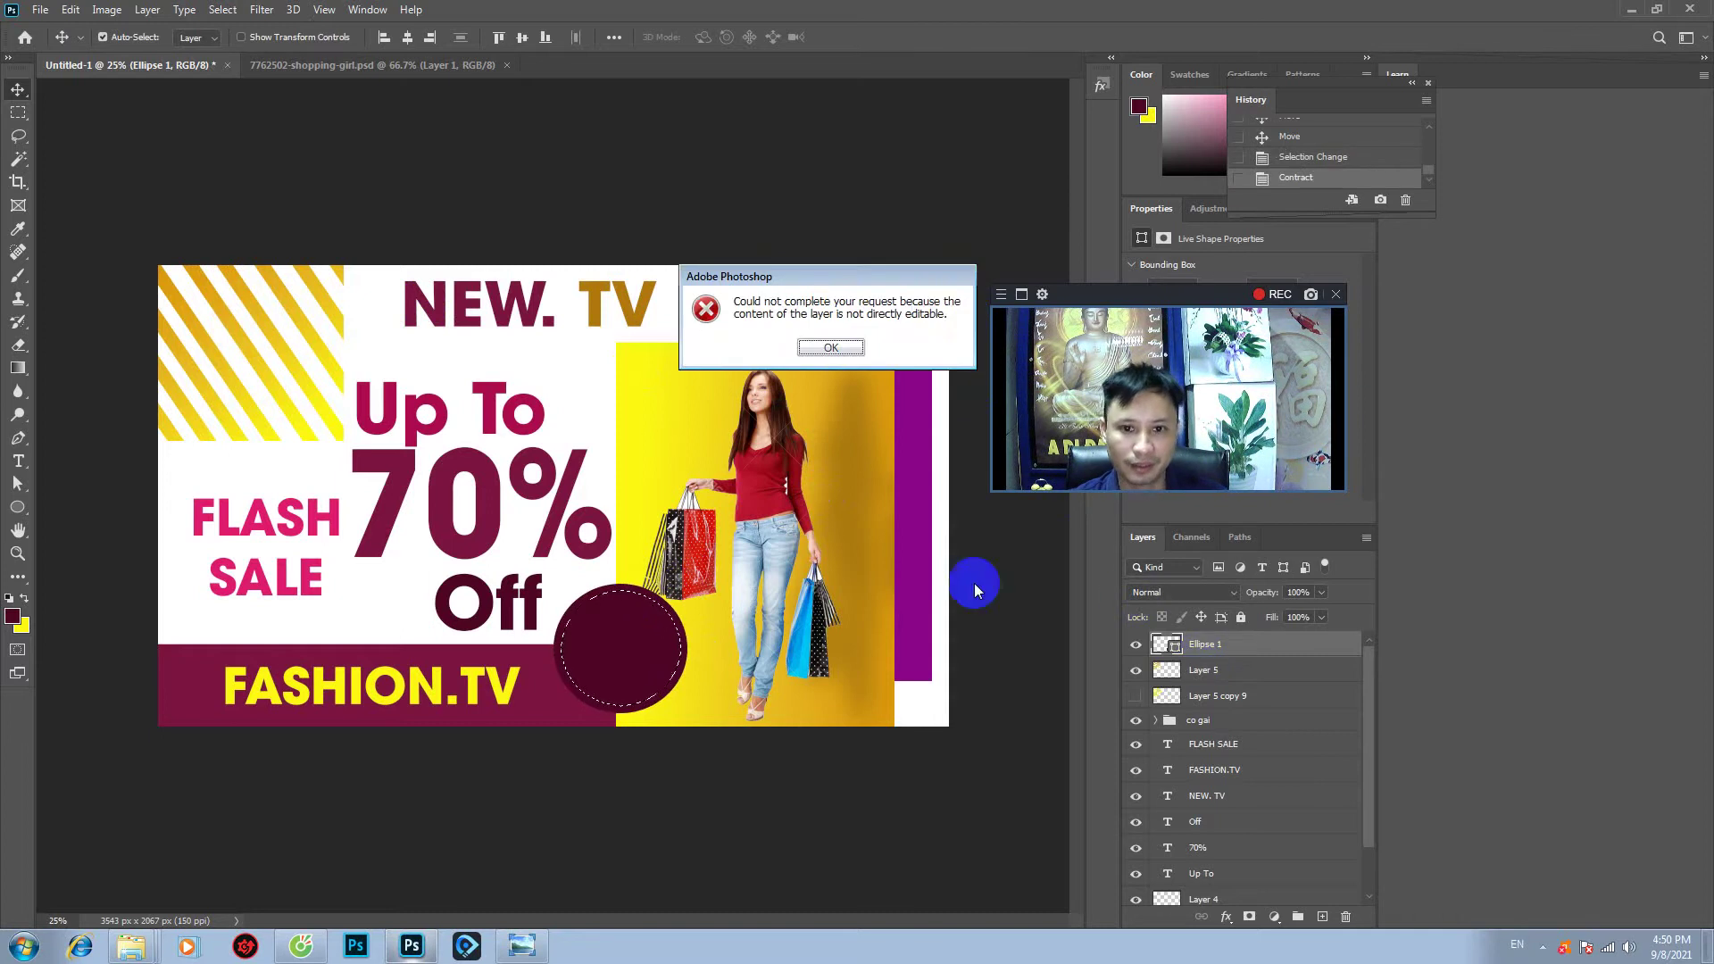
- Convert Ellipse 1 to a Smart Object, merge it with a new layer, and delete its centre
left_click(834, 347)
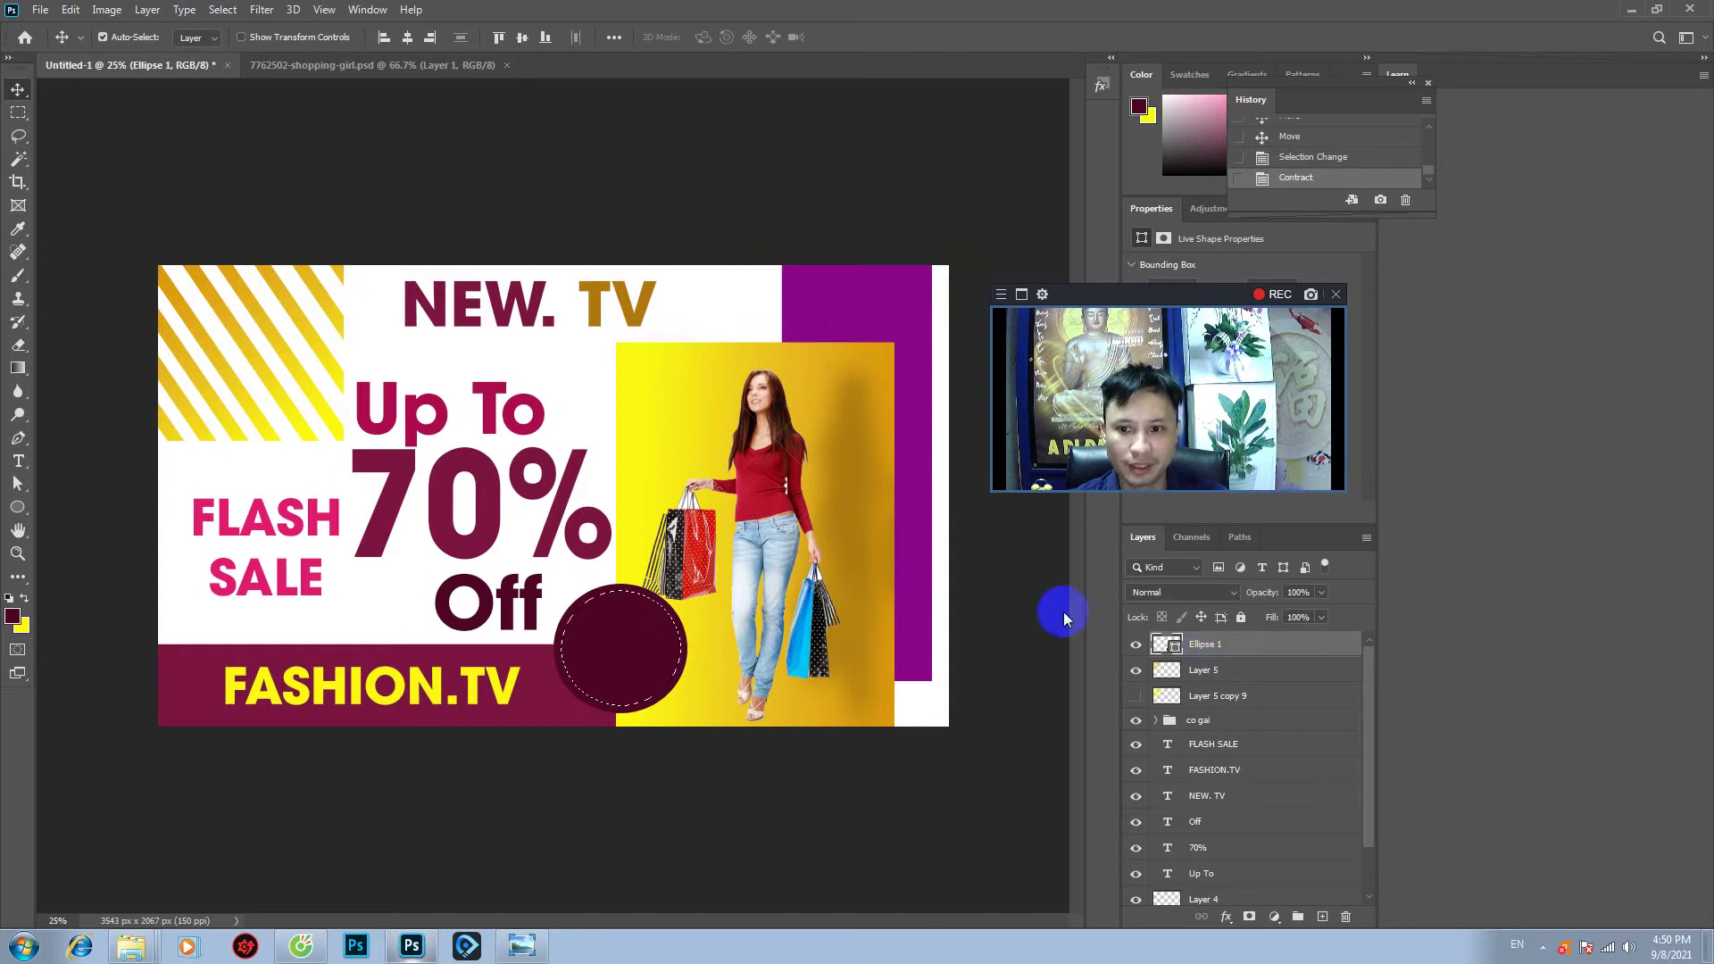
right_click(1221, 651)
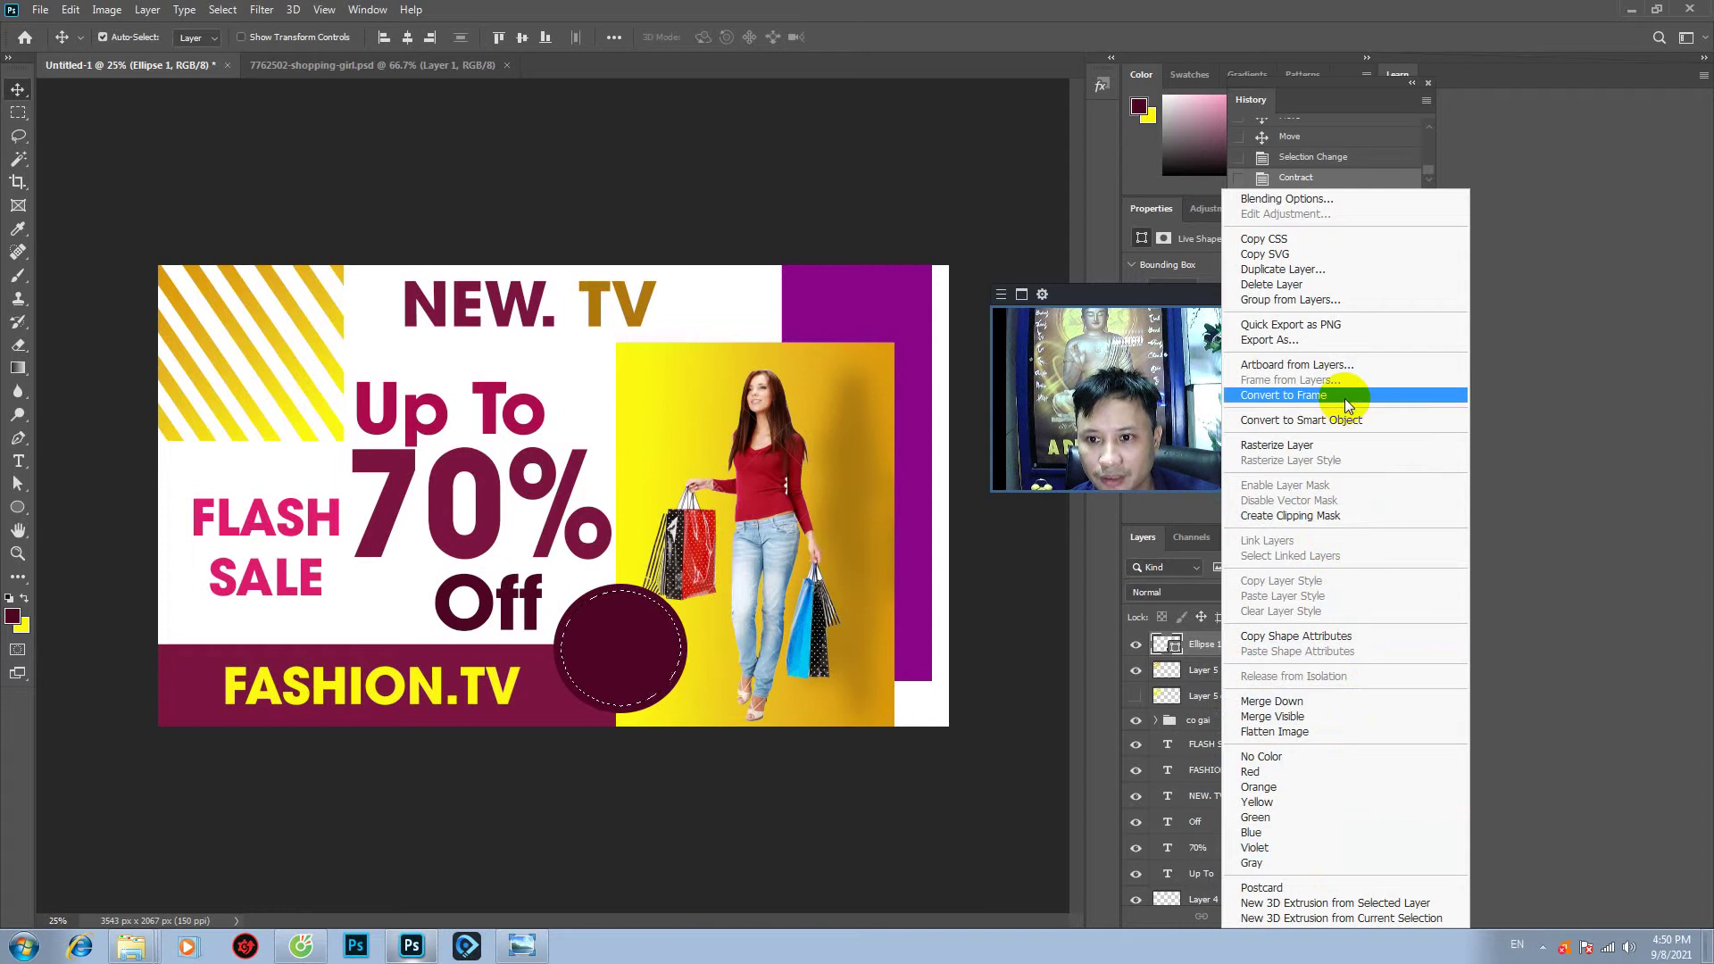
left_click(1345, 422)
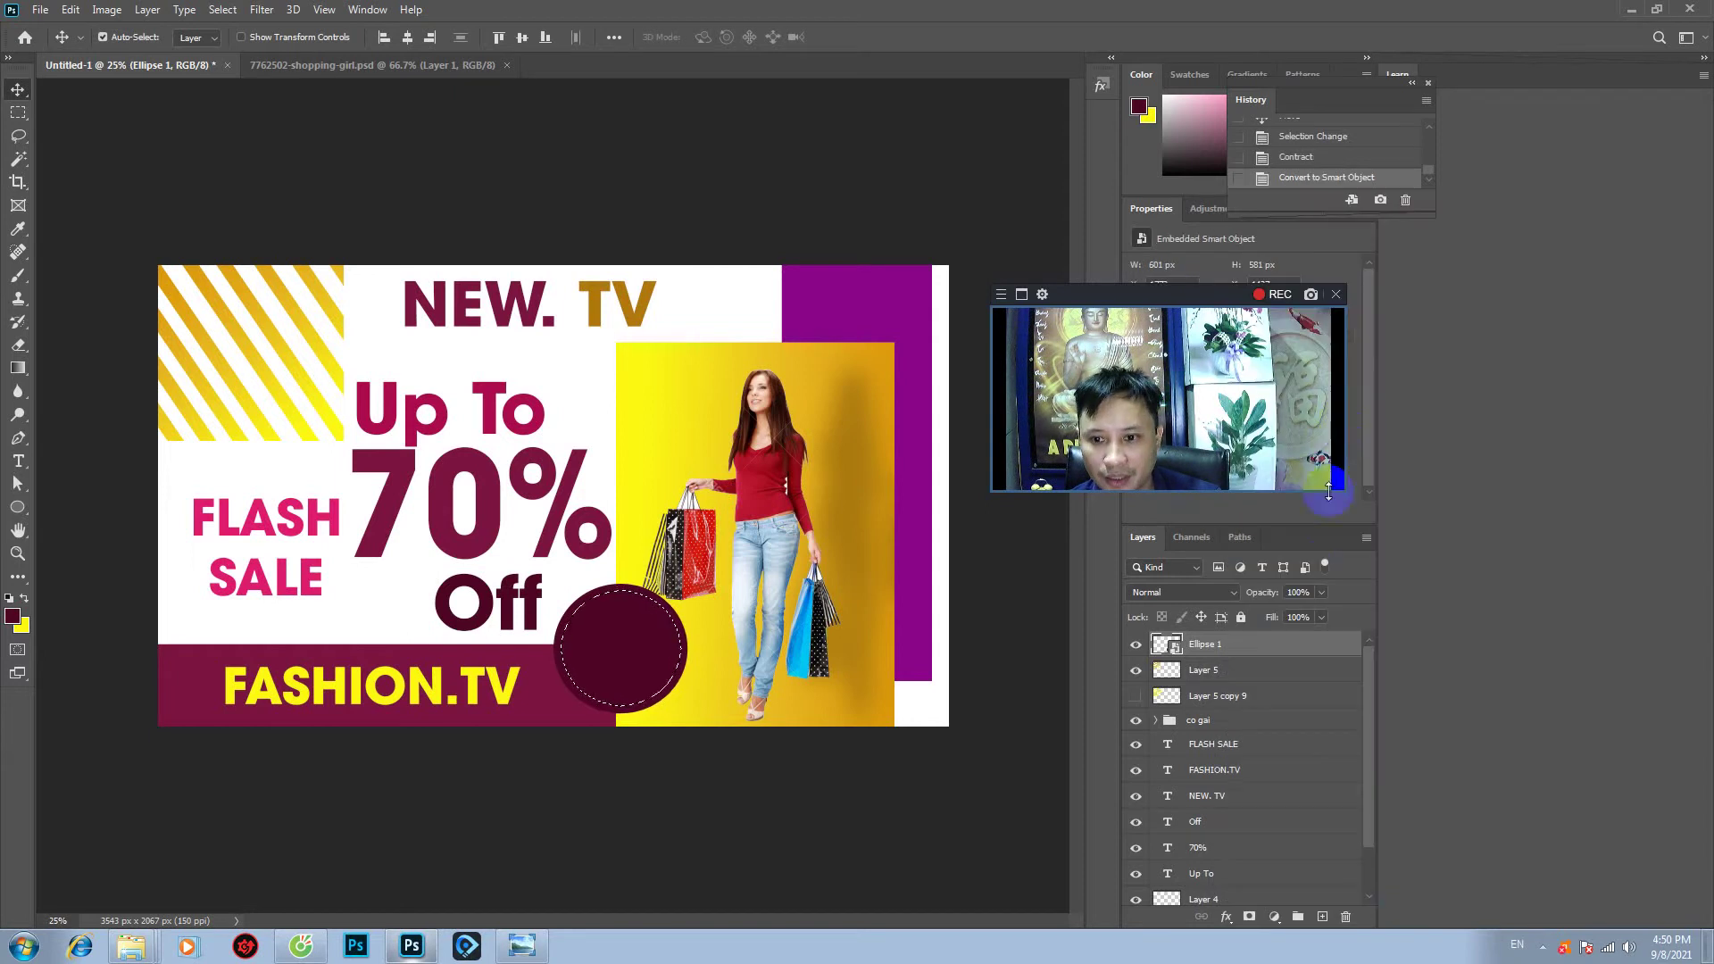
left_click(1322, 917)
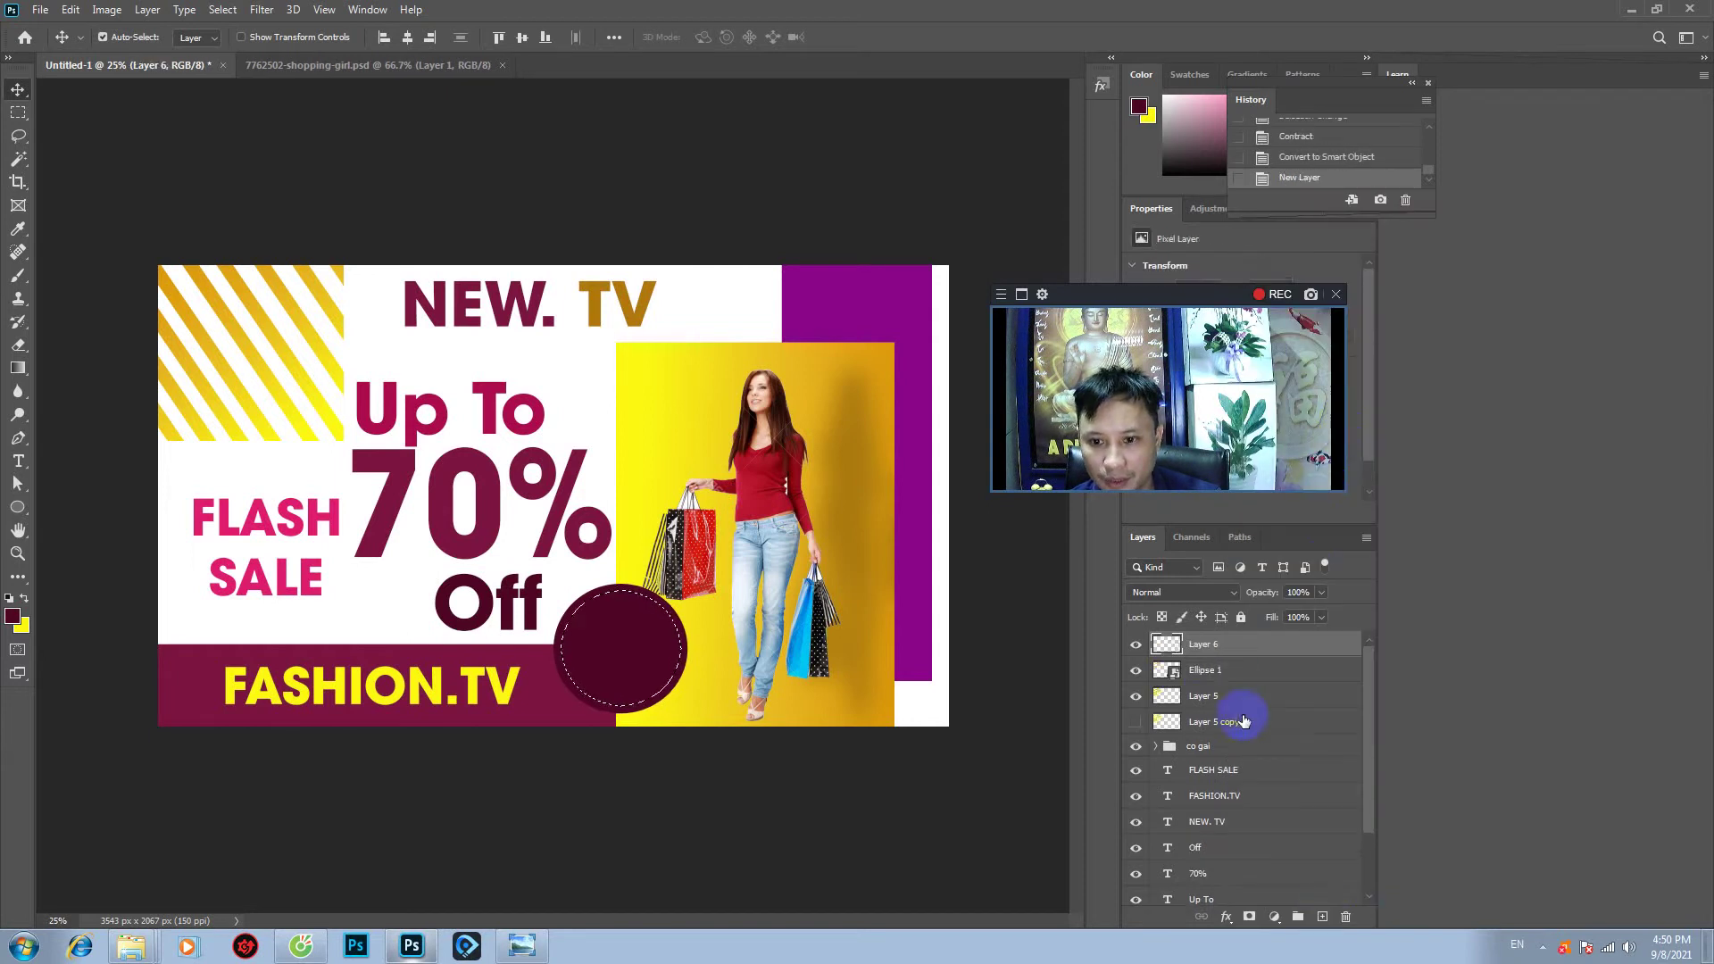
left_click(1205, 679, "ctrl")
key("ctrl+e")
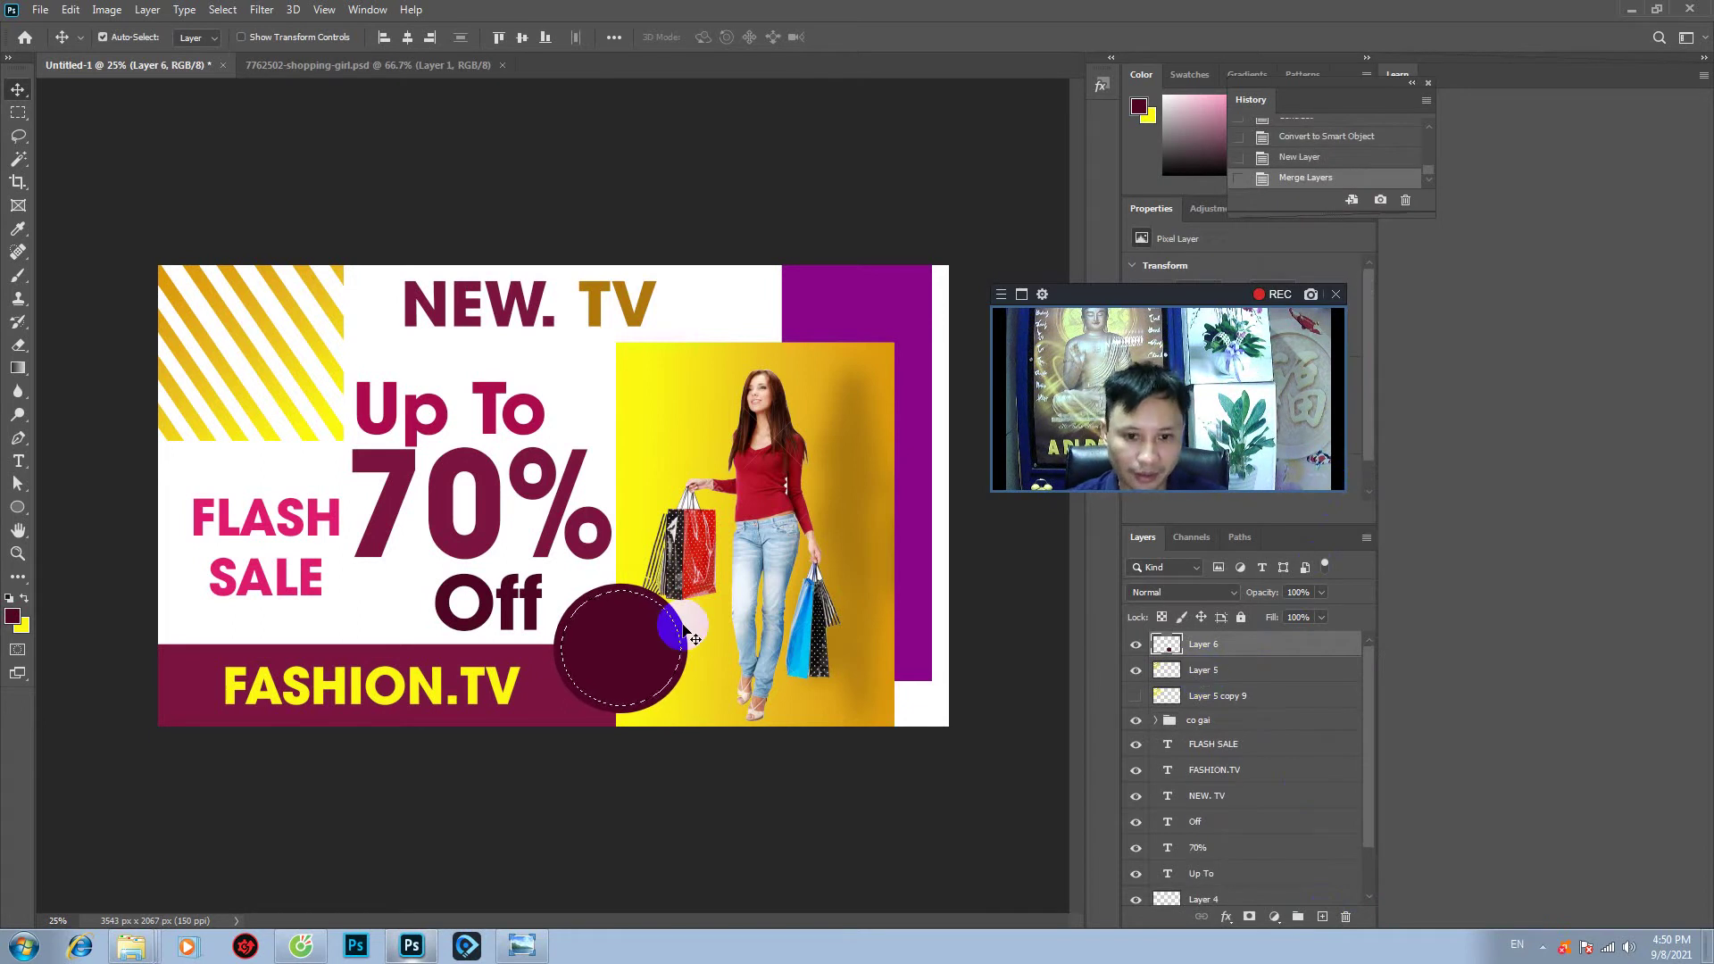
key("Delete")
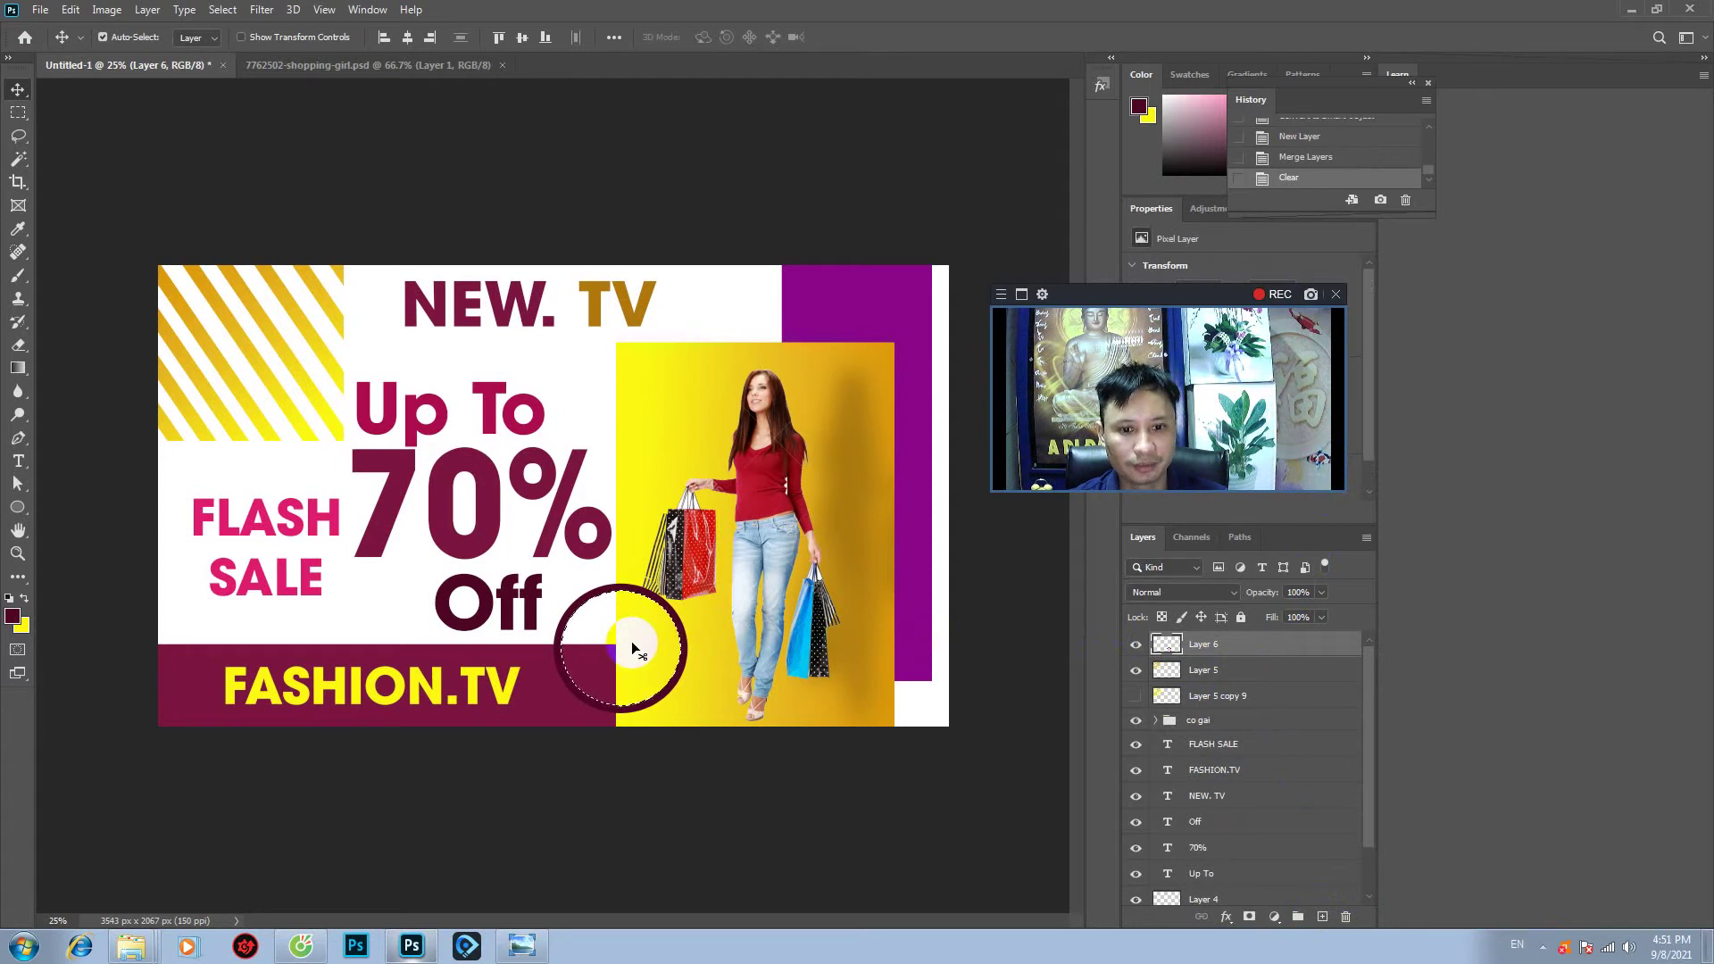
- Thin the ring by deleting a 10 px expanded selection, then load Layer 6's ring shape as a selection
left_click(220, 11)
mouse_move(238, 262)
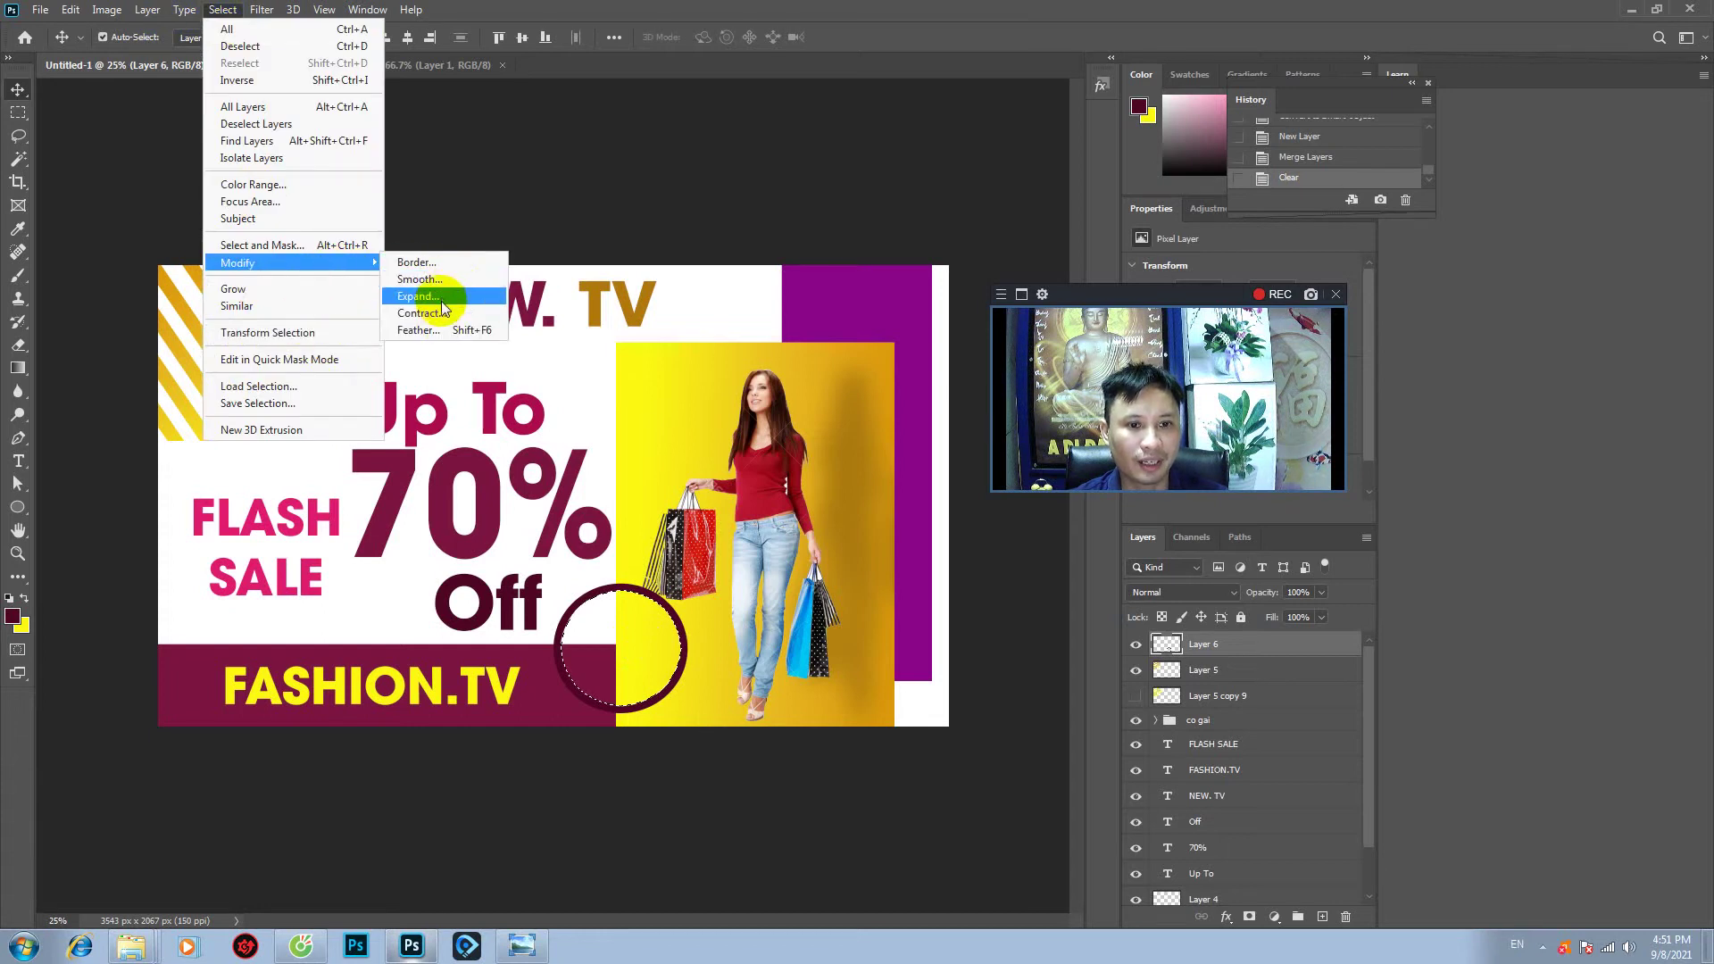
left_click(441, 297)
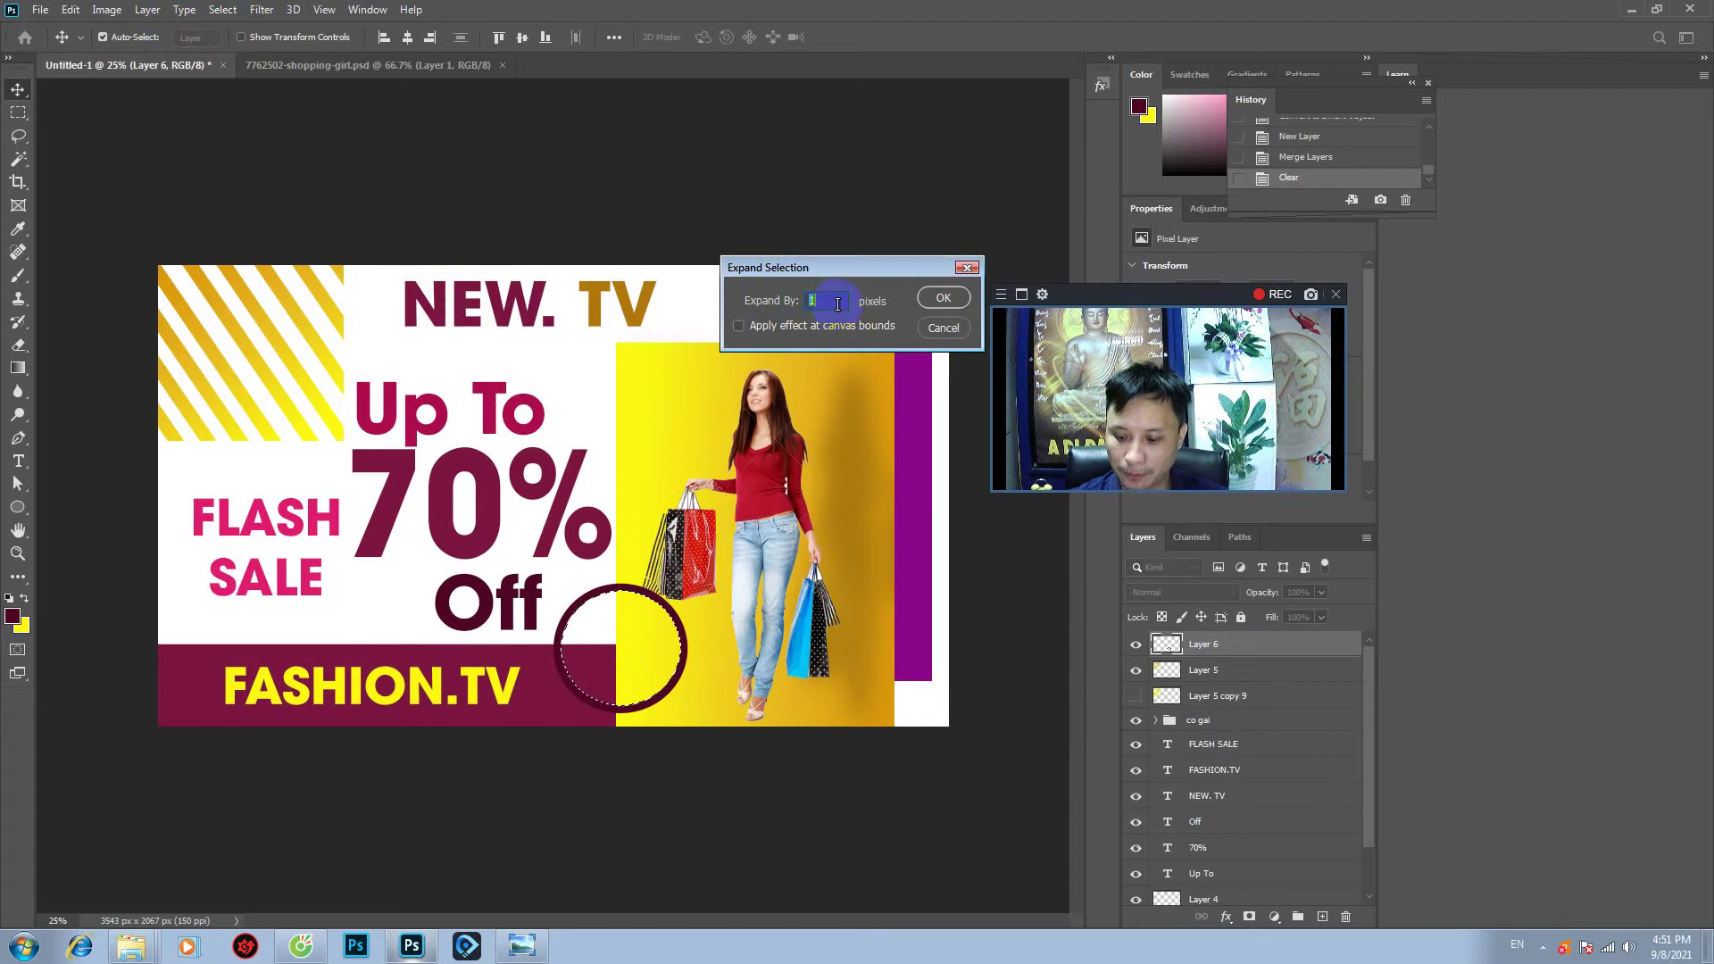
left_click(943, 297)
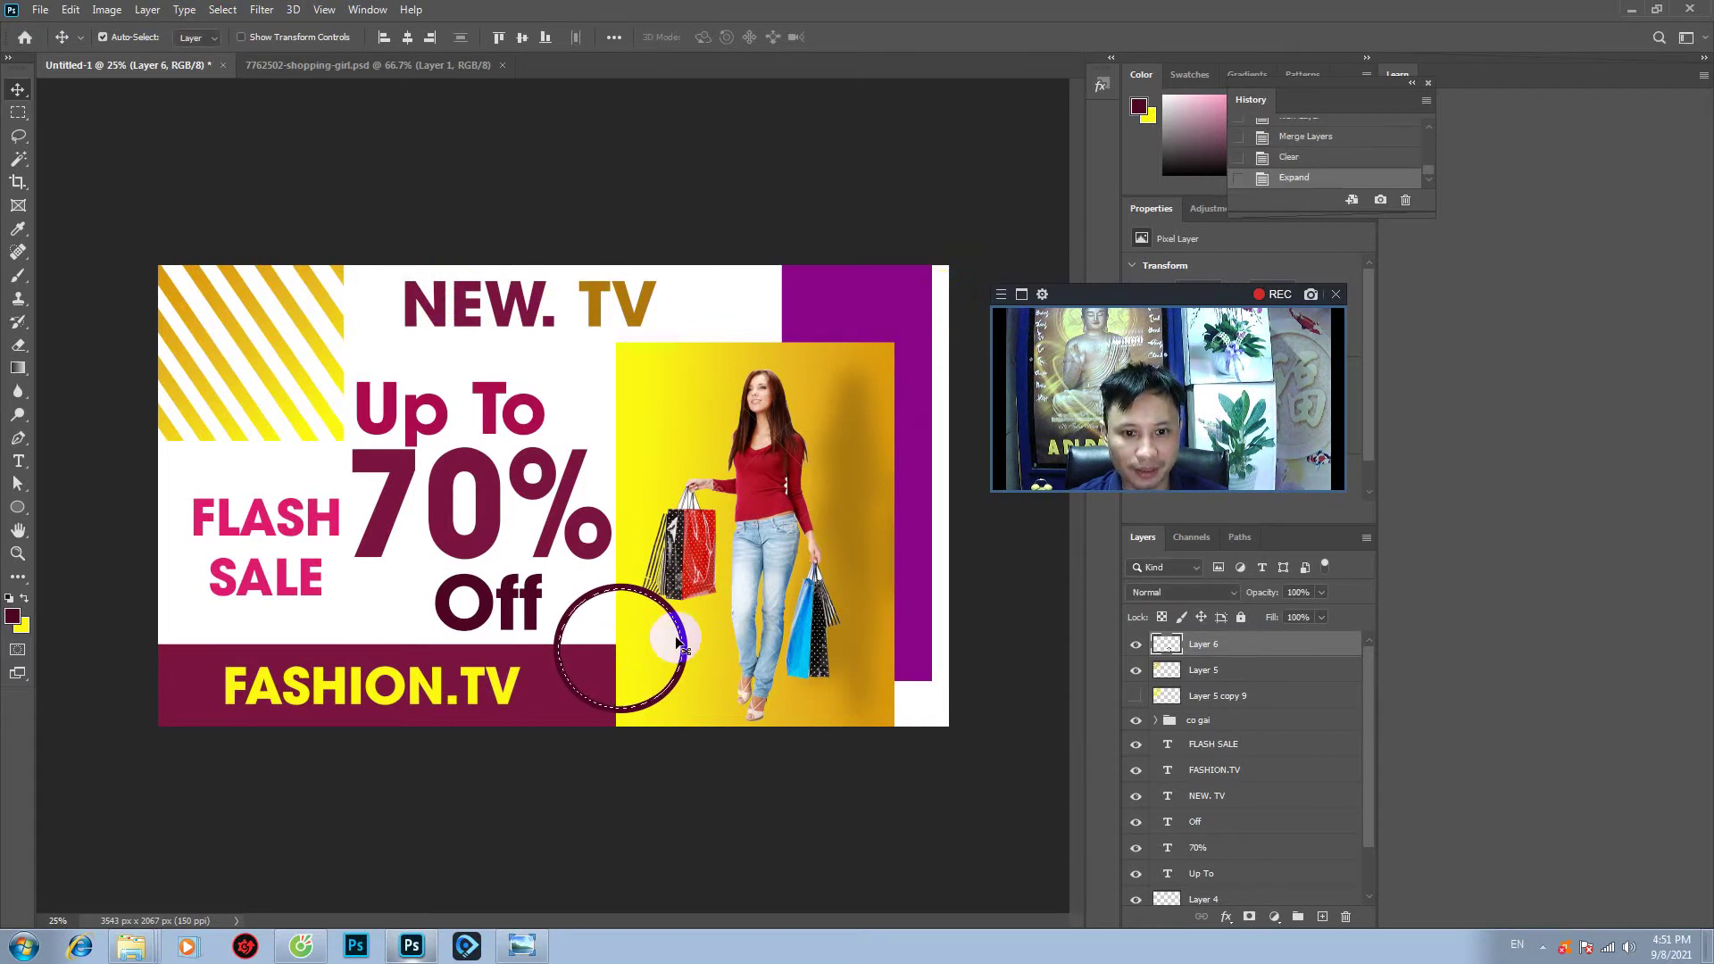
key("Delete")
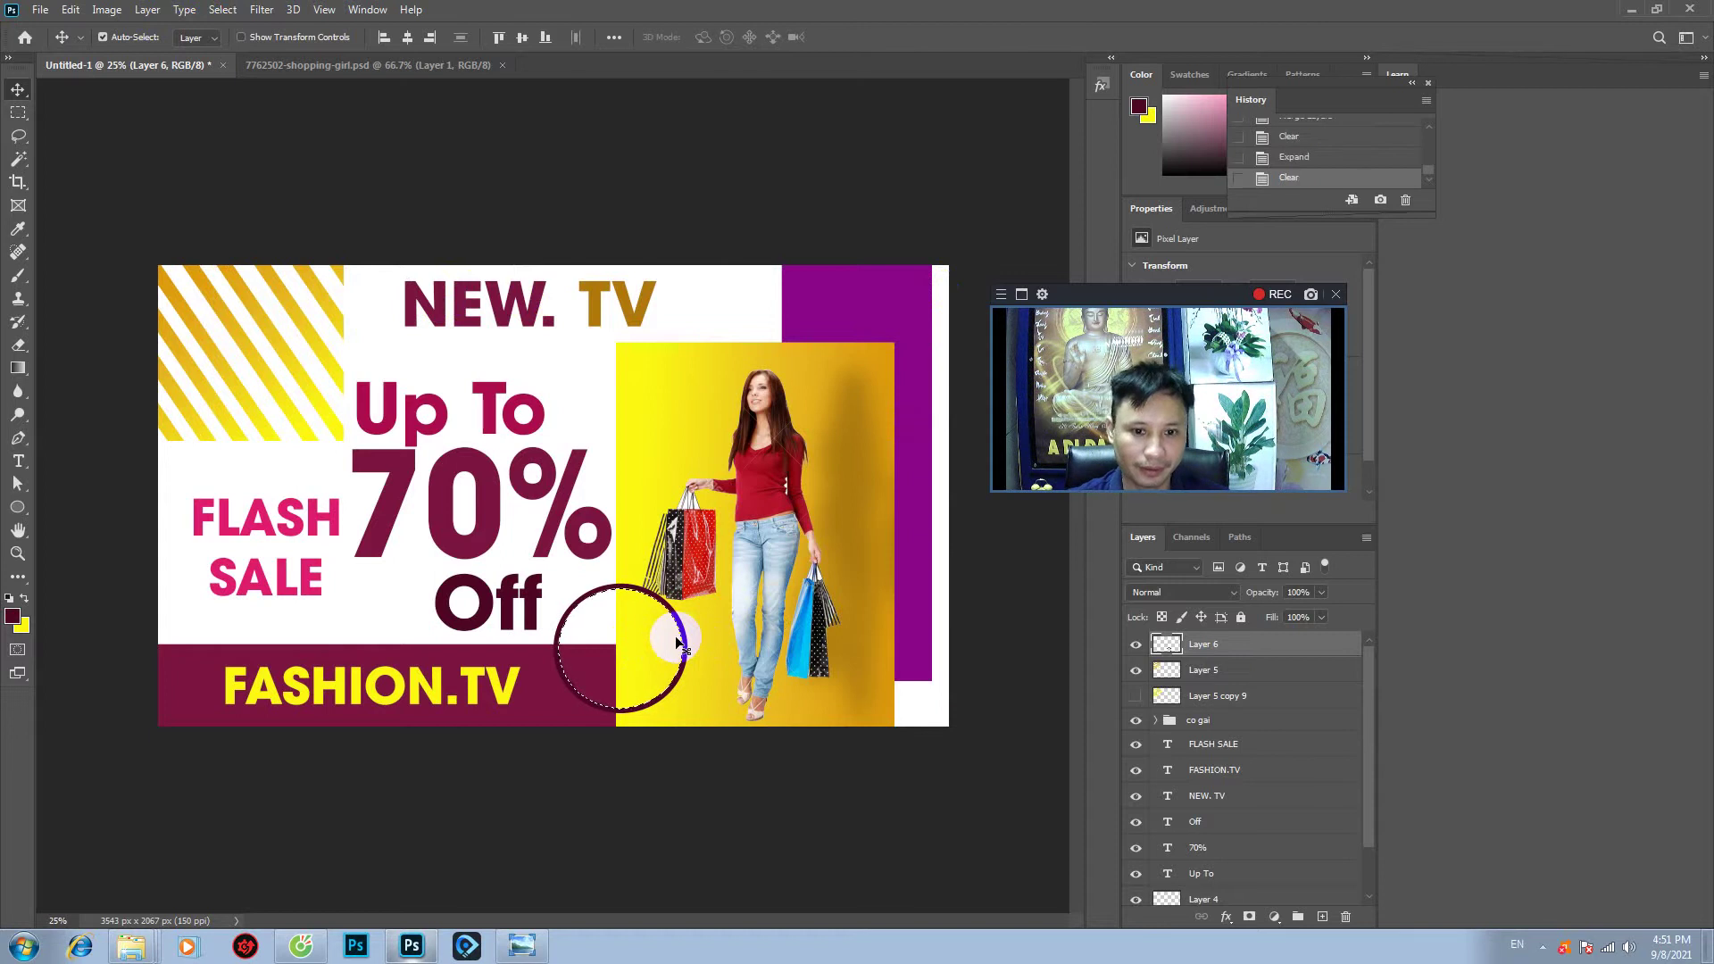
key("ctrl+d")
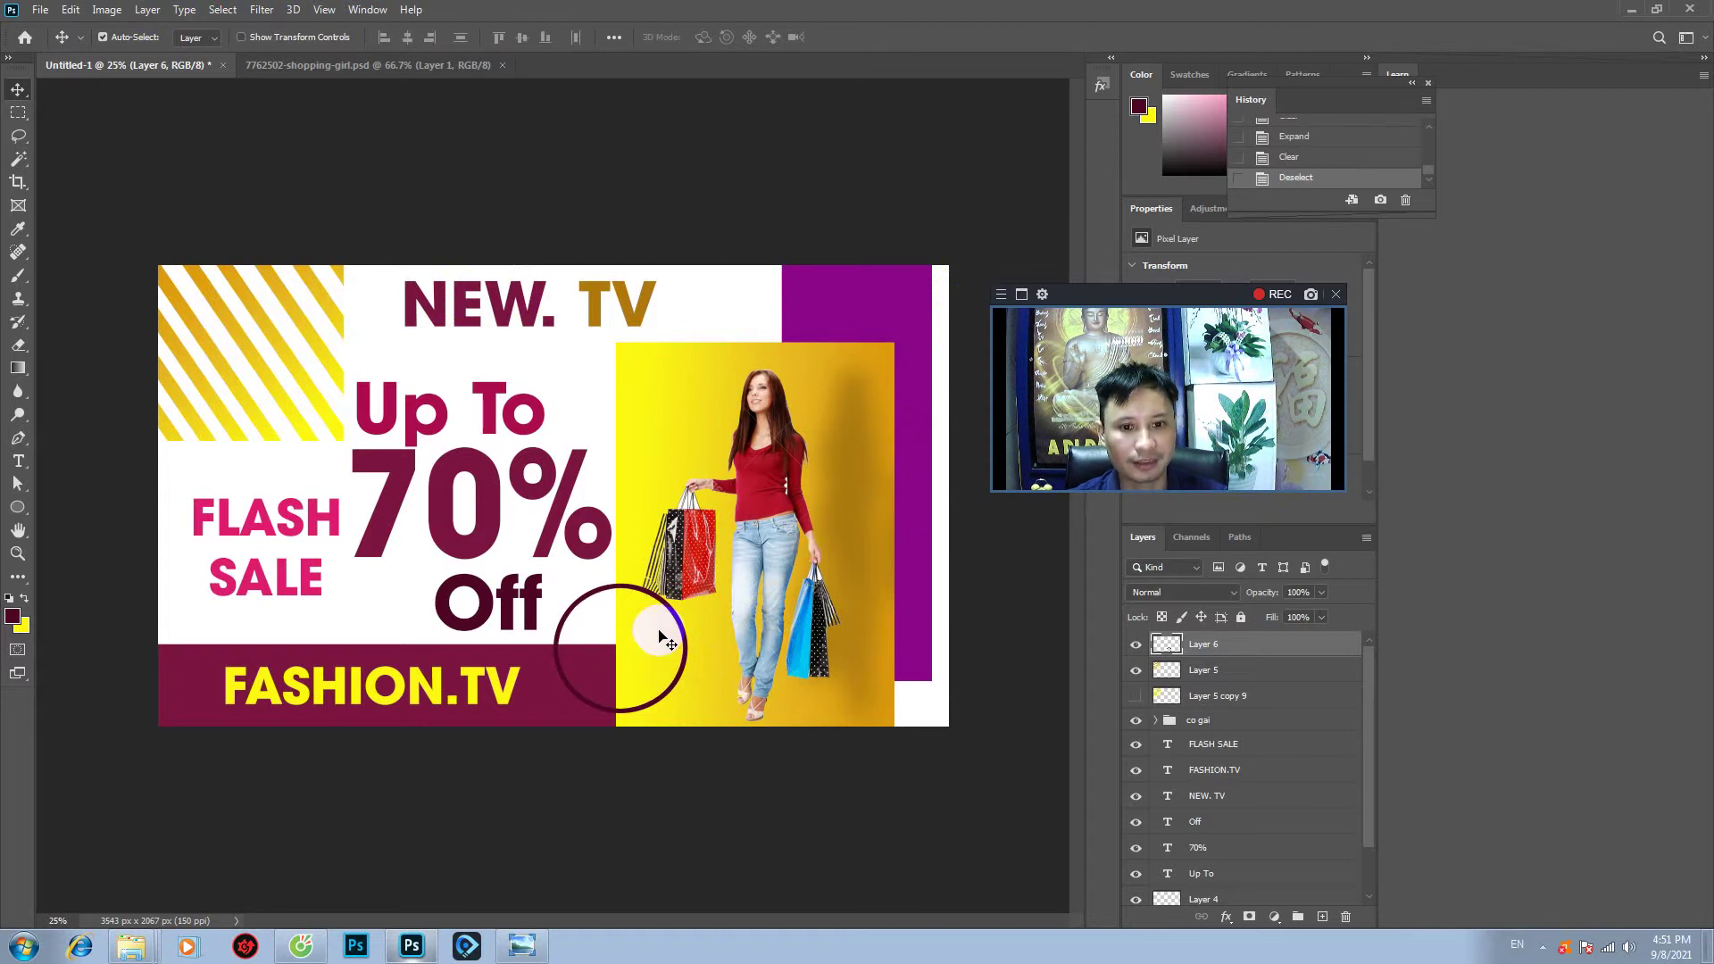
left_click(1168, 647, "ctrl")
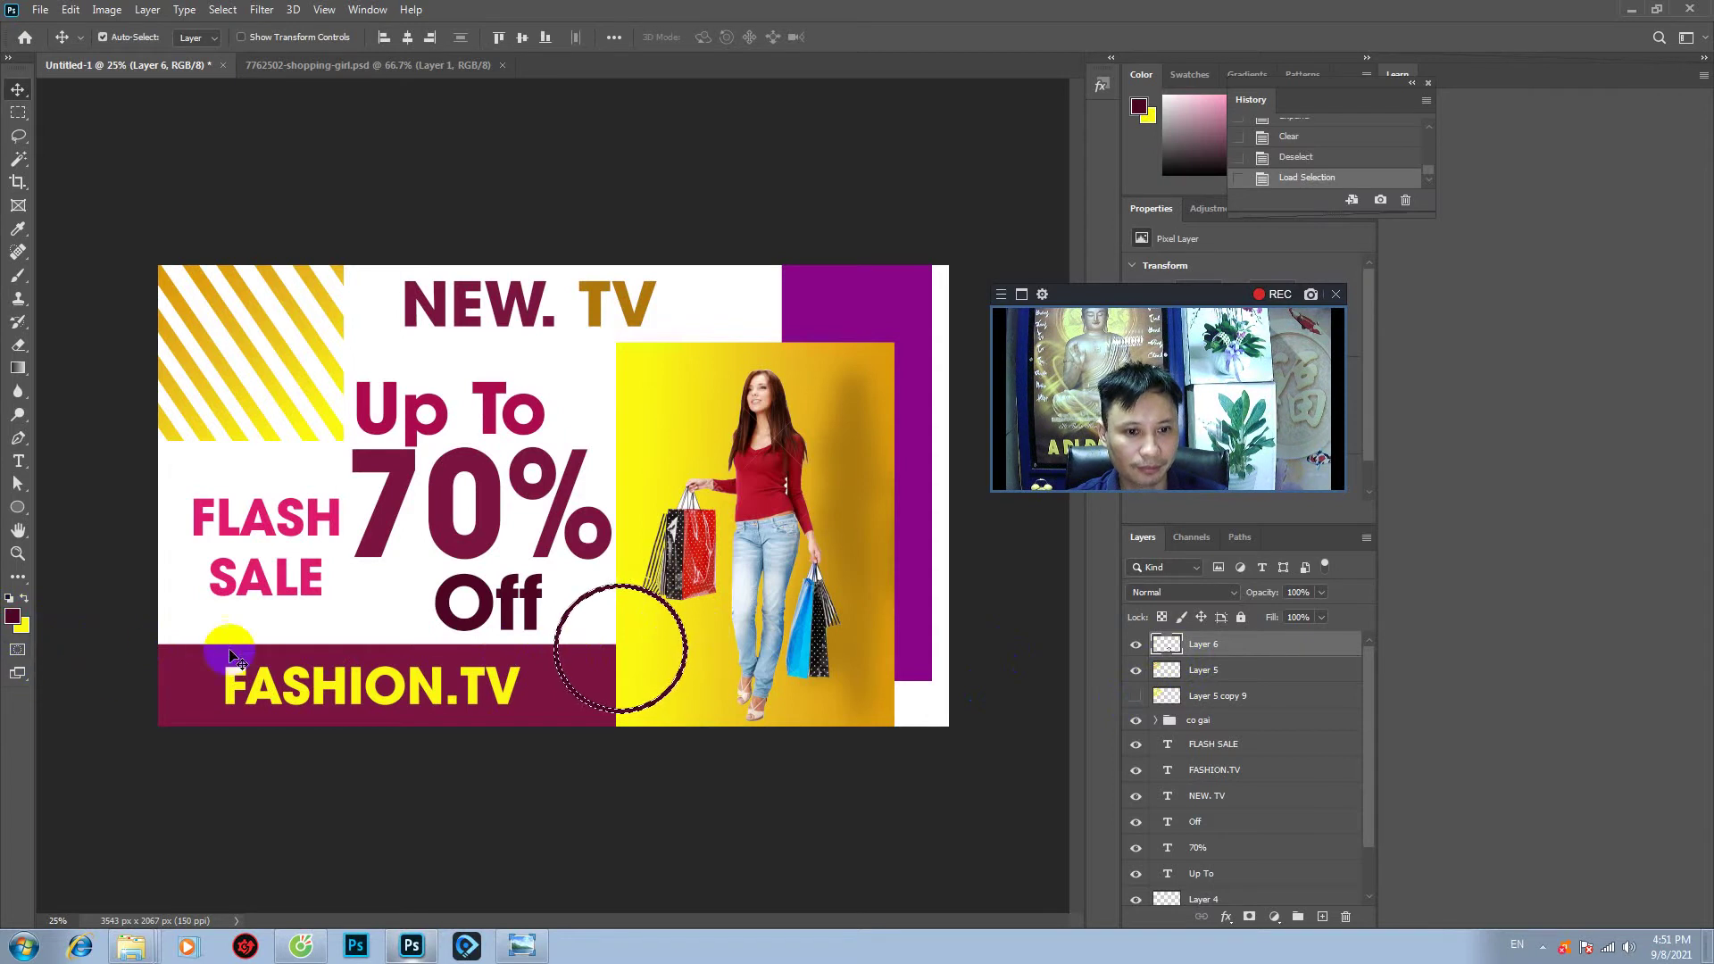
- Fill the ring with pink #f33183 and Alt-drag a copy up near the model's head
left_click(16, 617)
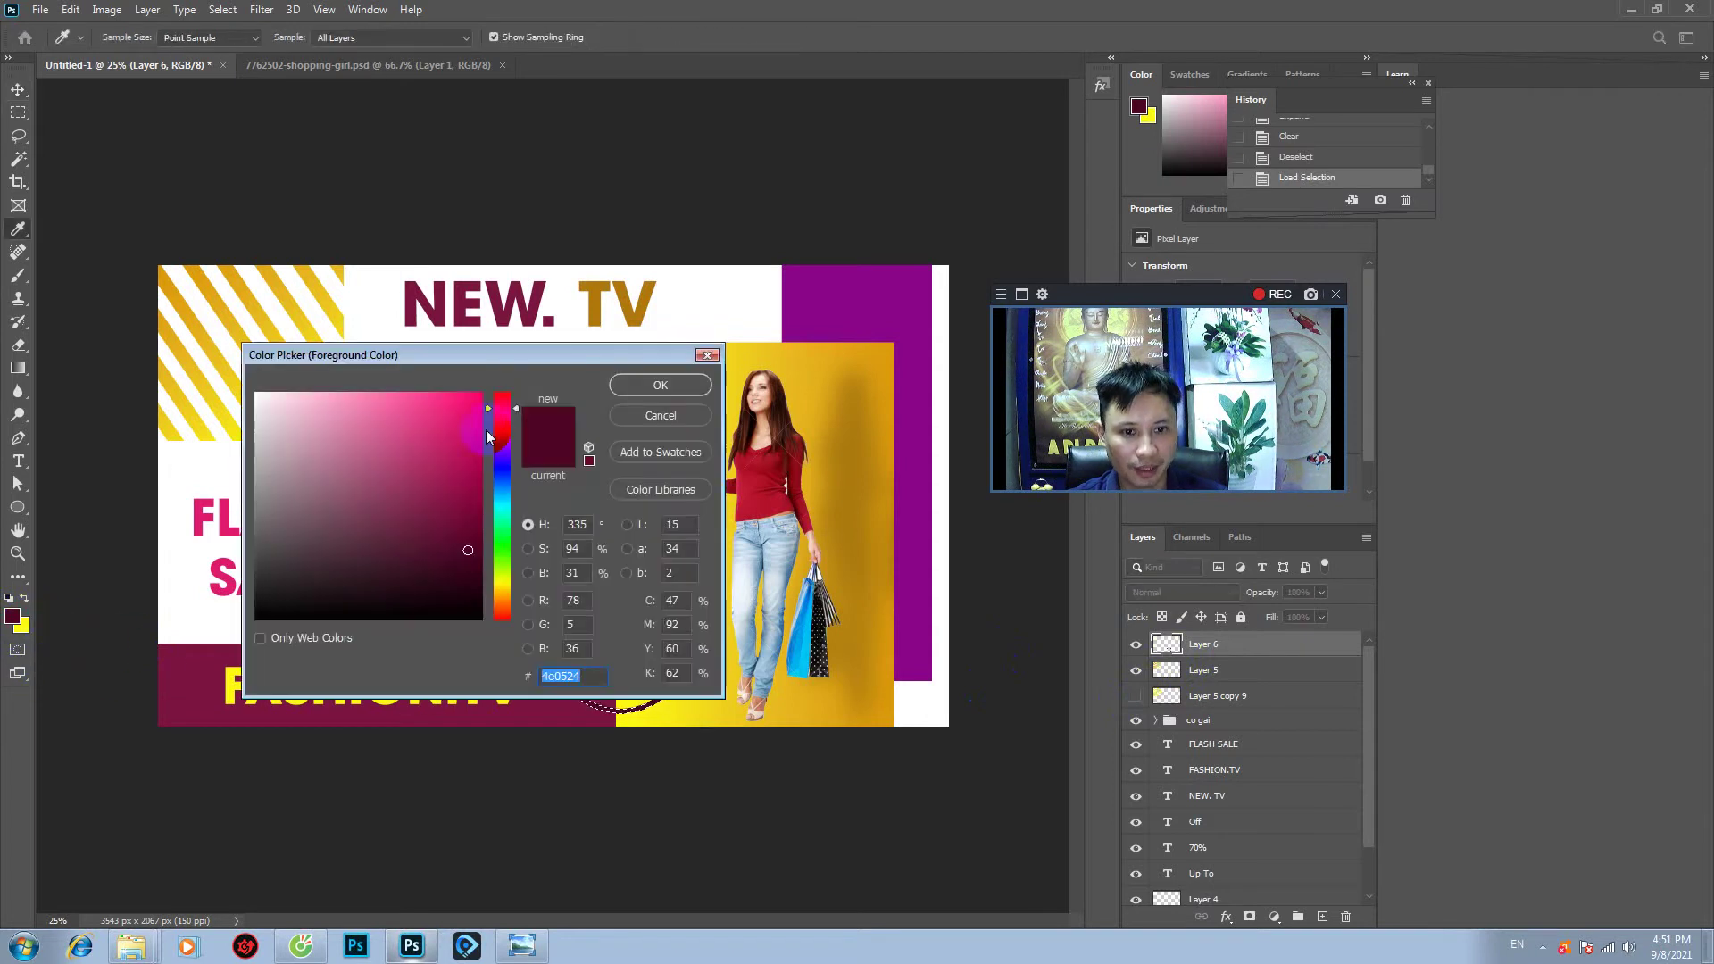
left_click_drag(450, 410, 437, 403)
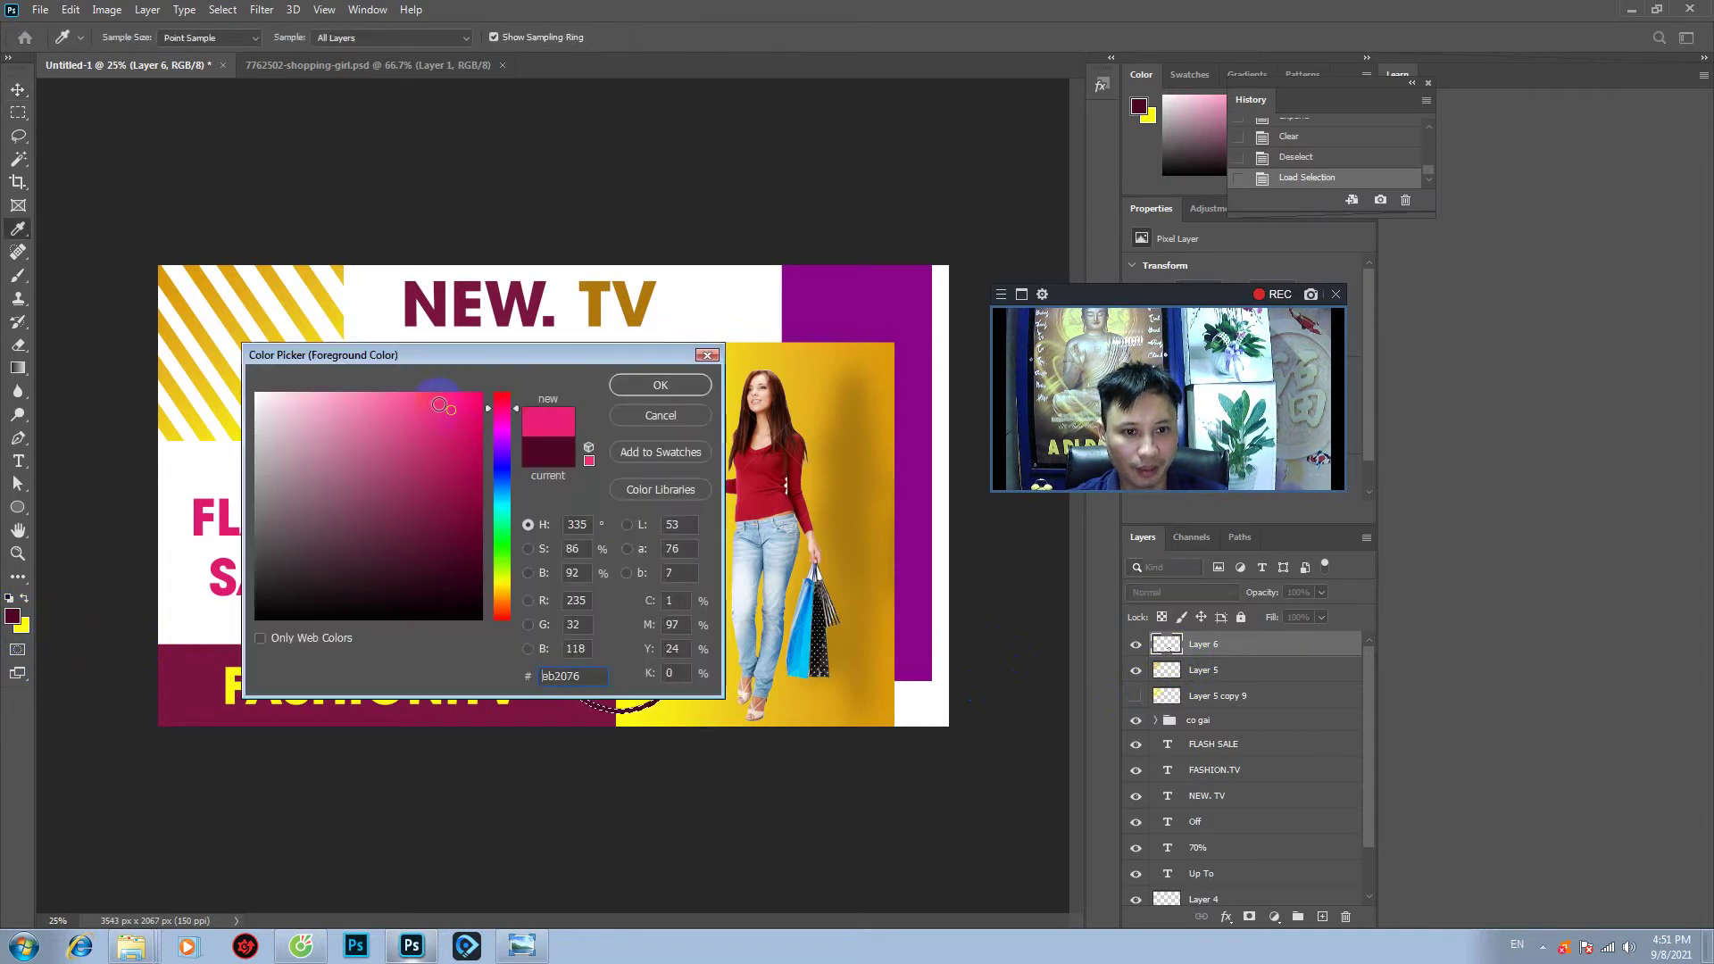
left_click(666, 385)
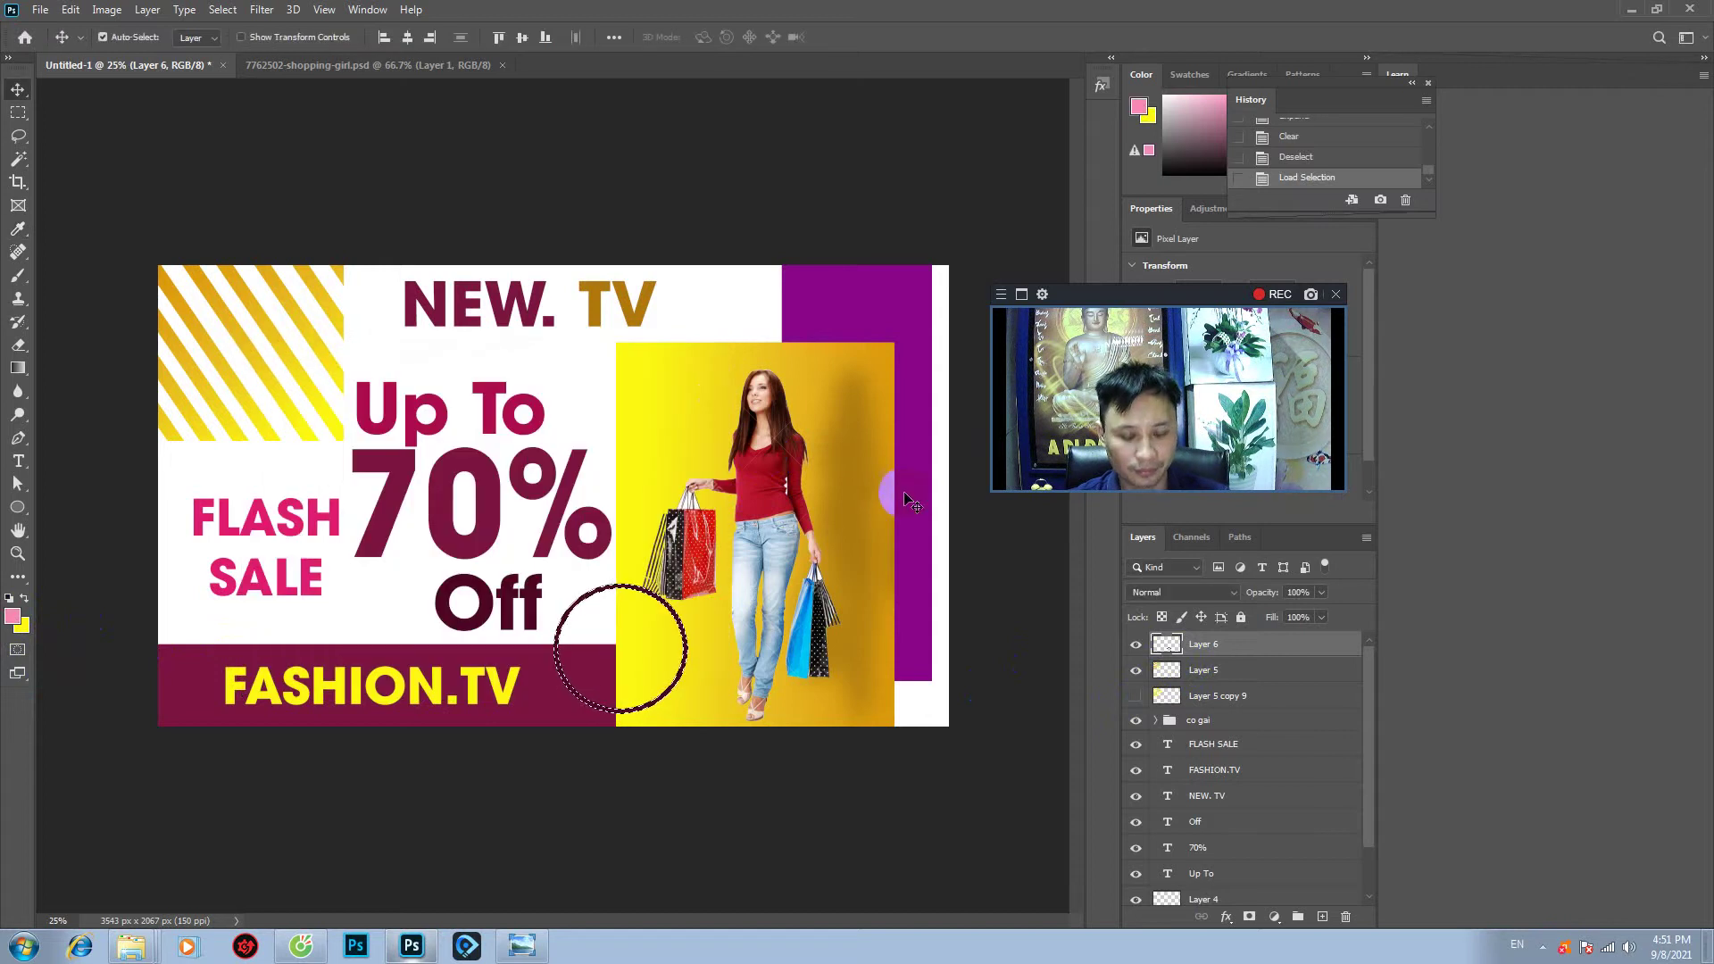
key("alt+BackSpace")
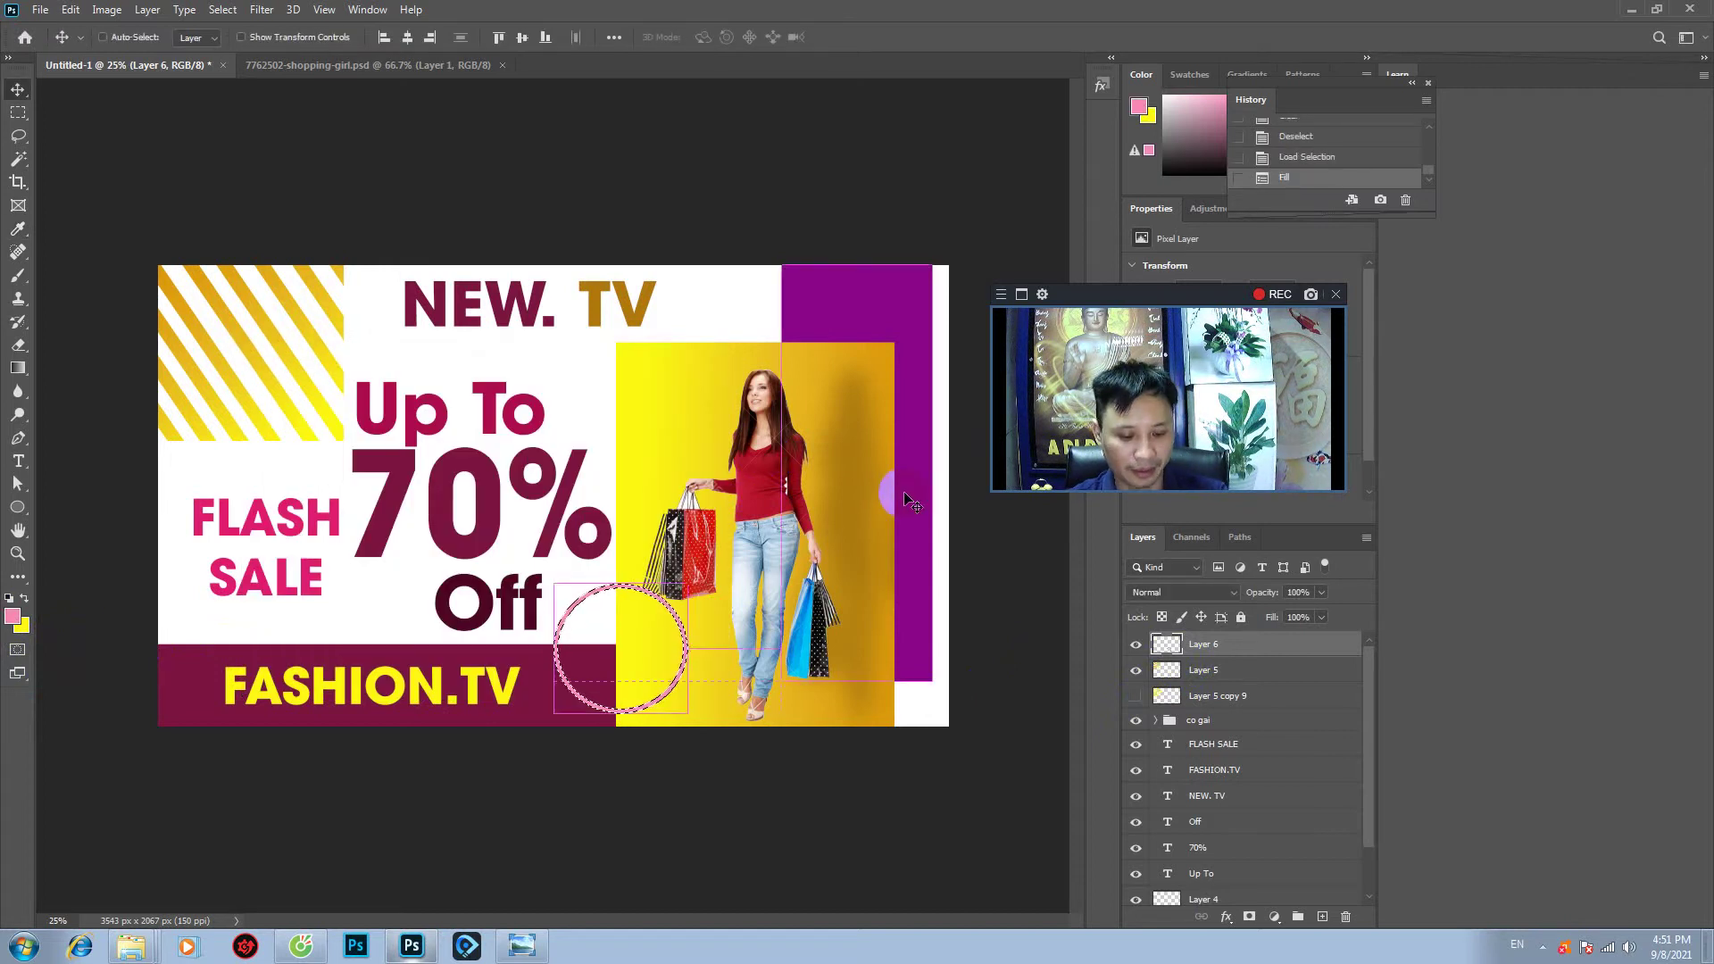
key("ctrl+d")
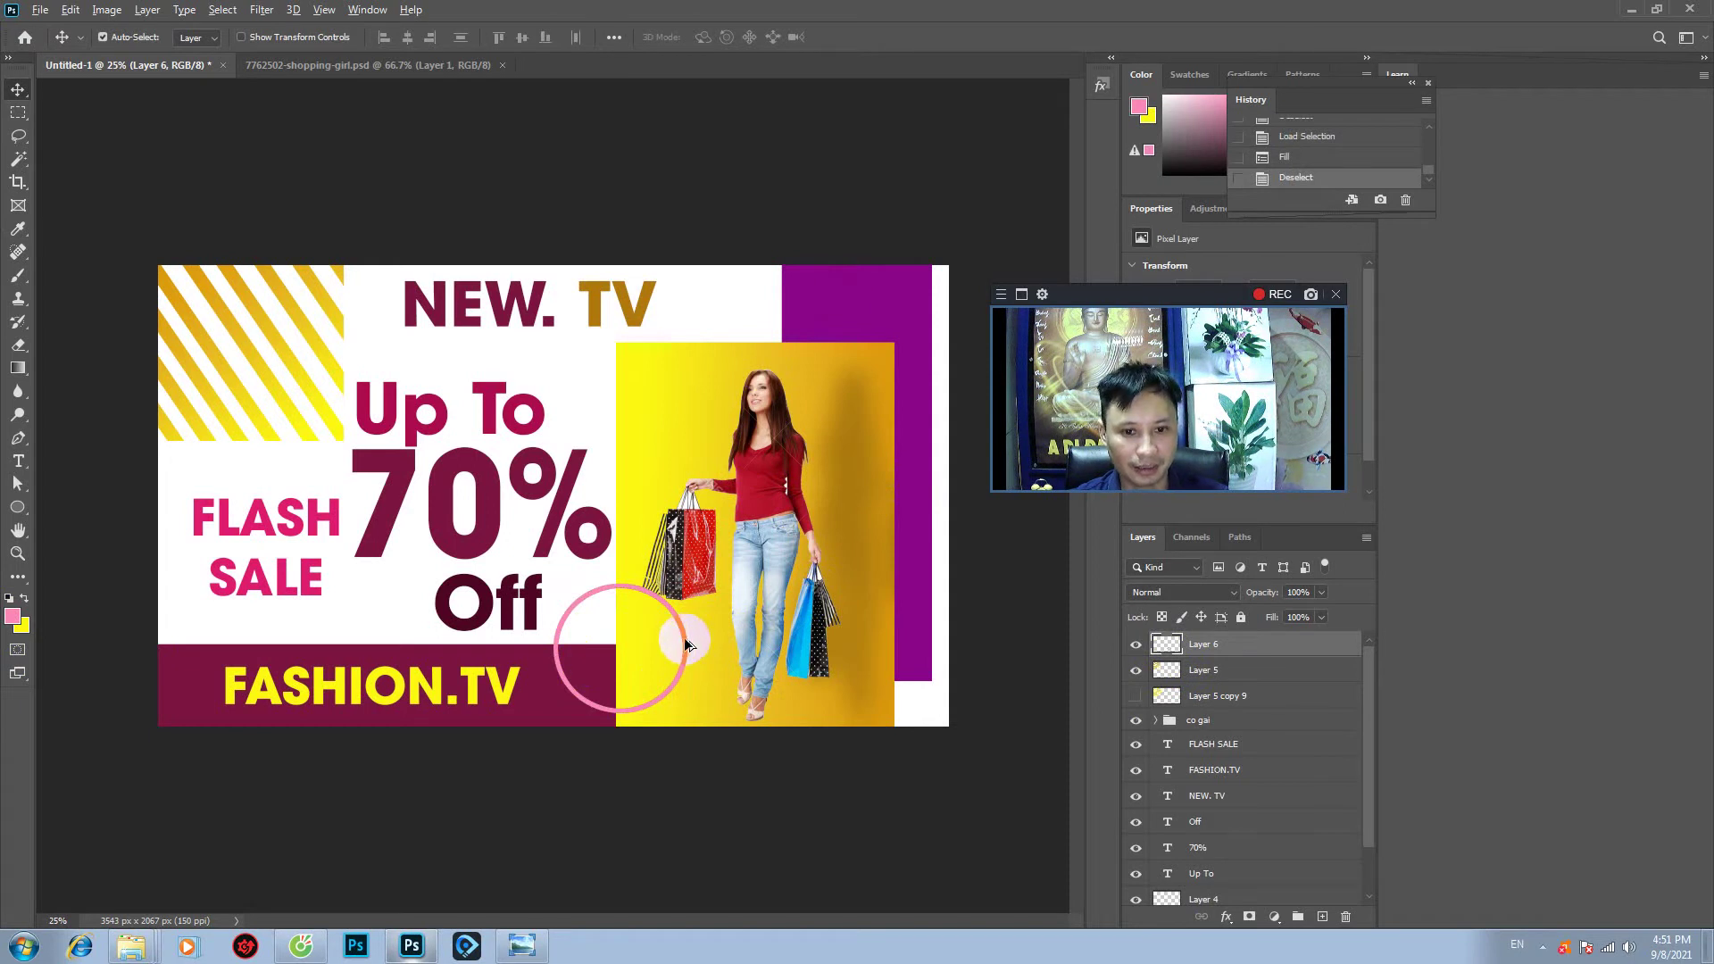
left_click_drag(687, 644, 844, 335)
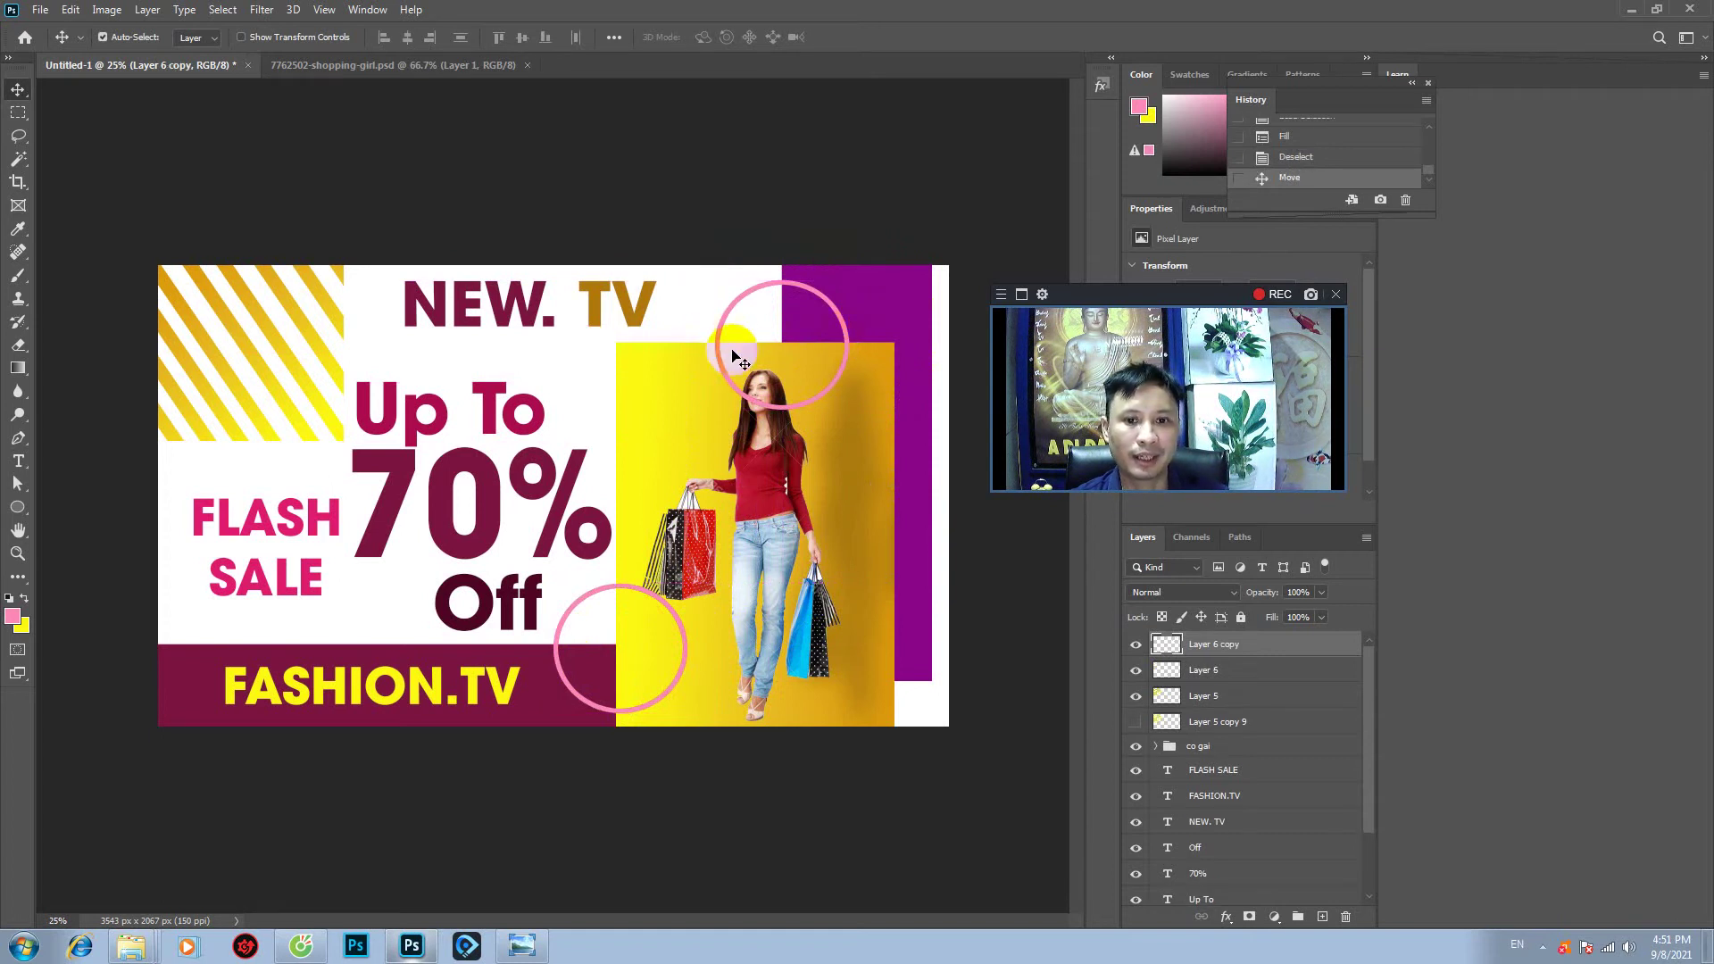
- Delete the copied ring's section over the photo panel, leaving only its upper arc
left_click(18, 112)
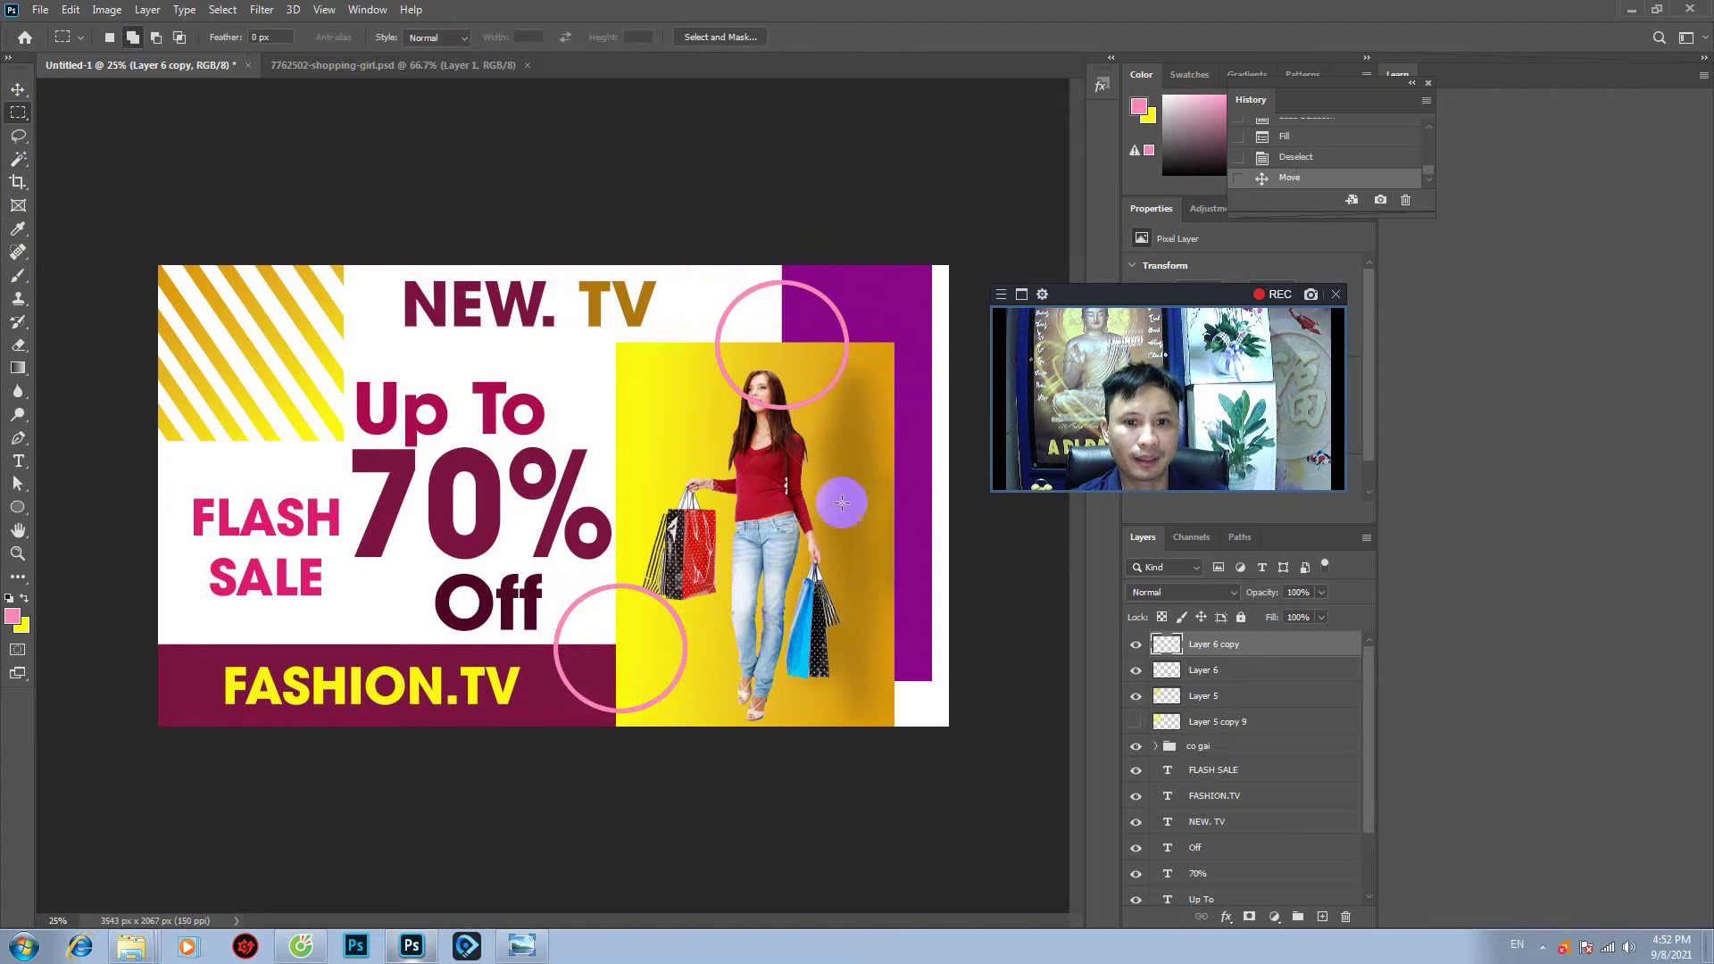
left_click_drag(912, 493, 564, 344)
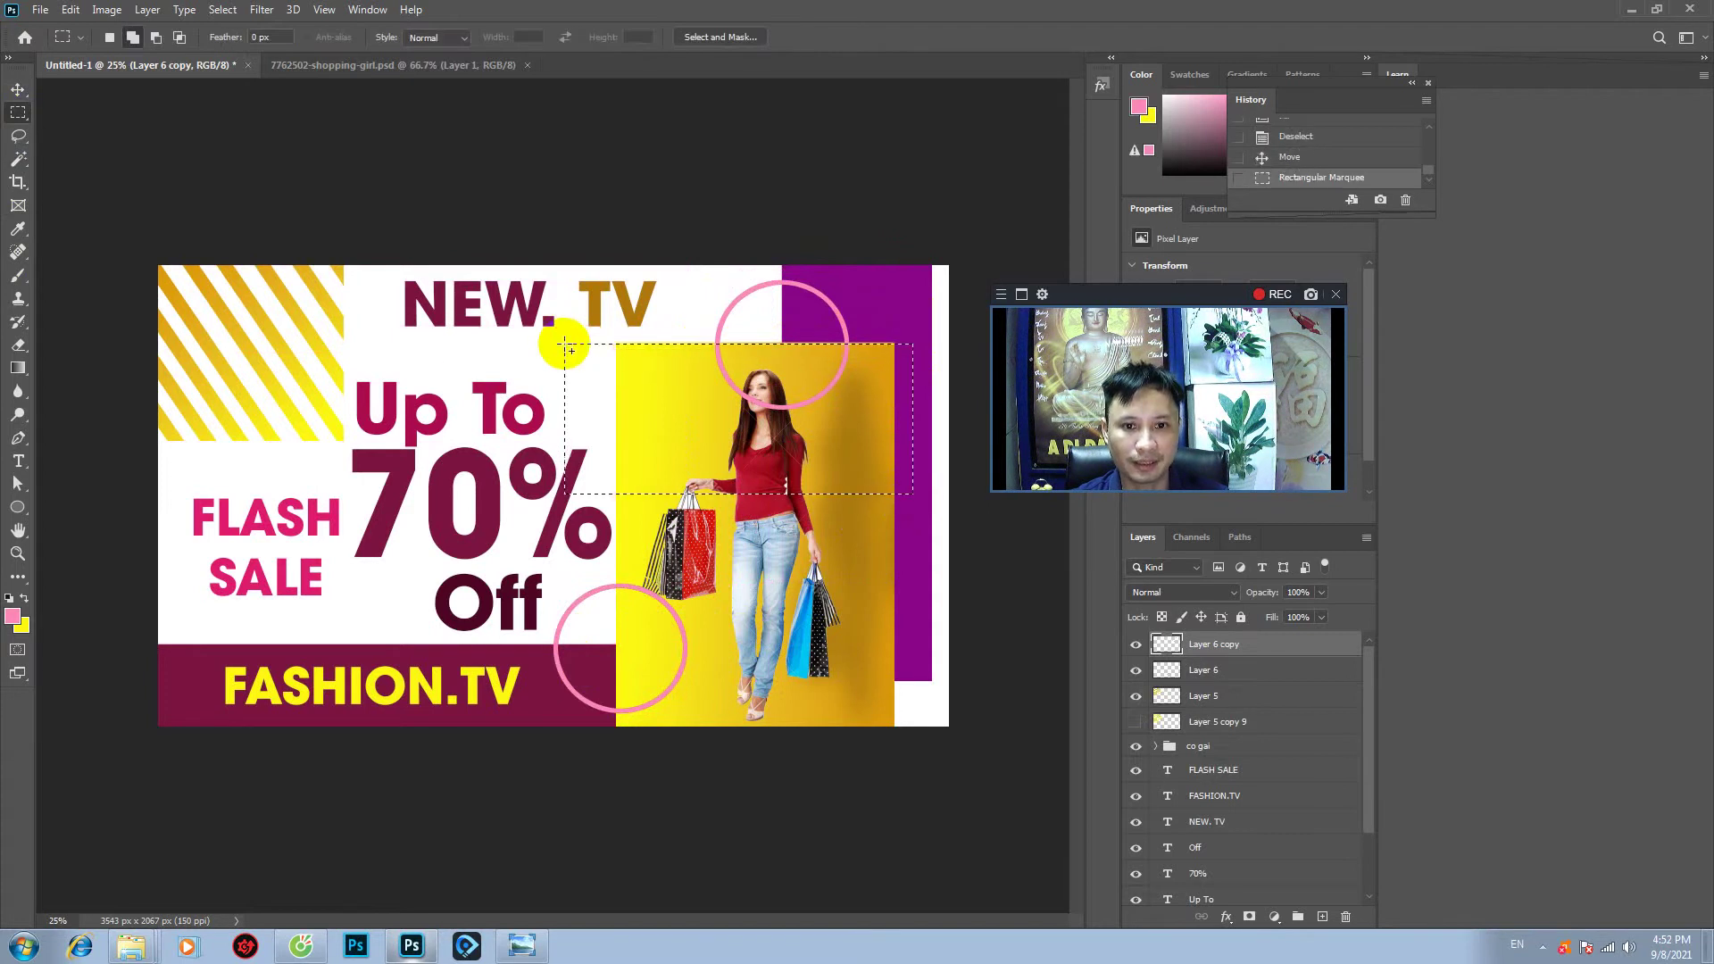
key("Delete")
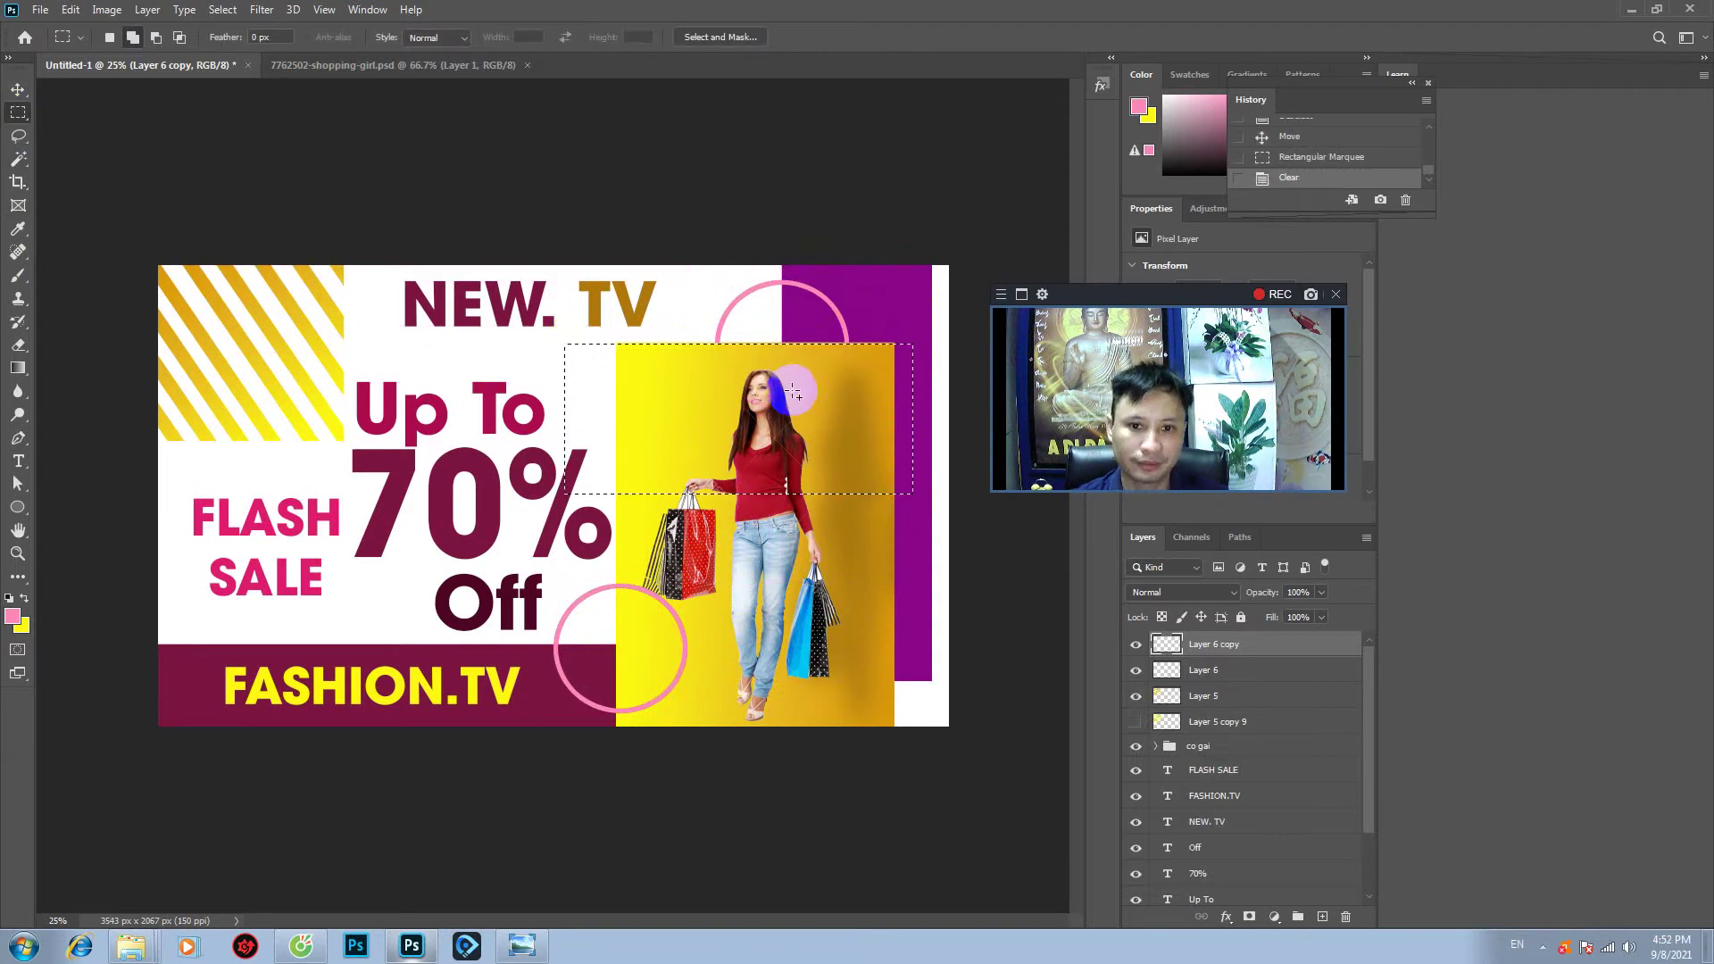
left_click(17, 89)
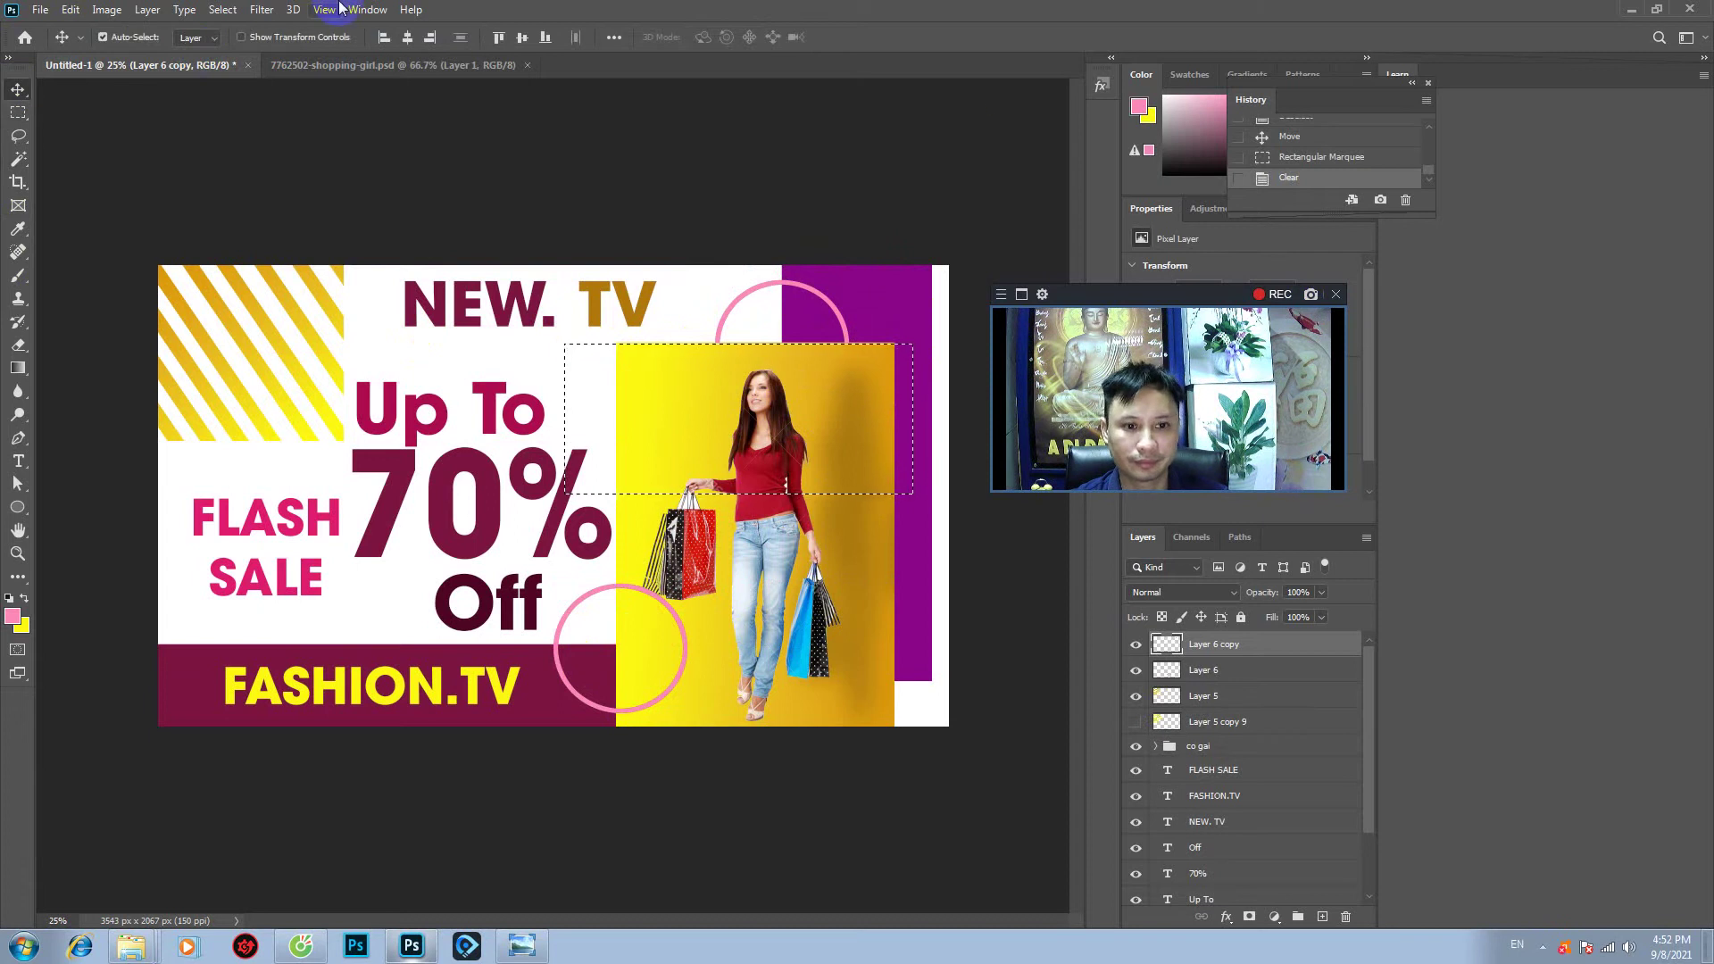
key("ctrl+d")
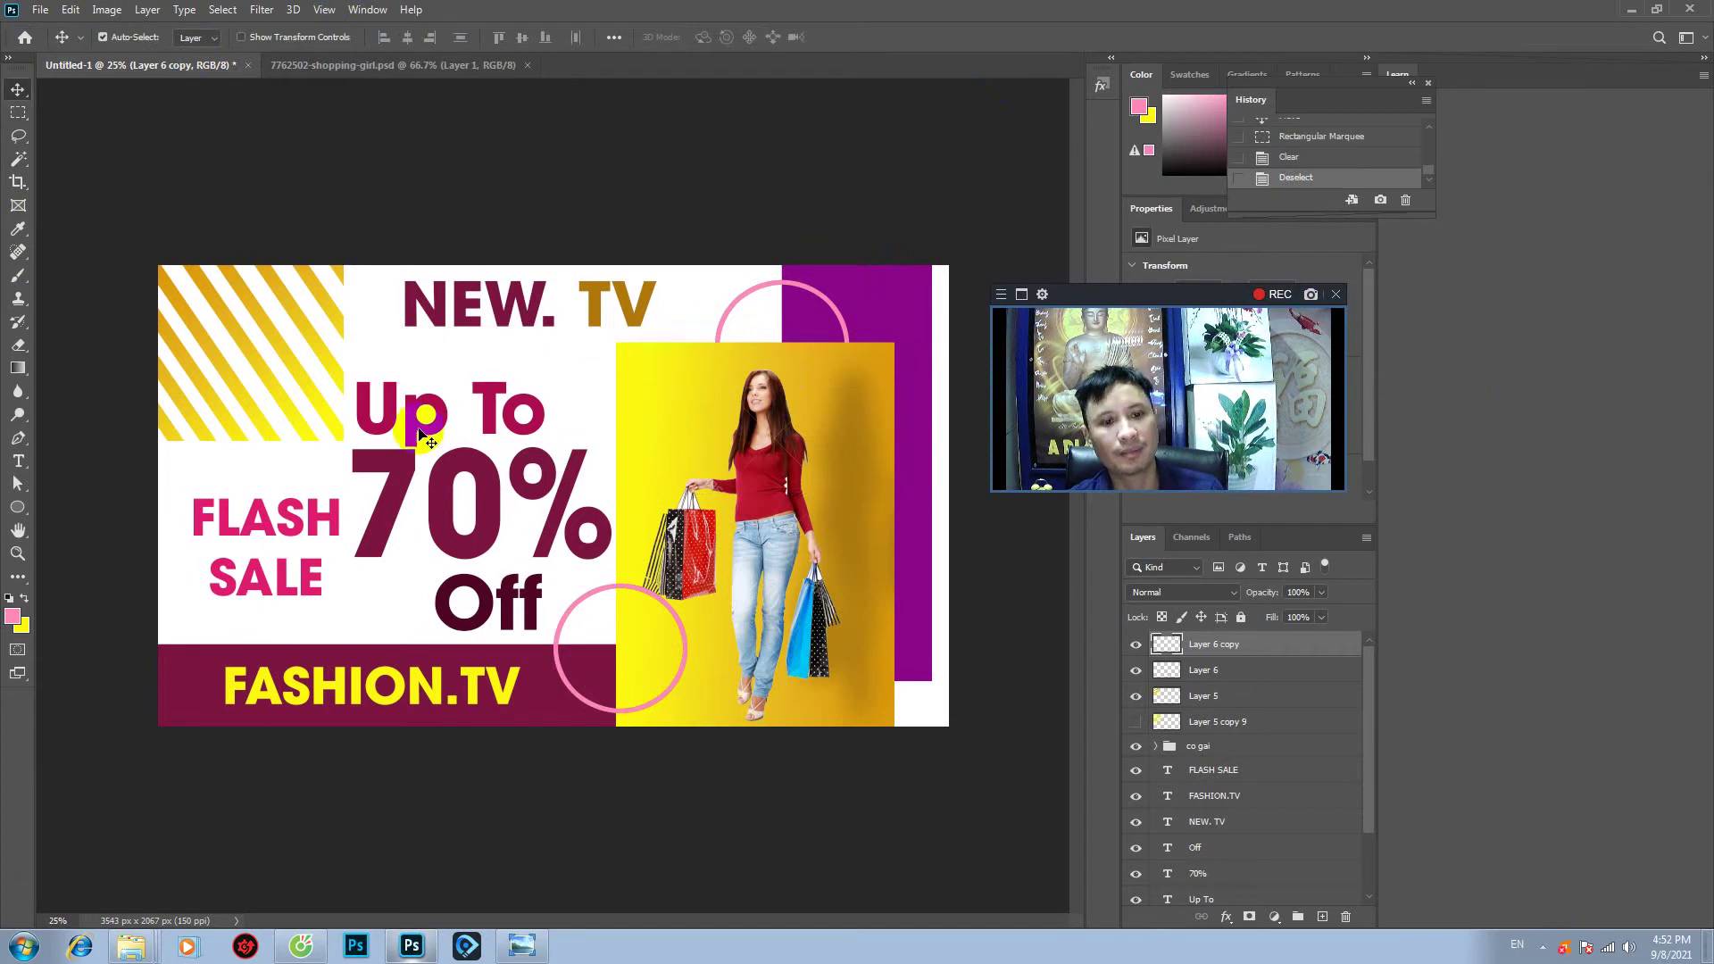
left_click(500, 505)
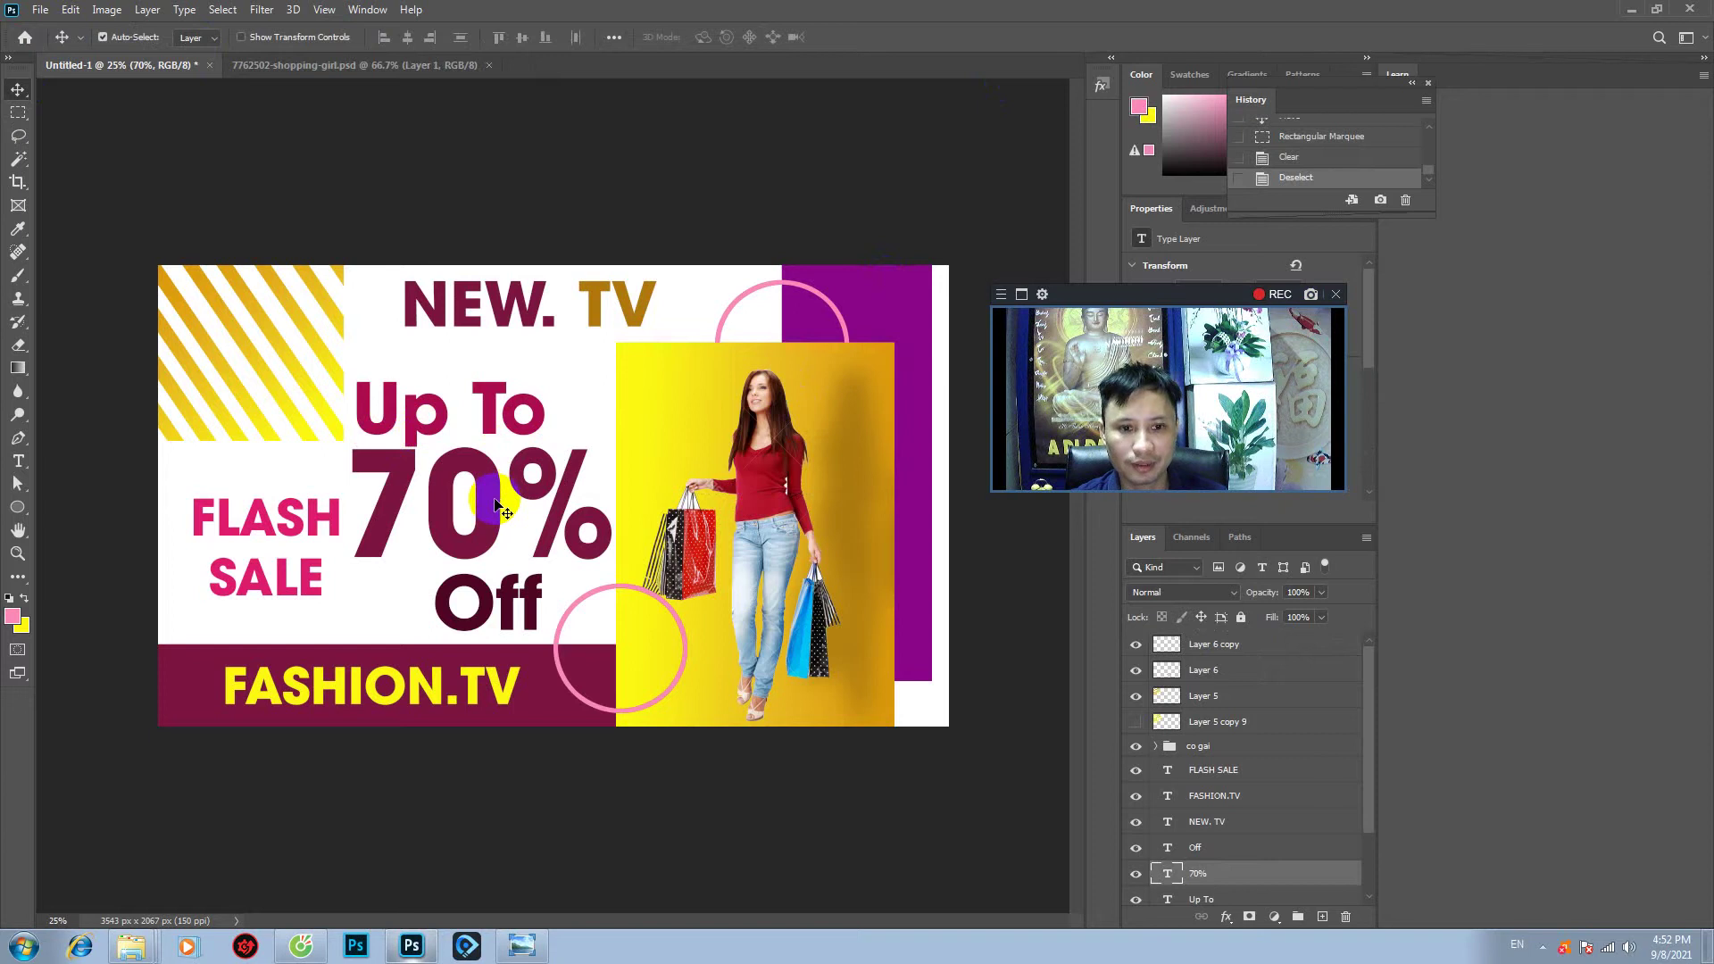
- Show the Styles panel and apply the Basics drop-shadow style to the 70% text
left_click_drag(1179, 293, 1573, 265)
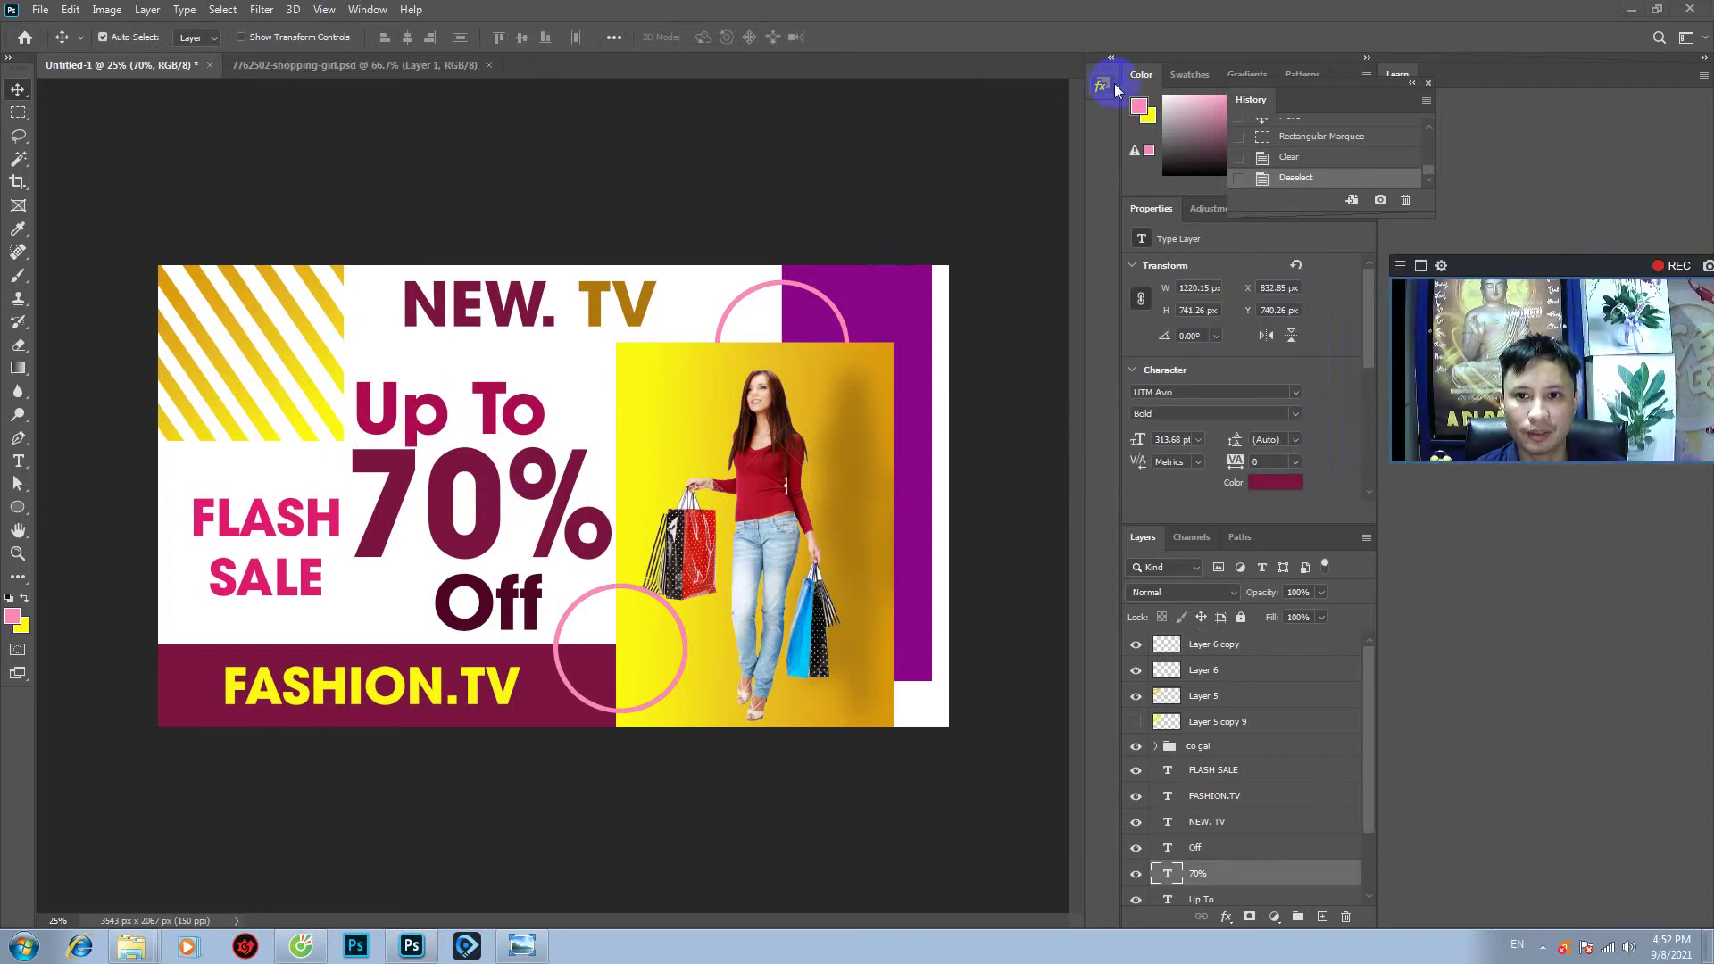
left_click(367, 10)
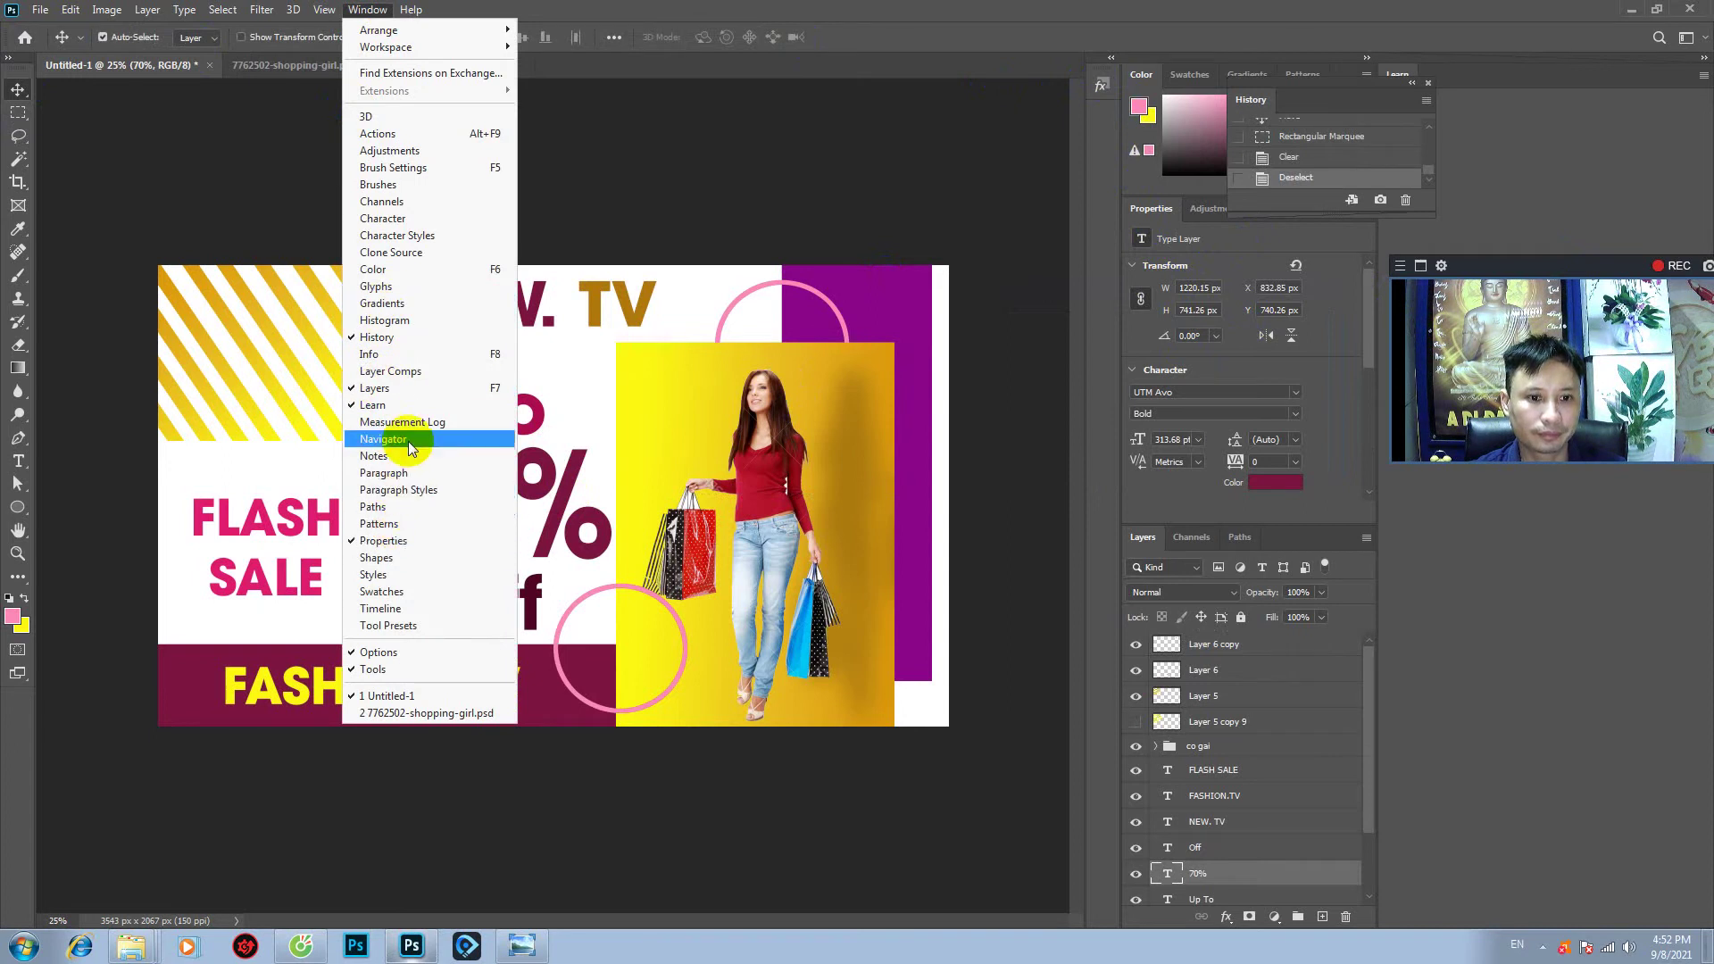
left_click(399, 575)
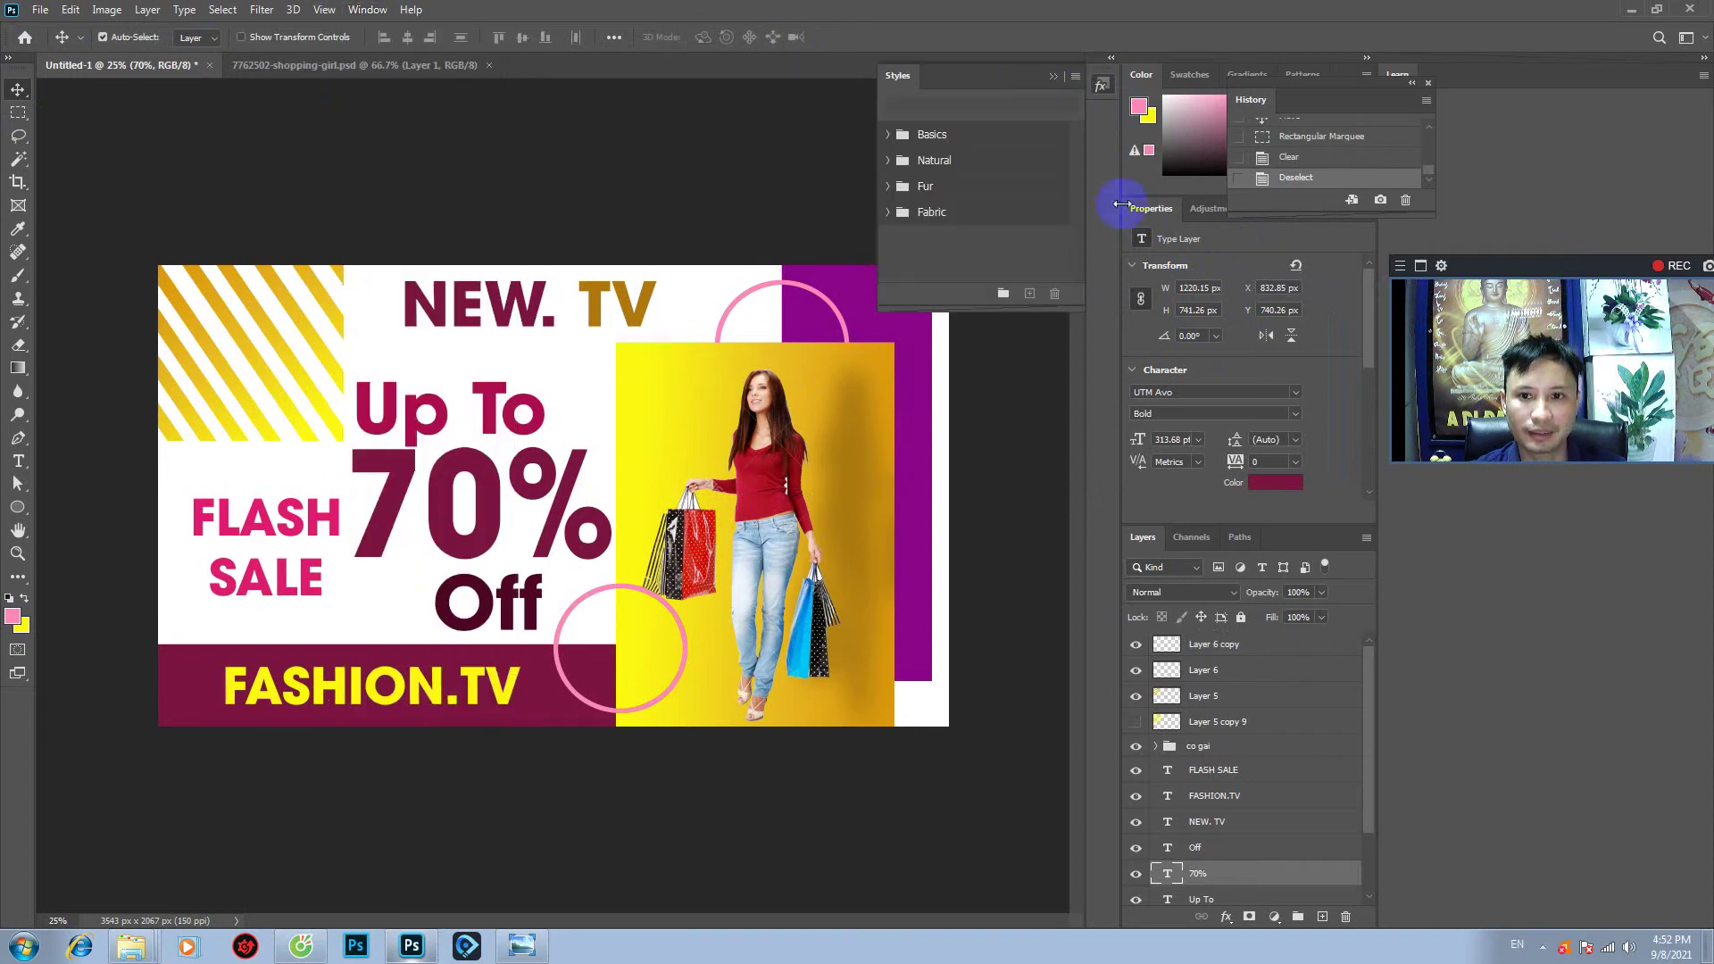
left_click(889, 186)
left_click_drag(1074, 186, 1074, 272)
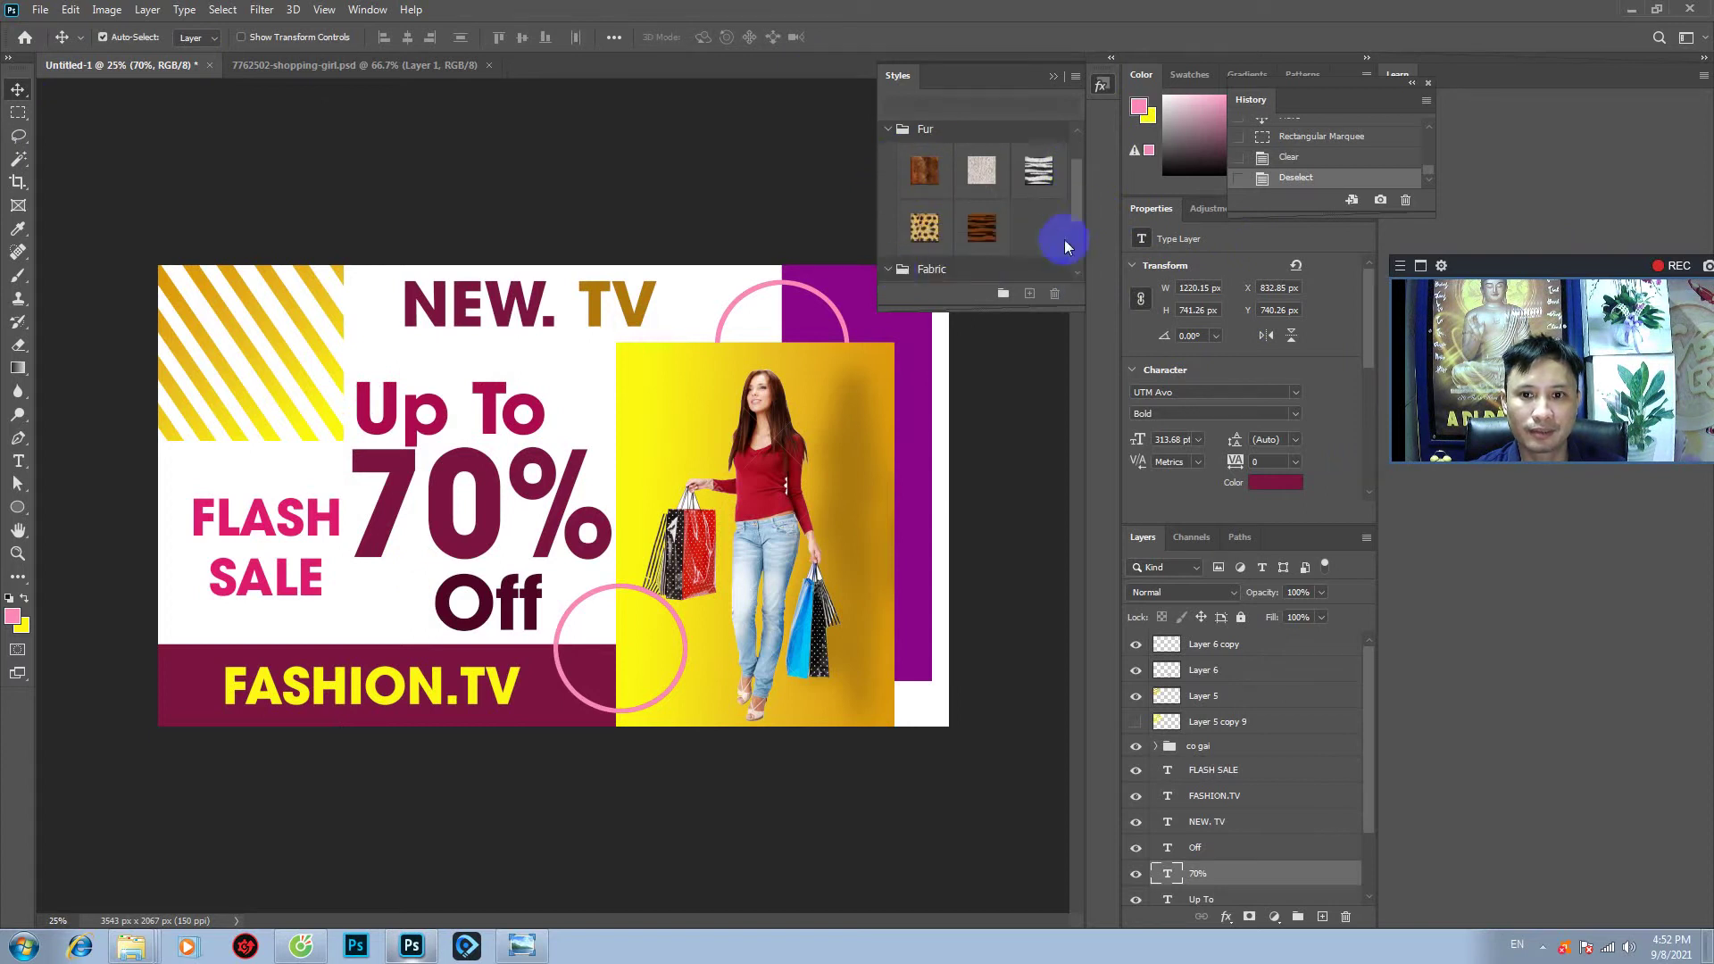
left_click_drag(1075, 191, 875, 157)
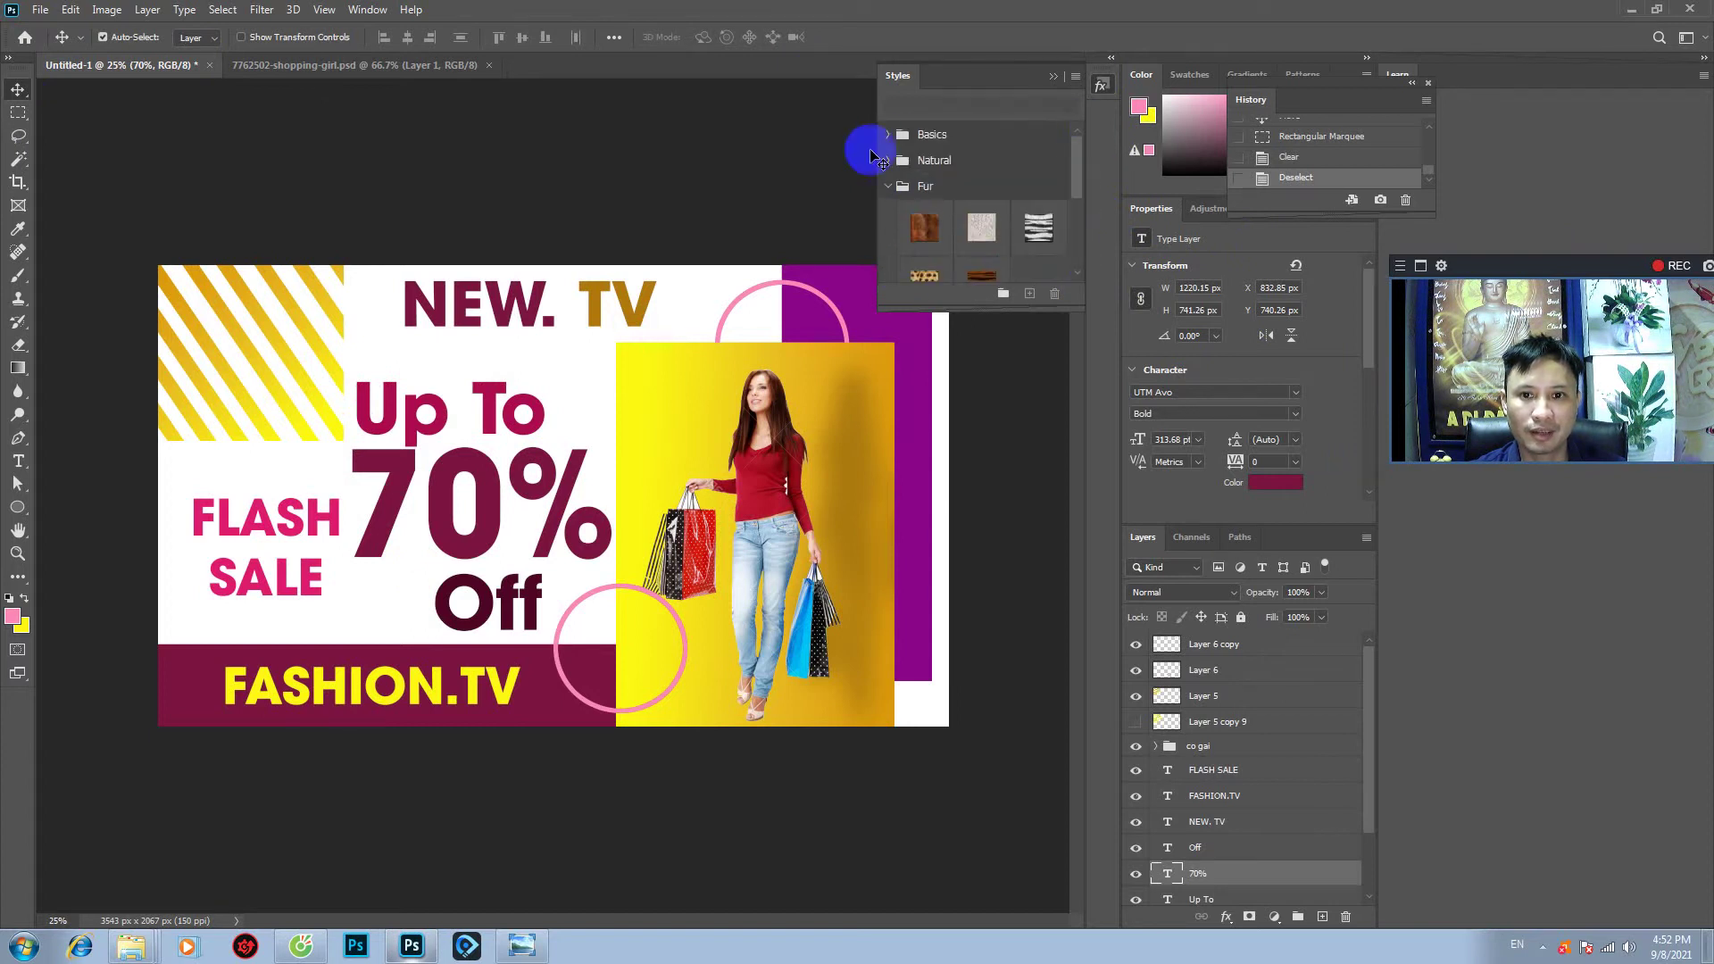
left_click(888, 135)
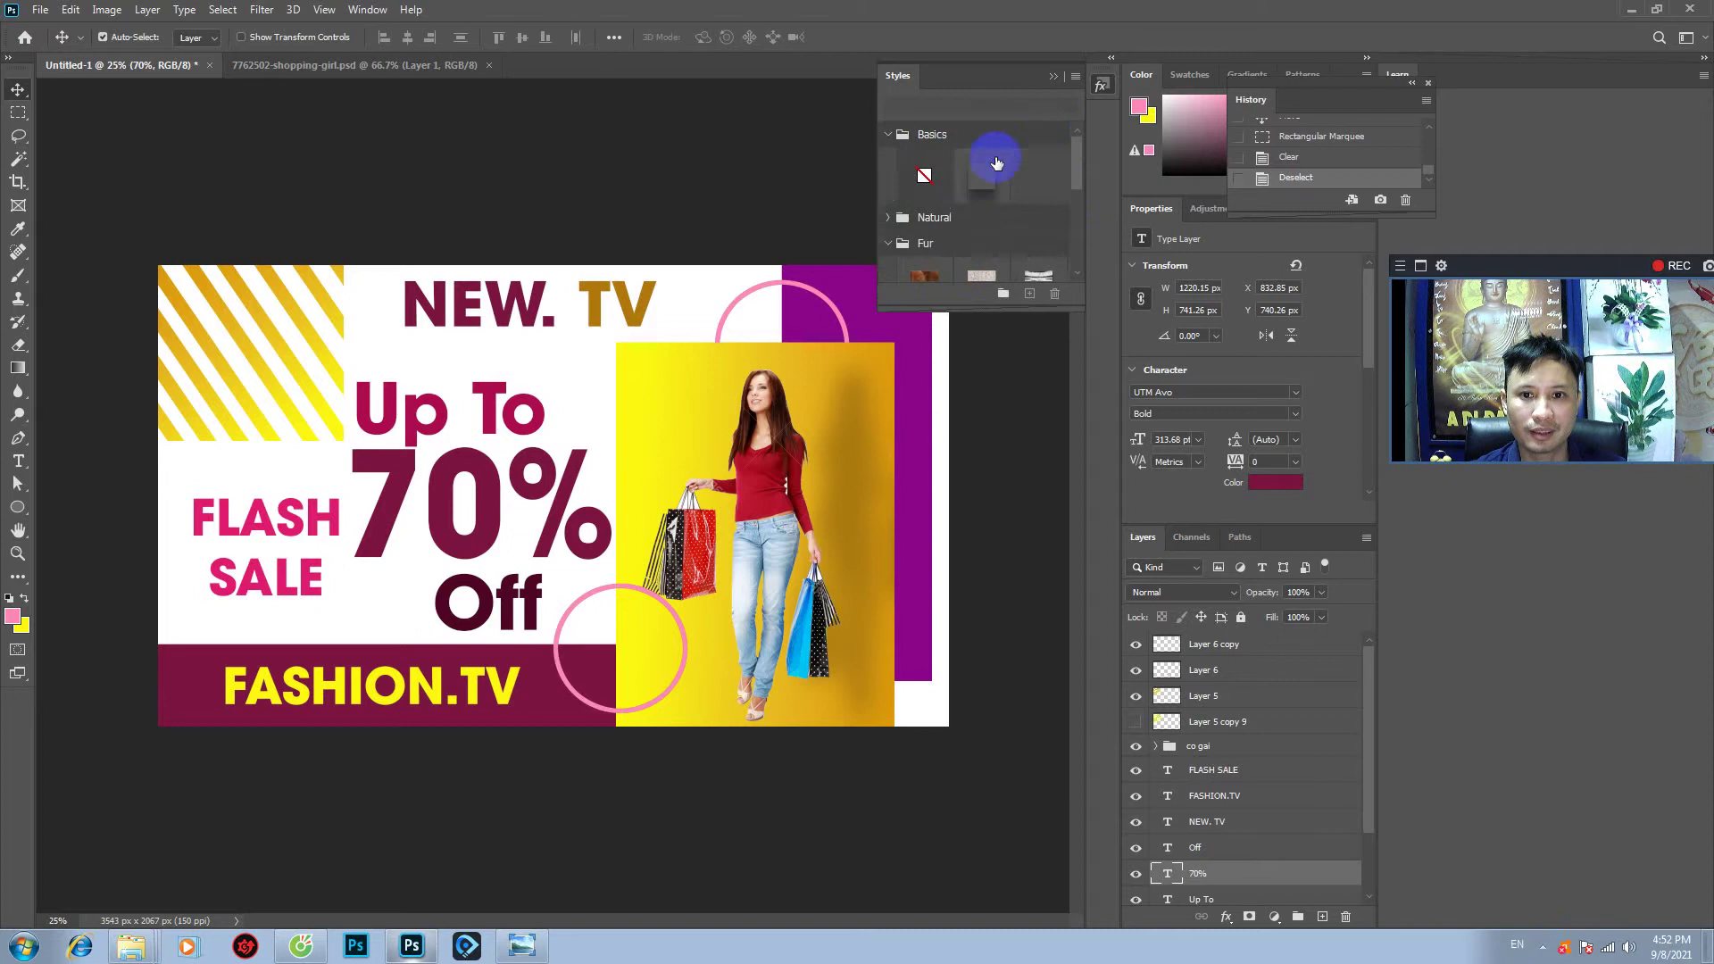
left_click(888, 217)
mouse_move(1075, 163)
left_mouse_down()
mouse_move(1078, 223)
mouse_move(1095, 155)
mouse_move(1080, 246)
left_mouse_up()
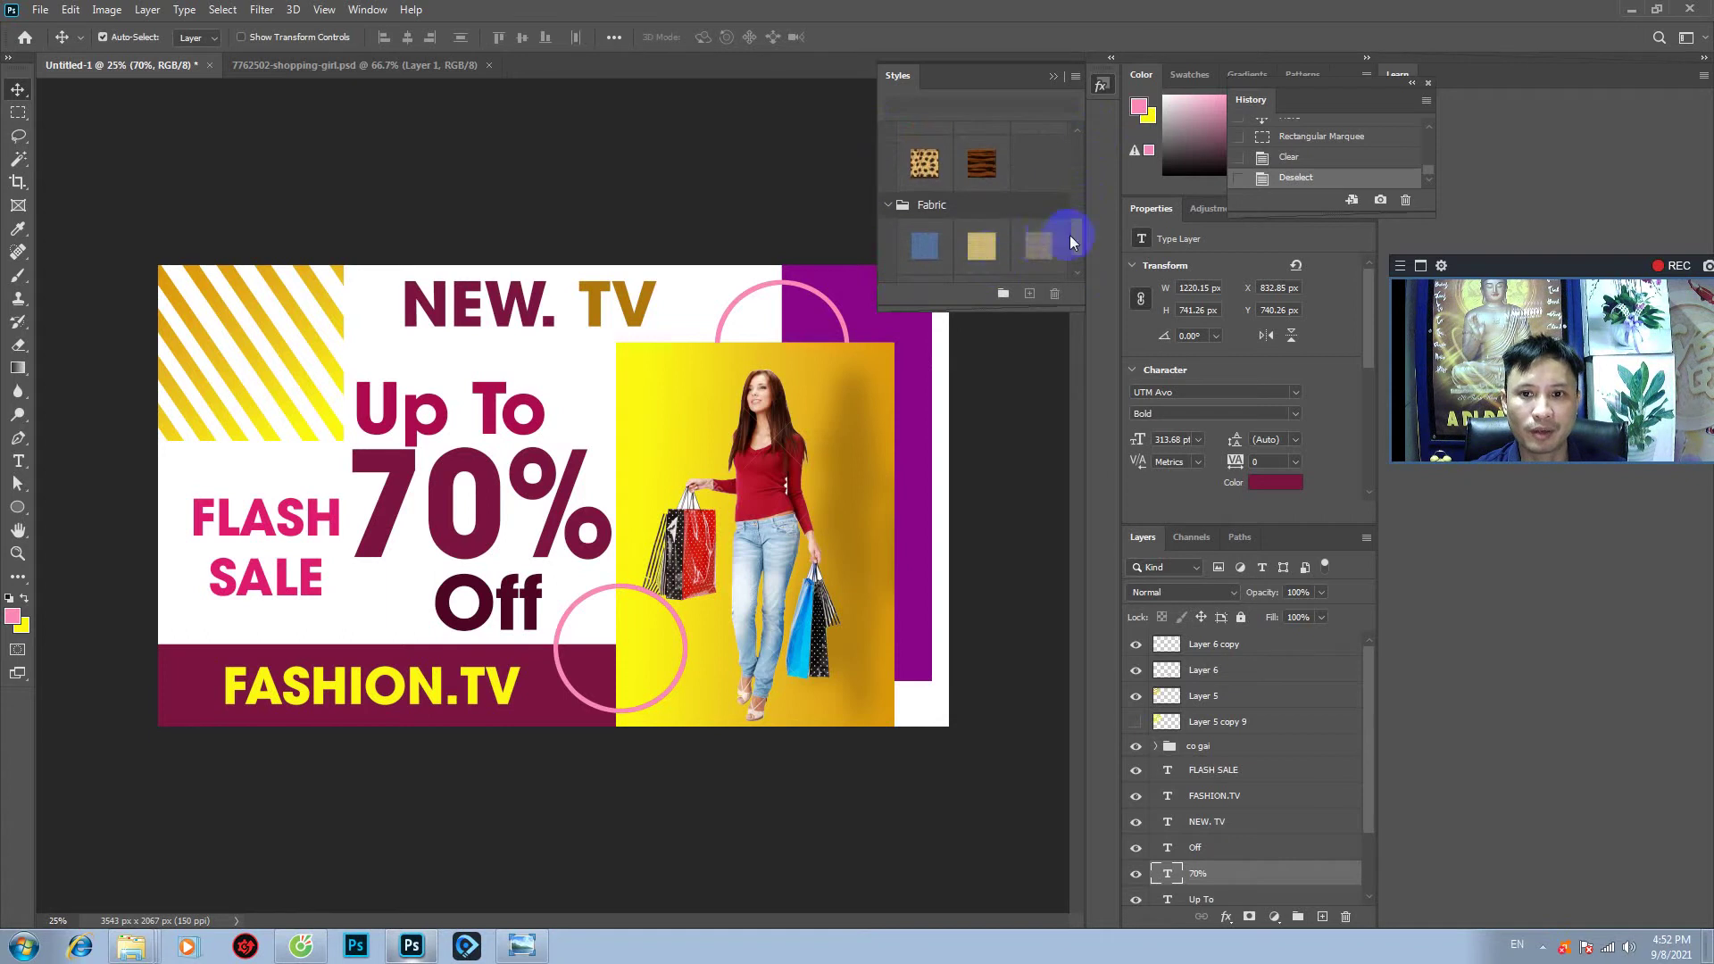
left_click_drag(1076, 239, 1099, 138)
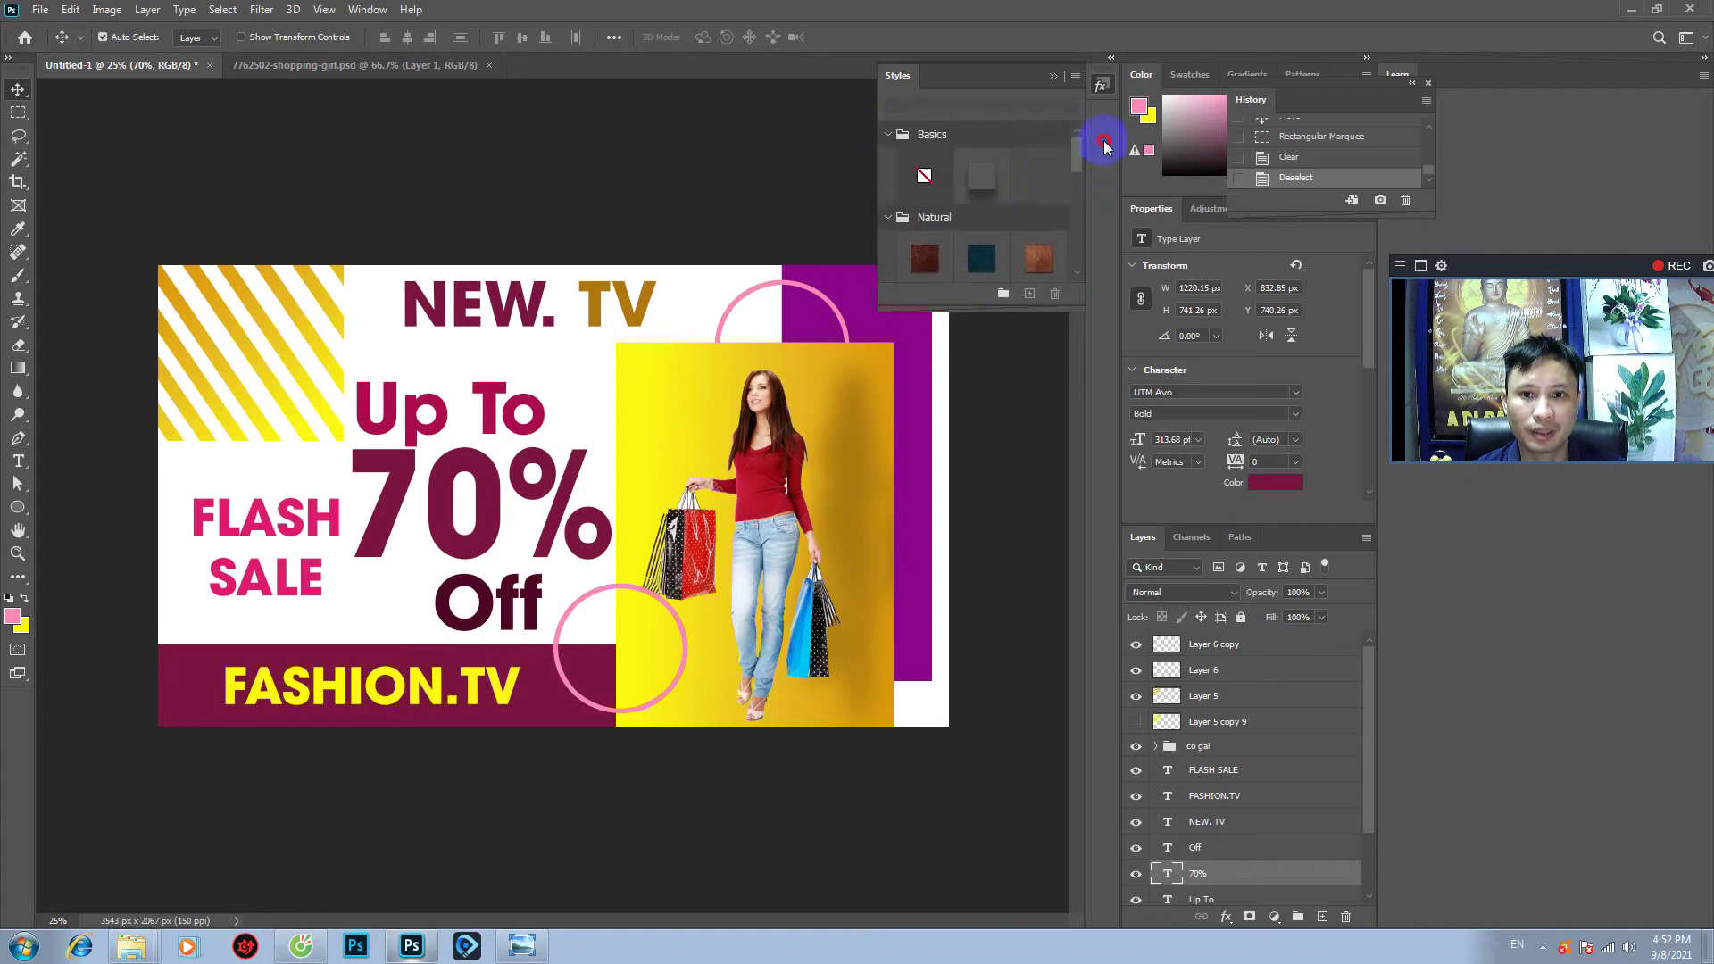
left_click(982, 178)
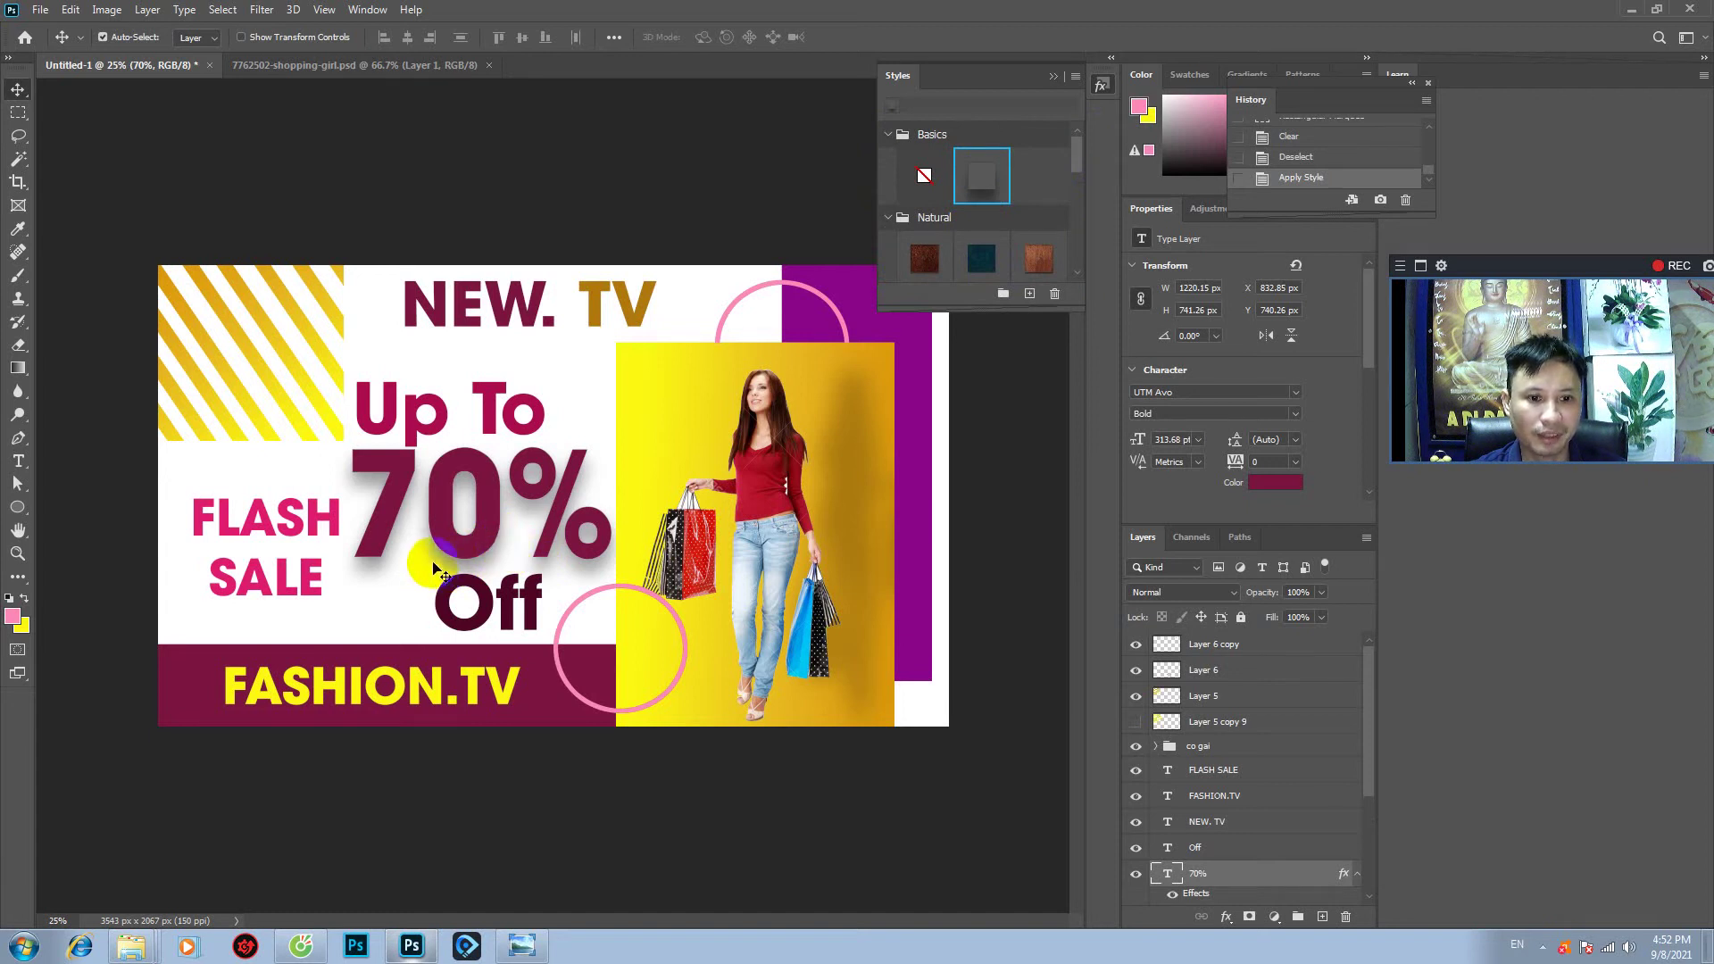
- Apply the Basics drop-shadow style to NEW. TV and shrink its third drop shadow's size
left_click(515, 306)
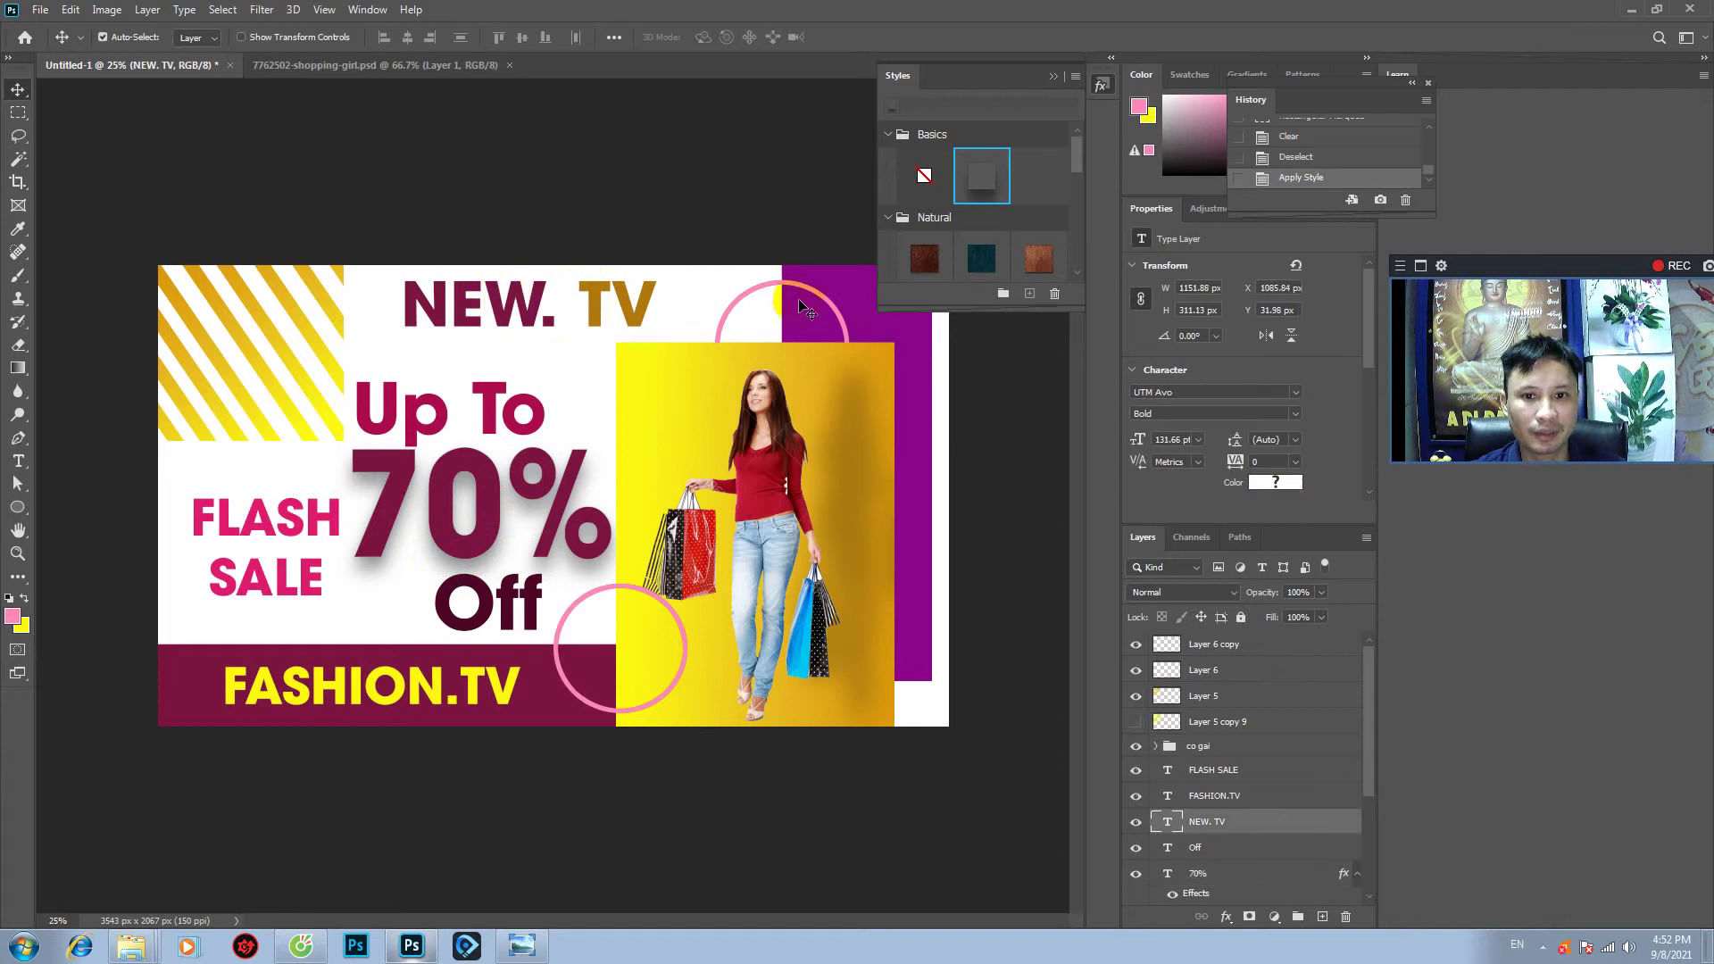
left_click(987, 195)
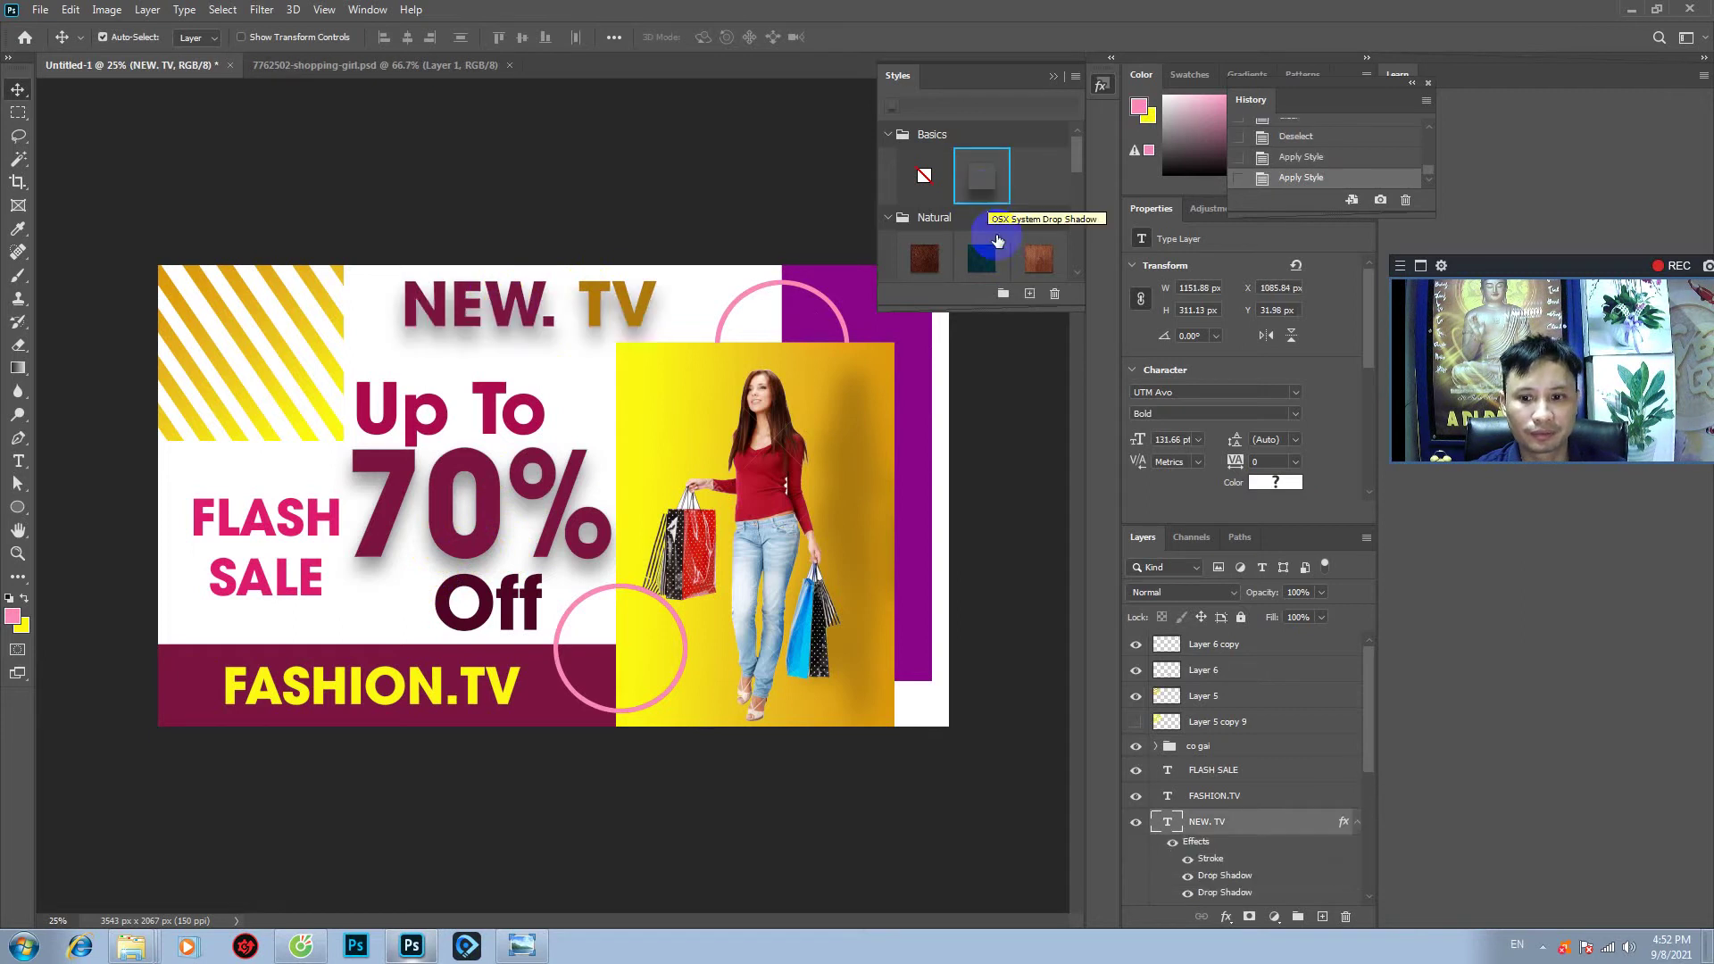
double_click(1196, 842)
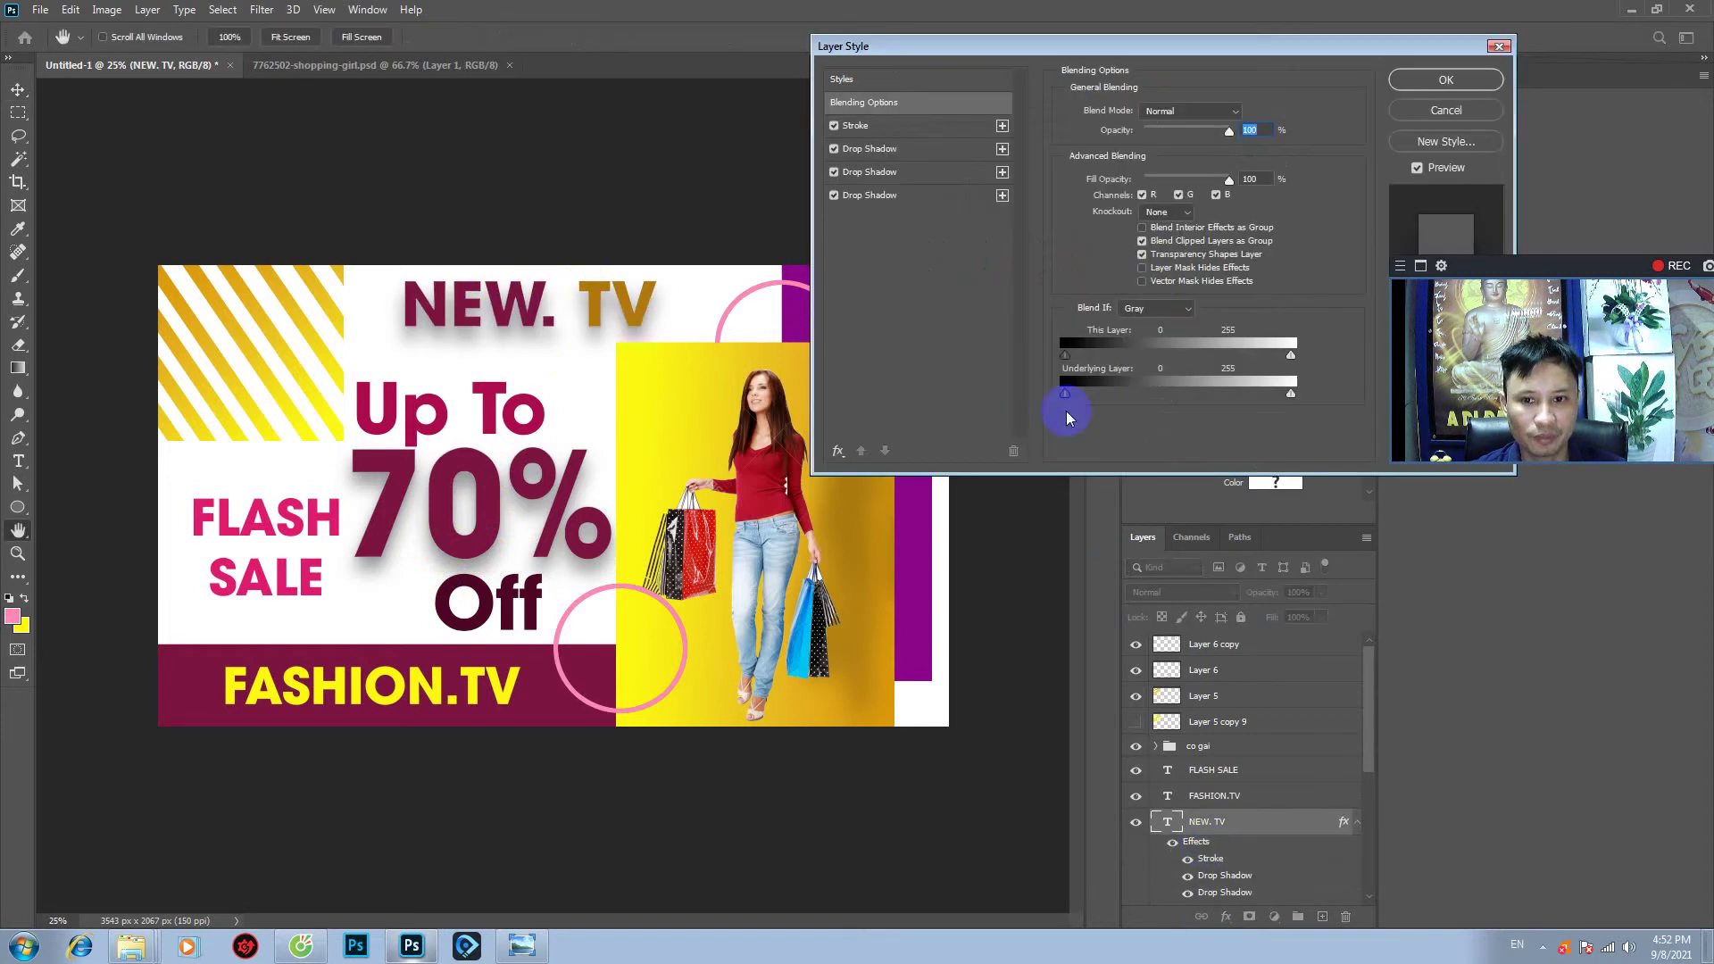
left_click(879, 196)
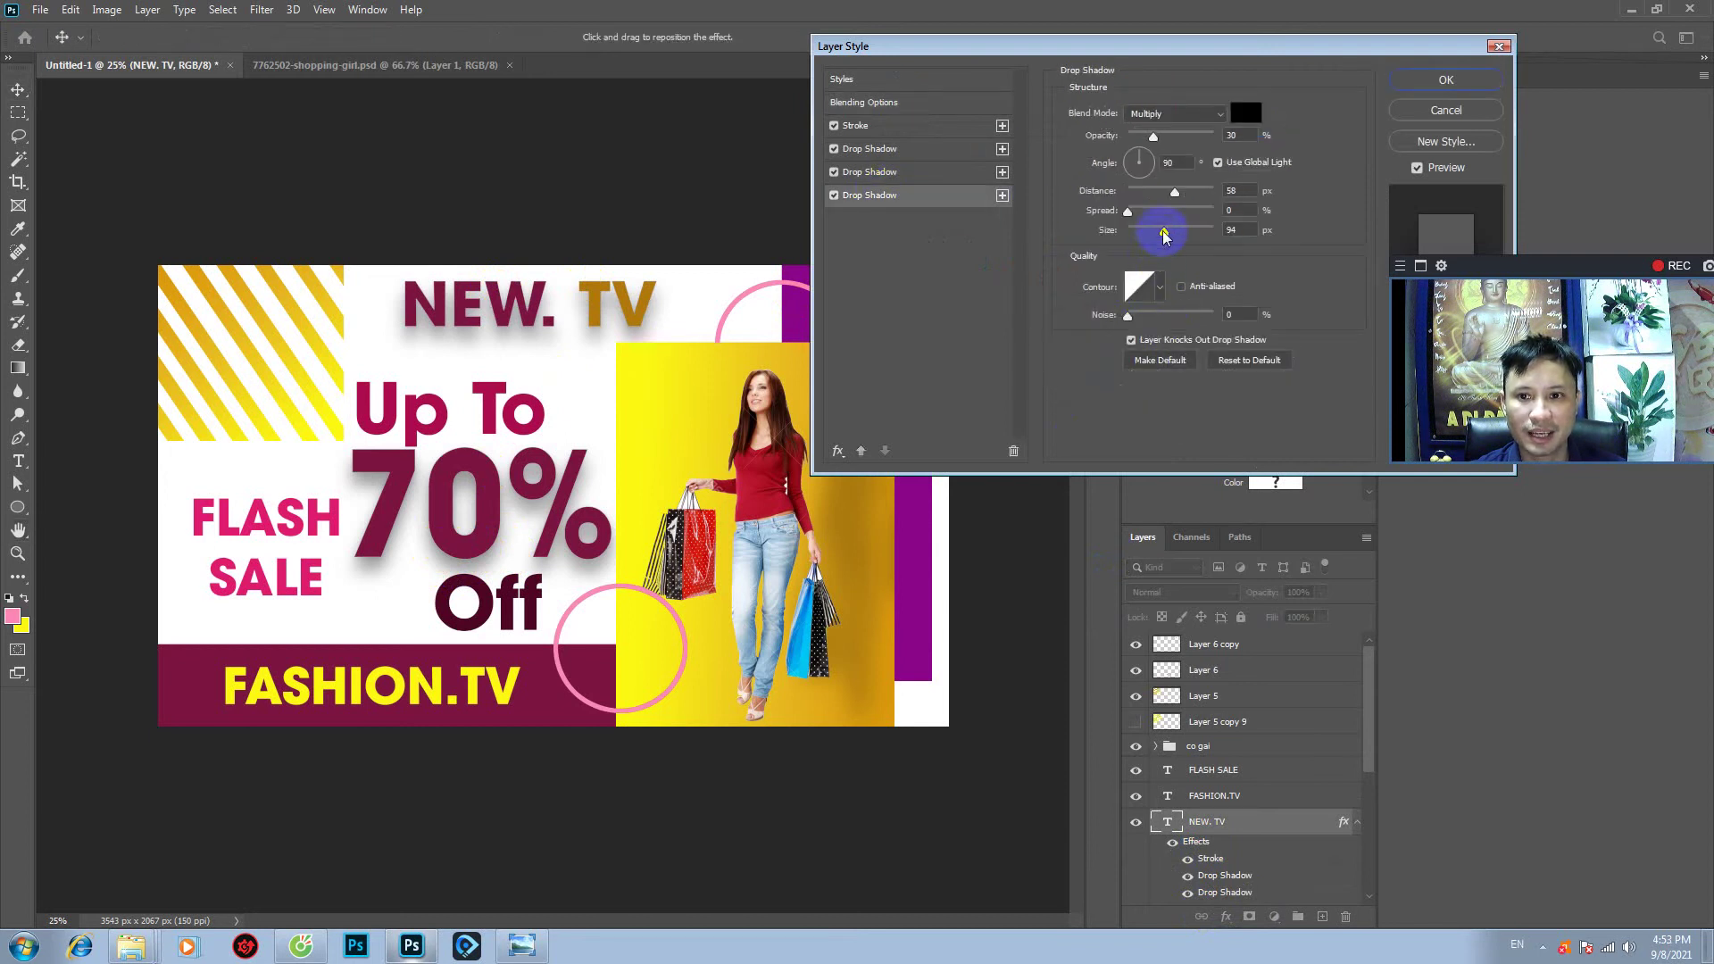
left_click_drag(1163, 235, 1138, 232)
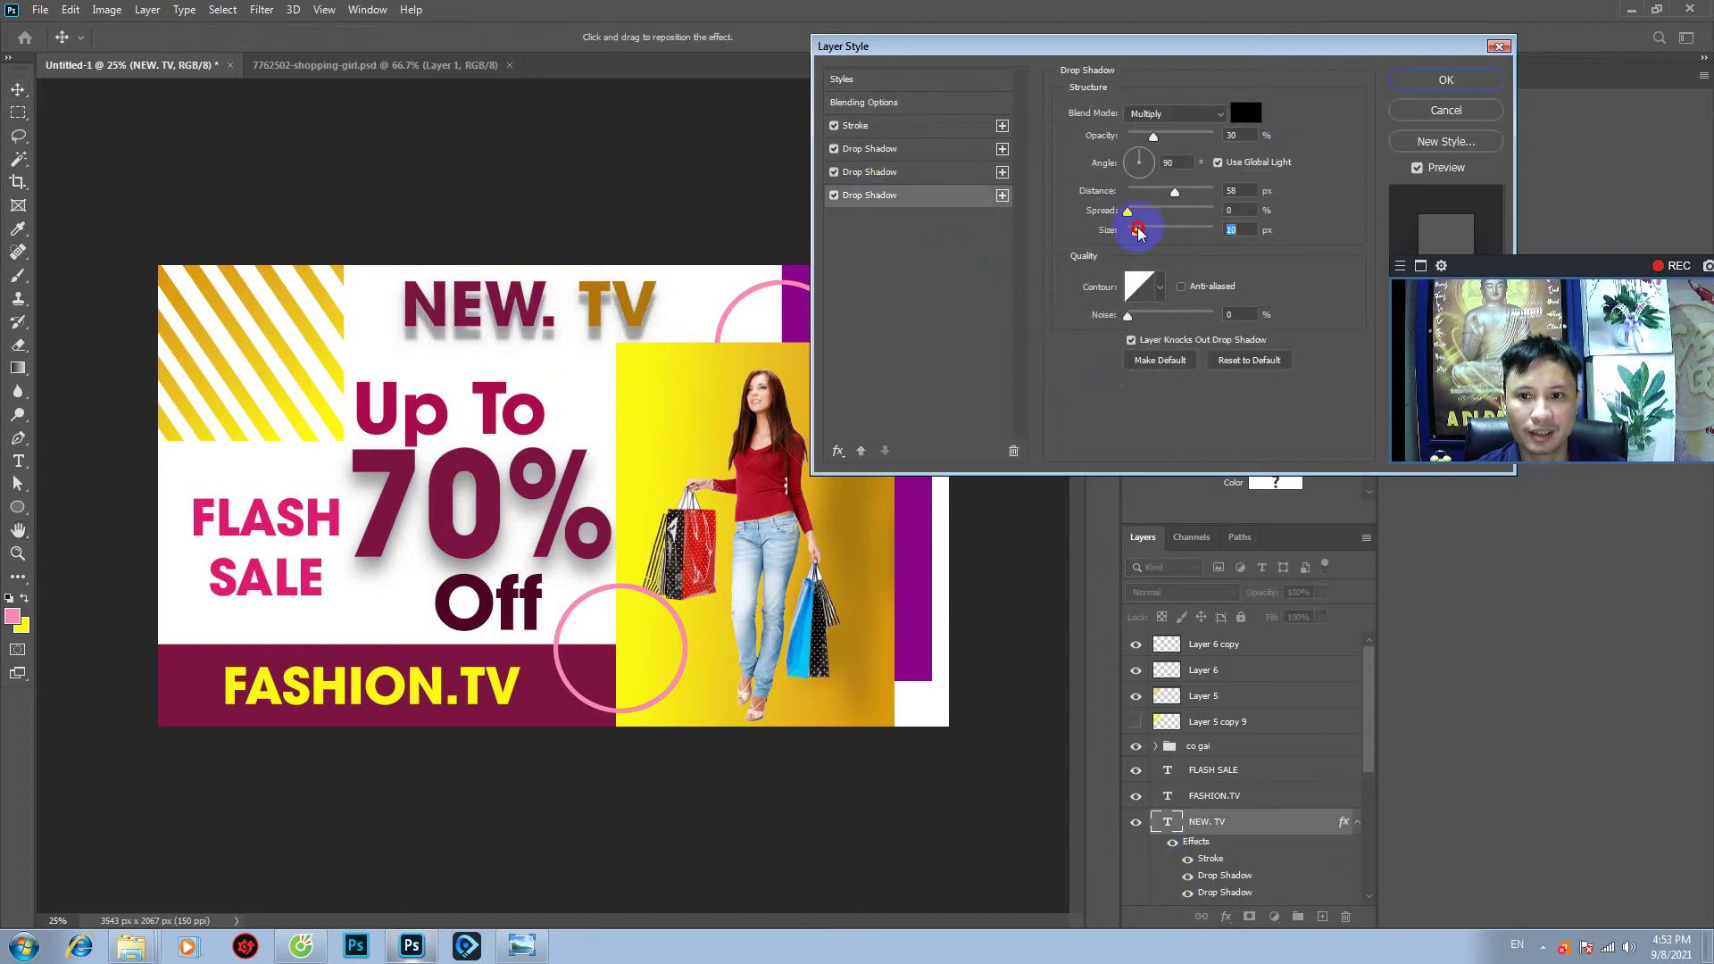
mouse_move(1139, 232)
left_mouse_down()
mouse_move(1175, 234)
mouse_move(1146, 243)
left_mouse_up()
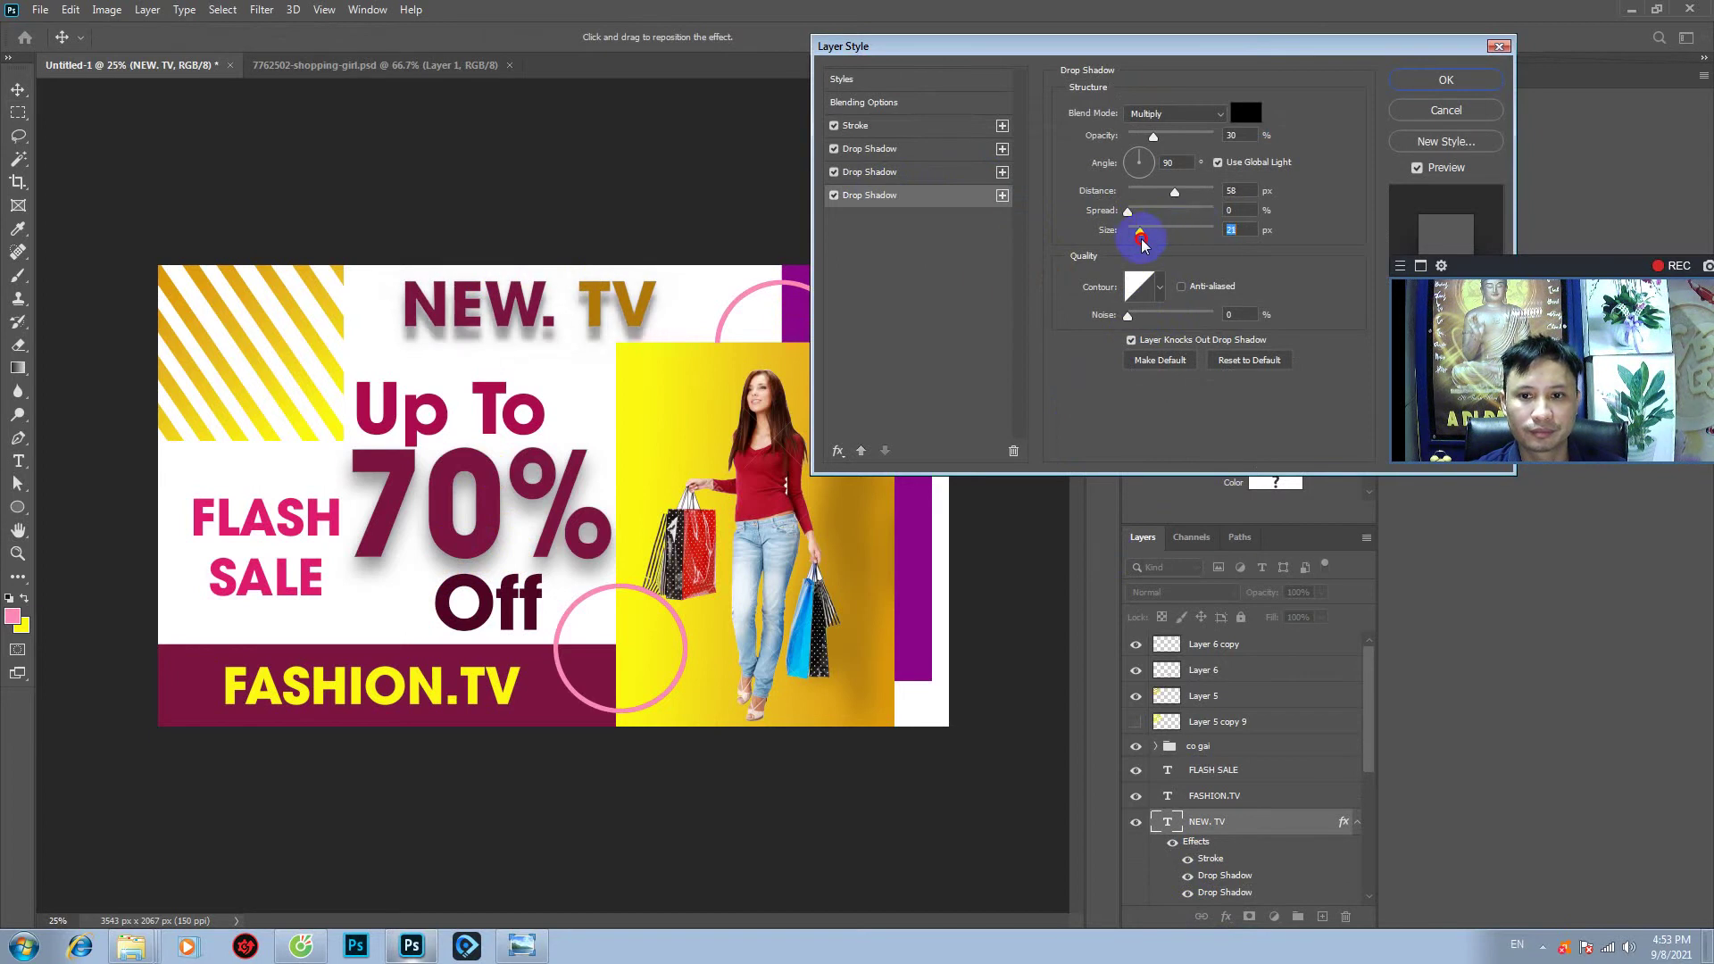
left_click_drag(1139, 243, 1136, 239)
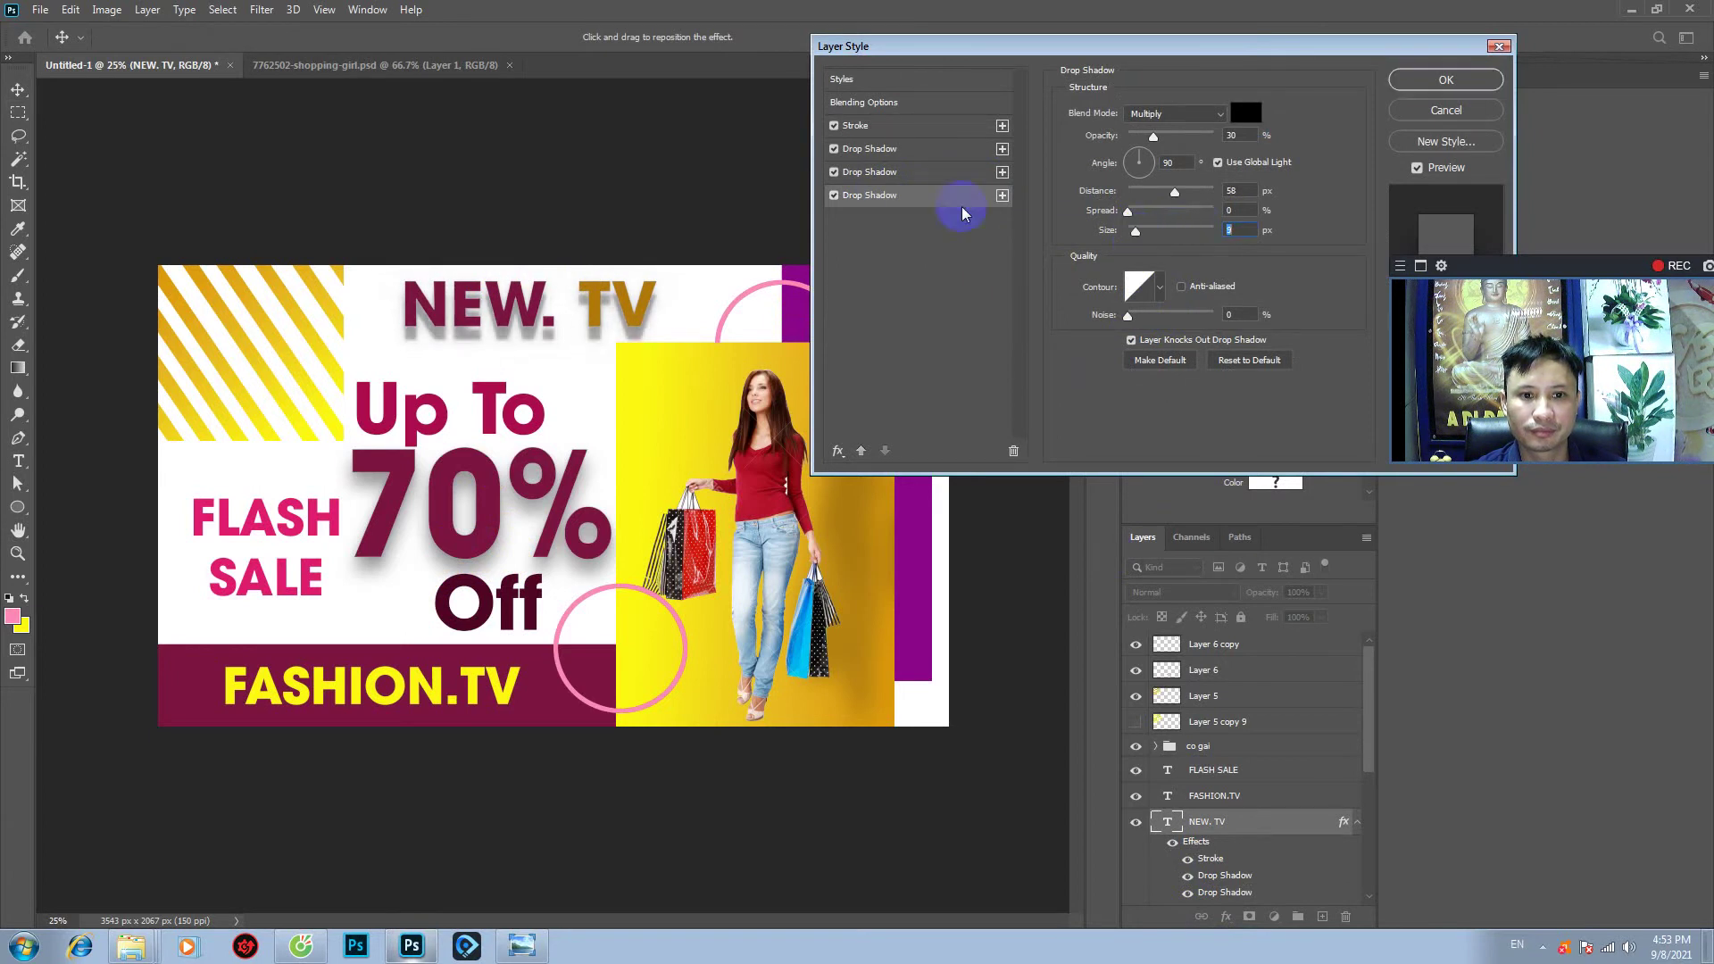
left_click(866, 175)
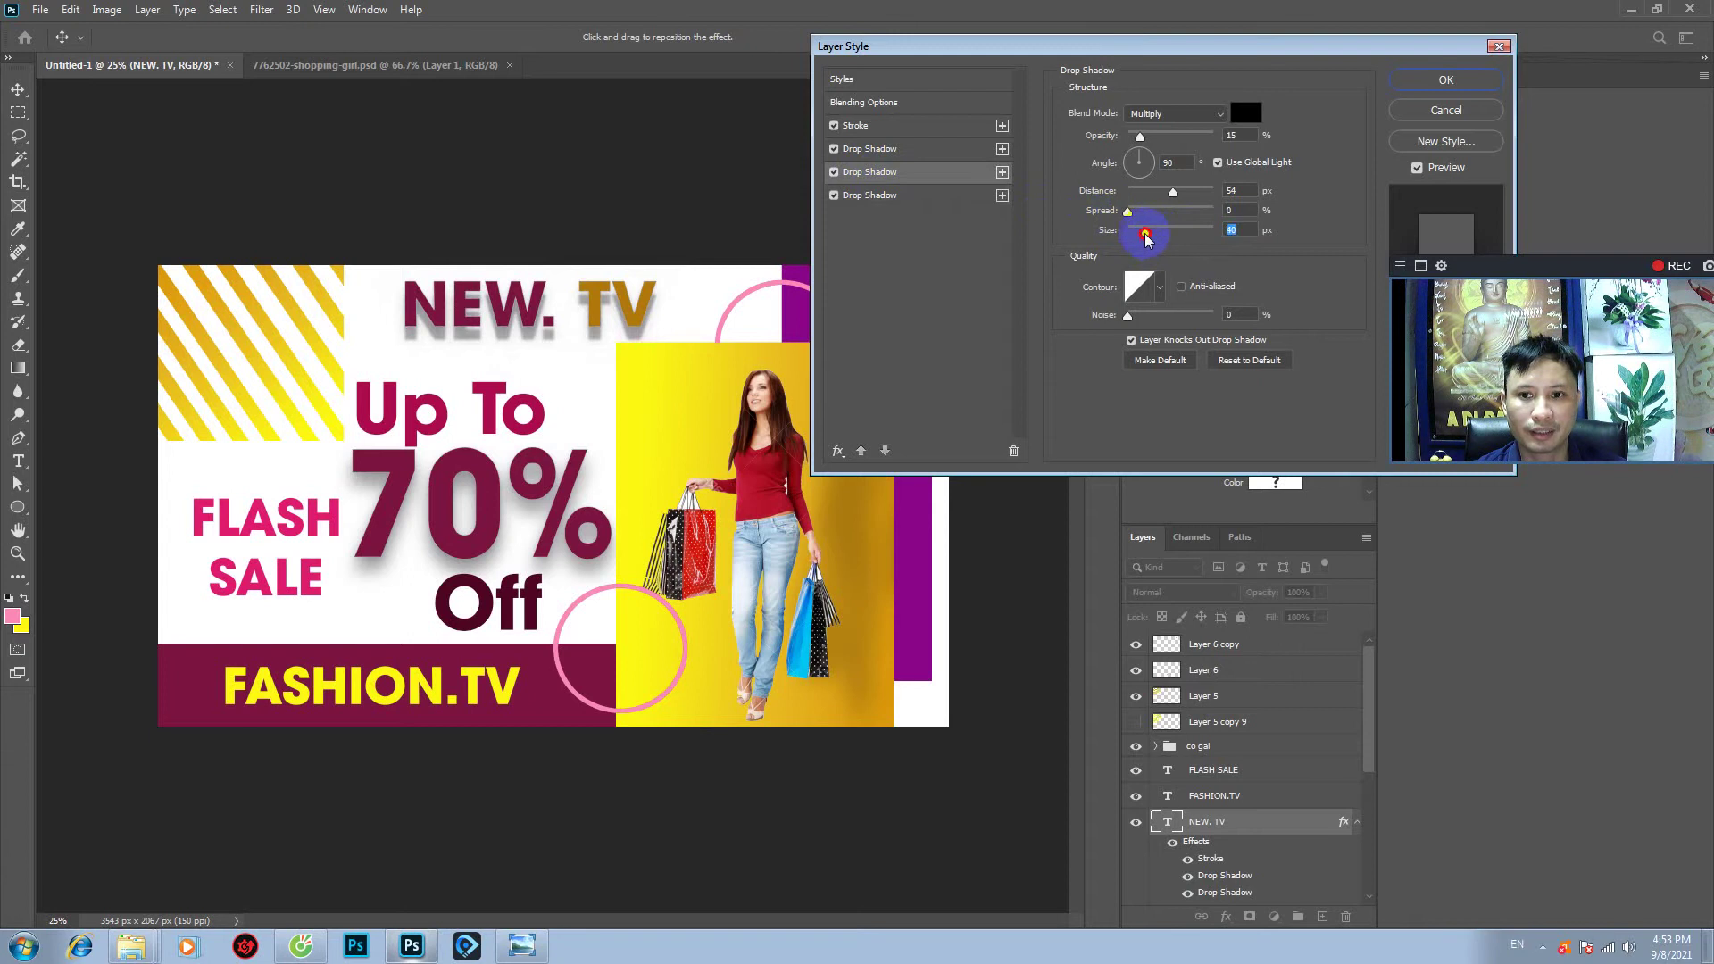
left_click(870, 150)
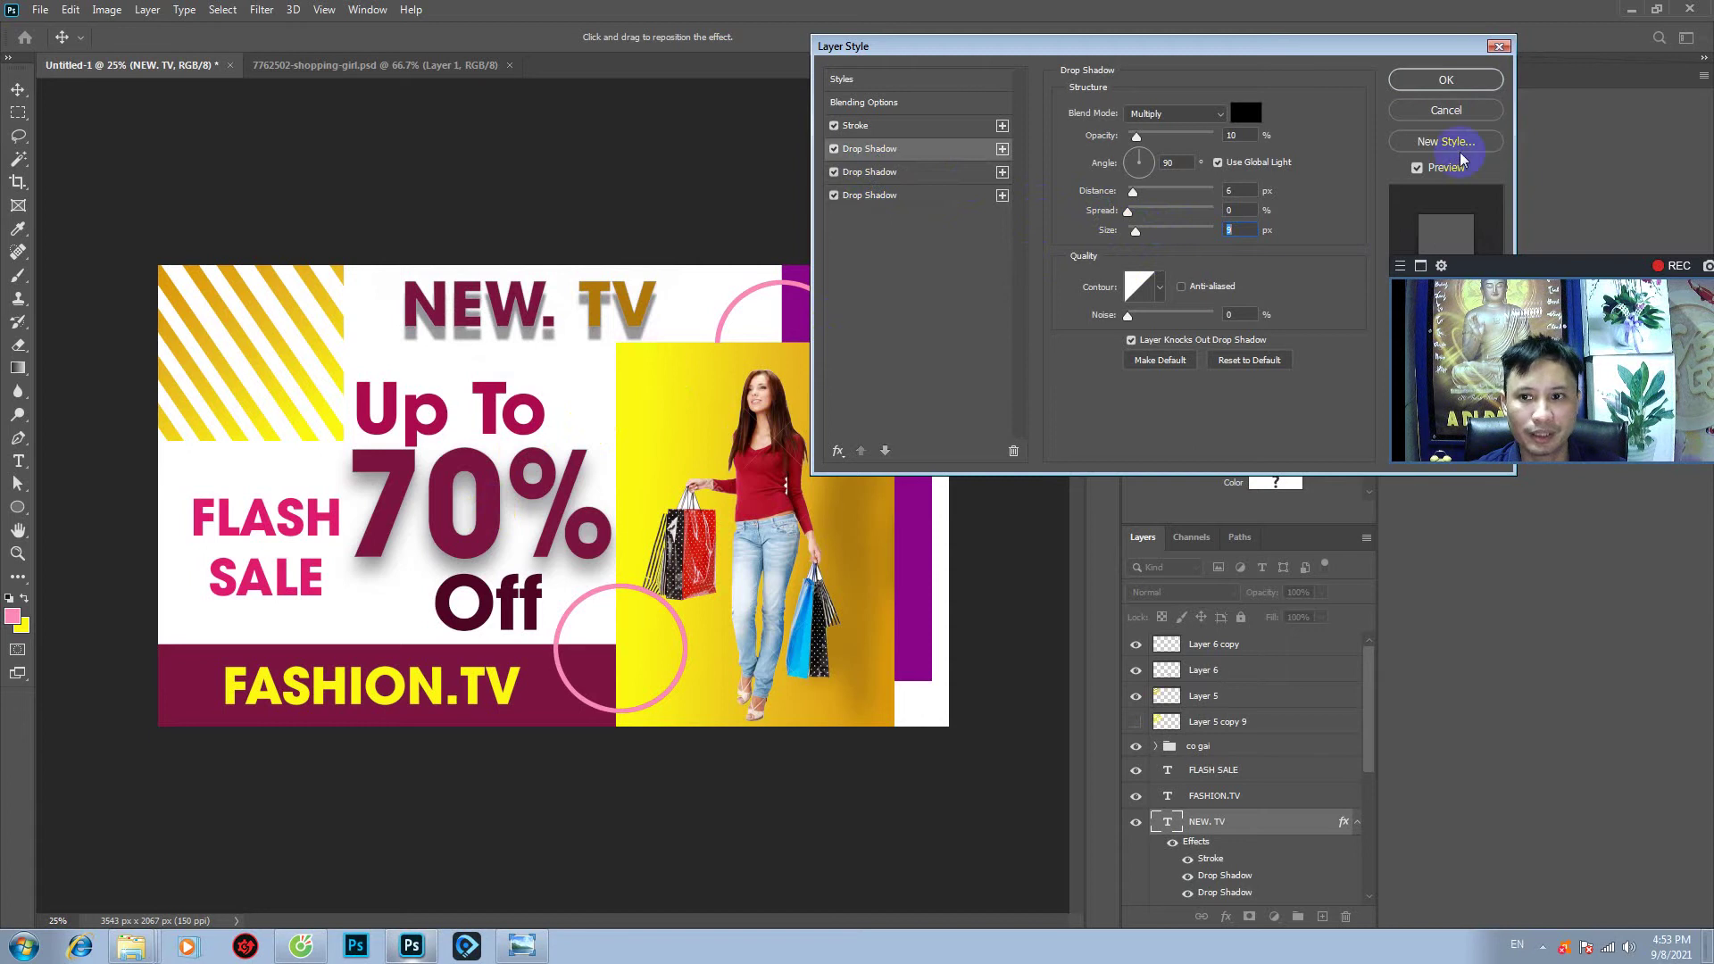
left_click(1457, 80)
- Reduce the 70% text's third drop shadow size, reviewing the other shadows and stroke
left_click(487, 486)
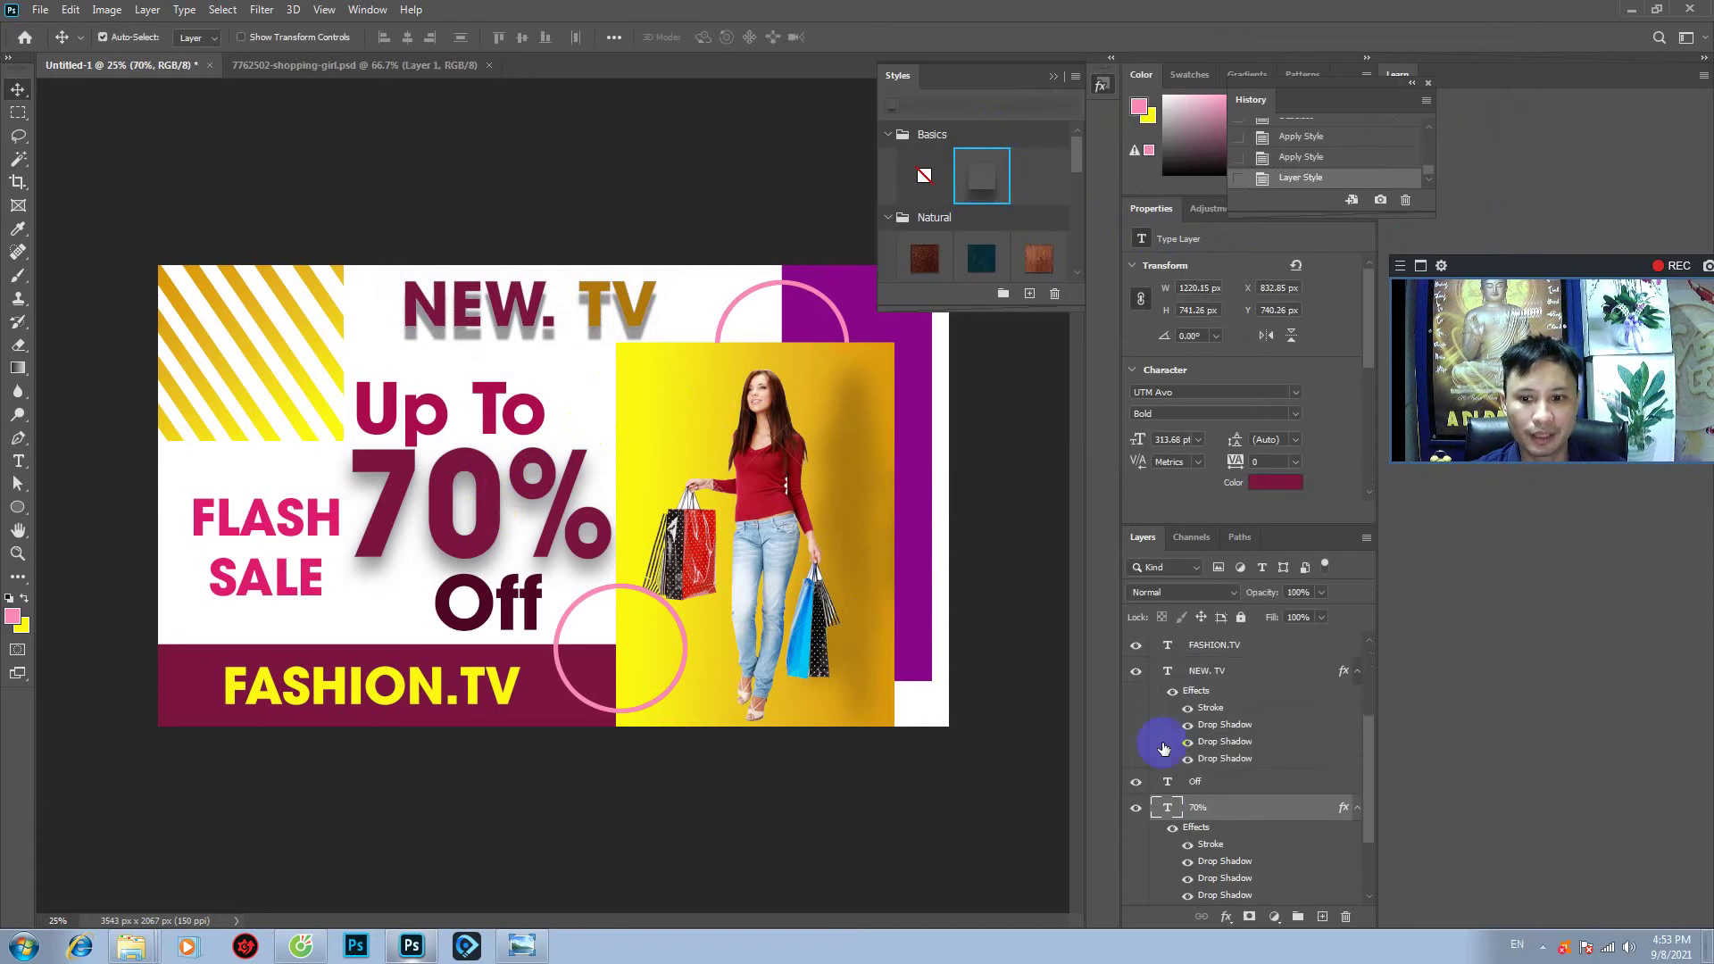
double_click(1197, 835)
left_click(888, 195)
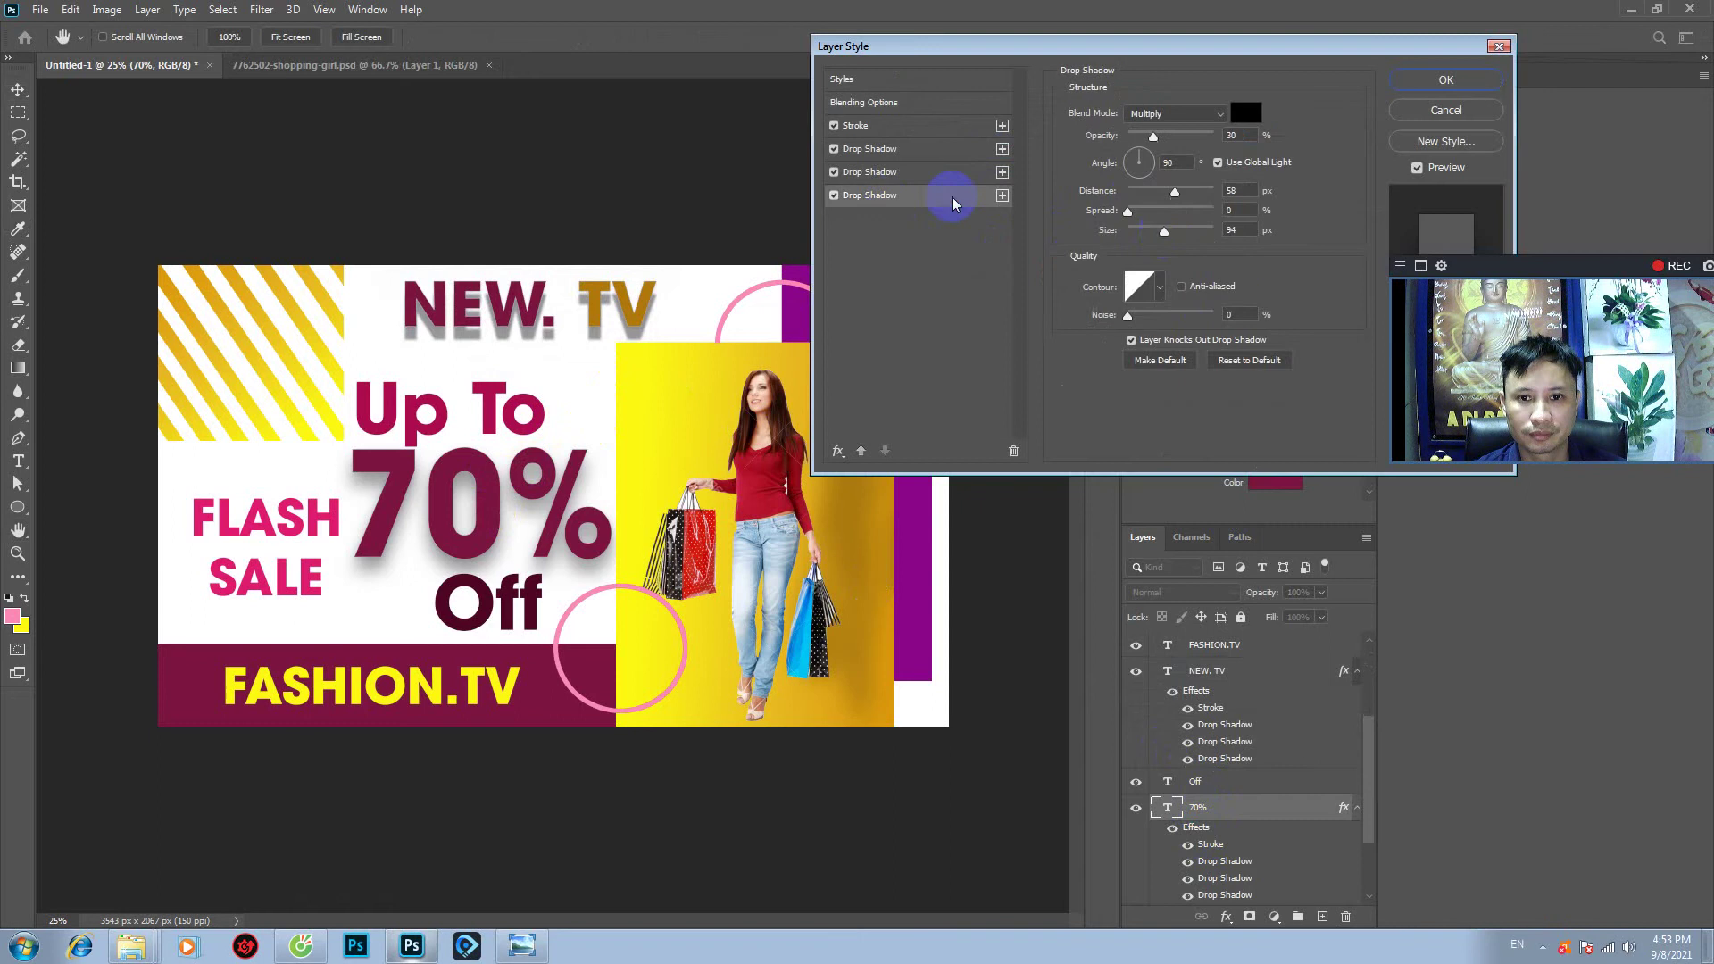
left_click_drag(1155, 236, 1147, 234)
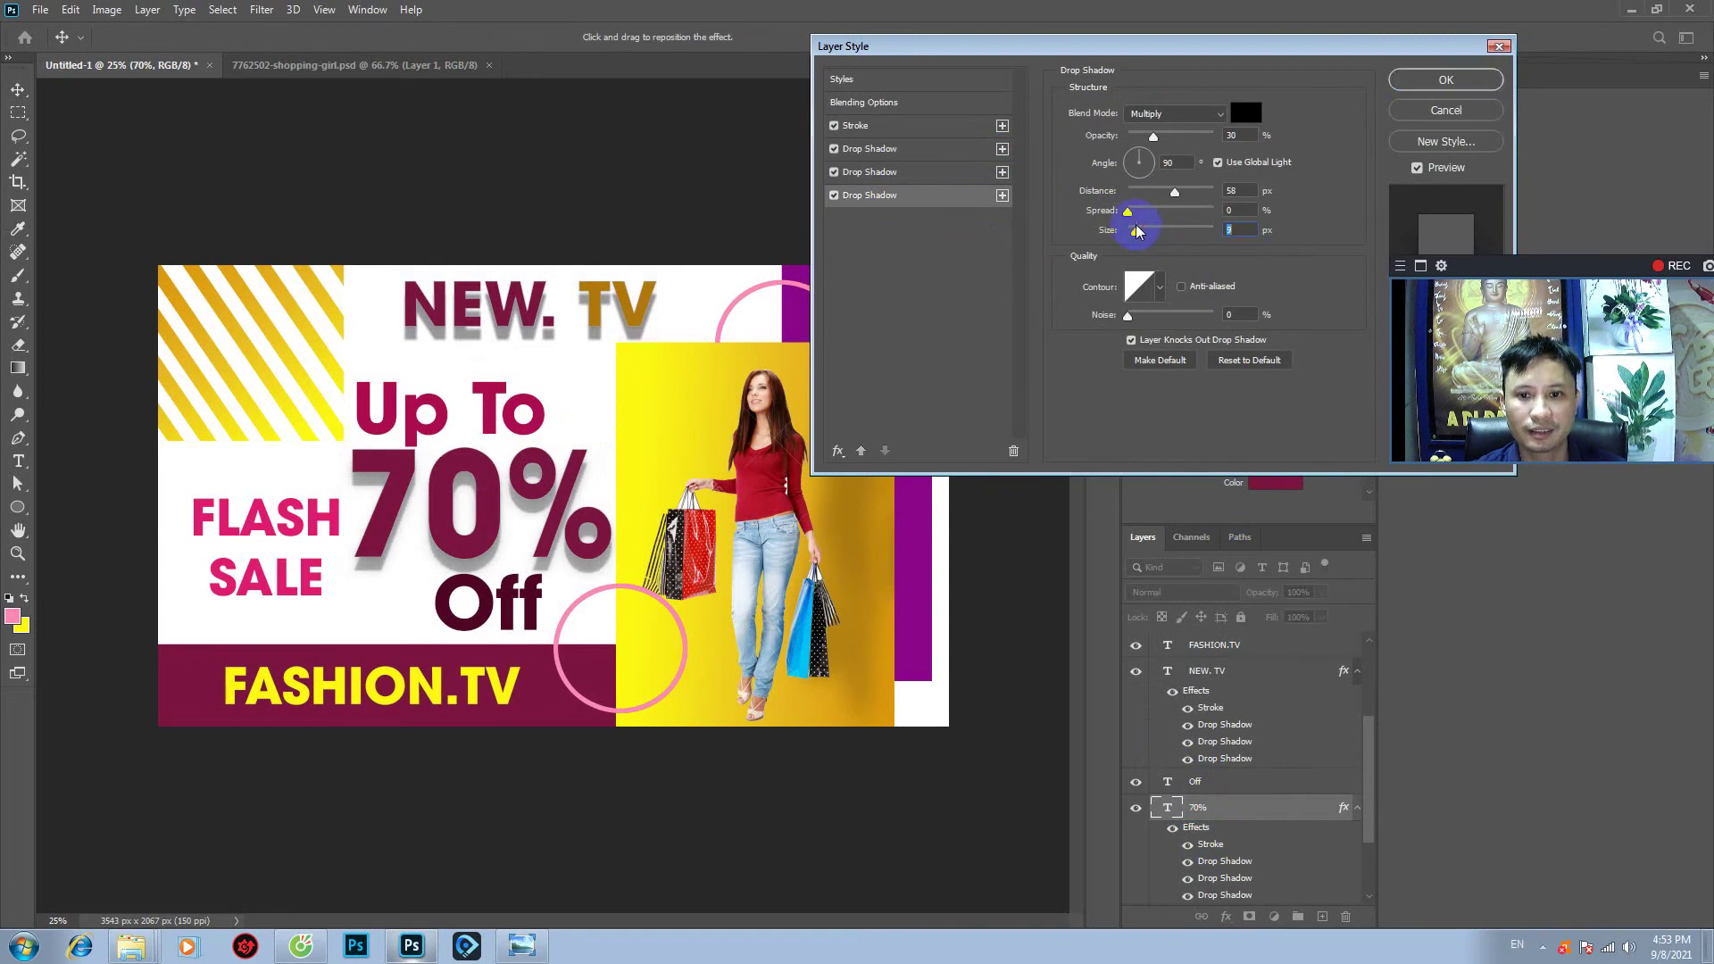
left_click(864, 172)
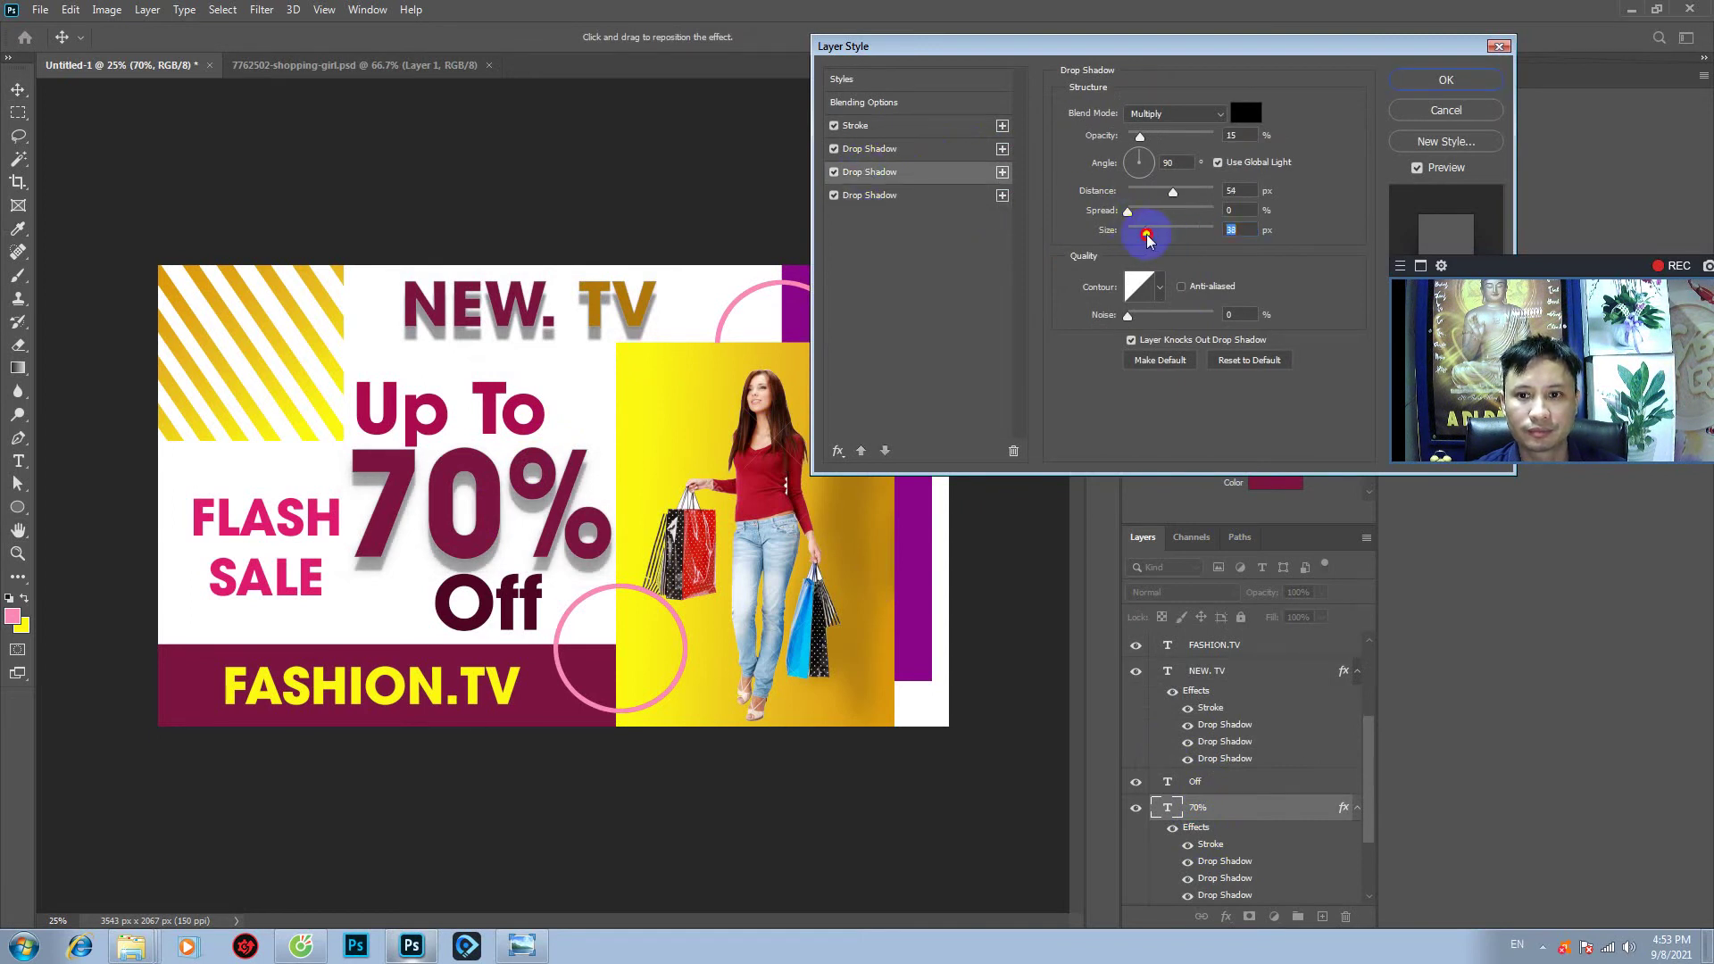
left_click(866, 148)
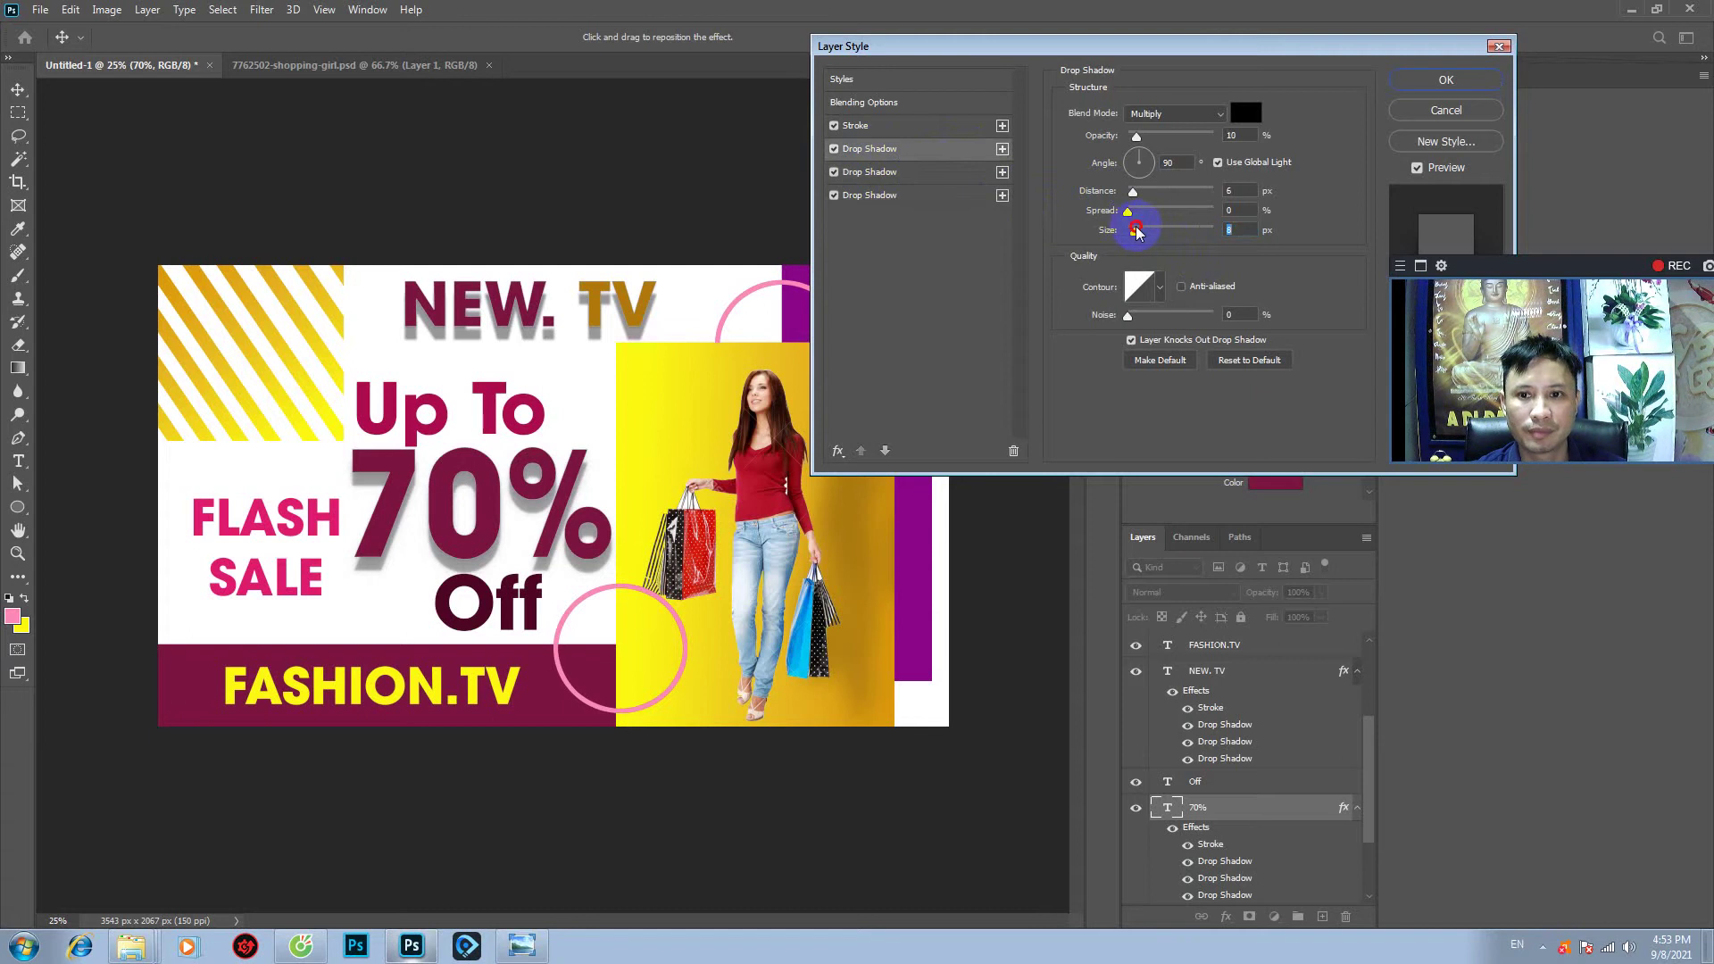
left_click(871, 134)
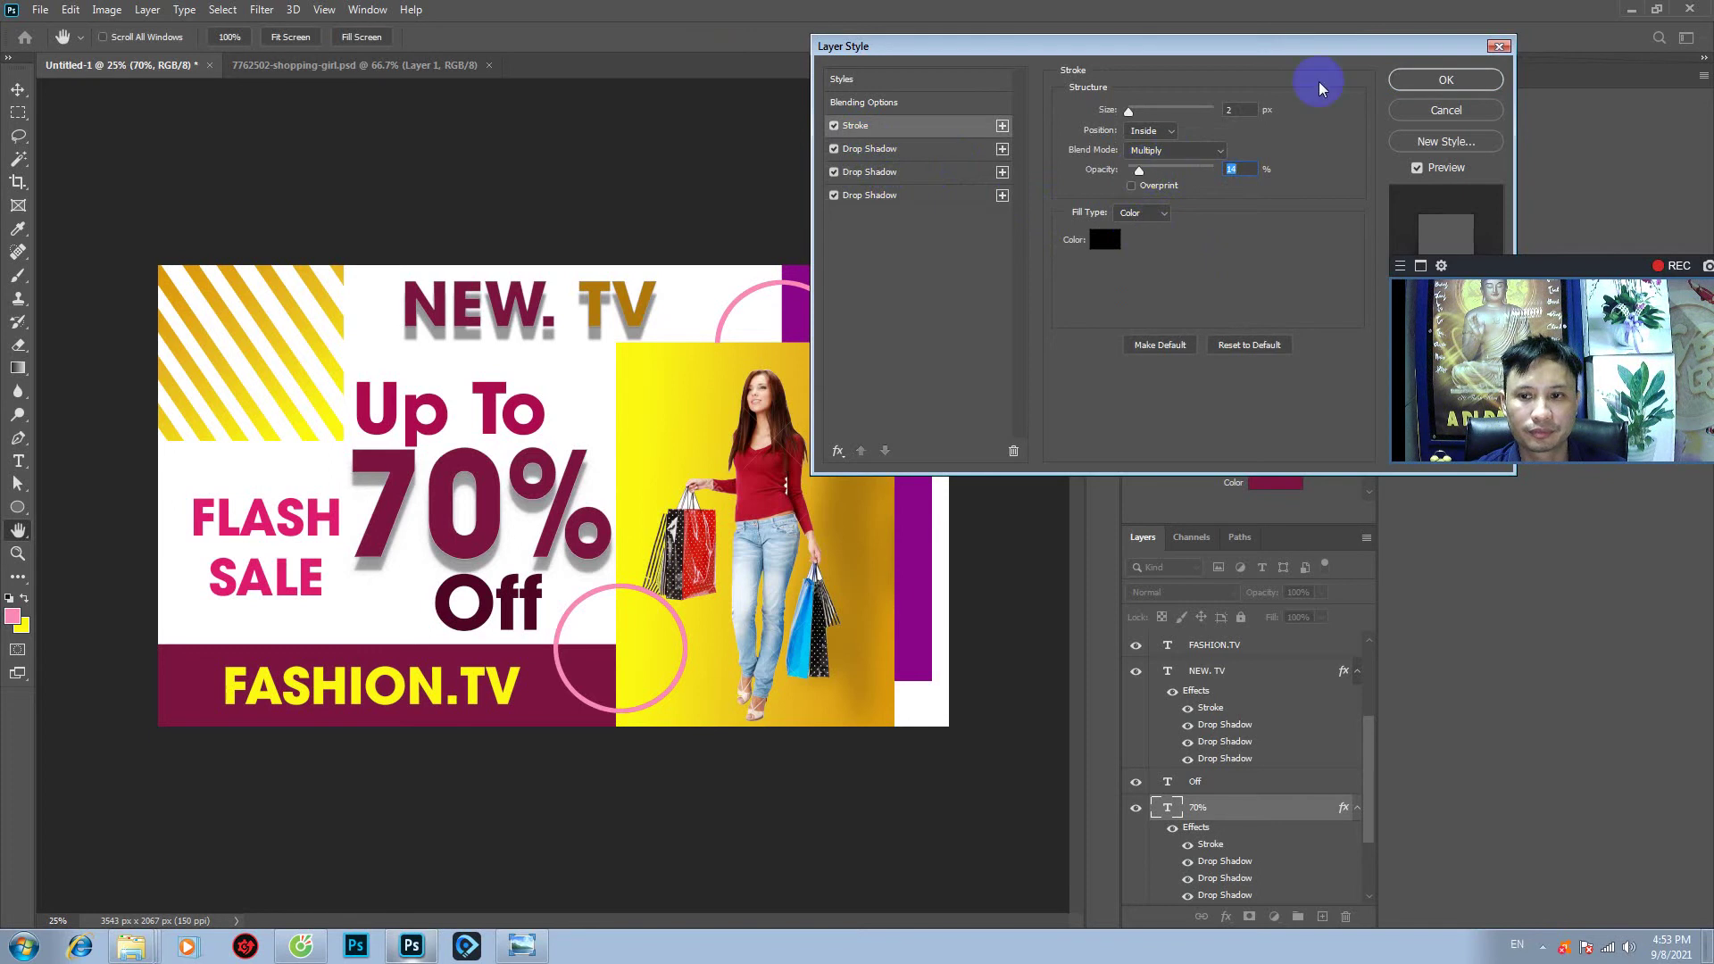
left_click(1427, 80)
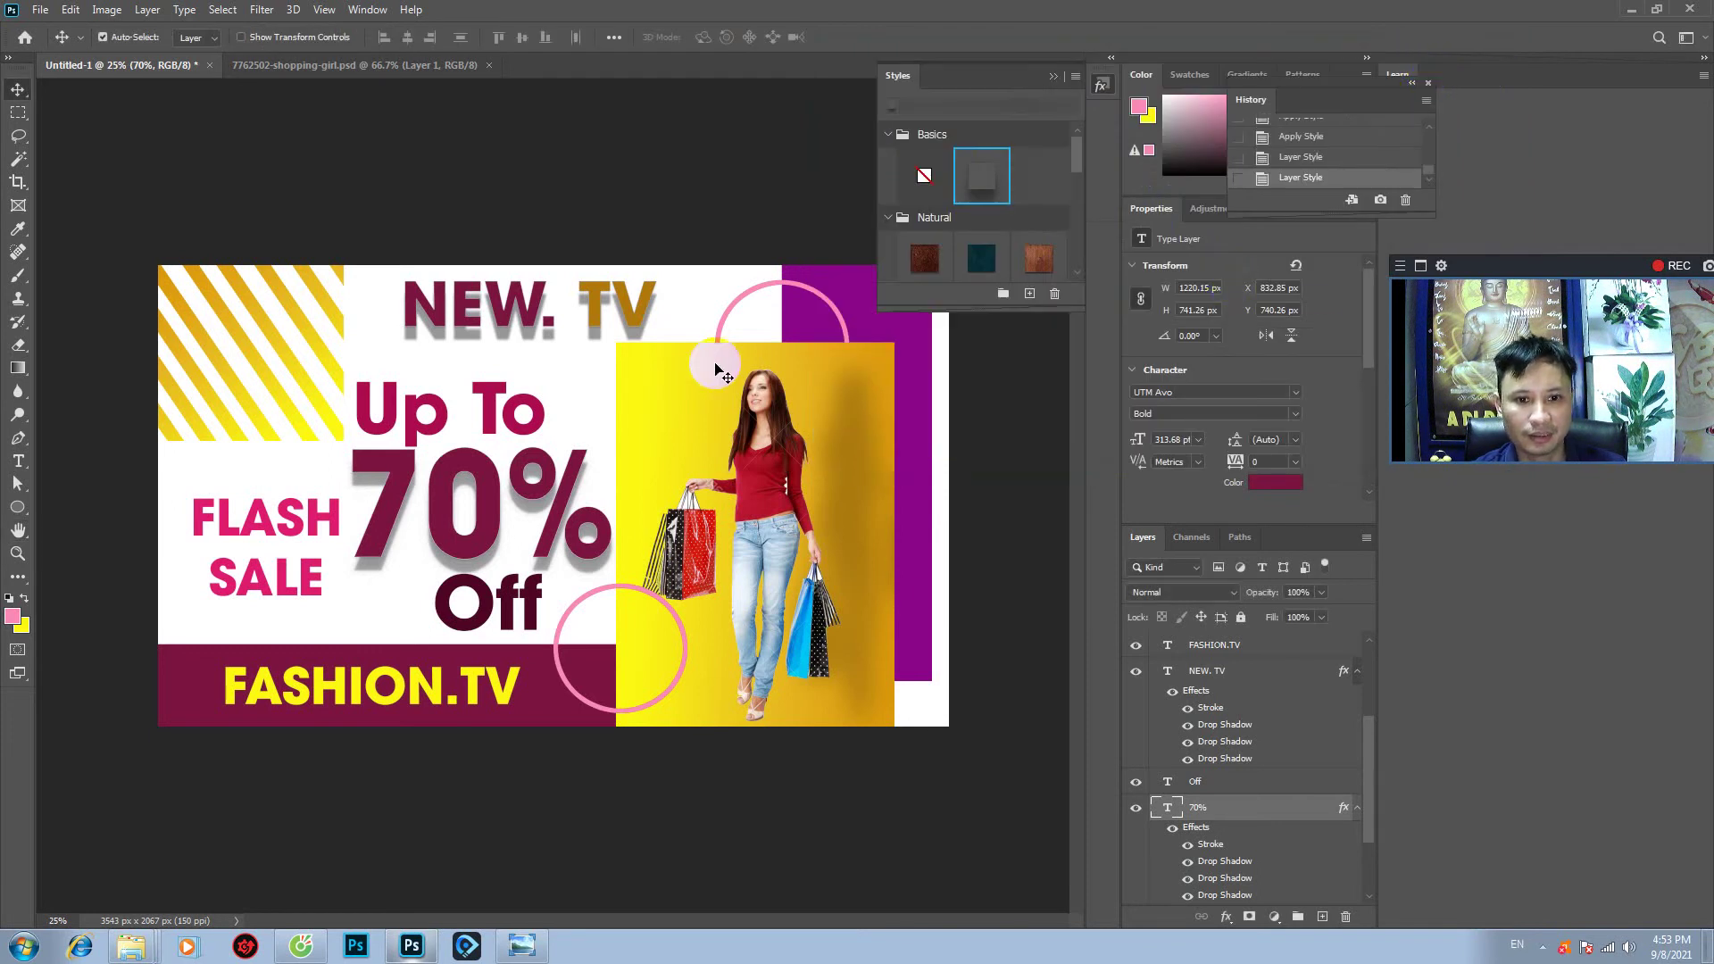
- Apply the Basics drop-shadow style to the photo panel (Layer 2) and the FASHION.TV band (Layer 4)
left_click(655, 377)
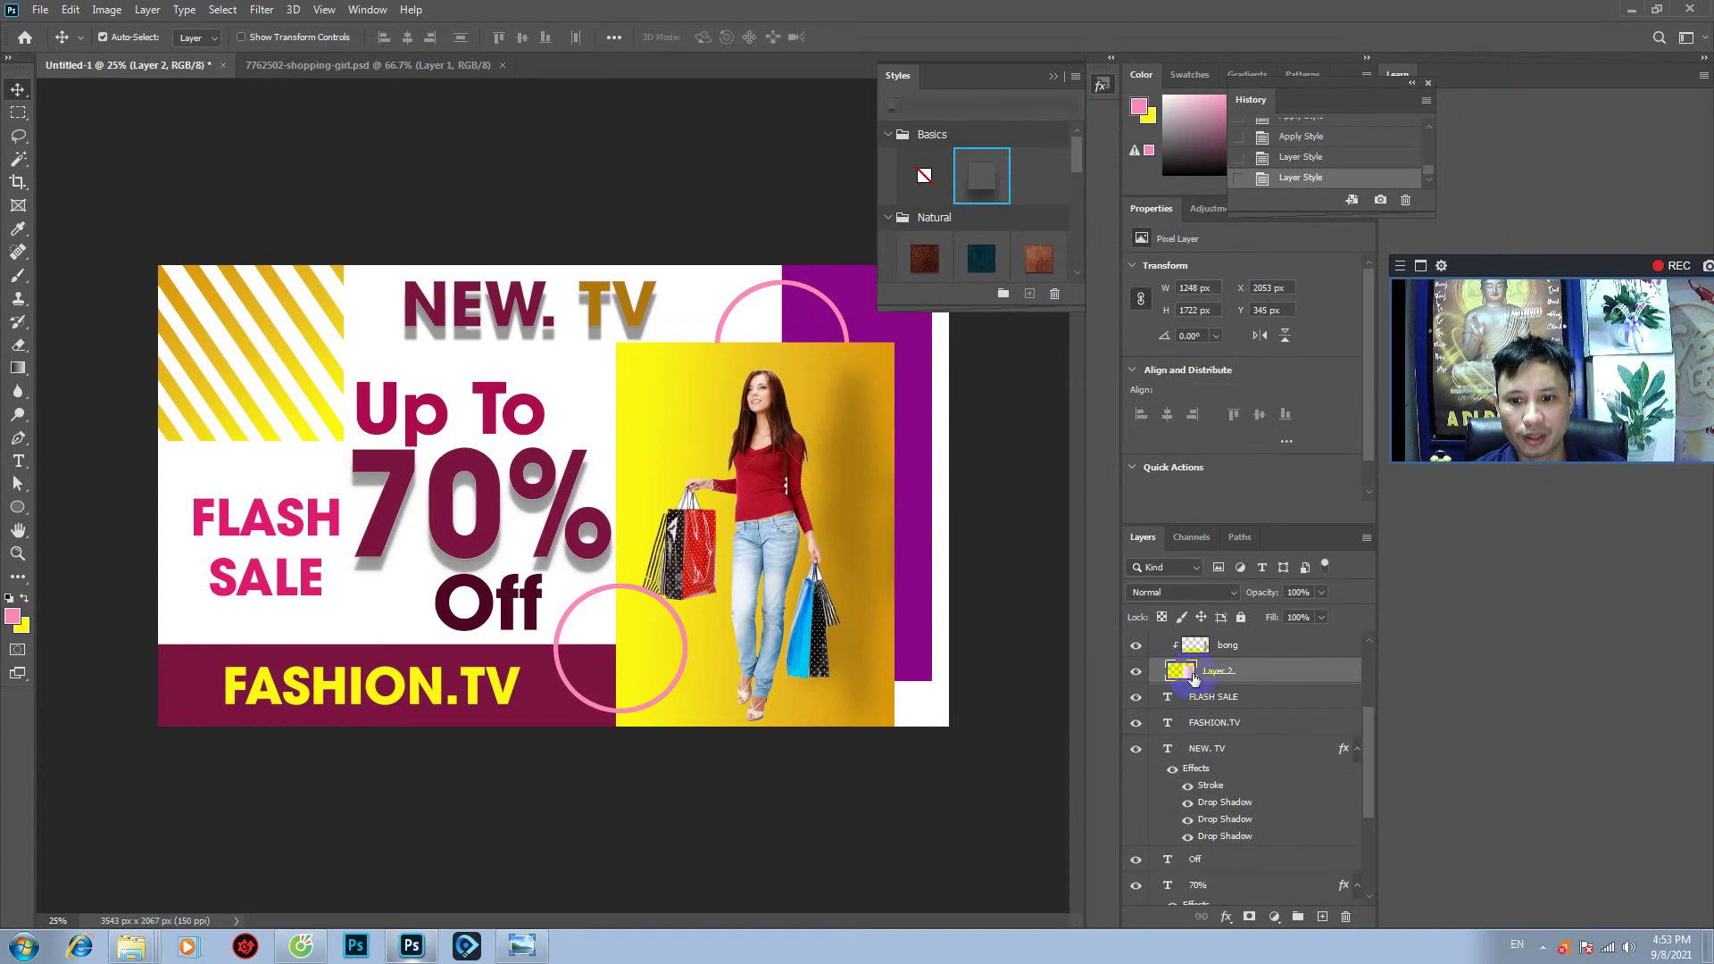
left_click(986, 179)
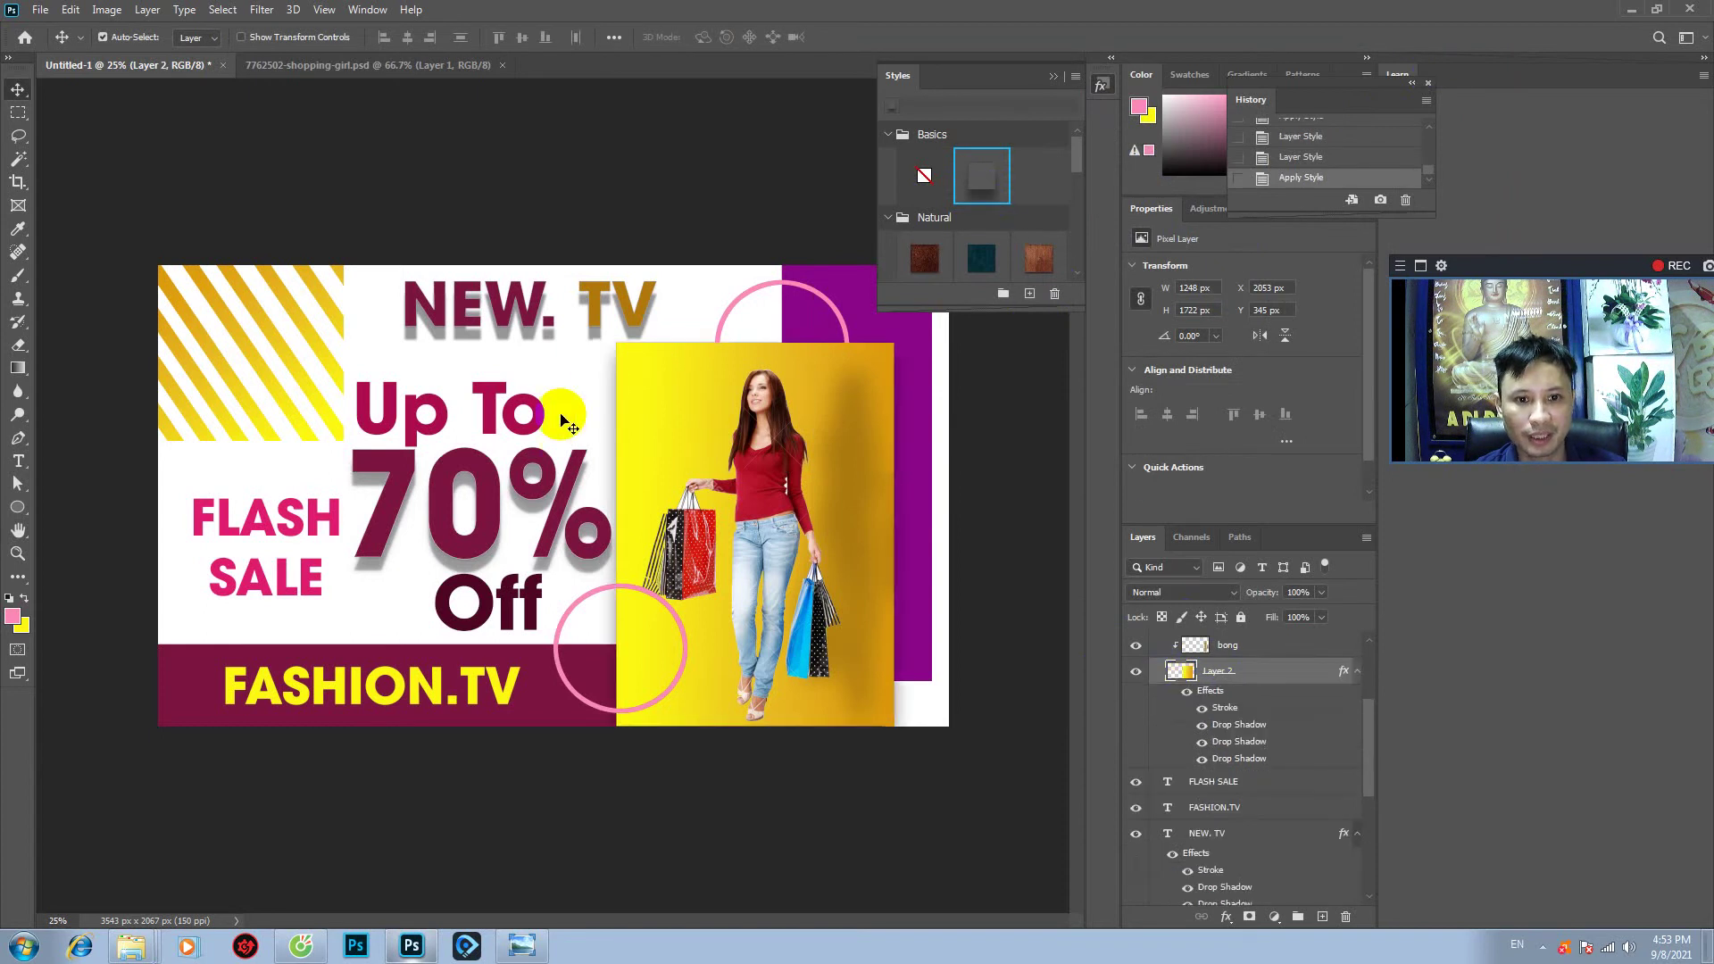
left_click(776, 566)
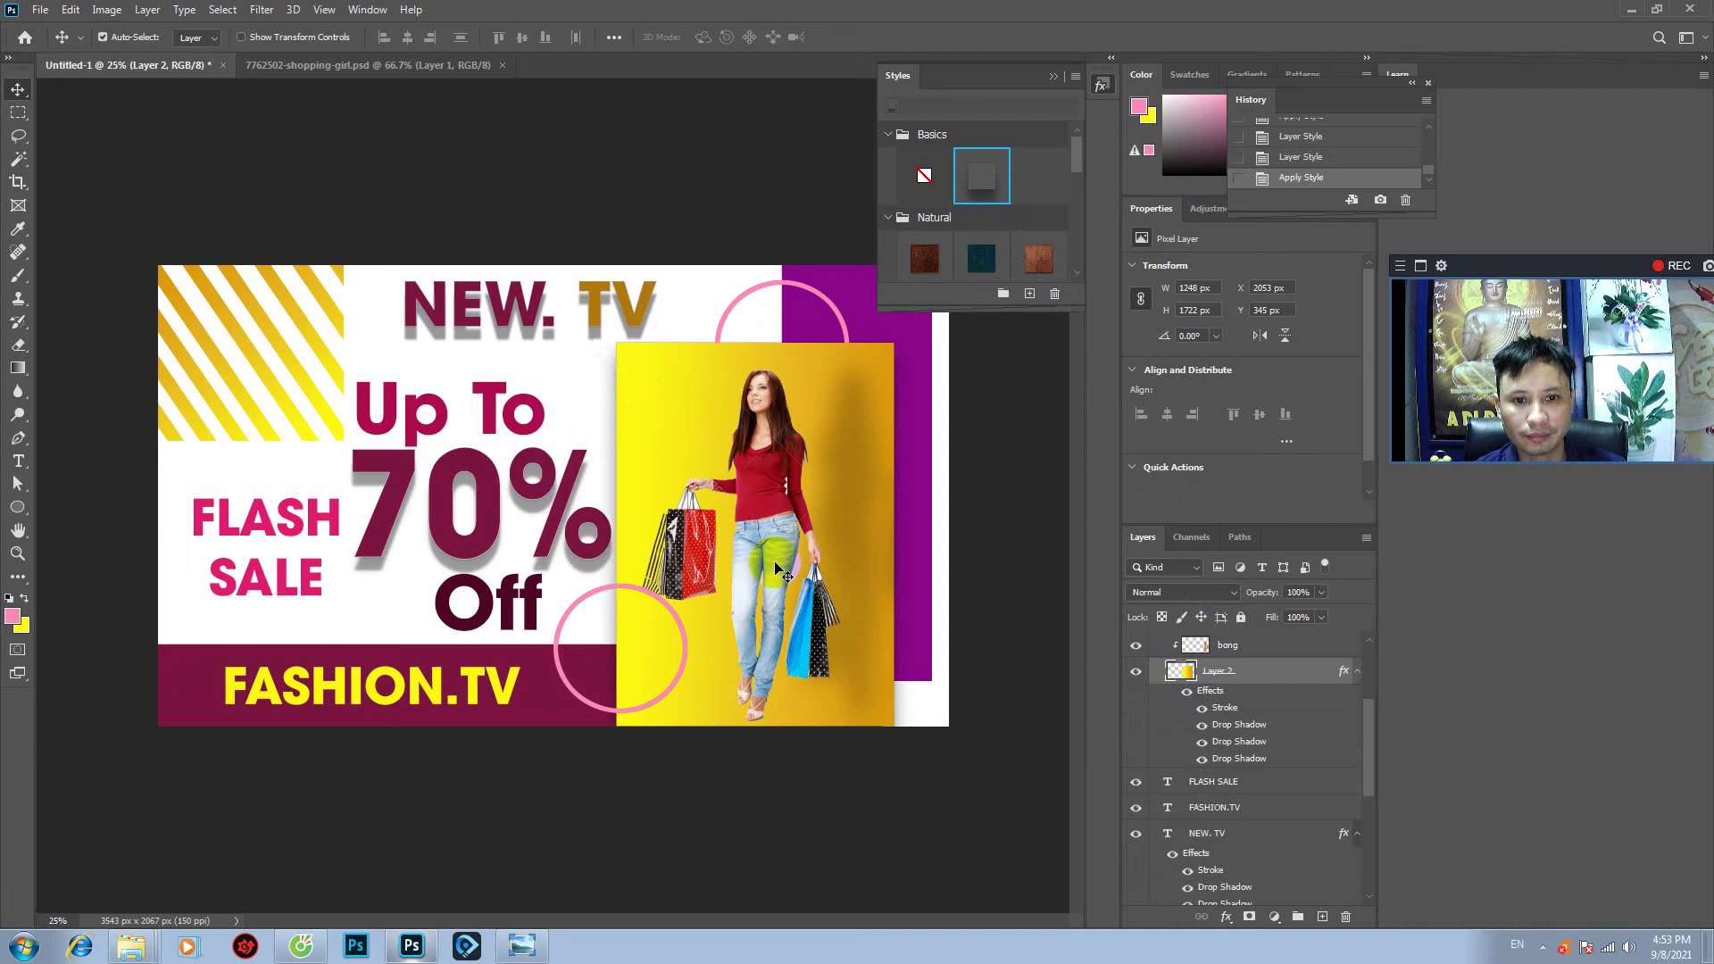
left_click(438, 661)
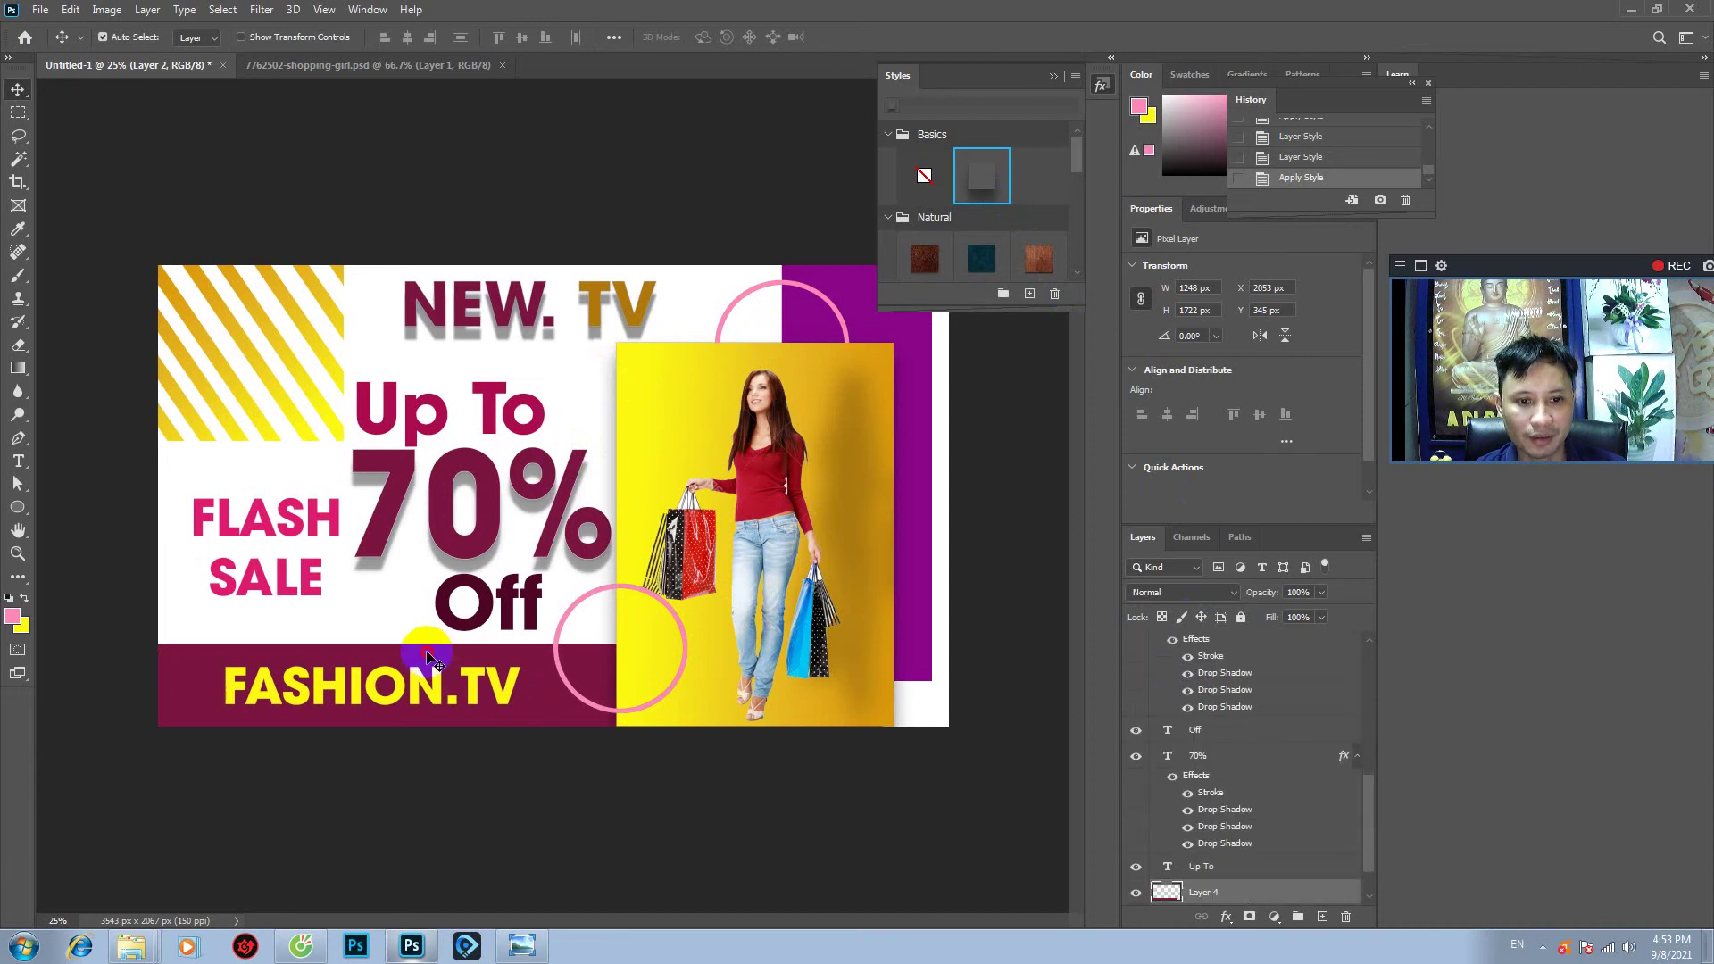
left_click(970, 179)
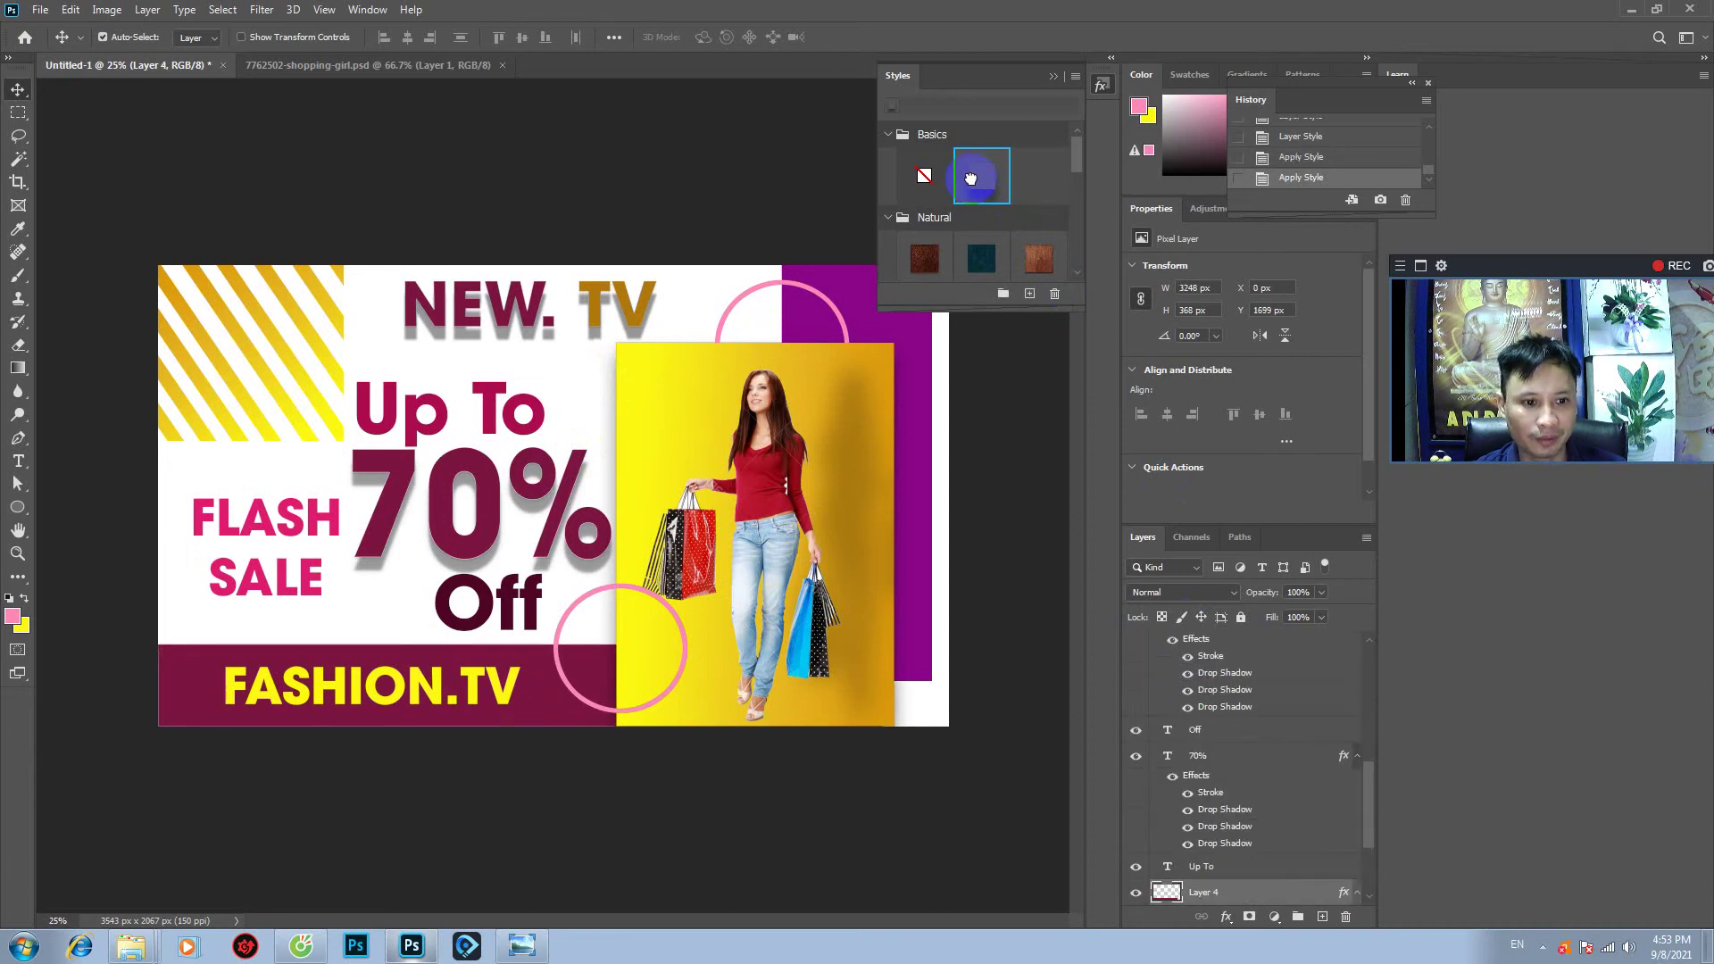
scroll(1241, 866, "down", 1)
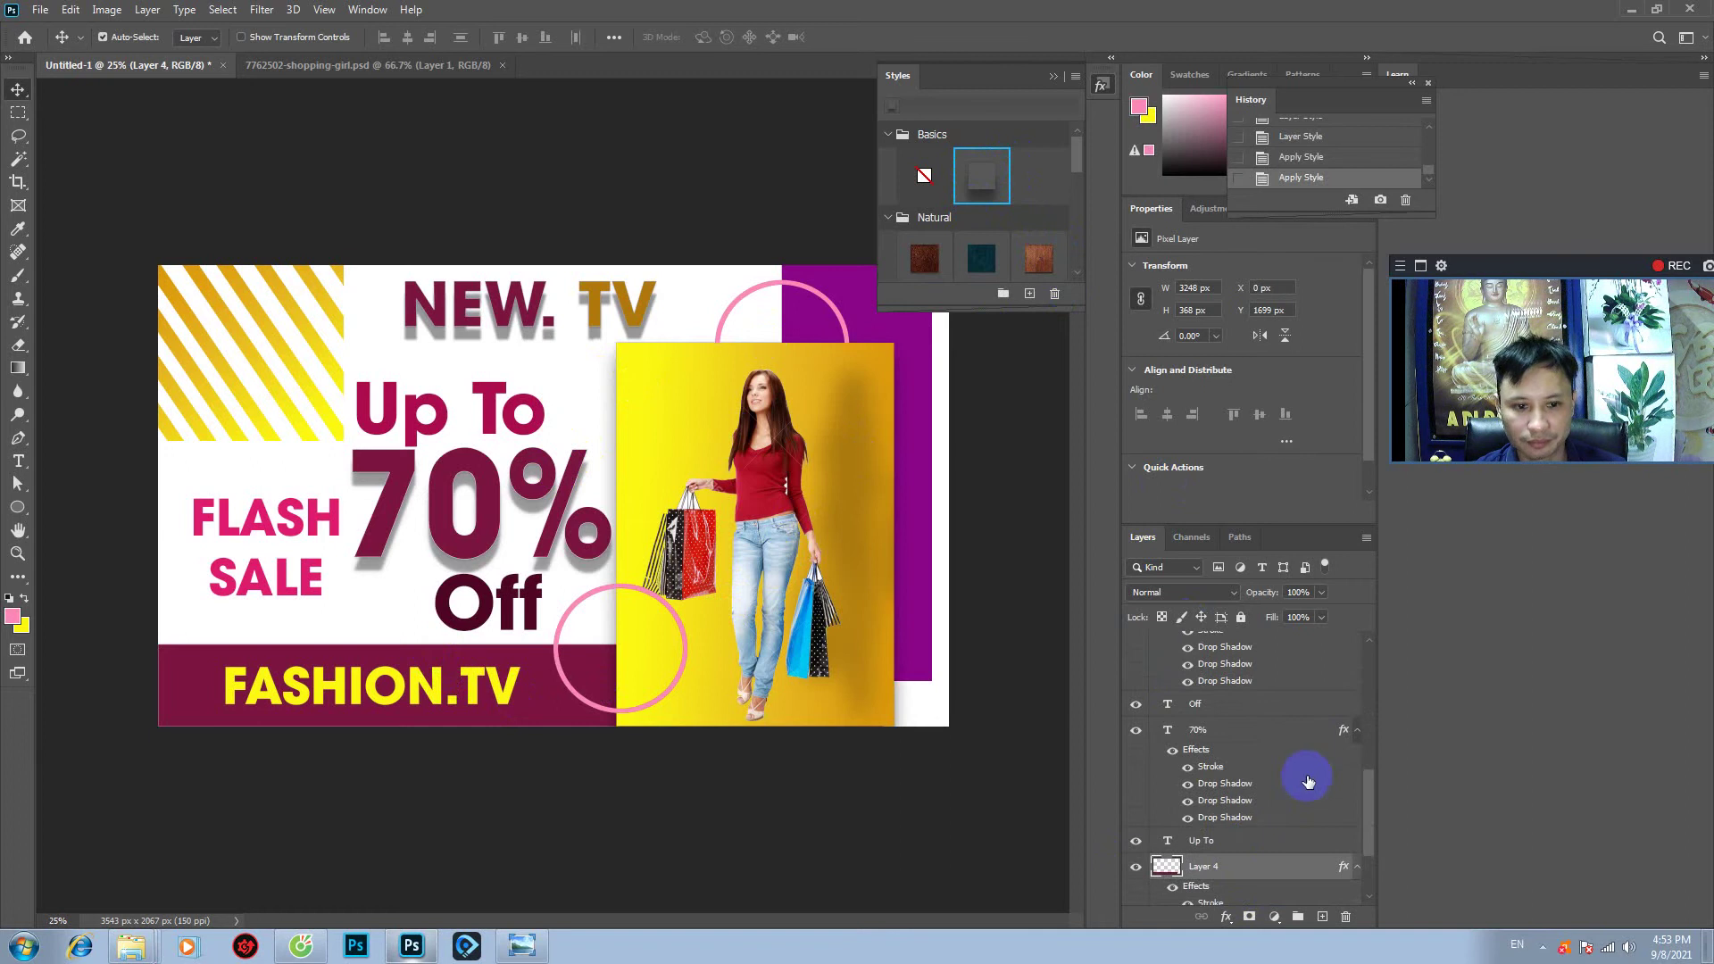
scroll(1210, 898, "down", 2)
scroll(1235, 881, "down", 2)
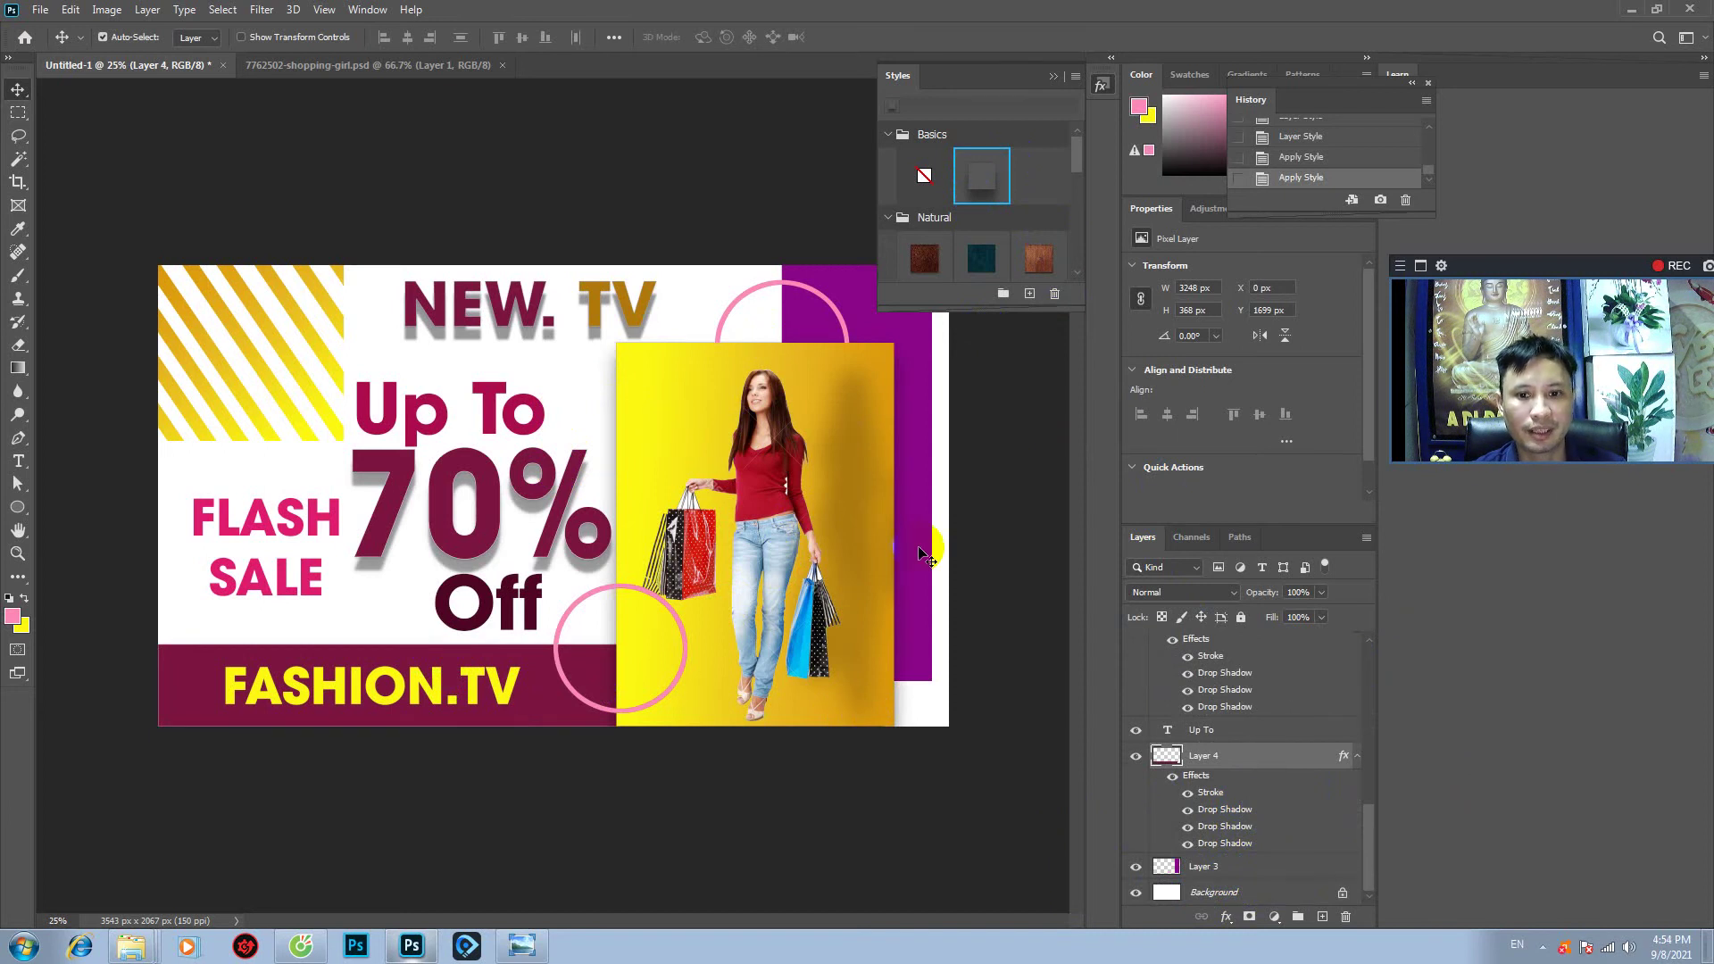
left_click(911, 500)
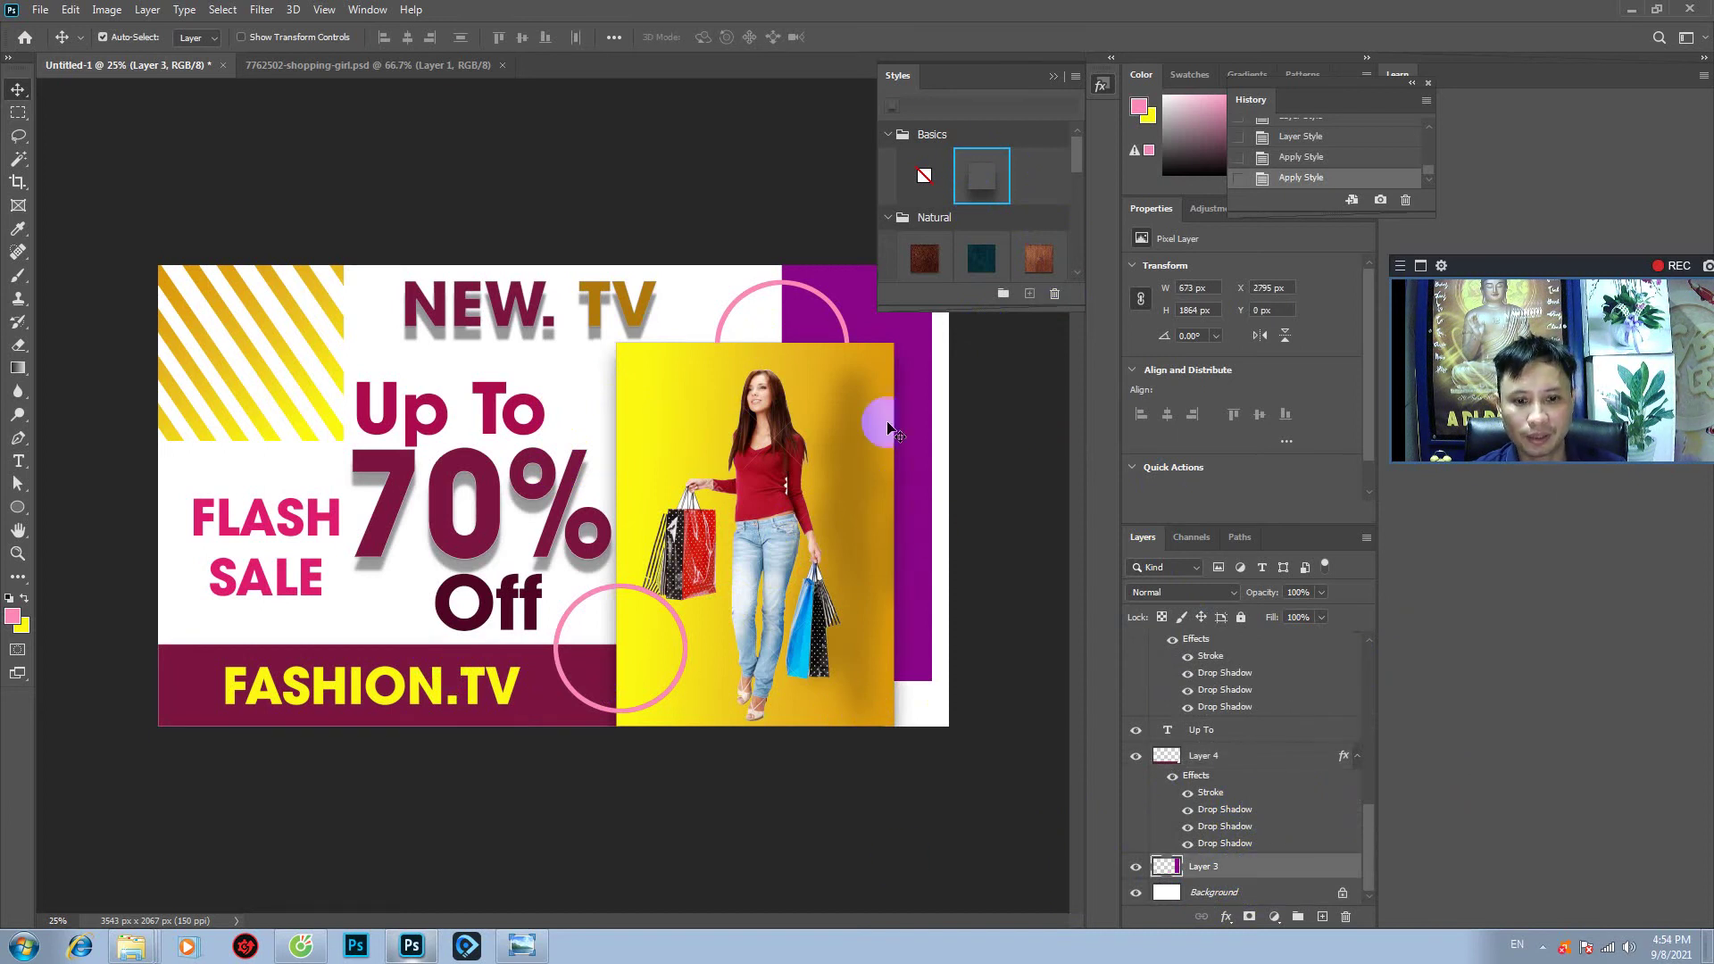
- Edit the gradient stops: maroon end, SALE pink middle, and a newly sampled start colour
left_click(1052, 76)
left_click(18, 367)
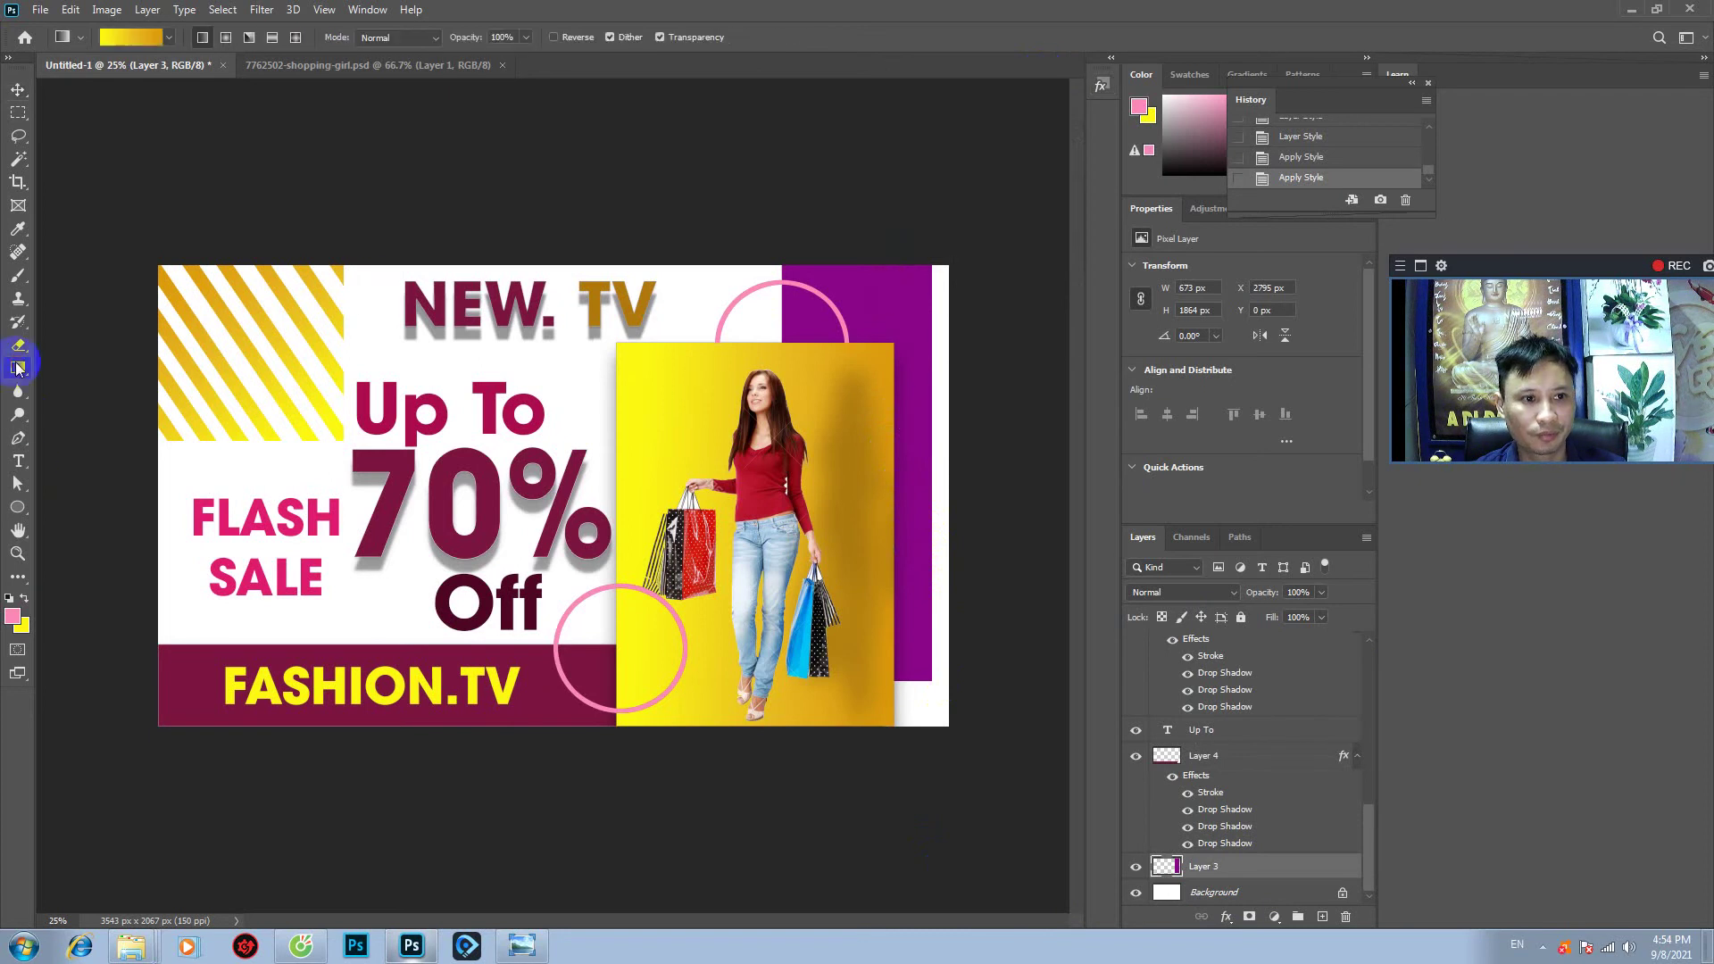
left_click(130, 36)
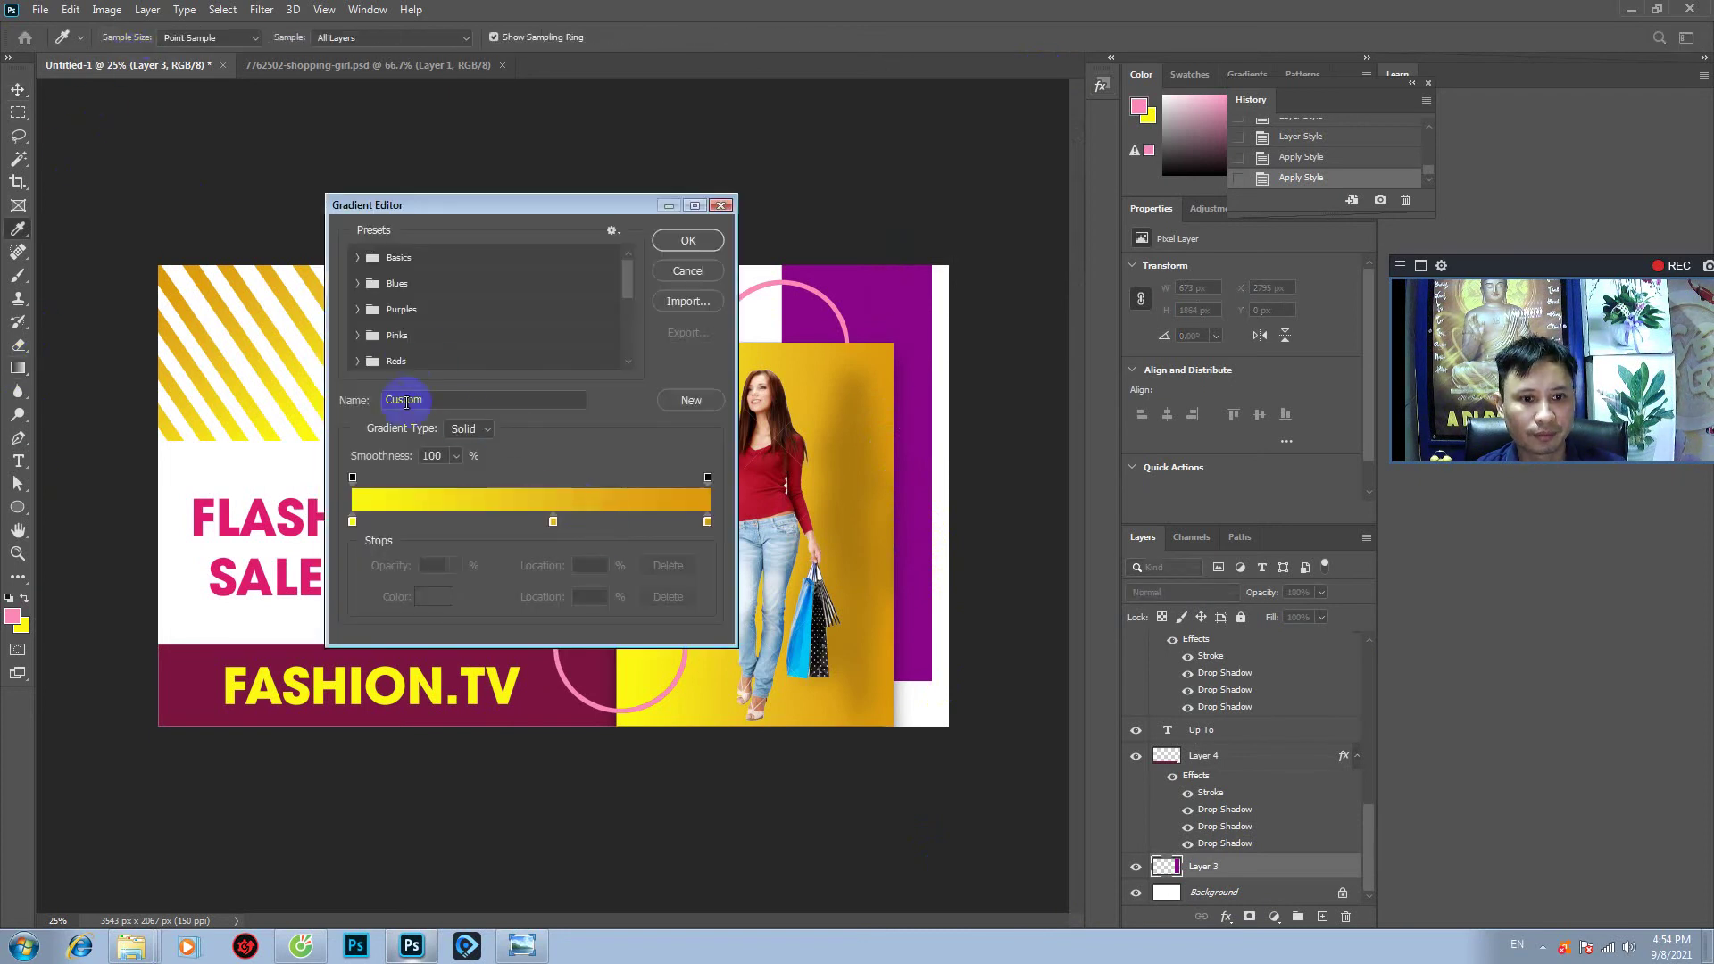
left_click(355, 523)
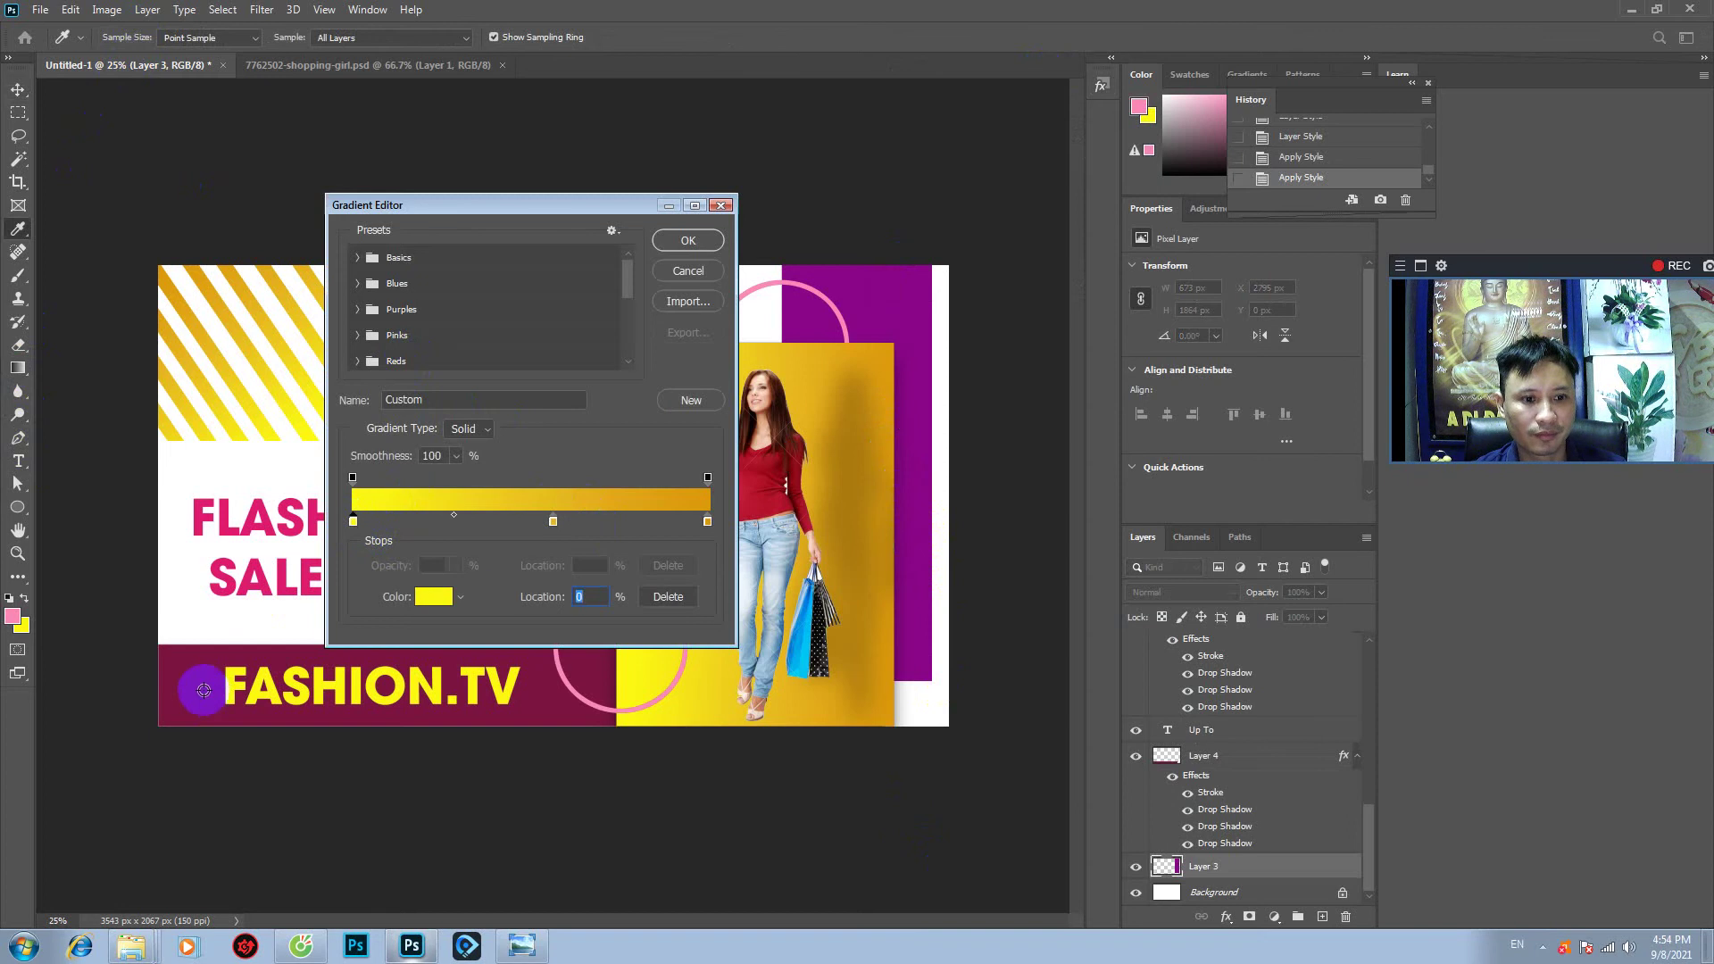
left_click(707, 521)
left_click(547, 716)
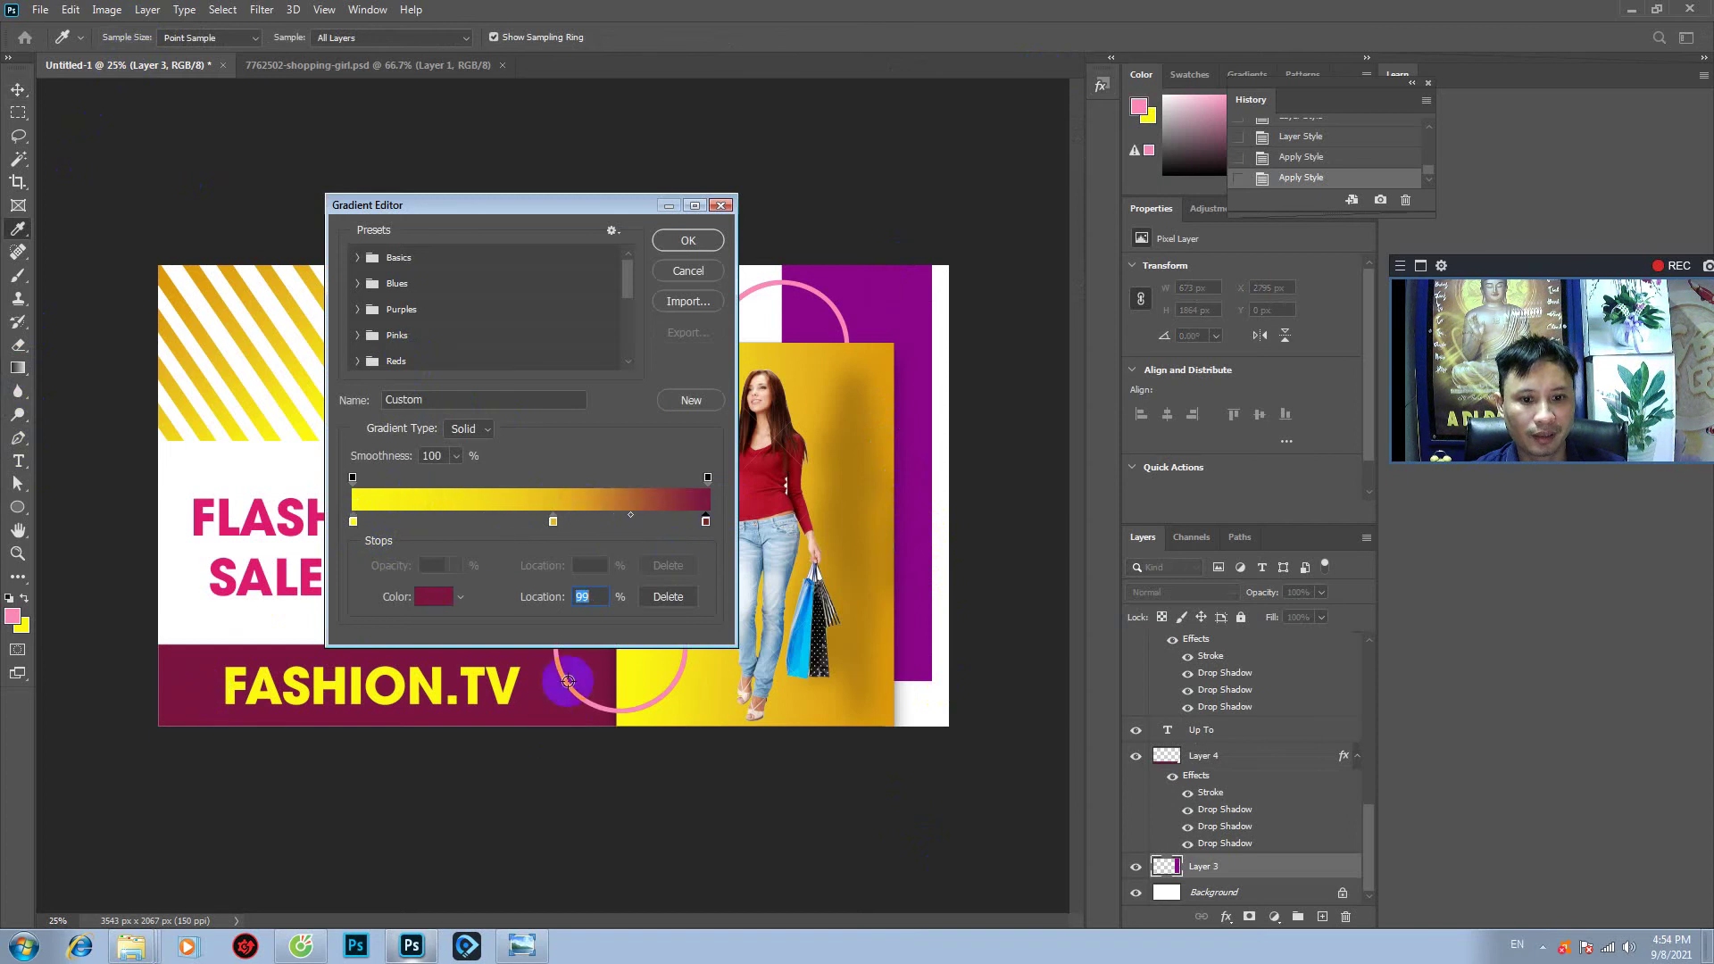
left_click(553, 521)
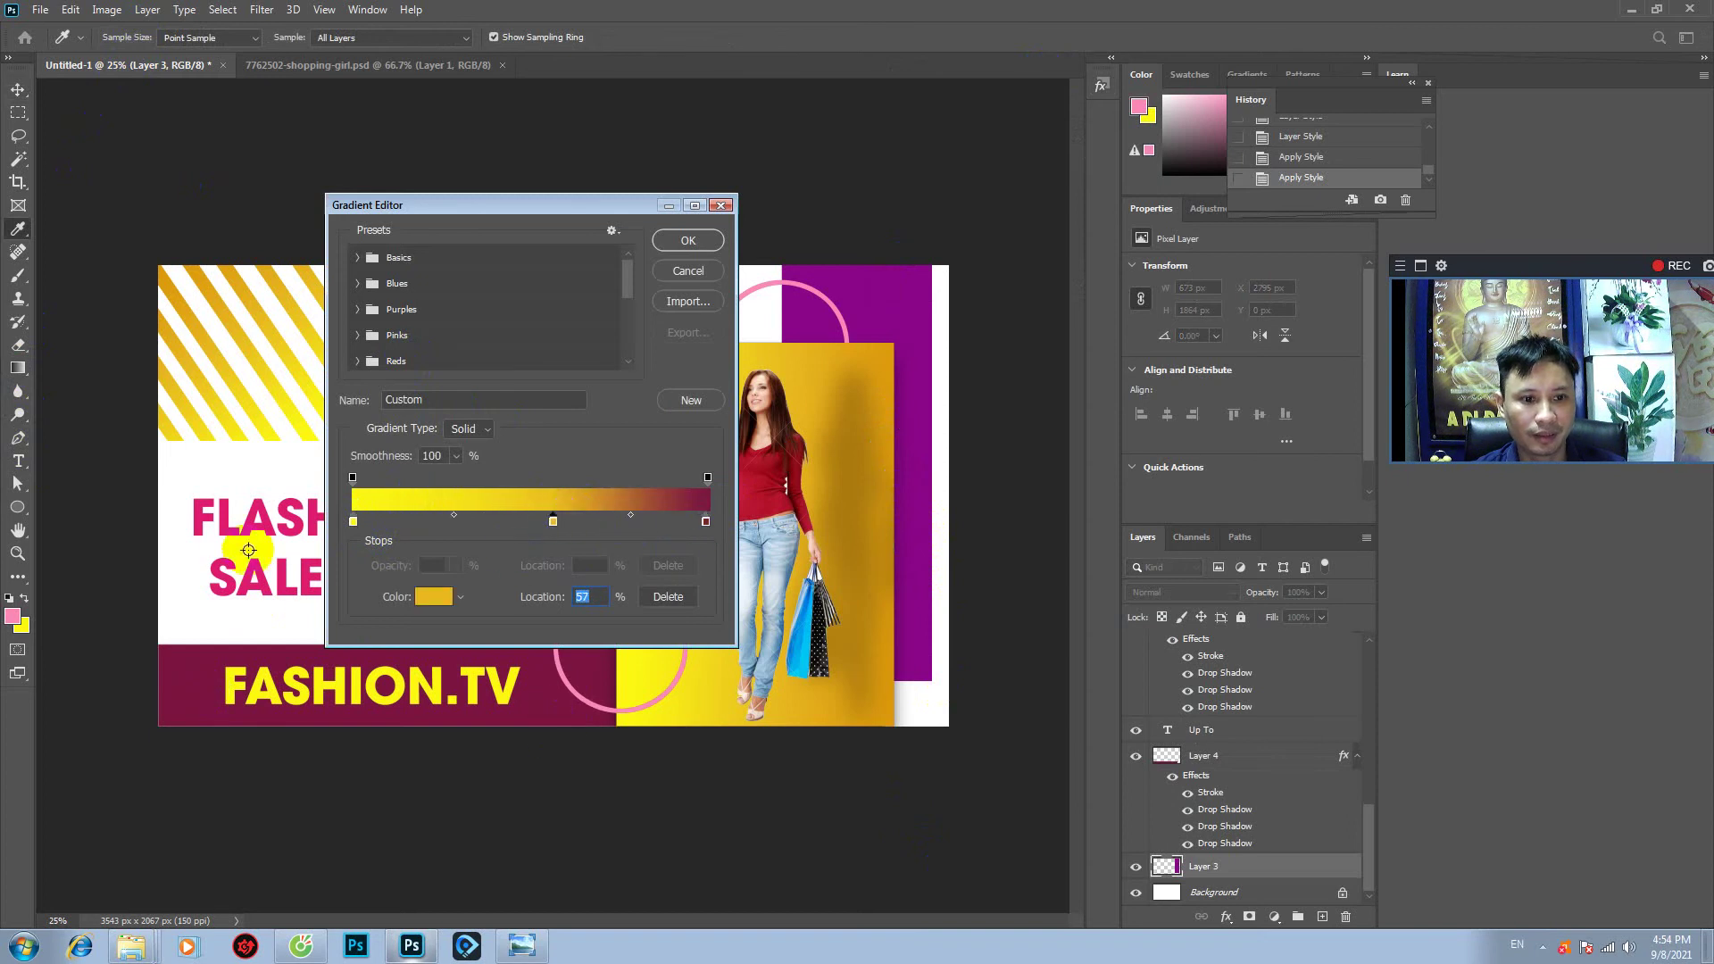
left_click(268, 589)
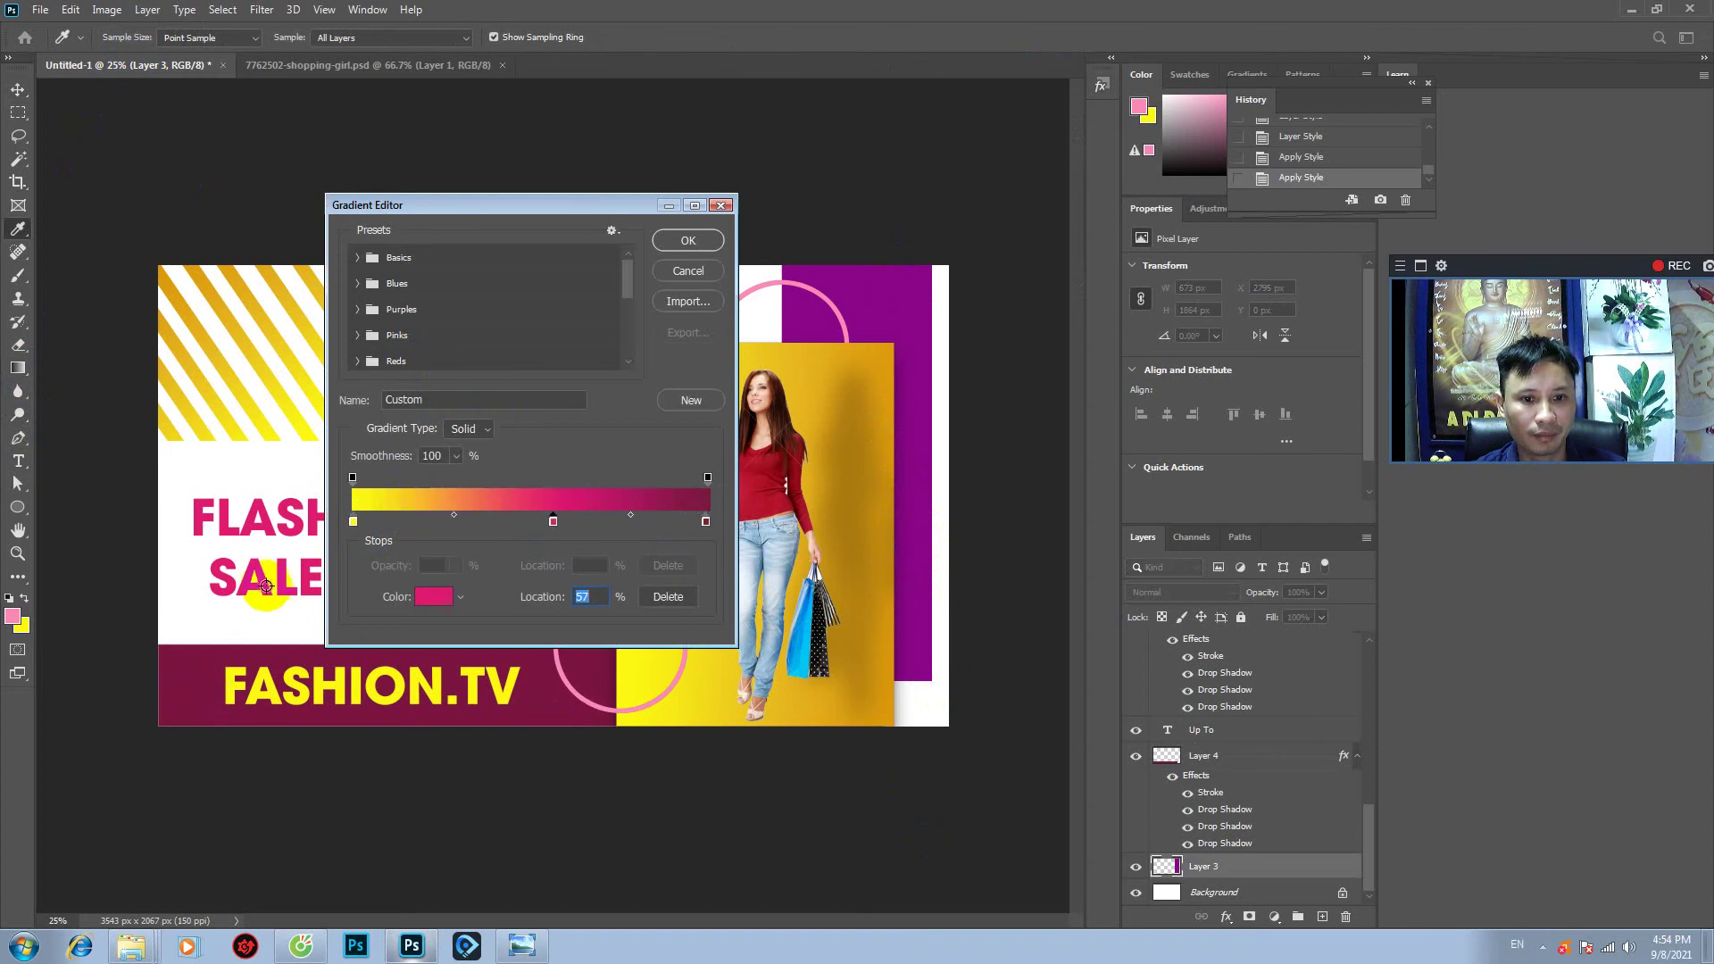
left_click(354, 522)
left_click(885, 324)
left_click(696, 241)
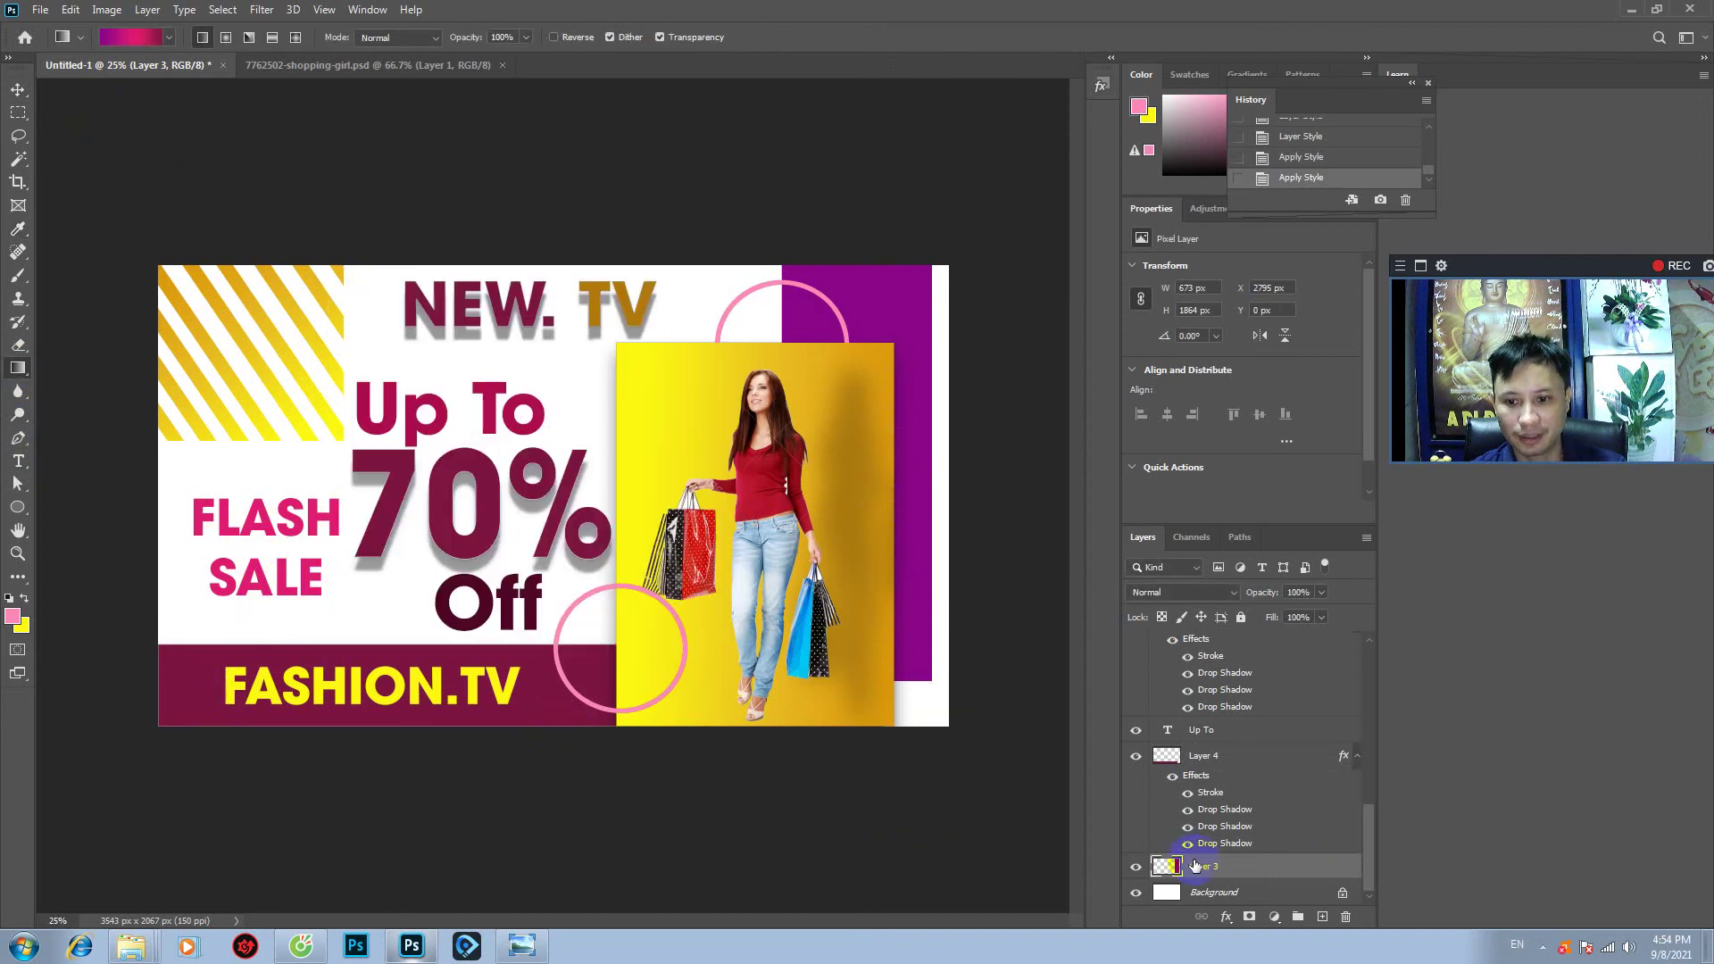
- Fill the purple bar (Layer 3) with the new linear gradient and deselect
left_click(1166, 870, "ctrl")
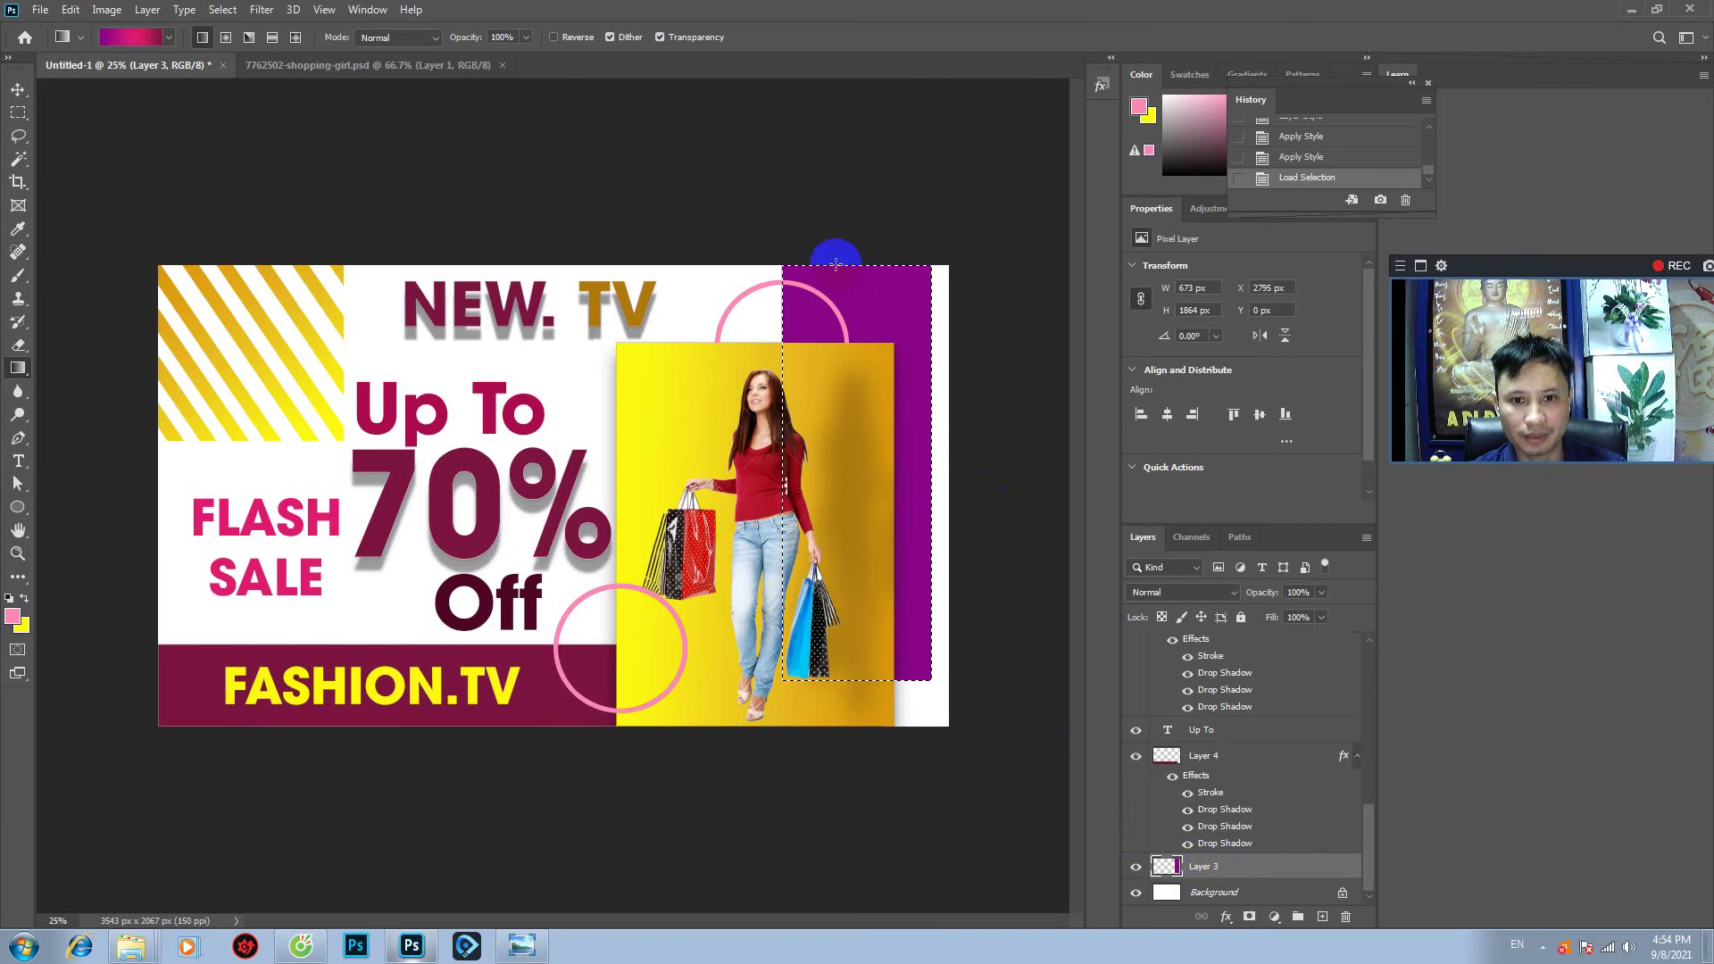
mouse_move(836, 263)
left_mouse_down()
mouse_move(848, 594)
mouse_move(826, 269)
left_mouse_up()
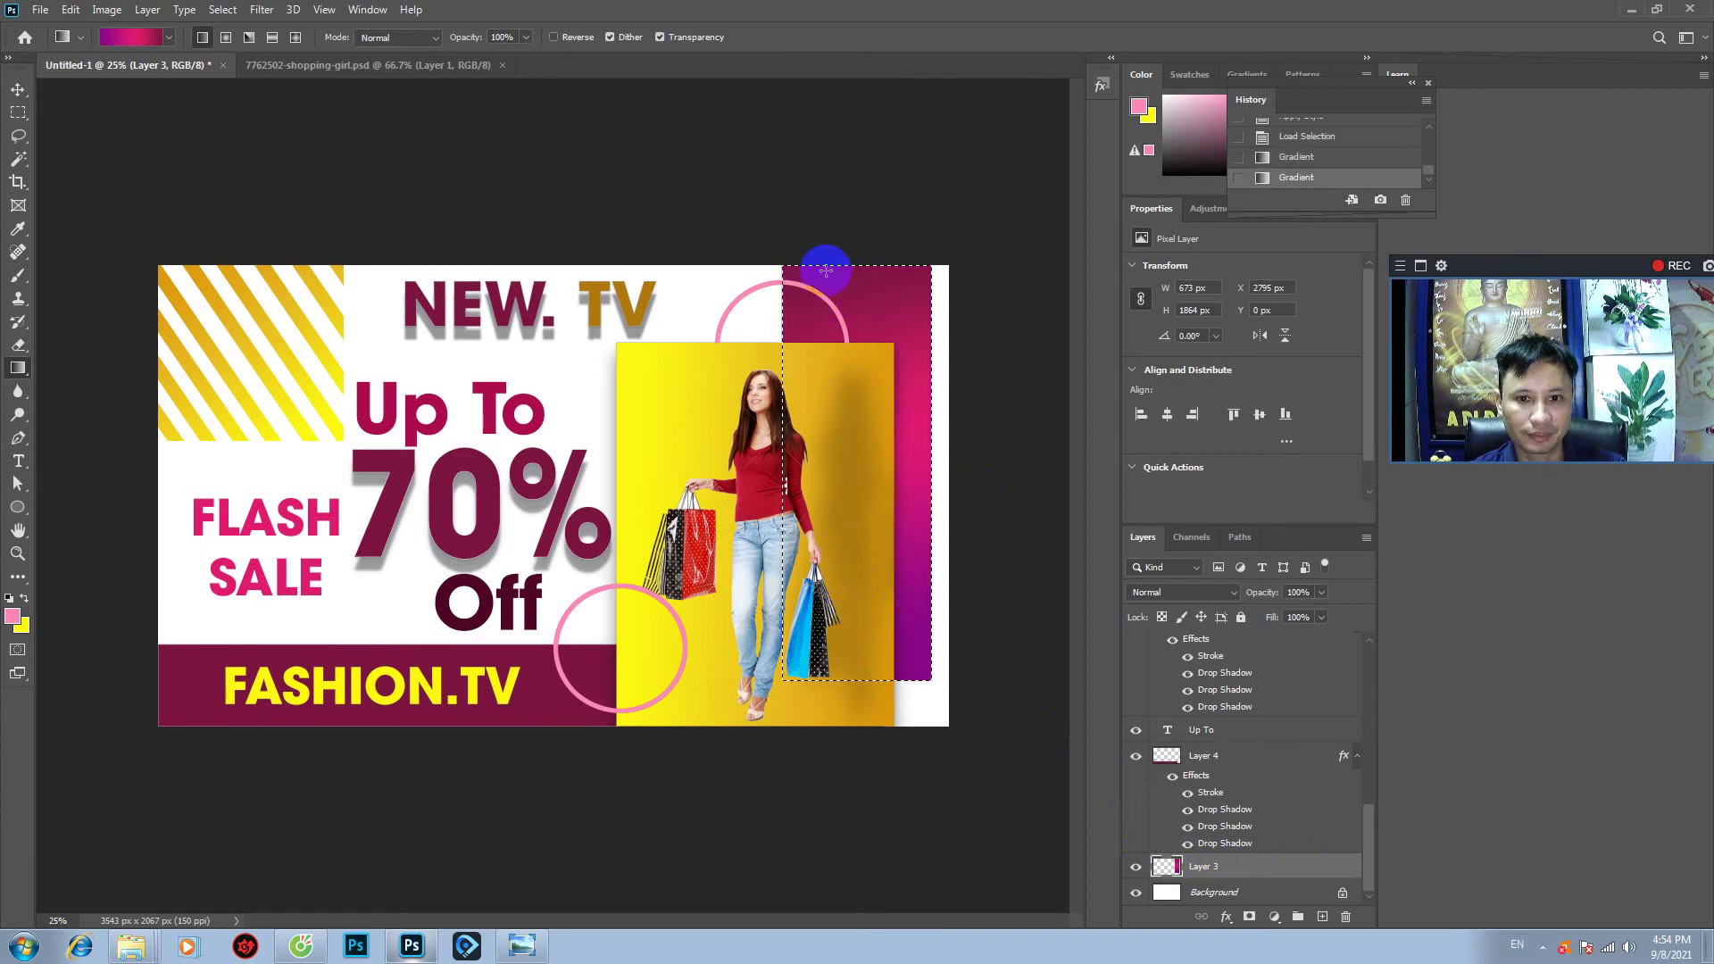
key("ctrl+d")
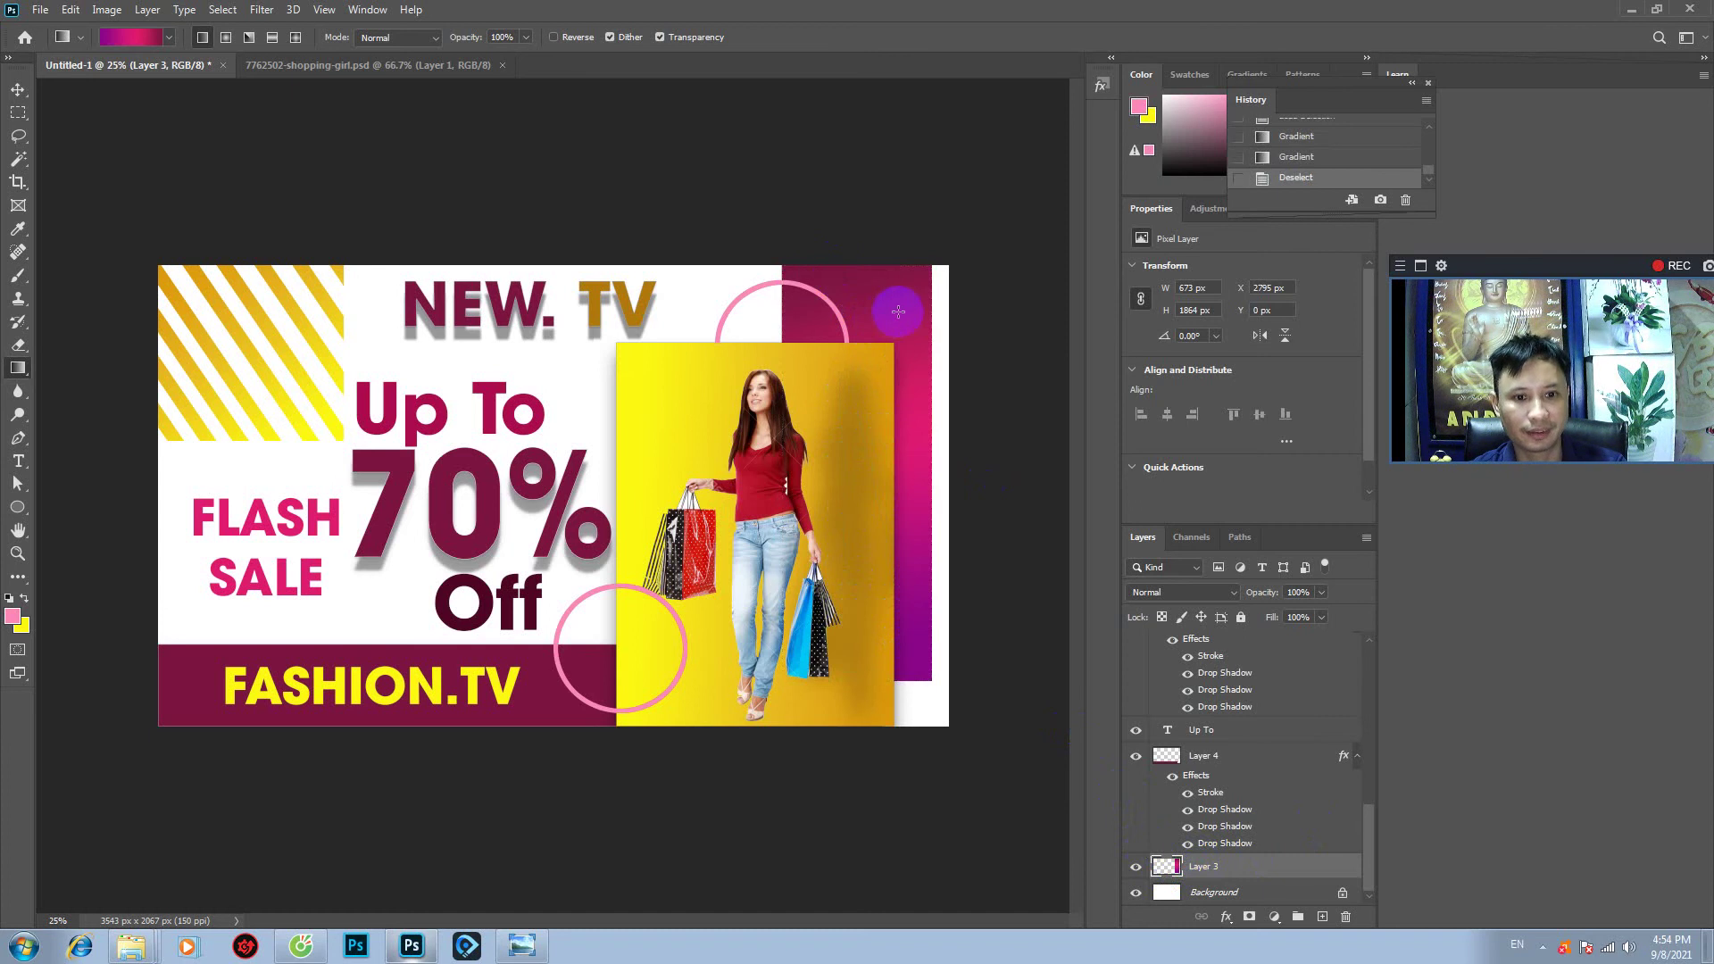
left_click(17, 89)
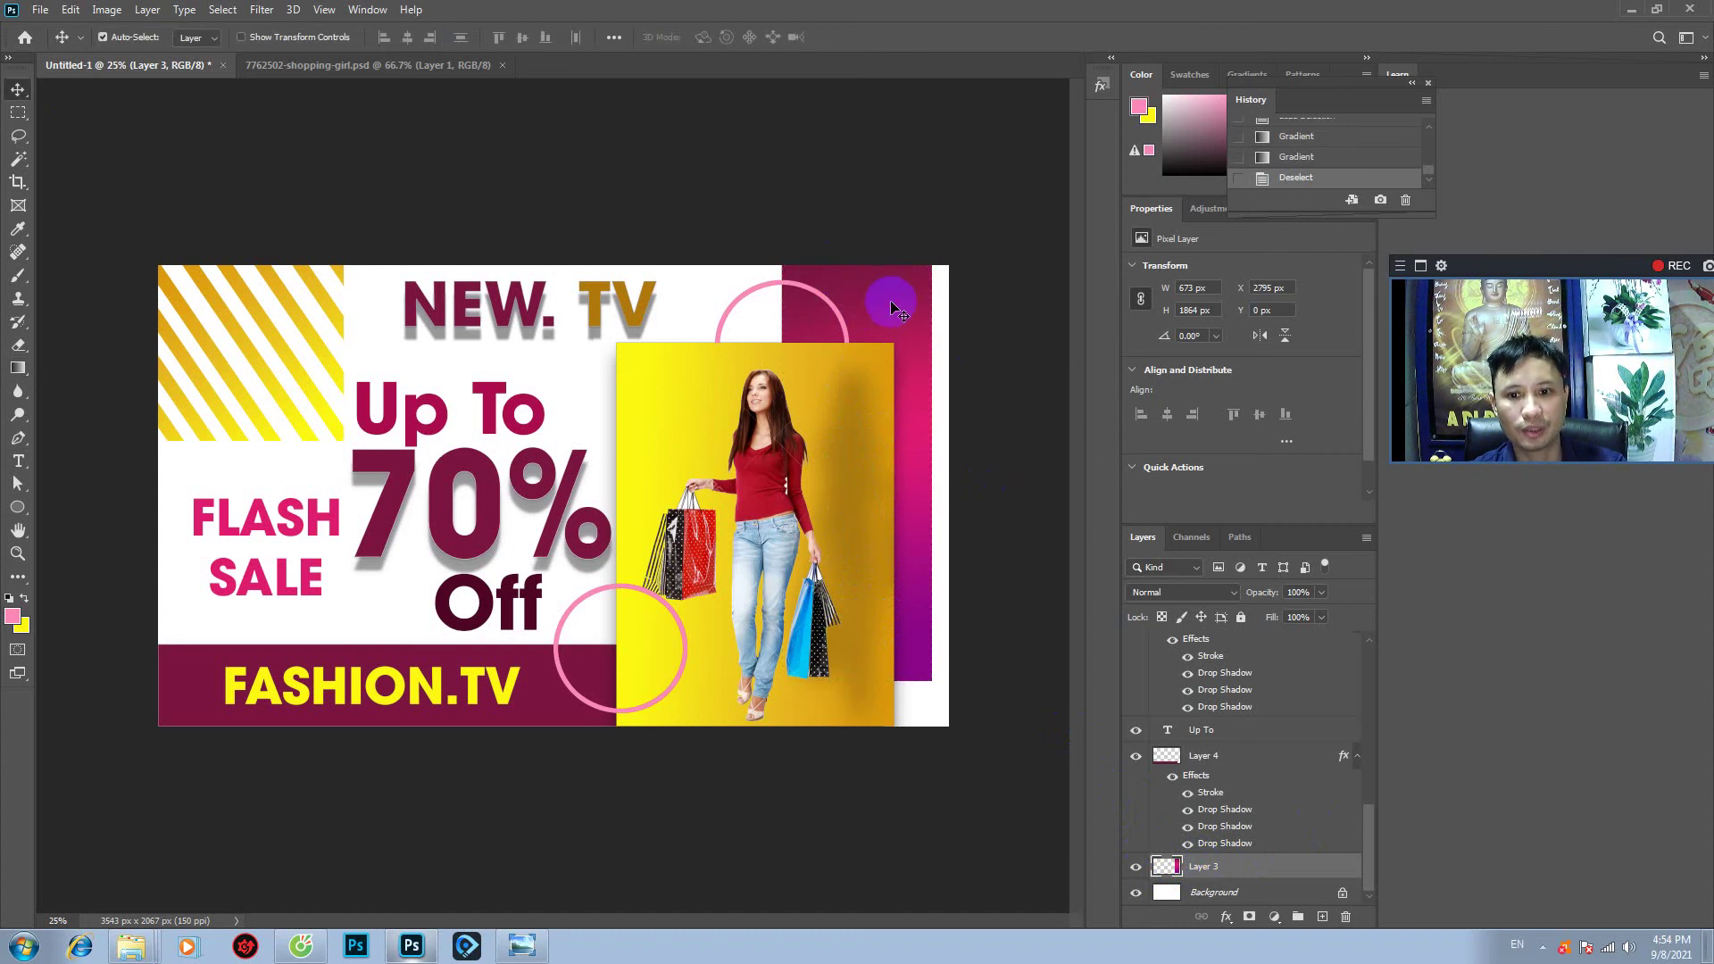
- Apply a Basics shadow style from the Styles panel to the gradient bar
left_click(1103, 89)
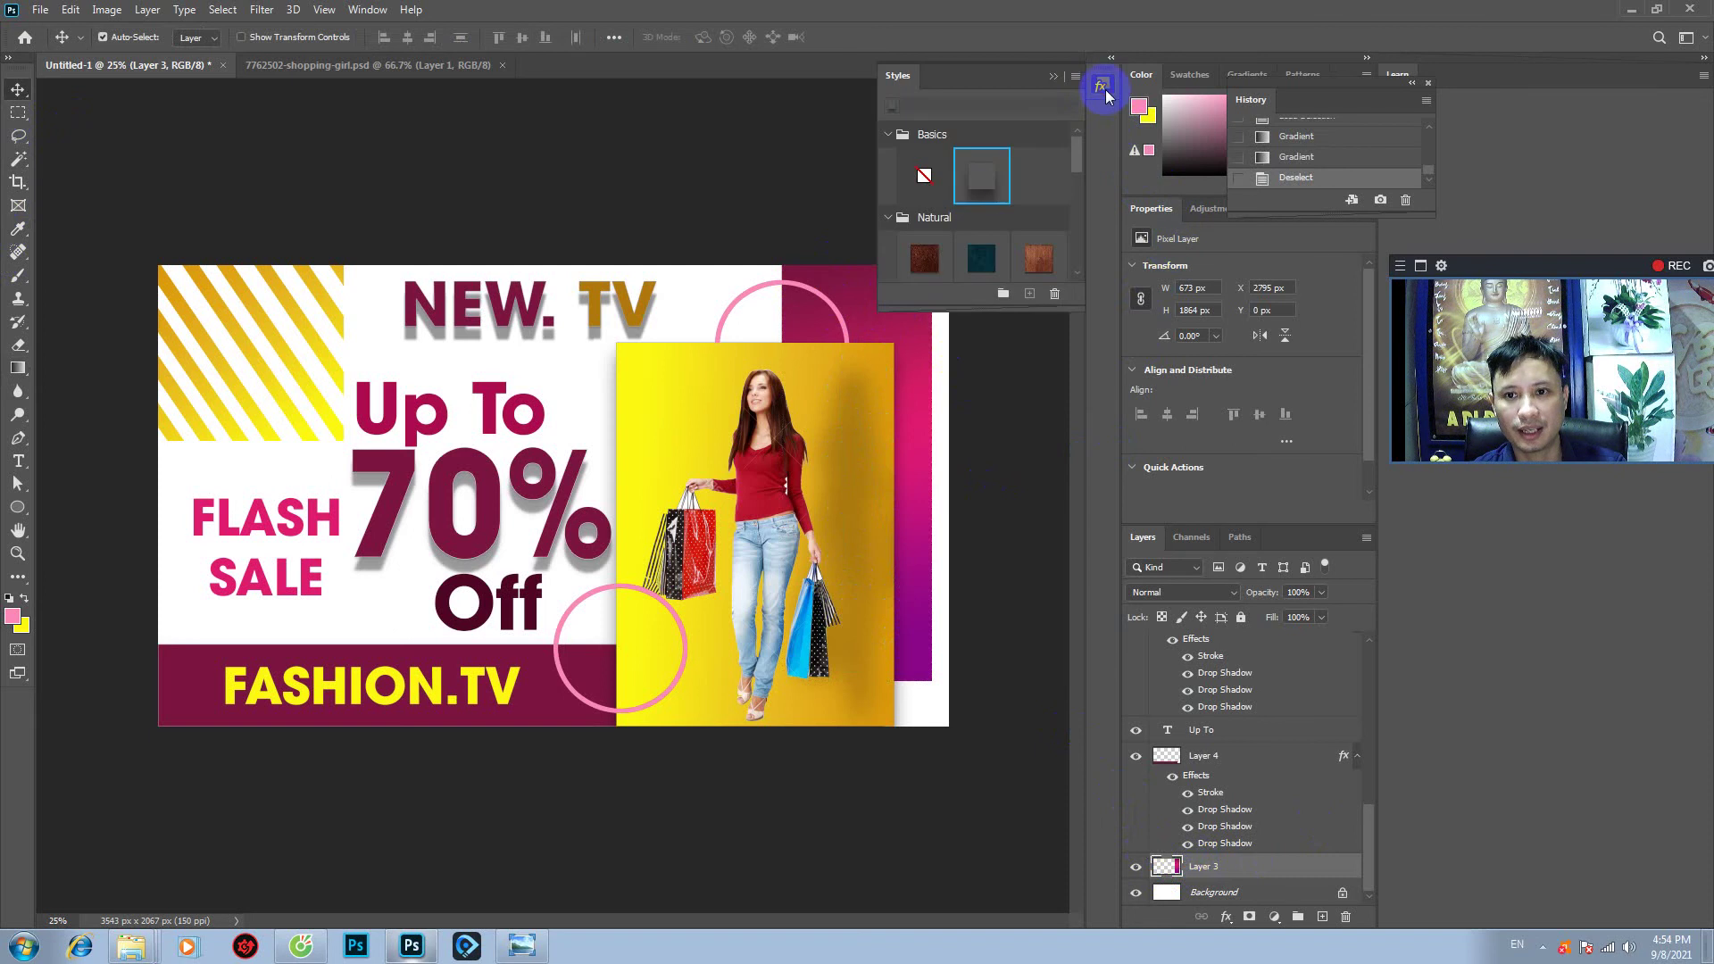
left_click(981, 176)
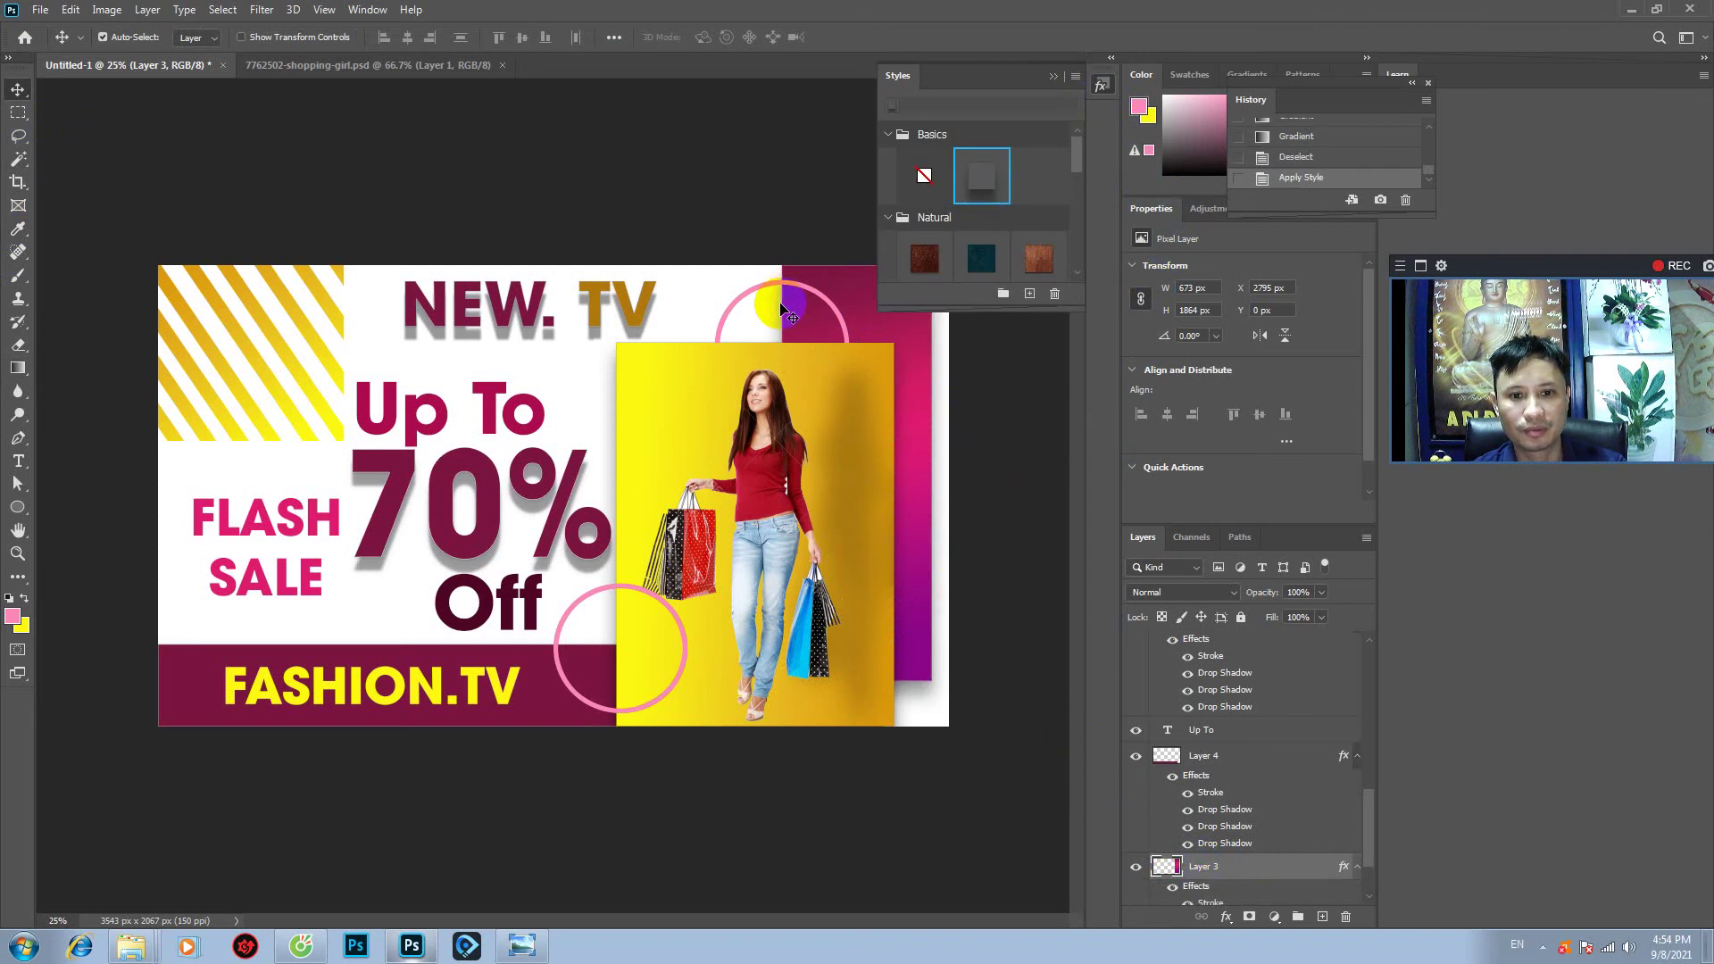
left_click(613, 441)
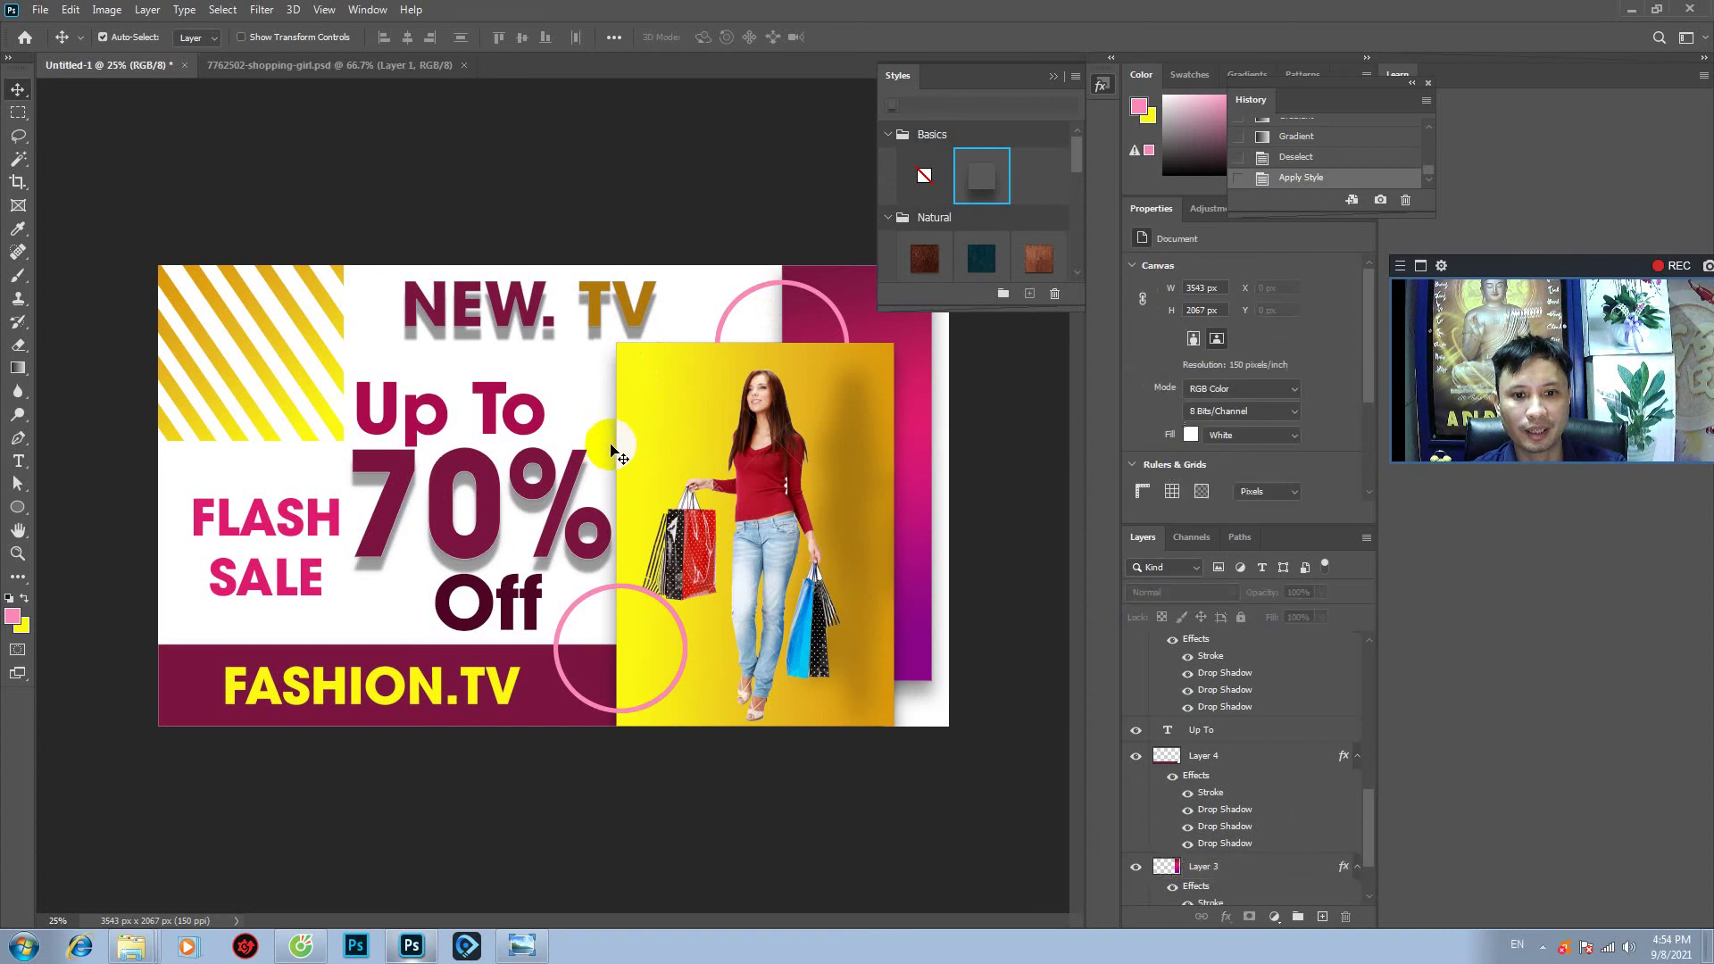
scroll(1220, 870, "down", 2)
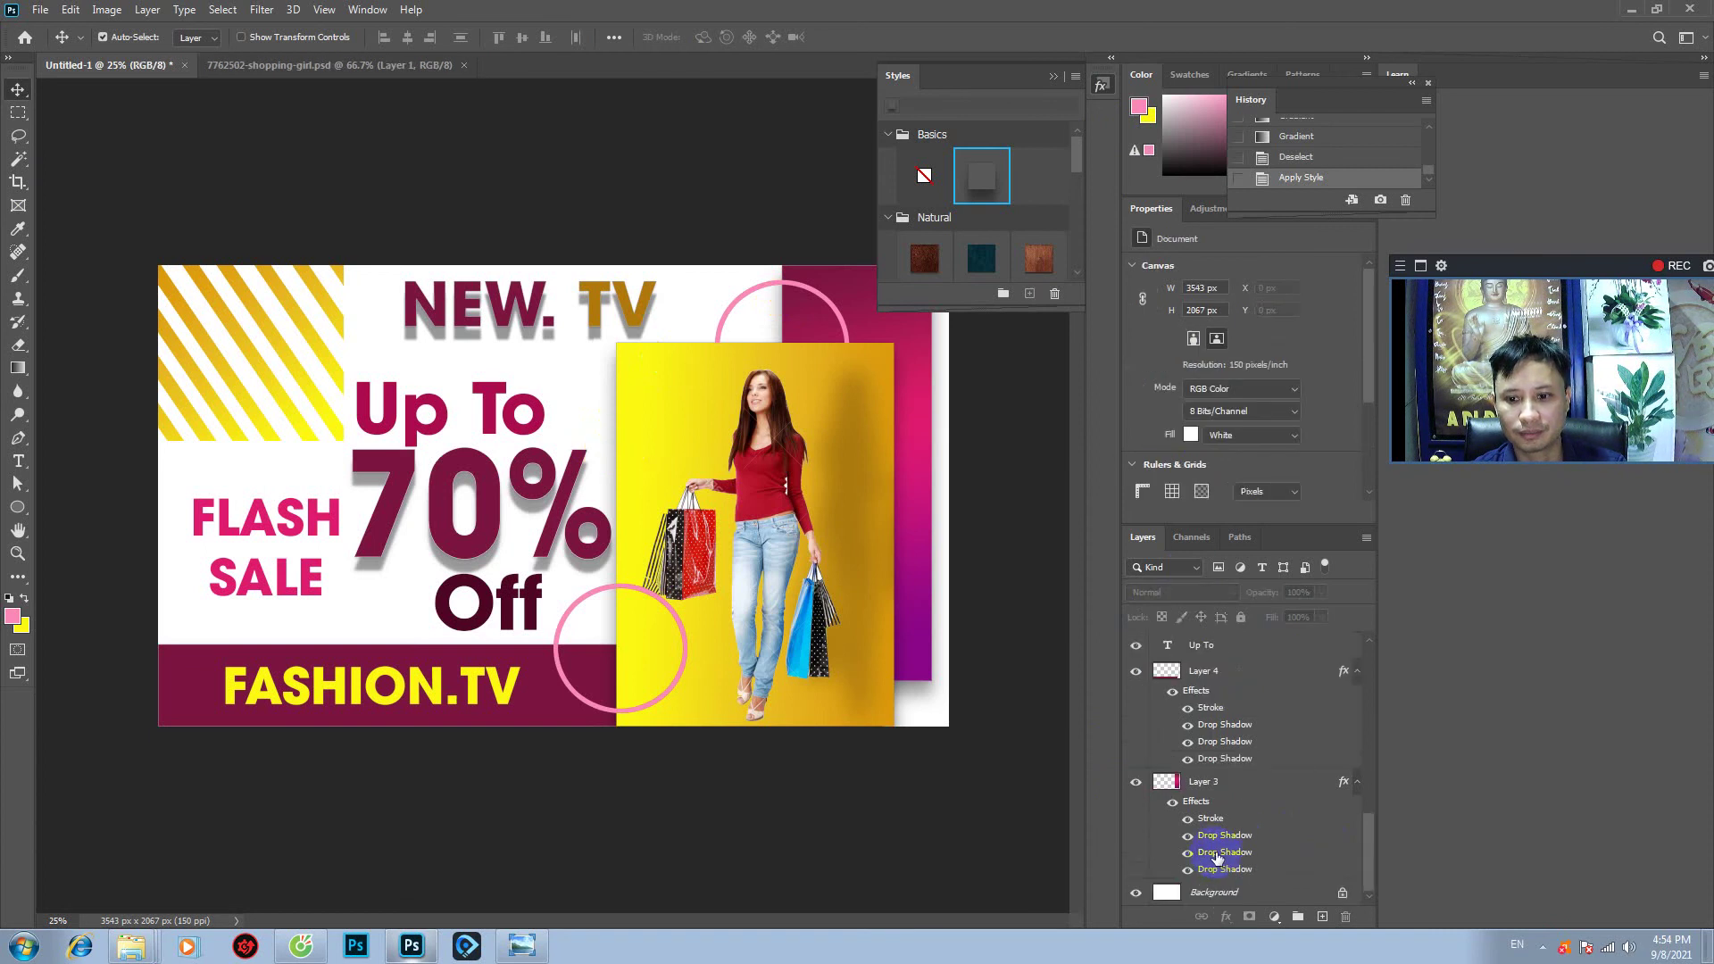
scroll(1223, 858, "up", 3)
scroll(1224, 866, "up", 3)
scroll(1224, 866, "up", 3)
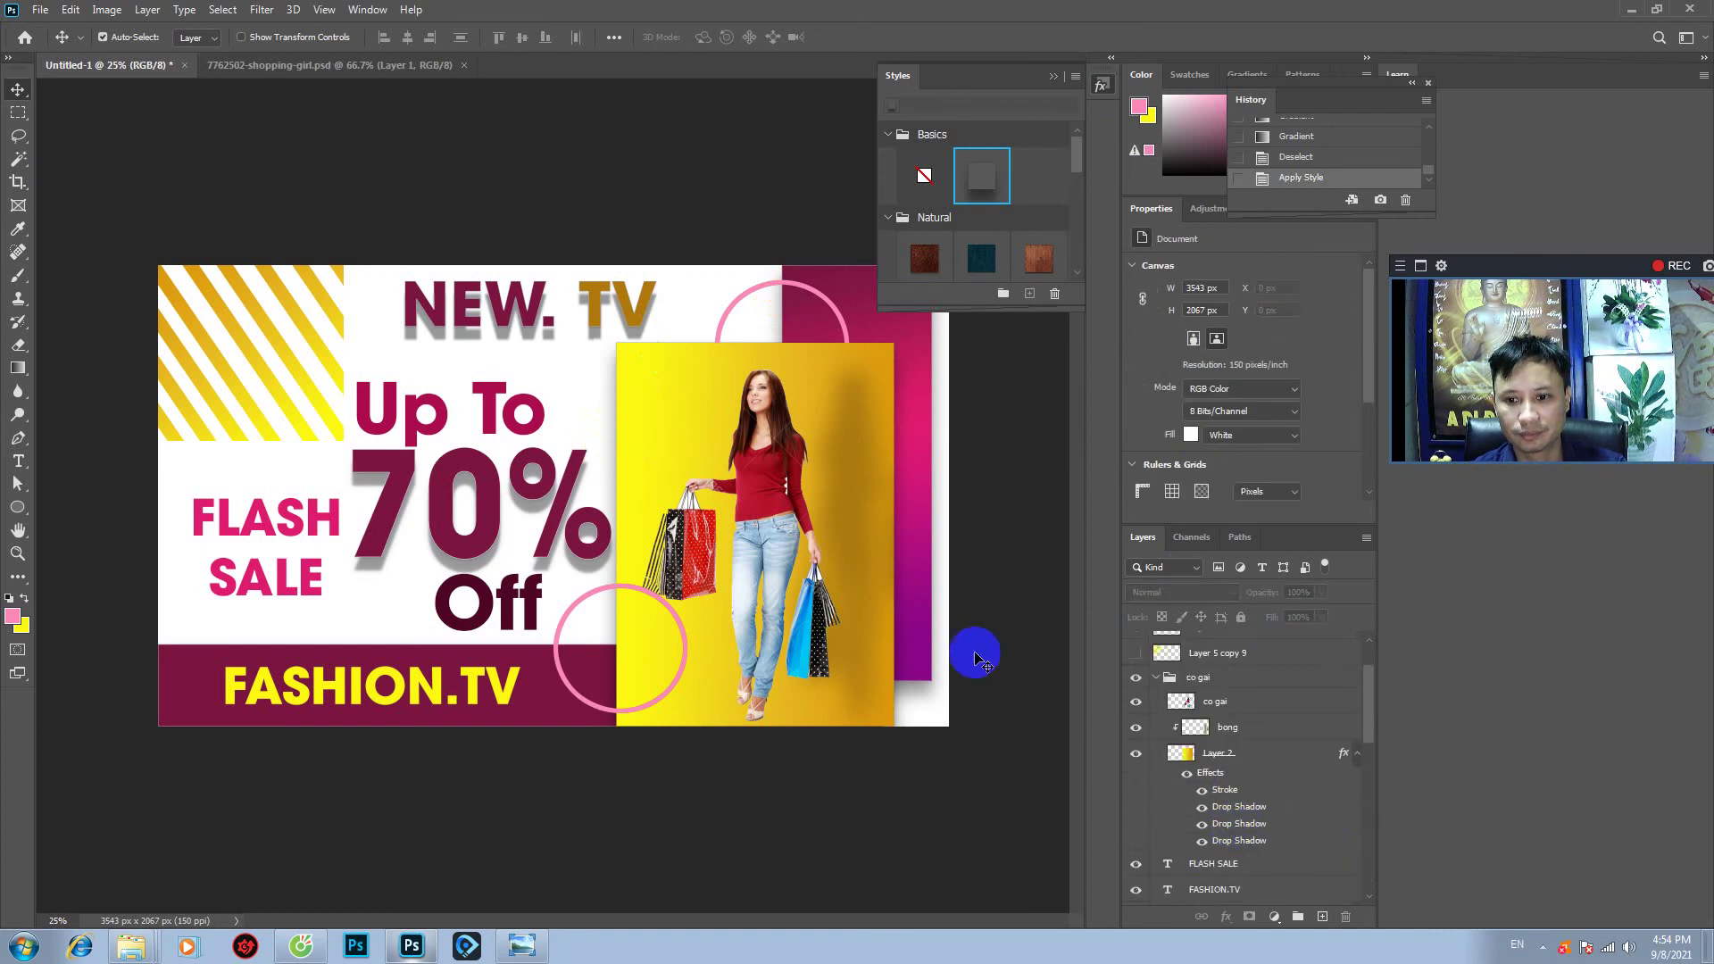
- Enlarge Layer 2's drop shadows, the first to 147 px, and thicken its stroke with higher opacity
double_click(1211, 773)
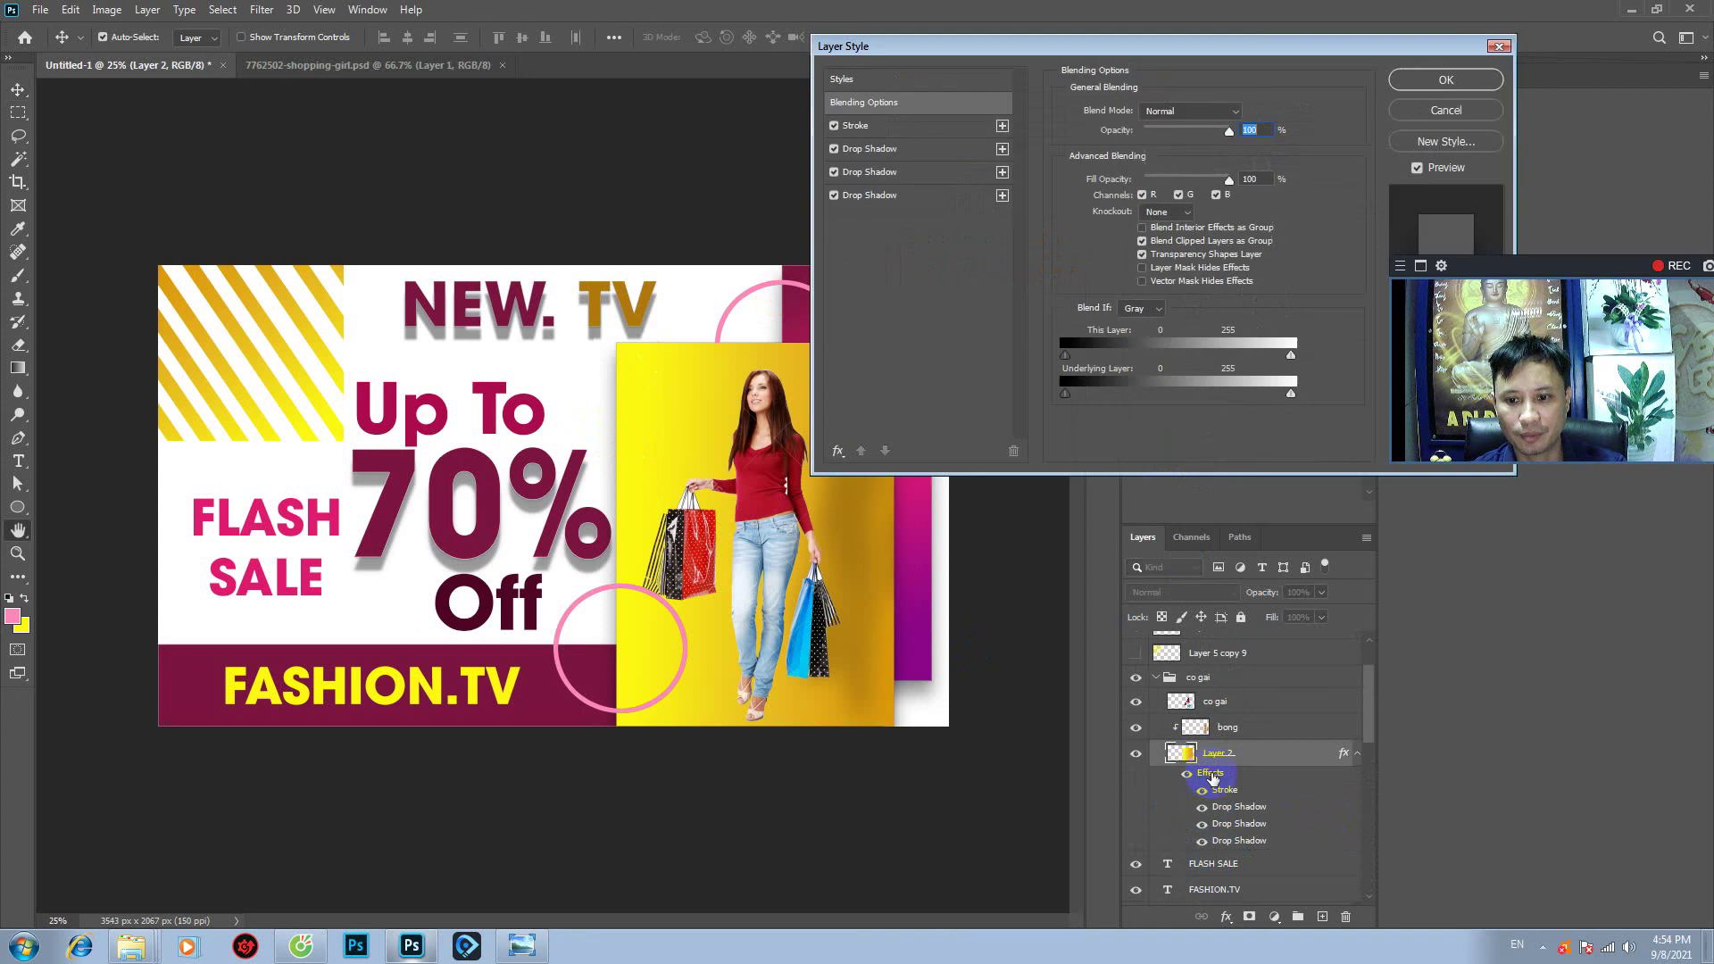
left_click(871, 195)
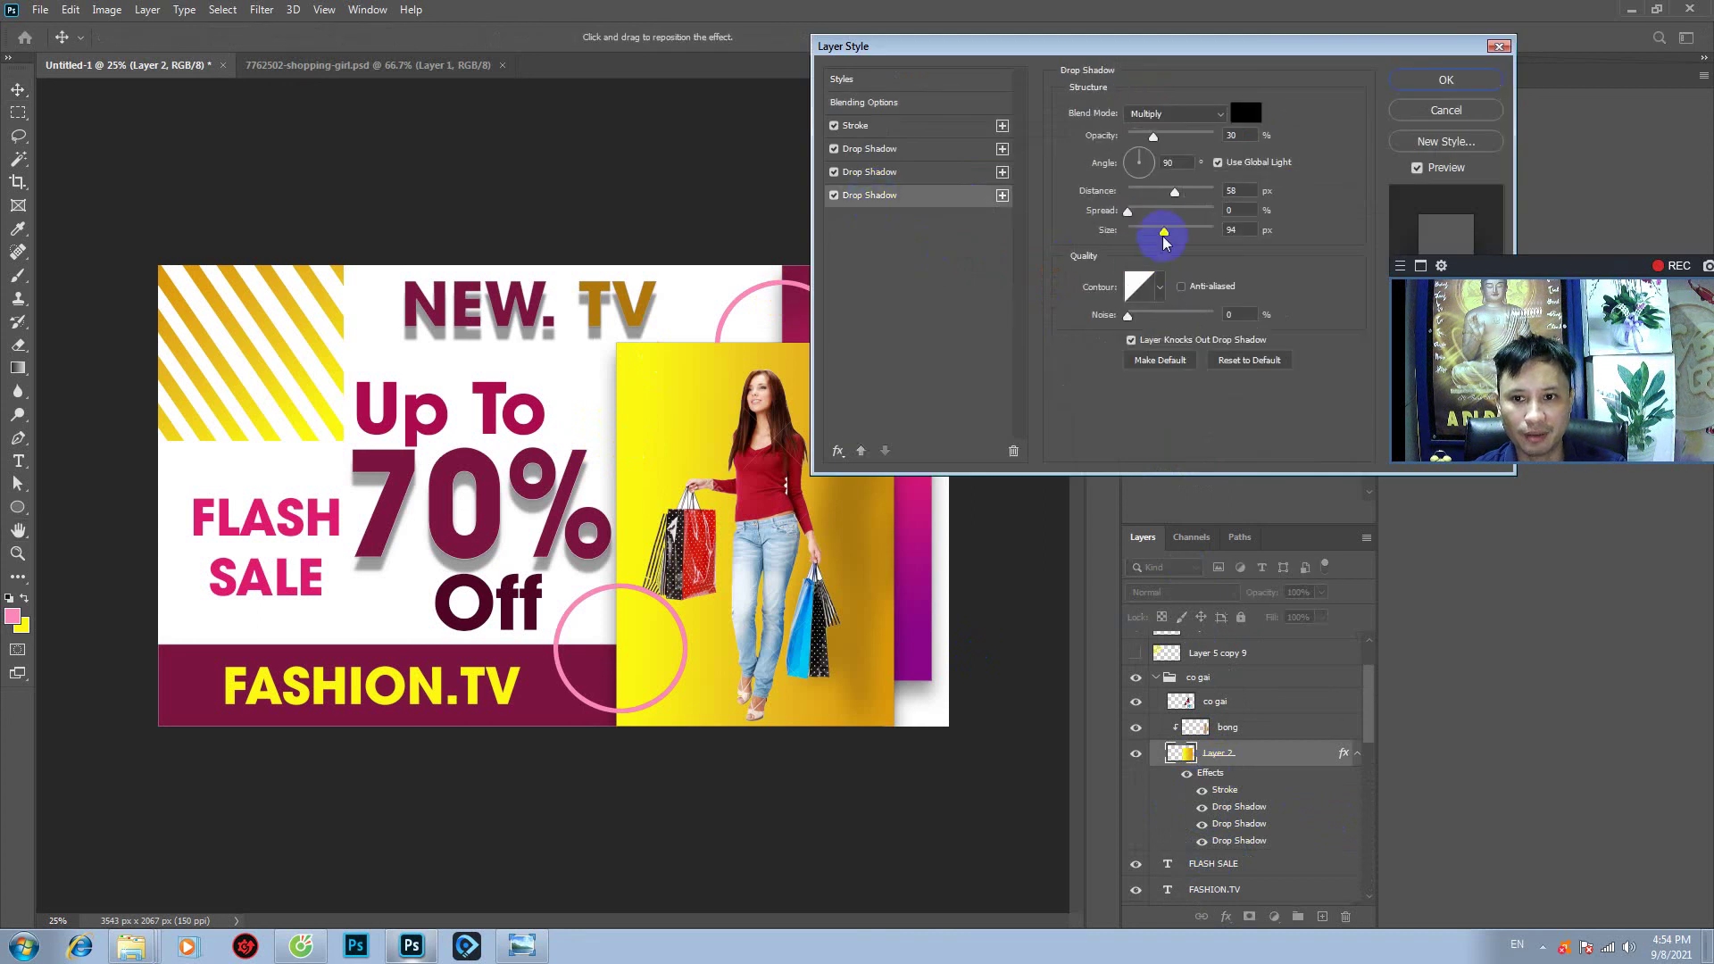
left_click_drag(1160, 234, 1188, 234)
left_click(920, 173)
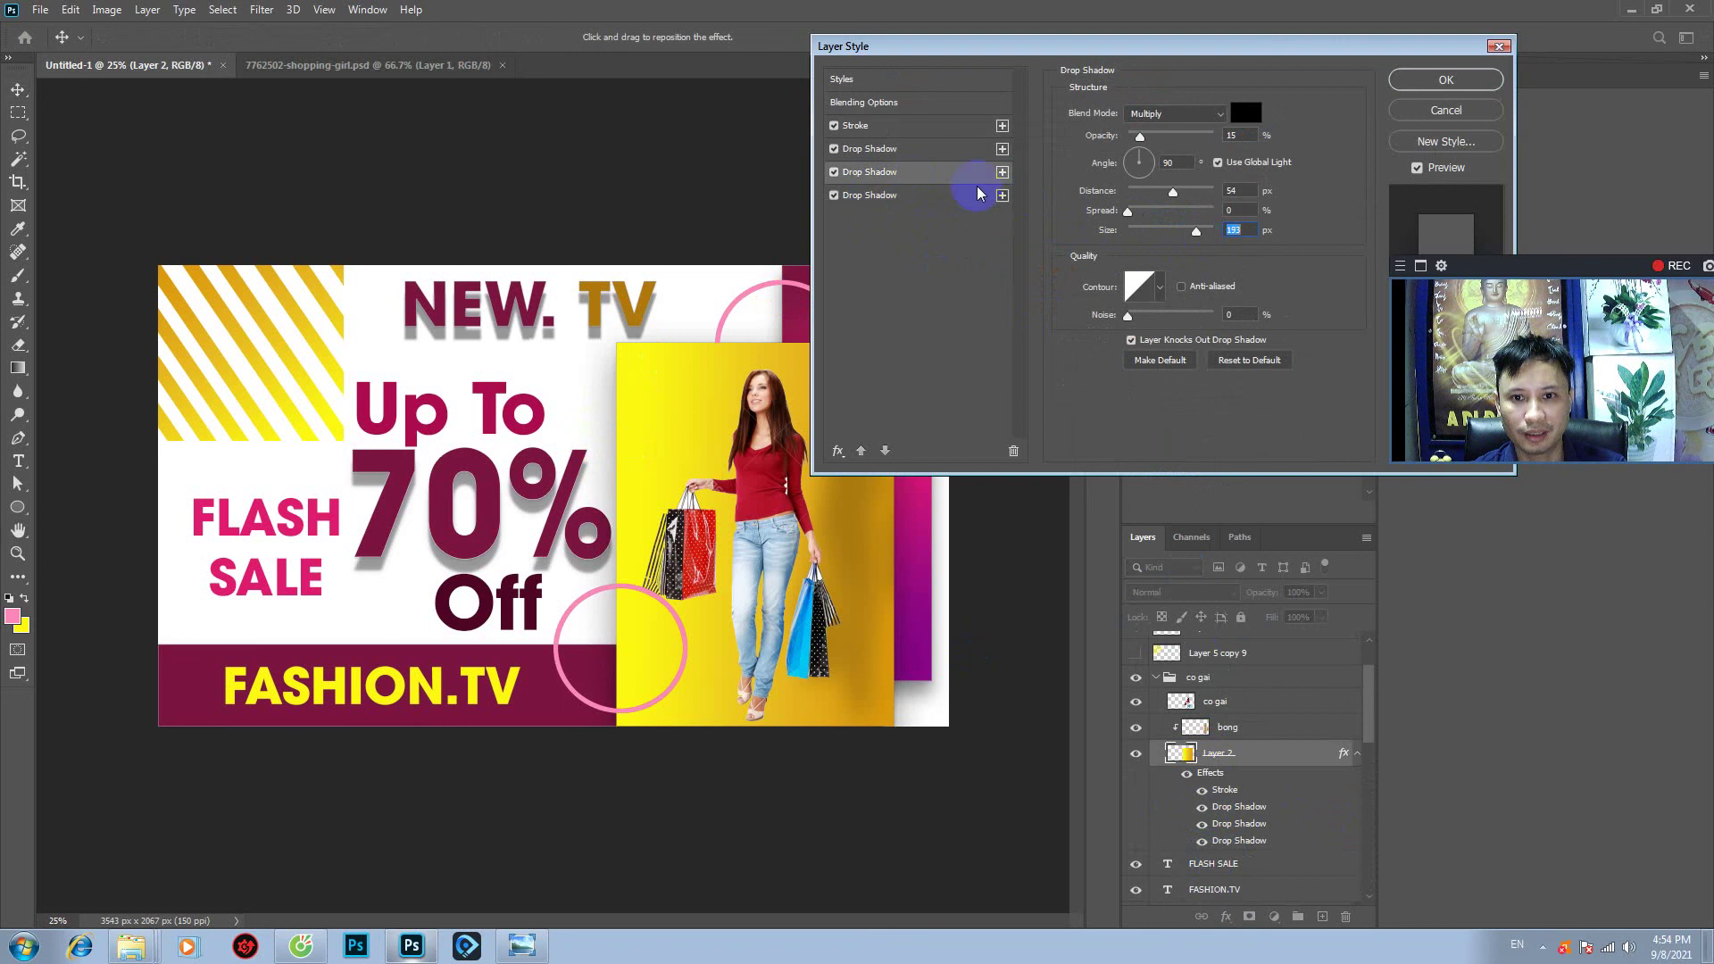
left_click(878, 148)
left_click_drag(1139, 231, 1181, 231)
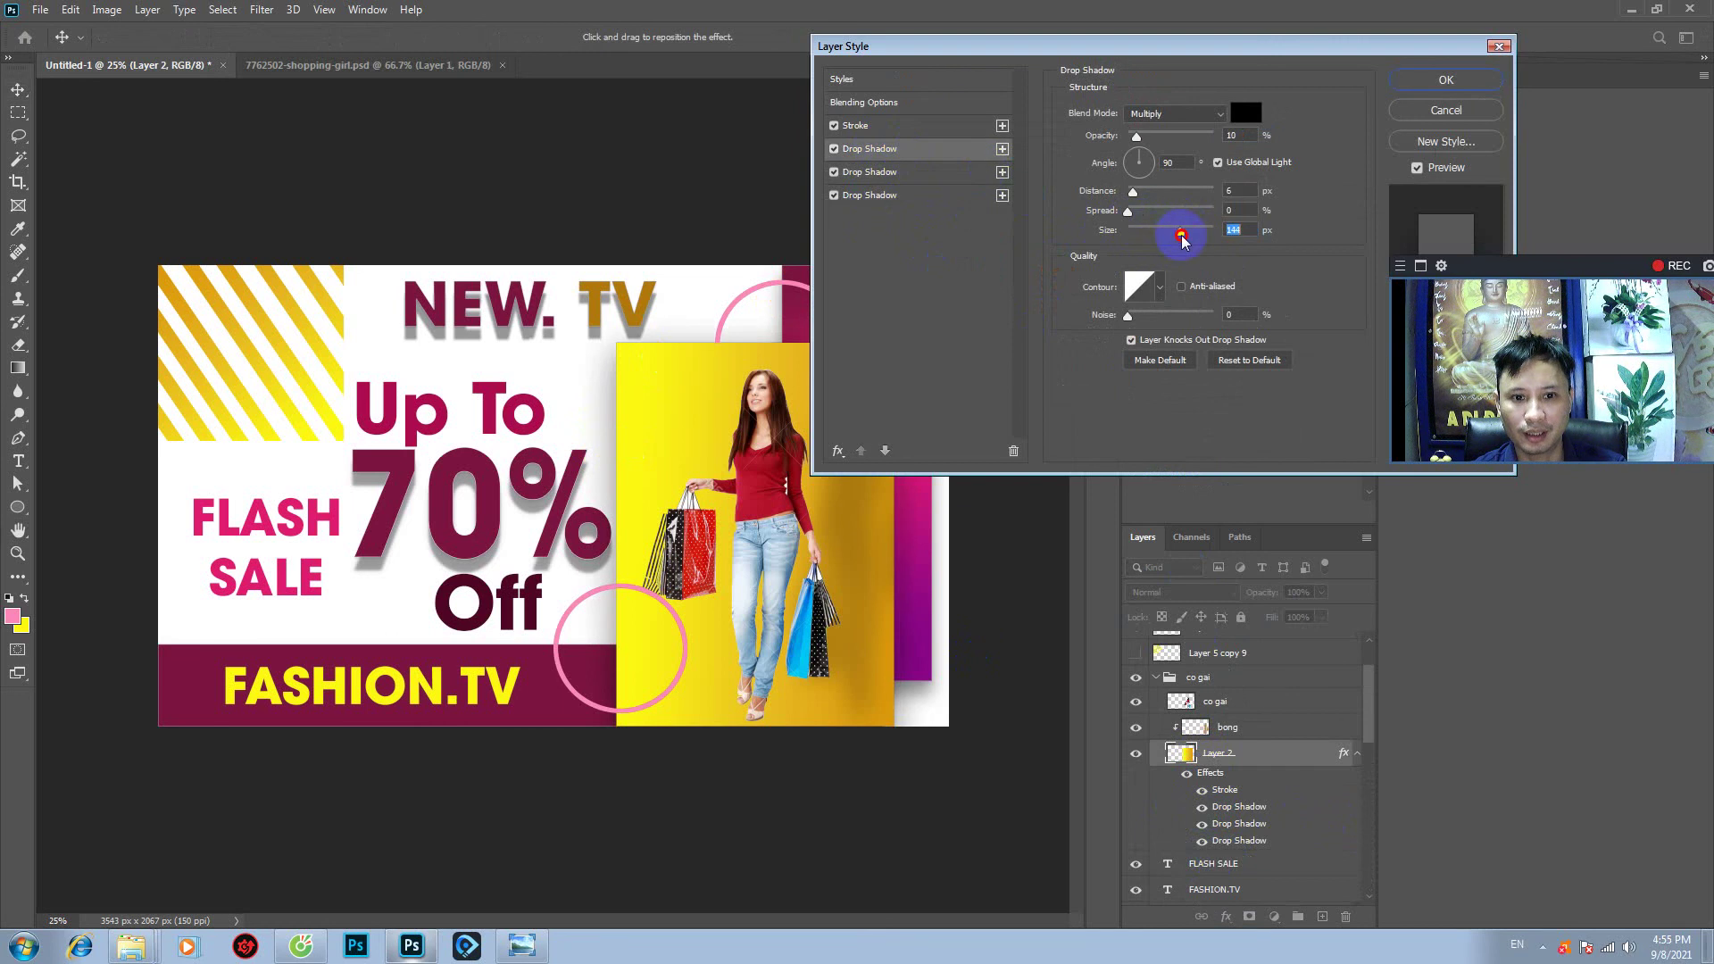
left_click(863, 126)
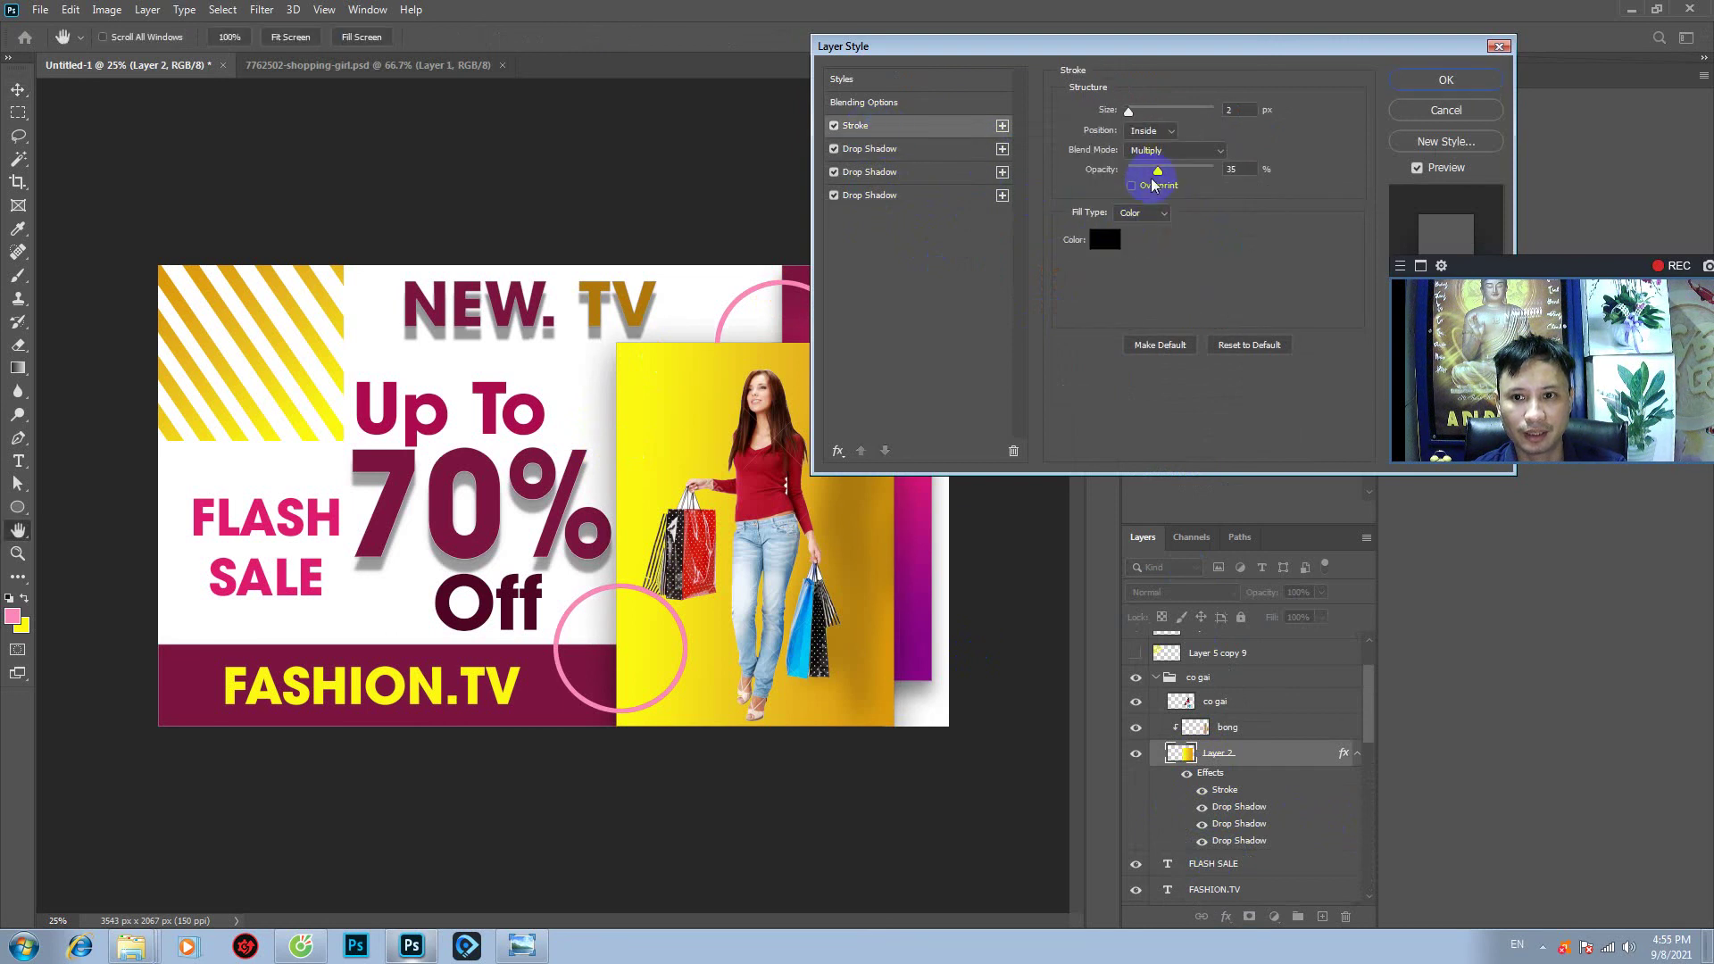
left_click_drag(1158, 171, 1174, 171)
left_click_drag(1128, 110, 1143, 128)
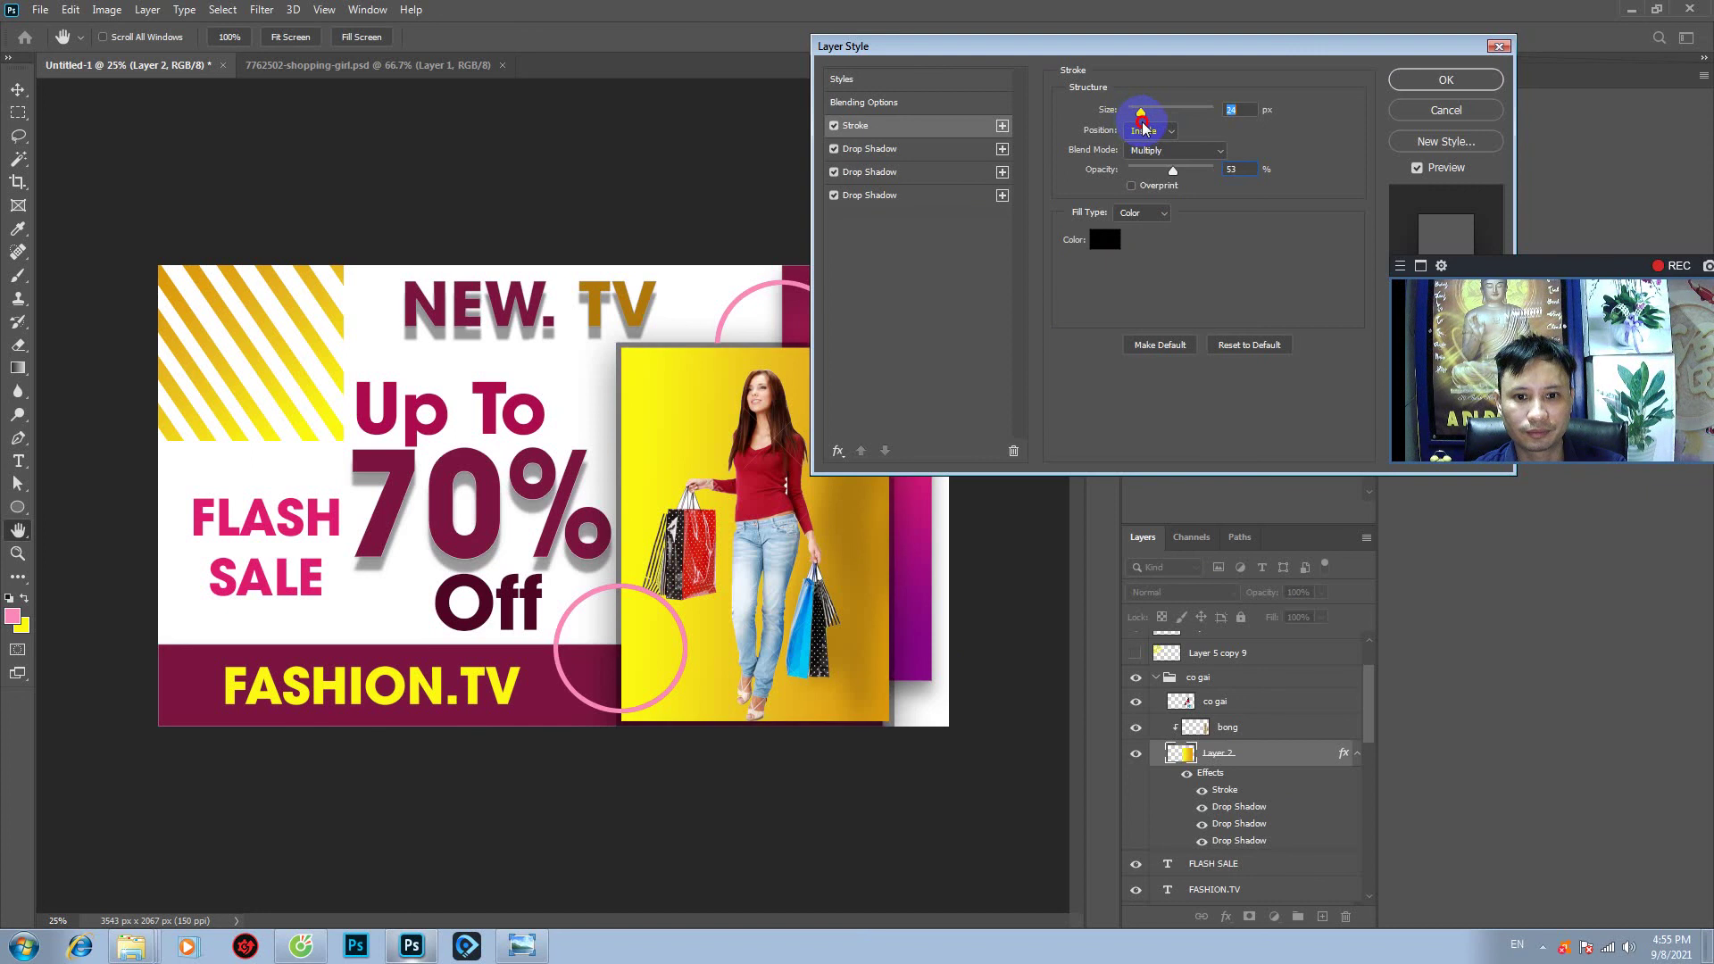
left_click(1415, 81)
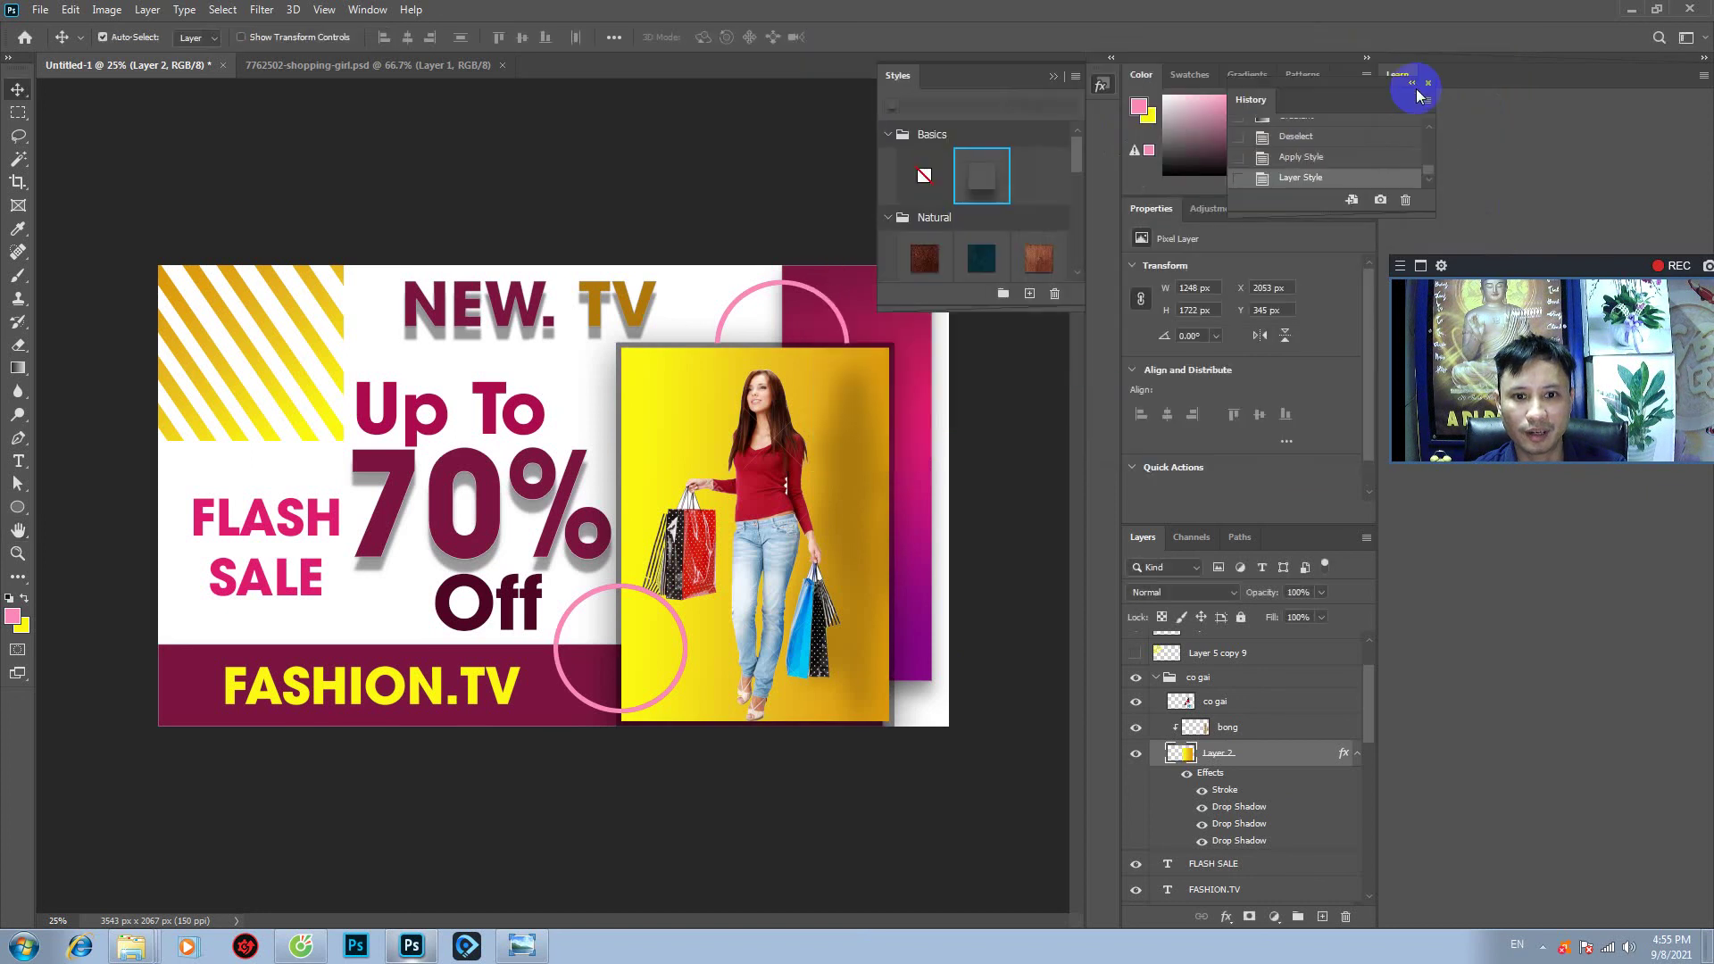